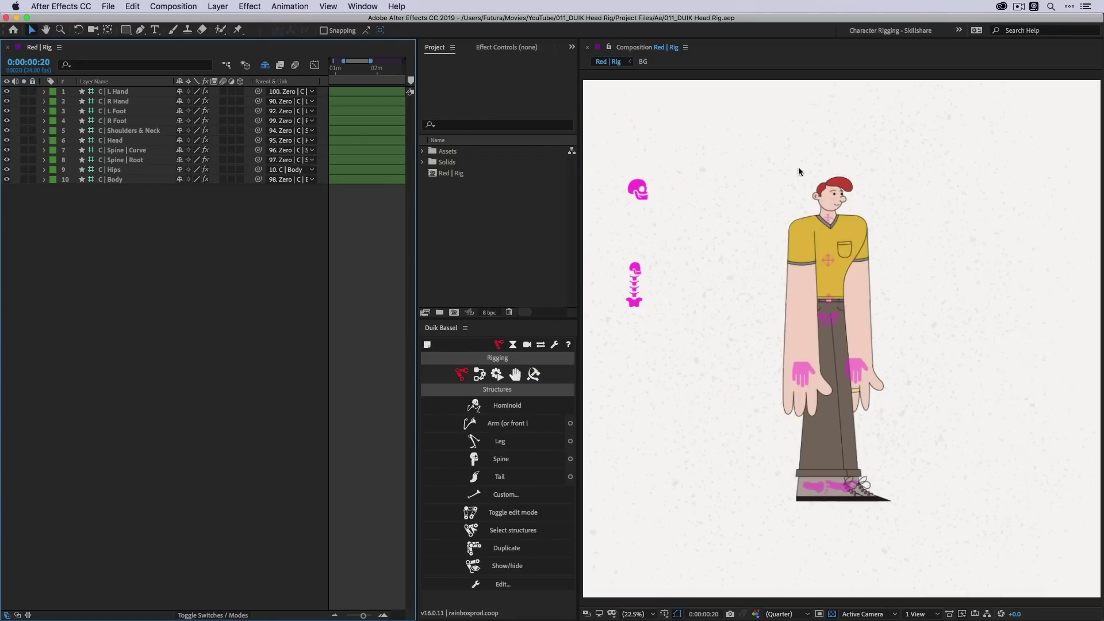
- Examine the character's head up close in the Red | Rig composition
click(851, 202)
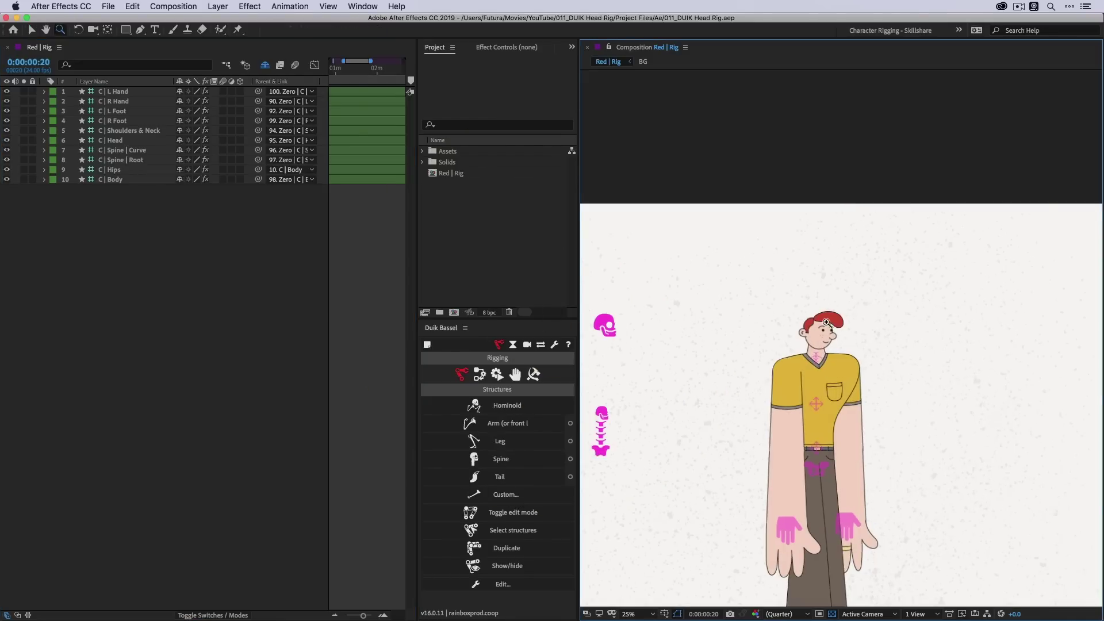
click(827, 323)
drag(835, 302, 821, 198)
key(v)
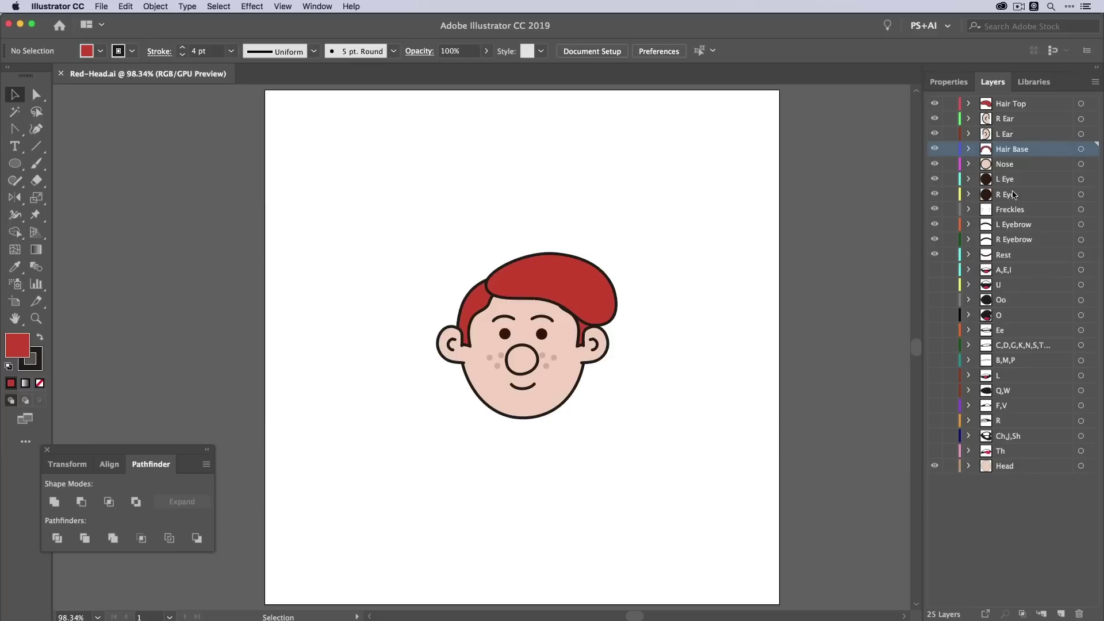
- Examine the contents of the Hair Top and R Ear layers, including the R Ear group's paths, in Red-Head.ai
click(1021, 107)
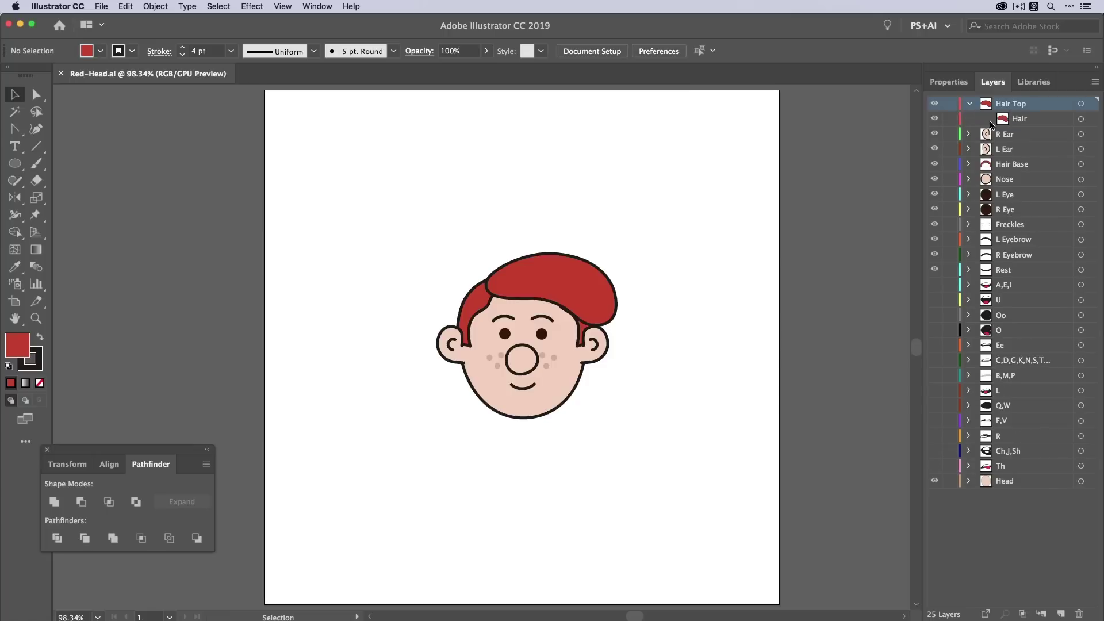
click(970, 118)
click(987, 134)
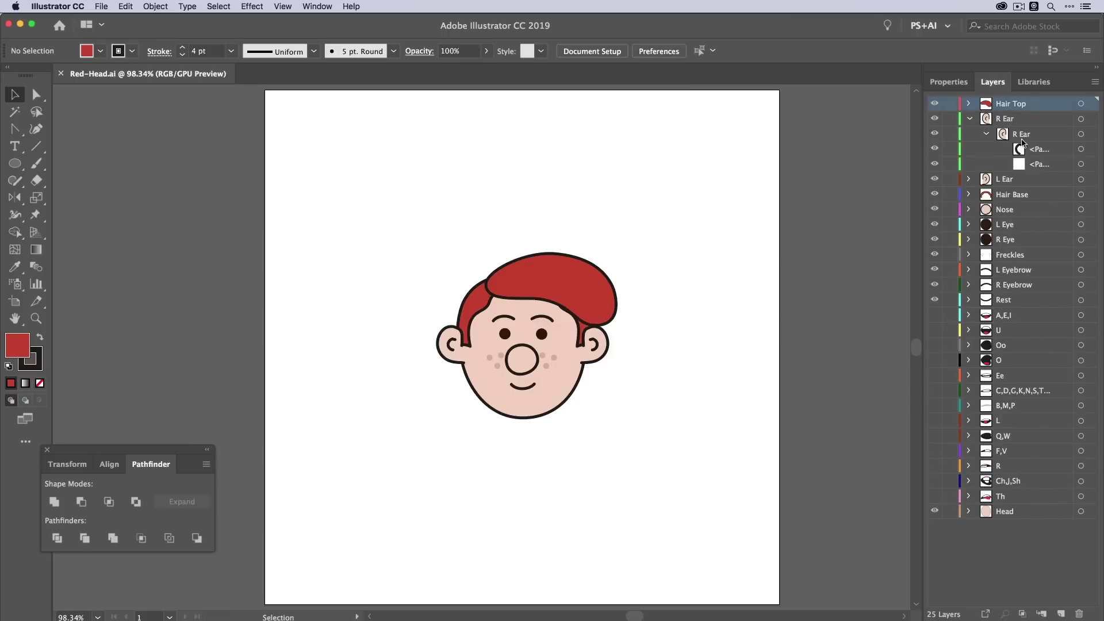
click(1041, 151)
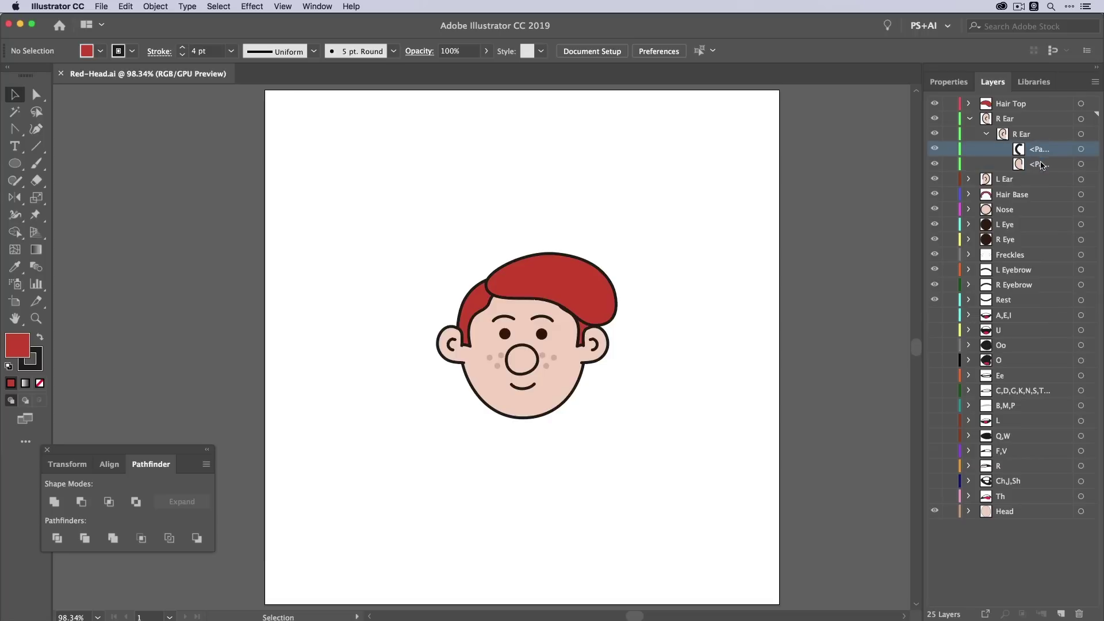
click(1021, 165)
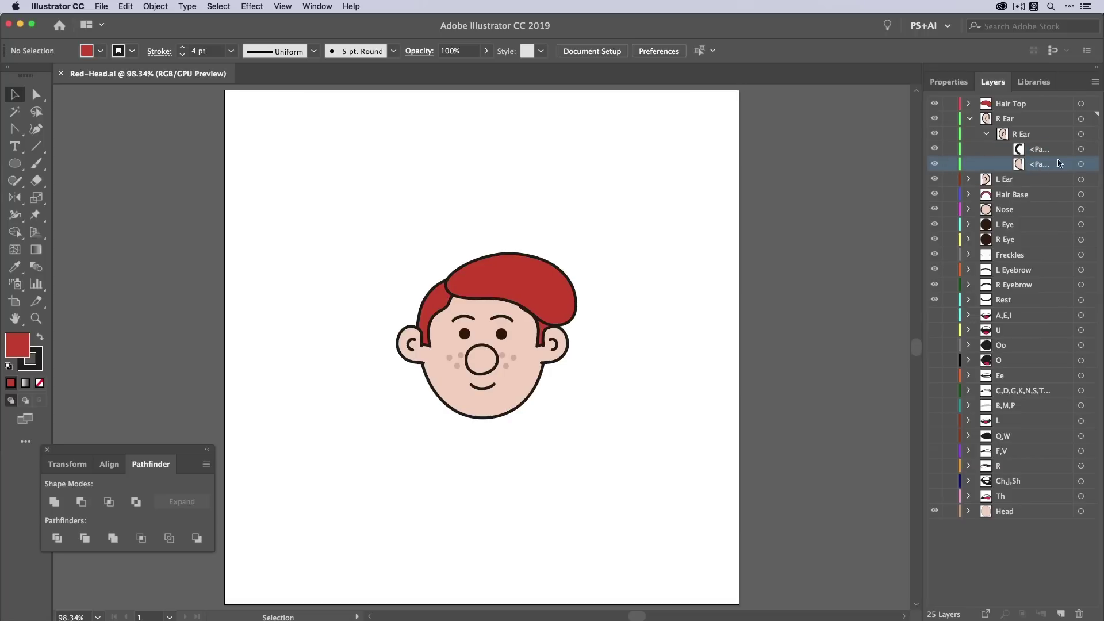
click(972, 119)
click(999, 109)
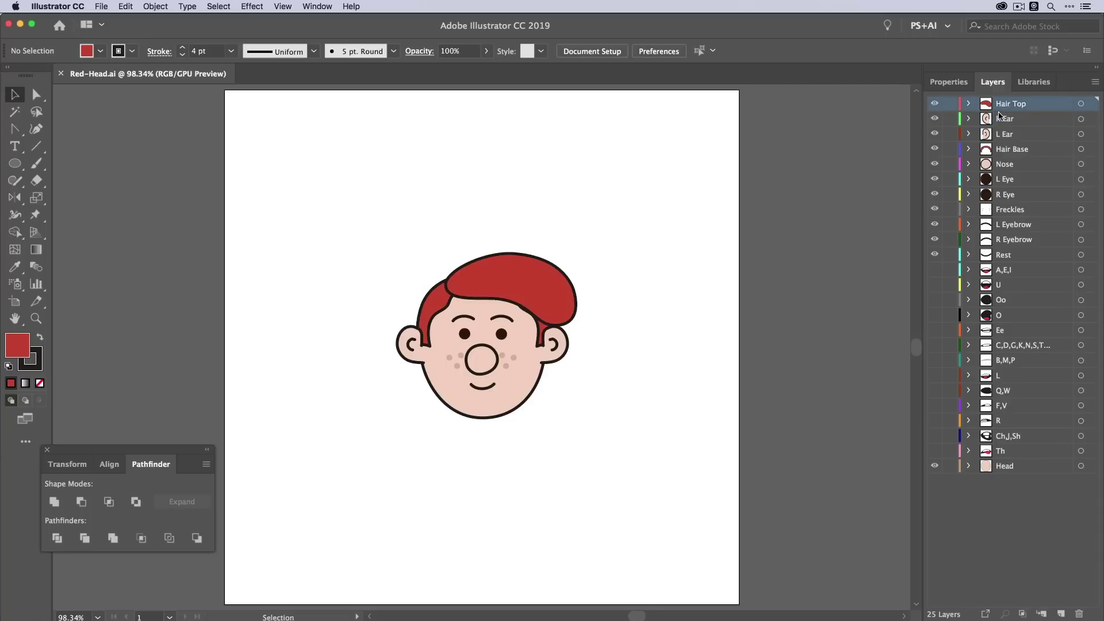
click(1004, 120)
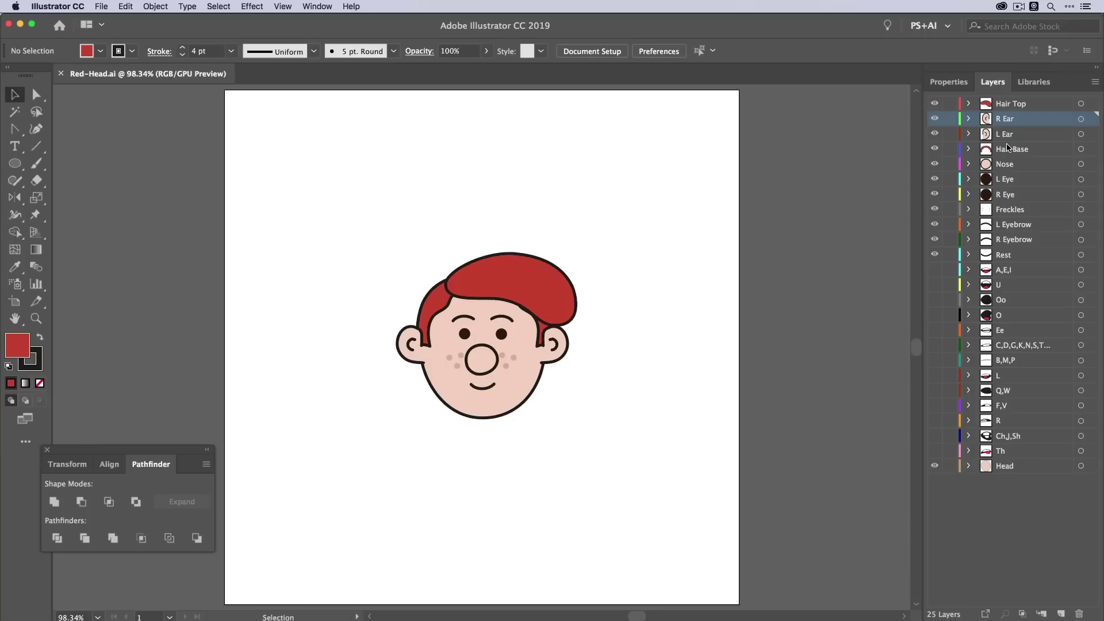
click(1057, 612)
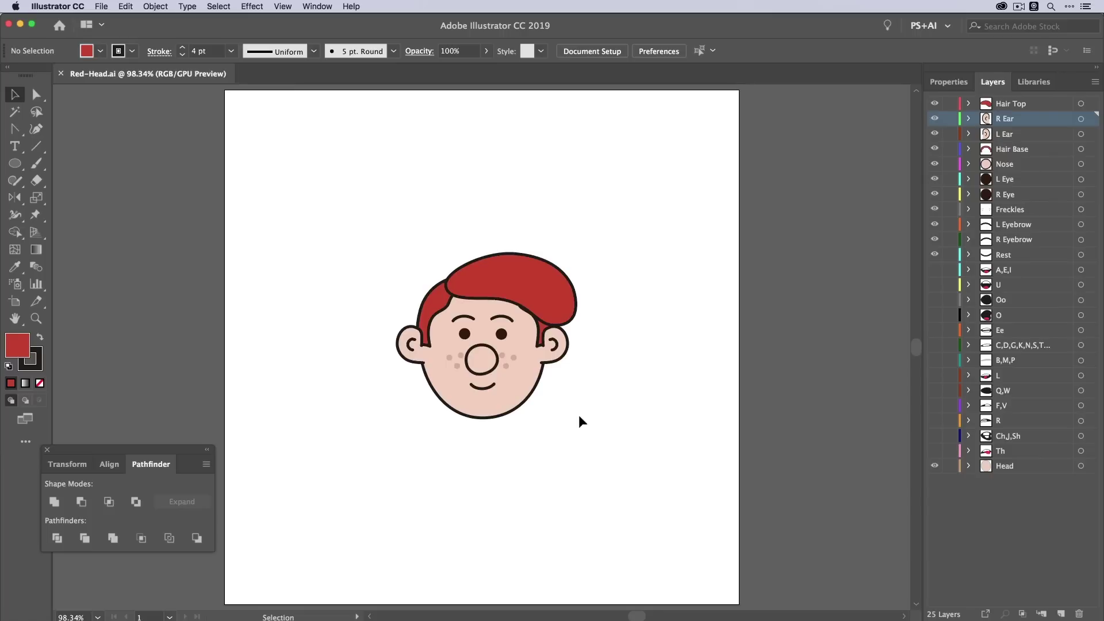
- Check which artwork the Hair Top, R Ear, L Ear and Hair Base layers hold by toggling their visibility and selecting both ears
click(1012, 104)
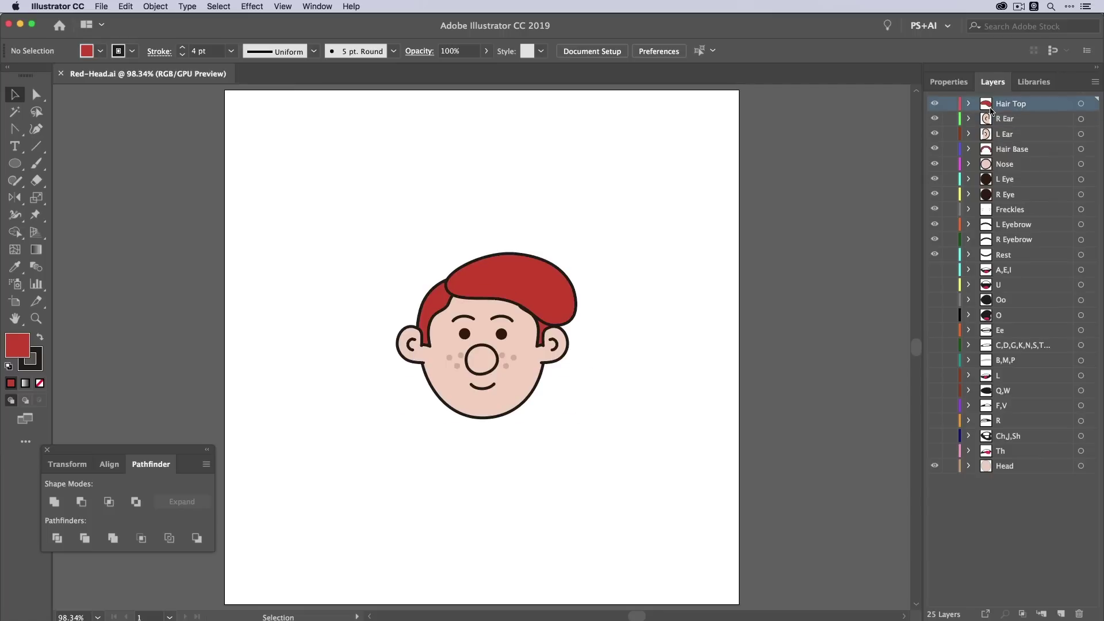
click(935, 103)
click(935, 105)
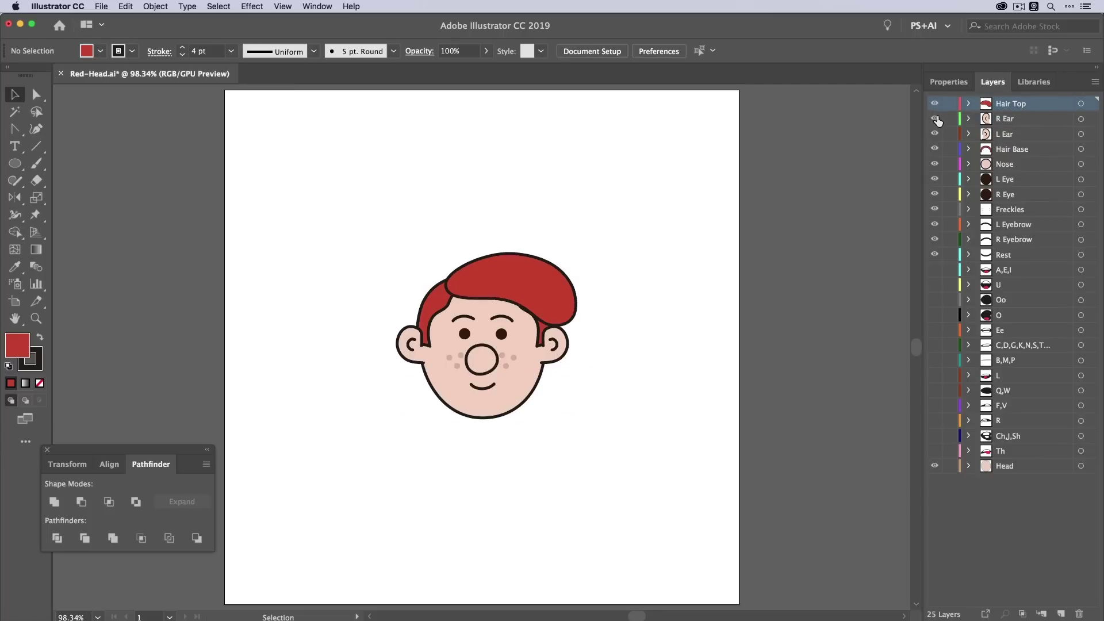
click(935, 119)
click(935, 119)
click(935, 133)
click(935, 134)
click(566, 349)
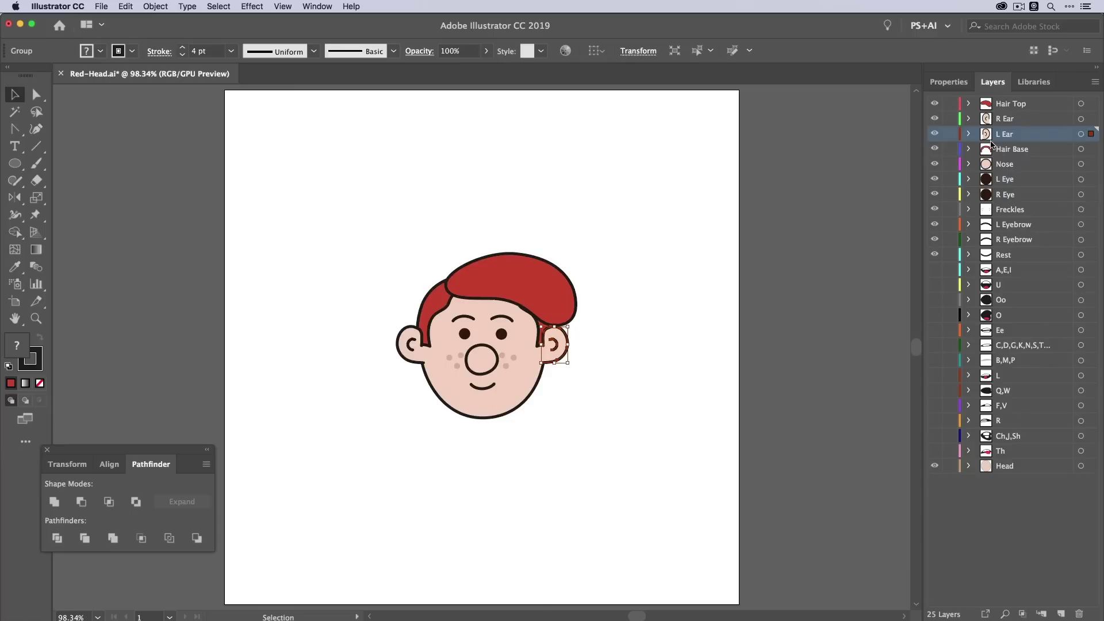
click(409, 345)
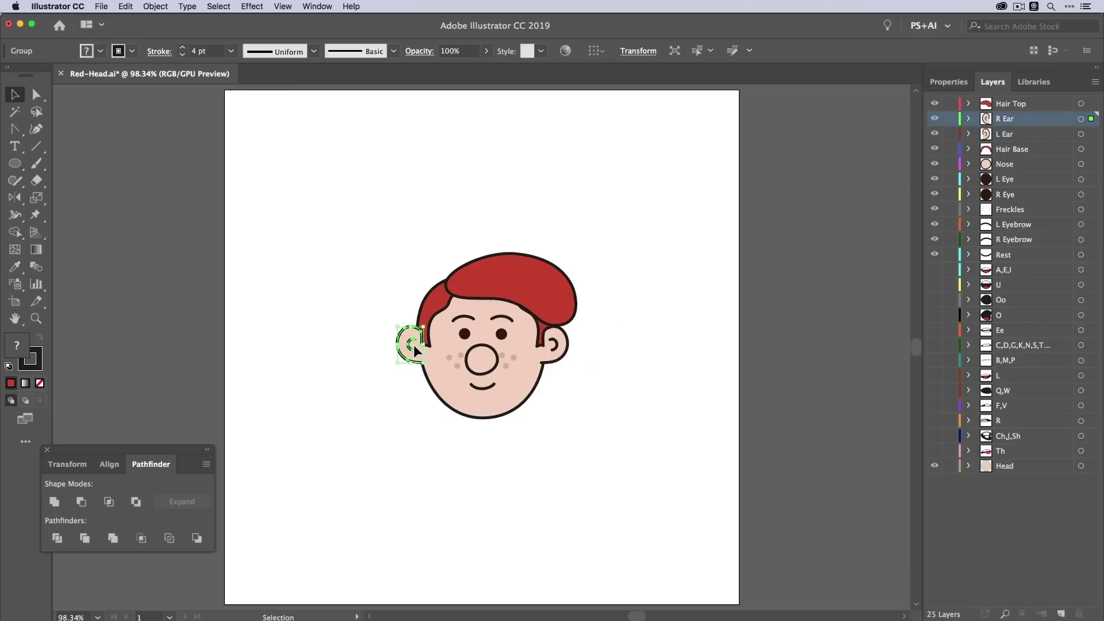
click(629, 366)
click(934, 149)
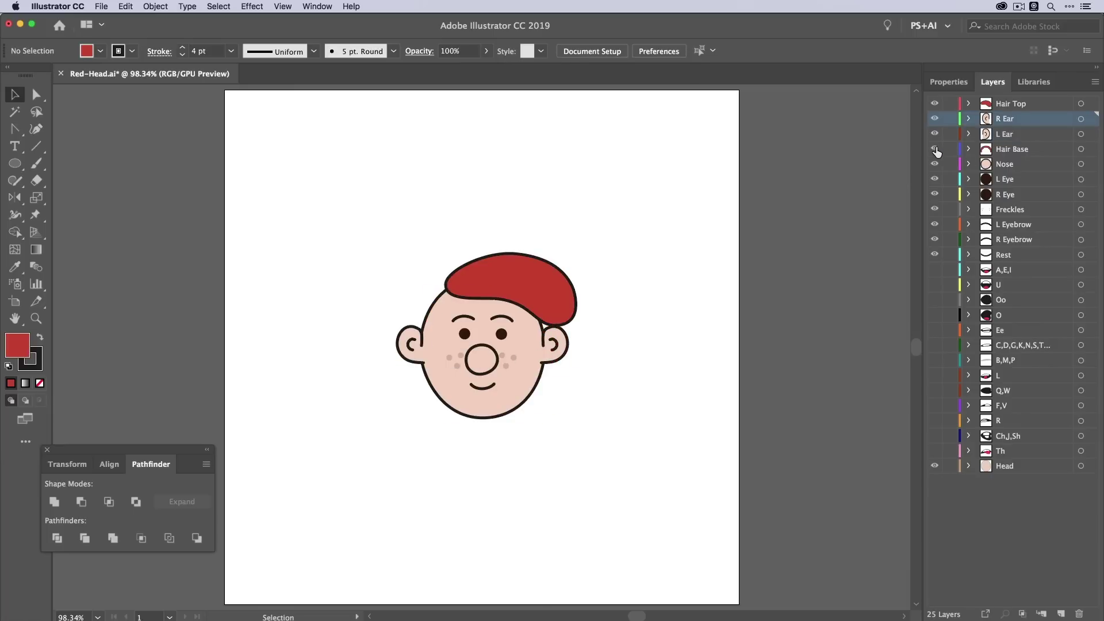
click(935, 149)
- Hide the Hair Top, R Ear and L Ear layers and expand the Hair Base layer down to its compound shape's paths
drag(935, 103, 935, 152)
click(934, 151)
click(978, 151)
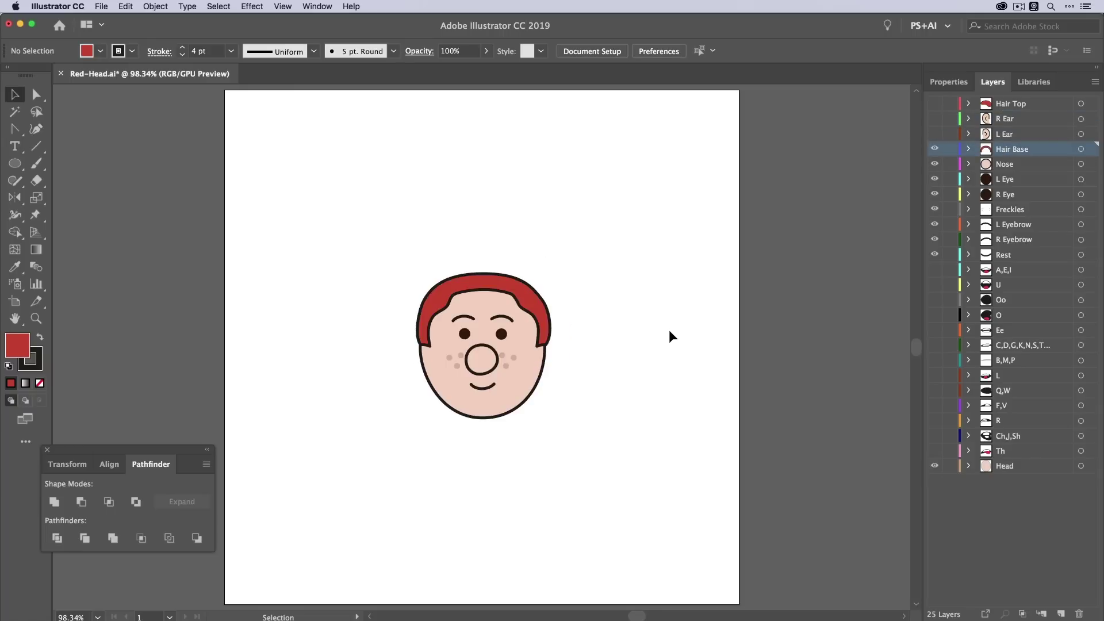
alt+click(970, 150)
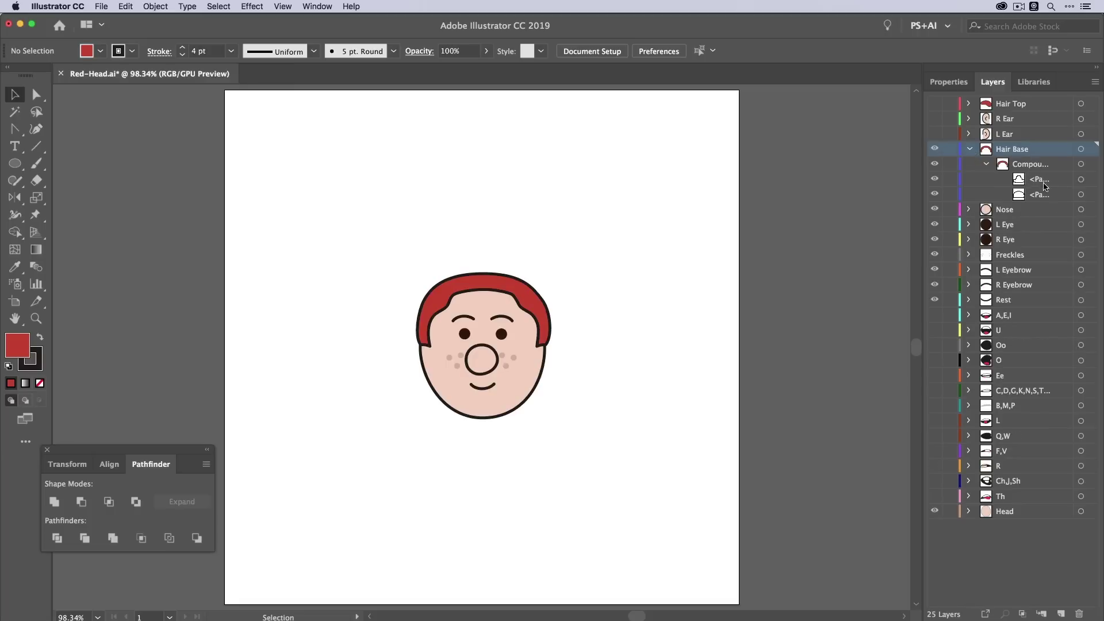
drag(922, 167, 870, 168)
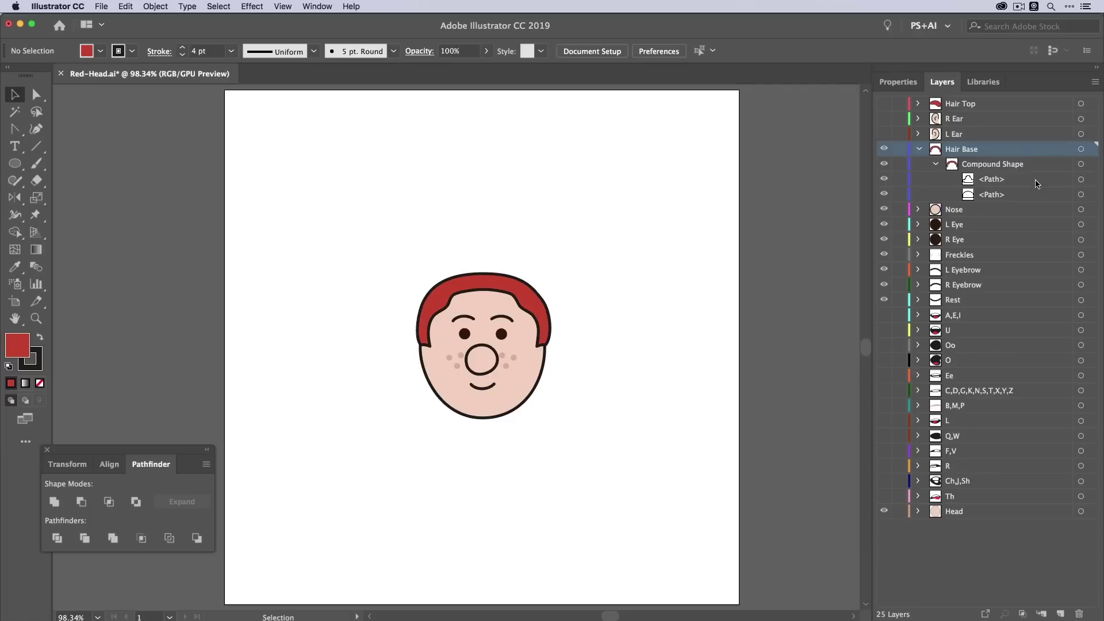
- Move both paths out of the compound shape so they sit directly in the Hair Base layer
click(1002, 184)
shift+click(993, 192)
drag(994, 179, 996, 157)
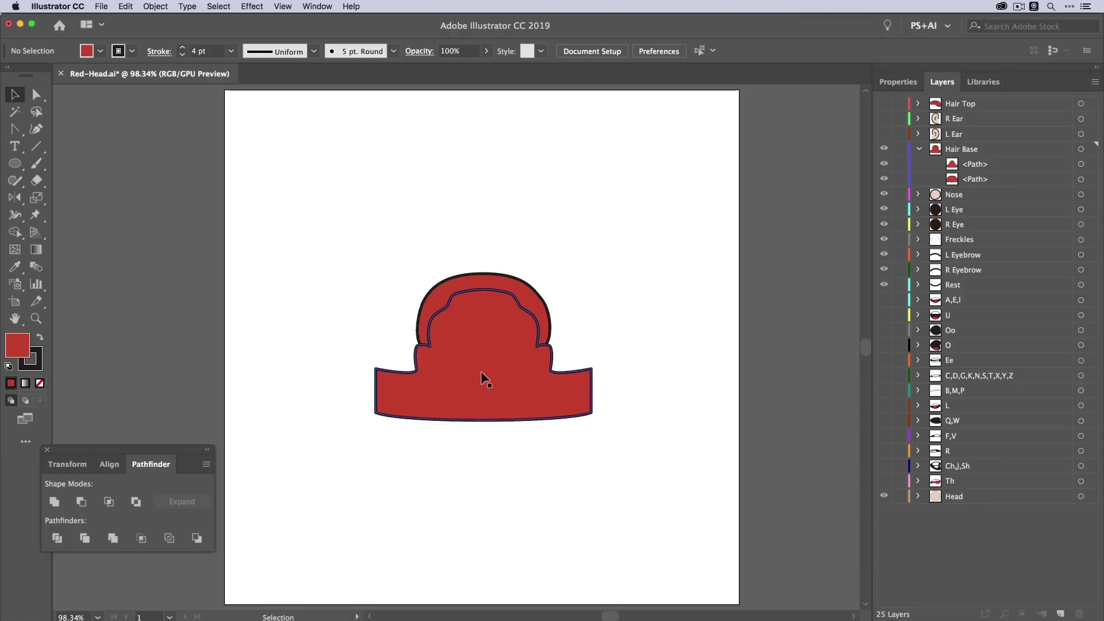
- Separate the hairline path and the hair outline path from each other and the face, and undo the moves
drag(561, 399, 481, 515)
click(414, 319)
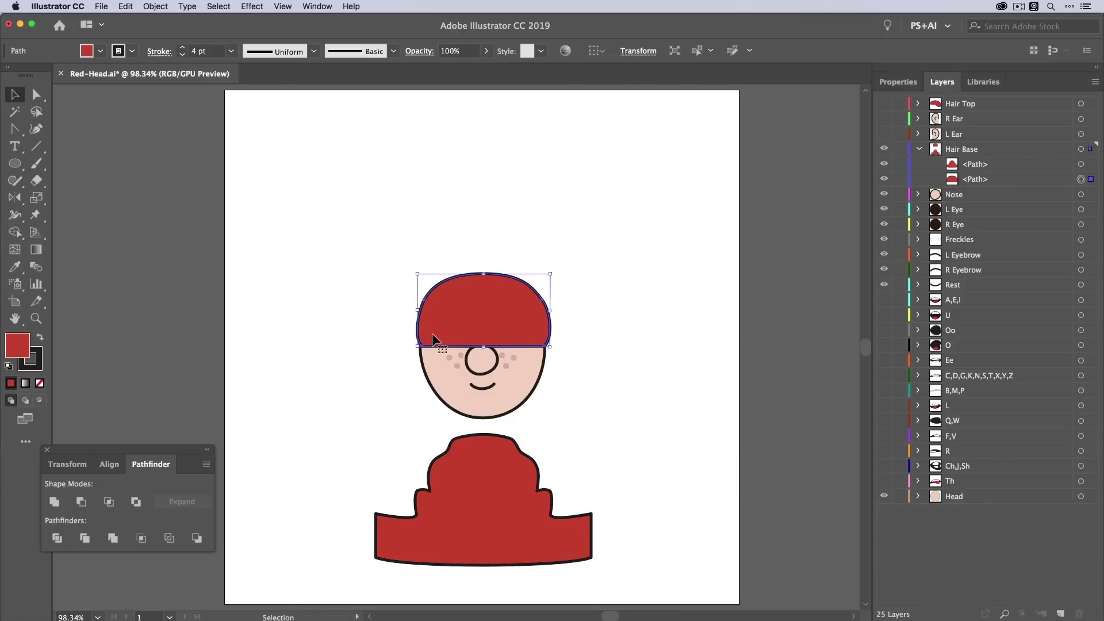
drag(434, 319, 612, 320)
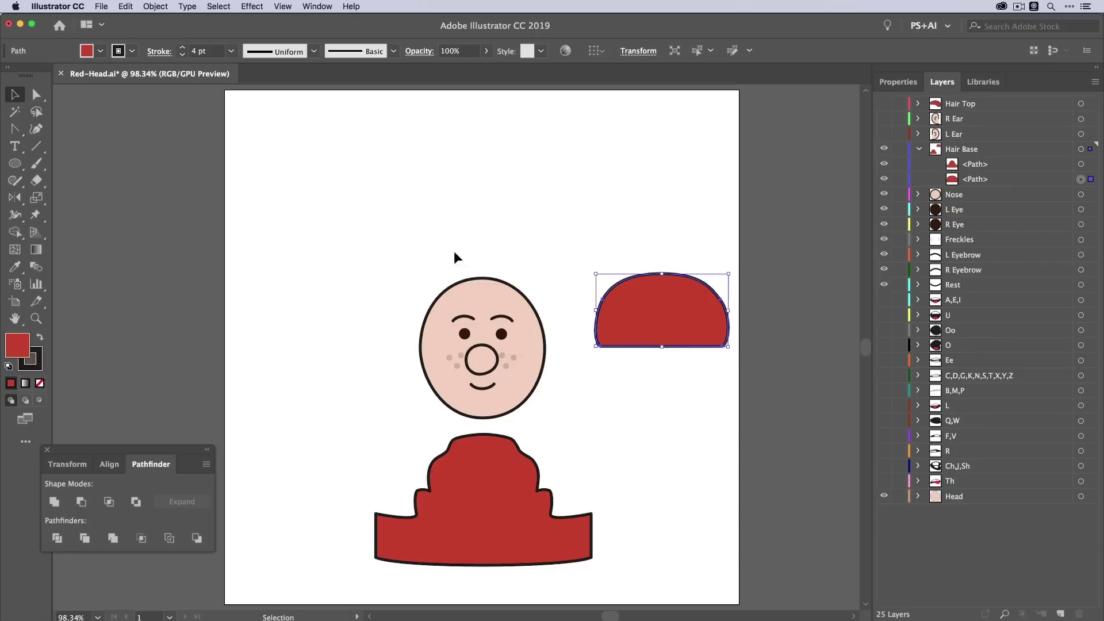
key(super+z)
key(super+z)
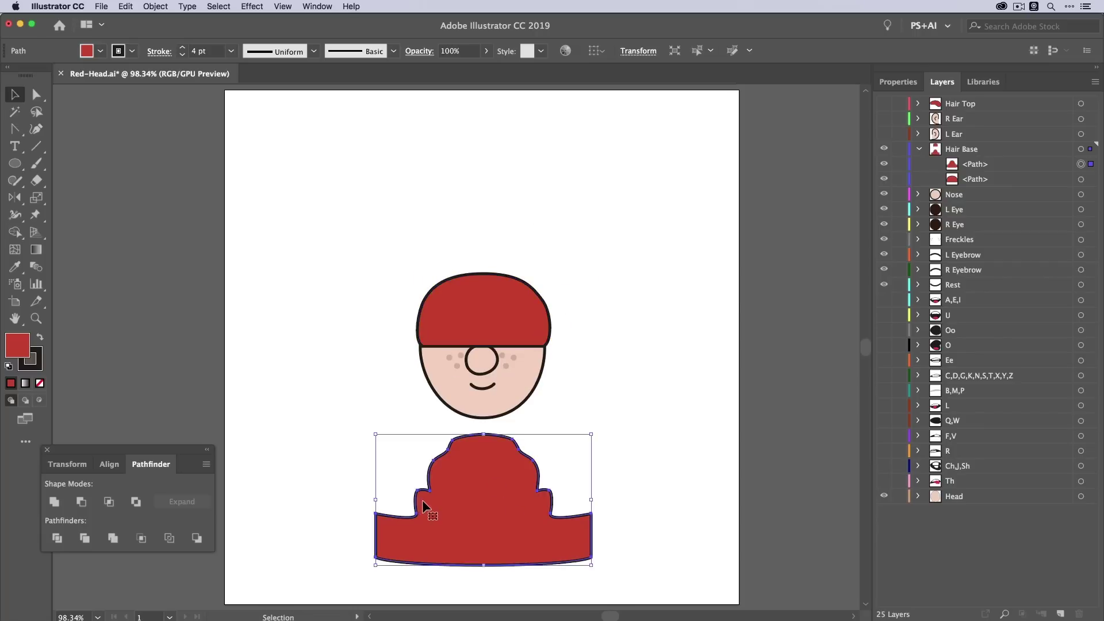
key(super+z)
- Subtract the hairline path from the hair outline as an editable compound shape, using Minus Front on both Hair Base paths
key(v)
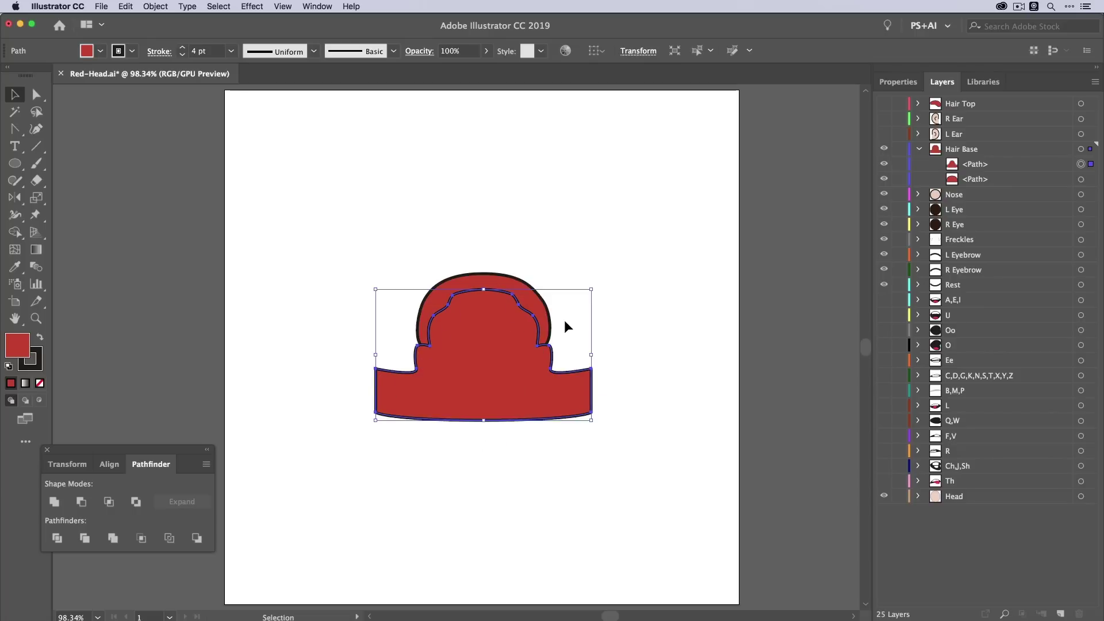
shift+click(534, 296)
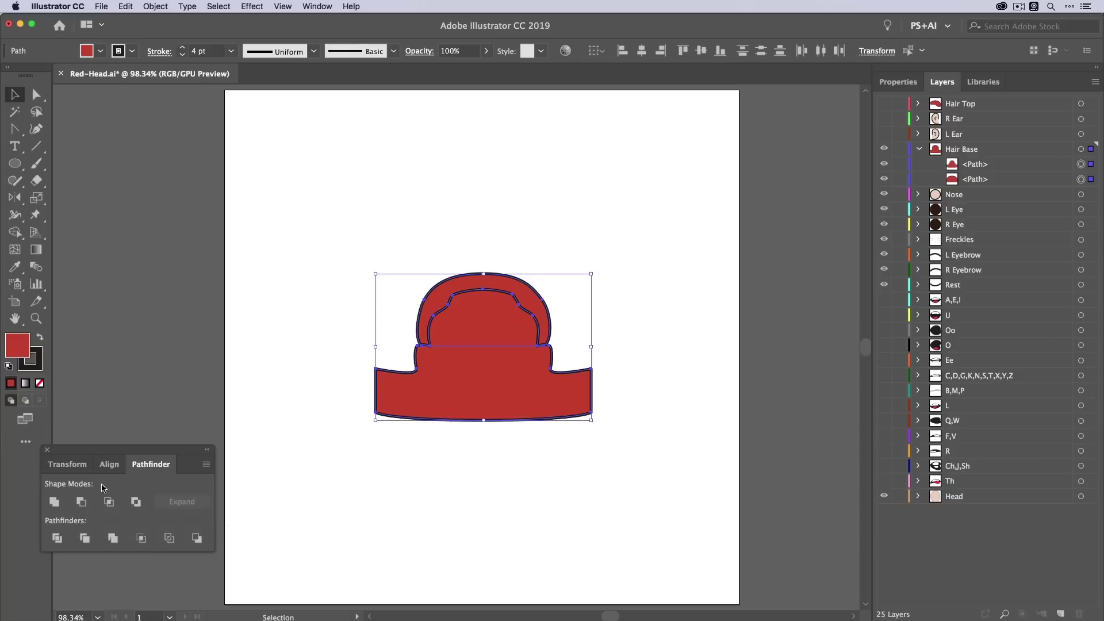
alt+click(83, 501)
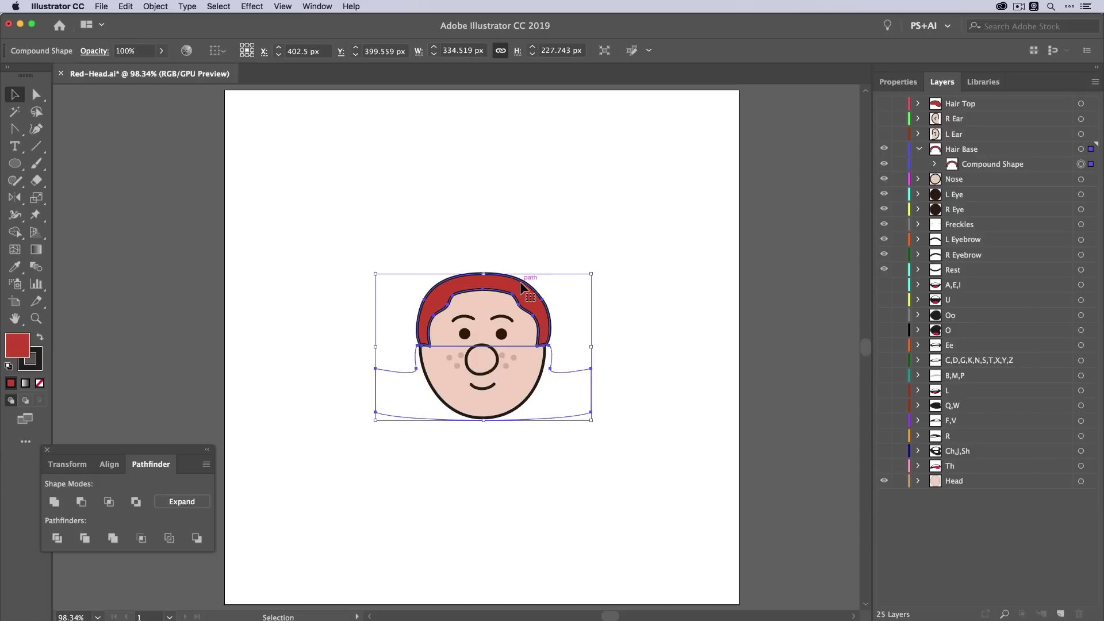
- Isolate the Hair Base compound shape, shift its cut-out hairline path sideways in both directions, and exit isolation
double_click(552, 345)
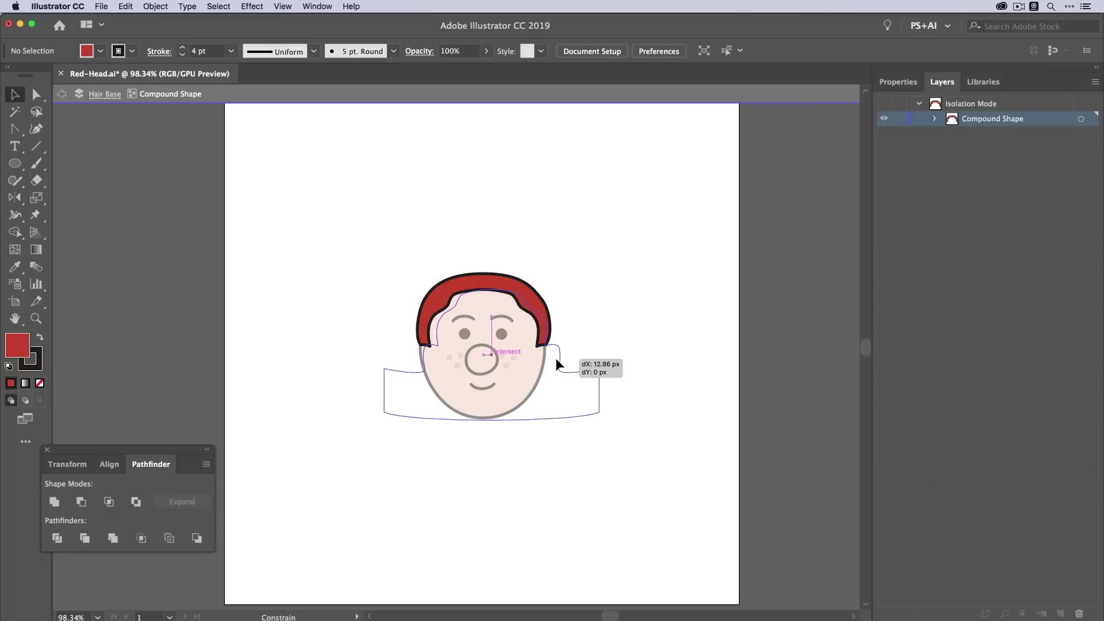
click(559, 360)
drag(560, 357, 532, 357)
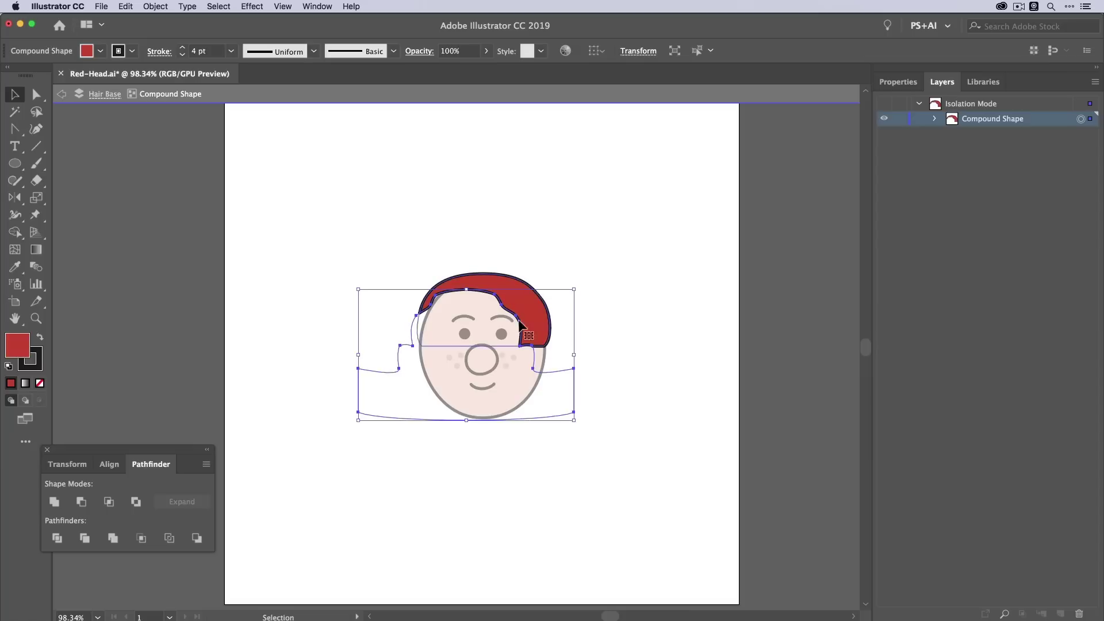
mouse_move(534, 357)
mouse_down()
mouse_move(568, 357)
mouse_move(538, 357)
mouse_up()
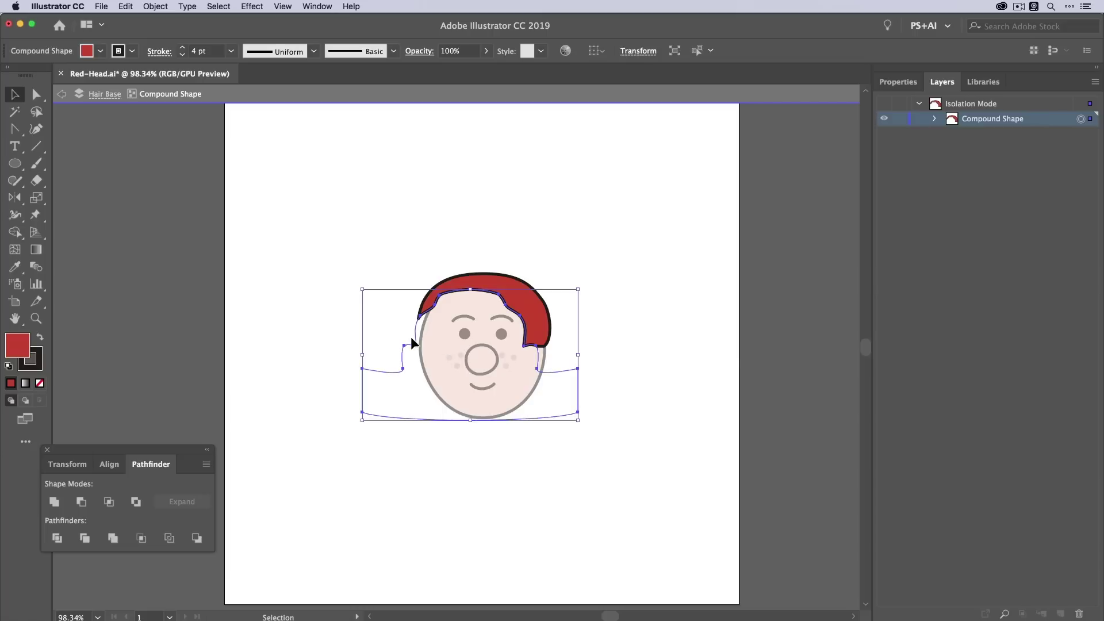
drag(414, 341, 444, 341)
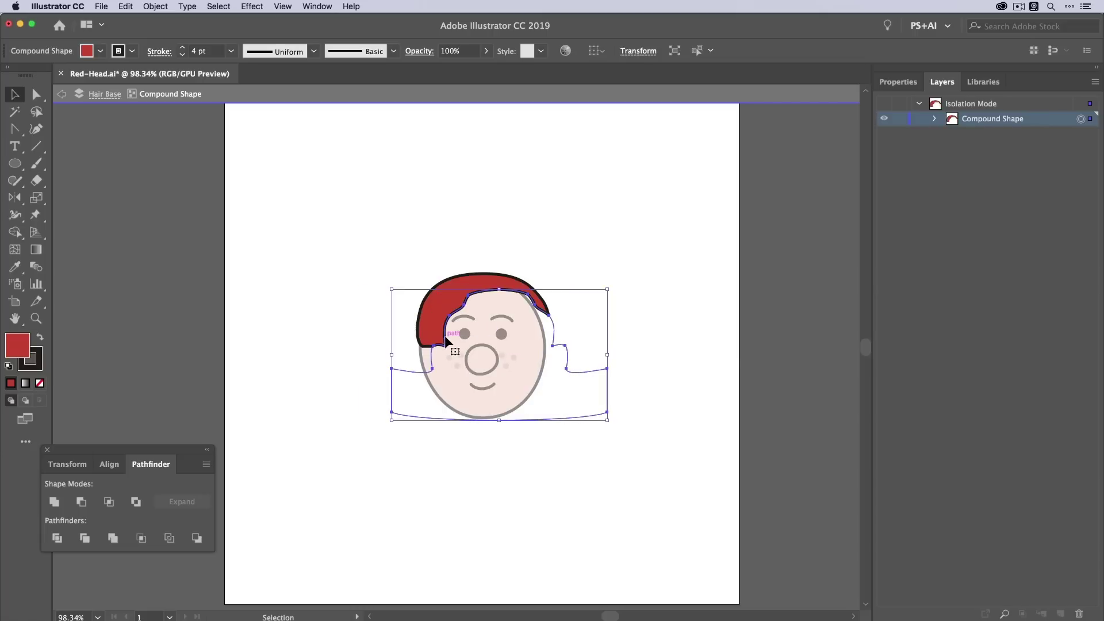
click(567, 246)
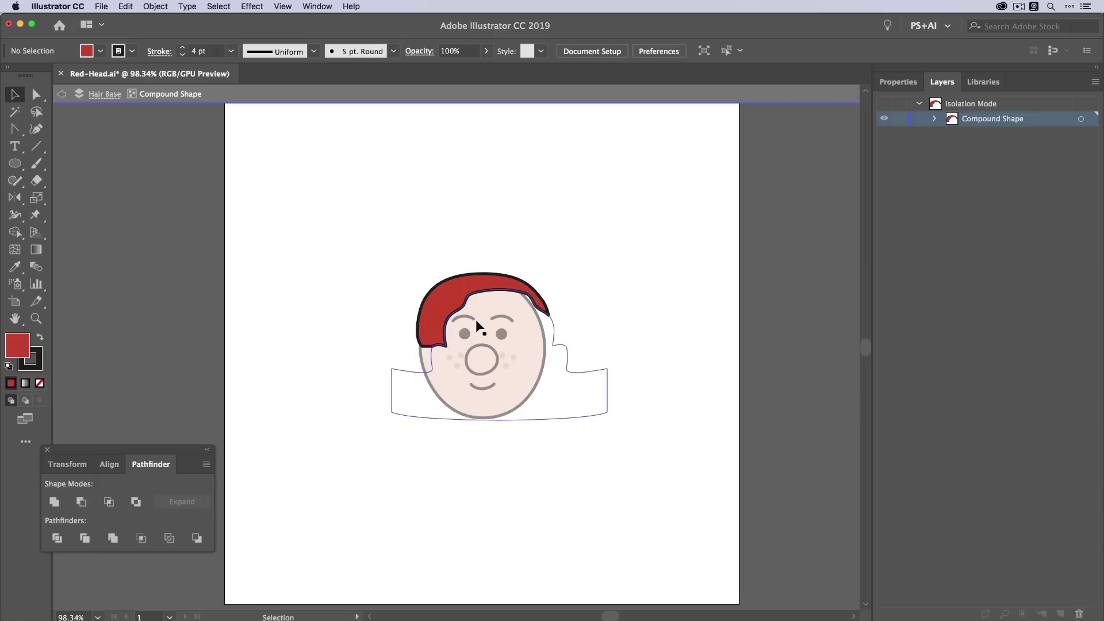
double_click(572, 309)
- Reposition the cut-out hairline path inside the Hair Base compound shape so it is centred on the face, and exit isolation
key(z)
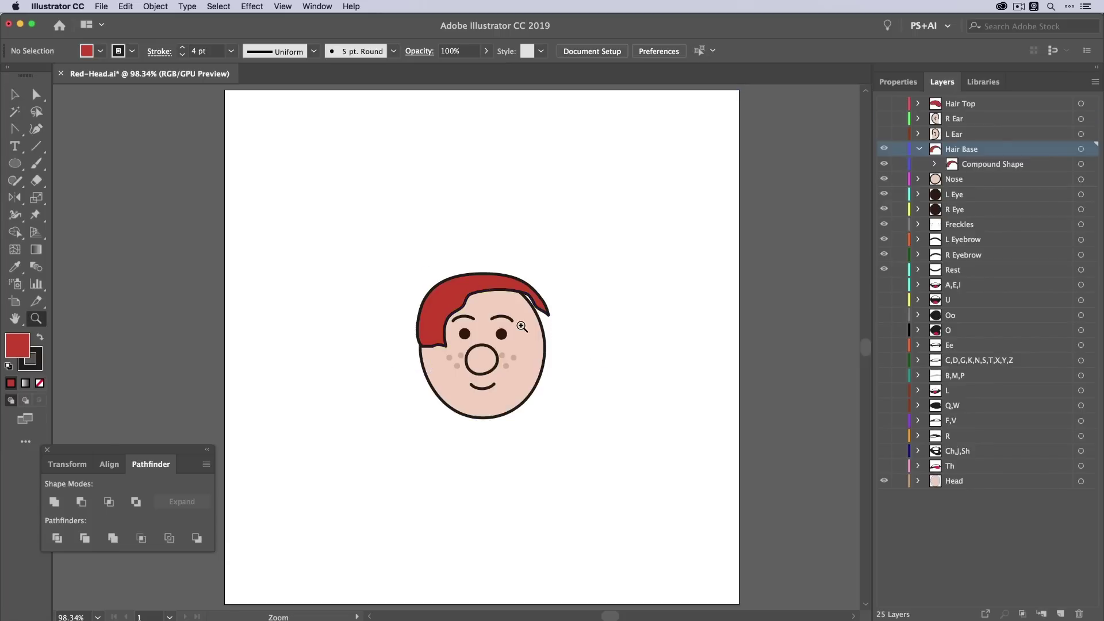
click(521, 326)
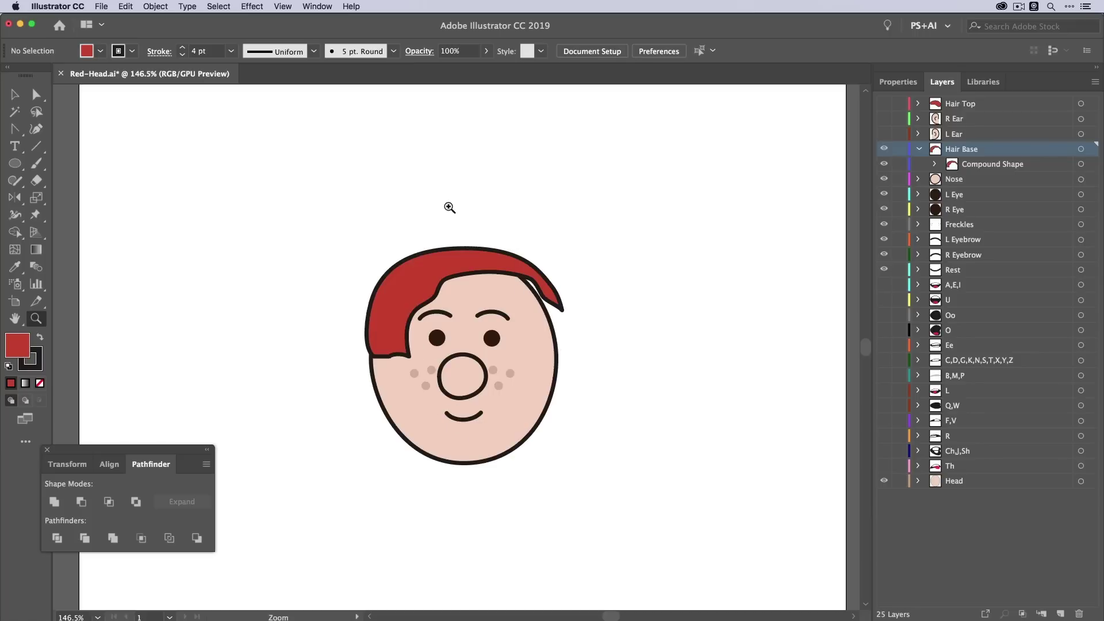
super+double_click(455, 411)
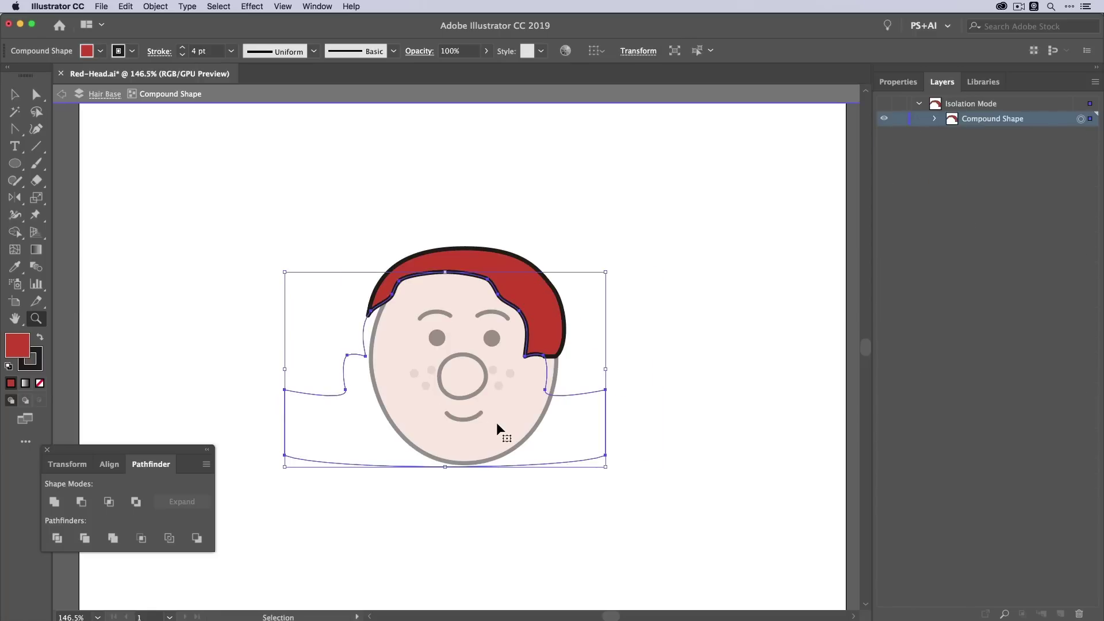
drag(497, 424, 518, 408)
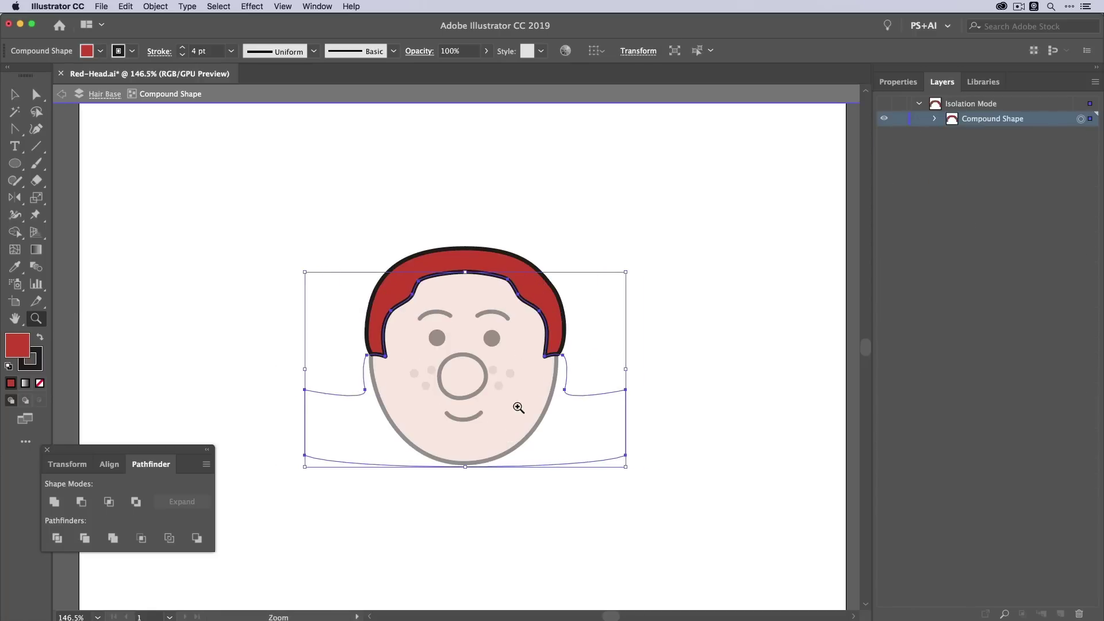
key(v)
double_click(590, 223)
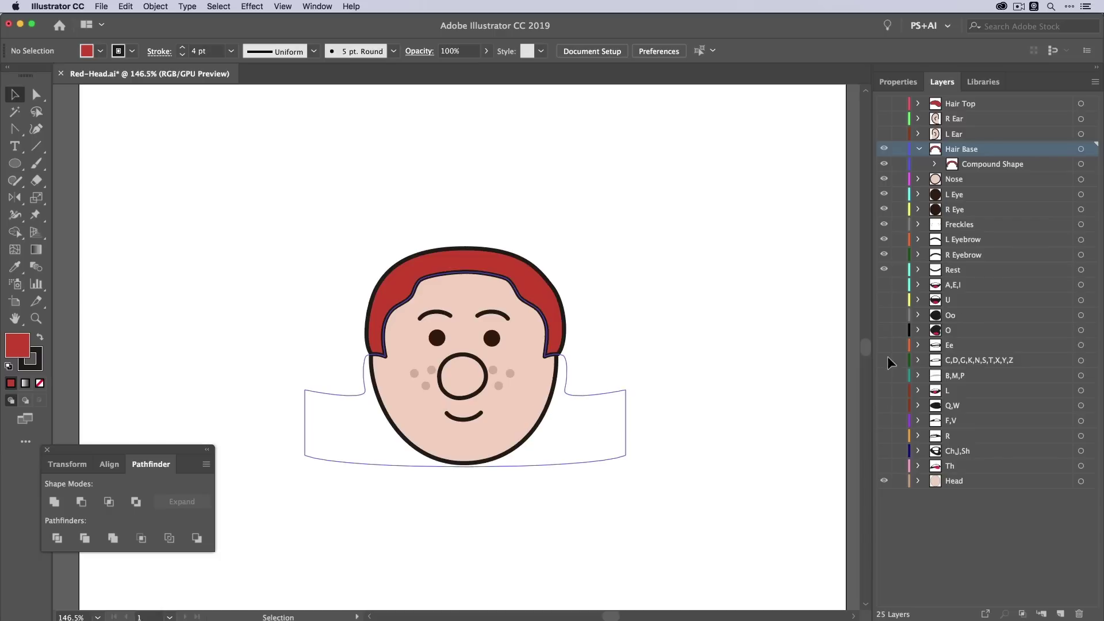
- Lock the Hair Base layer and select the head outline path beneath it
click(954, 485)
click(1081, 481)
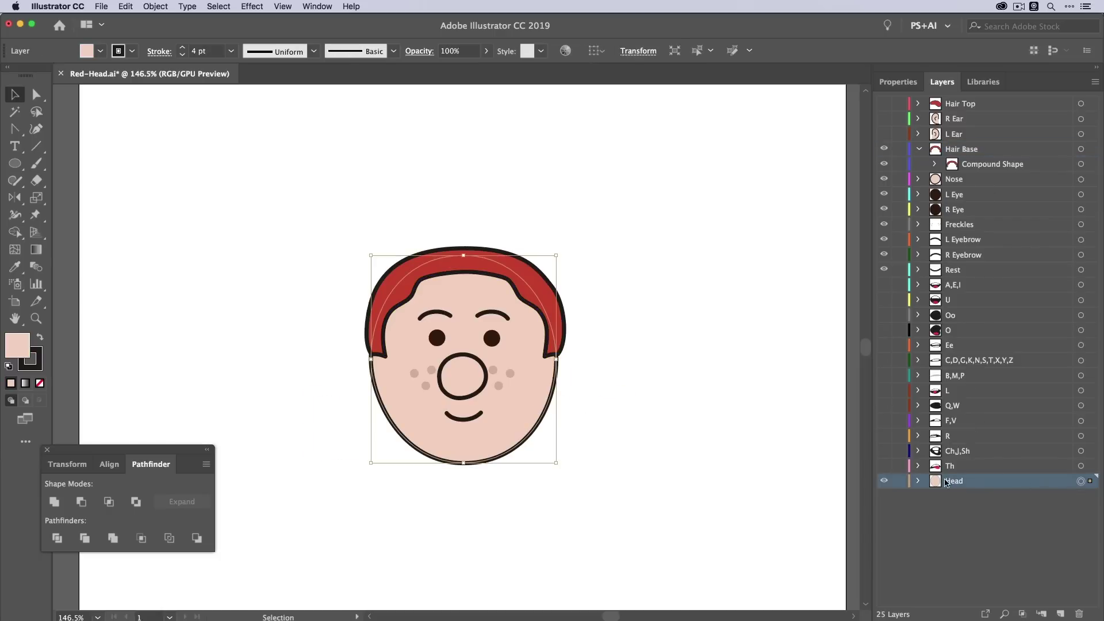
click(900, 149)
click(567, 302)
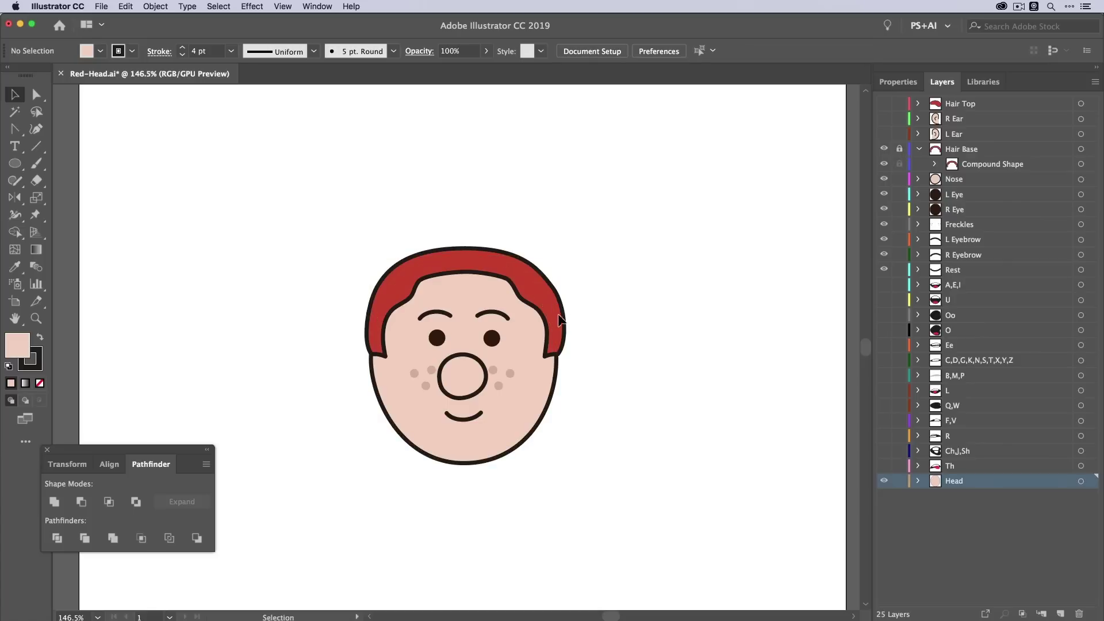
click(550, 400)
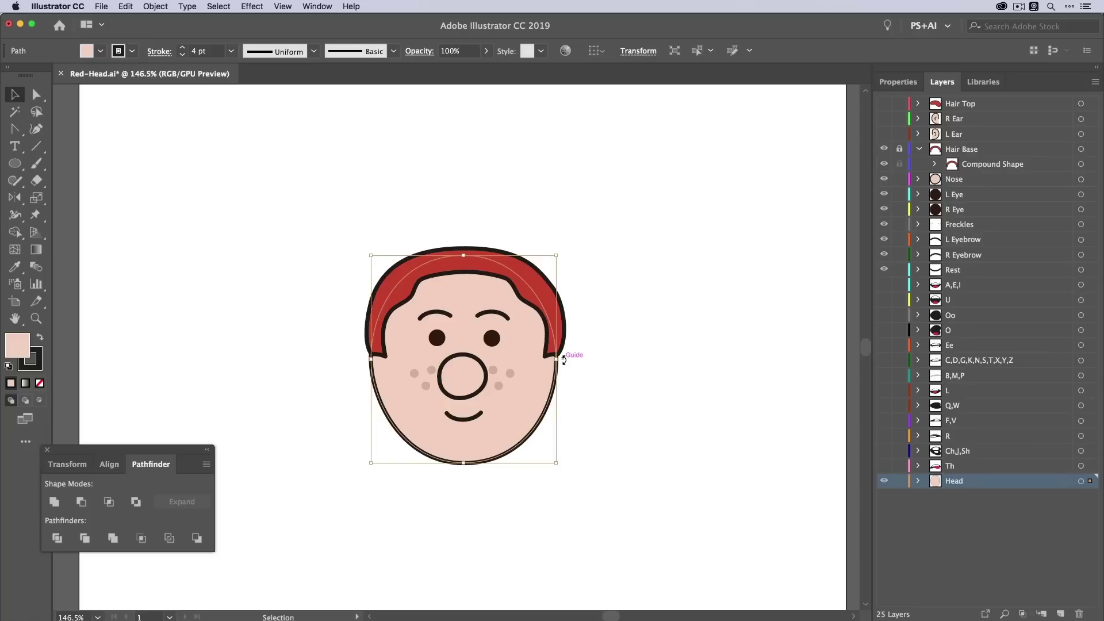
- Flatten the top of the head outline by extending its top anchor's handles horizontally with the Anchor Point Tool
click(15, 130)
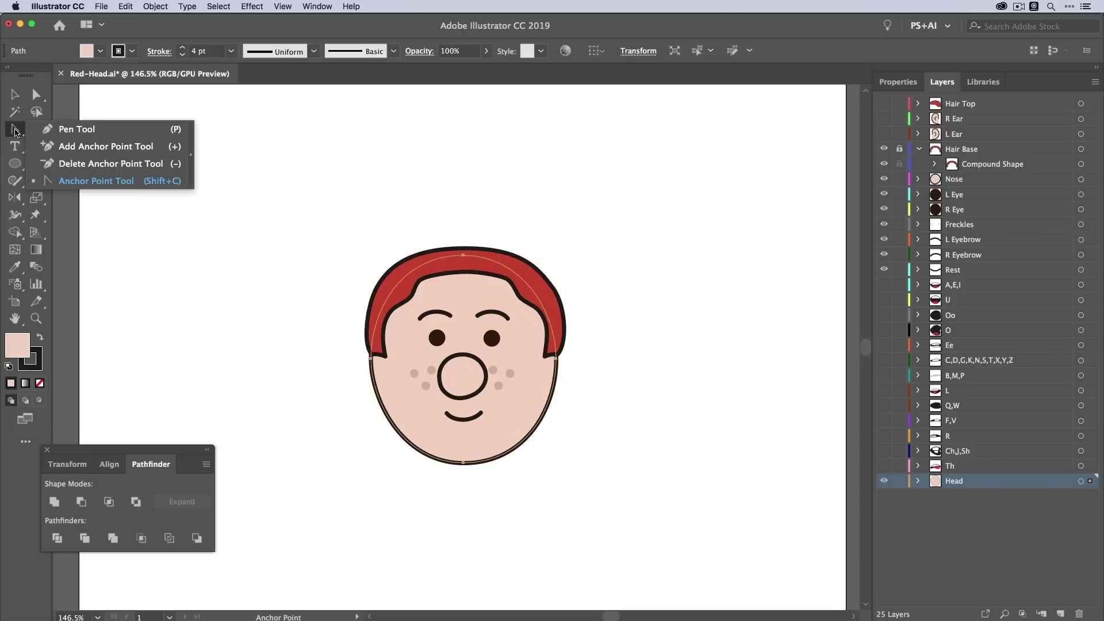
click(104, 182)
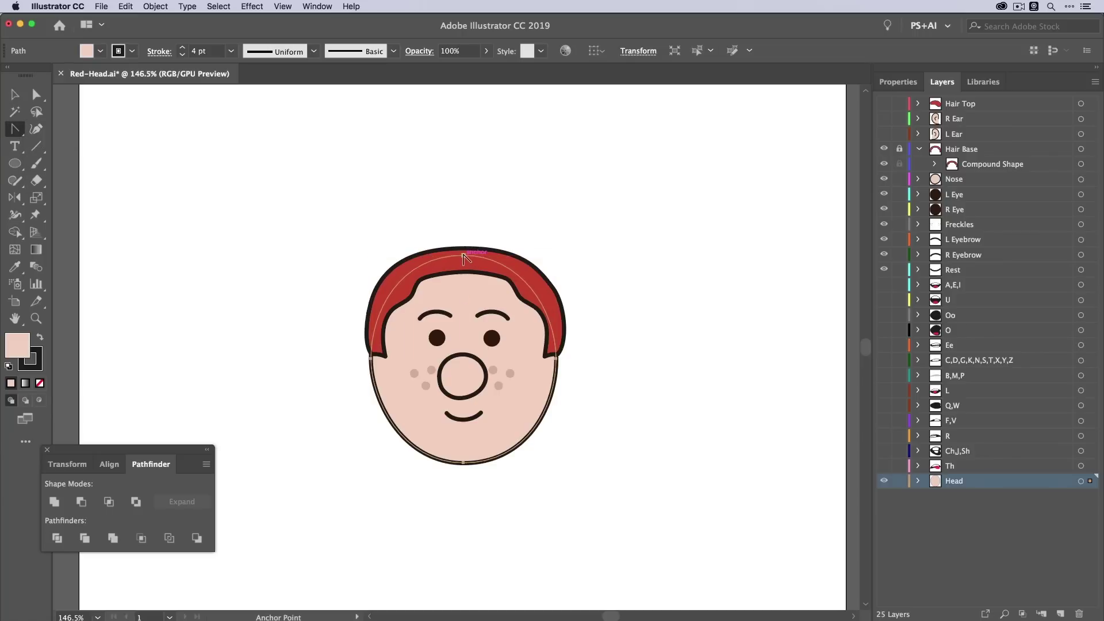
drag(464, 254, 624, 259)
drag(600, 260, 564, 254)
- Move the head outline's anchor at the viewer's left slightly outward and adjust its upper handle so the curve follows the hair
key(a)
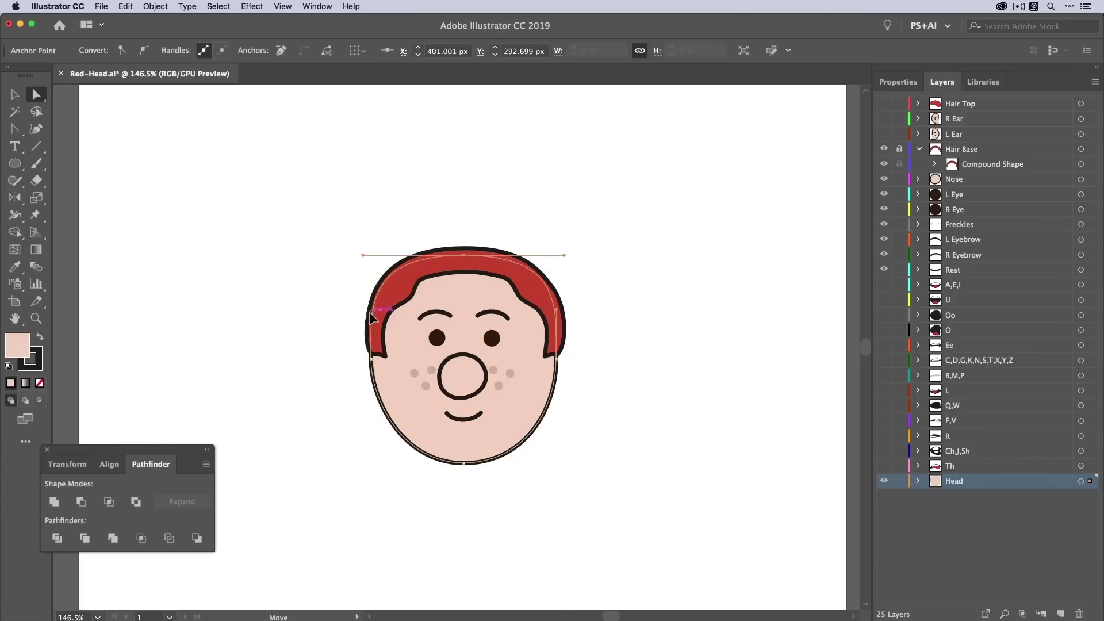
click(368, 314)
drag(363, 315, 363, 315)
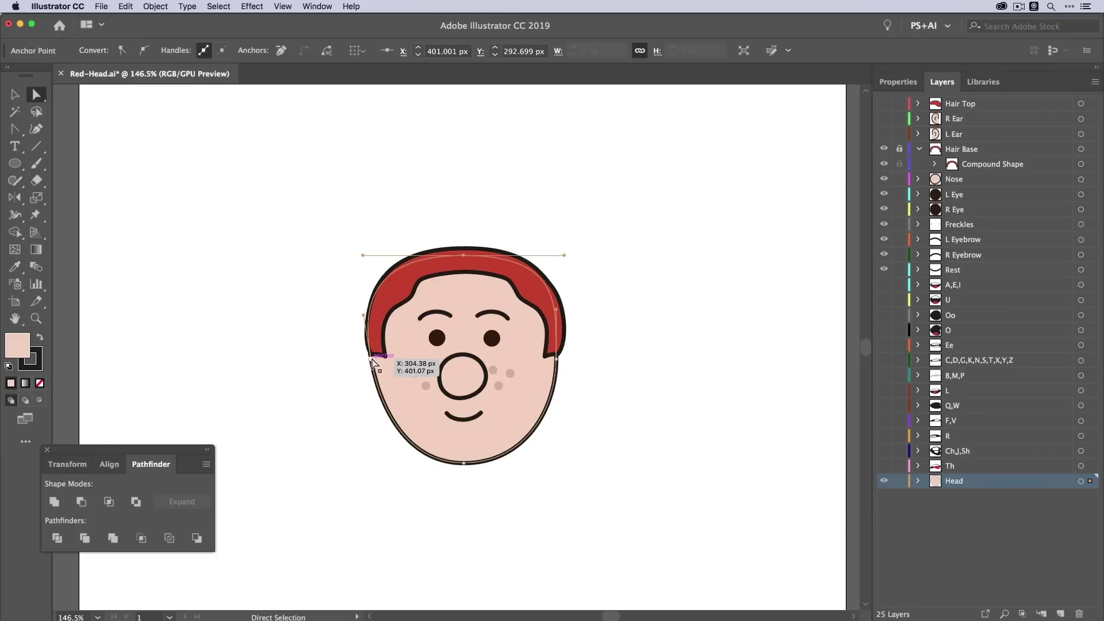
drag(372, 360, 369, 359)
click(361, 317)
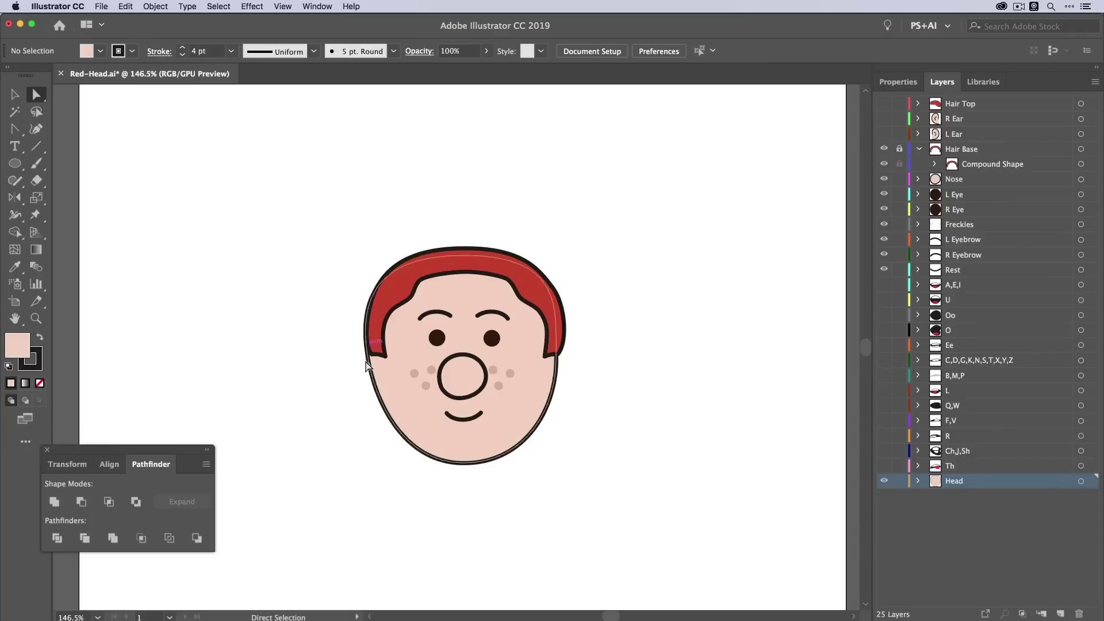
click(368, 359)
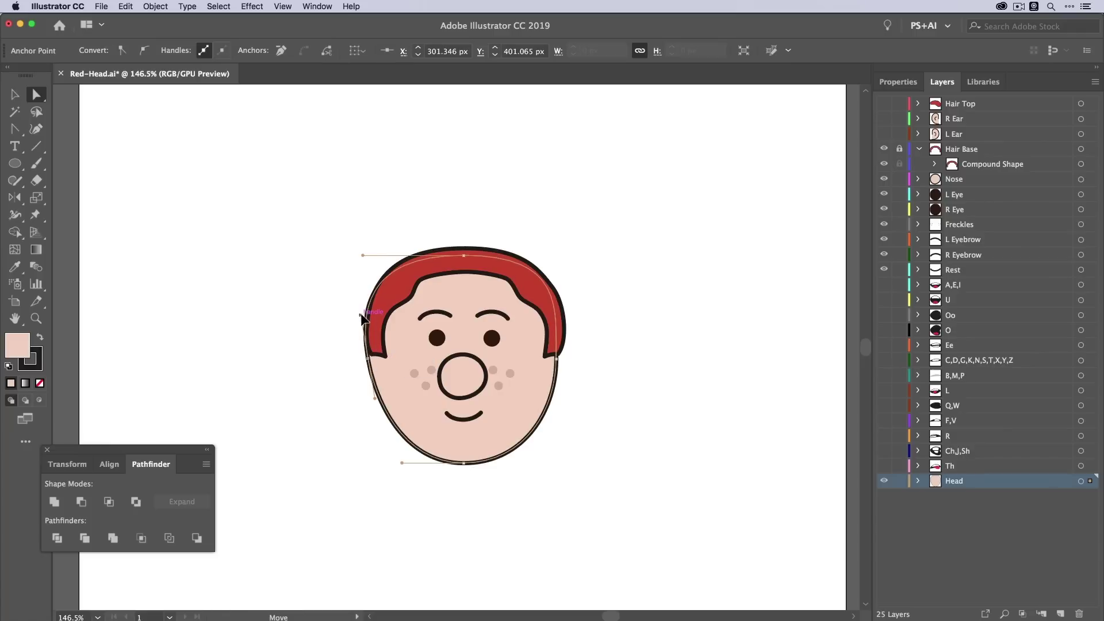
drag(360, 315, 366, 315)
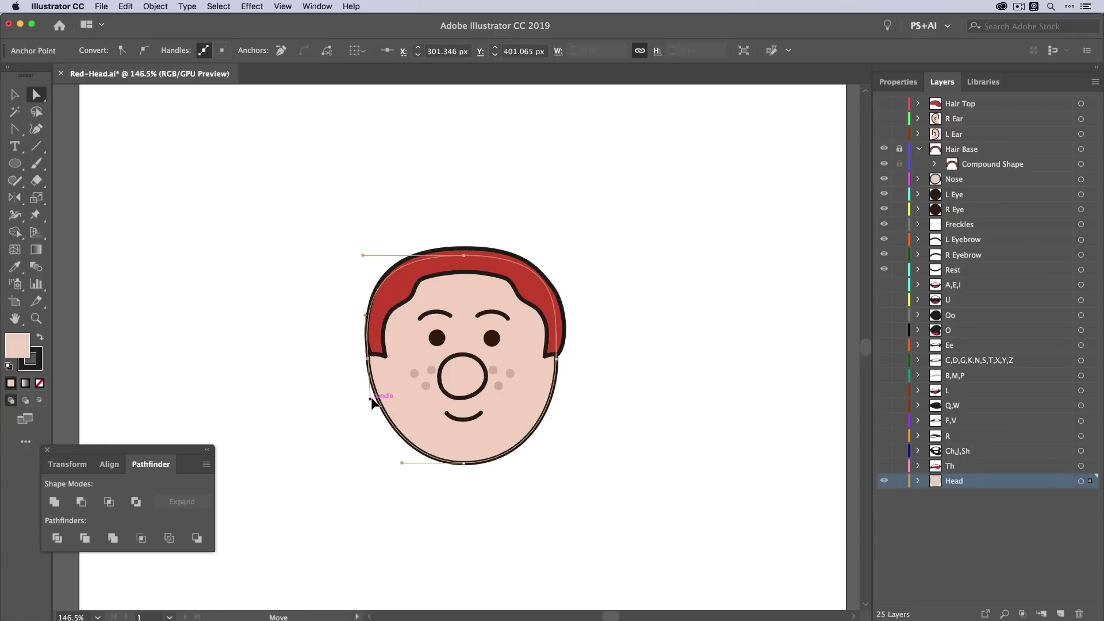
key(Right)
key(Up)
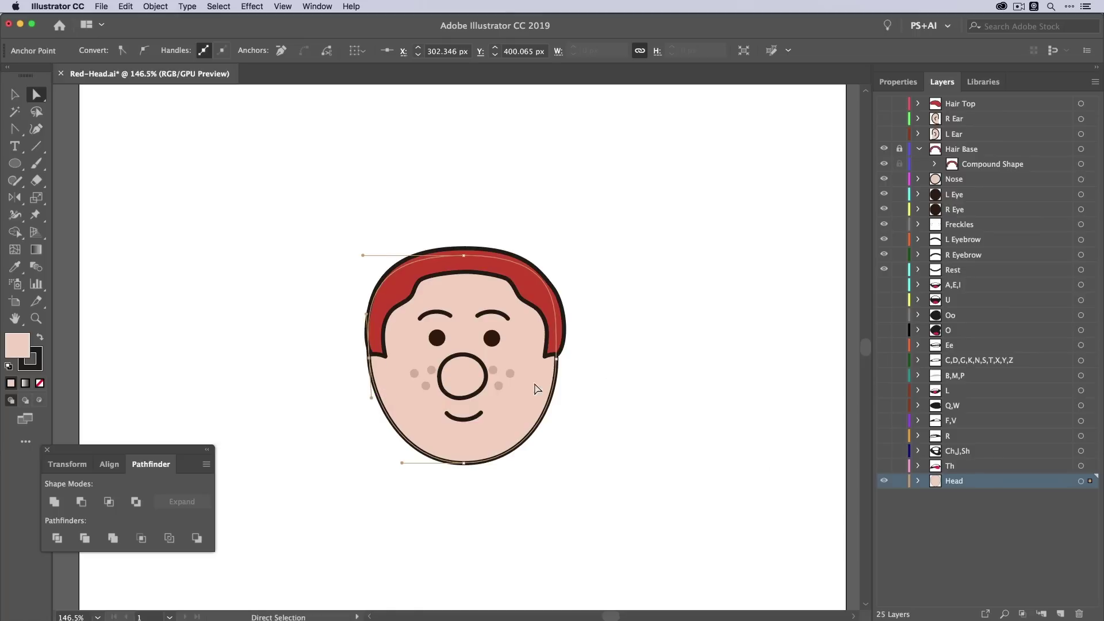
- Widen the head outline at the viewer's right to match the other side and raise its top anchor towards the hair's upper edge
click(556, 359)
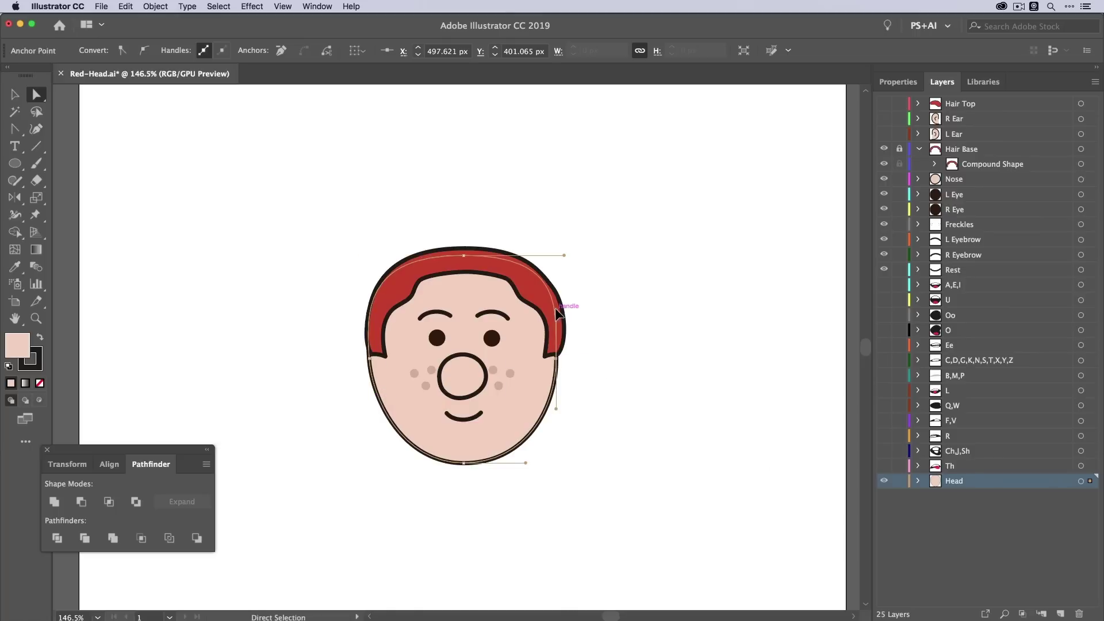
click(592, 334)
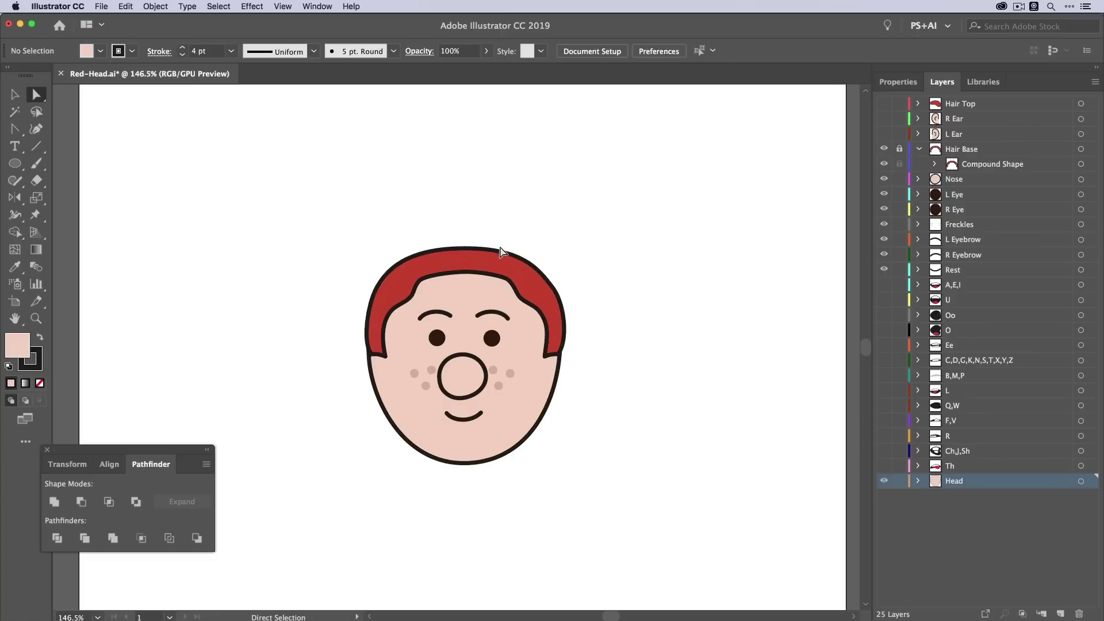
drag(465, 256, 464, 251)
key(Up)
key(Up)
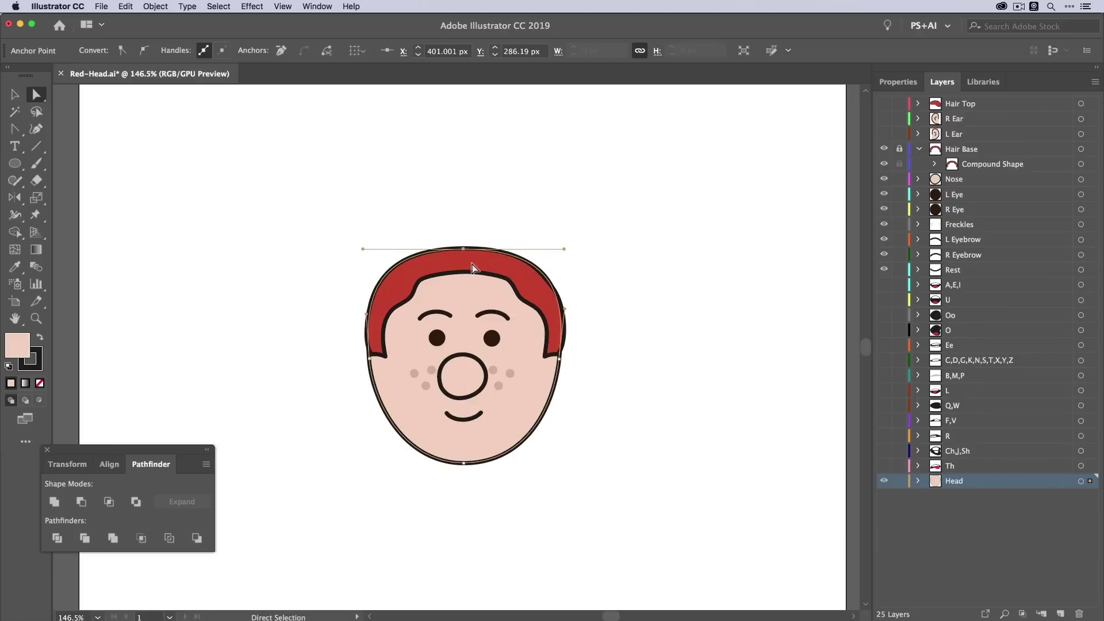
key(Down)
- Scale the head outline's top anchor handles inward symmetrically so the curve stays inside the hair
key(s)
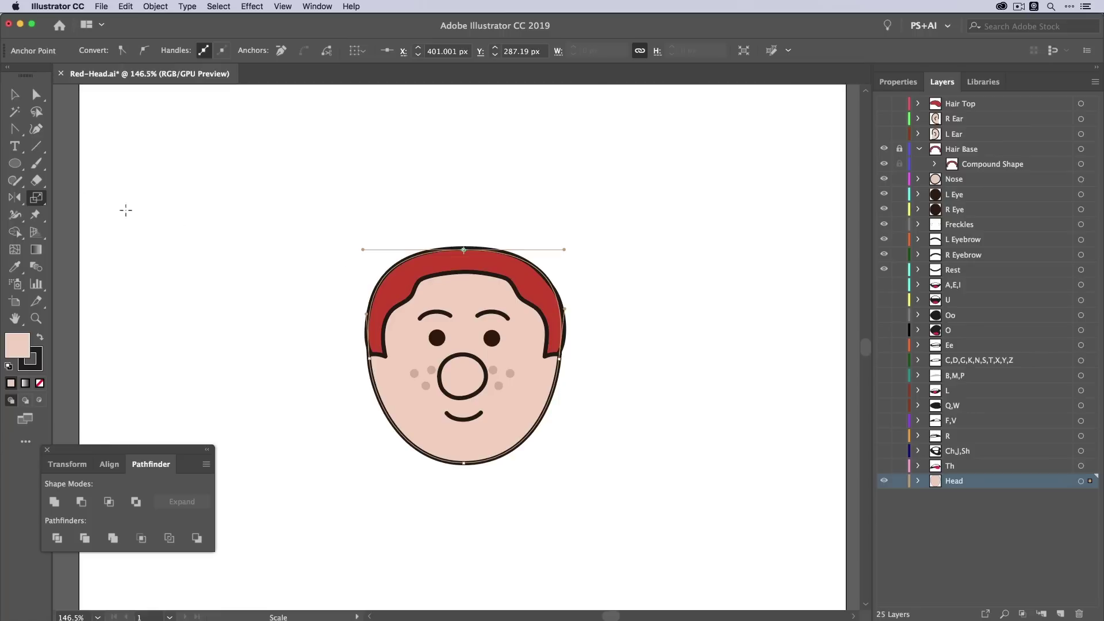
click(32, 99)
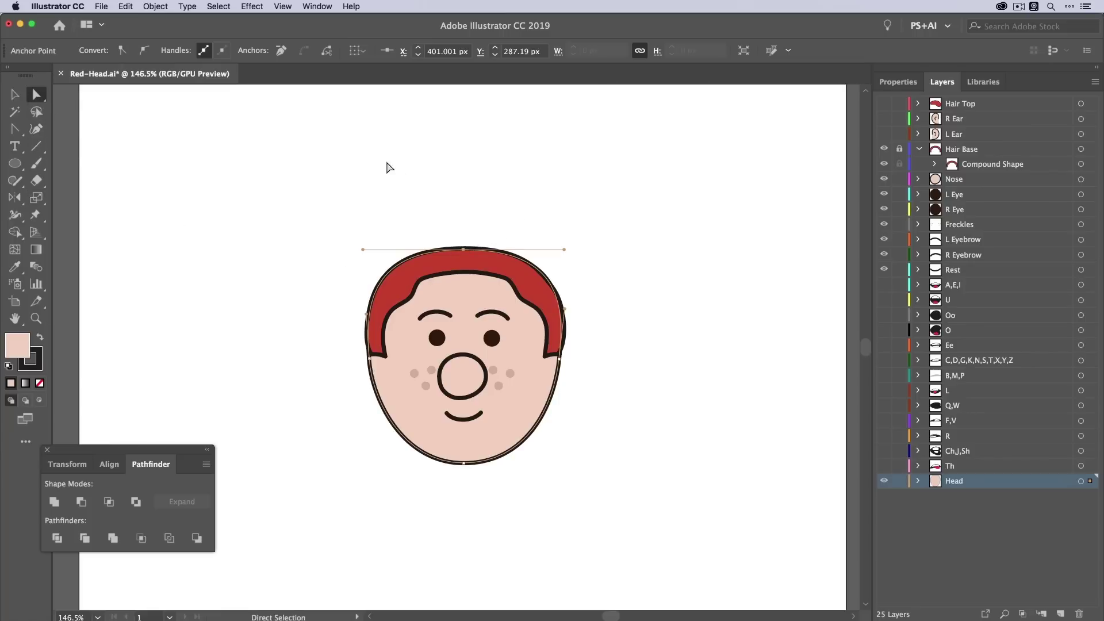
key(s)
mouse_move(646, 220)
mouse_down()
mouse_move(615, 219)
mouse_move(661, 219)
mouse_move(578, 217)
mouse_move(628, 216)
mouse_up()
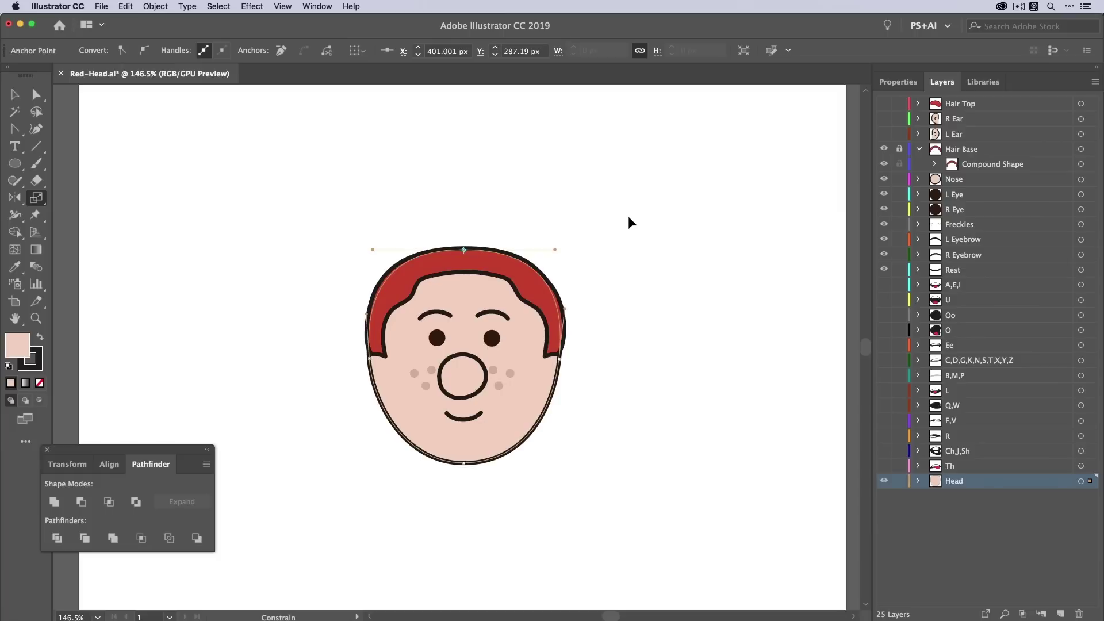
key(v)
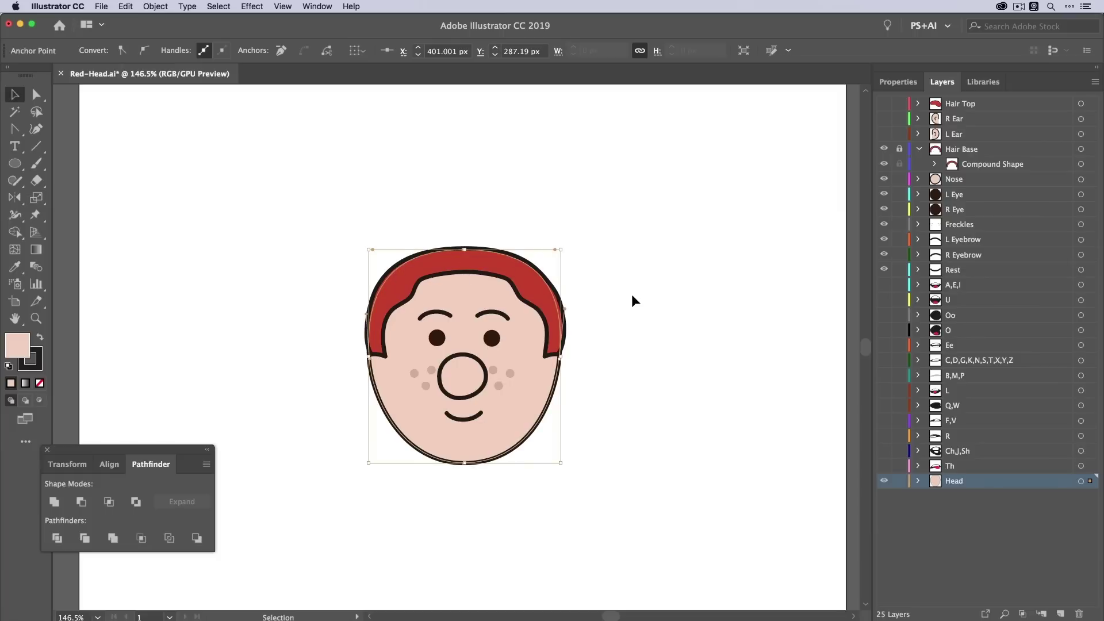
- Deselect the head and show the Hair Top, R Ear and L Ear layers
click(593, 235)
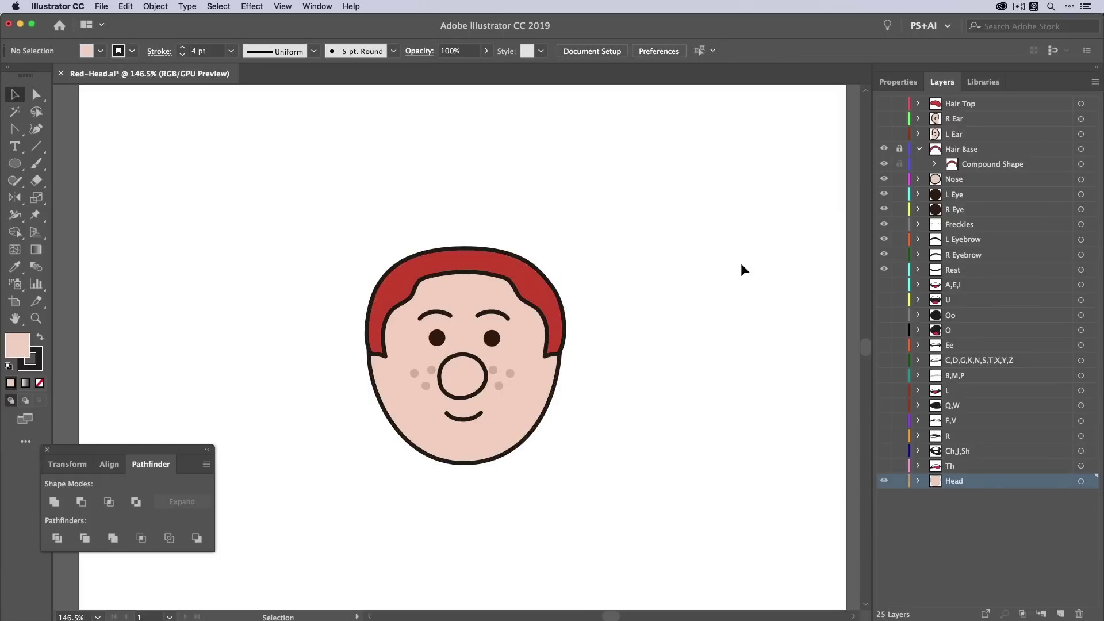
drag(883, 104, 884, 134)
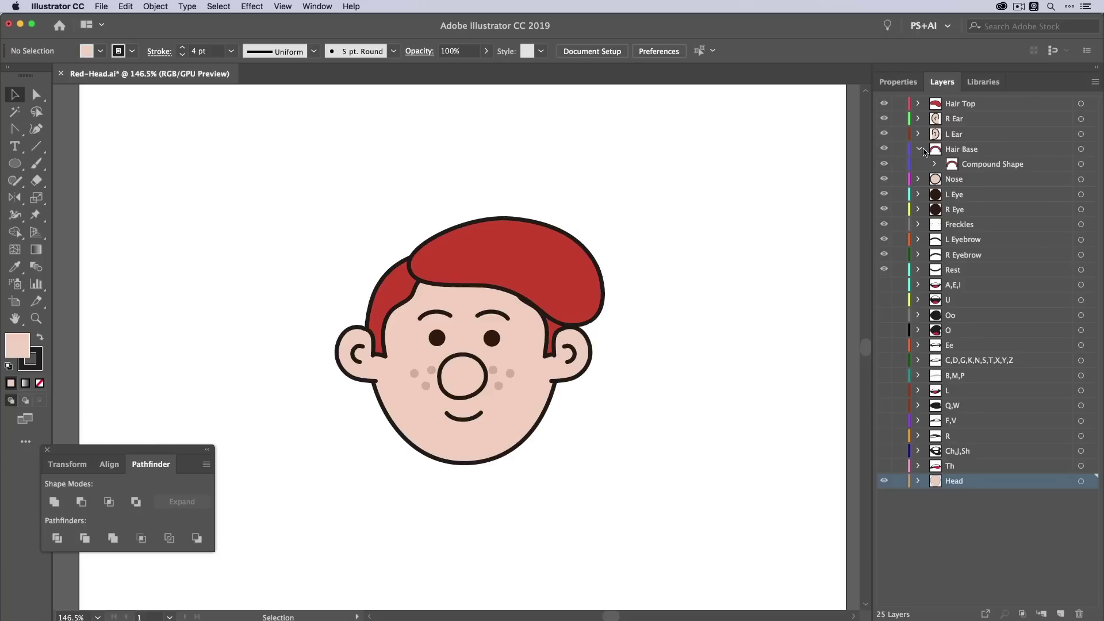
- Examine the facial feature layers, highlighting the artwork on L Eye, R Eye, Freckles and Rest
click(943, 181)
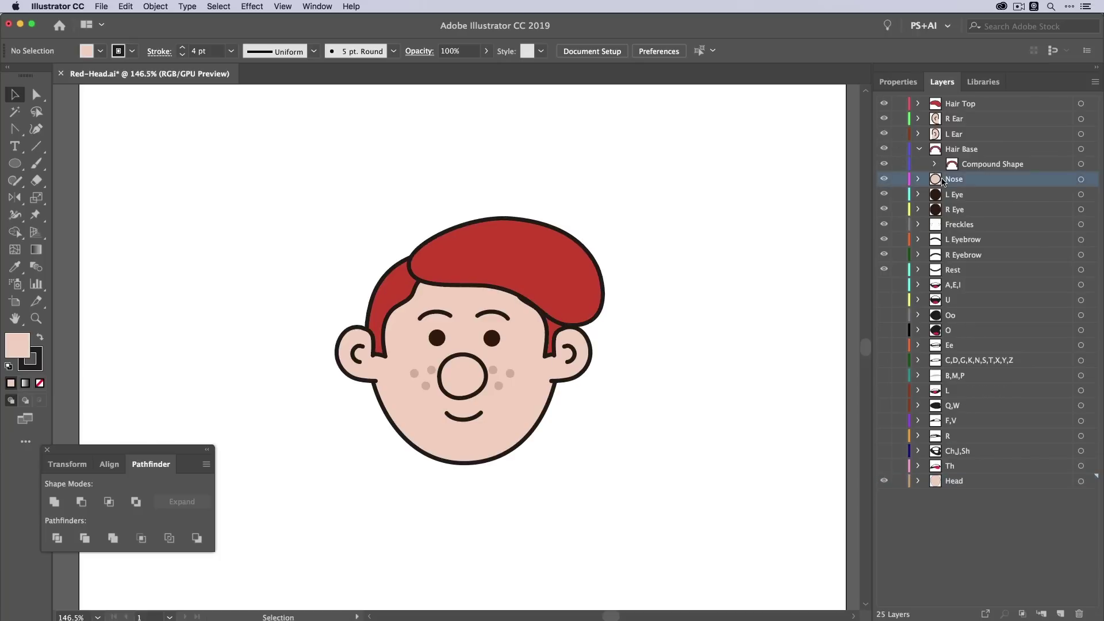
click(1081, 194)
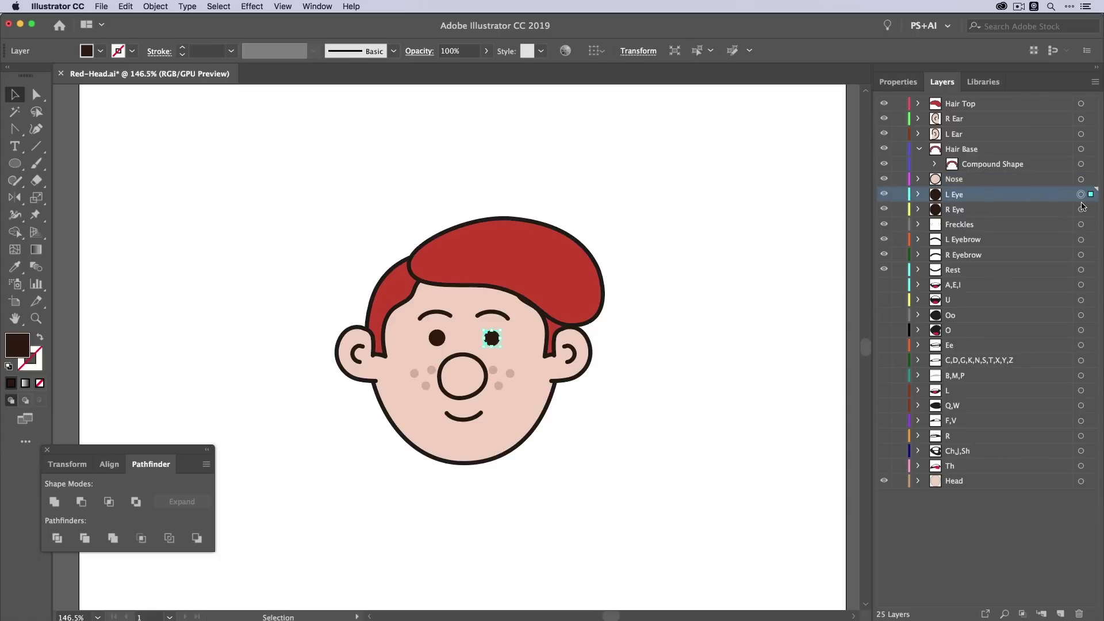
click(1082, 209)
click(1081, 224)
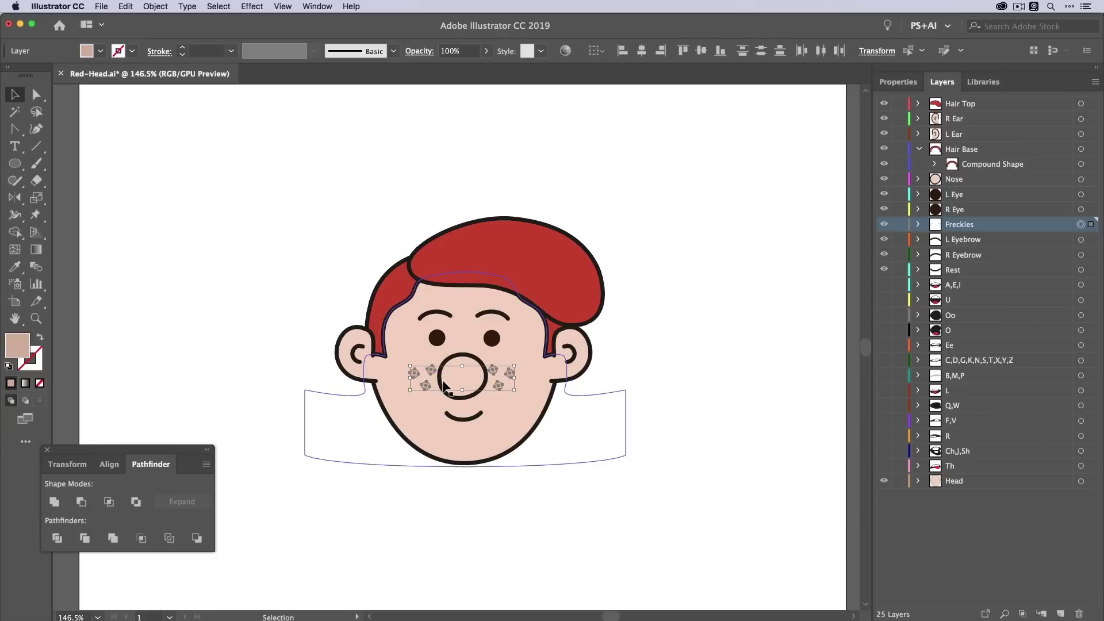
click(494, 344)
click(1000, 253)
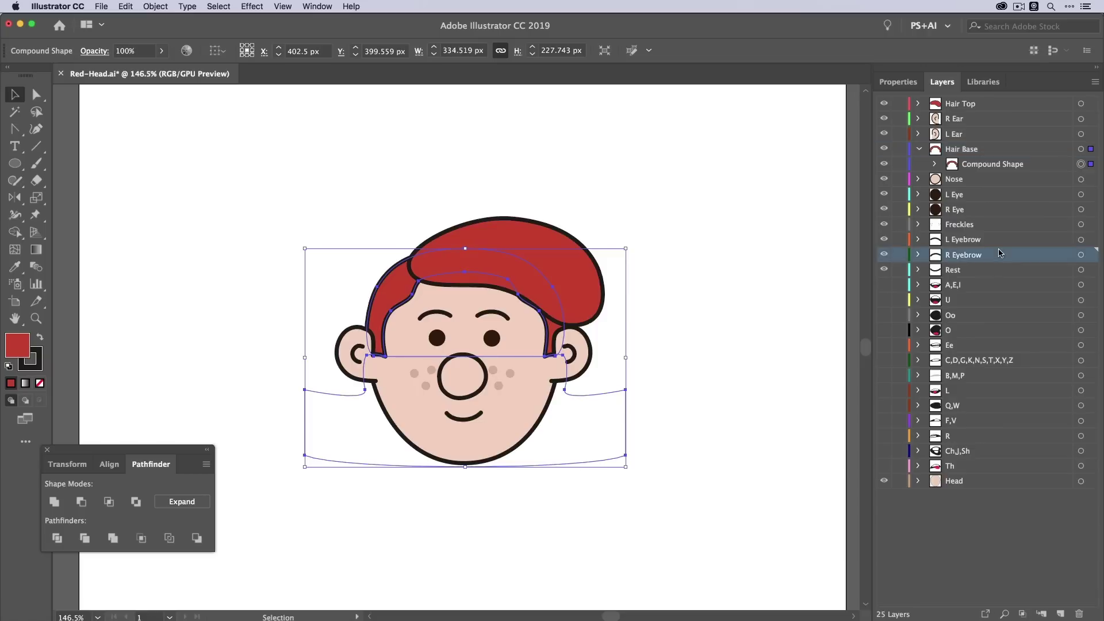
click(1002, 241)
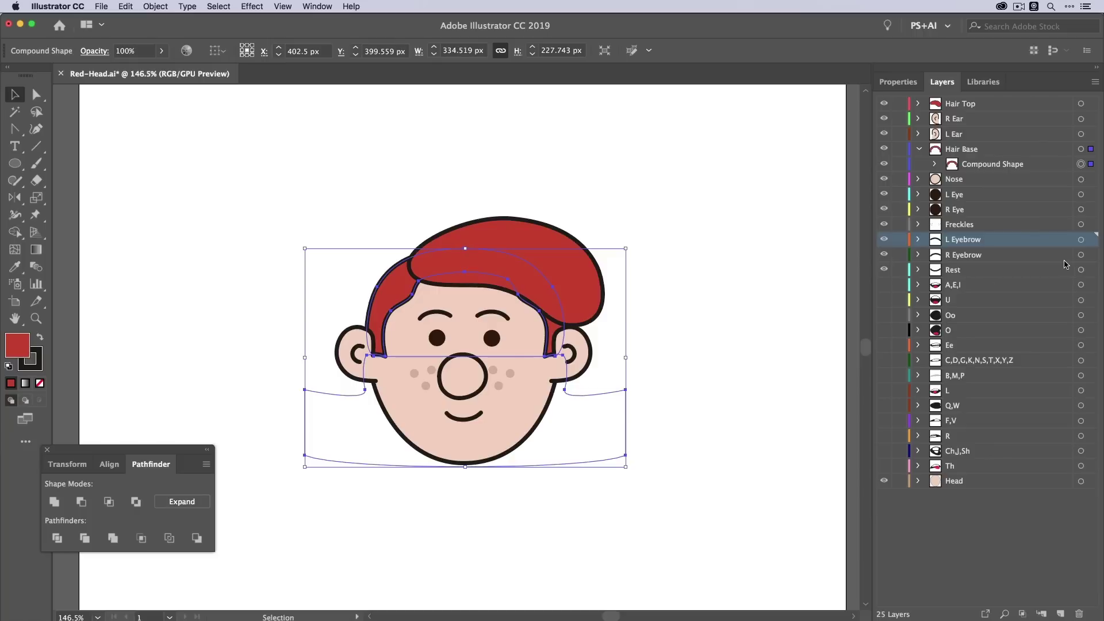
click(1081, 224)
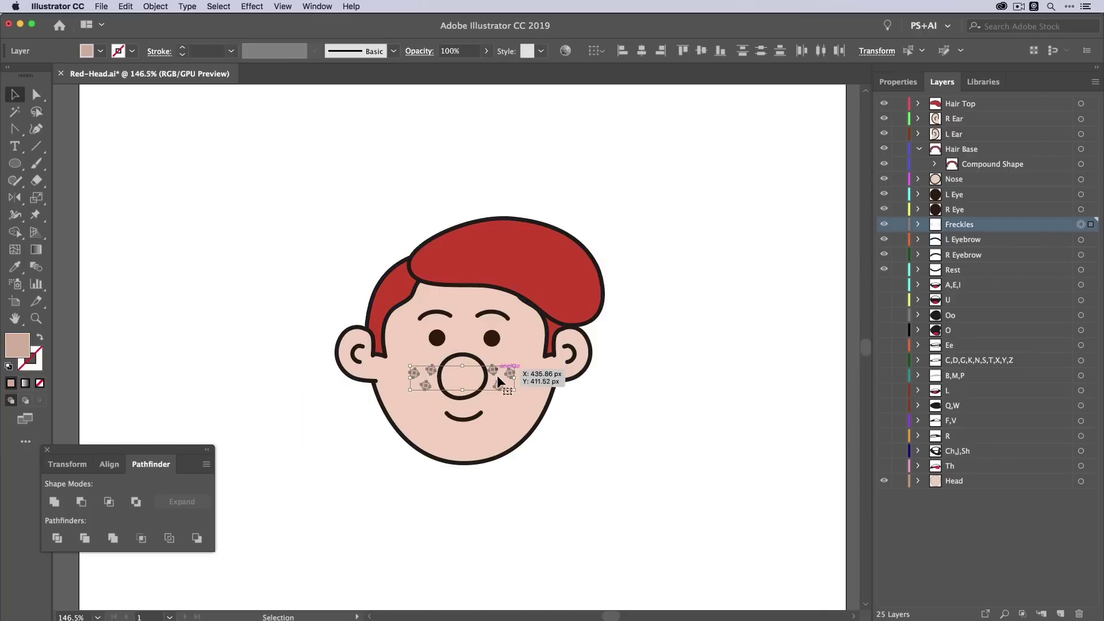
click(1081, 270)
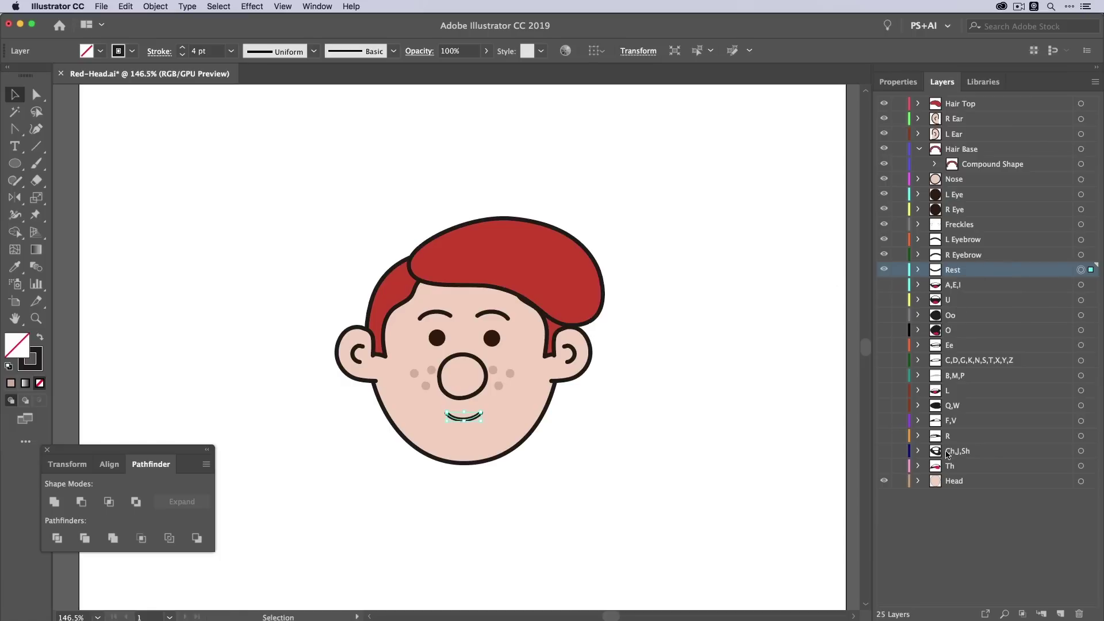
- Hide the Rest mouth and preview the A,E,I; U; Oo; O; Ee; and C,D,G,K,N,S,T,X,Y,Z mouth layers one at a time
click(884, 271)
click(884, 285)
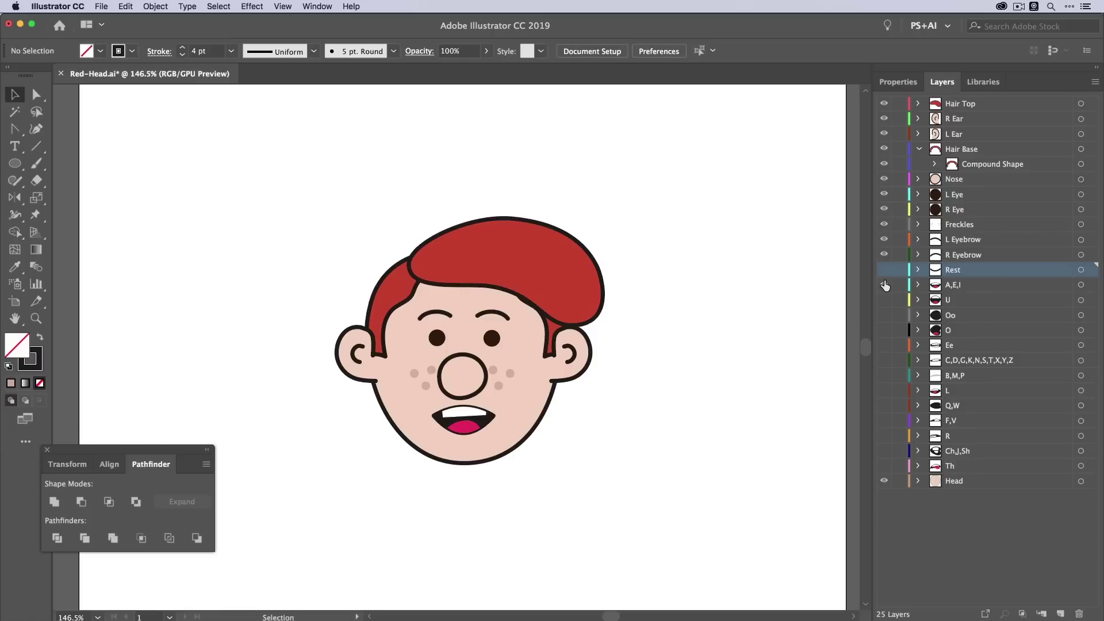
click(884, 286)
click(884, 301)
click(885, 301)
click(886, 315)
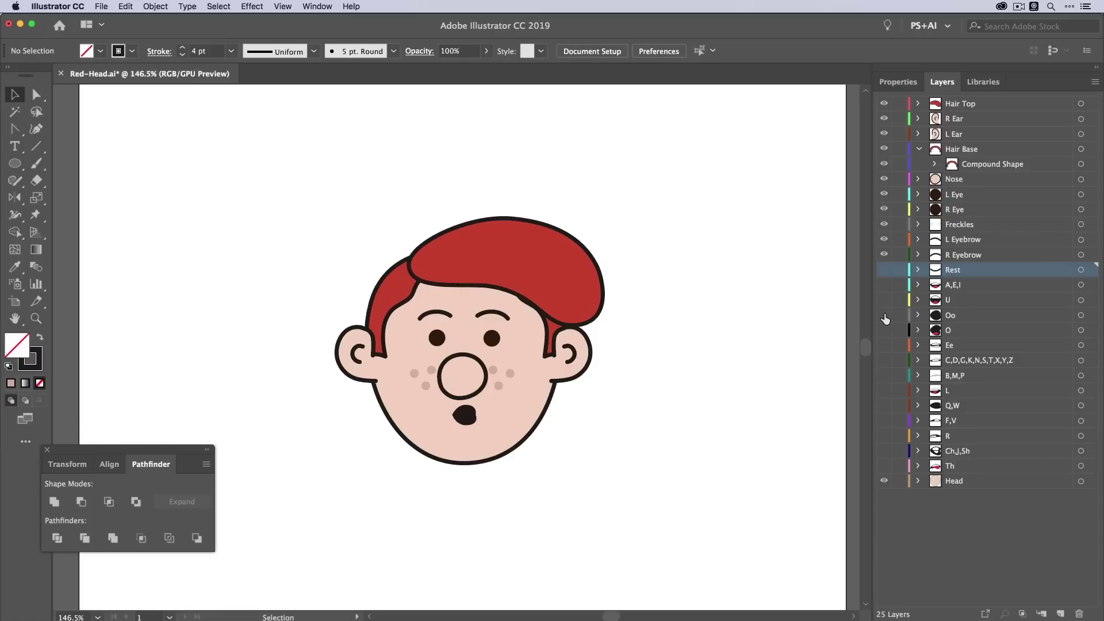
click(886, 315)
click(884, 330)
click(884, 330)
click(884, 345)
click(884, 345)
click(885, 360)
click(884, 360)
- Preview the B,M,P; L; F,V; R; Ch,J,Sh; and Th mouth layers one at a time, and show the Rest mouth again
click(886, 376)
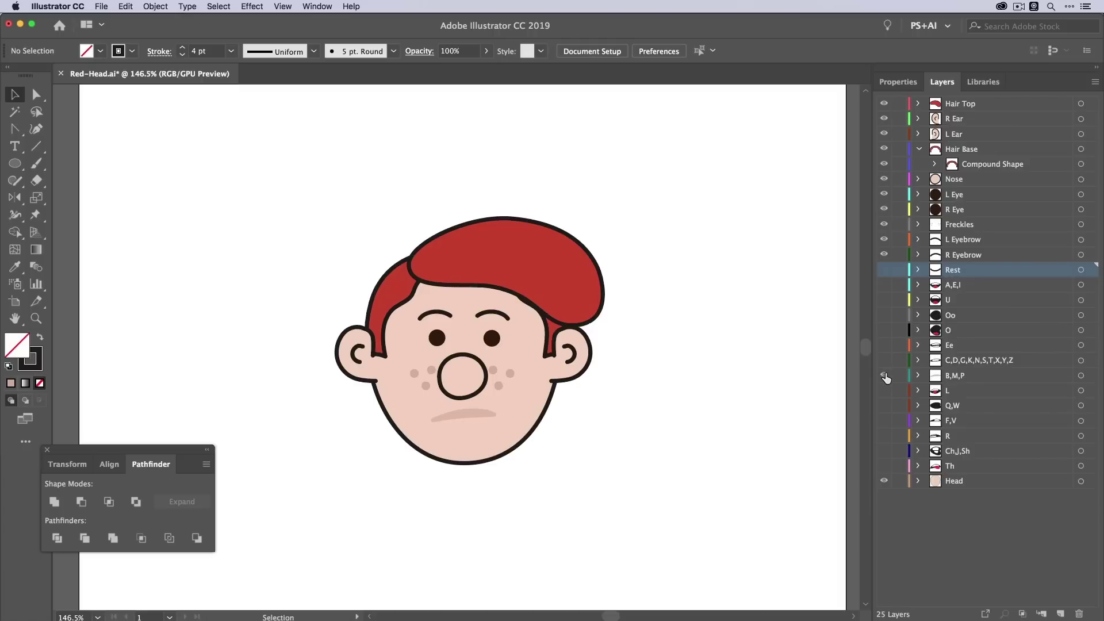
click(886, 376)
click(886, 377)
click(885, 377)
click(886, 390)
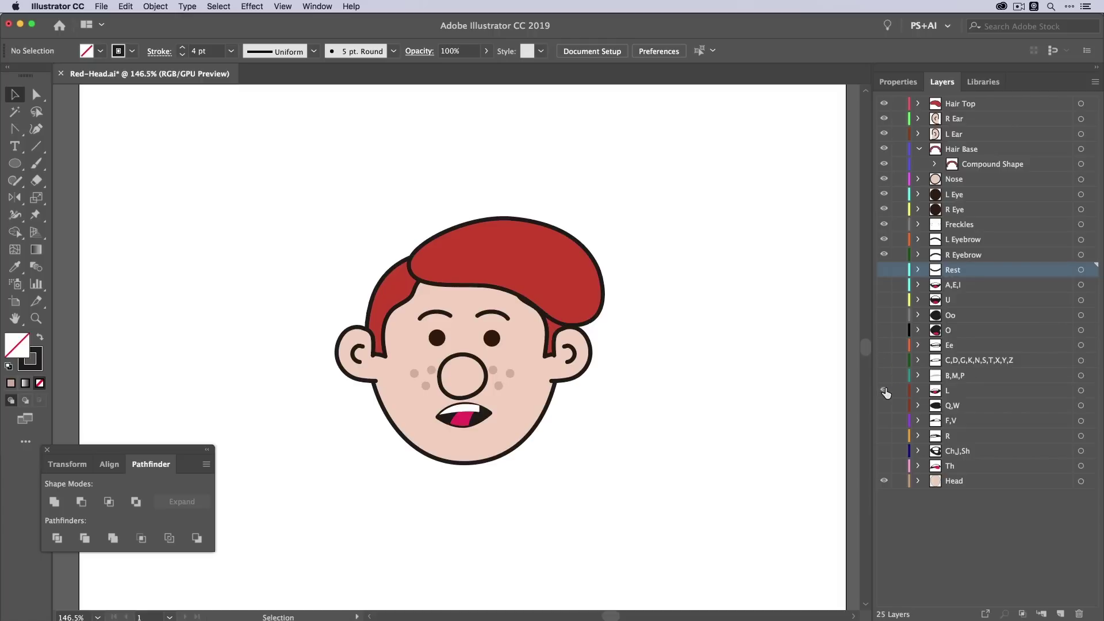
click(886, 391)
click(884, 420)
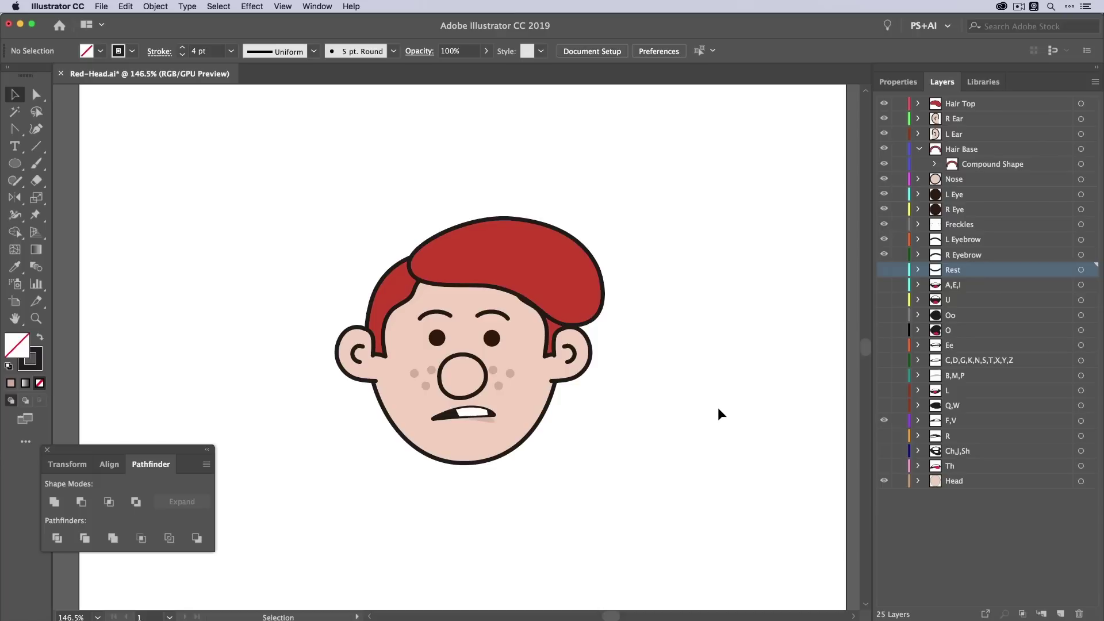
click(885, 422)
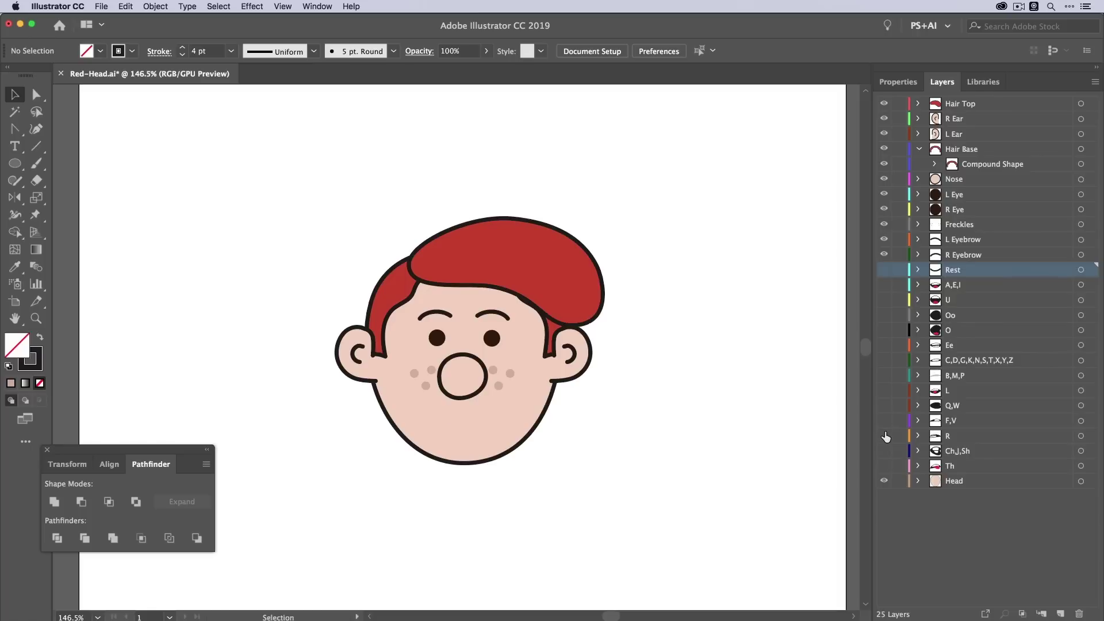
click(885, 436)
click(885, 436)
click(884, 451)
click(885, 451)
click(885, 466)
click(884, 467)
click(885, 481)
click(885, 481)
click(884, 270)
- Switch to After Effects to work on the Red | Rig composition
key(super+Tab)
drag(914, 324, 939, 251)
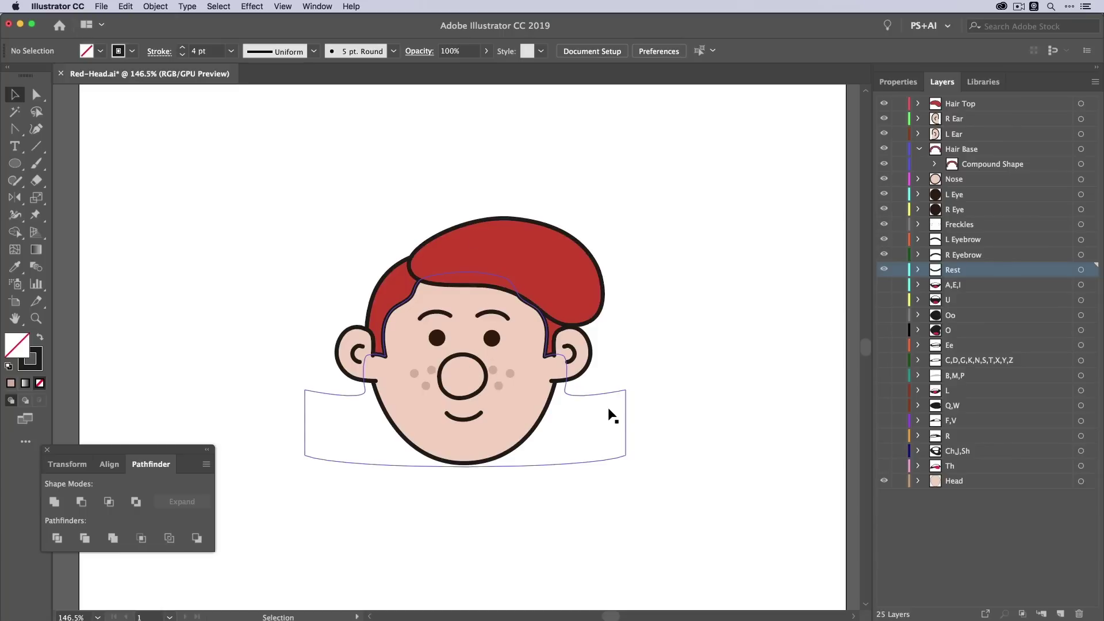
key(super+Tab)
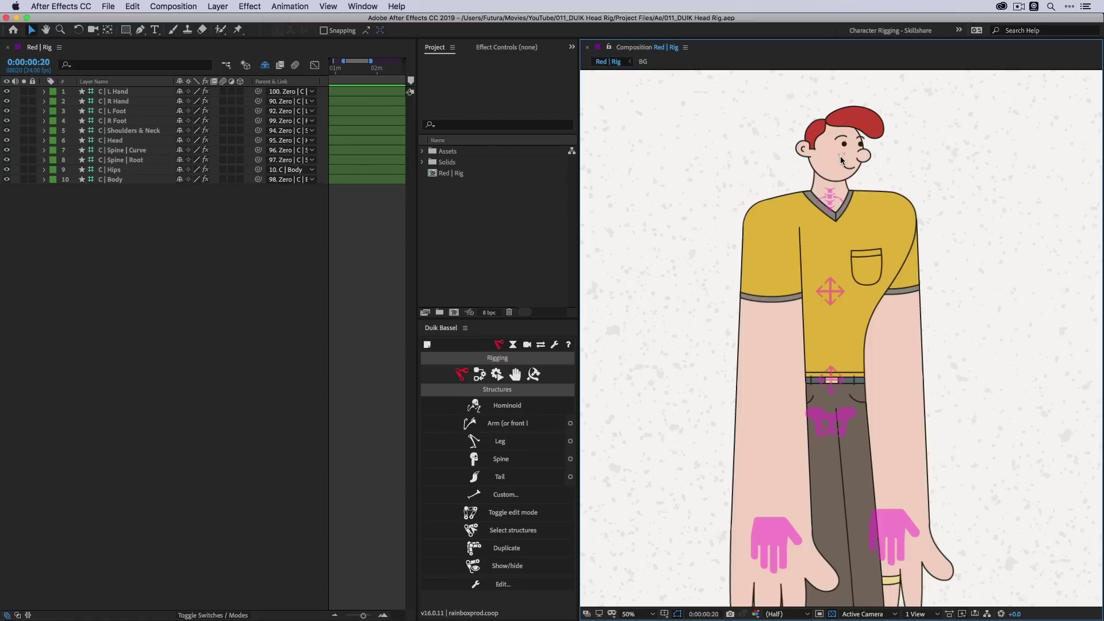
- Switch to Illustrator and move both paths out of the Hair Base compound shape so they sit directly in the Hair Base layer
key(super+Tab)
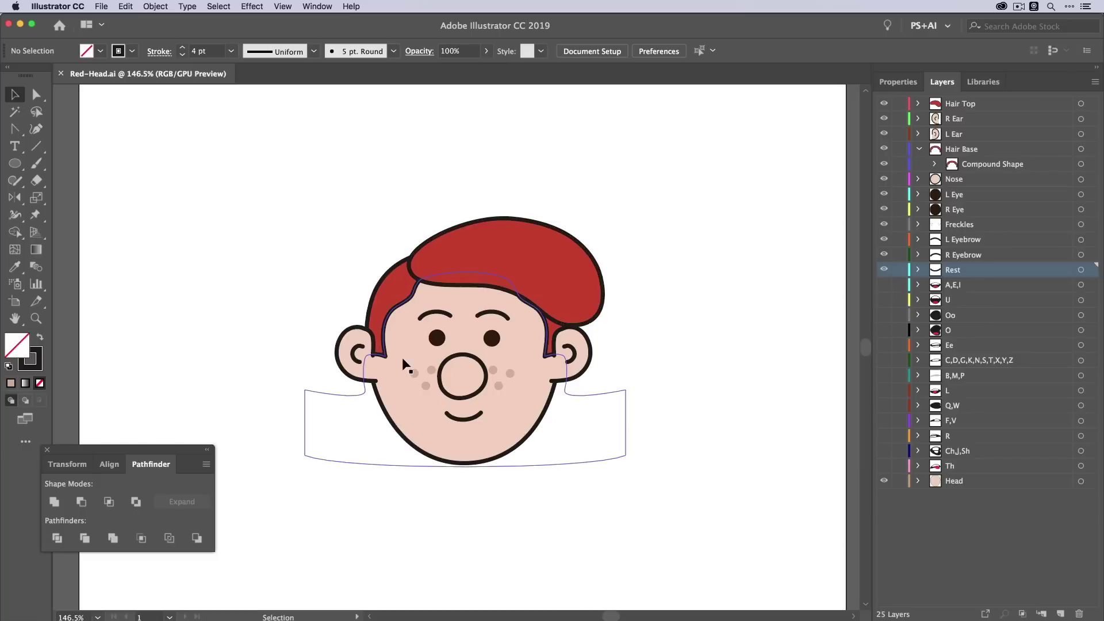
click(936, 165)
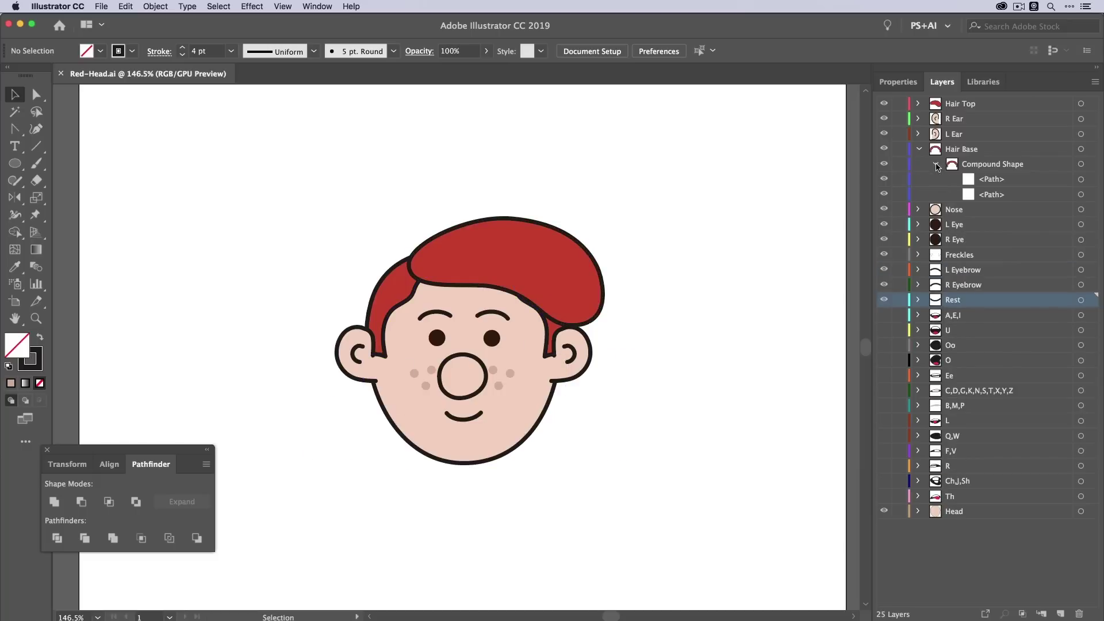
click(992, 180)
shift+click(991, 193)
drag(990, 185, 978, 154)
click(935, 165)
click(935, 165)
click(991, 179)
shift+click(993, 193)
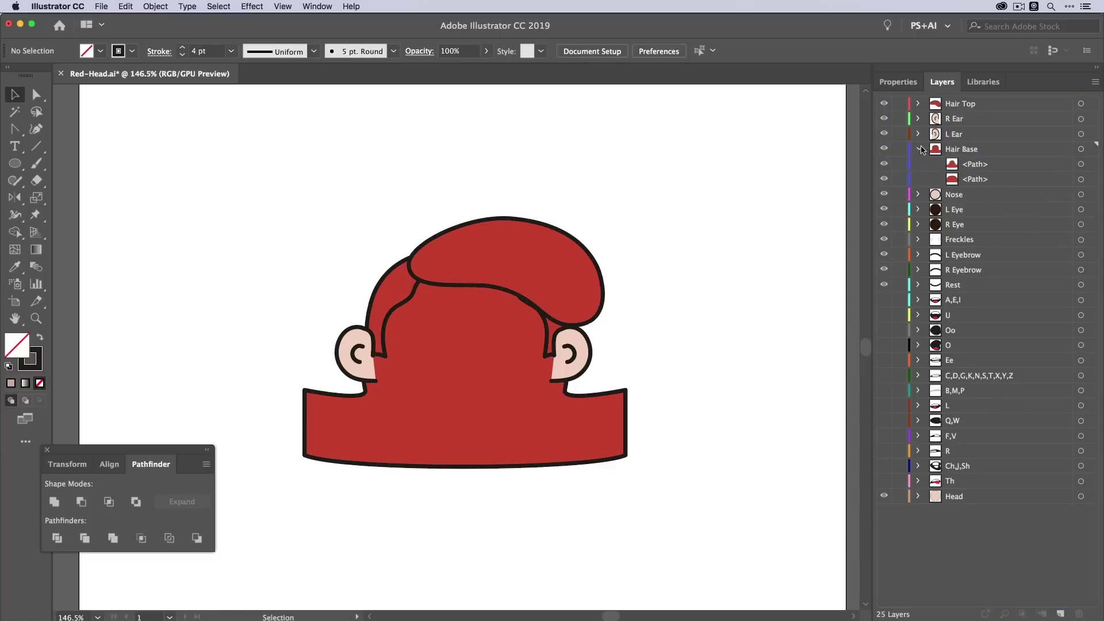
click(919, 150)
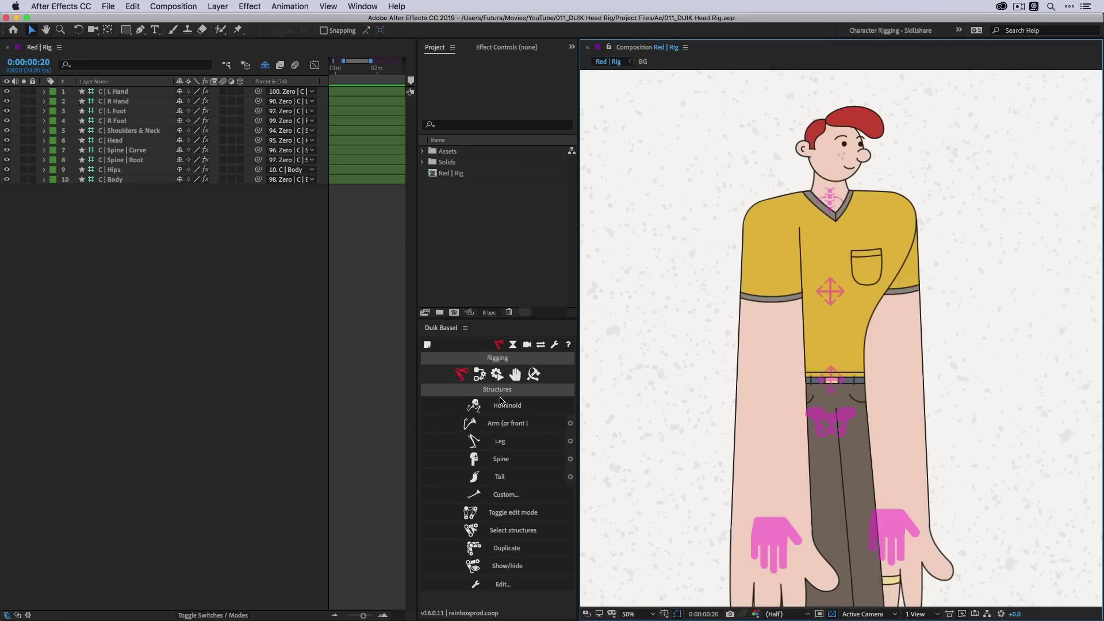
- In After Effects, import Red-Head.ai from the Graphics folder as a composition with footage dimensions set to Layer Size
right_click(465, 205)
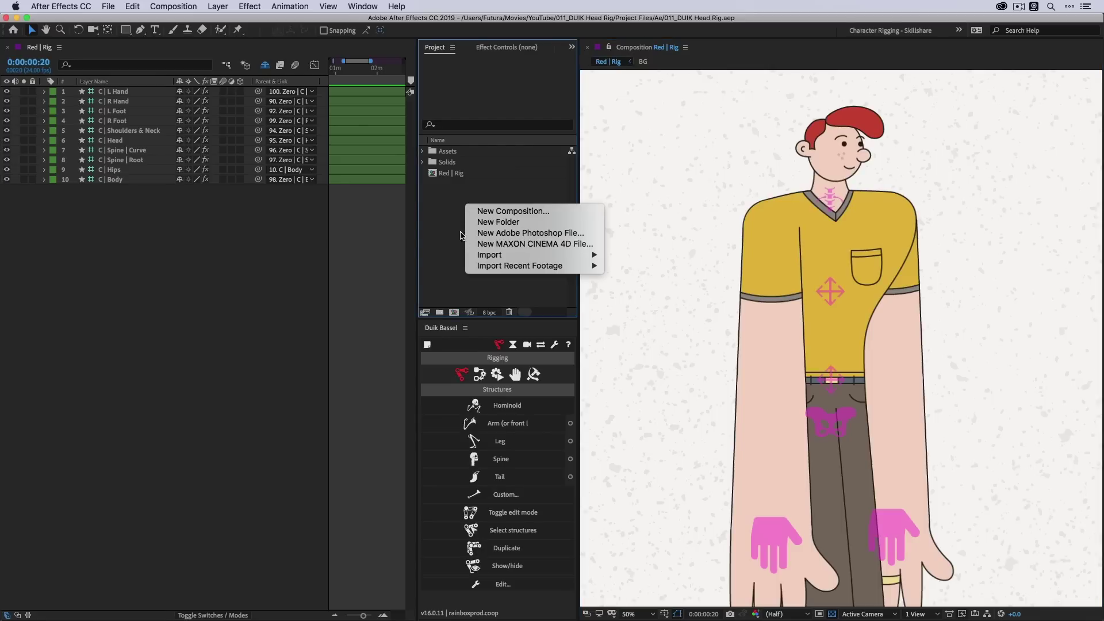
mouse_move(488, 258)
click(637, 254)
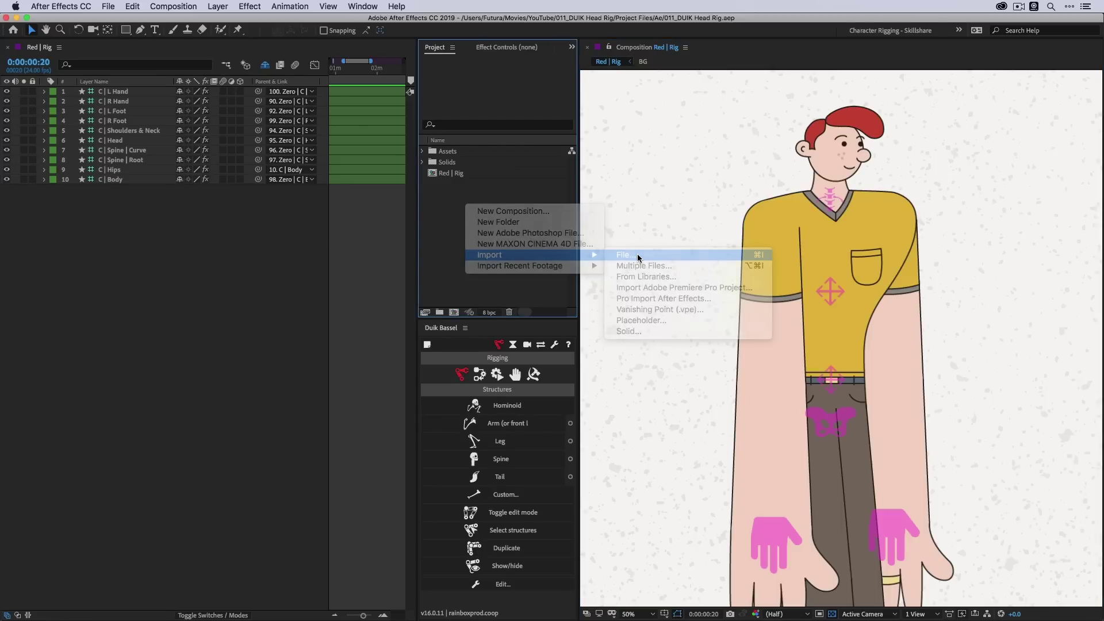
click(539, 60)
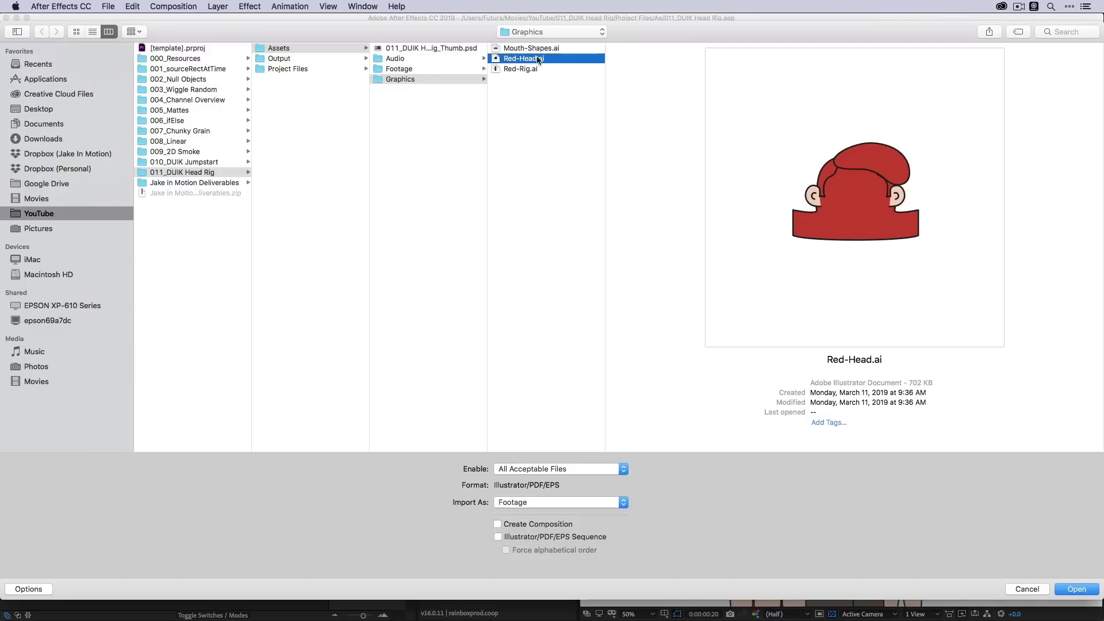
click(1076, 590)
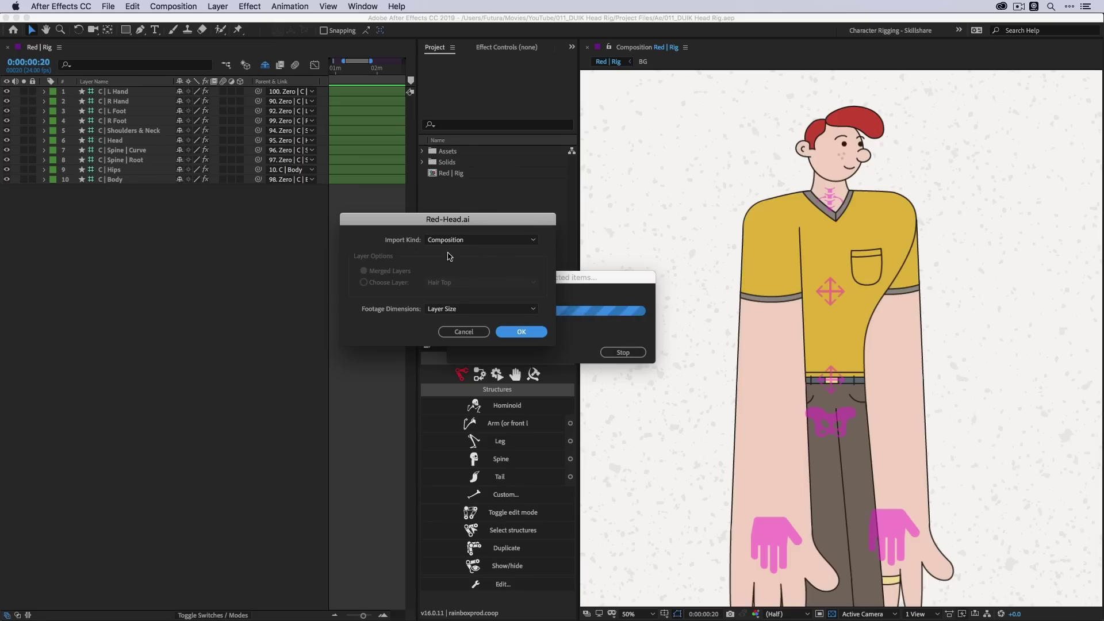
click(443, 241)
click(446, 241)
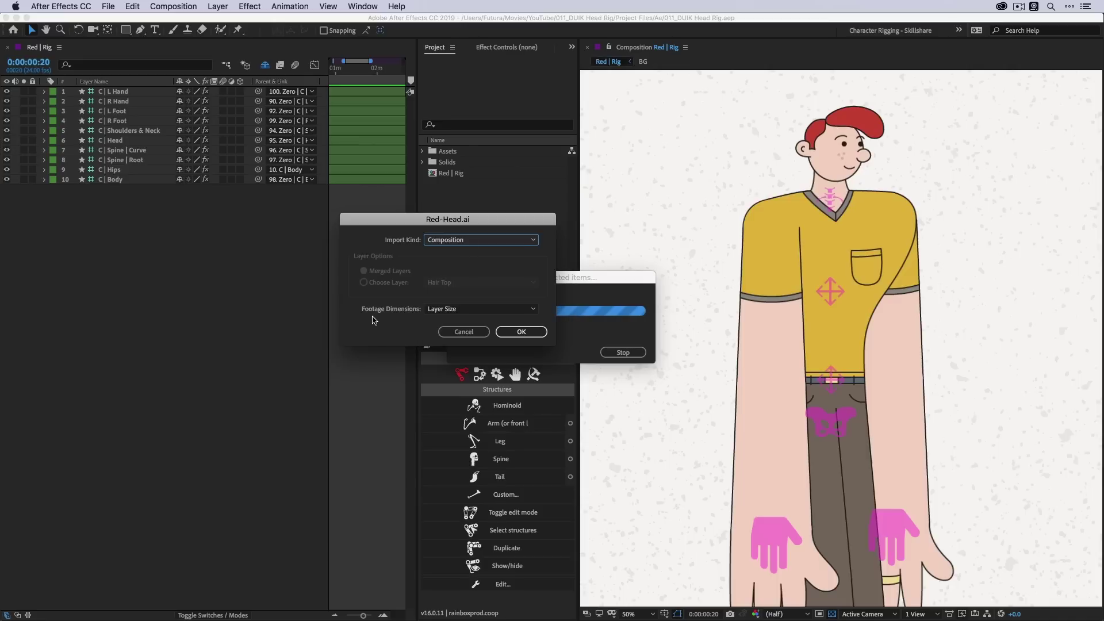
click(467, 311)
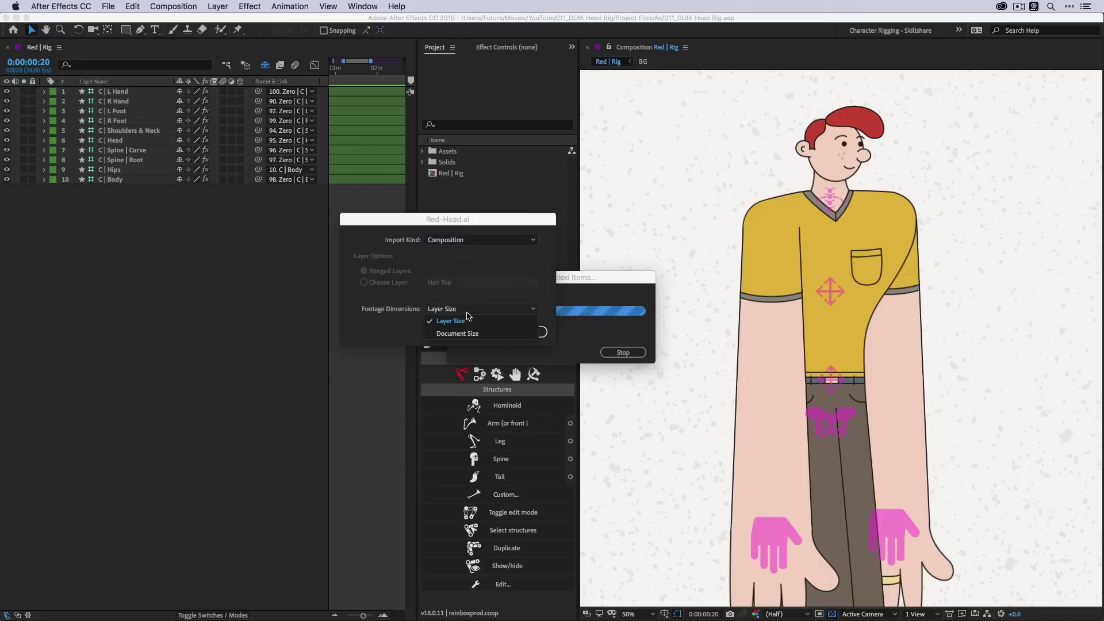
click(467, 319)
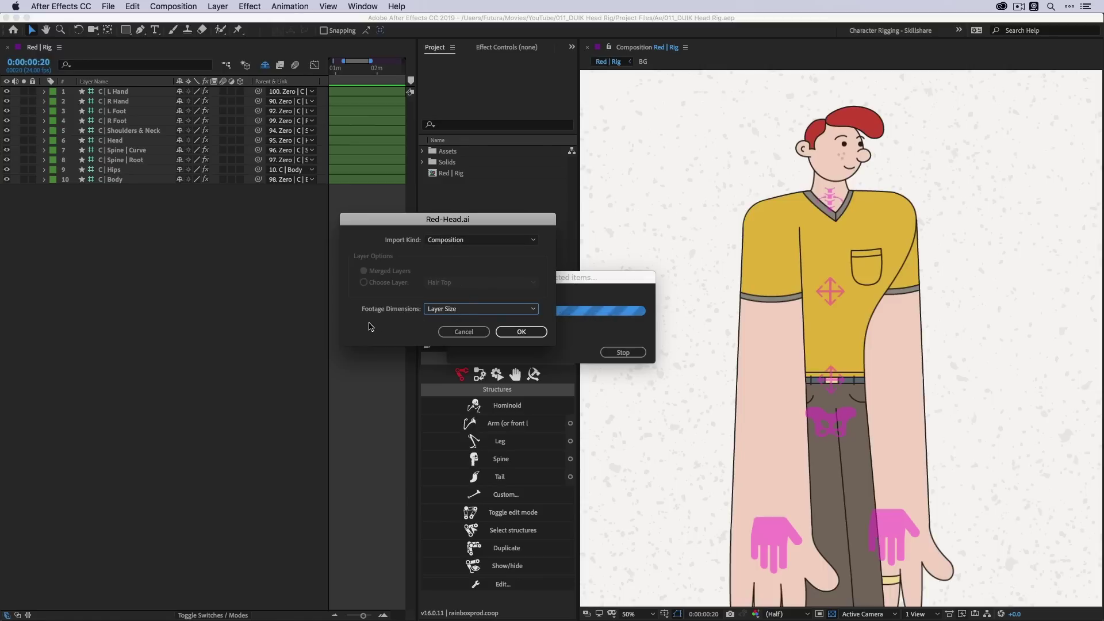
click(521, 333)
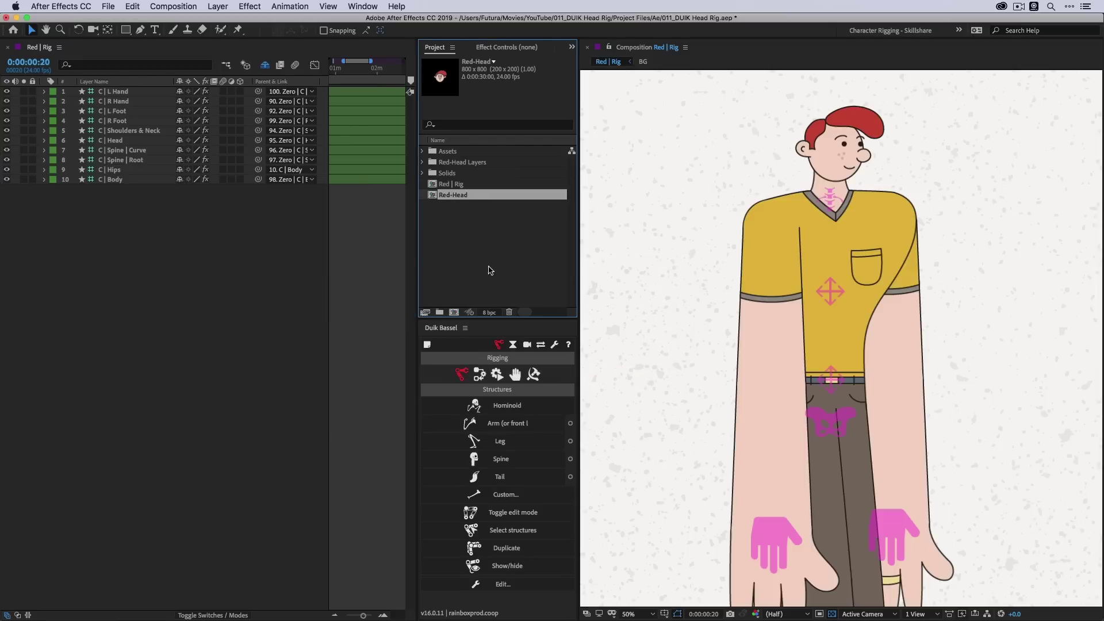
- Rename the imported Red-Head composition as Red | Head | Rig
key(Return)
click(452, 195)
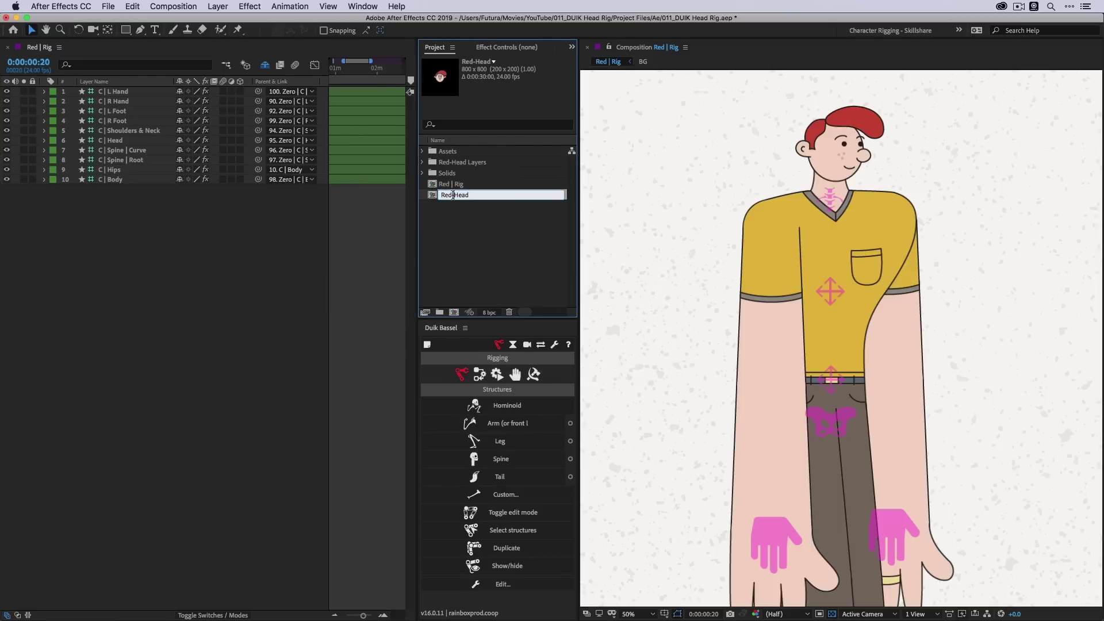
key(BackSpace)
text(| Head | Rig)
key(Return)
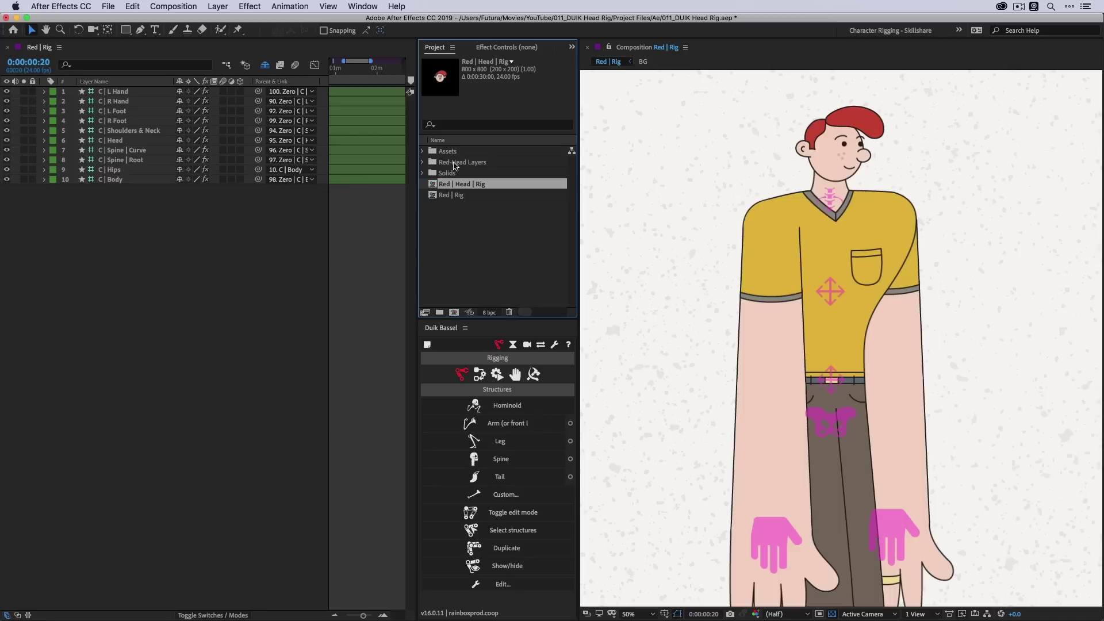
- Check the contents of the Red-Head Layers folder and move the folder into the Assets folder
click(454, 166)
click(422, 163)
scroll(472, 167, up, 1)
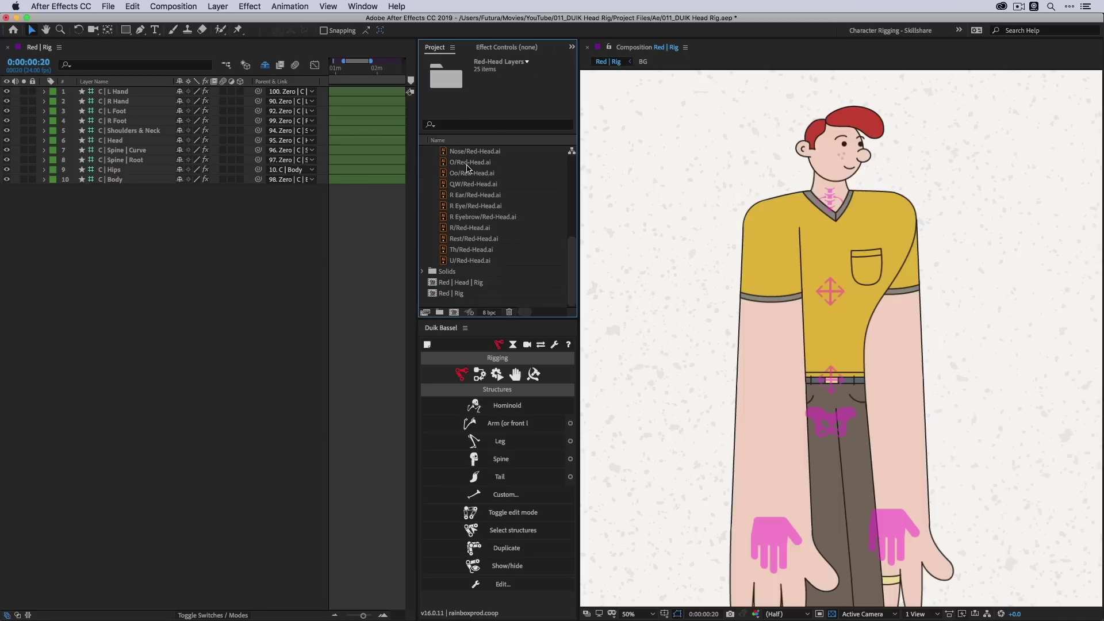
click(422, 162)
drag(467, 160, 444, 152)
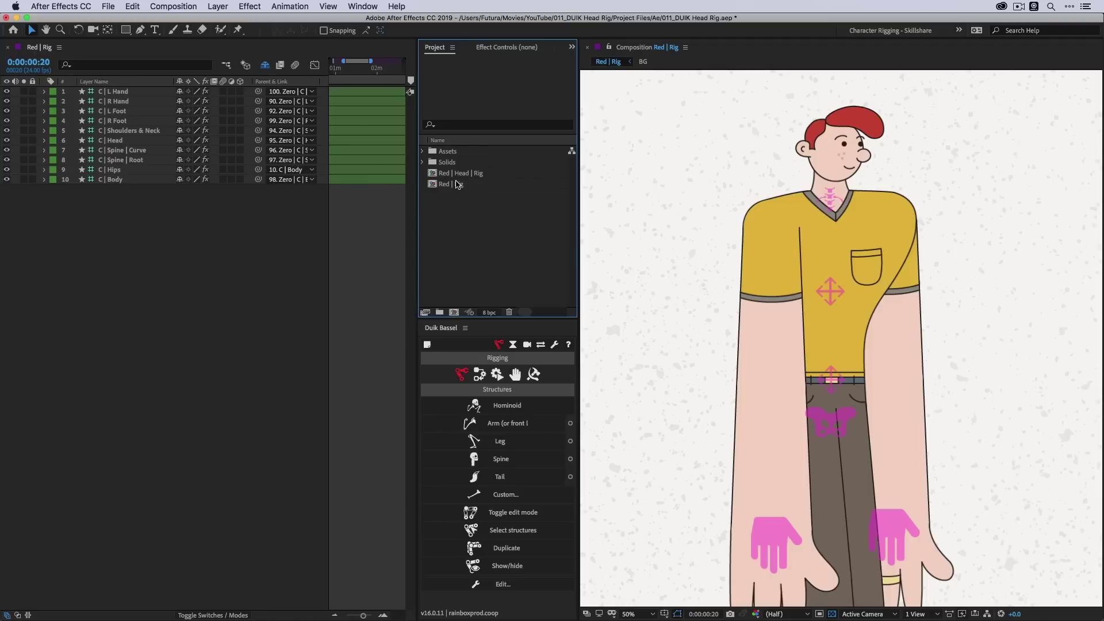
- Open the Red | Head | Rig composition and save the project
double_click(460, 174)
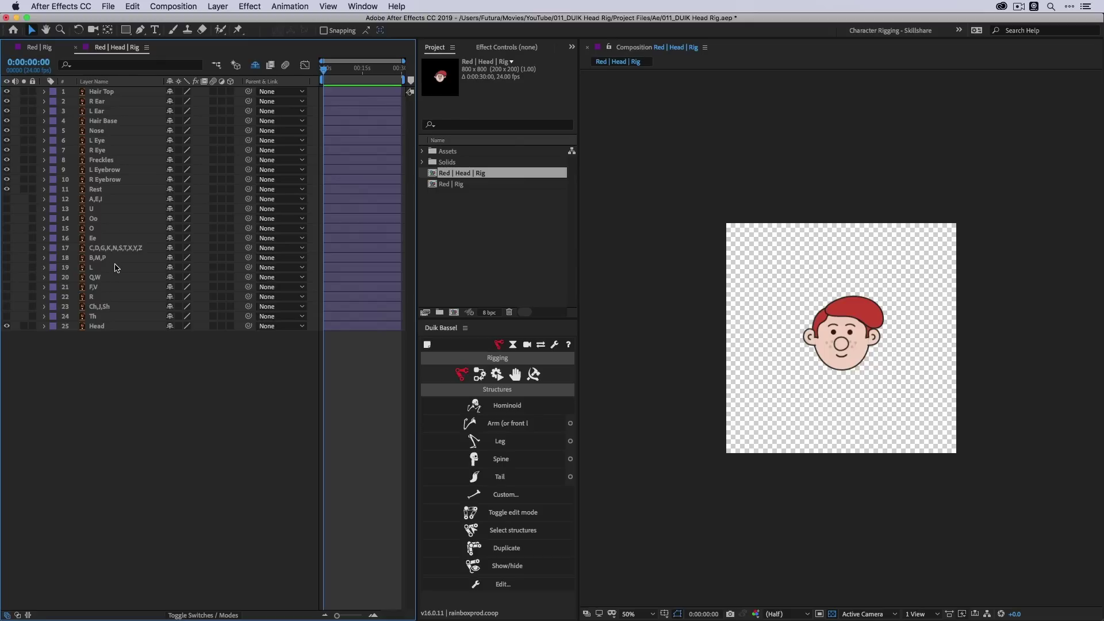
key(super+s)
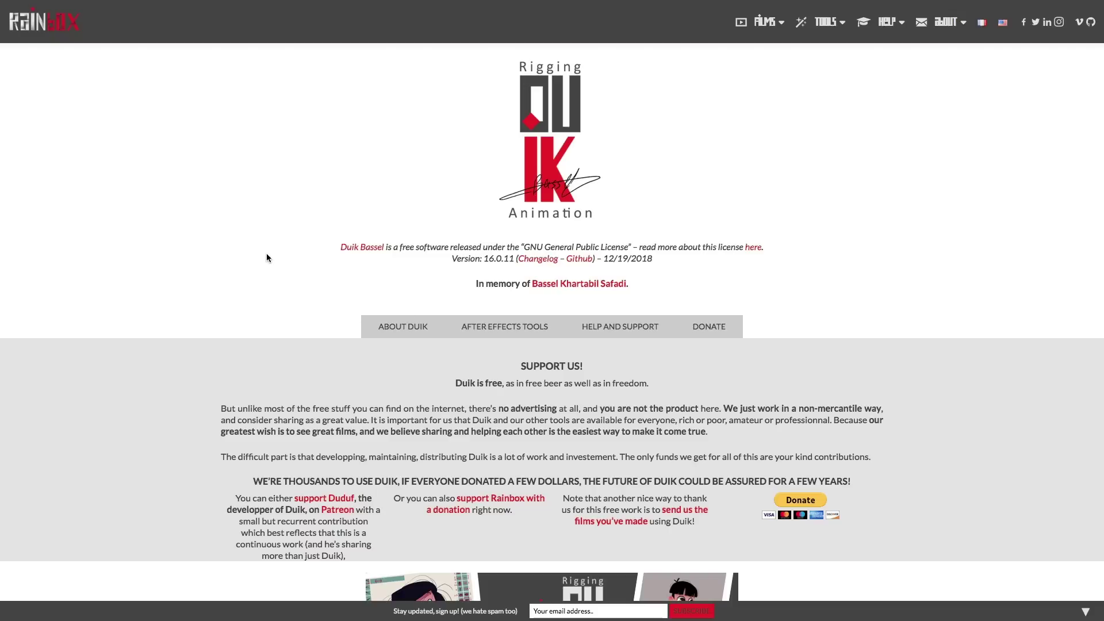
- Find and highlight the Duik Bassel installation instructions on the Rainbox web page, and return to After Effects
scroll(268, 254, down, 6)
scroll(268, 254, down, 4)
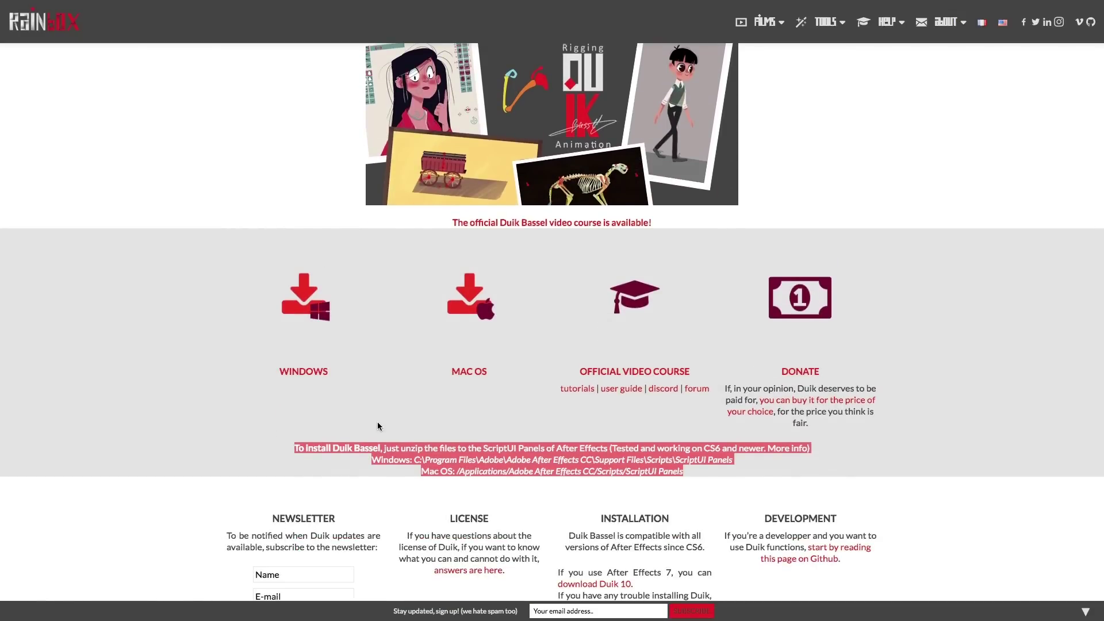
click(295, 447)
drag(295, 447, 728, 474)
key(ctrl+Left)
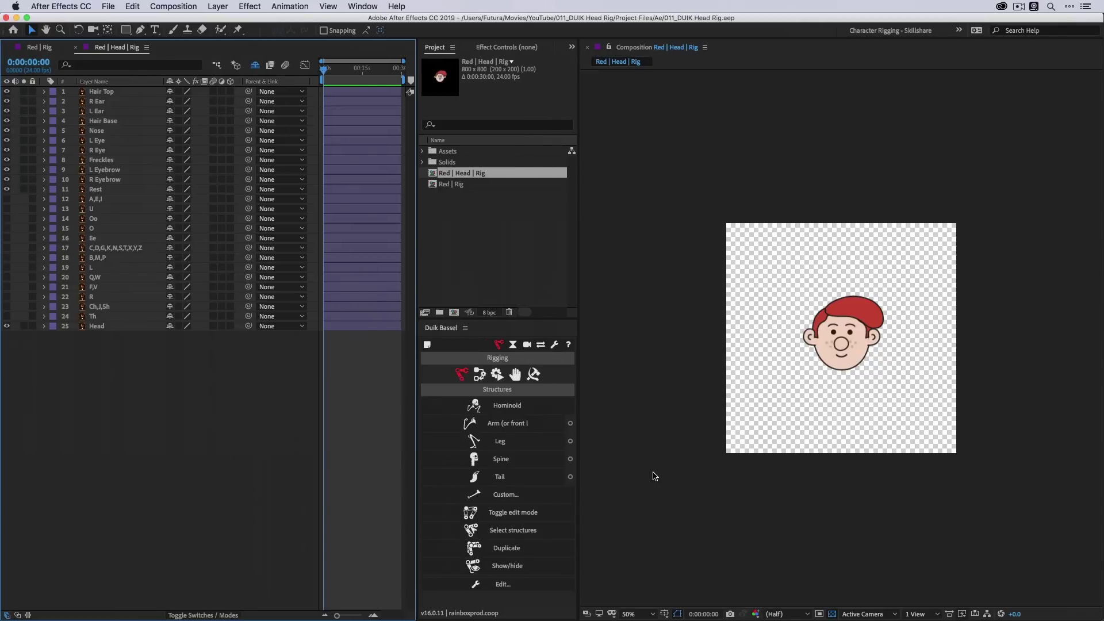
- Open the Duik Bassel script panel as a floating window, enlarge it, and dock it underneath the Project panel
click(365, 5)
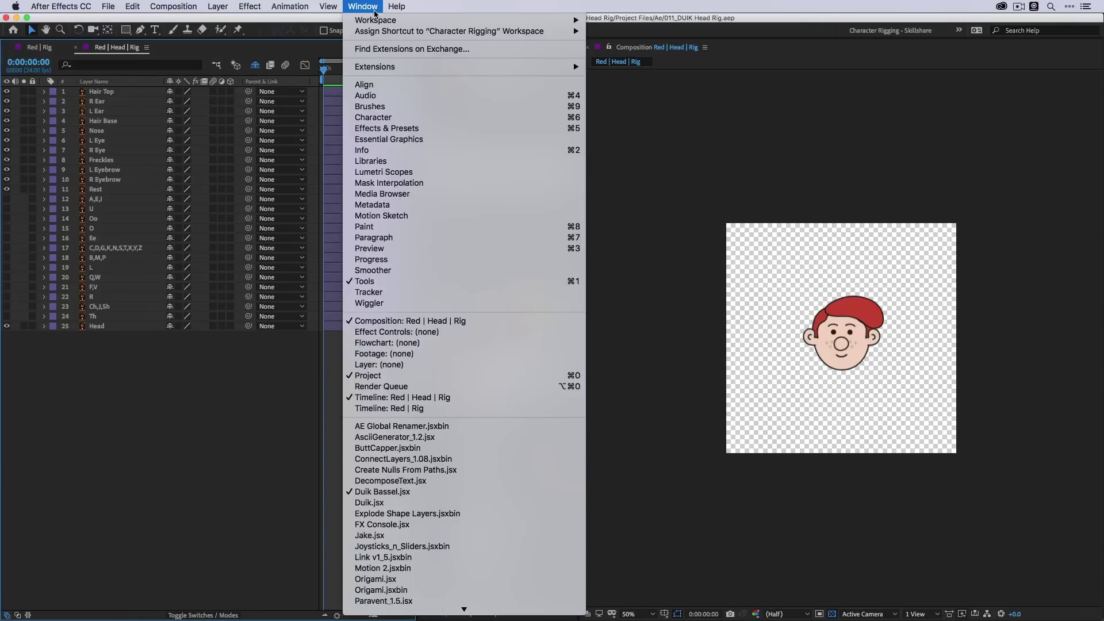
click(405, 492)
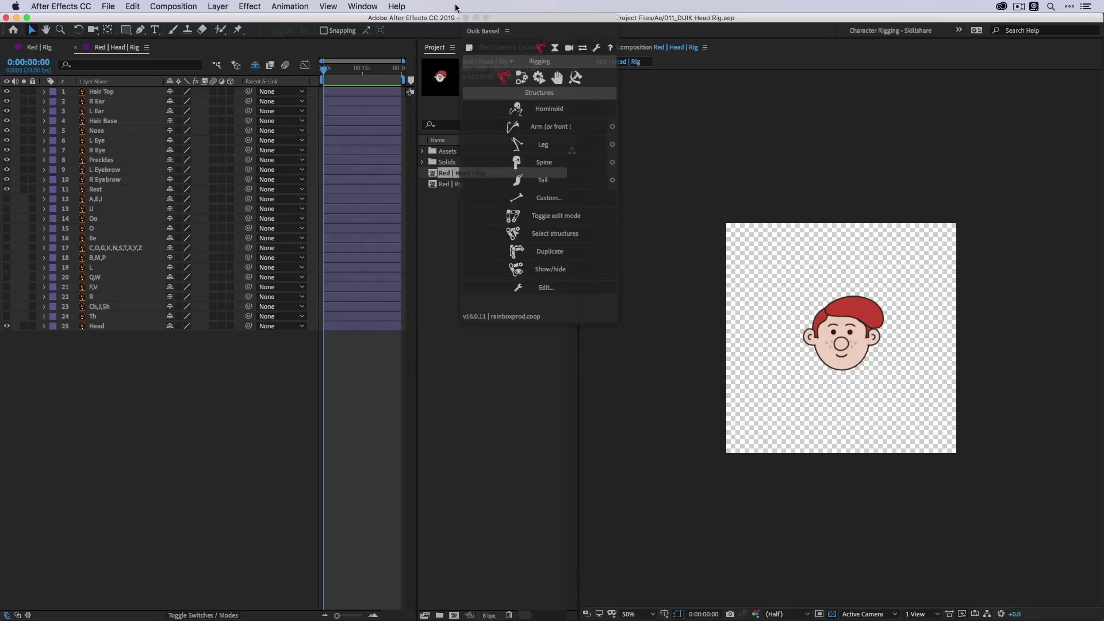
drag(456, 8, 331, 167)
drag(464, 468, 518, 472)
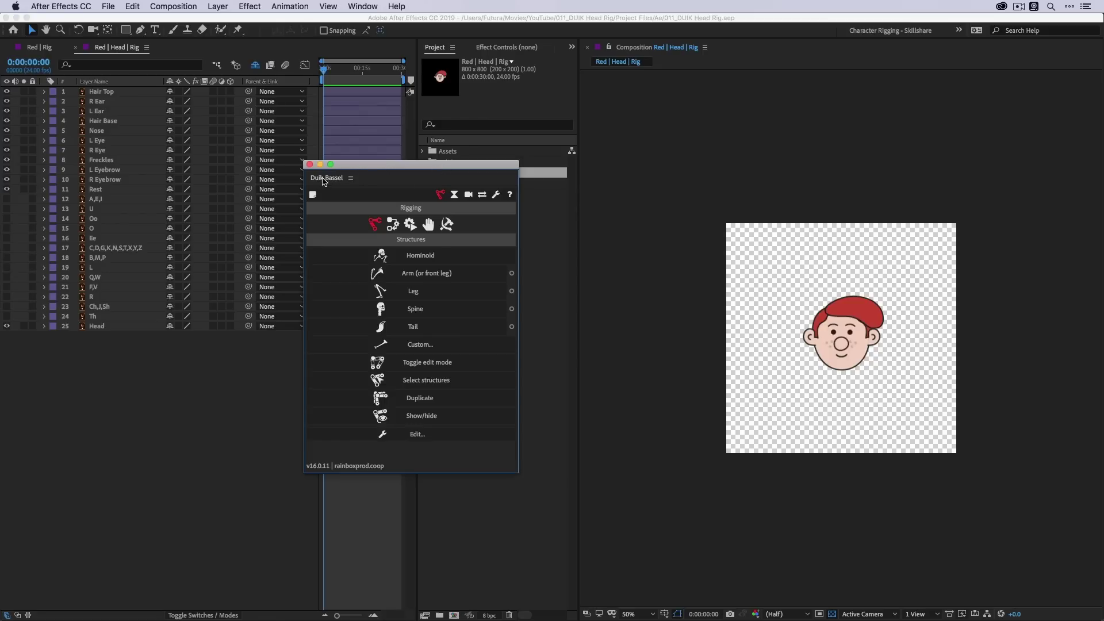
drag(323, 182, 492, 607)
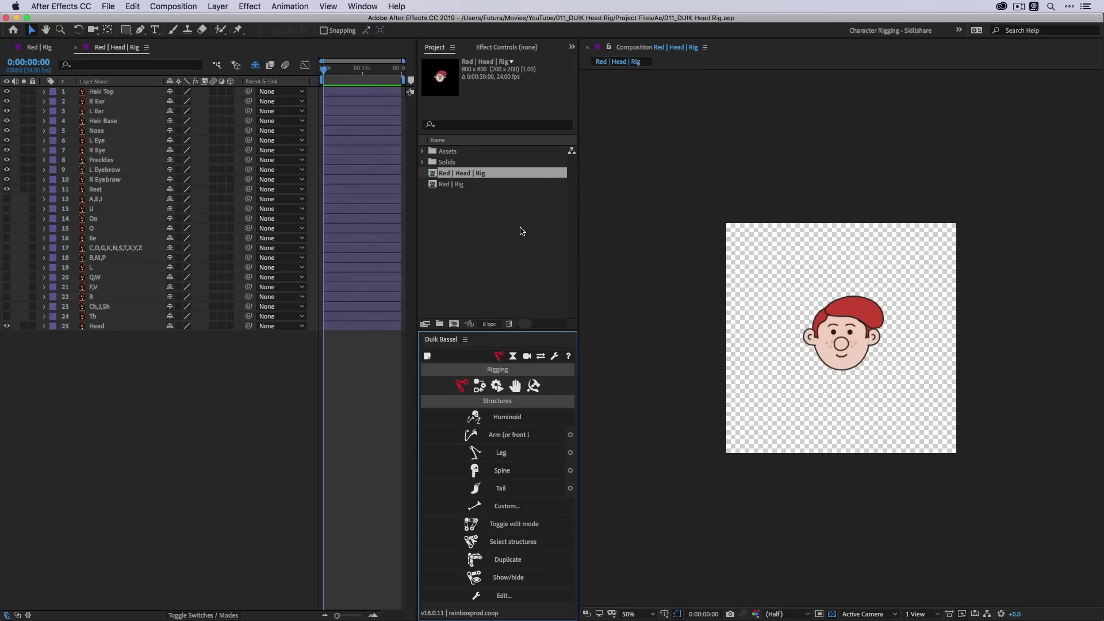
click(195, 193)
drag(833, 28, 697, 54)
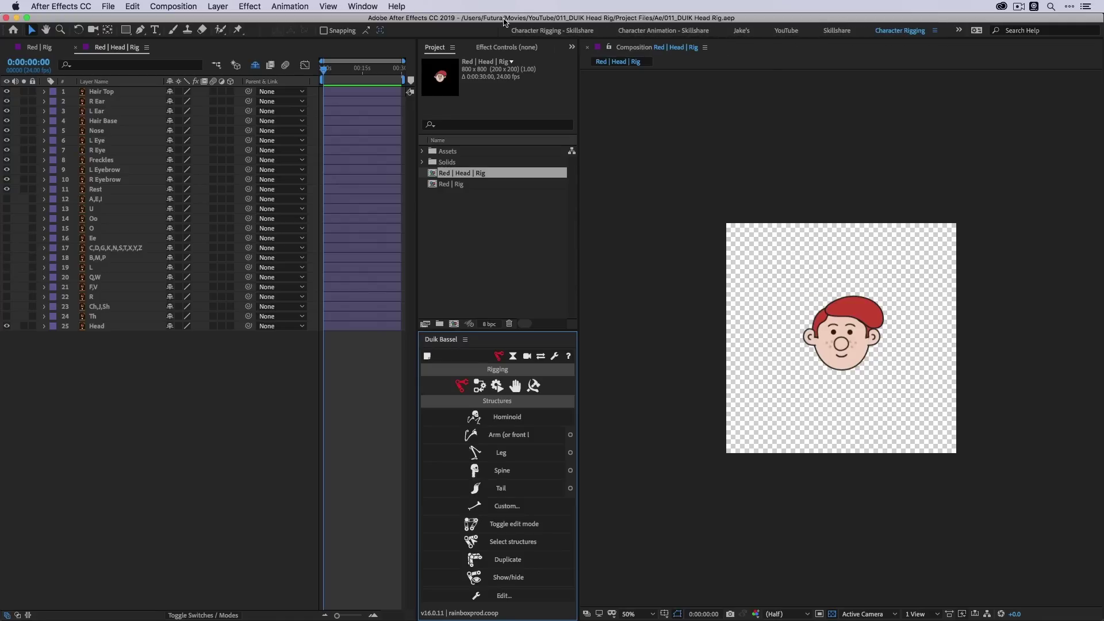
drag(507, 32, 473, 35)
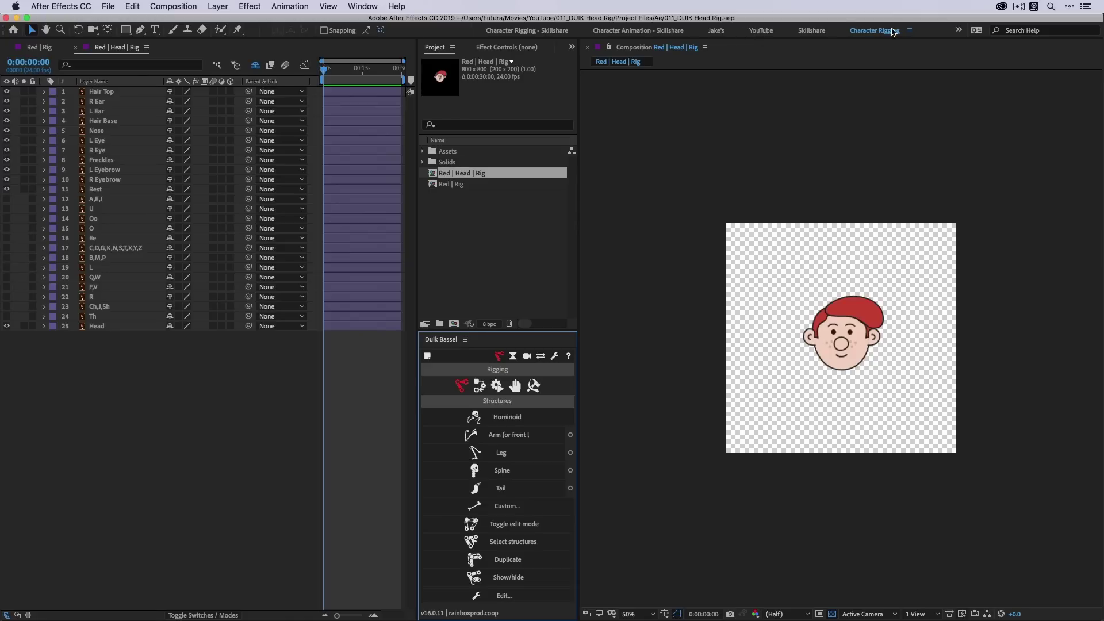
click(717, 31)
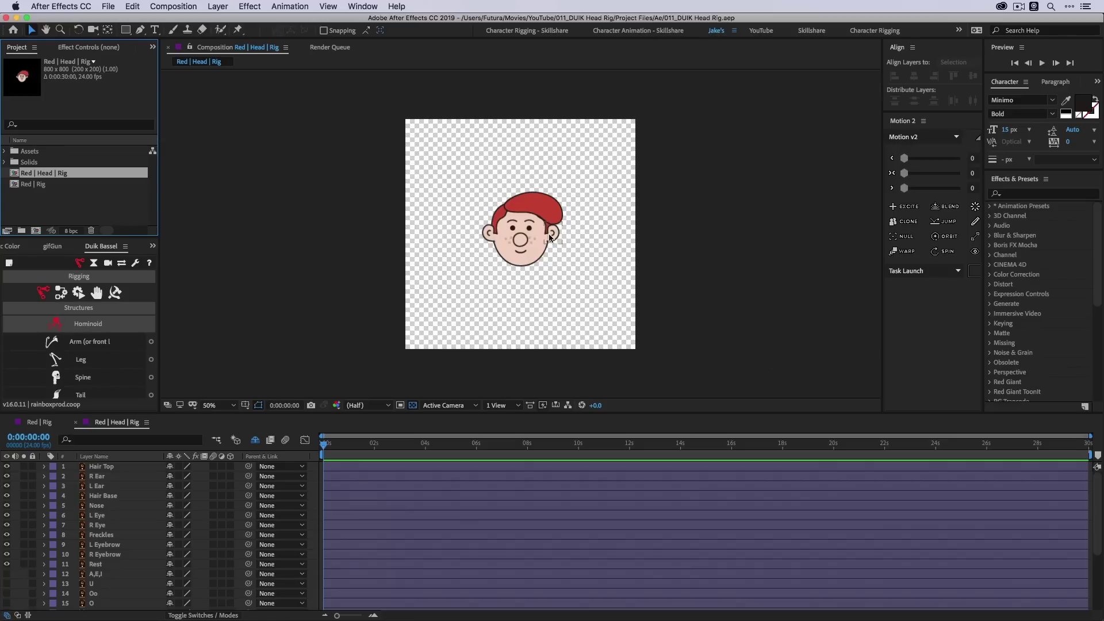
click(897, 53)
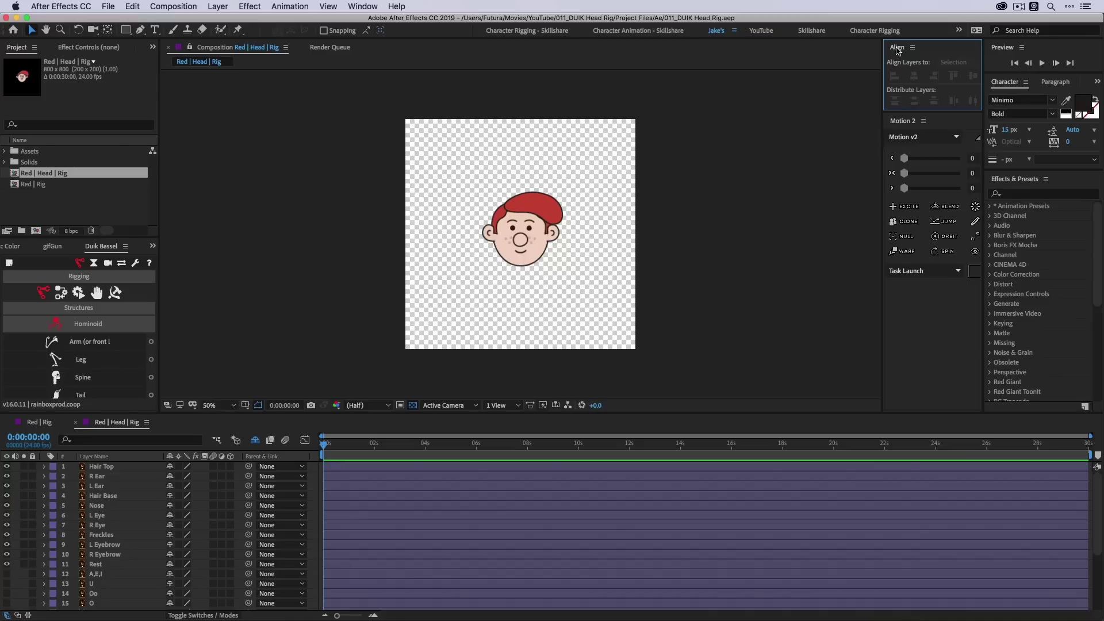
right_click(897, 50)
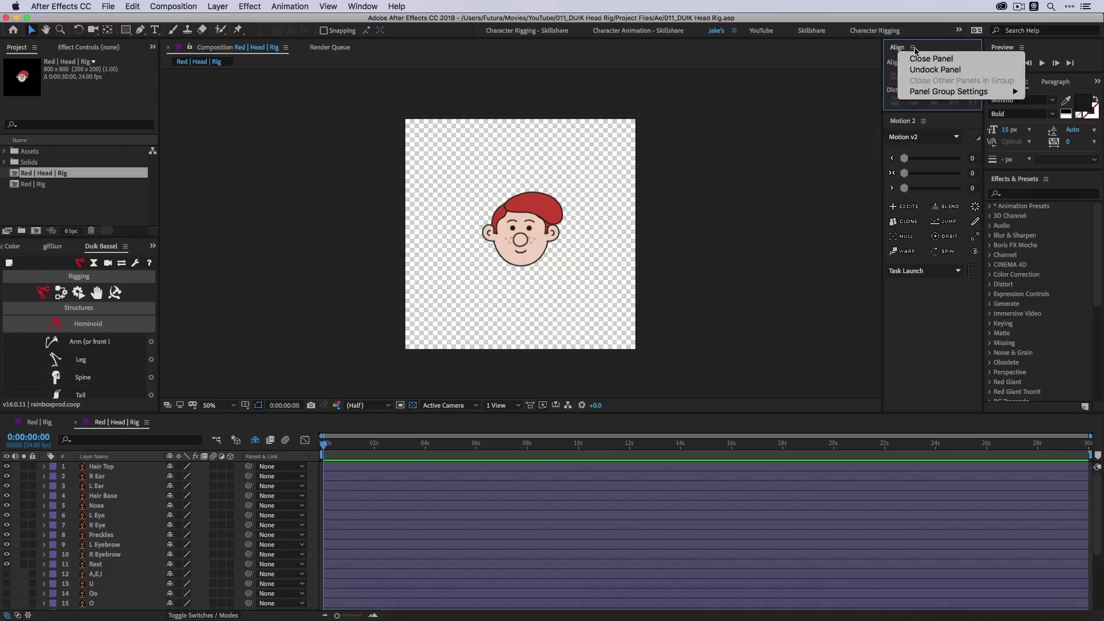
click(923, 58)
right_click(904, 49)
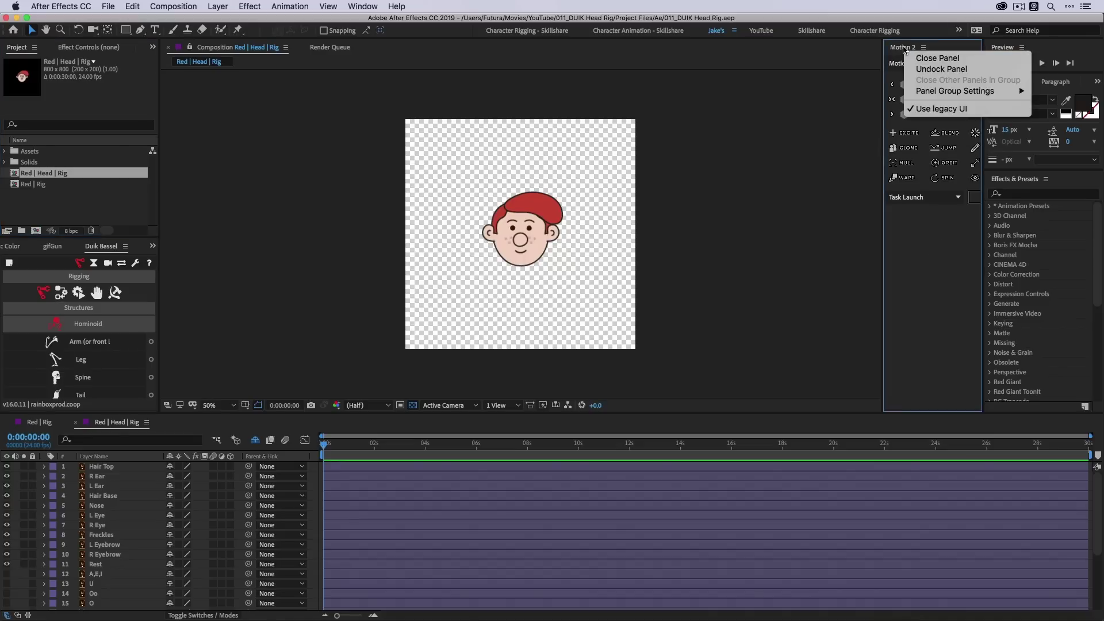
click(938, 58)
- Close the Preview, Character, Paragraph, and Effects & Presets panels
right_click(1005, 48)
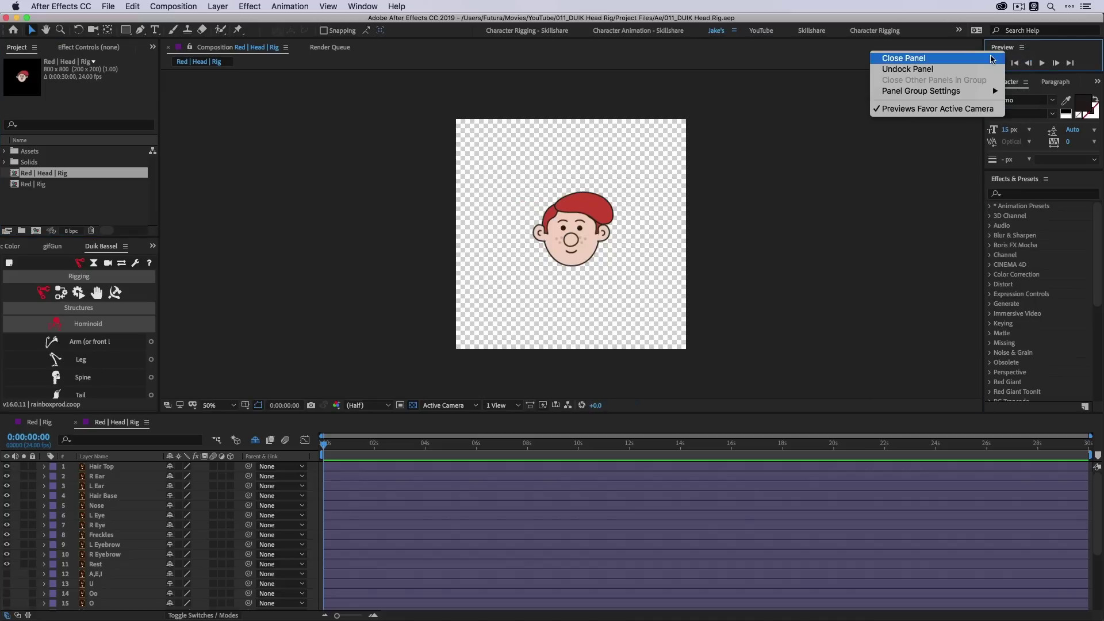
click(991, 58)
right_click(1011, 49)
click(1003, 58)
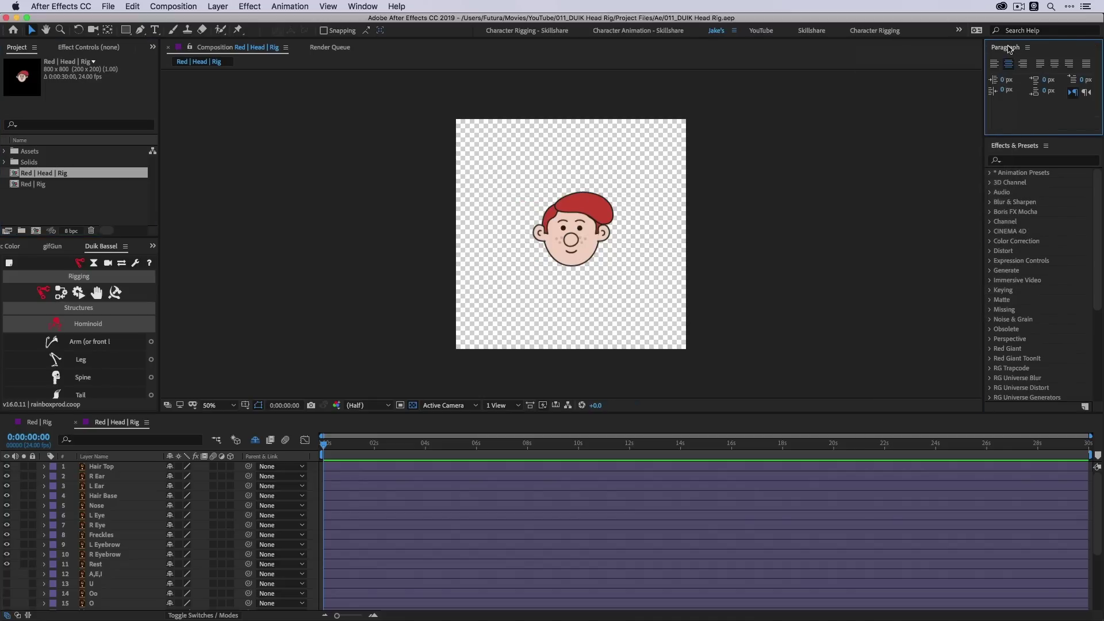
right_click(1009, 49)
click(1005, 57)
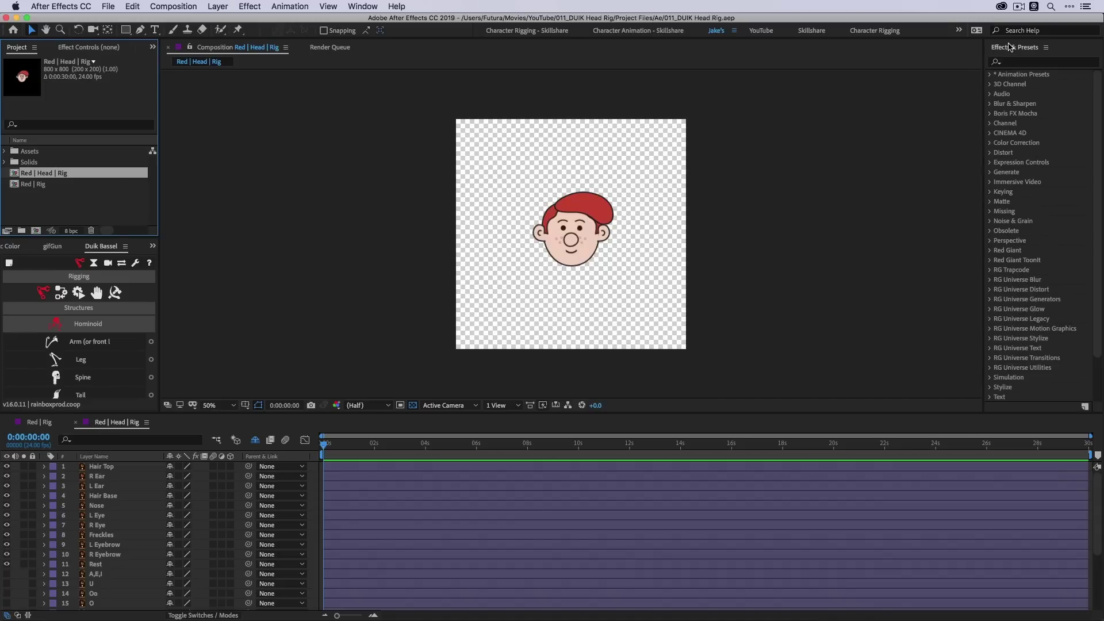
right_click(1010, 48)
click(1001, 56)
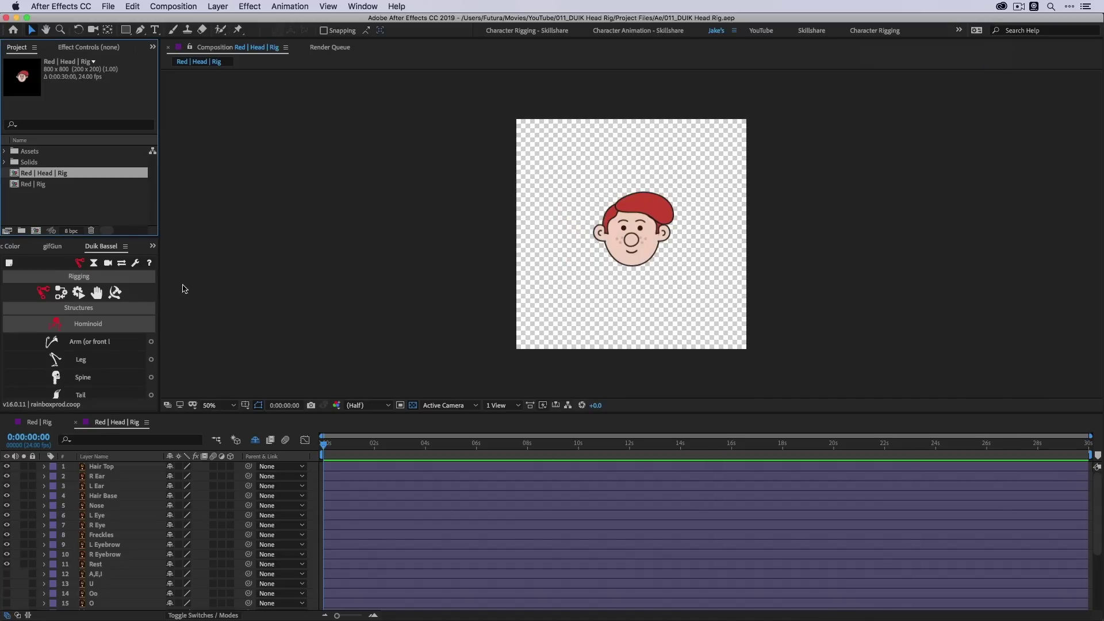
- Close the Ray Dynamic Color, gifGun, and Render Queue panels
click(10, 248)
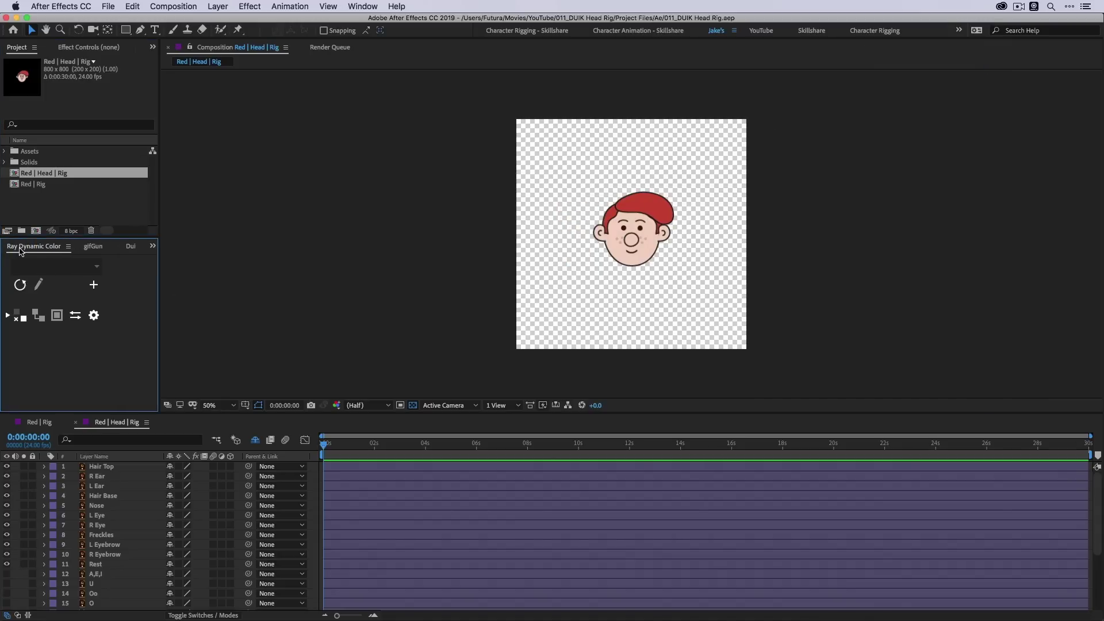
right_click(20, 249)
click(29, 258)
right_click(17, 247)
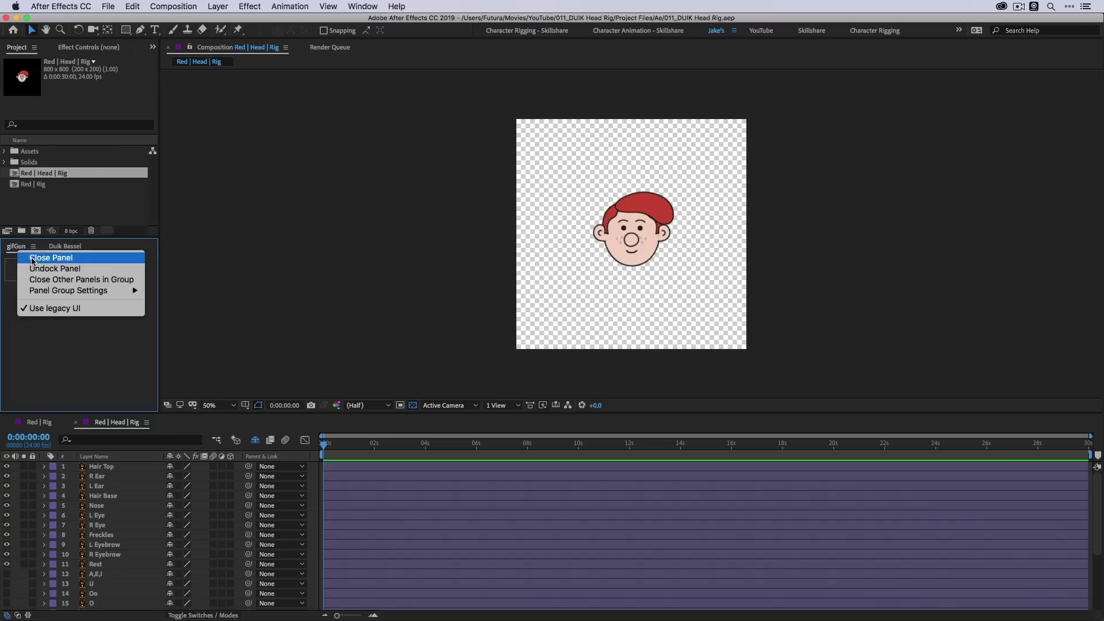
click(32, 259)
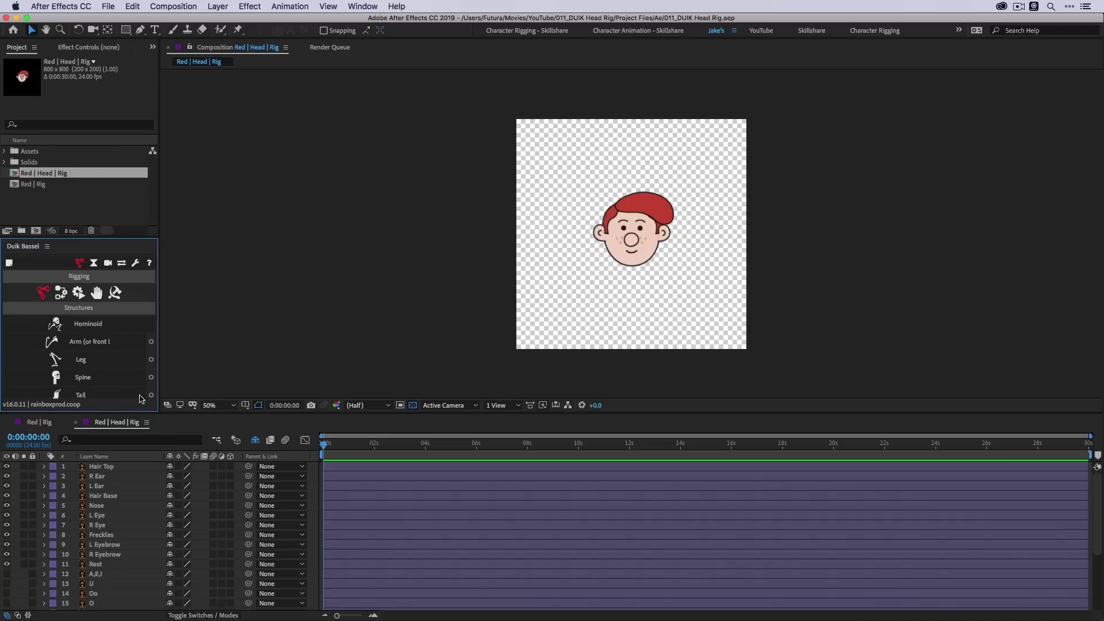
click(326, 48)
click(302, 47)
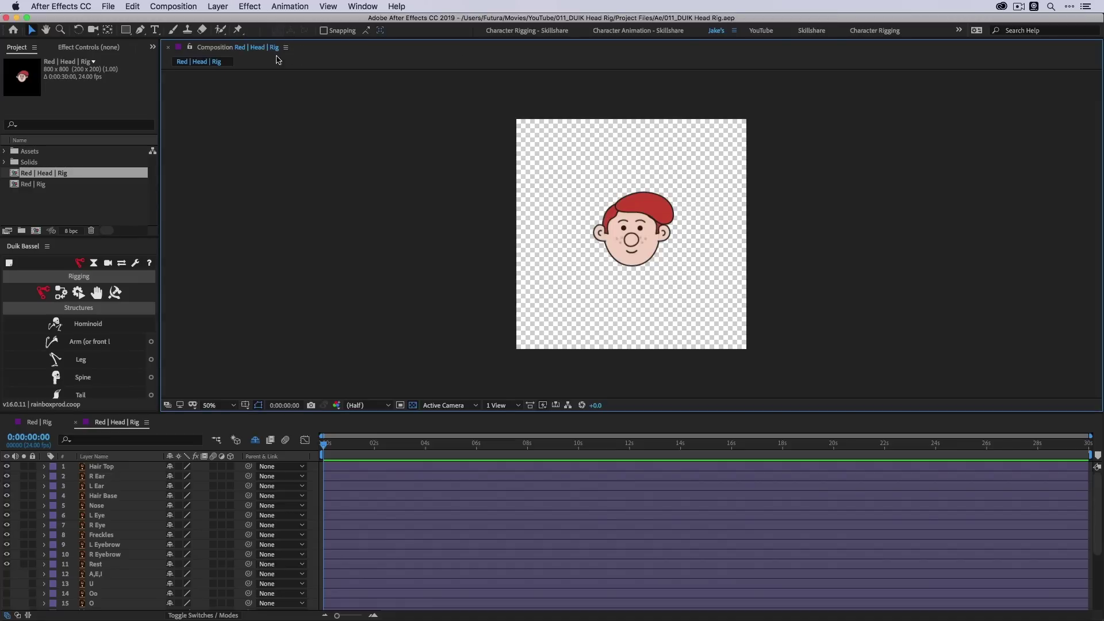
- Dock the Composition panel as a full-height column on the right and group both composition timelines in a full-height column on the left
drag(214, 50, 1099, 238)
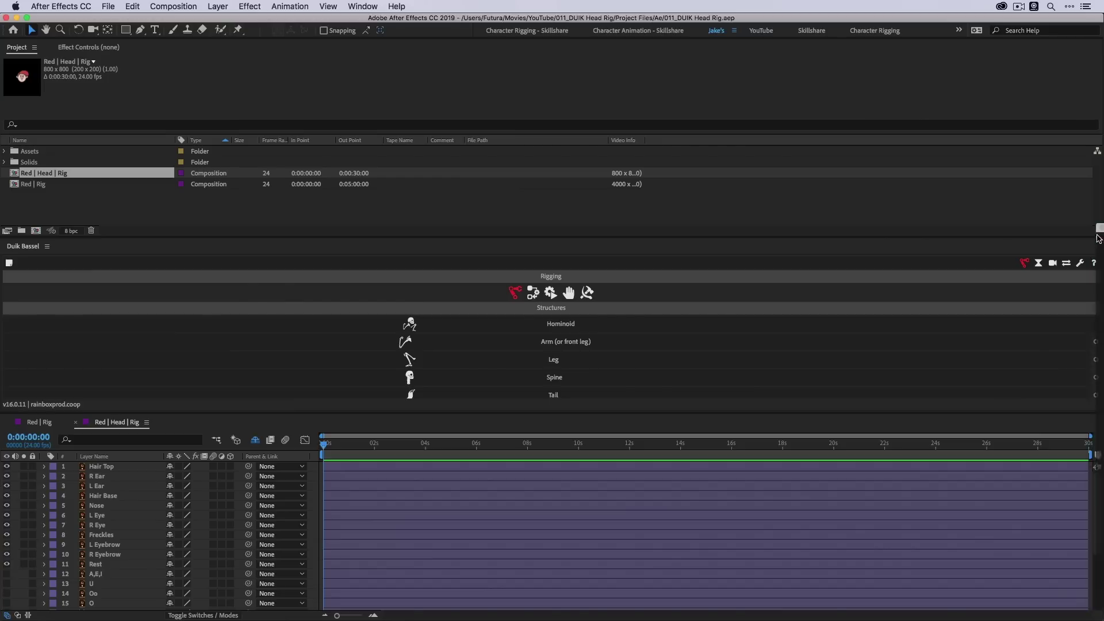
drag(552, 184, 746, 190)
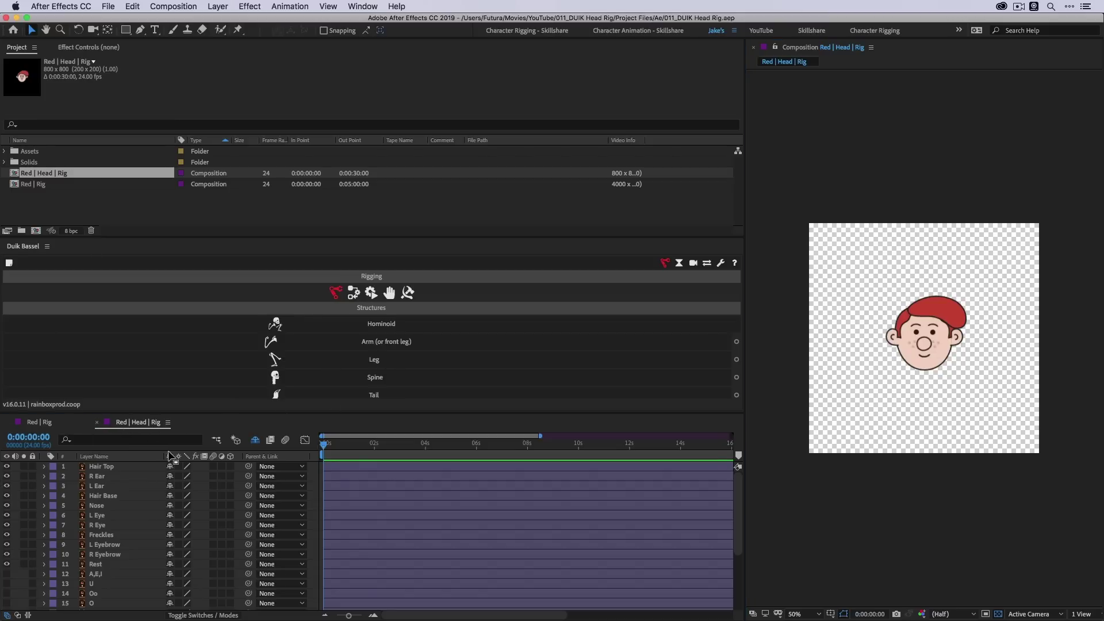
drag(113, 422, 2, 278)
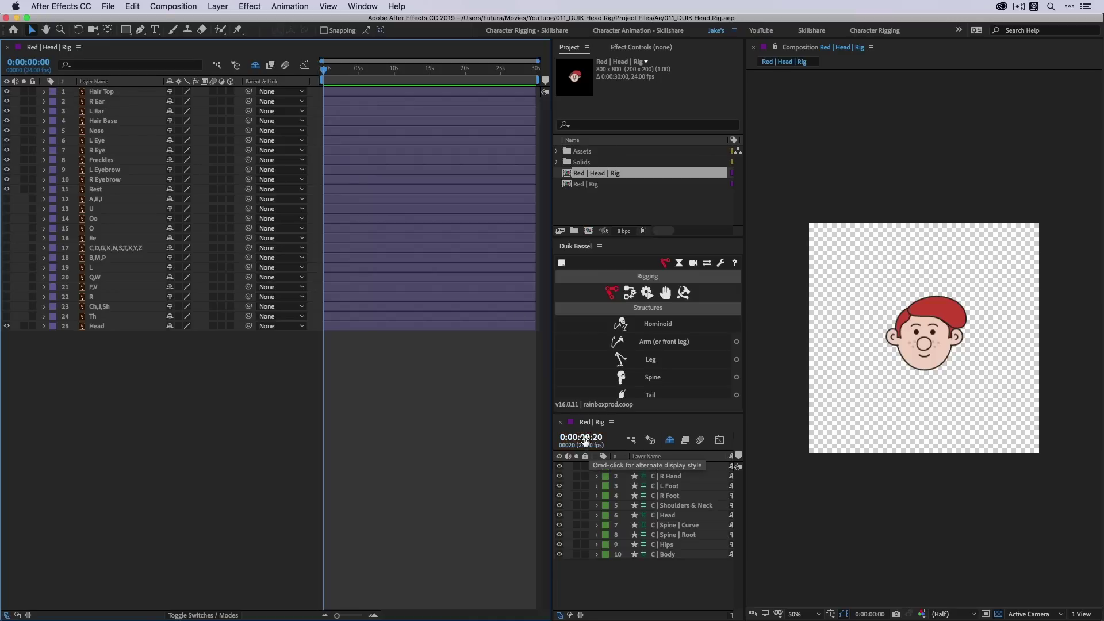
drag(594, 425, 236, 327)
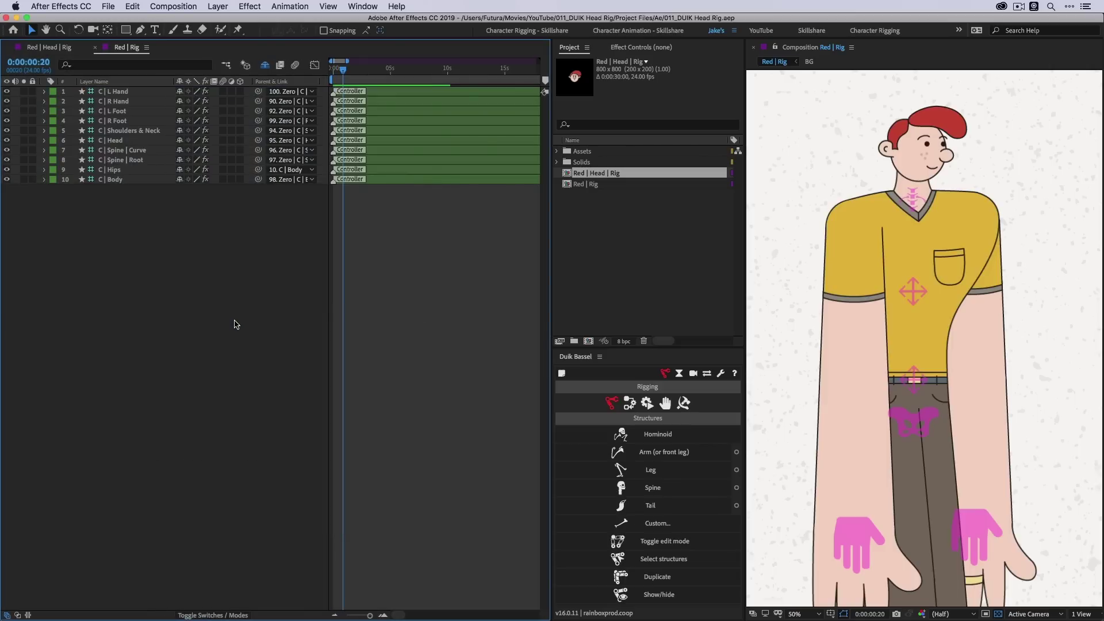
- Switch between the Red | Head | Rig and Red | Rig timelines, and bring up the Effect Controls grouped with the Project panel
click(40, 48)
click(110, 48)
click(46, 48)
click(124, 48)
click(81, 49)
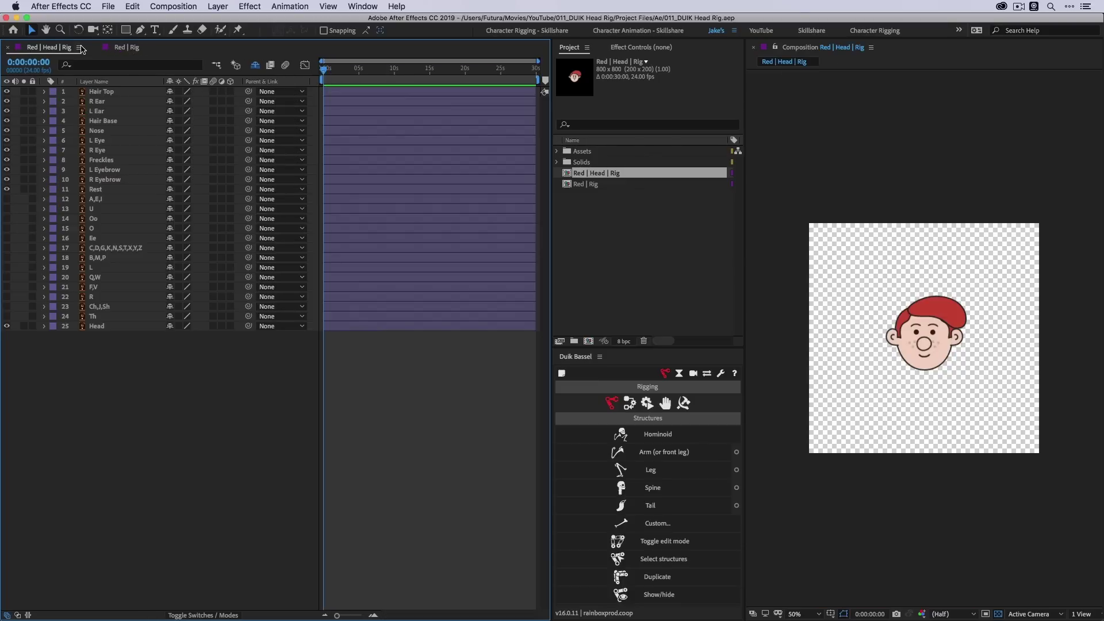
click(572, 48)
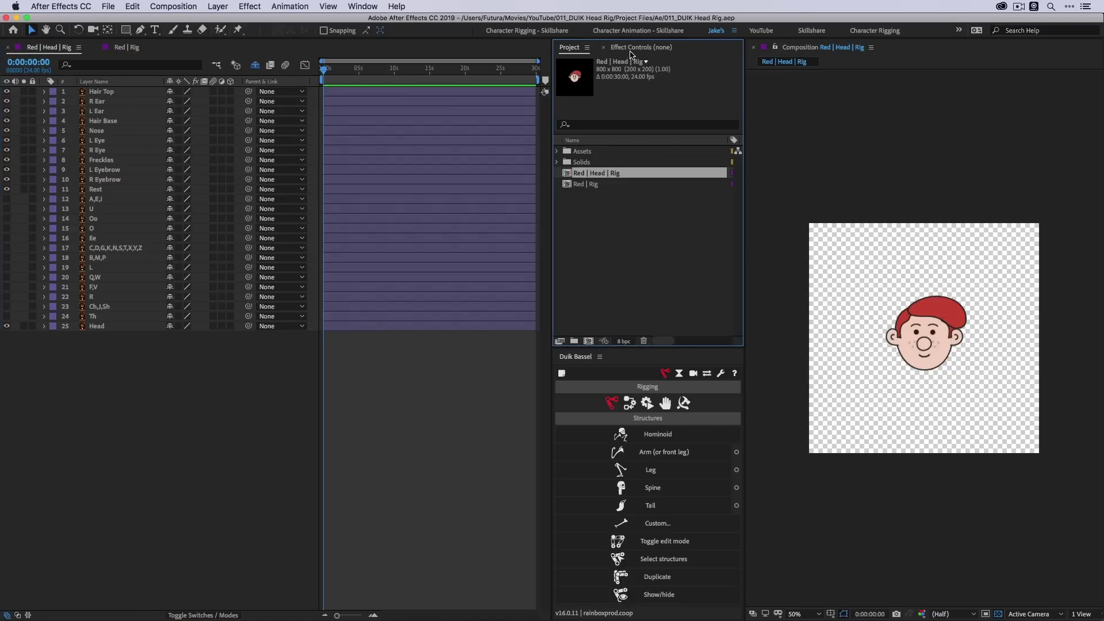
click(632, 49)
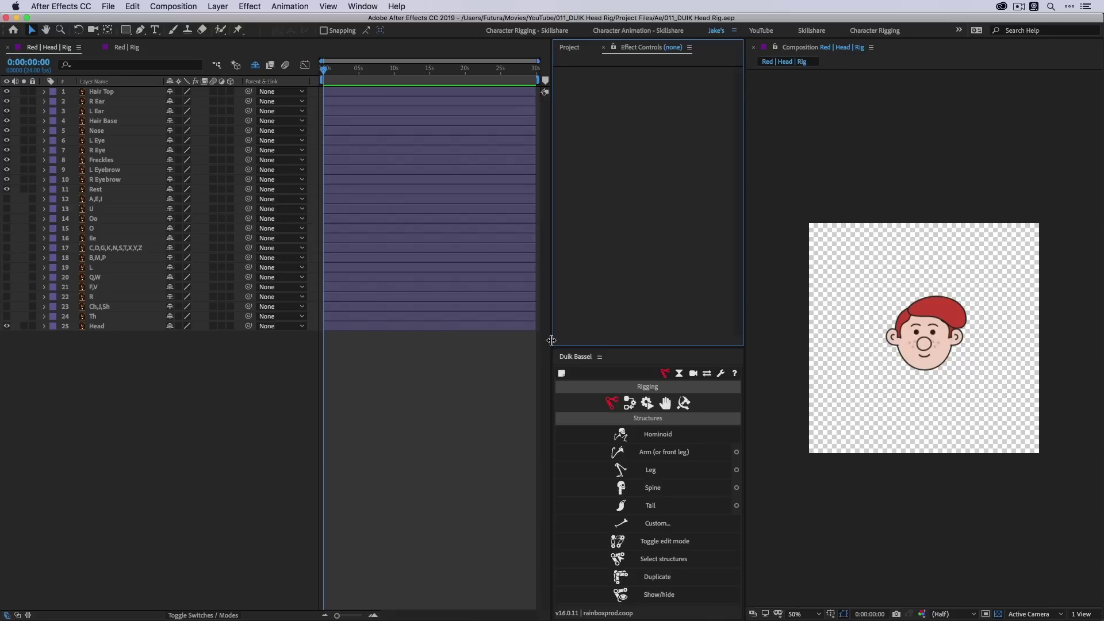
- Narrow the timeline column, widen the Composition panel, and set its magnification to 100%
drag(552, 340, 496, 340)
drag(745, 229, 691, 233)
click(745, 614)
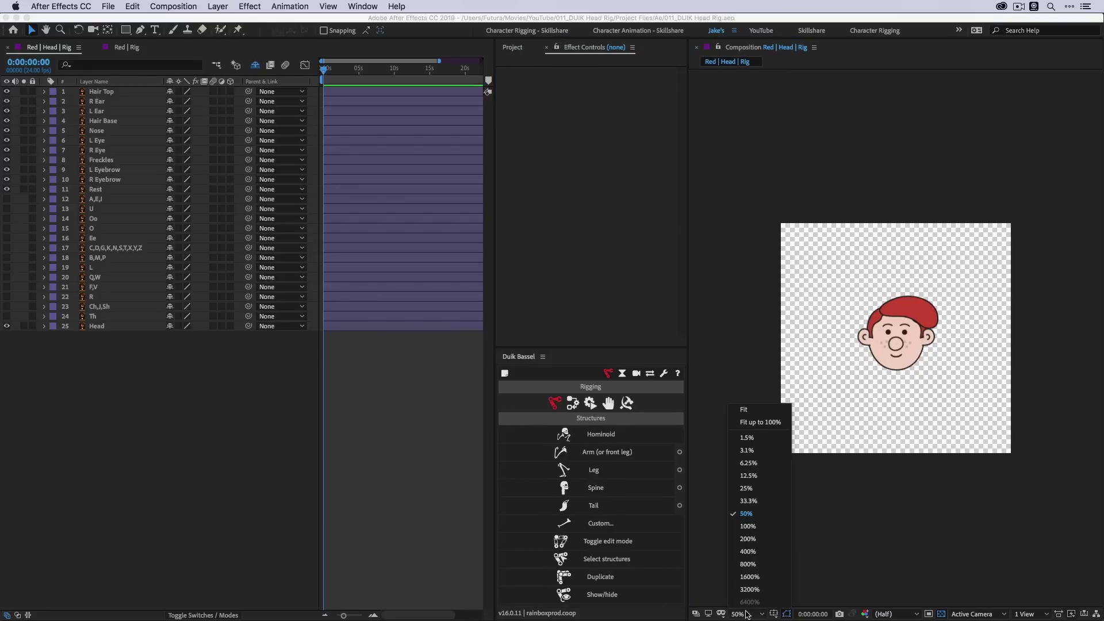
click(748, 526)
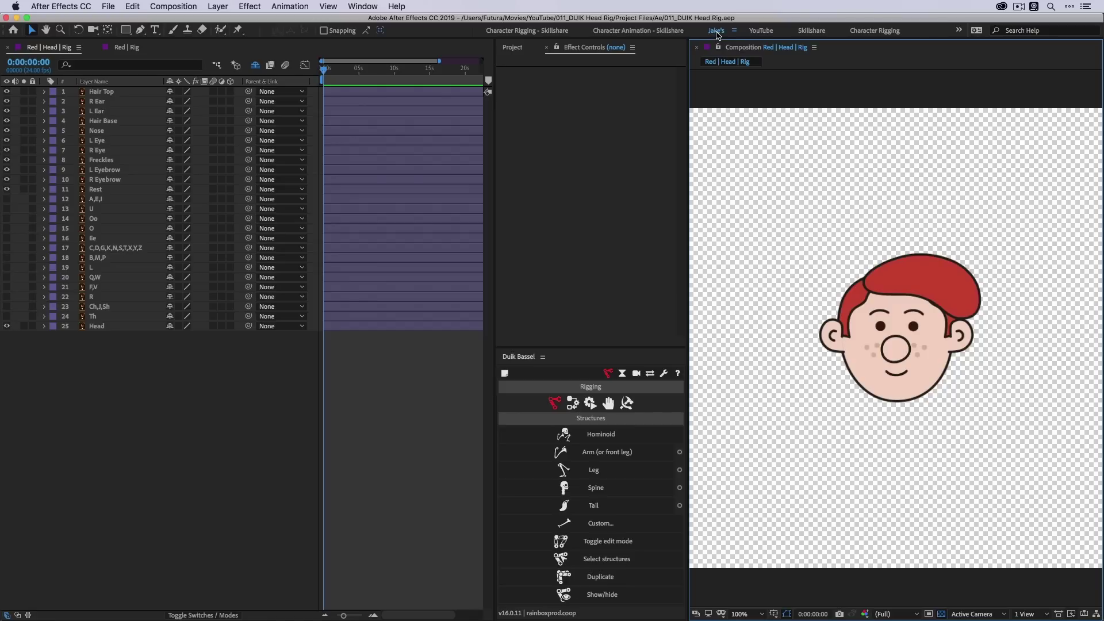
click(735, 31)
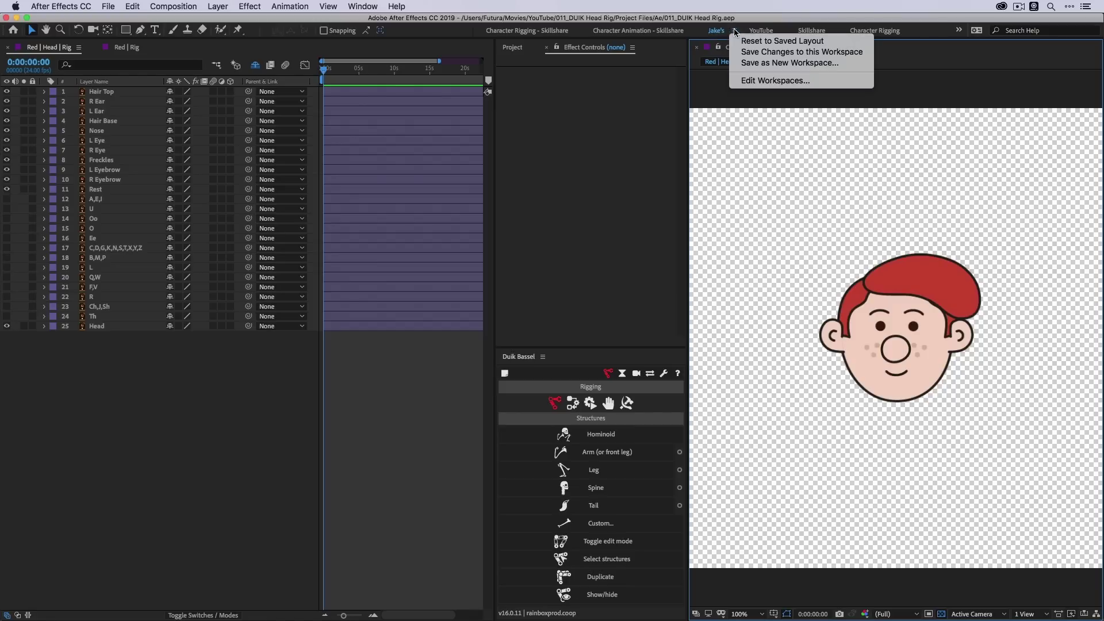
click(735, 33)
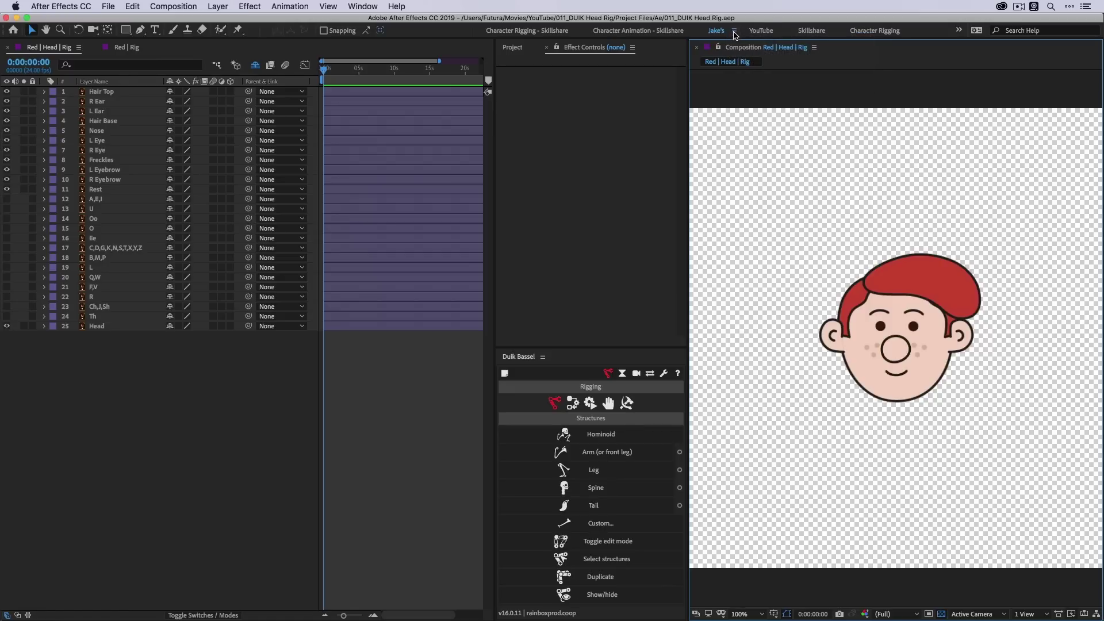
click(736, 32)
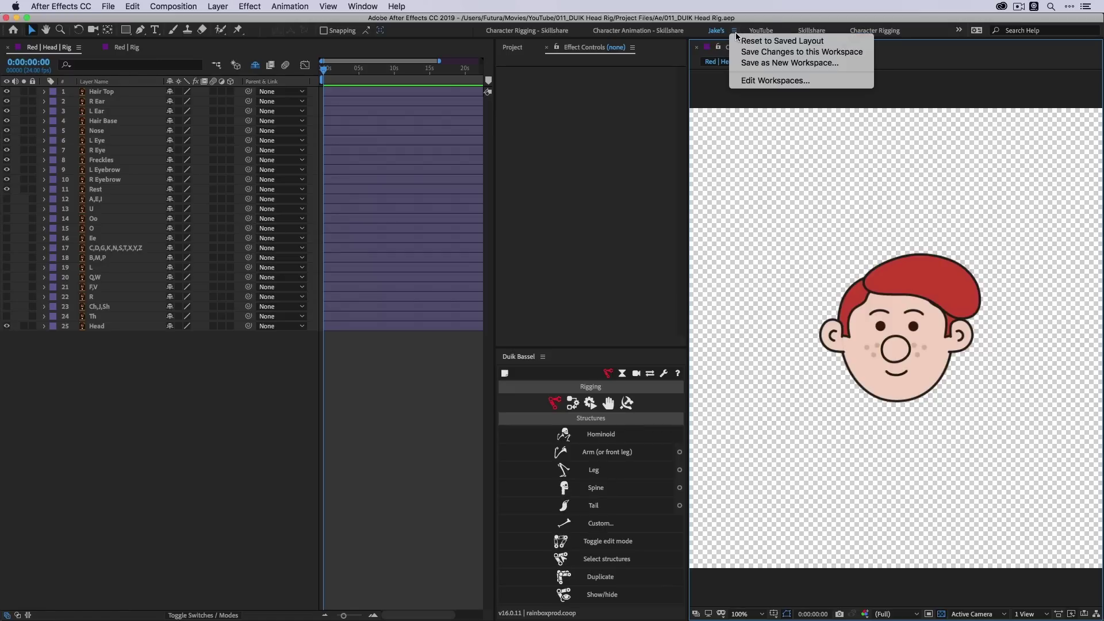
click(785, 68)
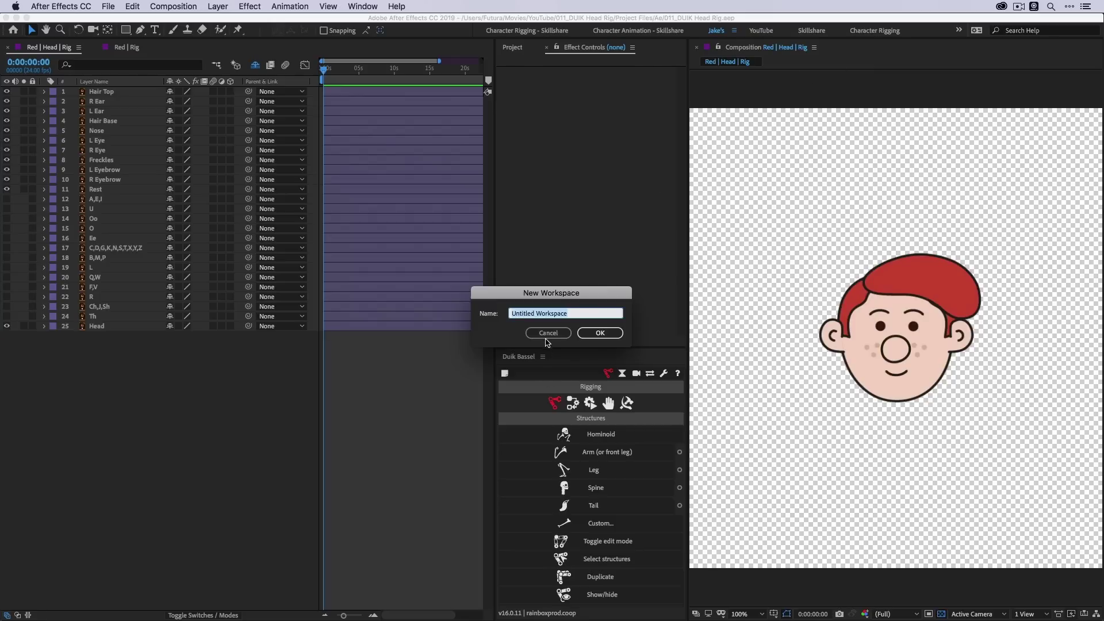
click(547, 336)
click(875, 31)
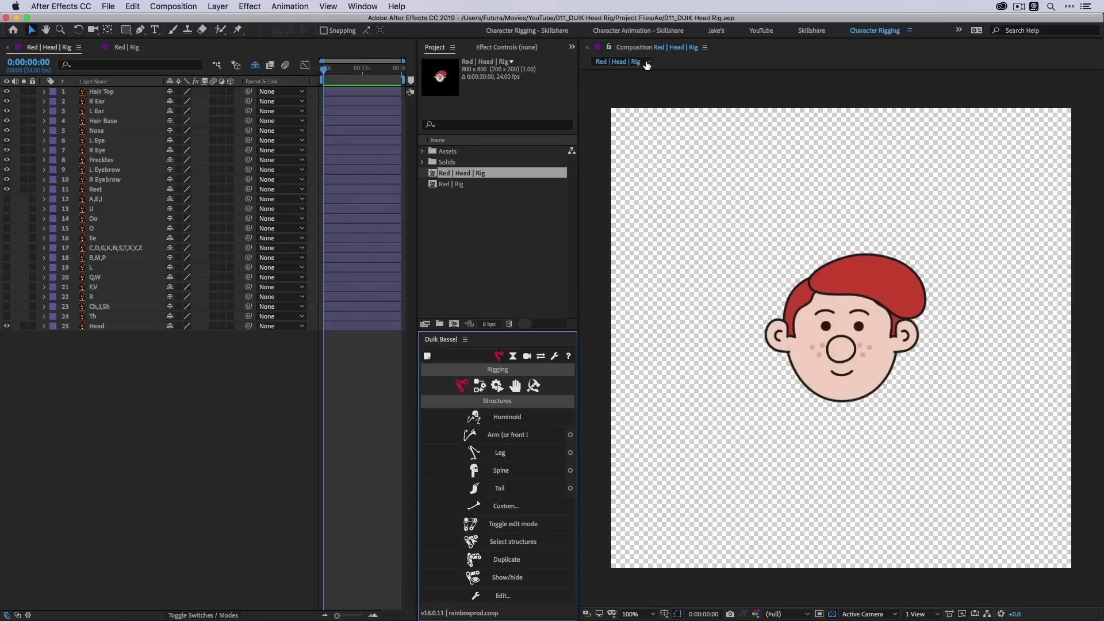
click(716, 31)
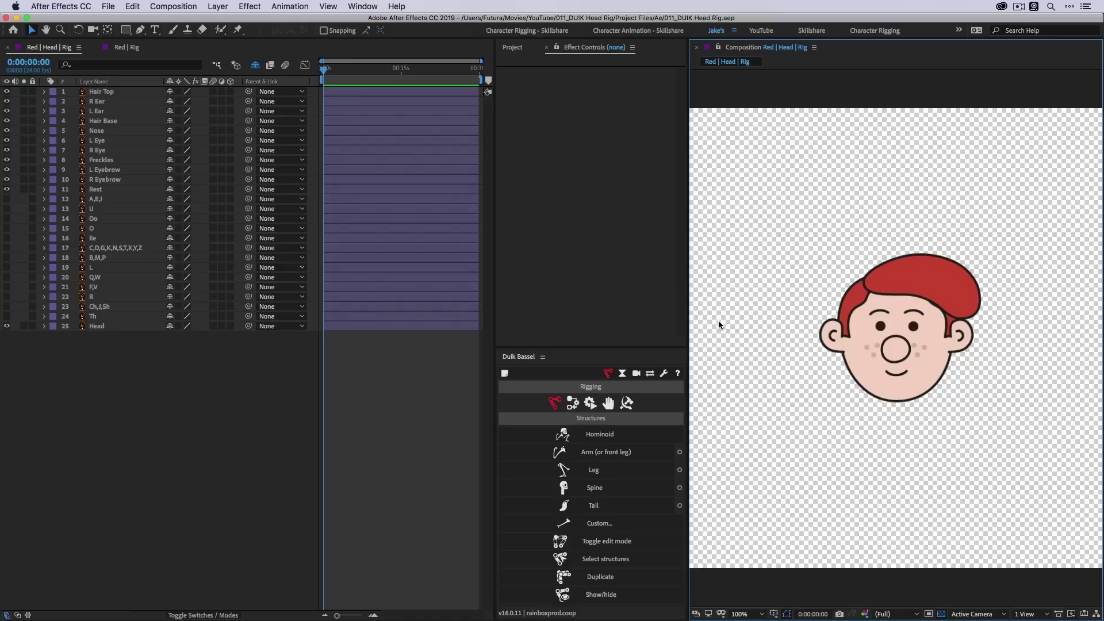
click(734, 30)
click(755, 40)
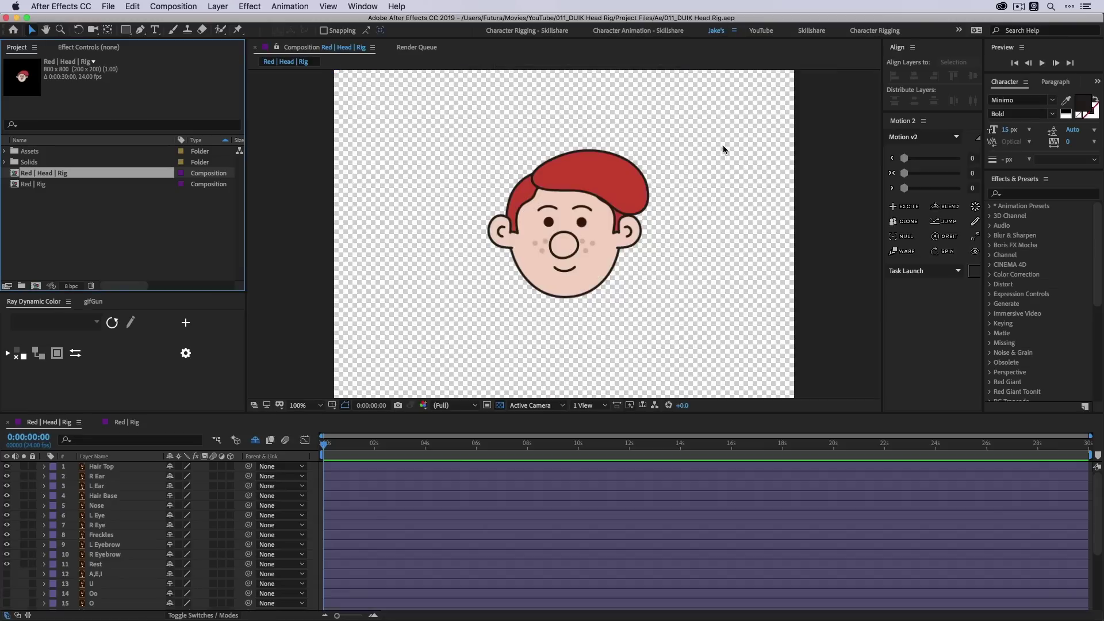
- Switch to the Character Rigging workspace and collapse the list of workspaces
click(734, 31)
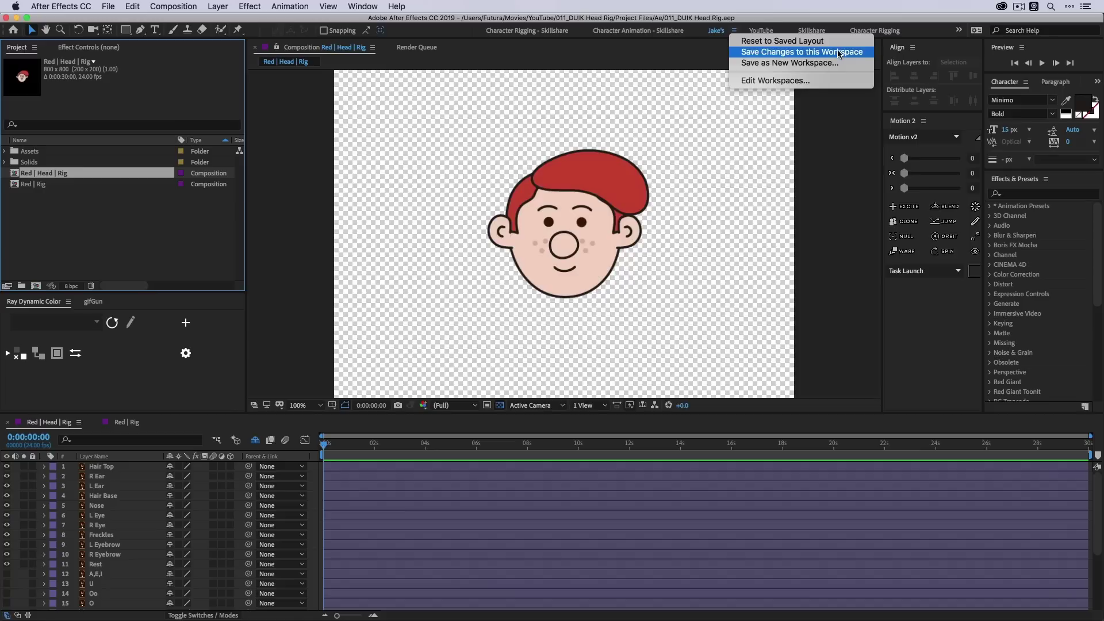
click(884, 23)
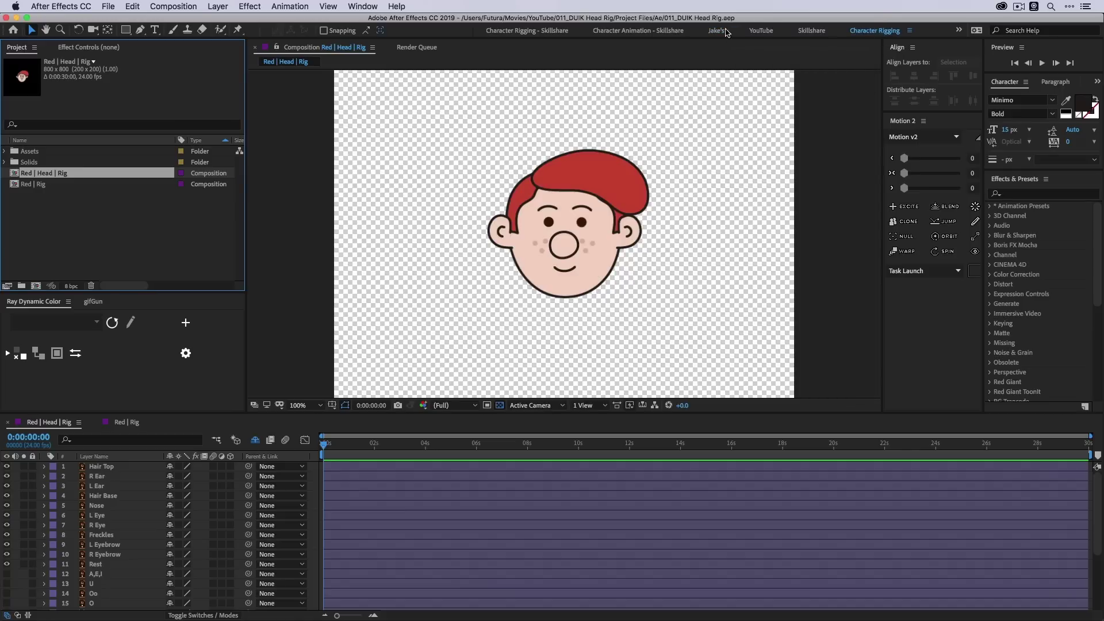
click(583, 32)
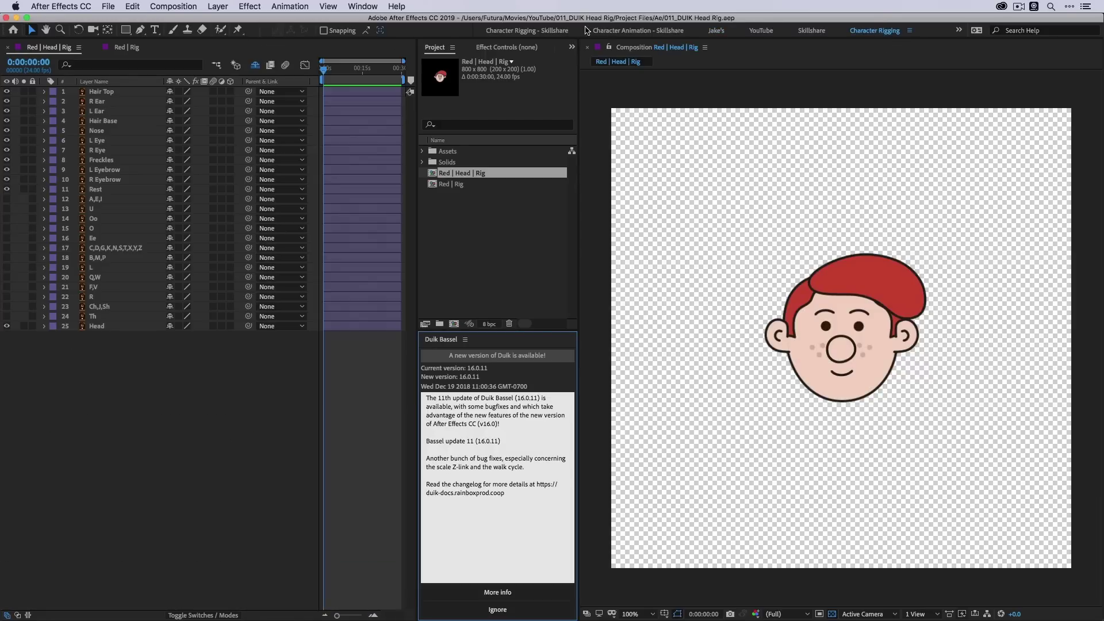
drag(479, 31, 920, 33)
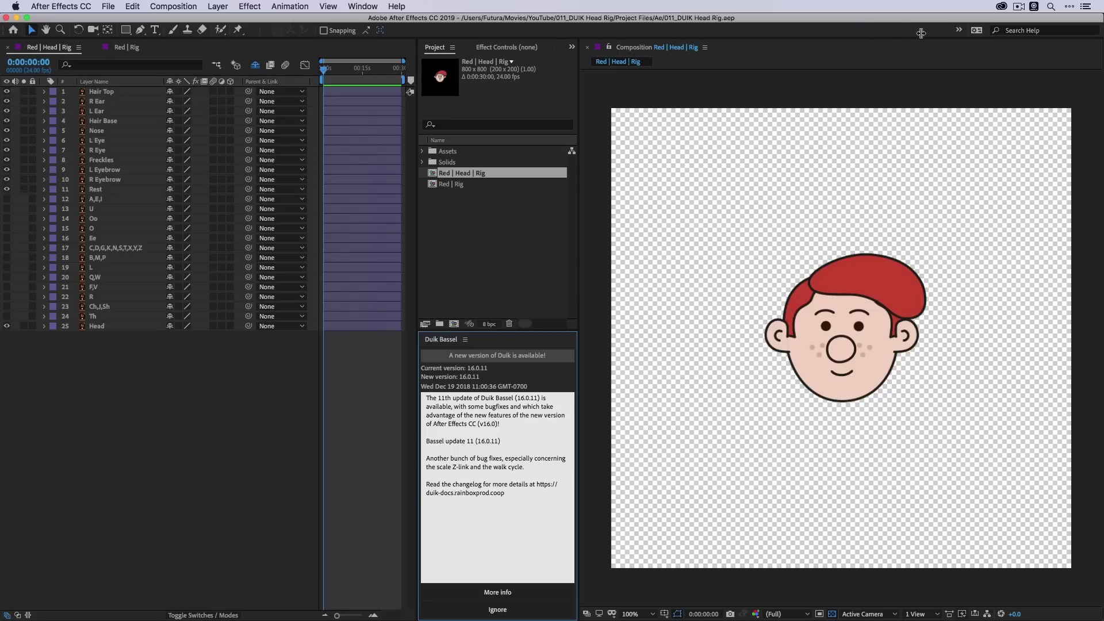
- Ignore the Duik Bassel update notice and make the Duik Bassel panel wider and taller
click(497, 610)
click(532, 348)
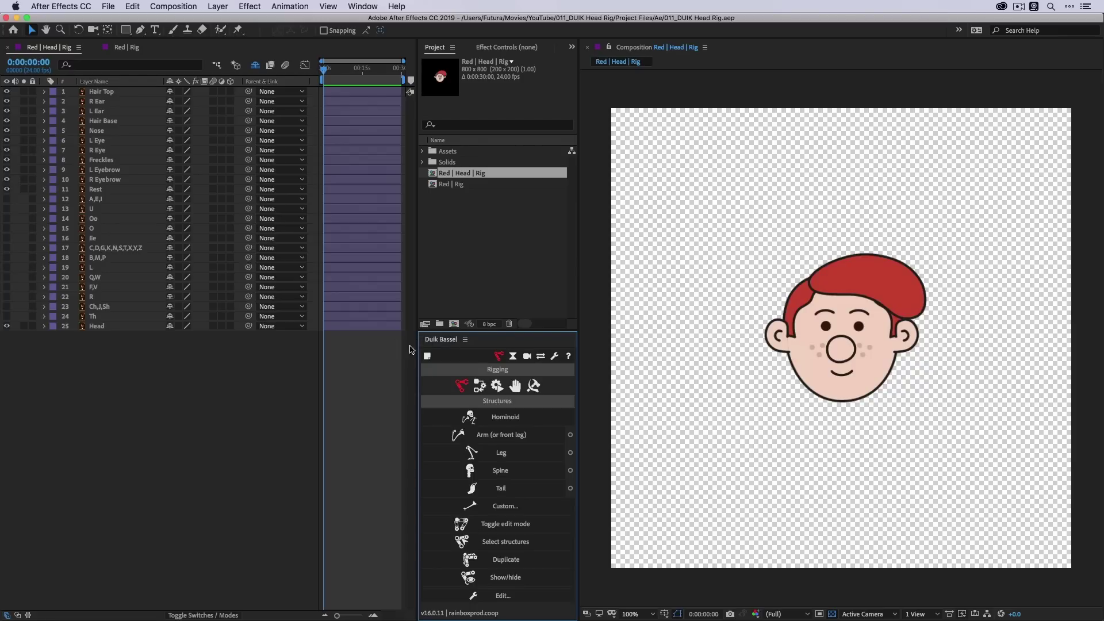
drag(578, 368, 611, 366)
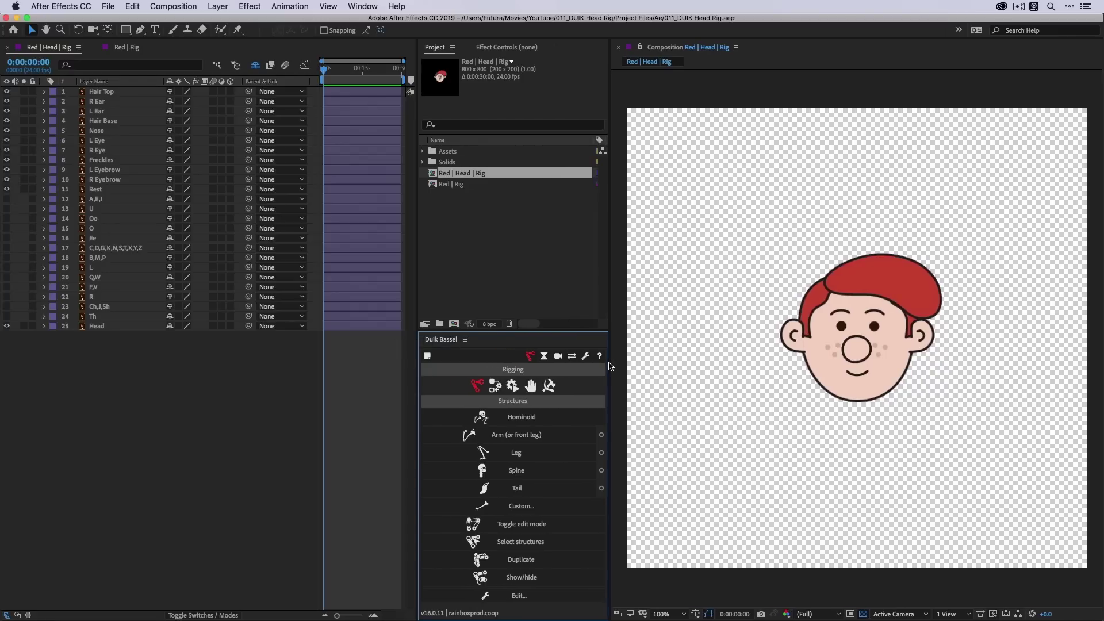
drag(579, 332, 579, 319)
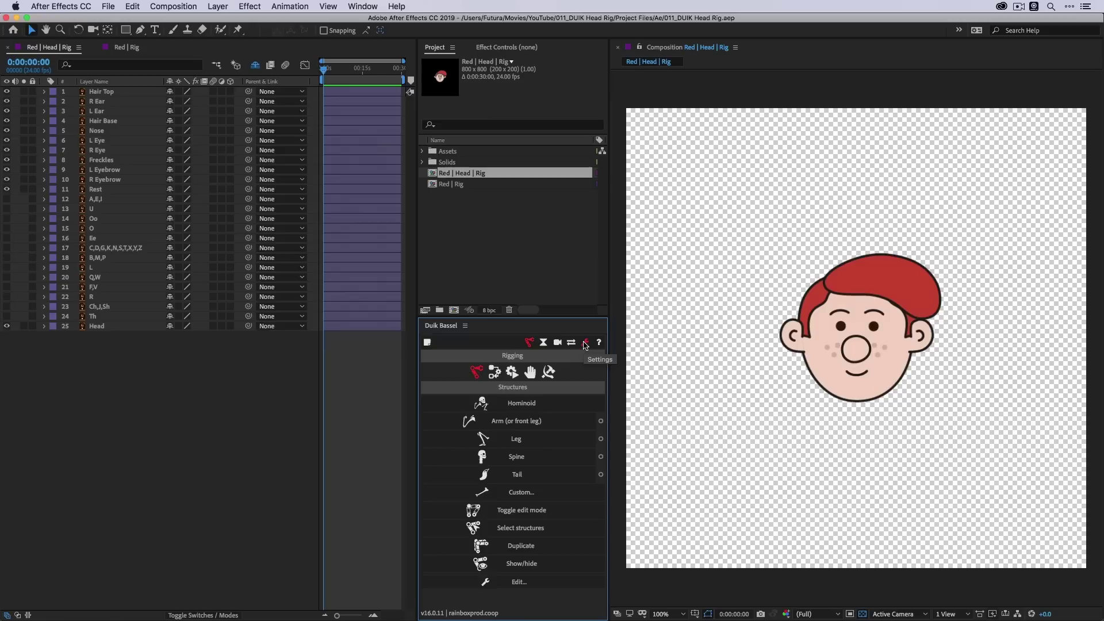
- In the Duik settings, try the Rookie interface level, set it back to Standard, and apply the changes
click(585, 345)
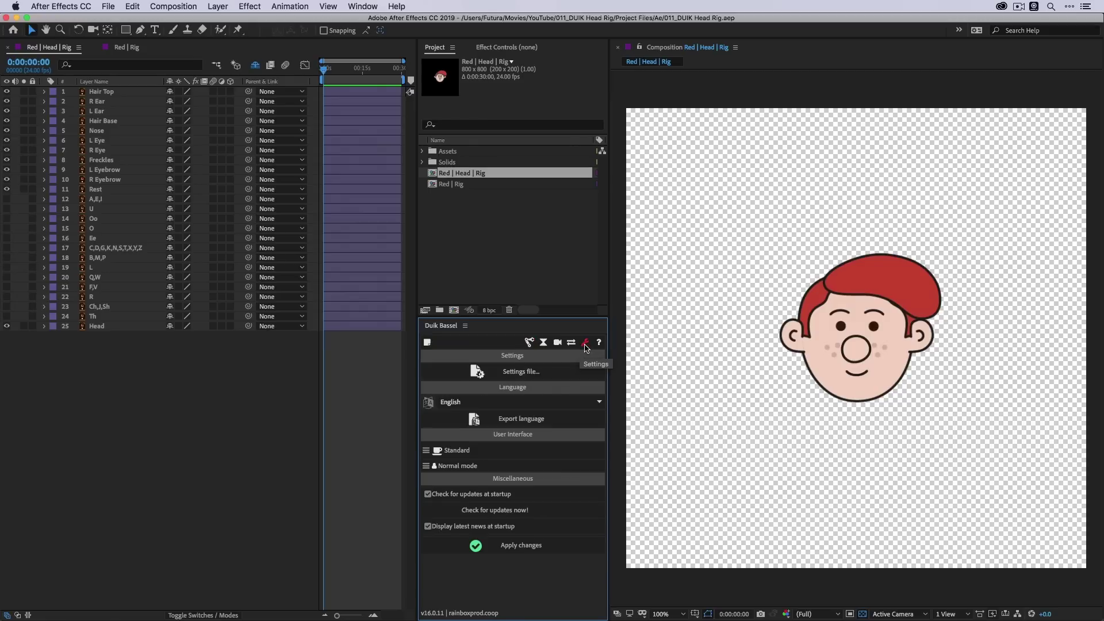
click(435, 451)
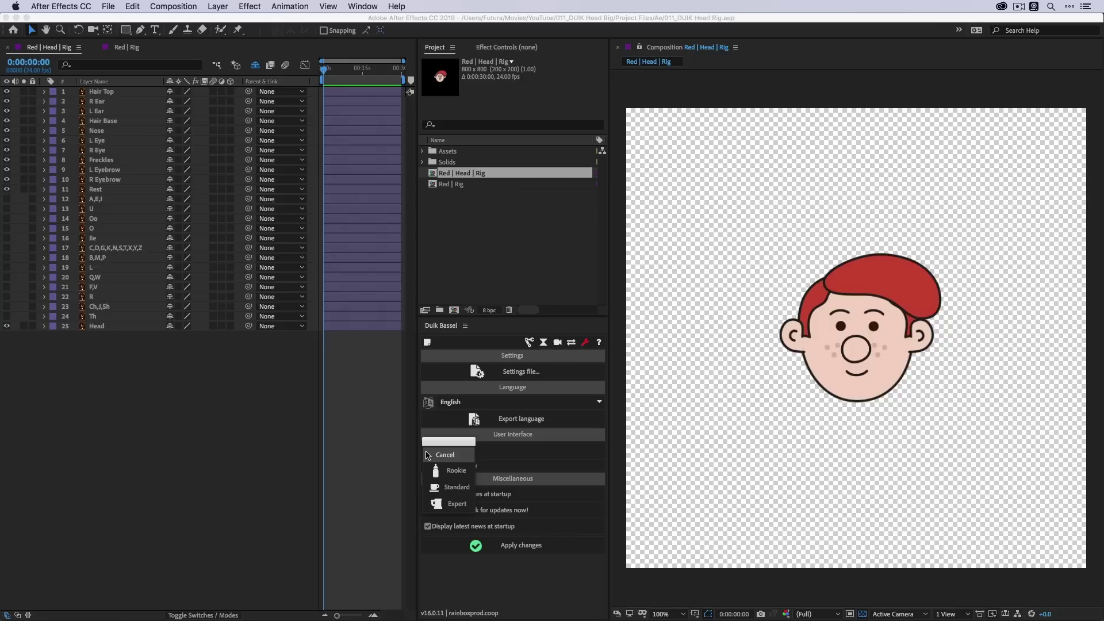
click(460, 476)
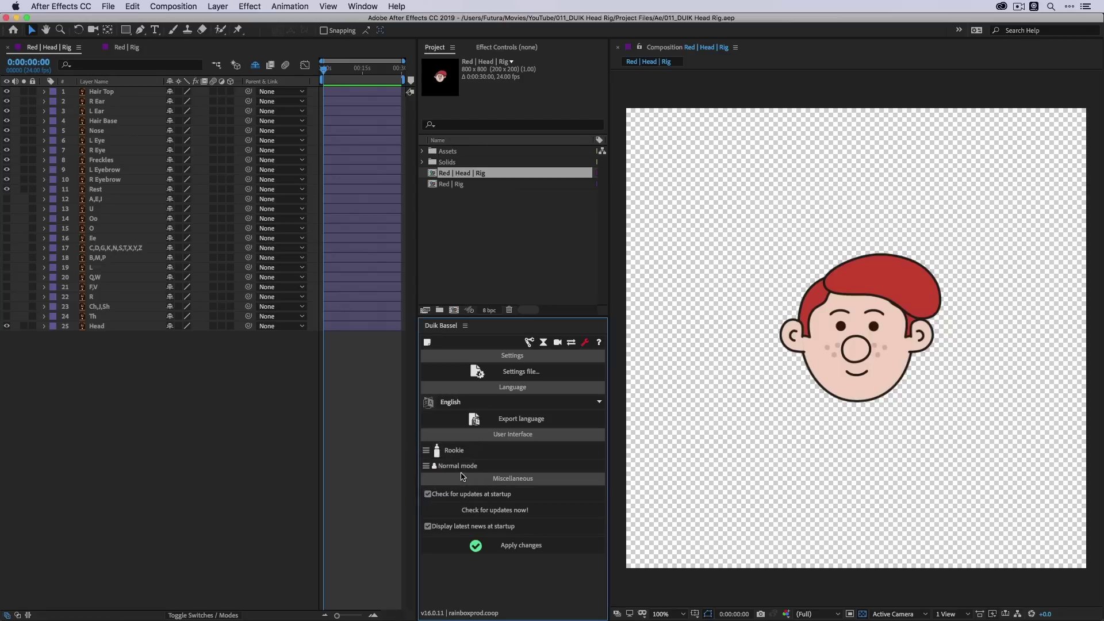
click(427, 452)
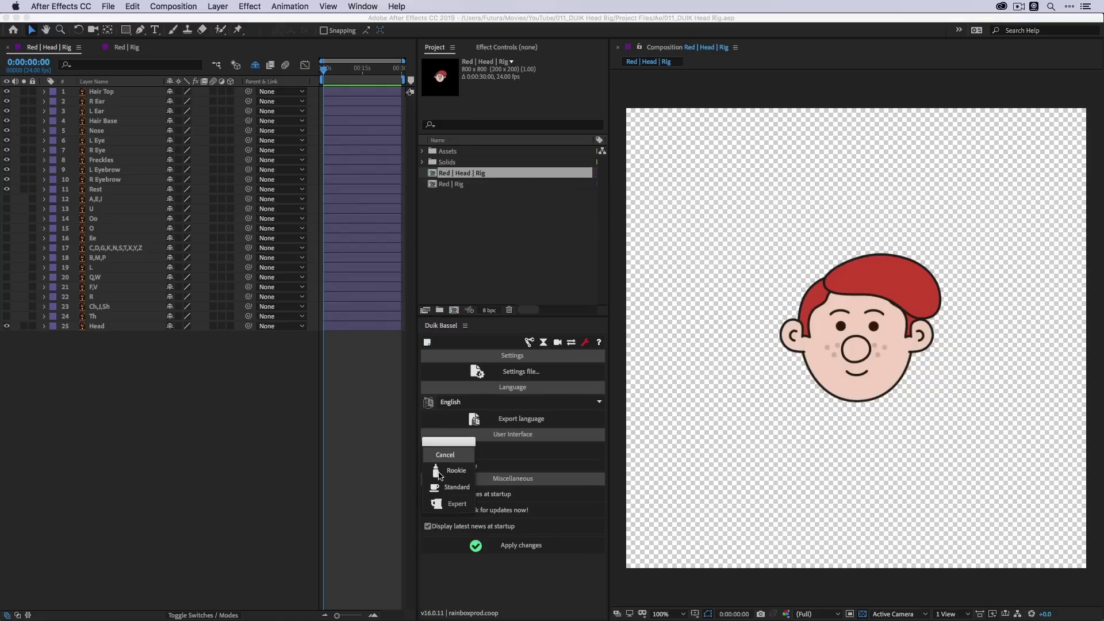
click(462, 490)
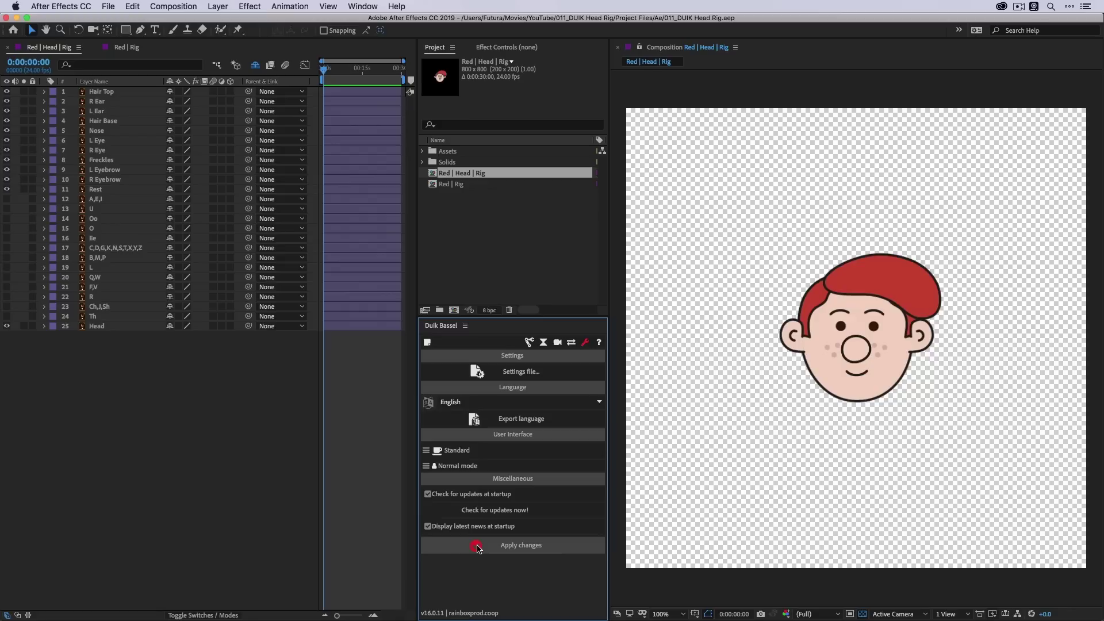
click(477, 547)
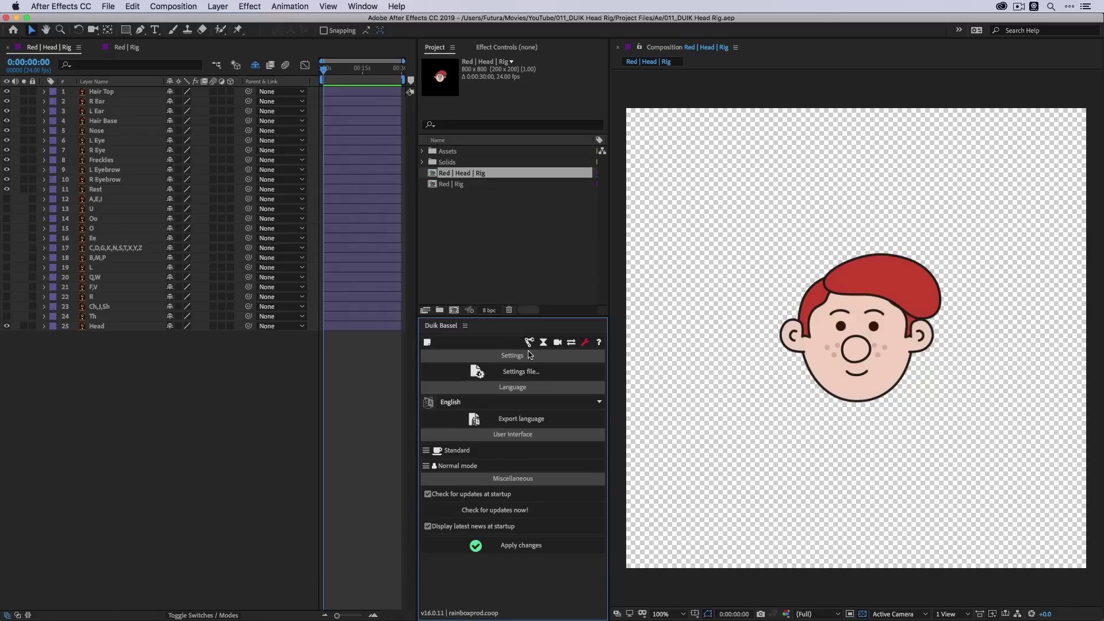
- Return to Duik's Rigging tools and show the Links & constraints set
click(531, 342)
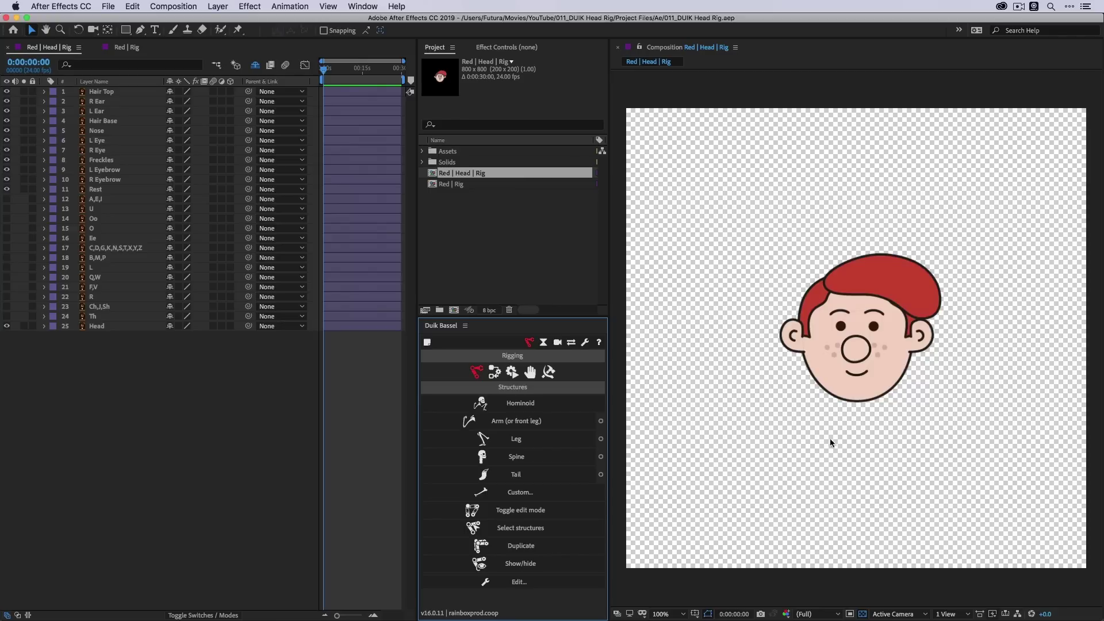
click(496, 373)
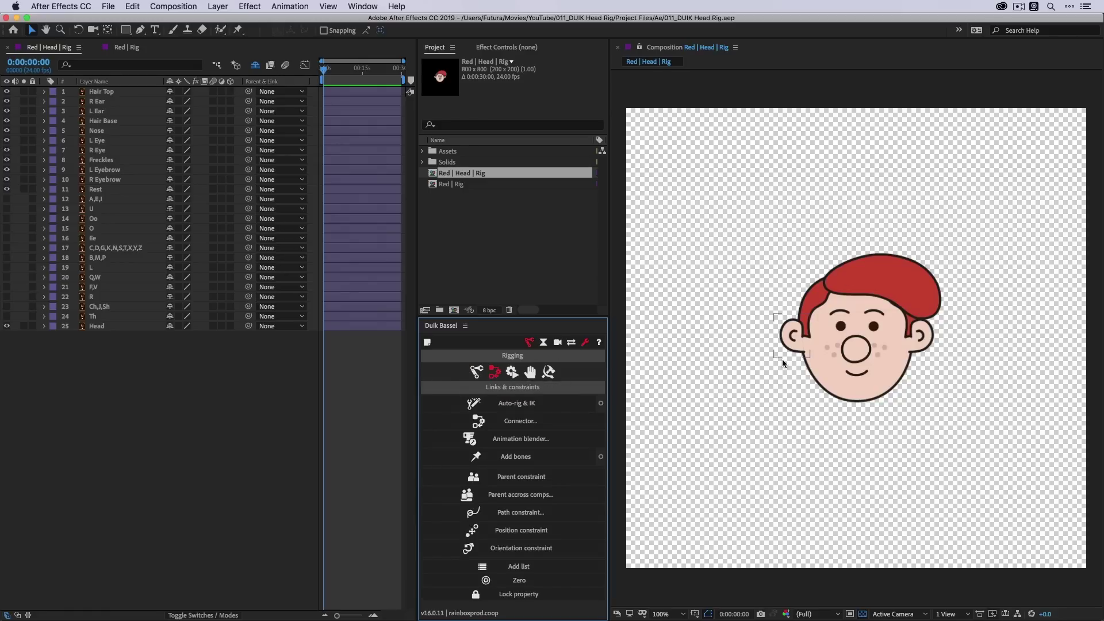
- Open Duik's Connector tool and briefly reveal the Nose layer's Position property as an example of a master property
click(518, 424)
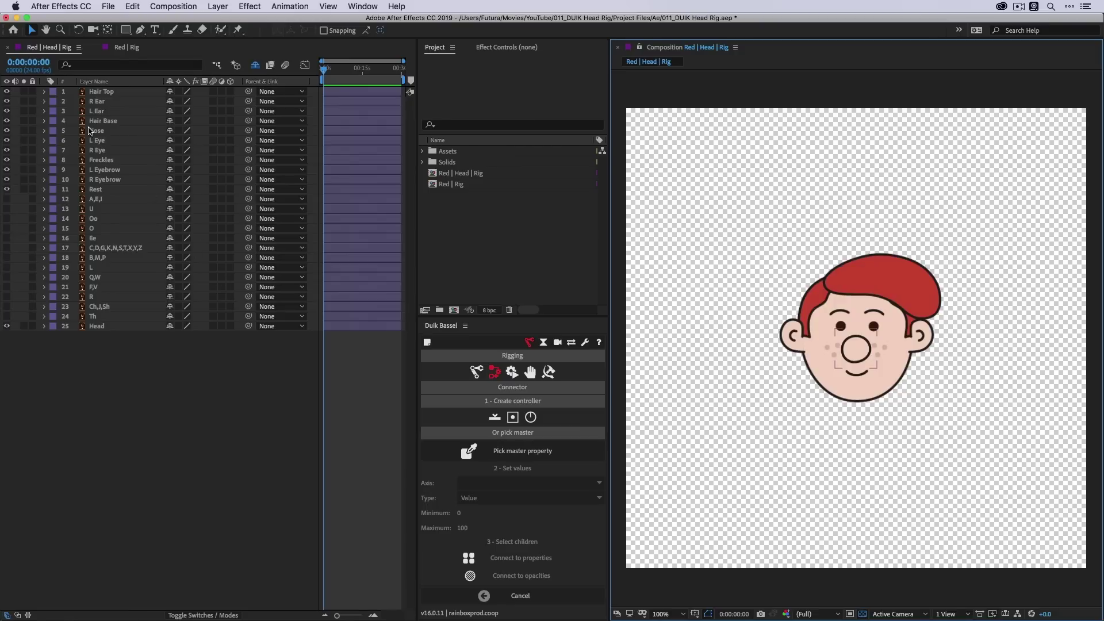
click(122, 136)
key(p)
click(94, 142)
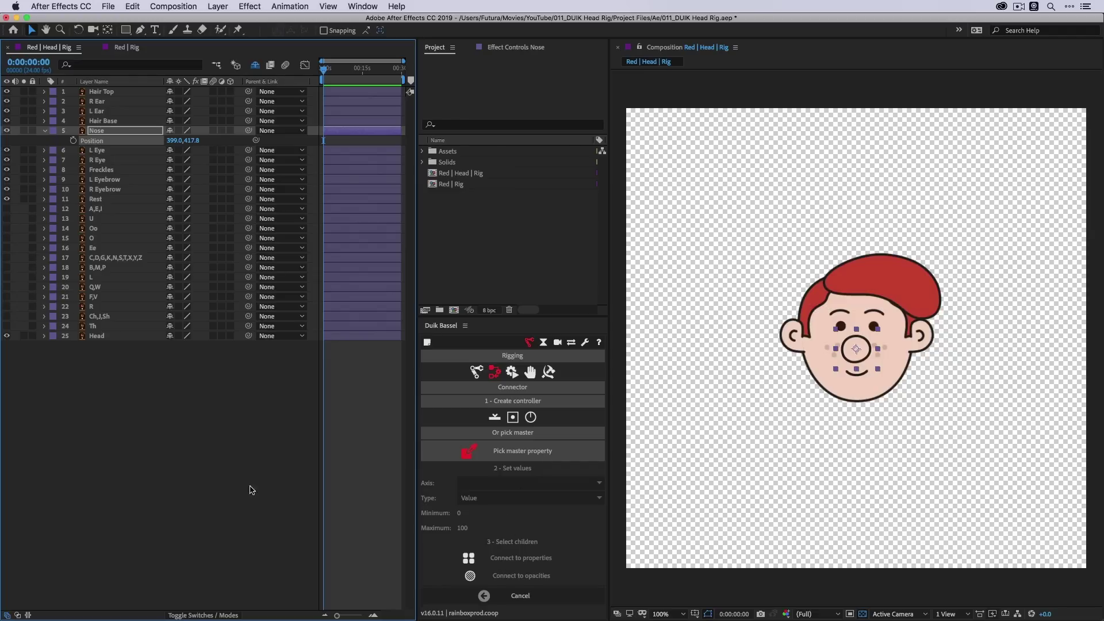
click(221, 463)
click(45, 130)
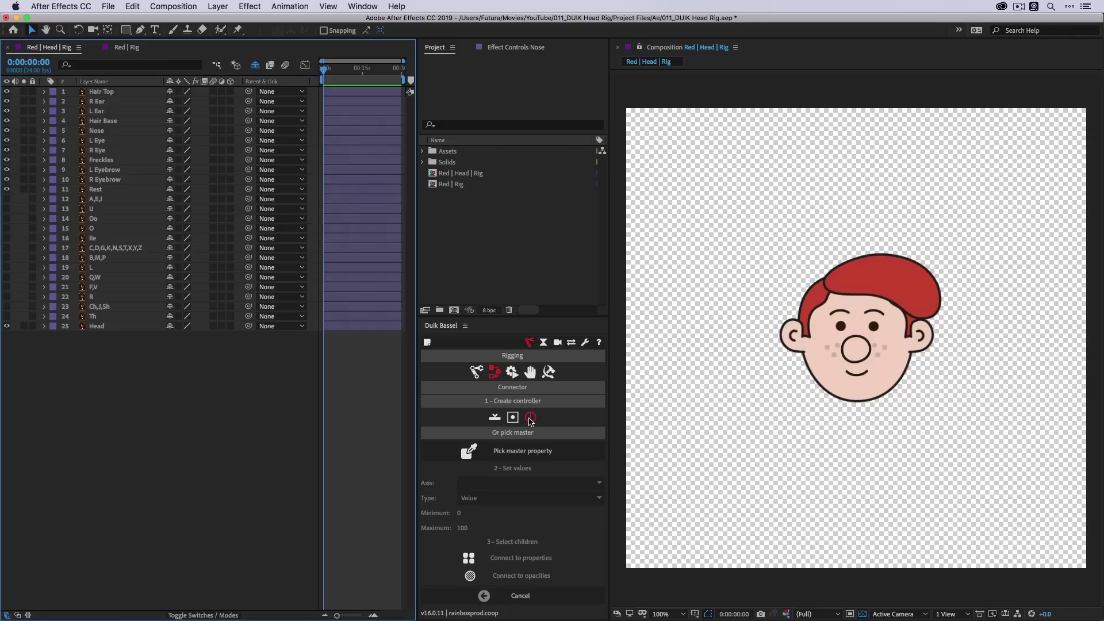
- Create a one-dimensional slider controller with the Connector and move it above and to the left of the head
click(494, 420)
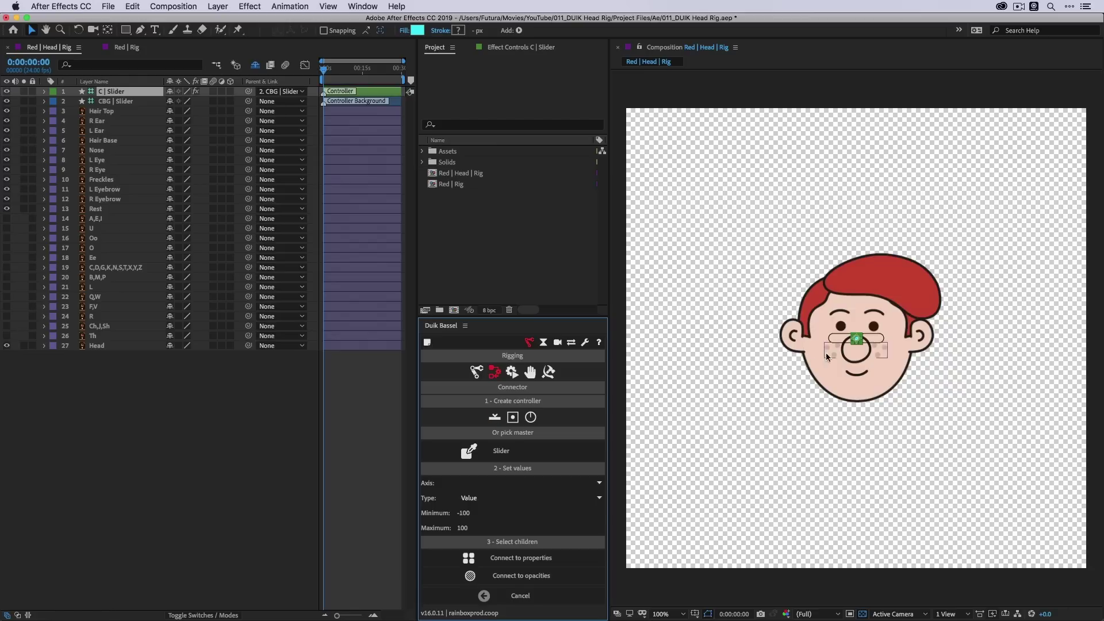
click(777, 315)
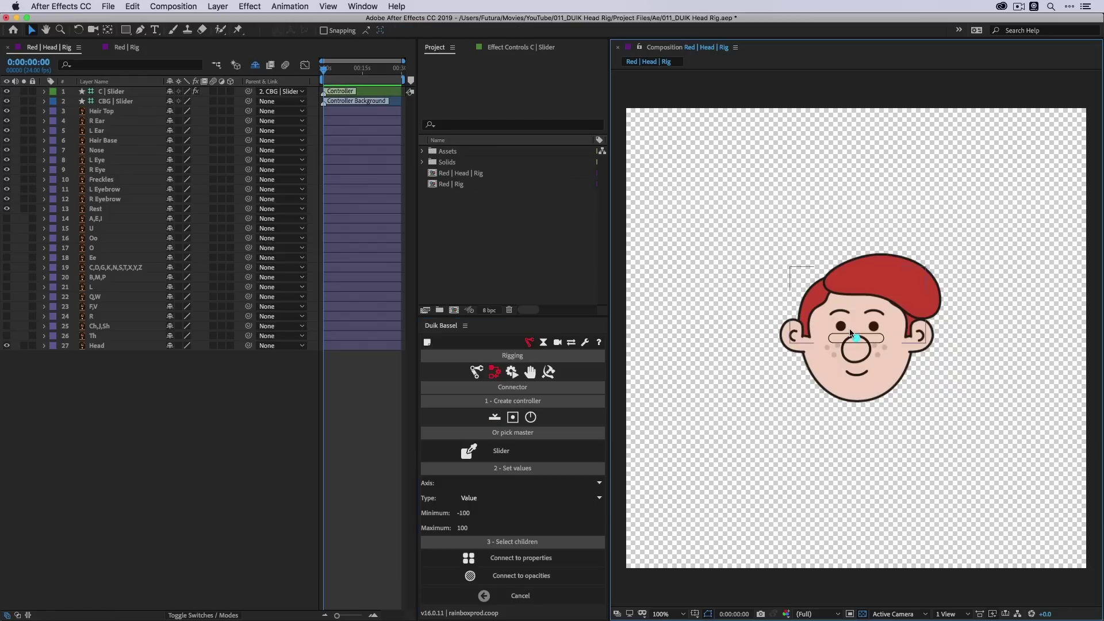
drag(843, 339, 698, 217)
click(718, 206)
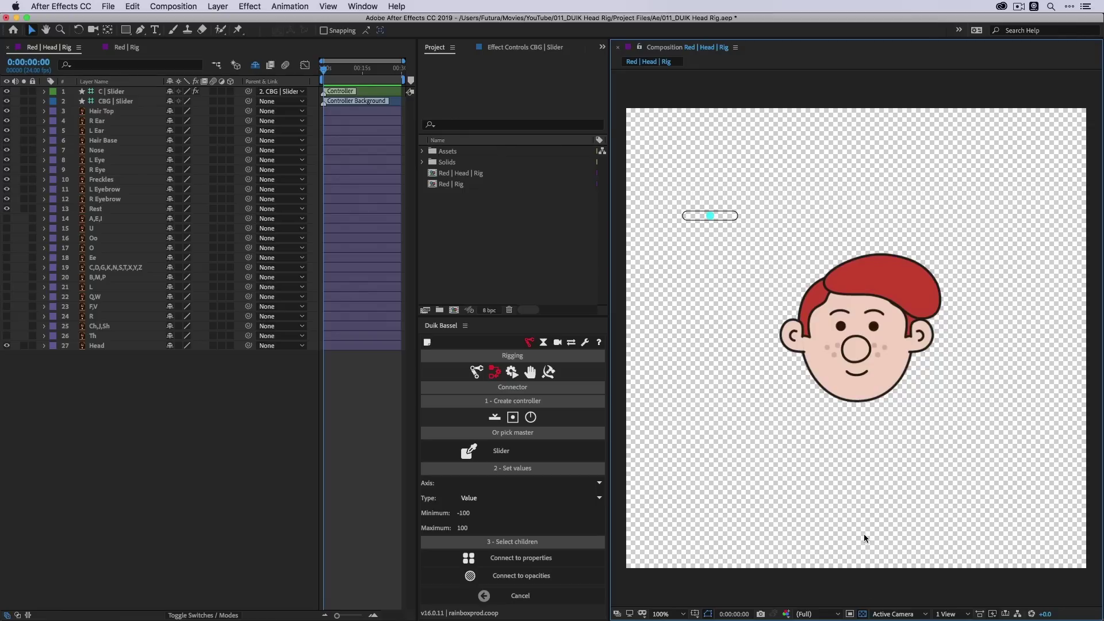
- Set the composition's background color to gray at 50% brightness and turn off the transparency grid
key(super+k)
click(242, 314)
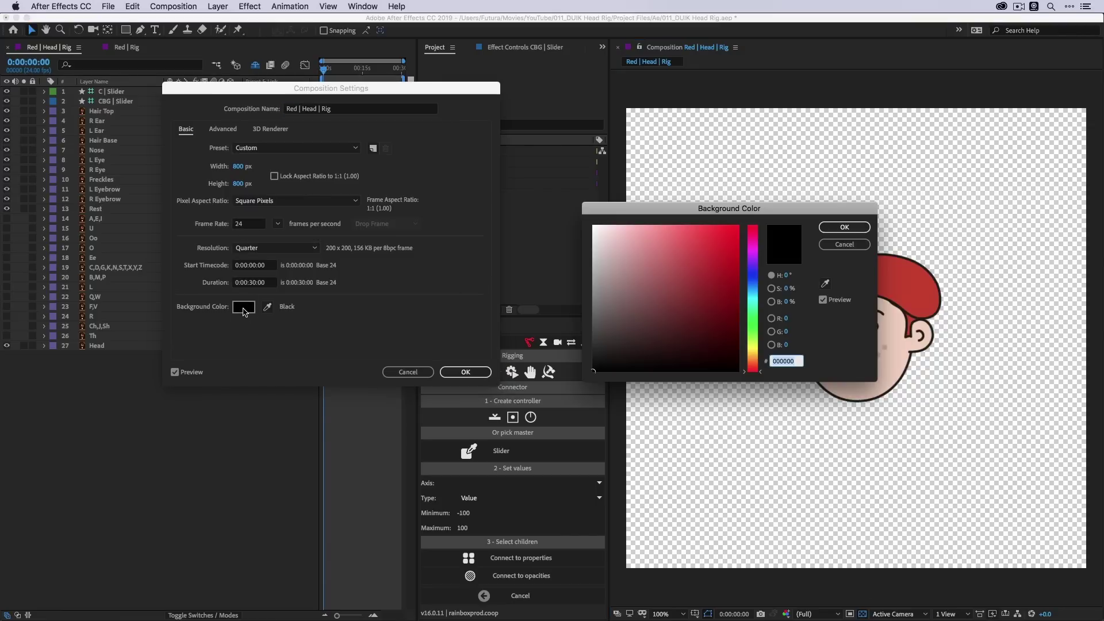
click(787, 302)
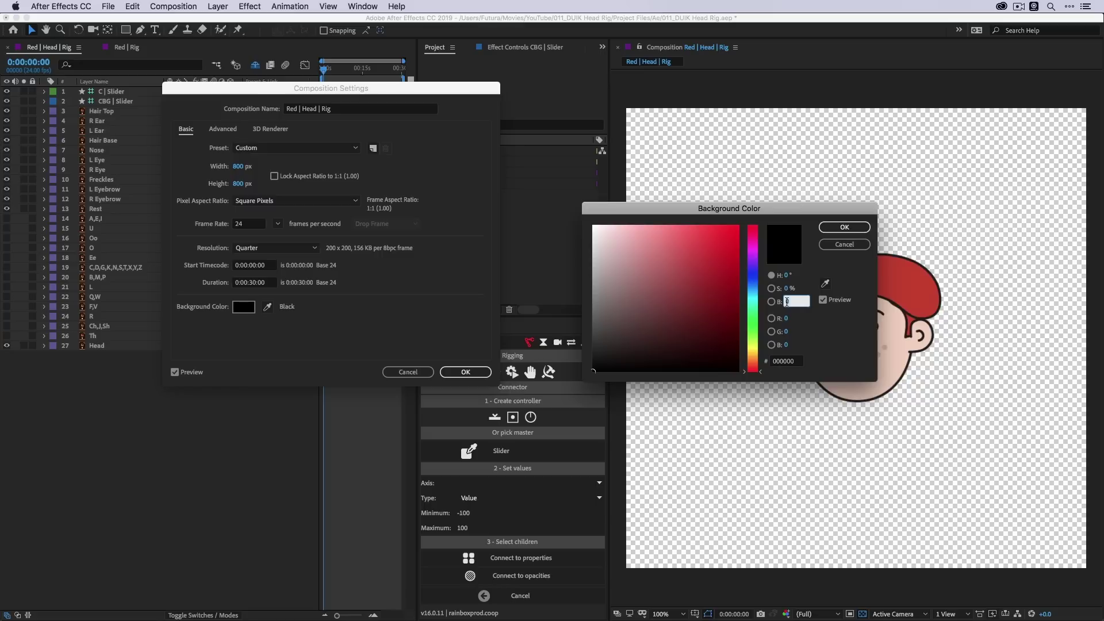
text(50)
click(845, 228)
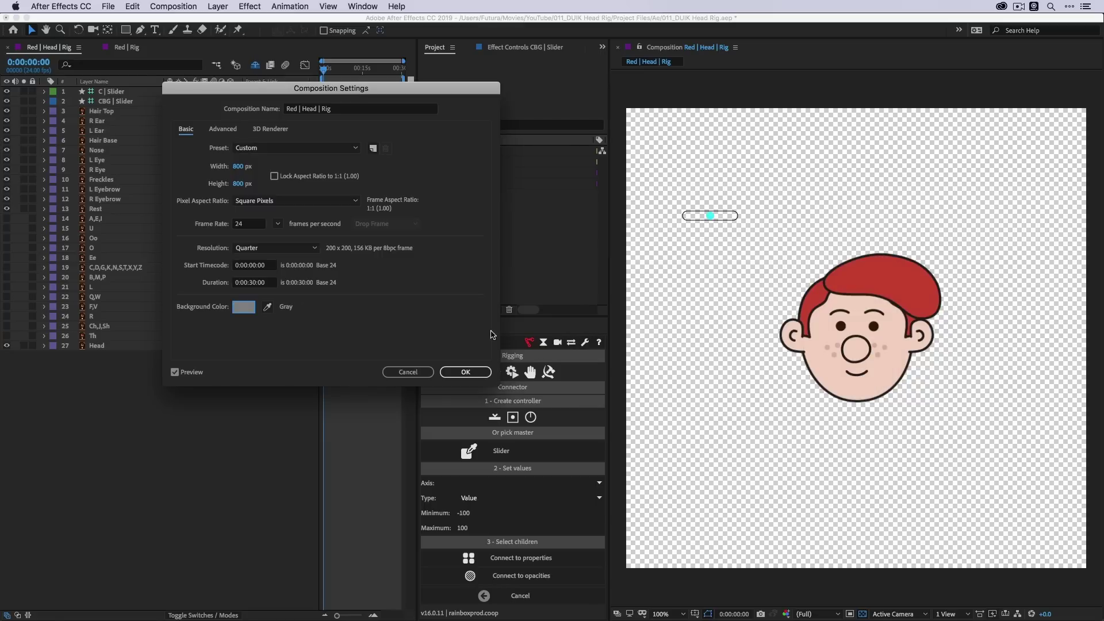
click(466, 372)
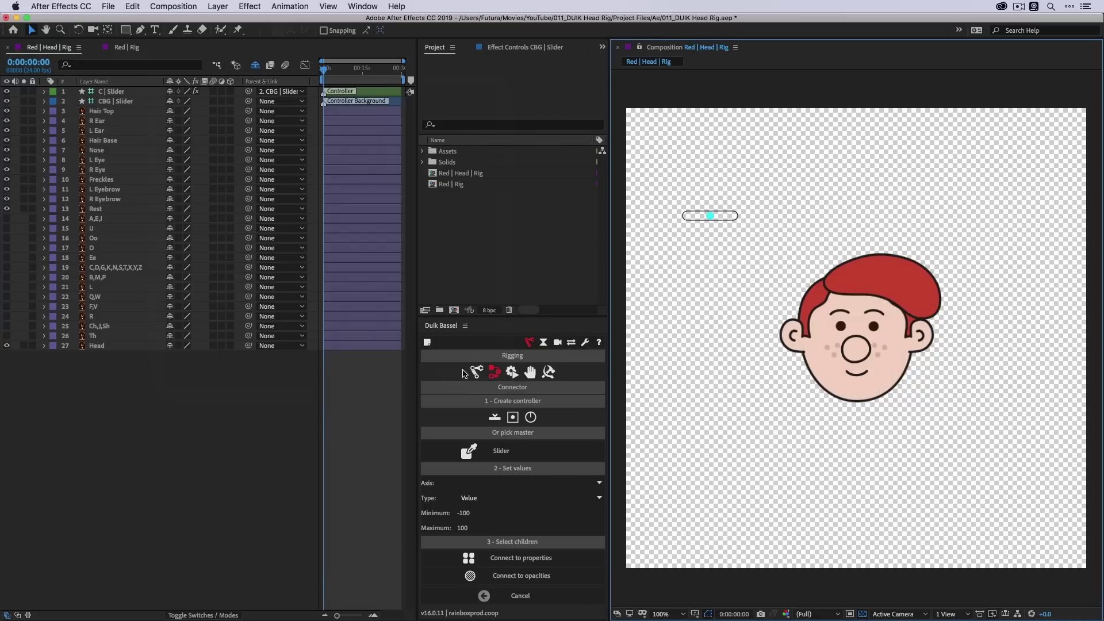
click(863, 615)
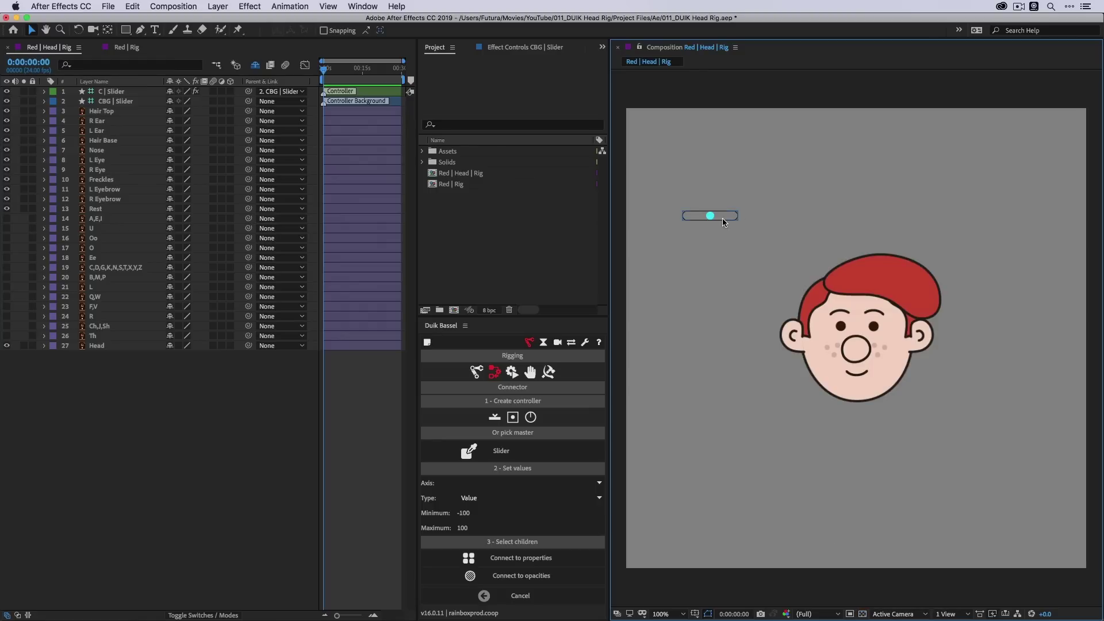
- Move the slider controller beside the head, try out its handle, and delete the controller with its background
drag(722, 220, 692, 343)
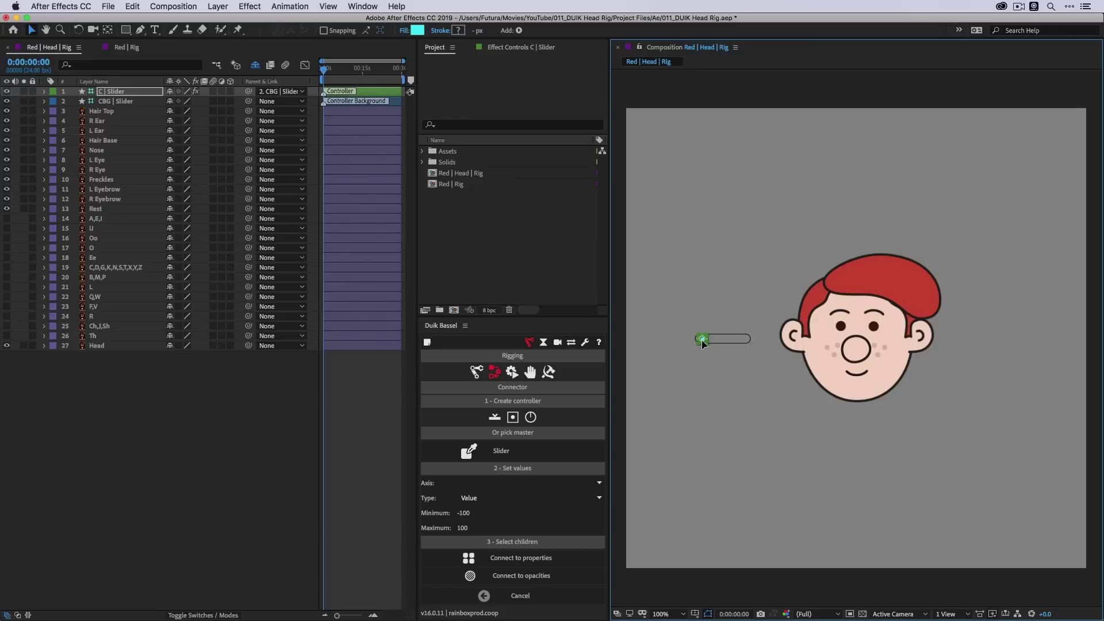
key(super+z)
drag(692, 281, 755, 364)
key(Delete)
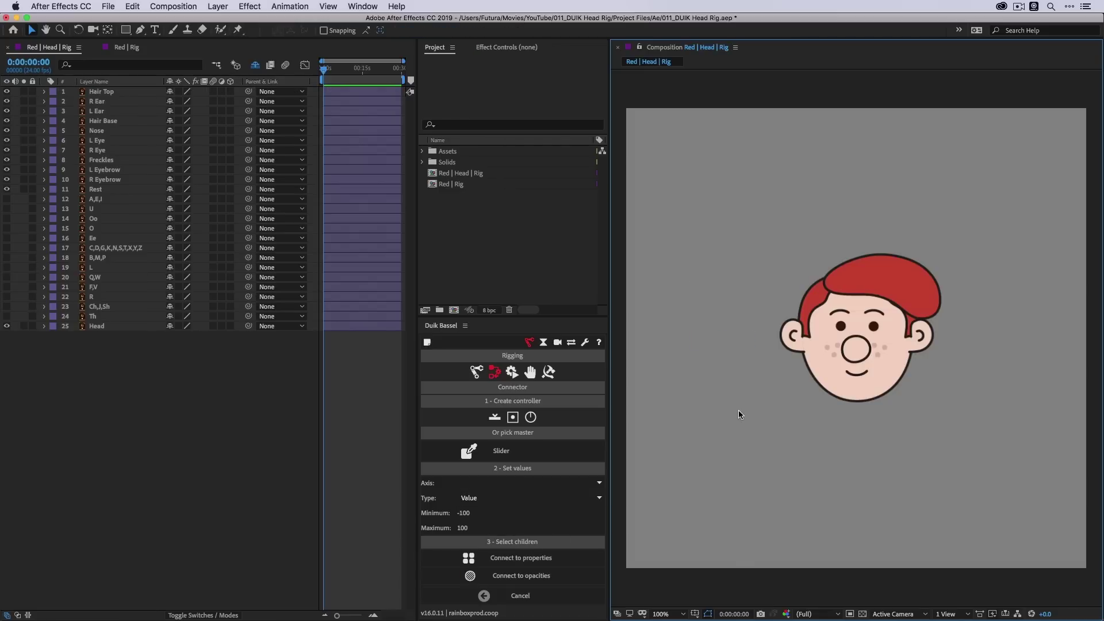
- Try out a 2D slider controller placed to the left of the head, and delete it with its background
click(514, 418)
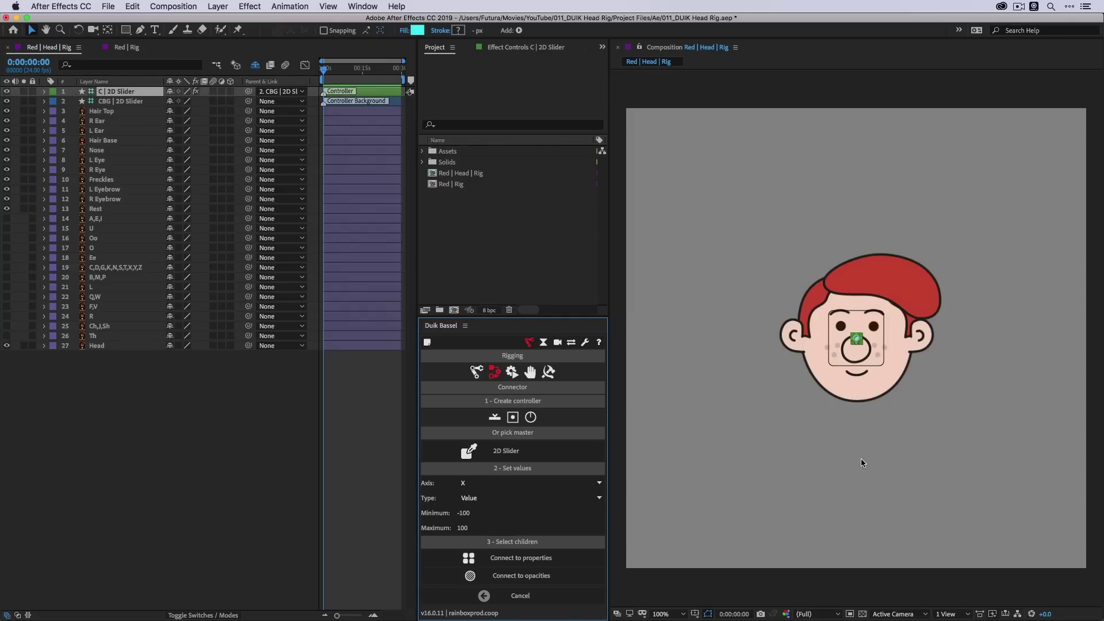
drag(879, 314, 716, 327)
click(711, 433)
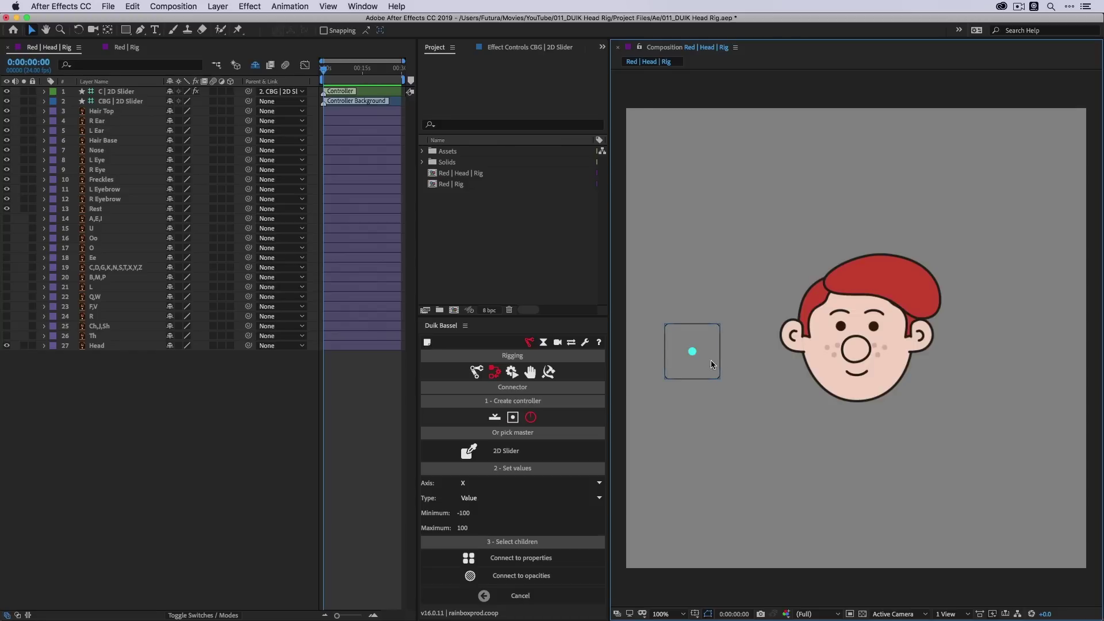
mouse_move(711, 360)
mouse_down()
mouse_move(720, 370)
mouse_move(684, 365)
mouse_move(708, 335)
mouse_move(706, 377)
mouse_move(701, 368)
mouse_up()
click(715, 421)
click(697, 353)
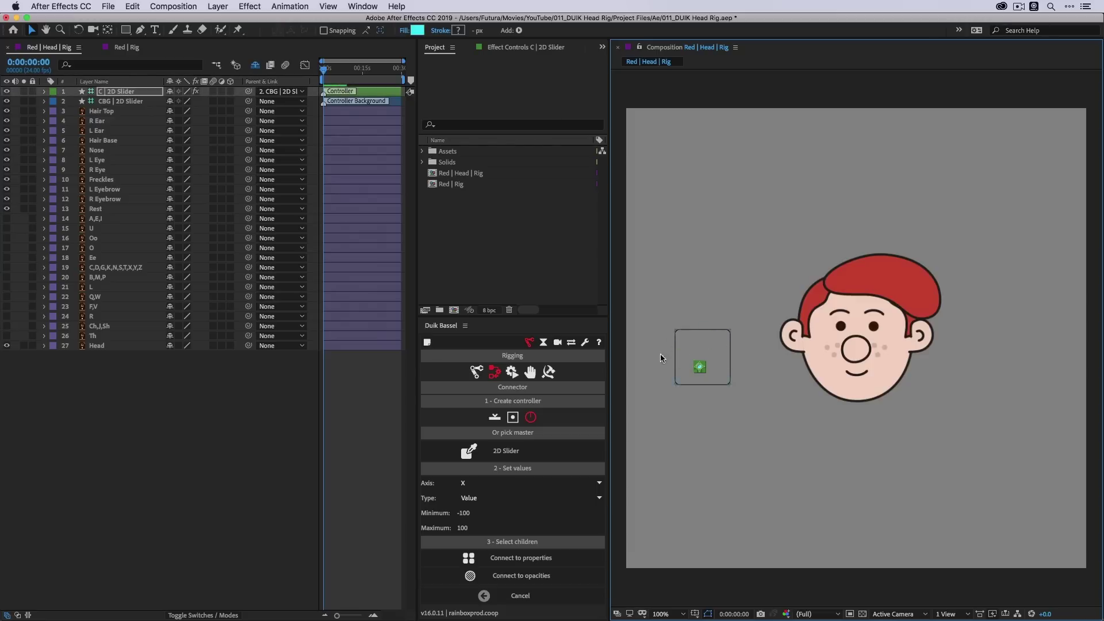
drag(656, 312, 748, 443)
key(Delete)
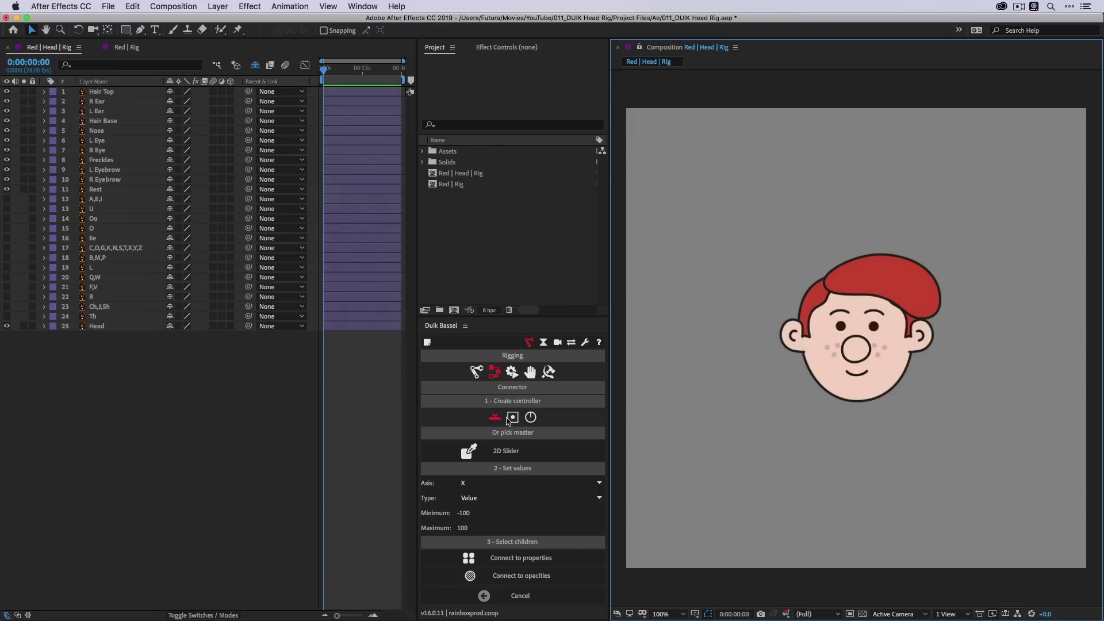
- Create an angle controller with the Connector and place it to the left of the head
click(531, 417)
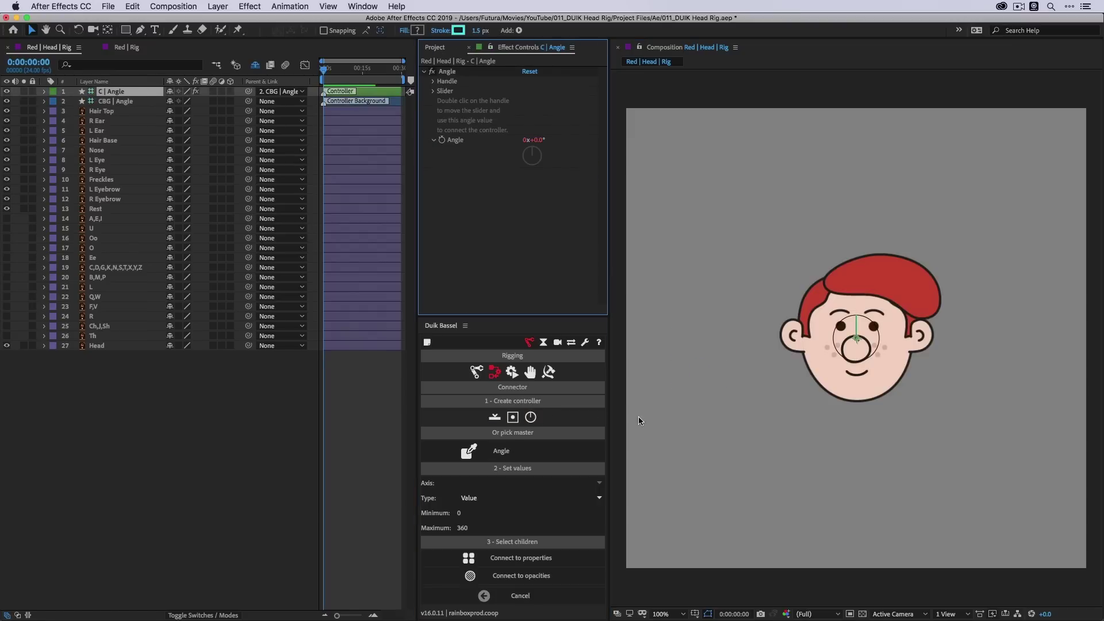
click(684, 396)
drag(665, 312, 701, 311)
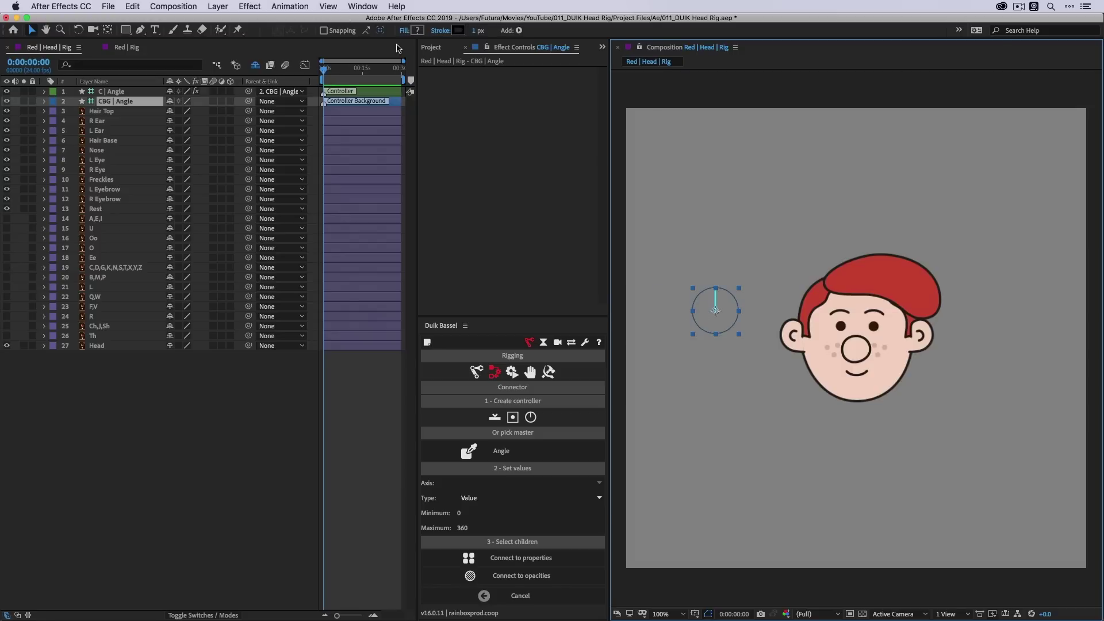
click(260, 7)
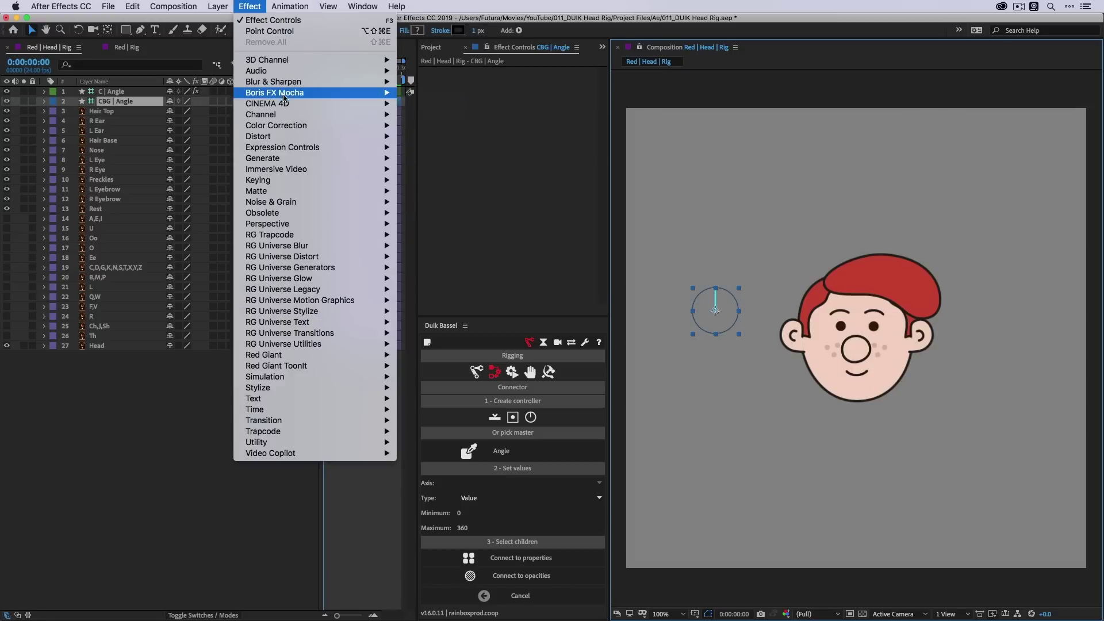
mouse_move(288, 148)
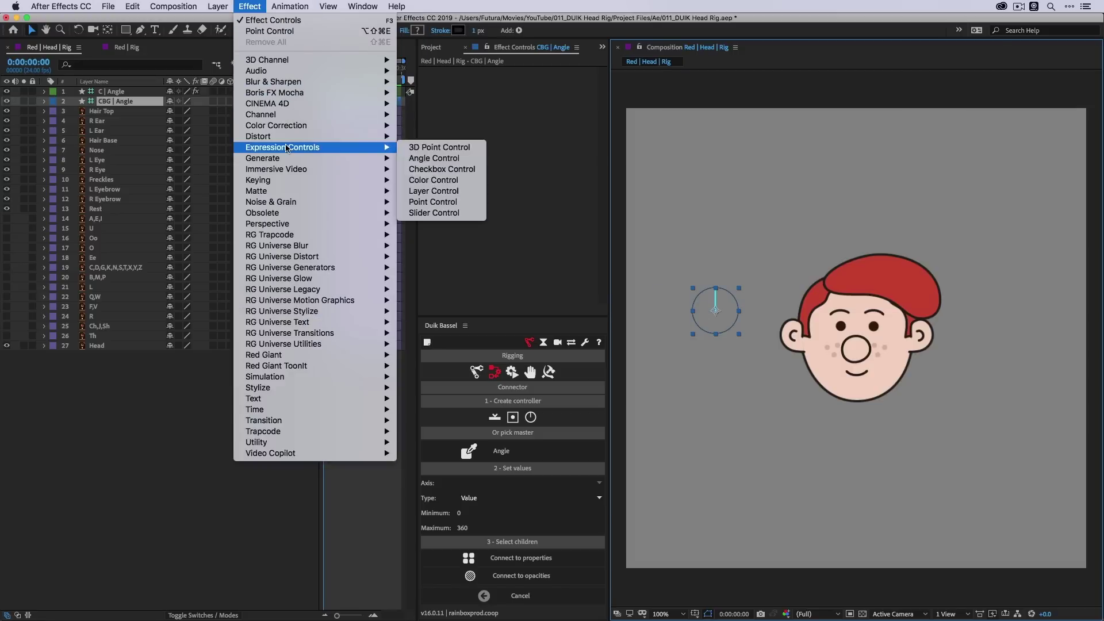
click(530, 184)
click(730, 360)
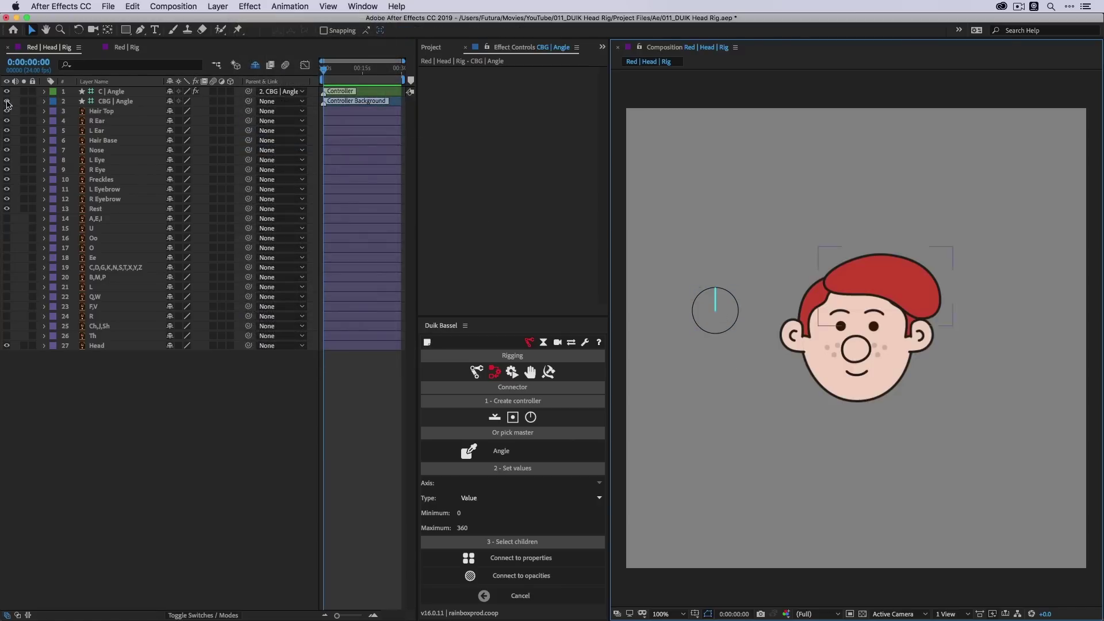
- Rotate the C | Angle layer to -123° and delete the angle controller with its background
click(100, 92)
key(r)
drag(181, 102, 99, 88)
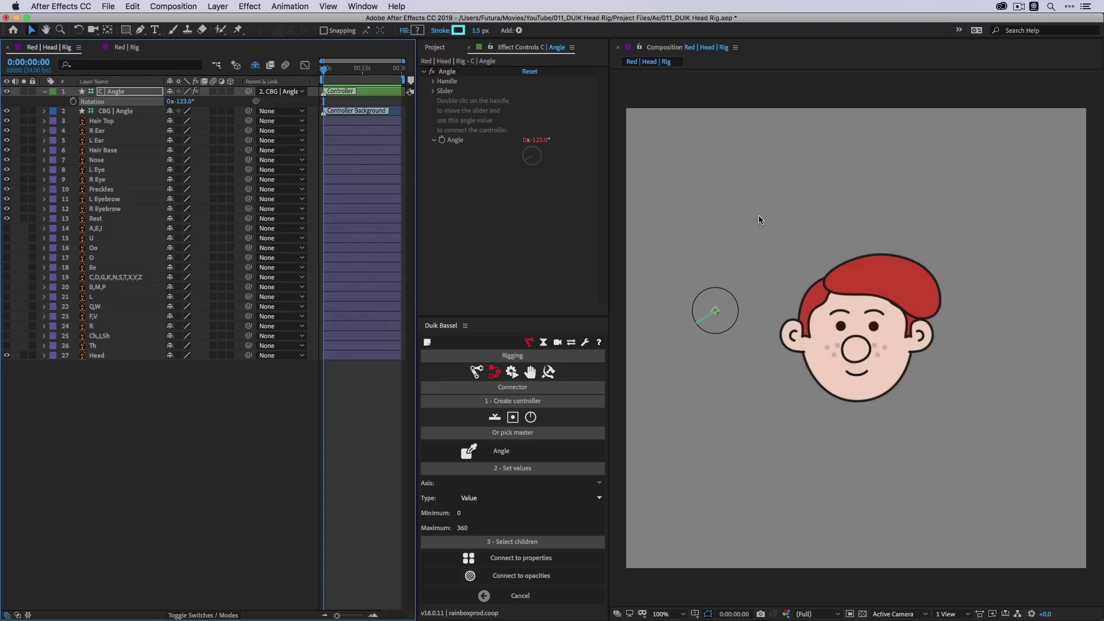
drag(660, 397, 757, 265)
key(Delete)
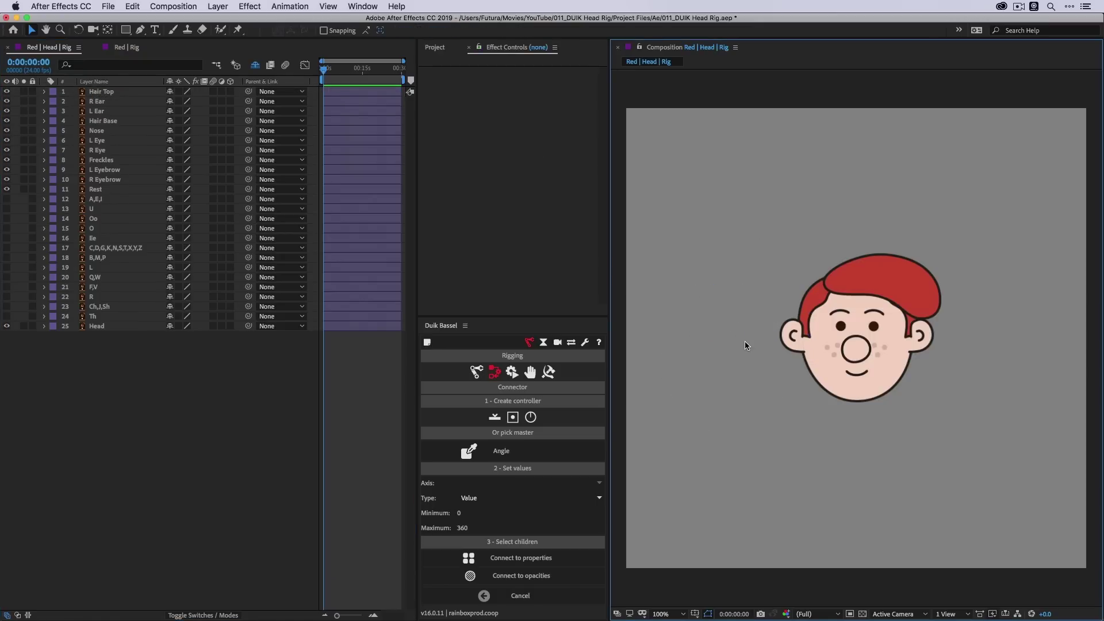
- Create a new 2D slider controller, move its background layer to the left of the head, and select the C | 2D Slider layer
click(513, 419)
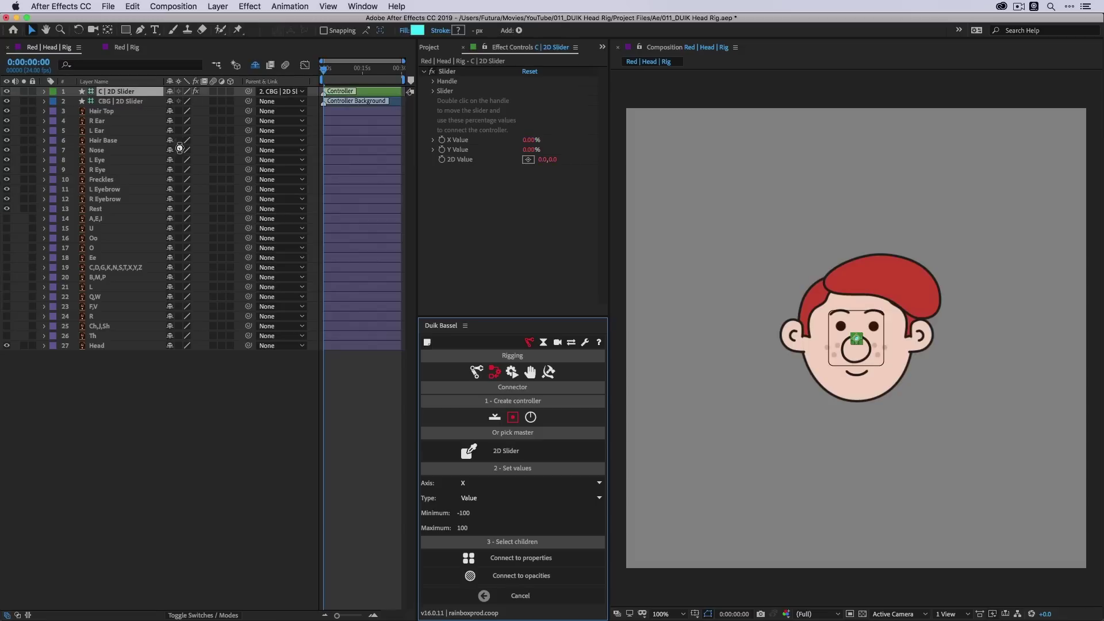
click(118, 101)
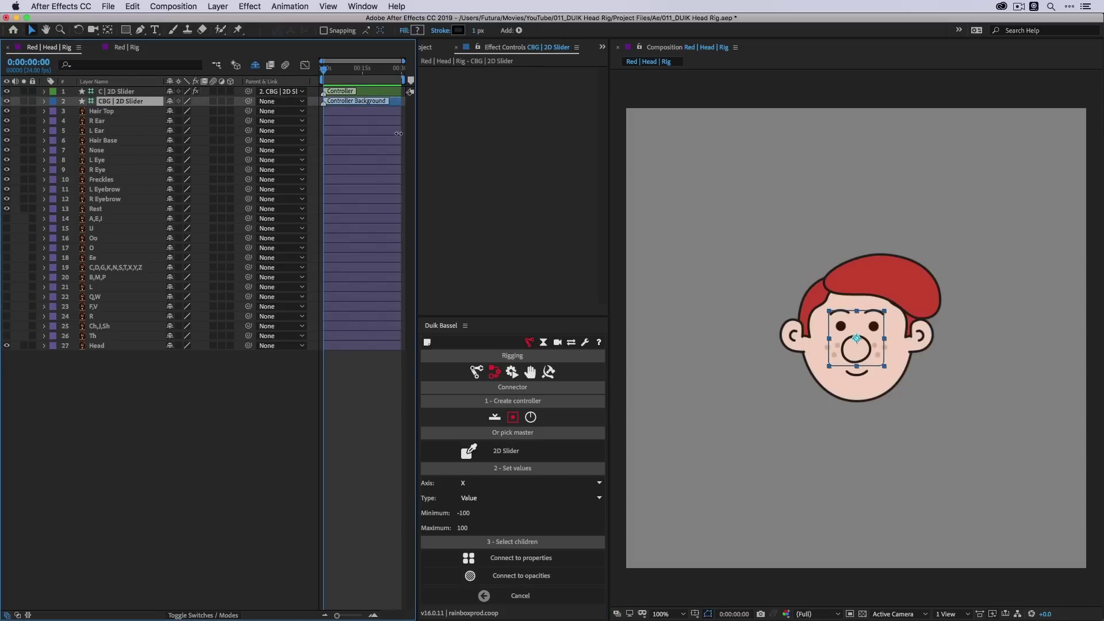
drag(866, 332, 712, 331)
key(Return)
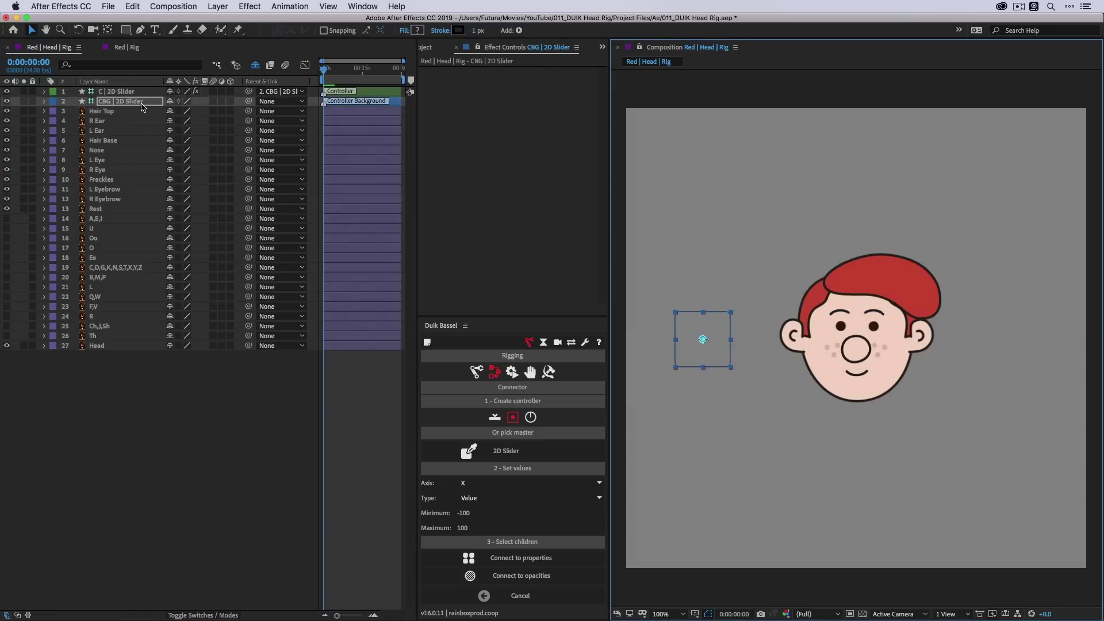
click(99, 92)
click(101, 102)
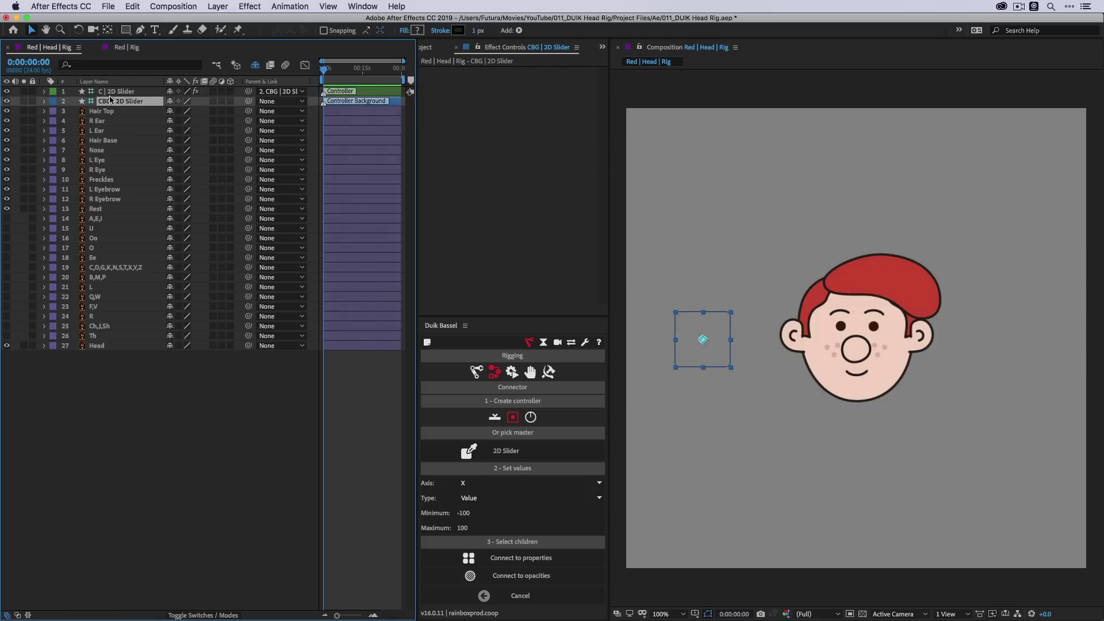
click(109, 93)
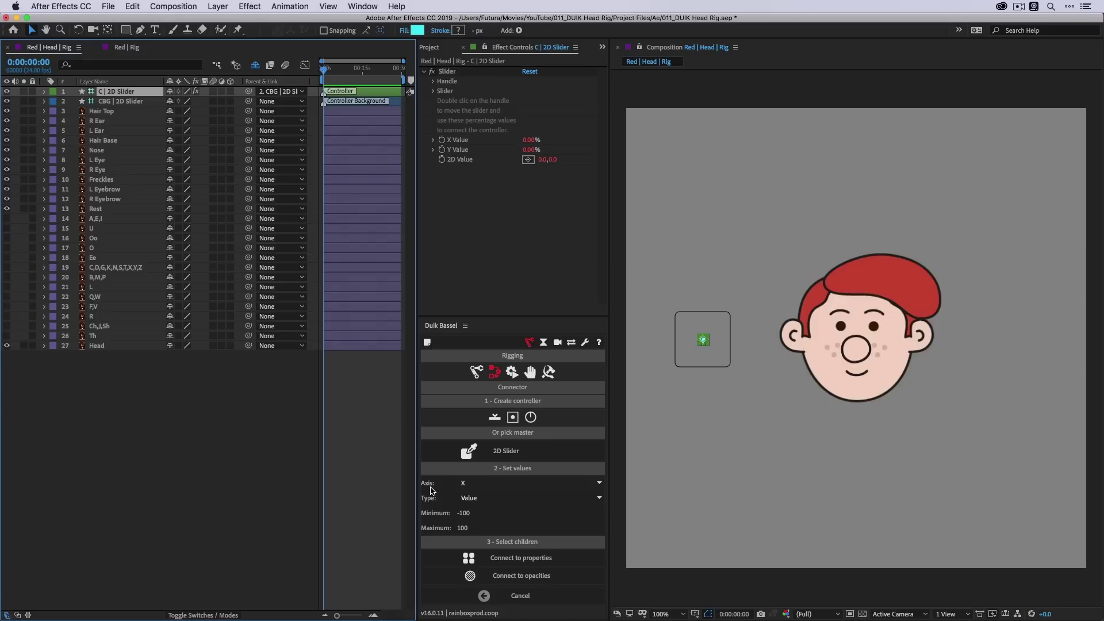
- Review the Connector's value settings for the 2D slider, keeping axis X, type Value, minimum -100 and maximum 100
click(487, 487)
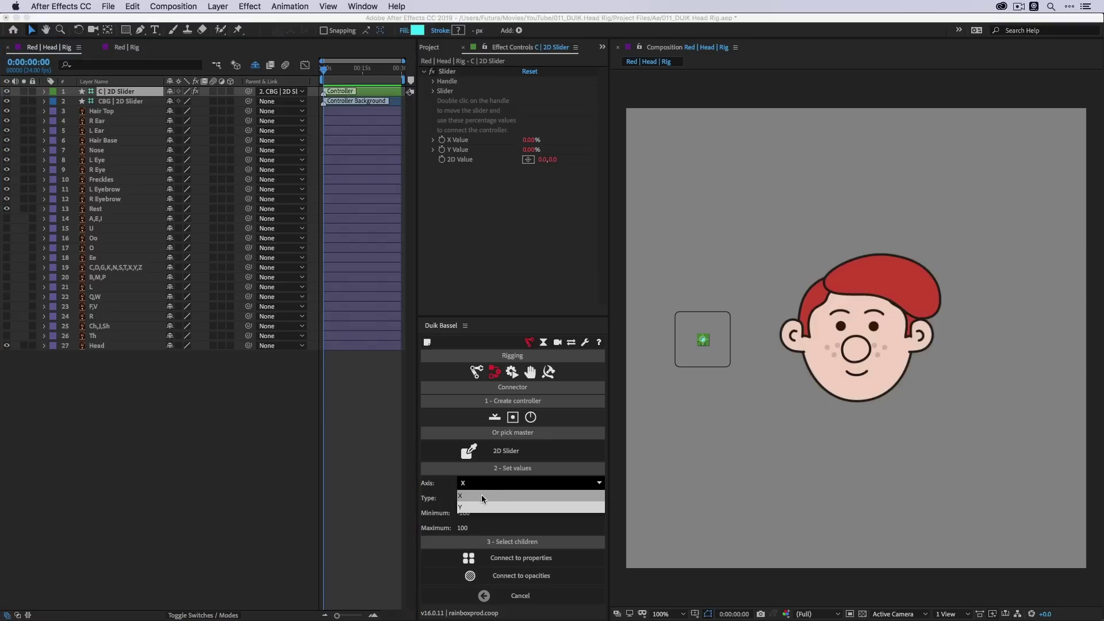
click(479, 487)
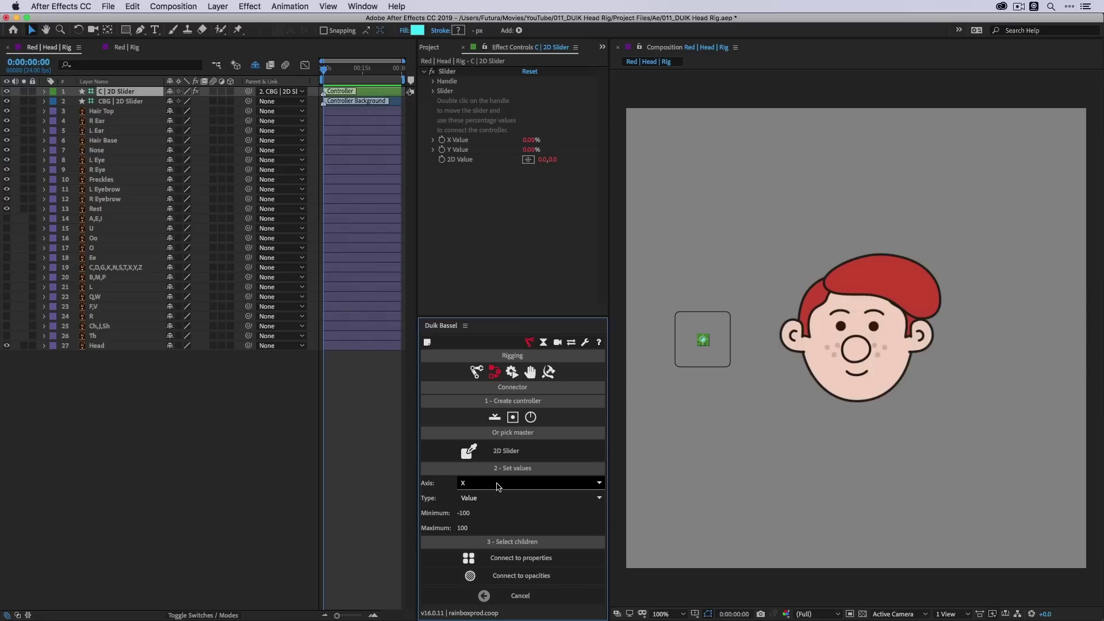
click(468, 498)
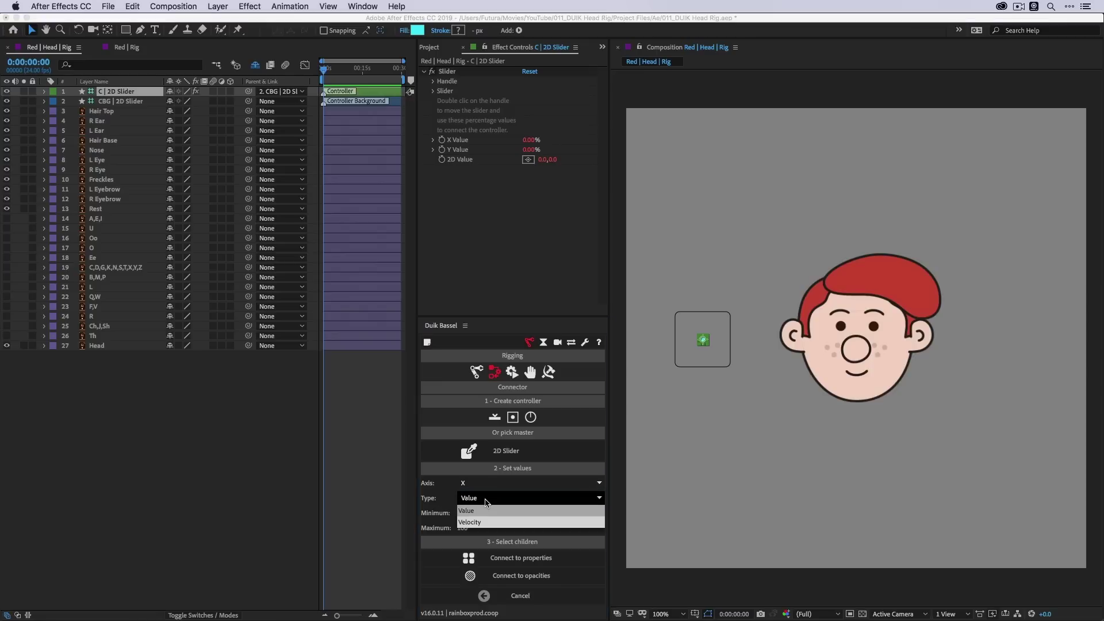
click(483, 511)
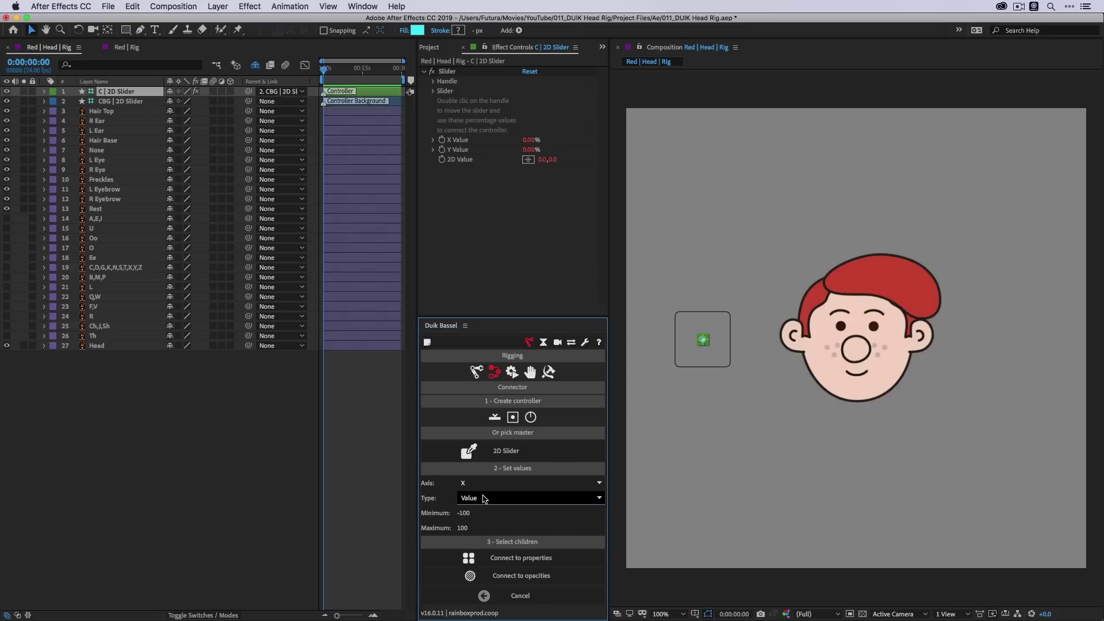
click(463, 517)
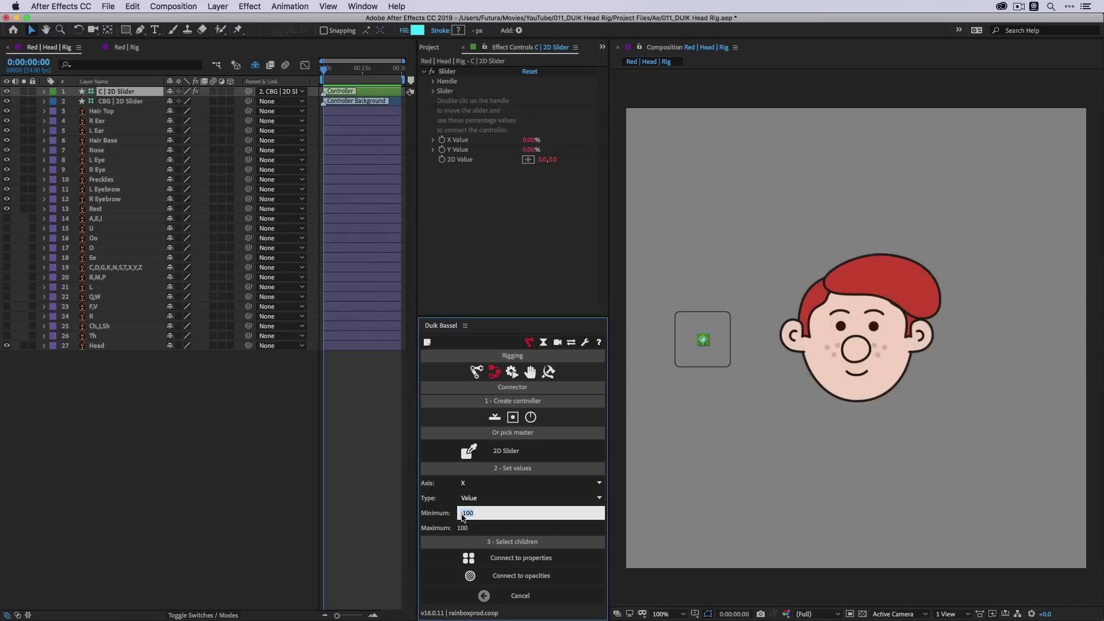
click(462, 528)
key(Return)
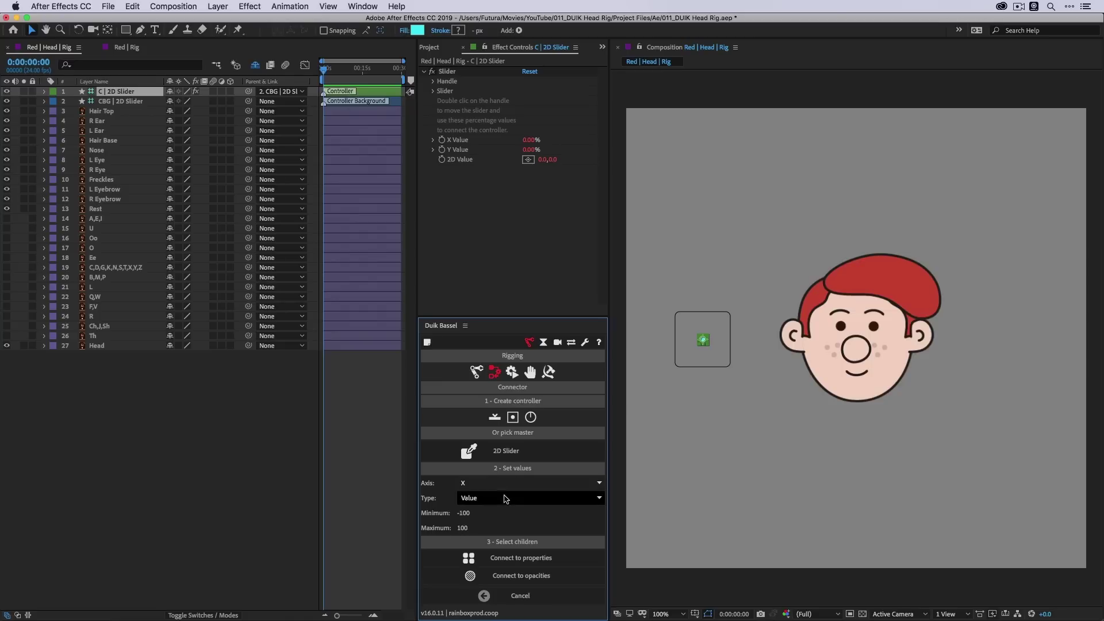
- Select the Head layer and hide the layers from Hair Top down to Rest, leaving the head shape and slider visible
click(720, 433)
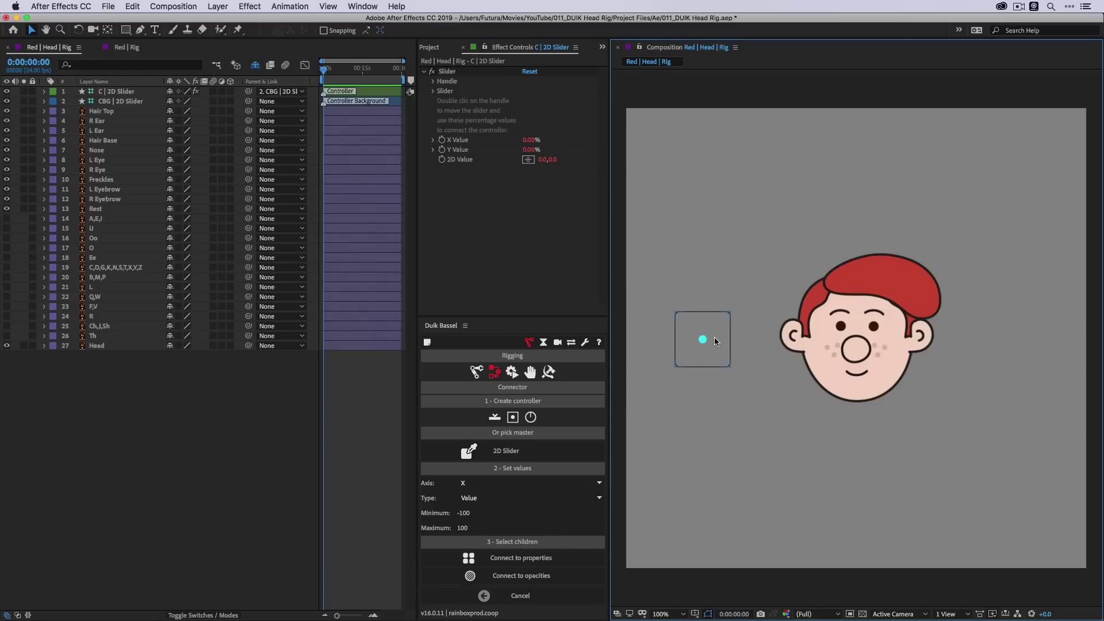
click(884, 401)
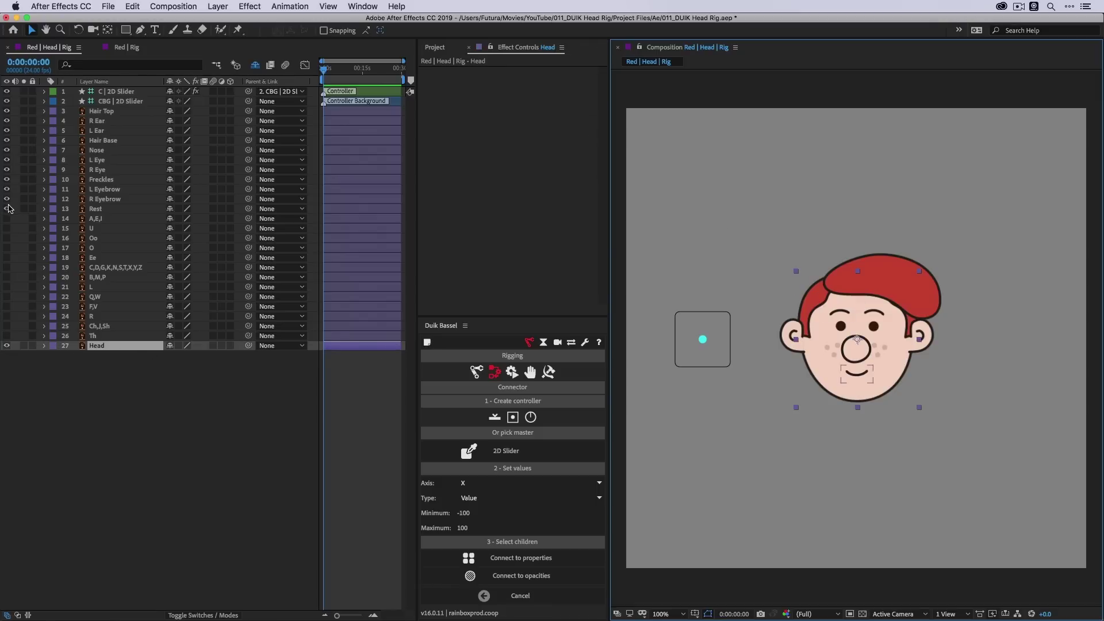
drag(6, 199, 7, 111)
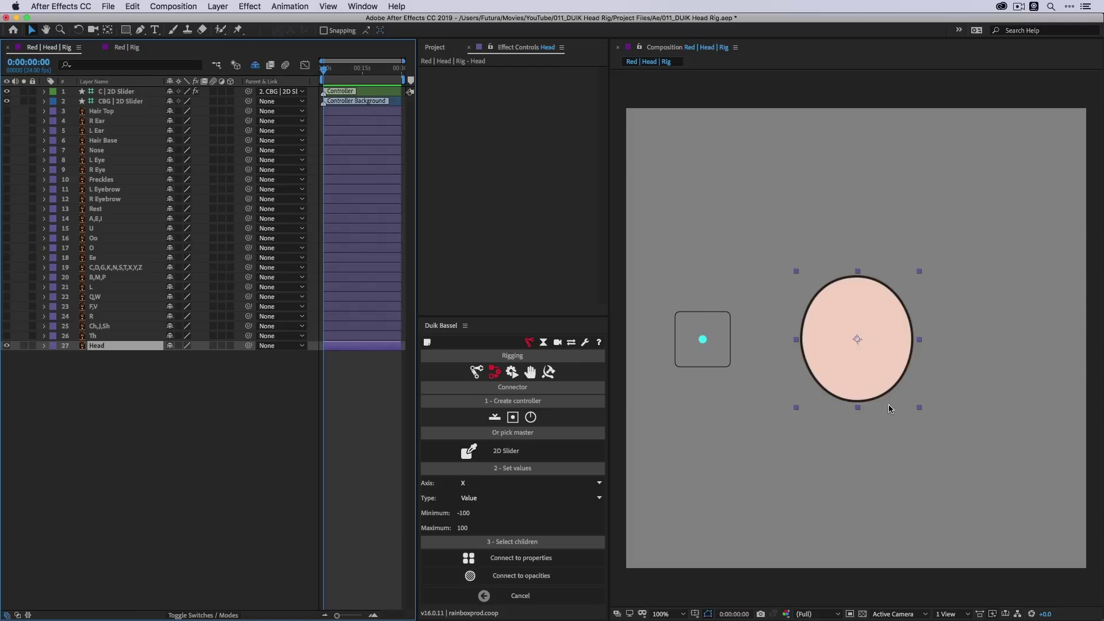
- Reveal the Head layer's Position and start keyframing it at frame 0
scroll(840, 310, up, 1)
scroll(840, 312, down, 2)
scroll(840, 312, up, 1)
key(p)
click(73, 356)
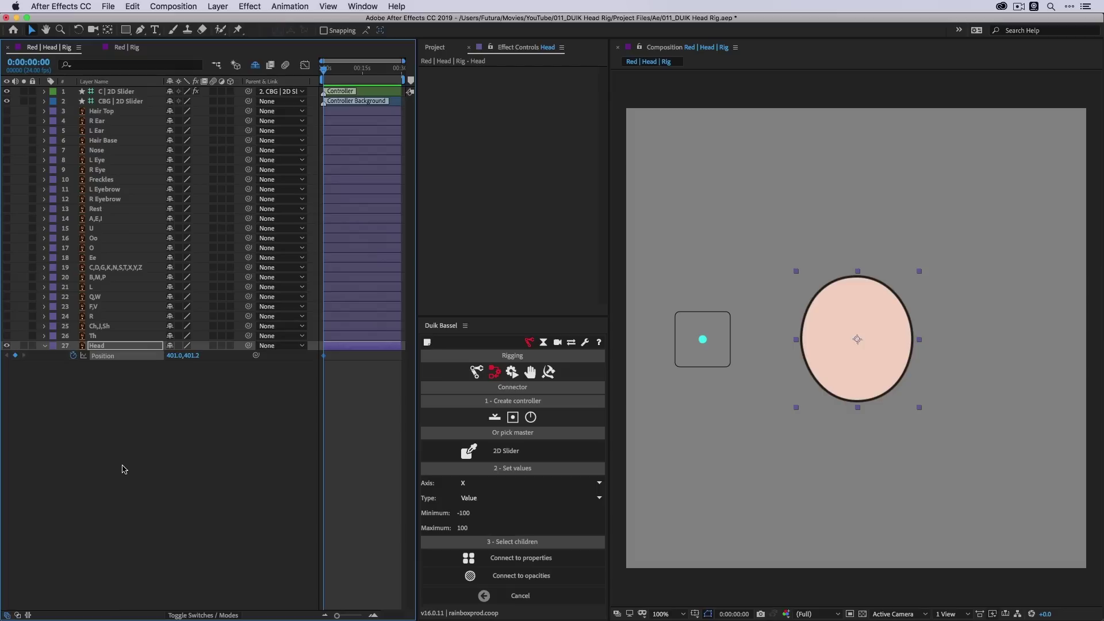
- Add unchanged Position keyframes for the Head layer at frames 1 and 2, with the timeline magnified around them
key(equal)
key(equal)
key(equal)
key(equal)
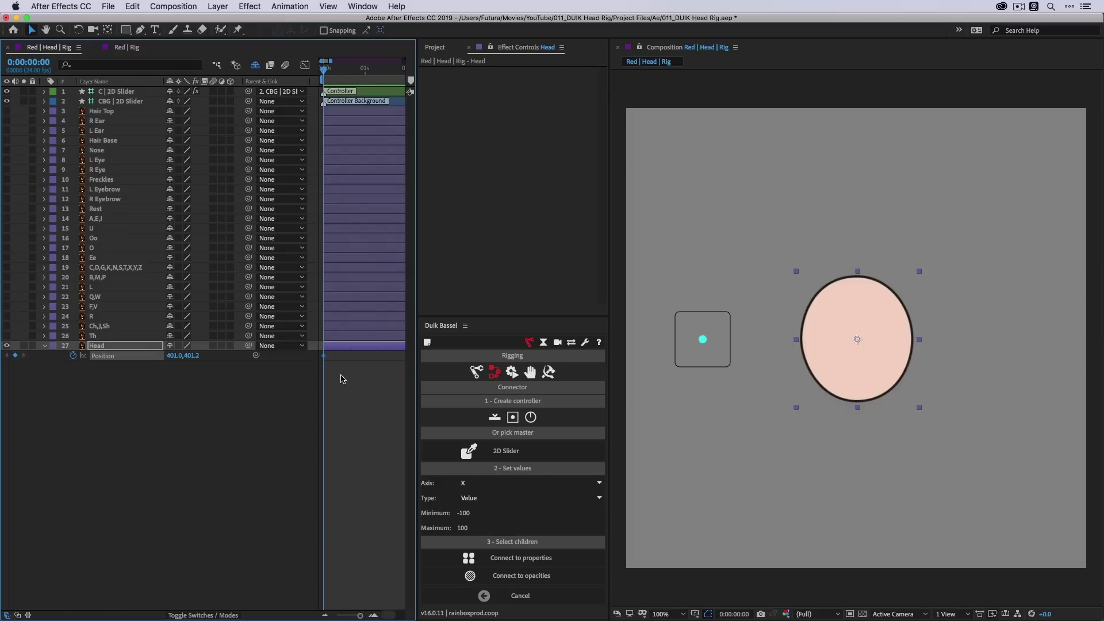
key(equal)
key(Page_Down)
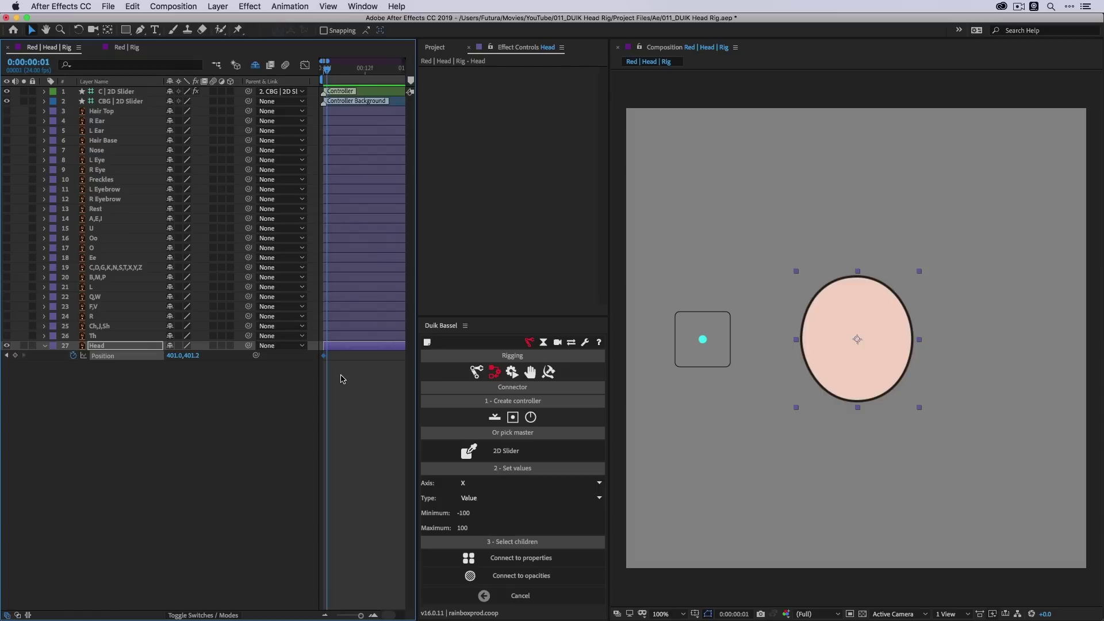
click(15, 355)
key(Page_Down)
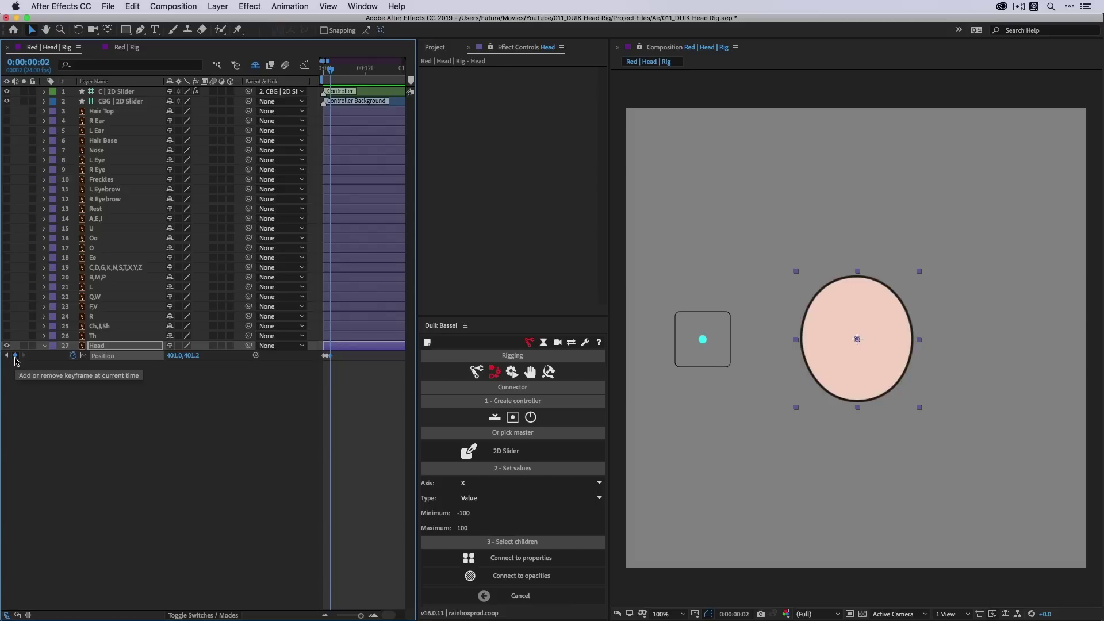
key(equal)
key(equal)
key(equal)
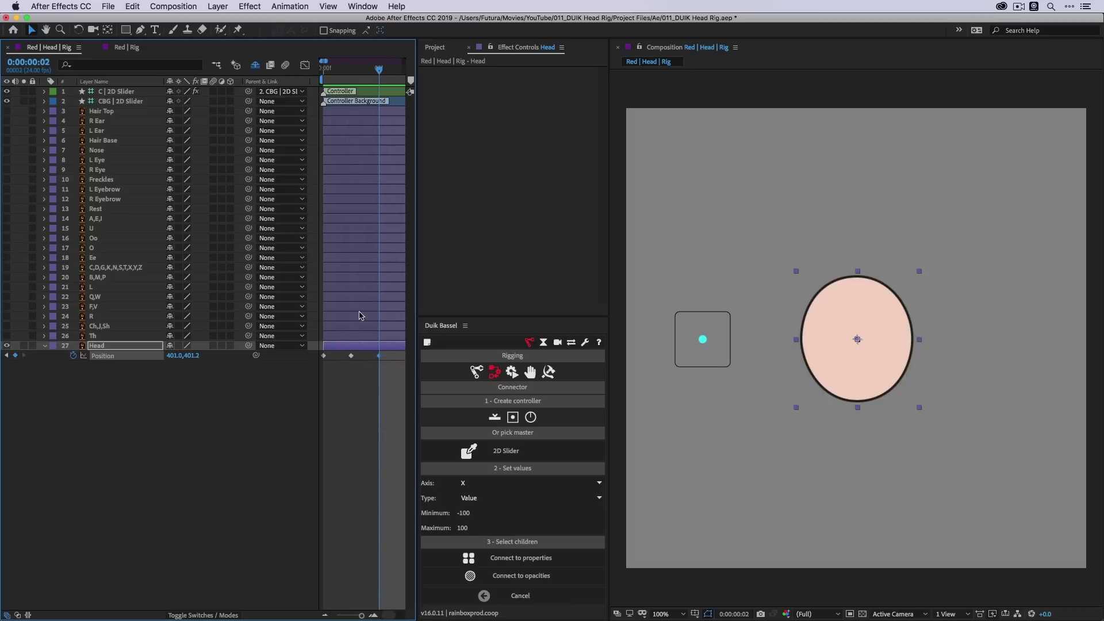
key(minus)
key(minus)
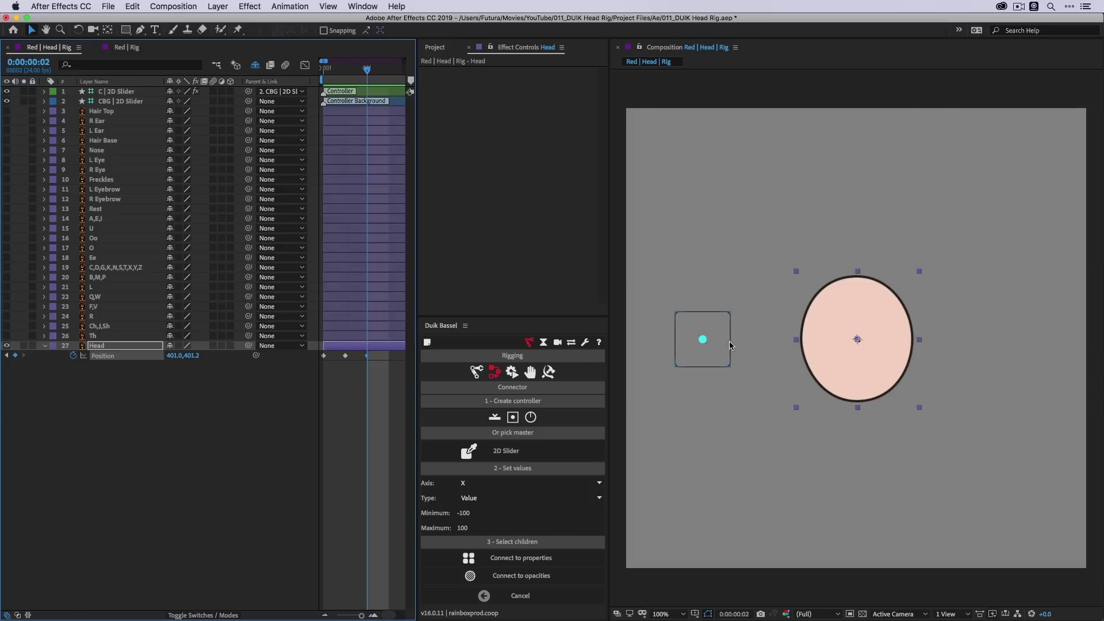
- Compare the 2D slider's center and side edges with the Head layer's three Position keyframes
scroll(691, 344, up, 2)
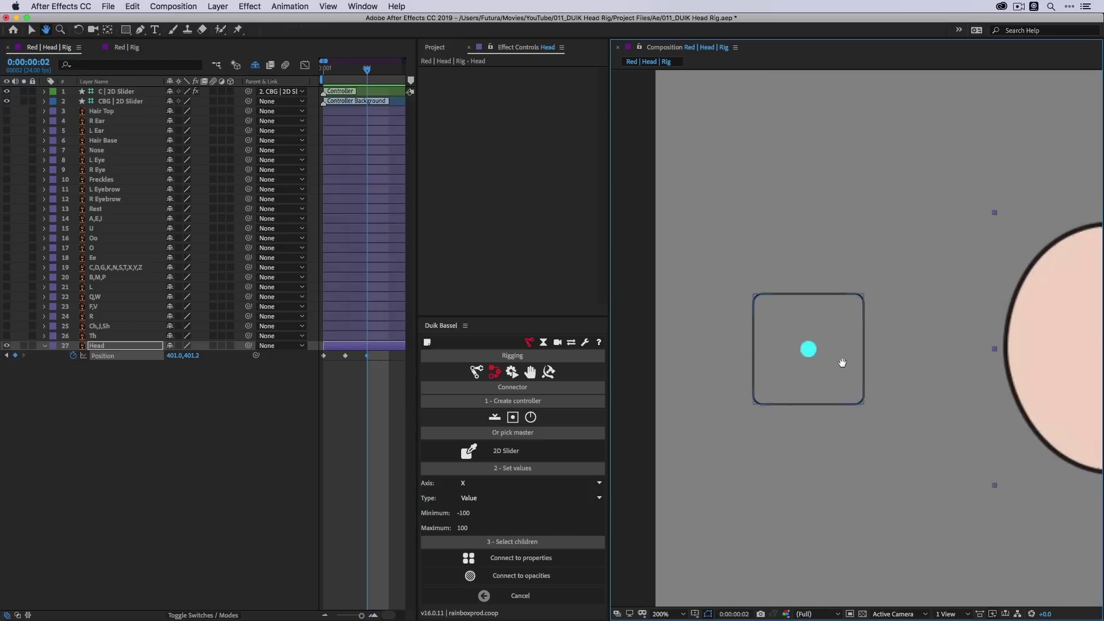
drag(781, 362, 781, 362)
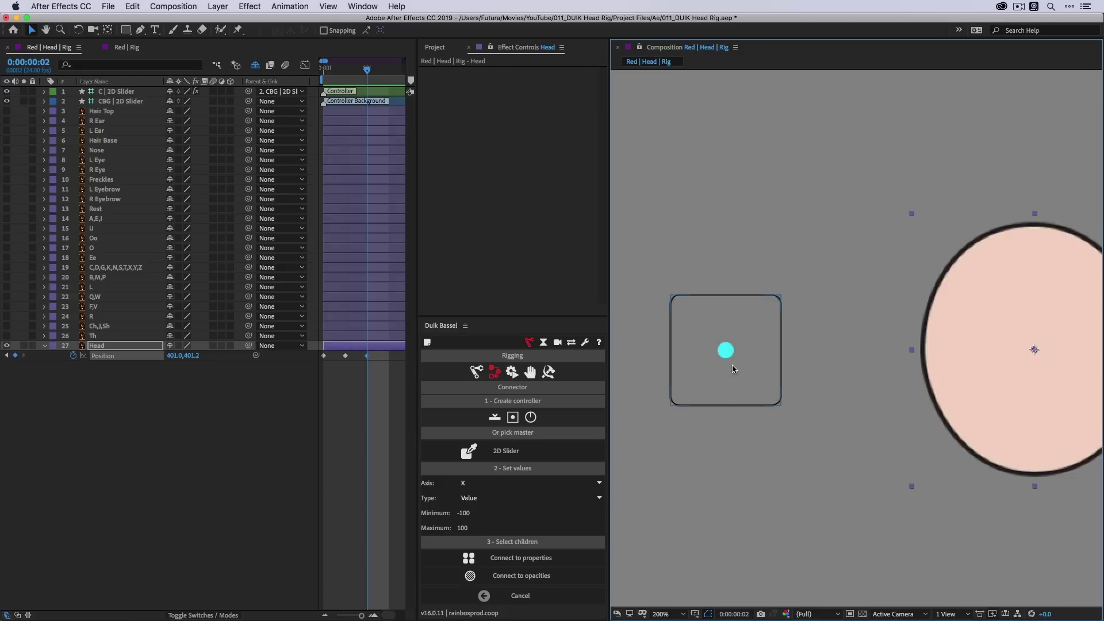
click(346, 355)
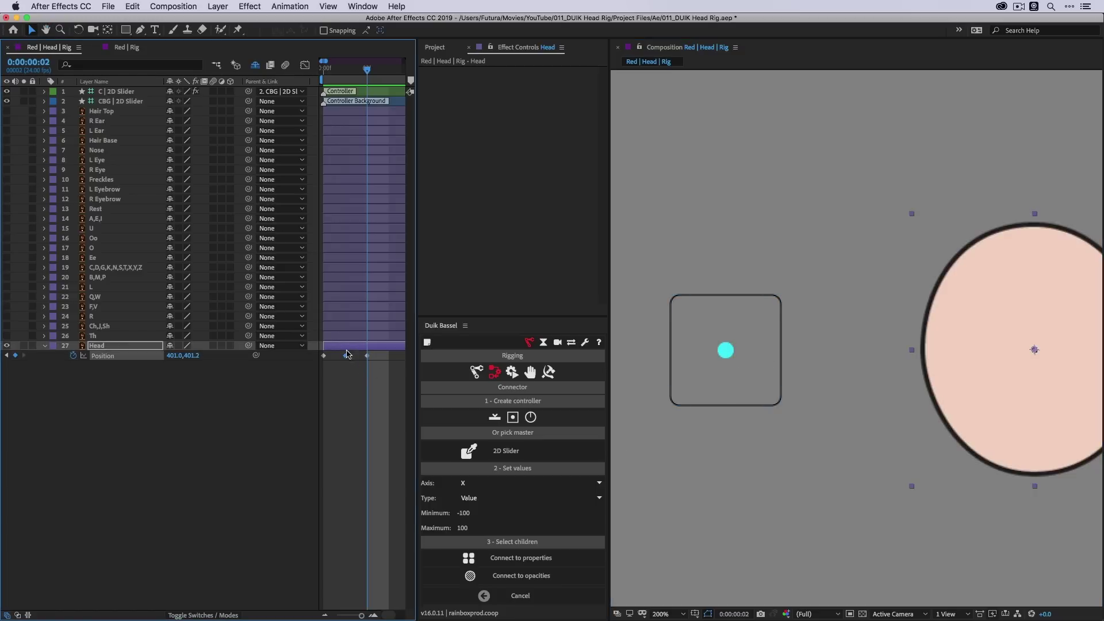
click(728, 352)
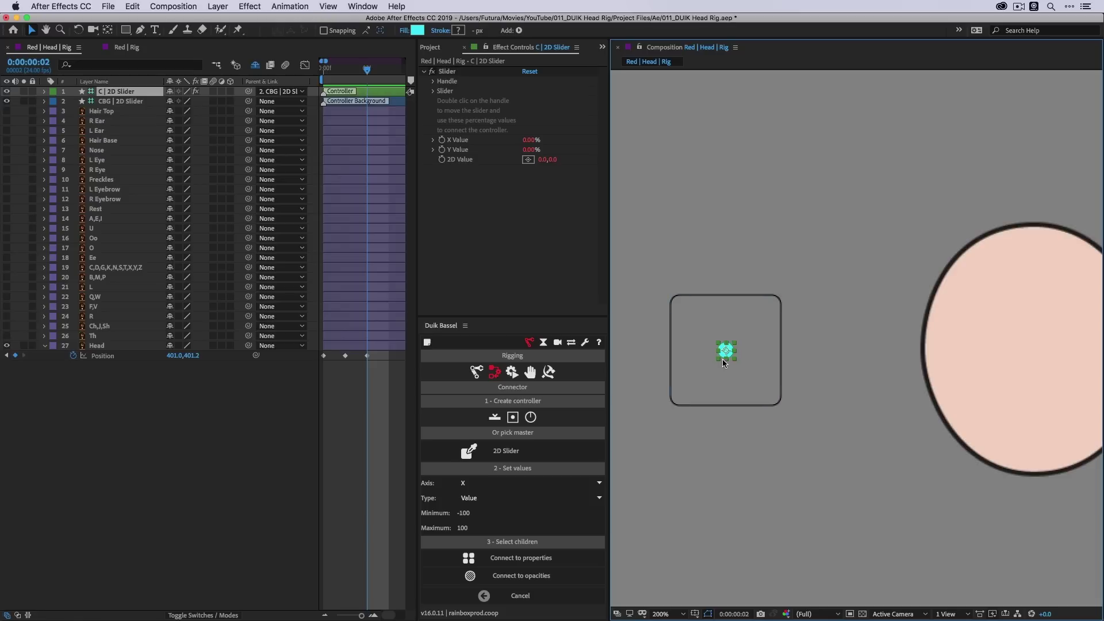
click(324, 355)
click(673, 355)
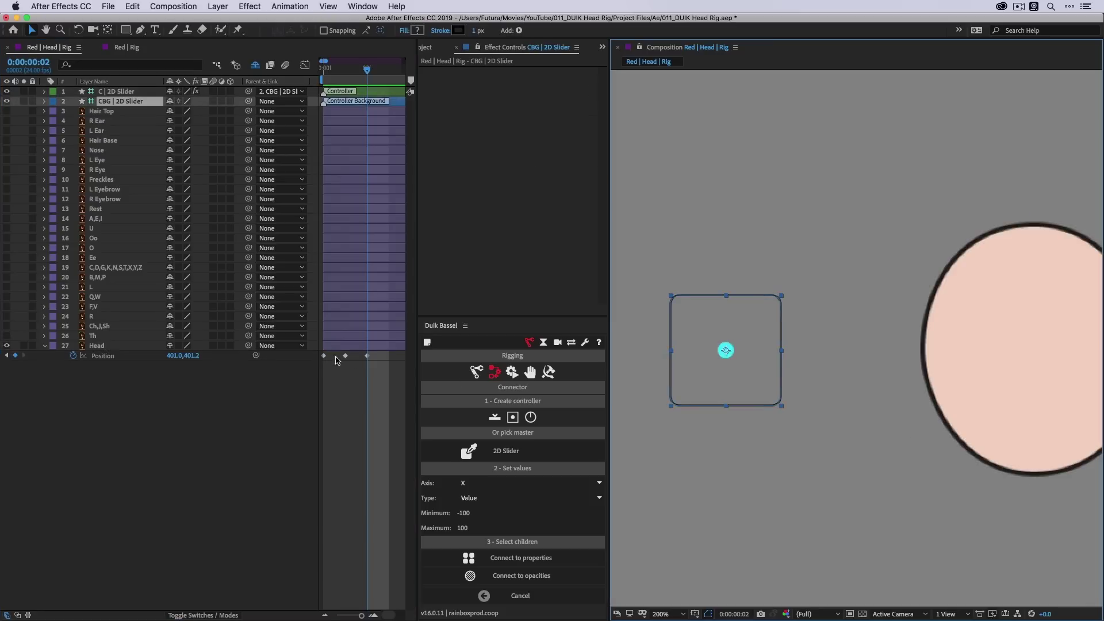
click(368, 356)
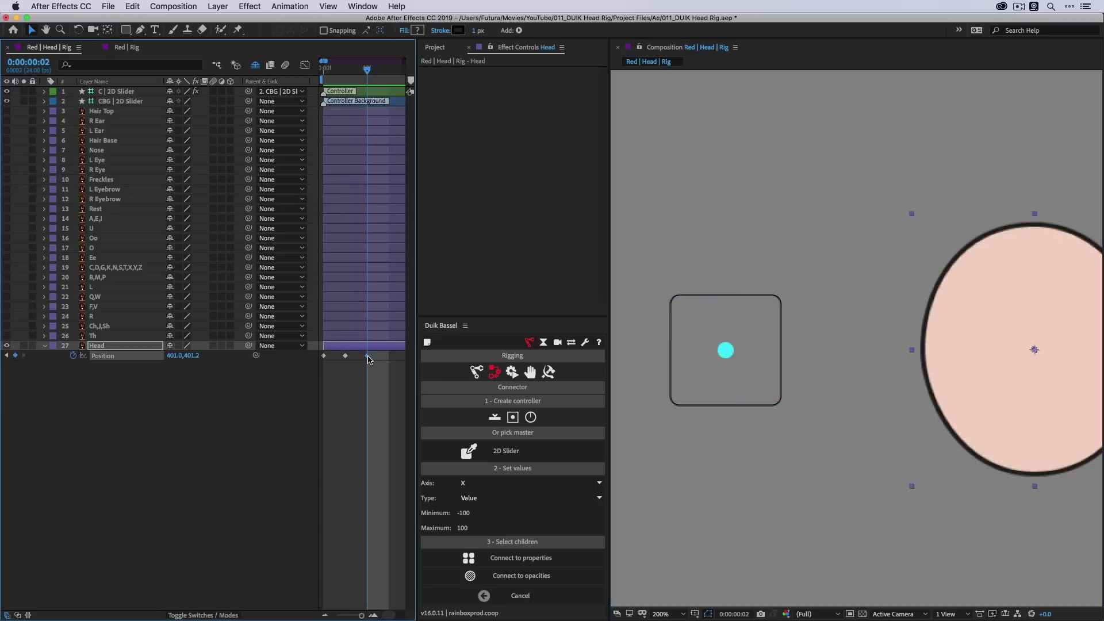
click(779, 345)
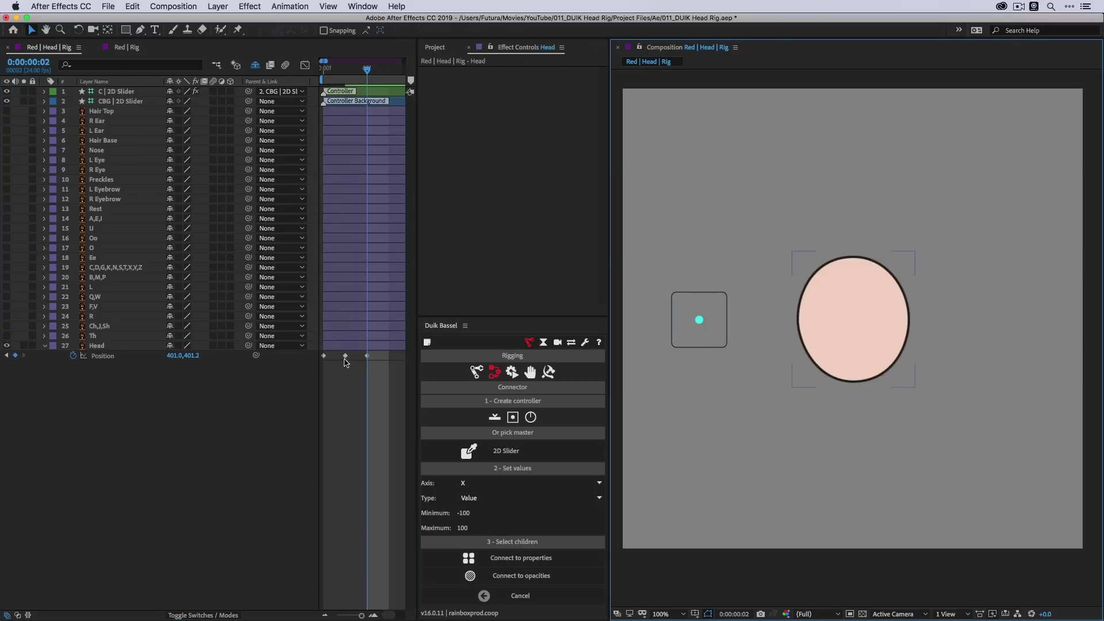
- Move the head horizontally left to about X 285 at frame 0 and right to about X 543 at frame 2
click(349, 359)
click(347, 83)
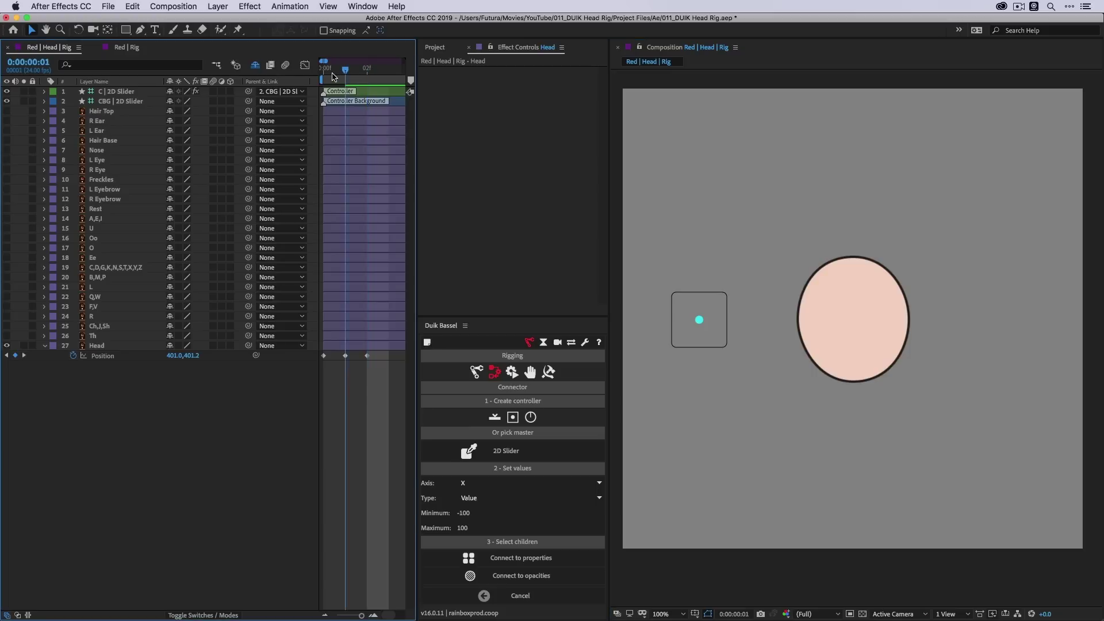
key(Home)
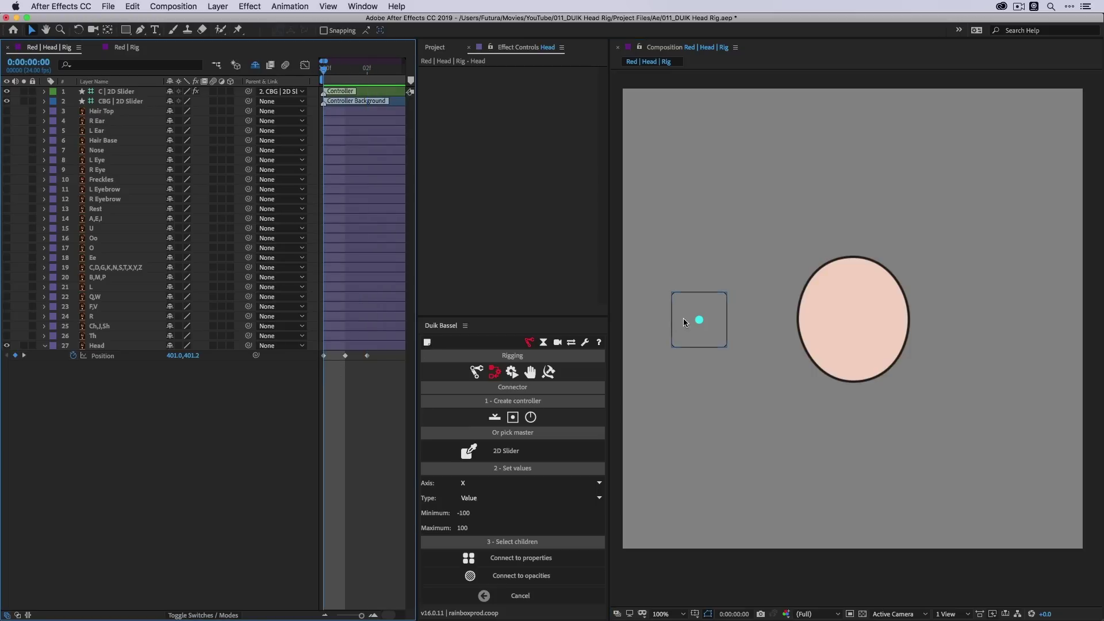
drag(878, 330, 815, 330)
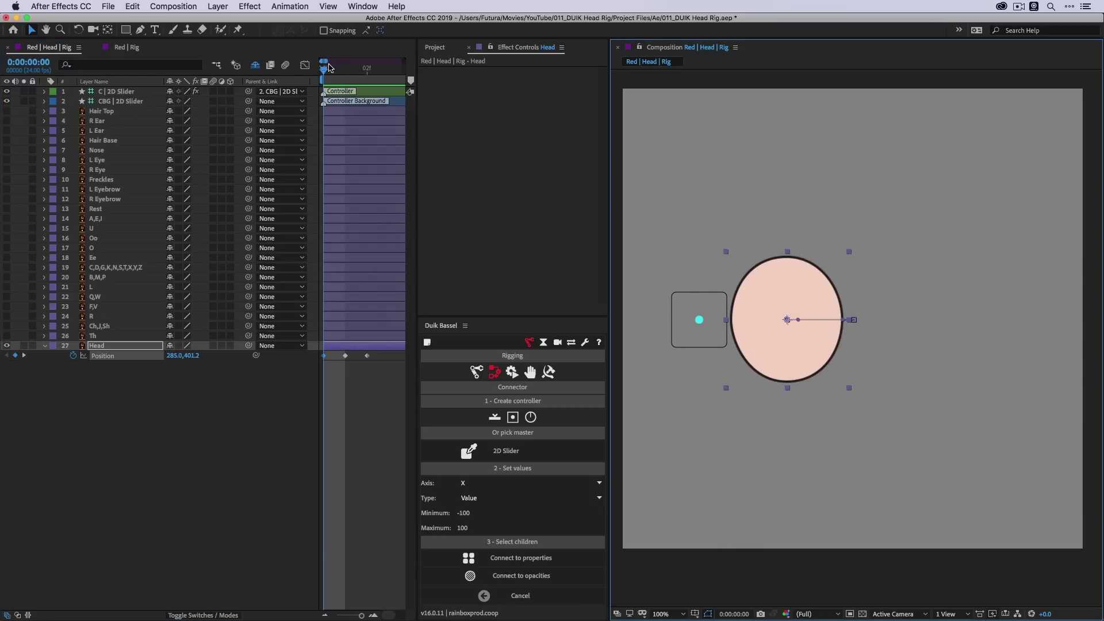
drag(326, 68, 367, 68)
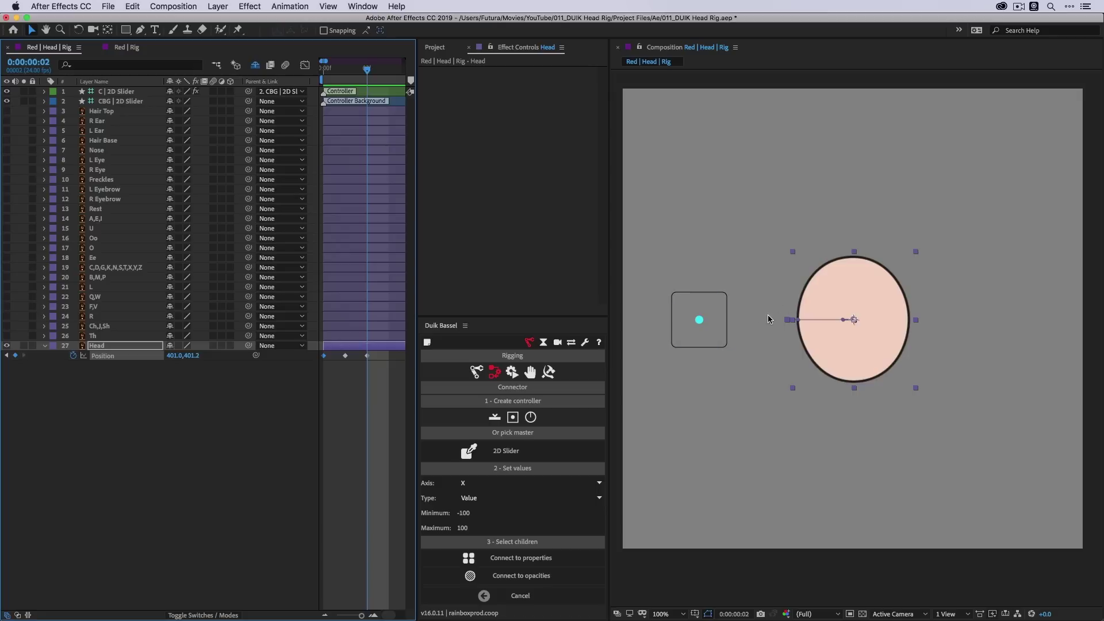
drag(849, 362, 927, 361)
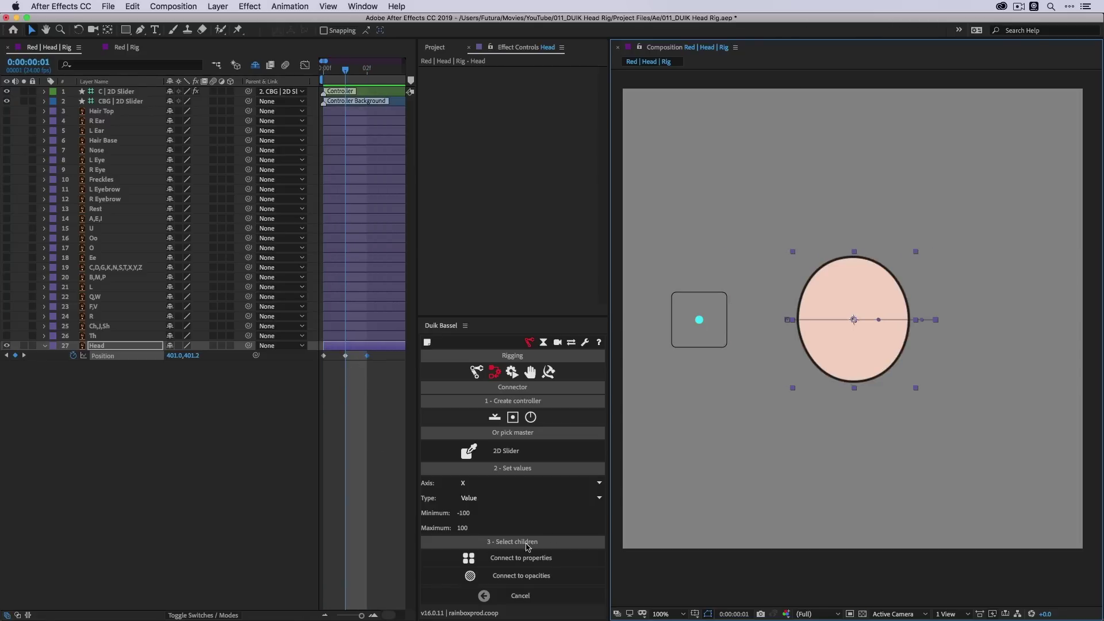
- Connect the Head layer's Position to the 2D slider's X axis and test it by moving the slider handle left
click(100, 357)
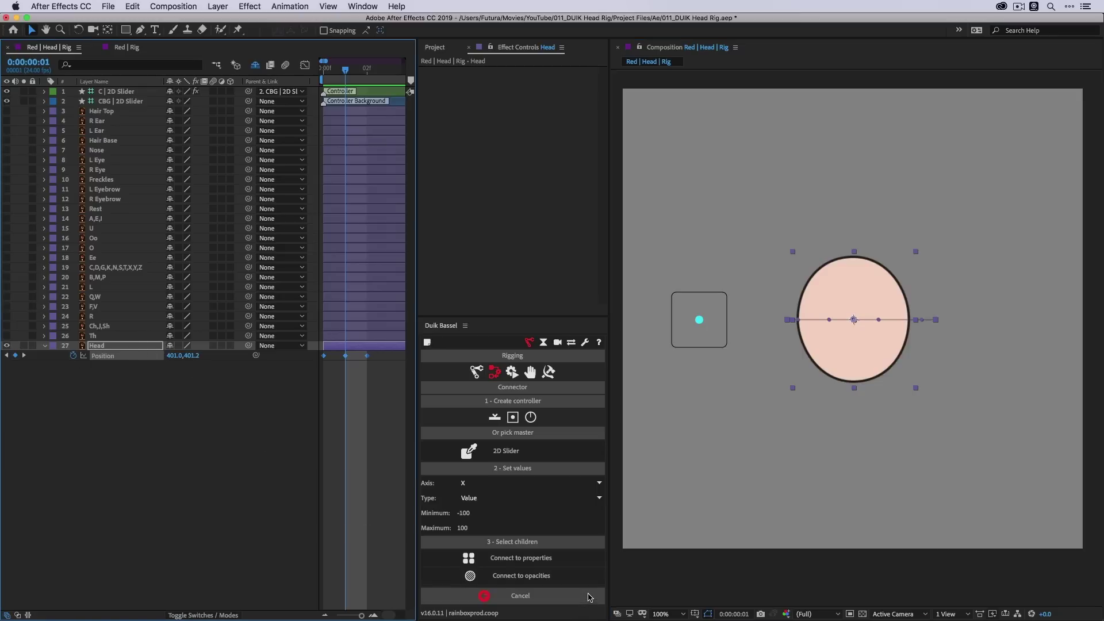
click(517, 558)
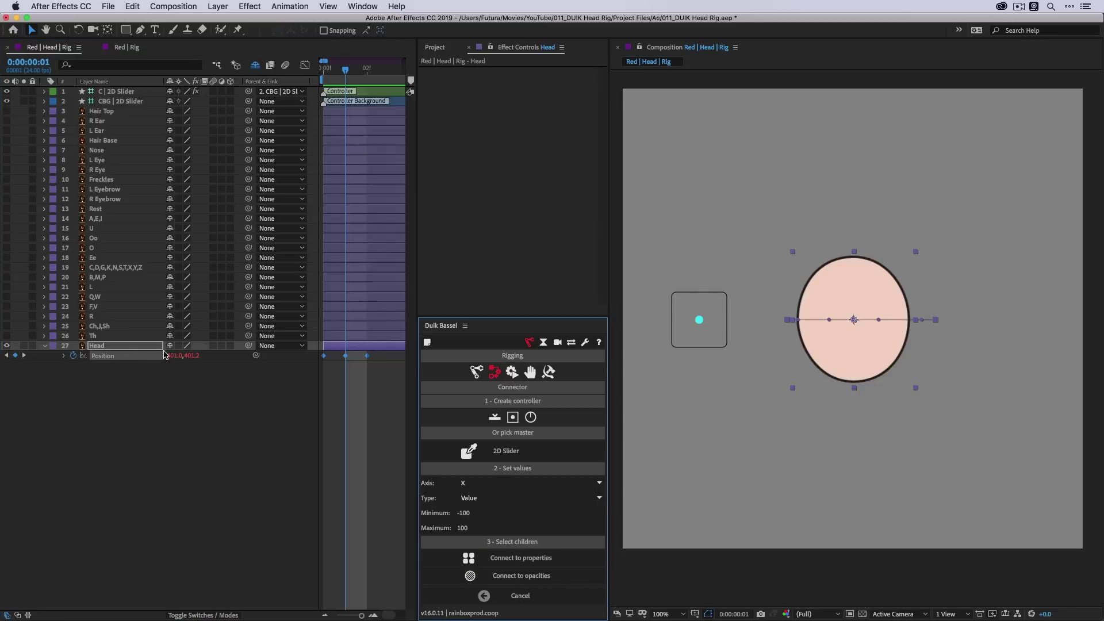
click(699, 321)
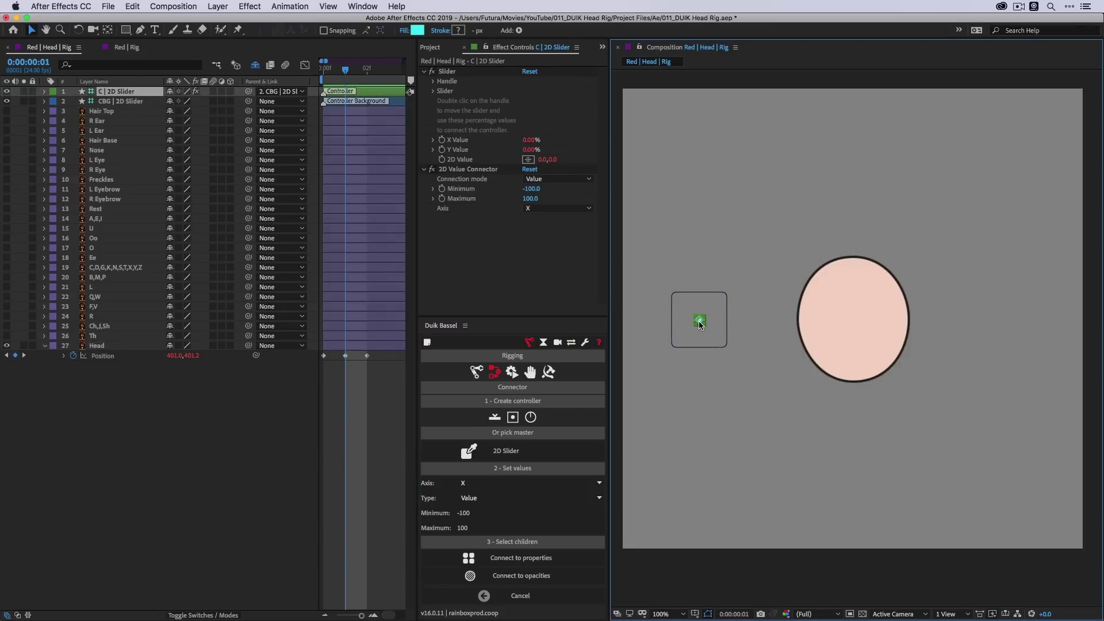
mouse_move(700, 321)
mouse_down()
mouse_move(674, 322)
mouse_move(727, 323)
mouse_move(685, 323)
mouse_up()
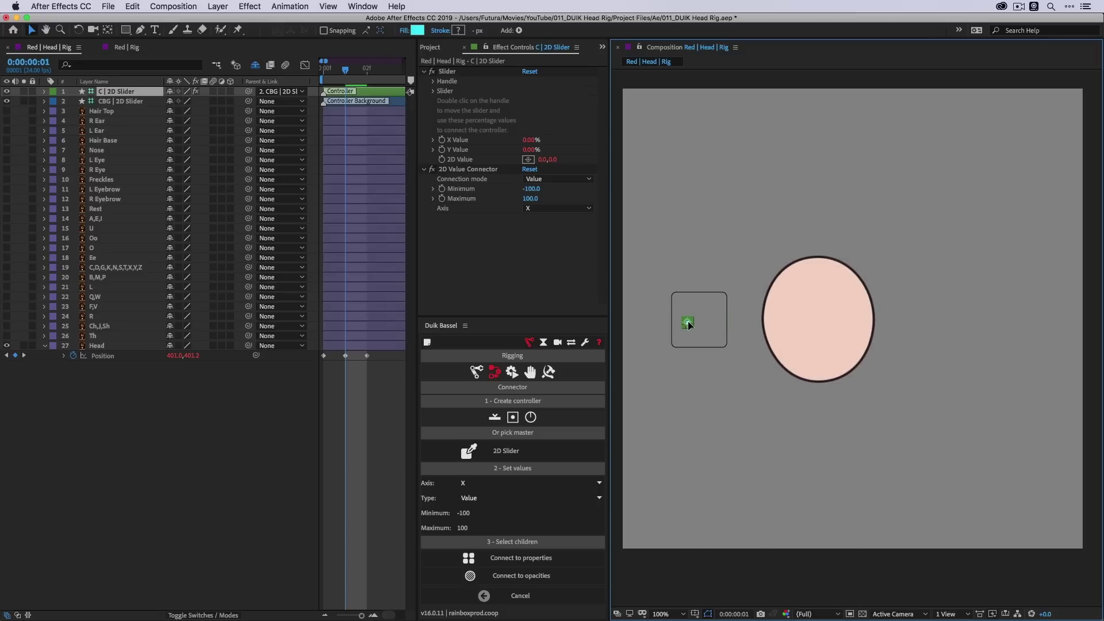
- Test the Position connection by moving the slider handle to the right edge, and back to the middle slightly above center
click(127, 356)
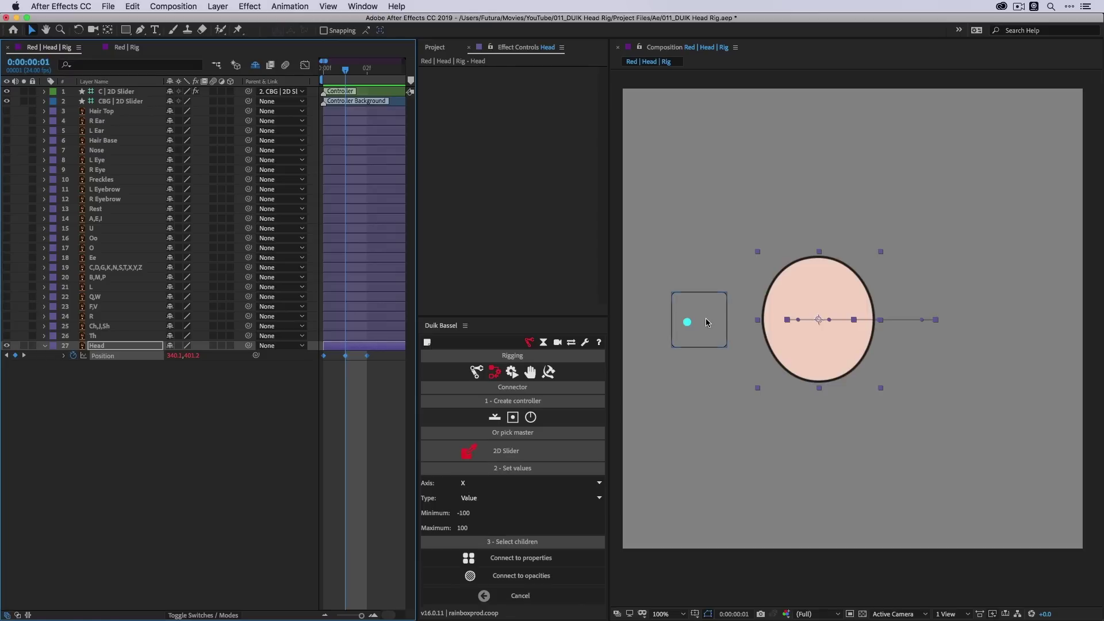
click(368, 366)
click(780, 325)
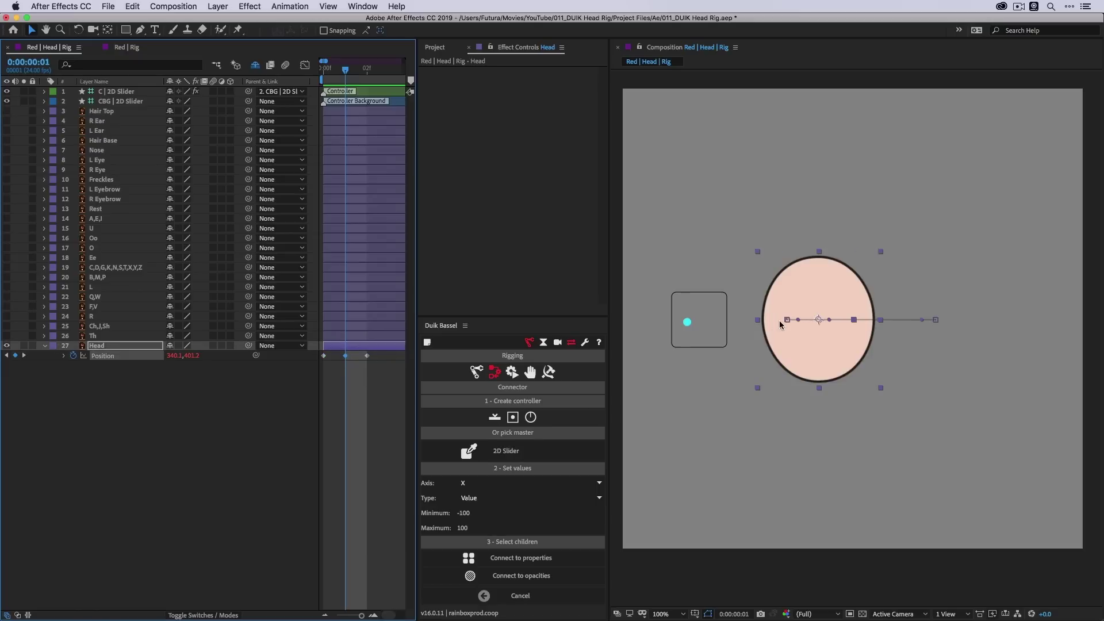
drag(687, 324, 726, 320)
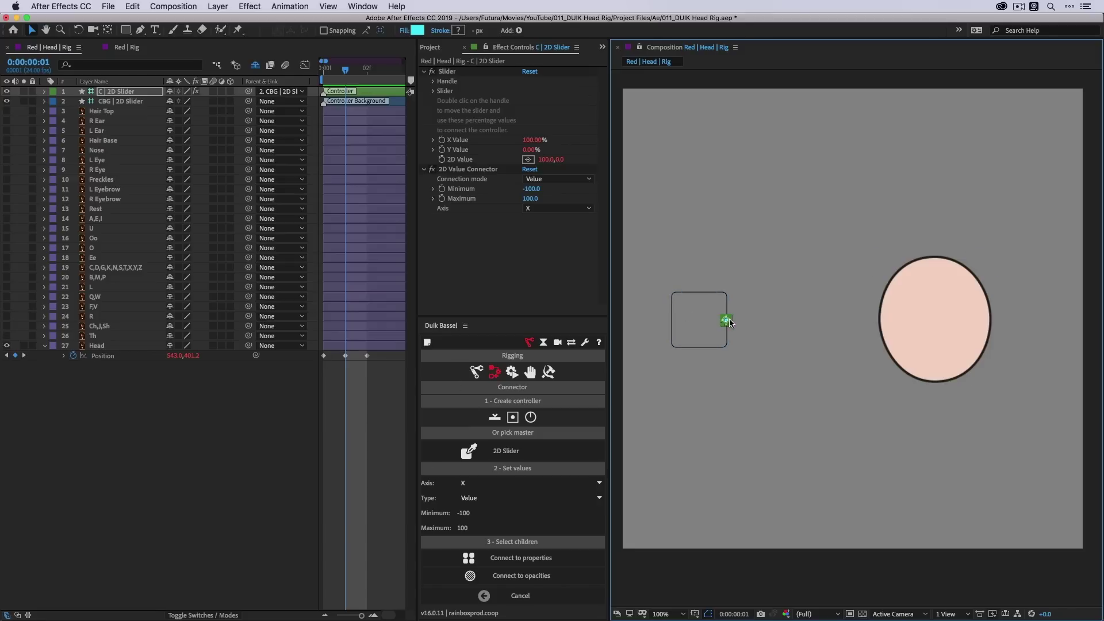
drag(729, 320, 701, 311)
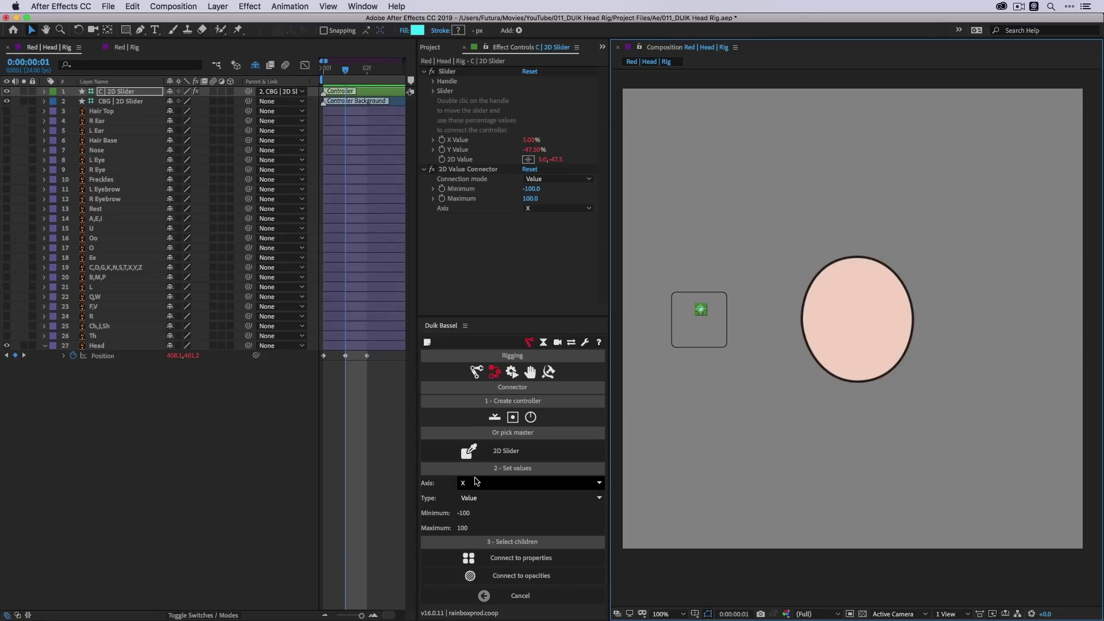
- Undo the slider handle moves and the connection of the Head layer's Position
click(817, 313)
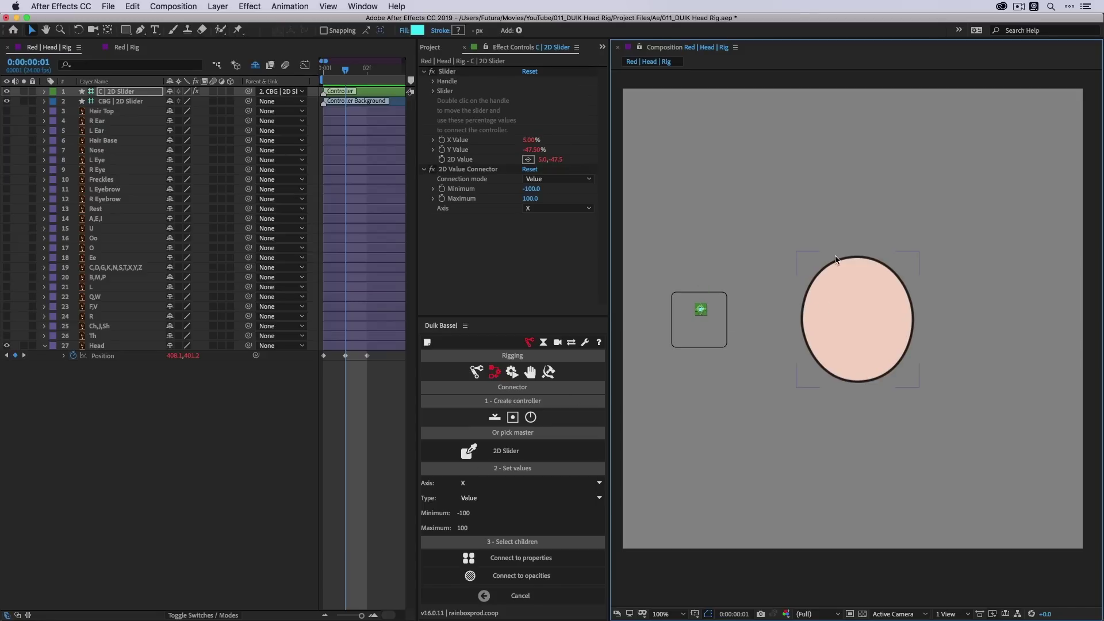
click(468, 451)
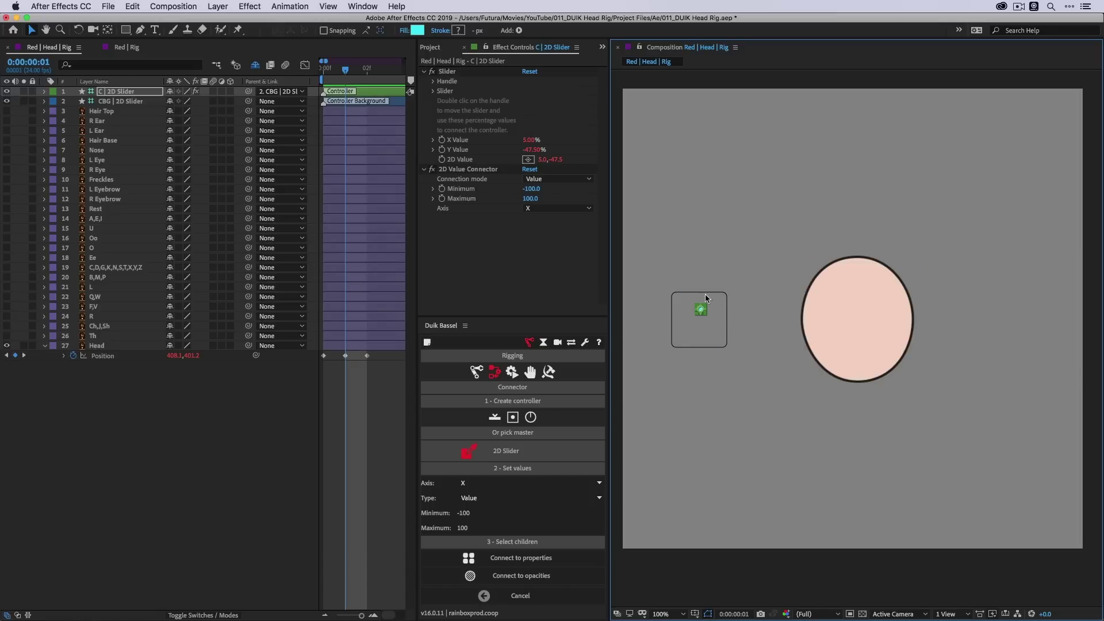
click(106, 356)
click(129, 419)
key(super+z)
key(super+z)
key(super+z)
key(super+z)
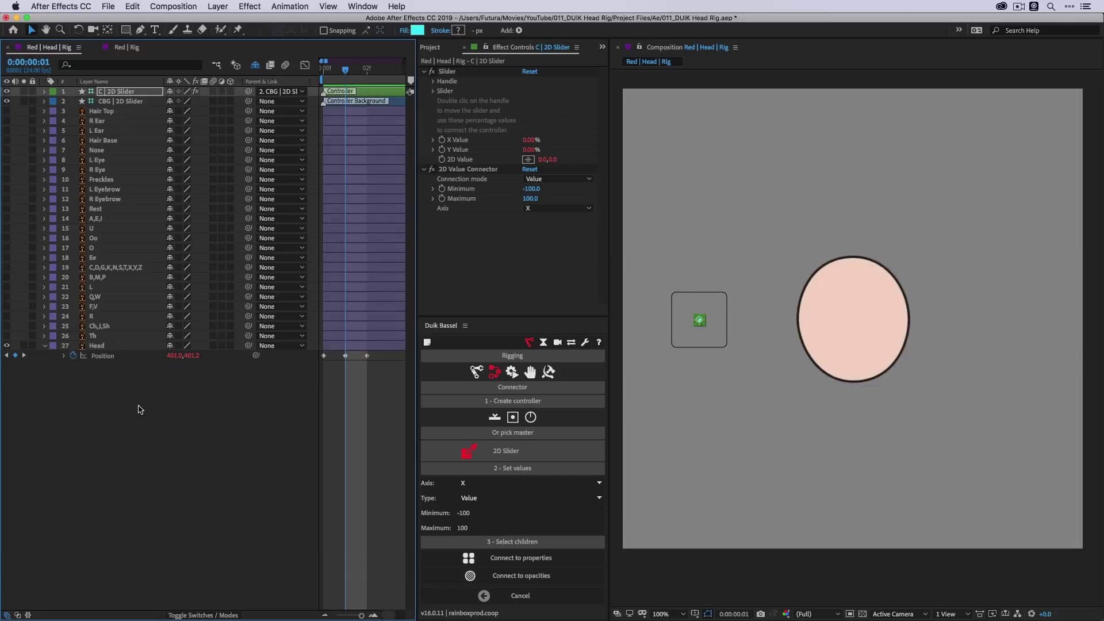
- Separate the Head layer's keyframed Position into X Position and Y Position
click(161, 356)
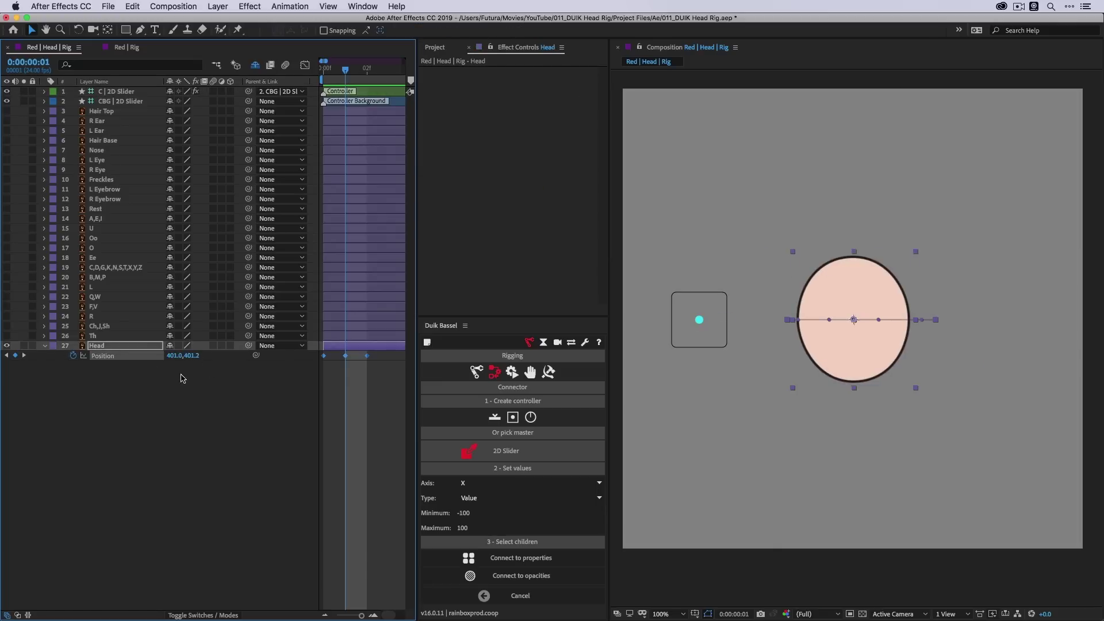
right_click(111, 360)
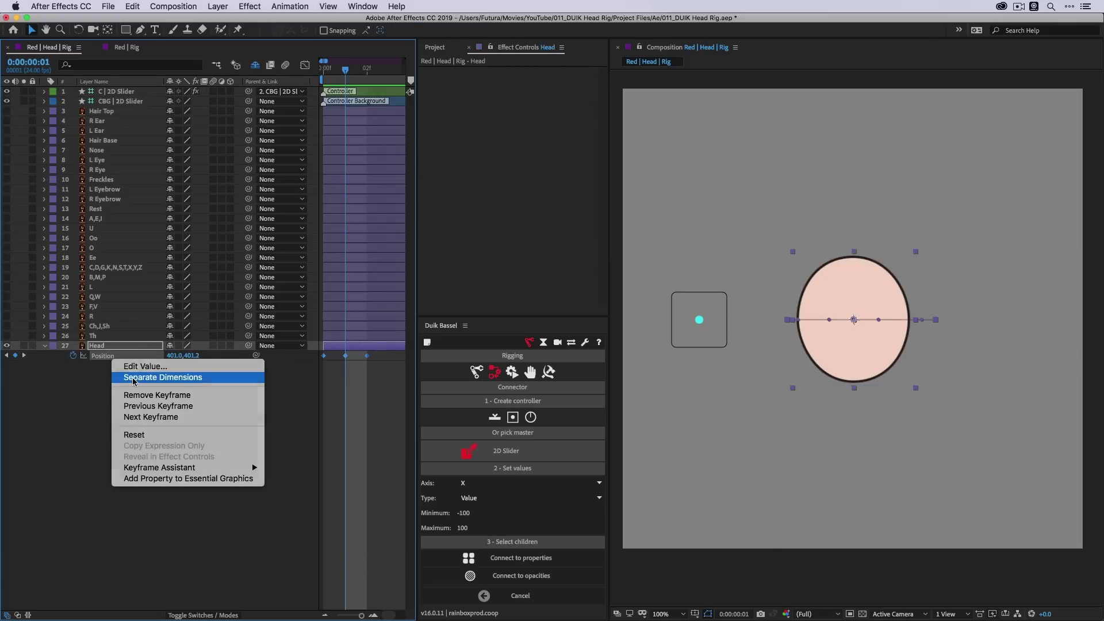
click(130, 375)
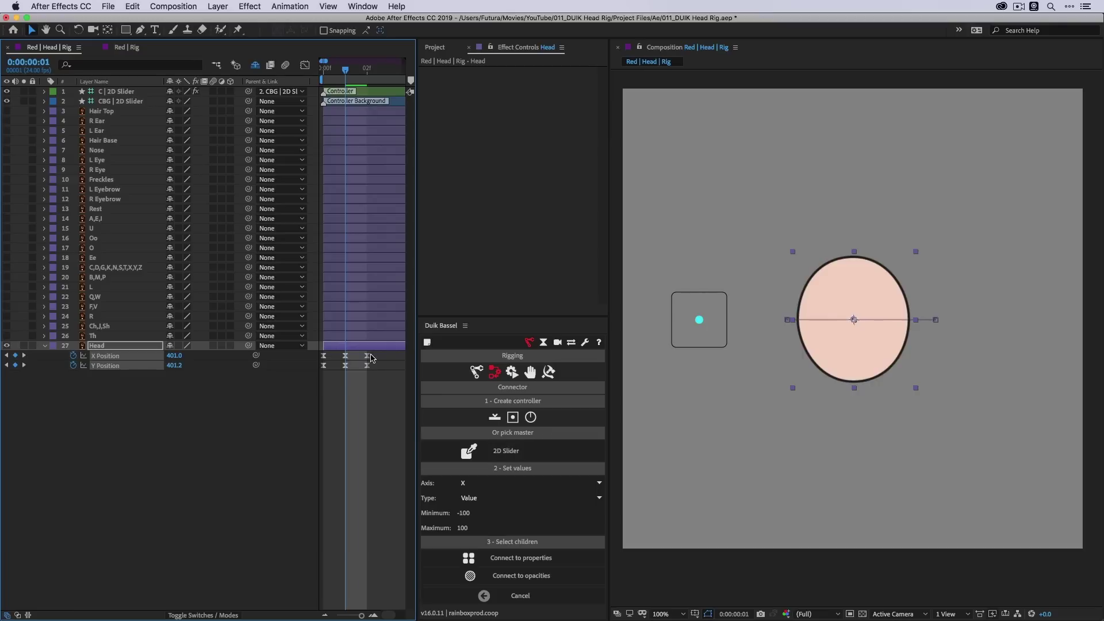
- Convert all of the Head layer's X Position and Y Position keyframes to linear interpolation
drag(379, 383, 320, 353)
super+click(347, 359)
click(357, 431)
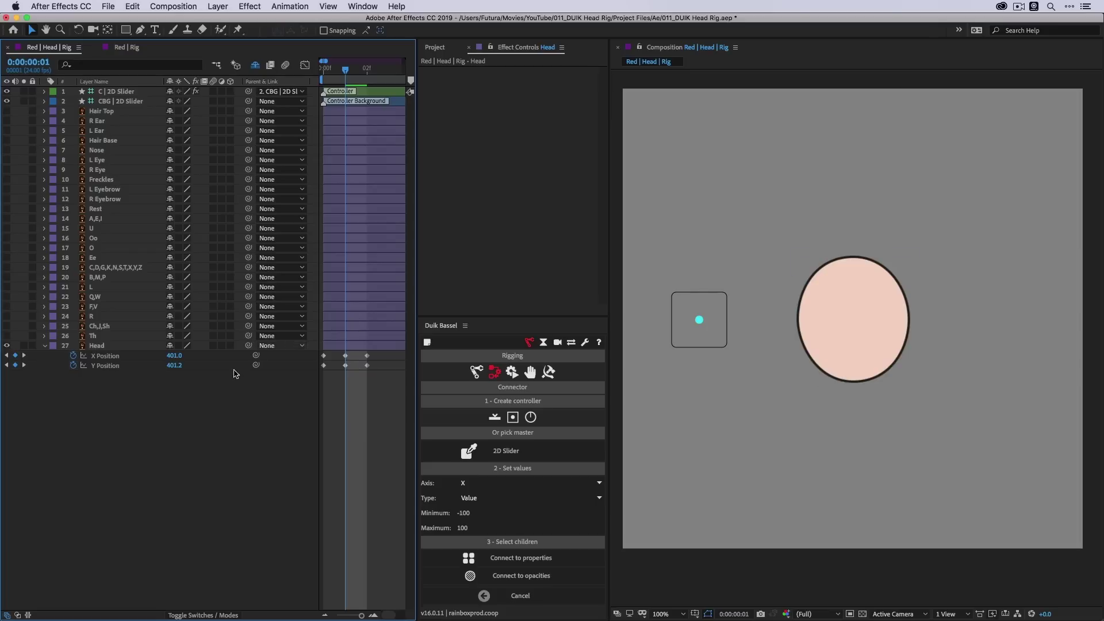
- Step back and forth through frames 0 to 2 to examine the Head's horizontal movement between its keyframes
key(Page_Up)
key(Page_Down)
key(Page_Down)
key(Page_Up)
key(Page_Up)
key(Page_Down)
key(Page_Down)
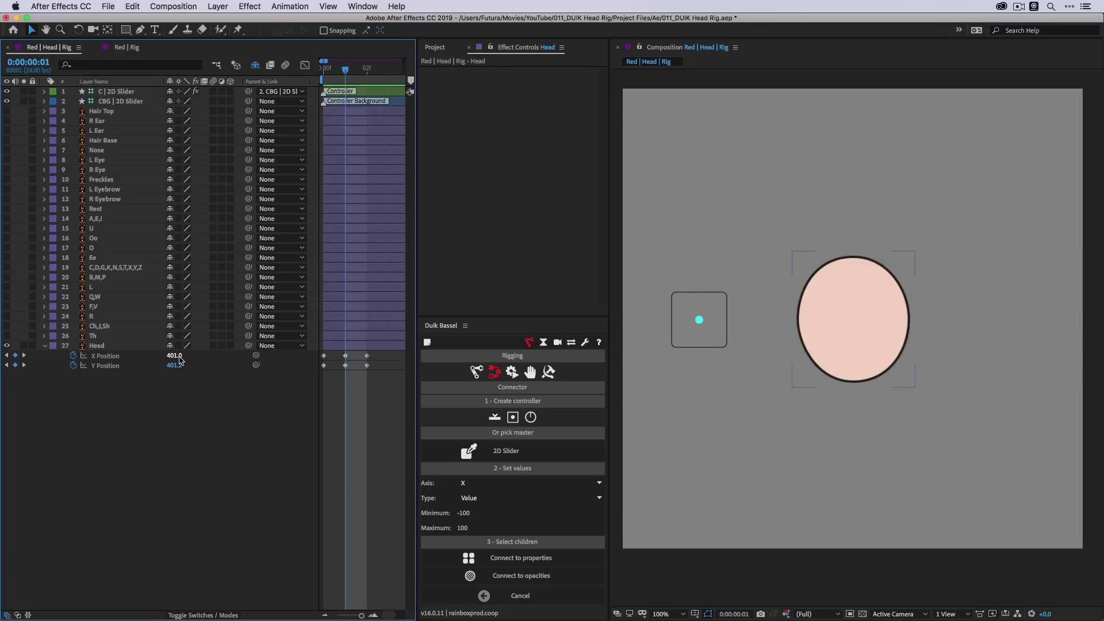
key(Page_Up)
key(Page_Up)
key(Page_Down)
key(Page_Down)
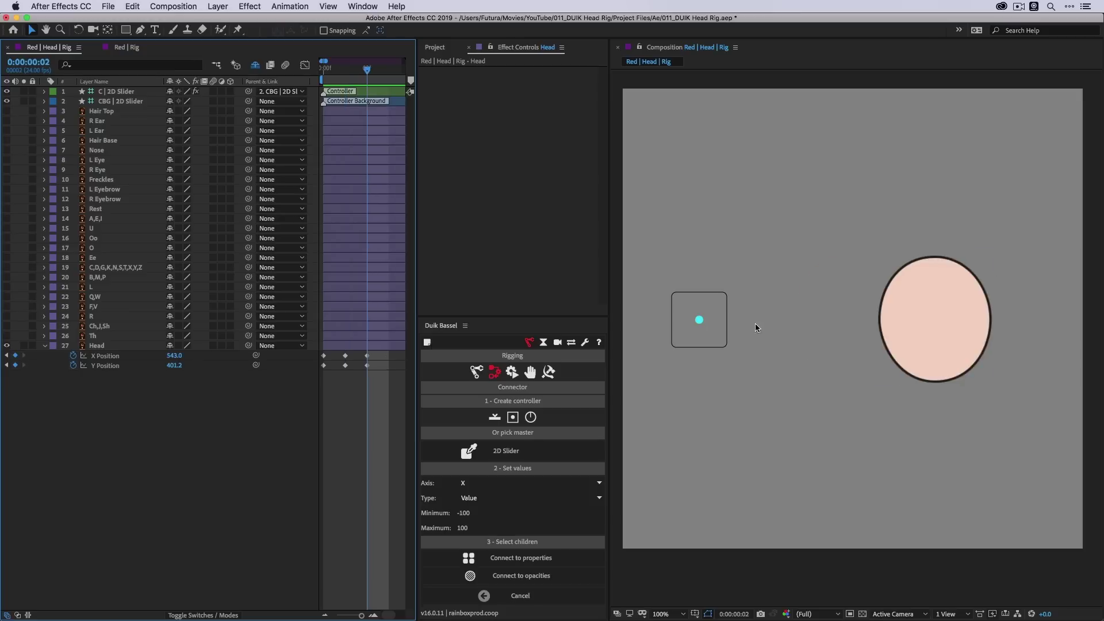
key(Page_Up)
key(Page_Up)
key(Page_Down)
key(Page_Down)
key(Page_Up)
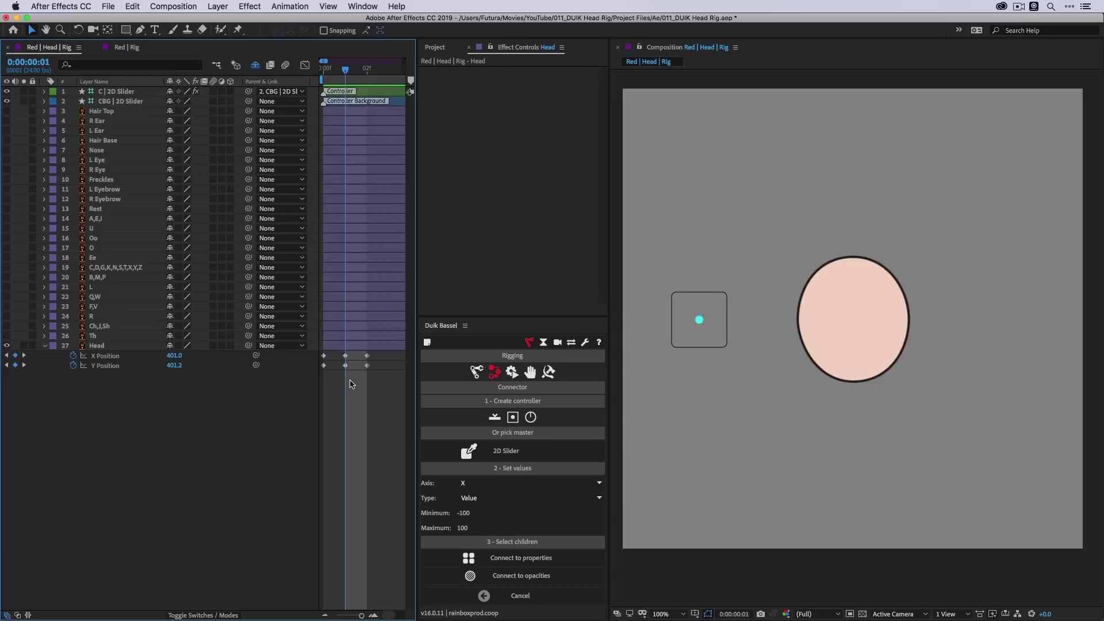
- Move the Head up to Y 297.2 at frame 0 and down to Y 531.2 at frame 2
click(376, 348)
key(Page_Up)
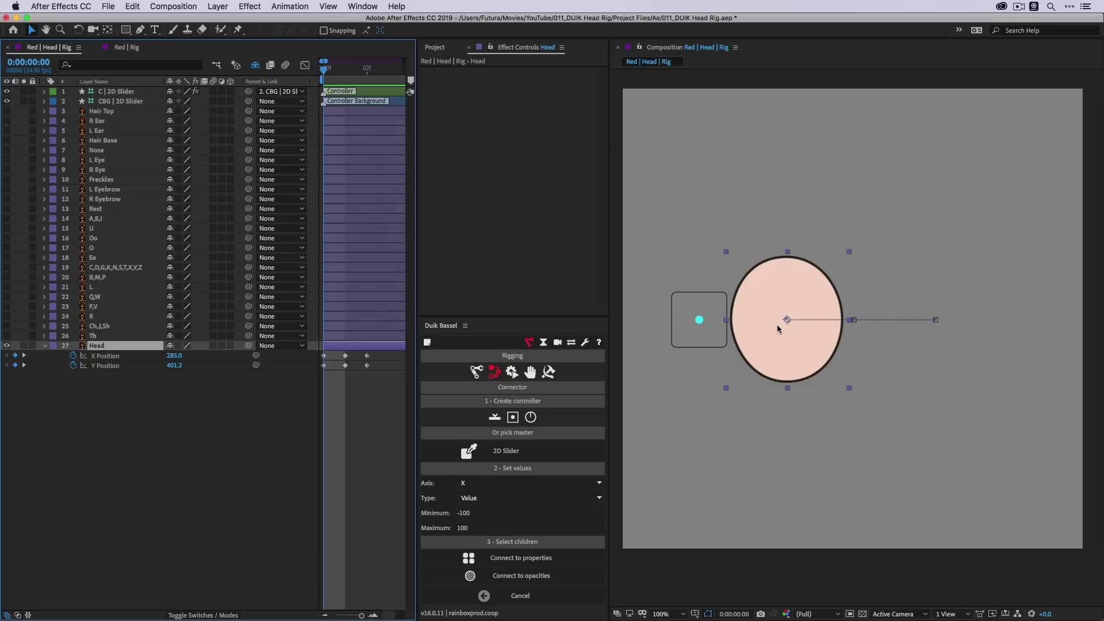
drag(784, 347, 783, 286)
key(Page_Down)
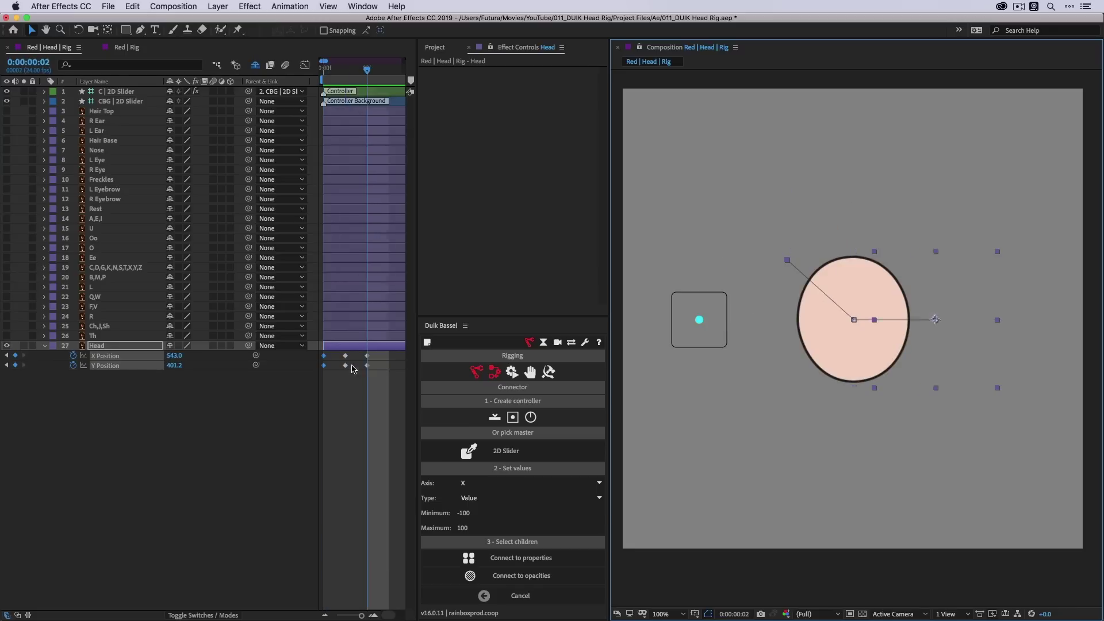
key(Page_Down)
drag(948, 350, 948, 424)
click(270, 460)
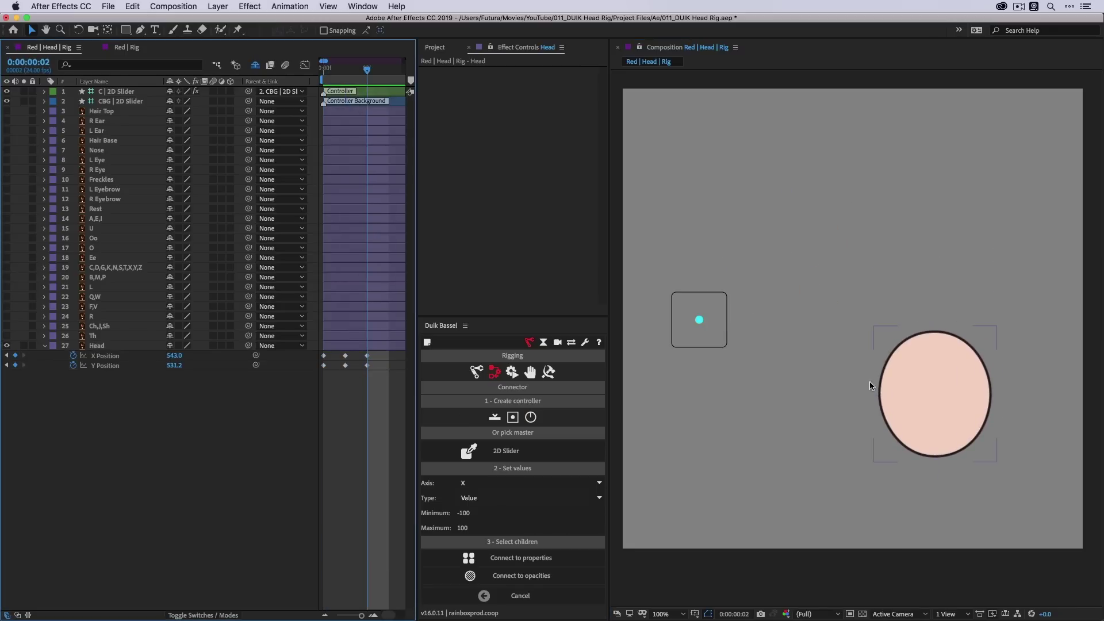
- Connect the Head's X Position to the 2D slider's X axis and test it by moving the slider handle
click(109, 356)
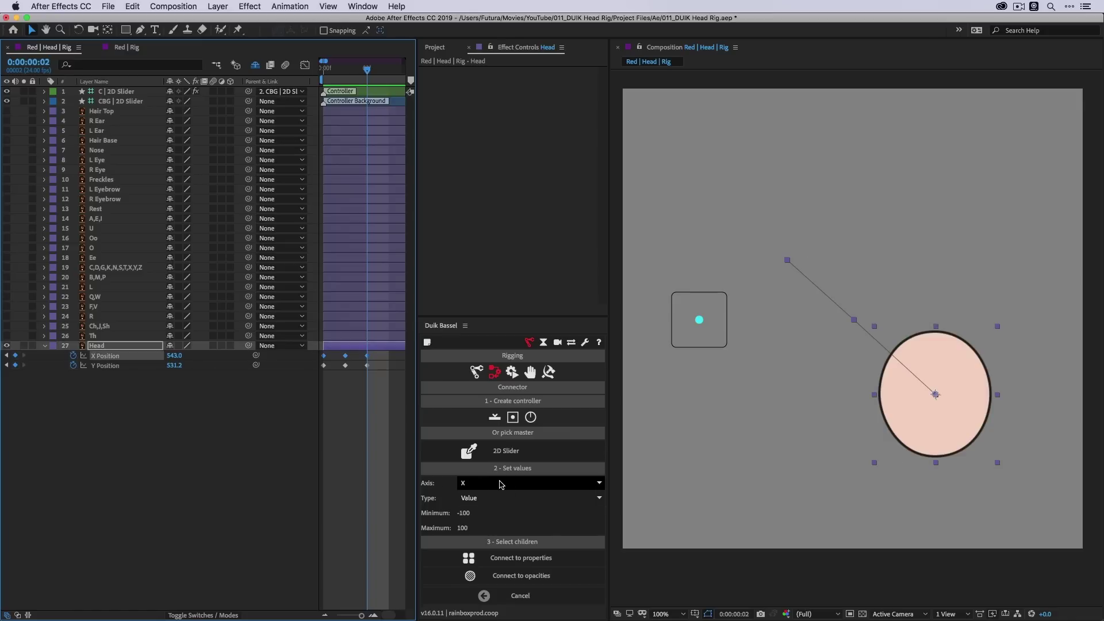
click(528, 561)
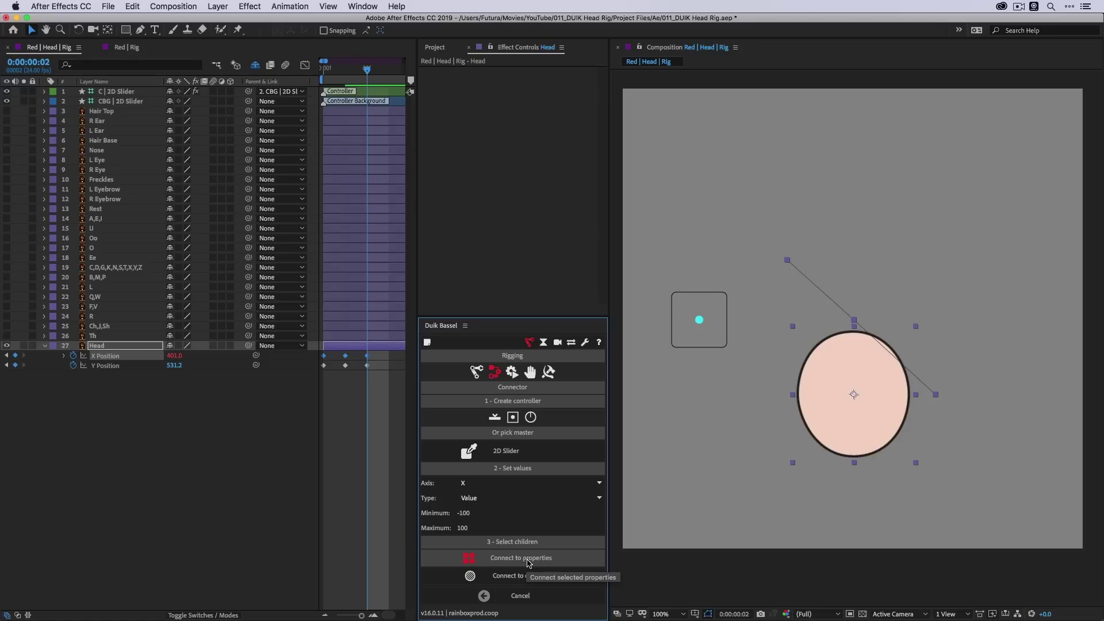
mouse_move(700, 320)
mouse_down()
mouse_move(677, 318)
mouse_move(705, 316)
mouse_move(698, 308)
mouse_up()
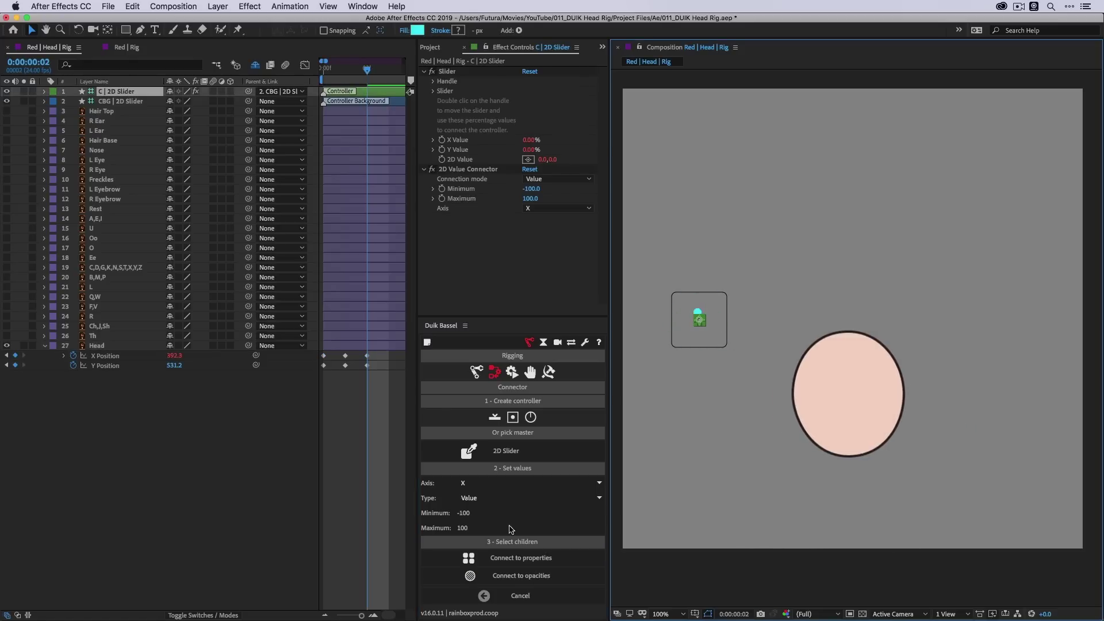
- Set the connector axis to Y and connect the Head's Y Position to the 2D slider
click(498, 488)
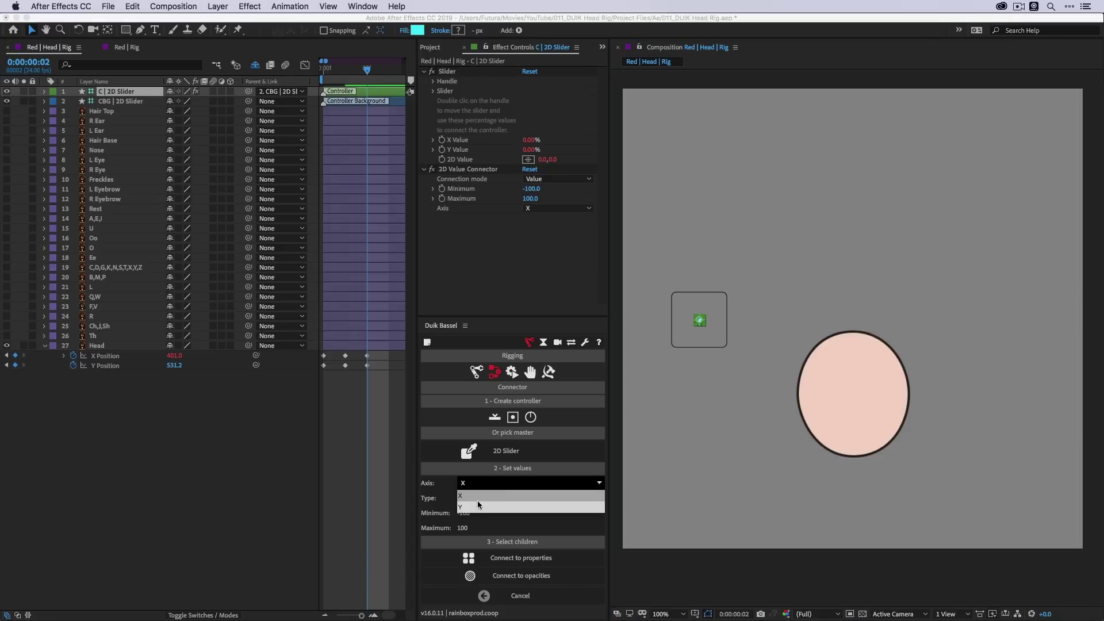
click(506, 504)
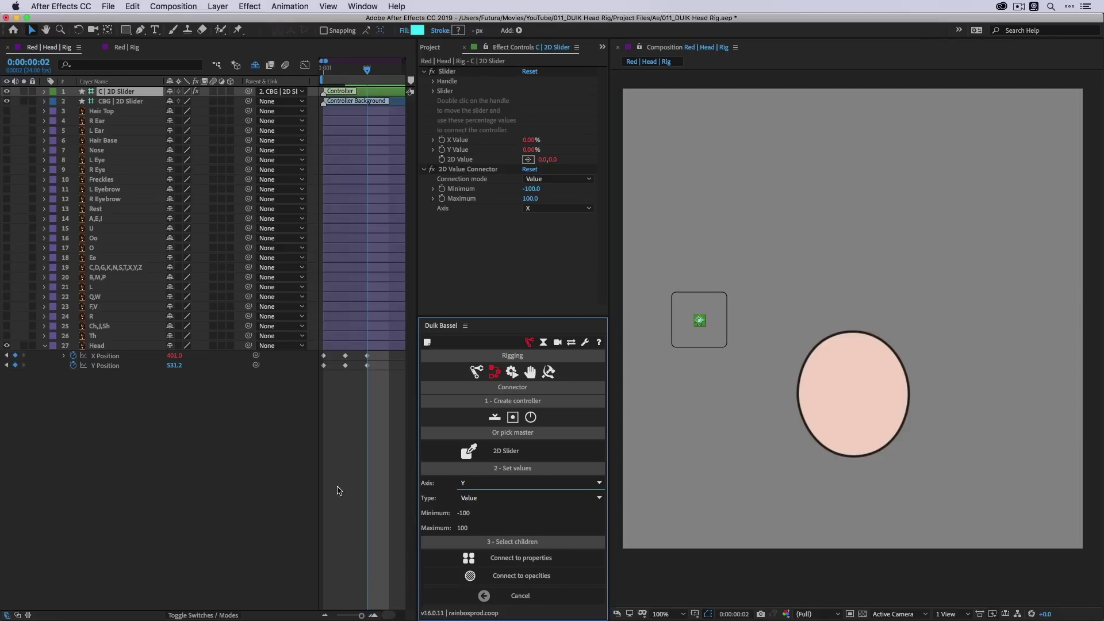
click(116, 366)
click(109, 366)
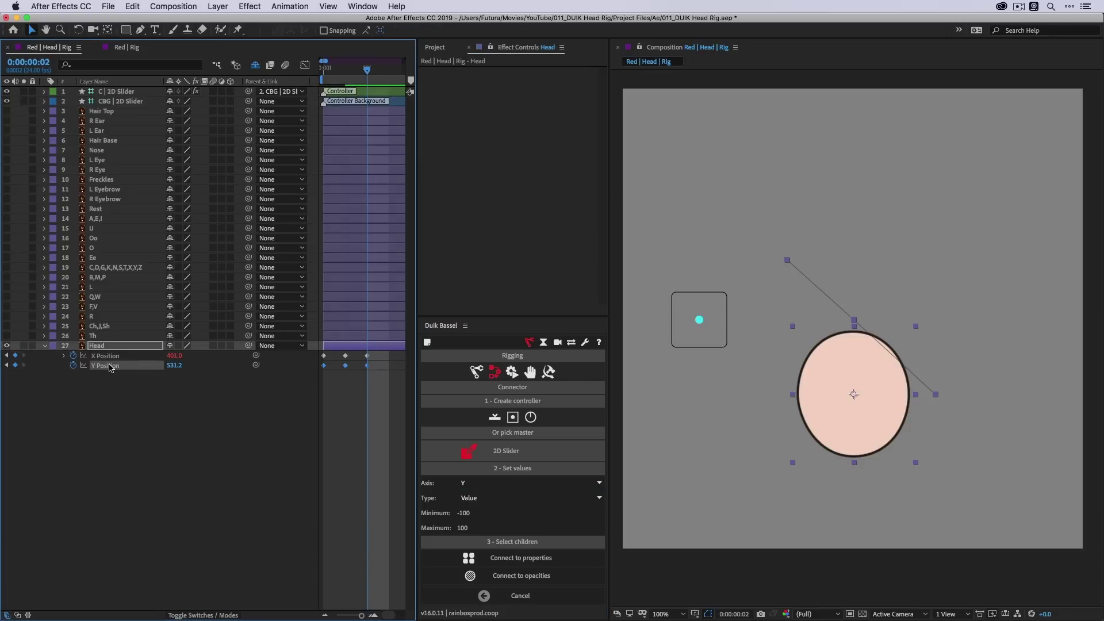
click(517, 560)
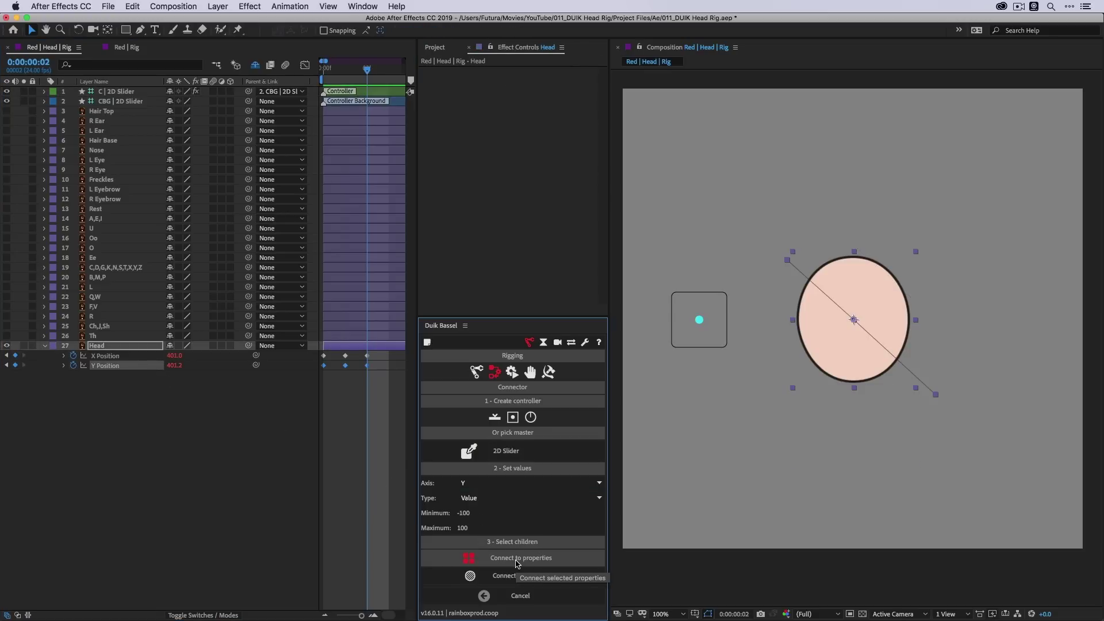
- Test both connections by moving the 2D slider handle around its box and back near the center
click(750, 361)
mouse_move(699, 320)
mouse_down()
mouse_move(700, 299)
mouse_move(700, 333)
mouse_move(702, 311)
mouse_move(678, 320)
mouse_move(704, 319)
mouse_move(690, 329)
mouse_move(728, 311)
mouse_move(720, 320)
mouse_move(704, 310)
mouse_move(702, 326)
mouse_move(697, 315)
mouse_move(704, 331)
mouse_move(695, 324)
mouse_up()
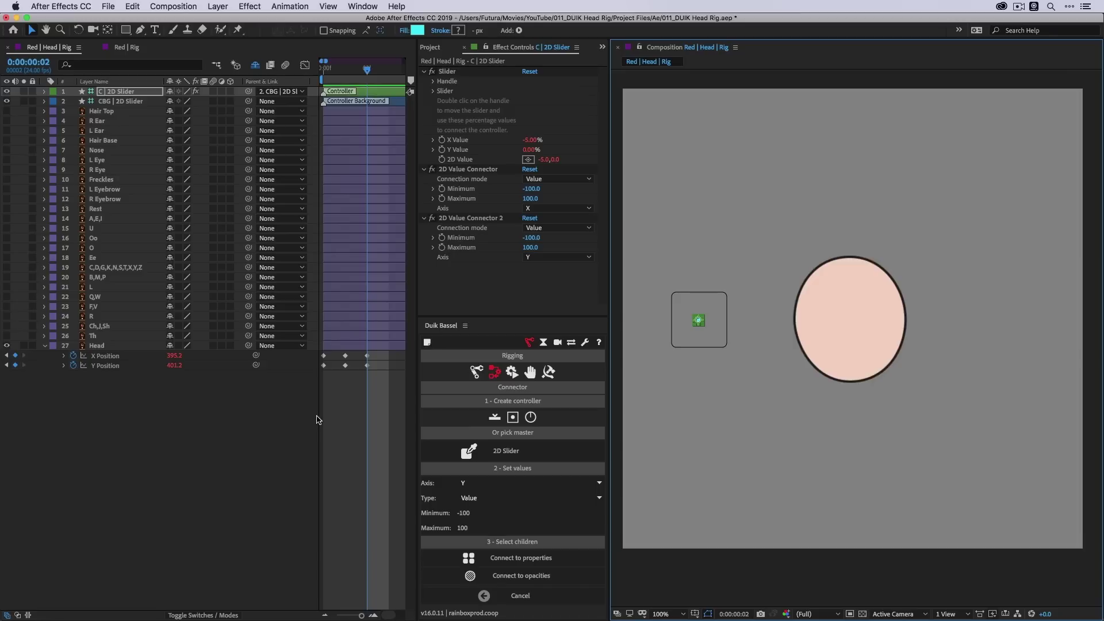
click(353, 422)
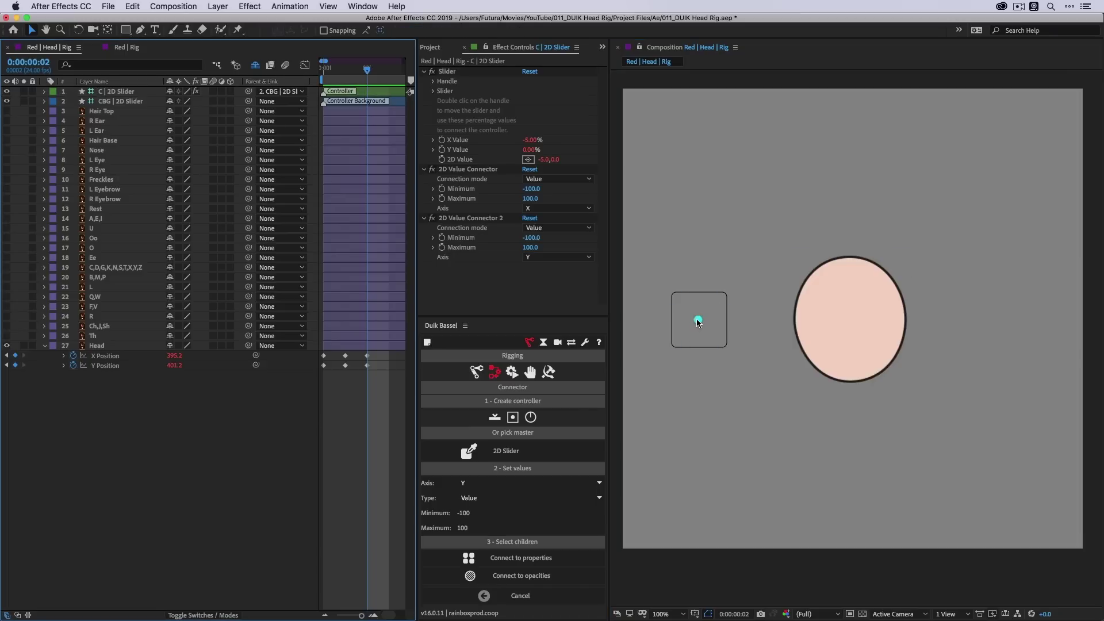
- Rename the C | 2D Slider layer's effects 2D Value Connector and 2D Value Connector 2 as X and Y
click(697, 320)
click(44, 91)
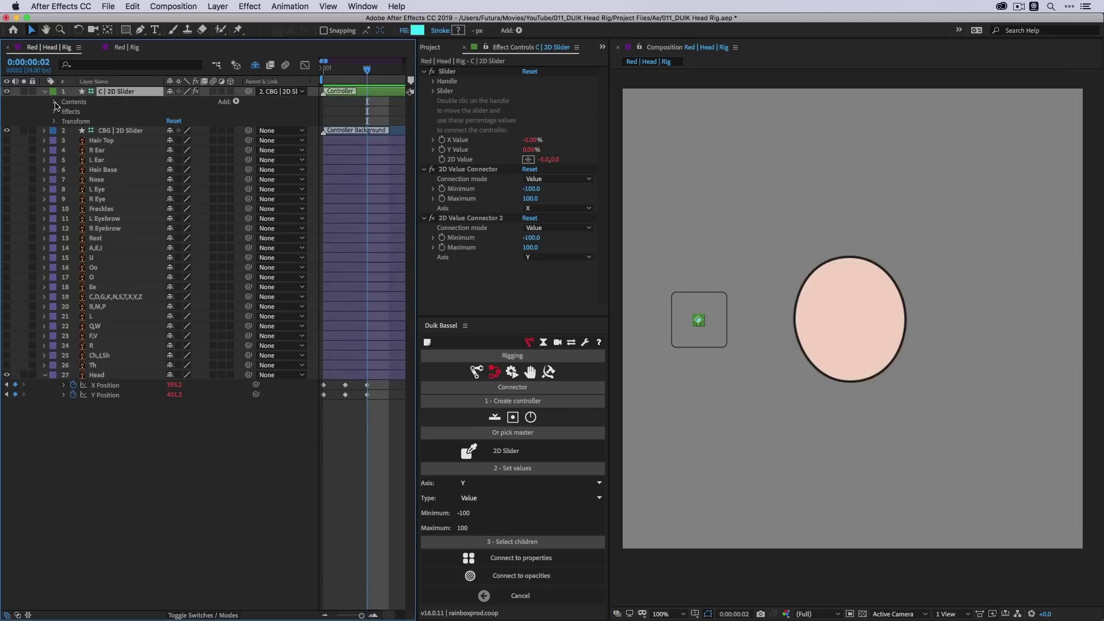
click(55, 112)
click(103, 132)
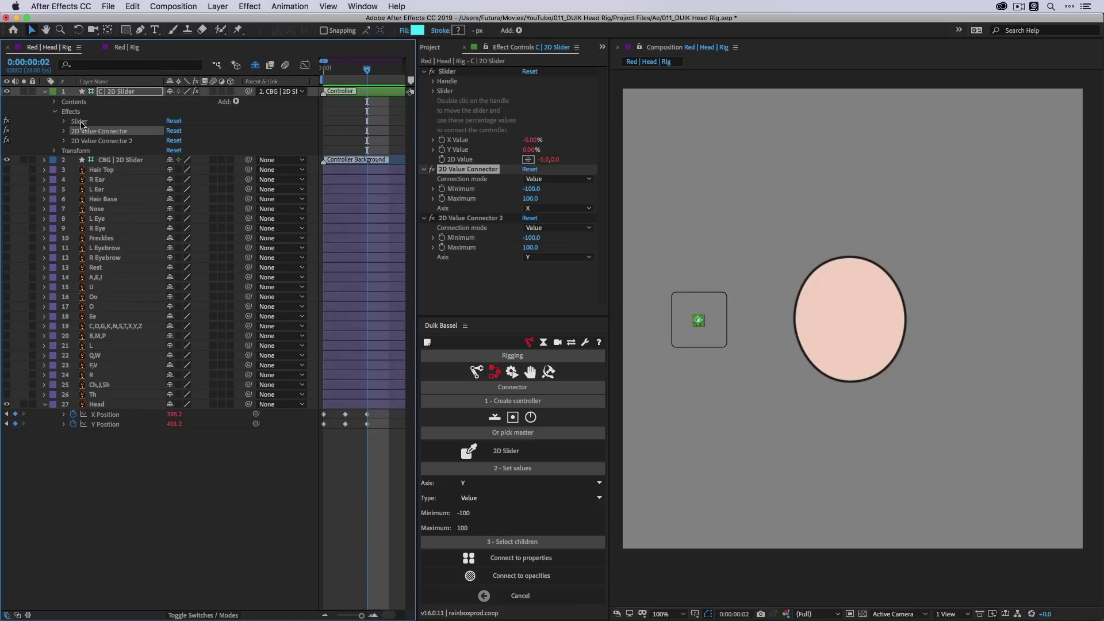
click(128, 141)
click(128, 132)
key(Return)
click(129, 131)
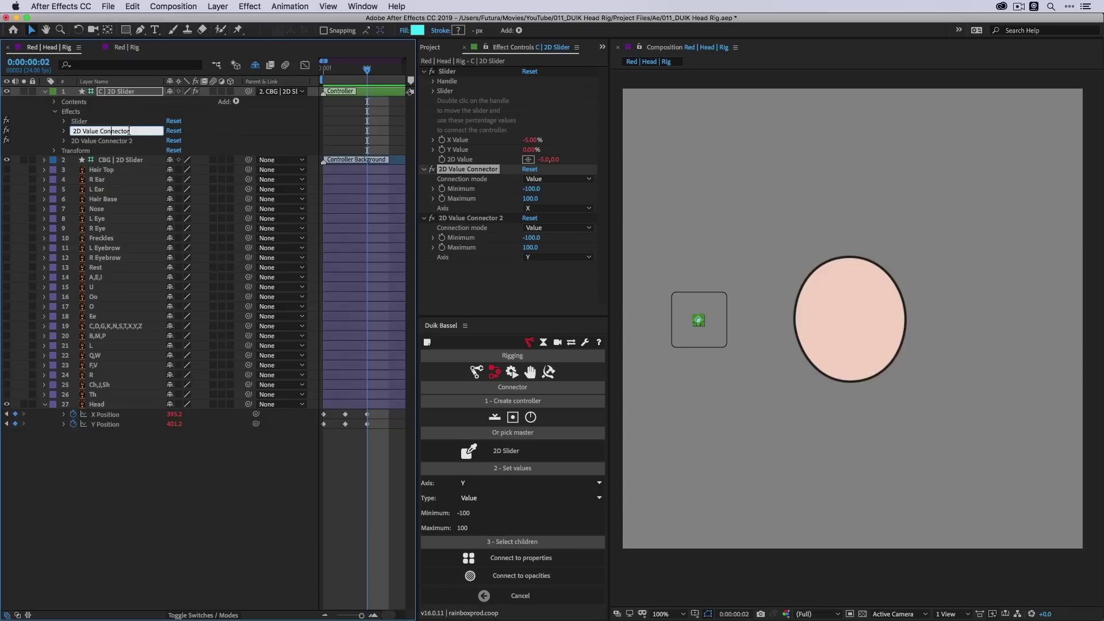
drag(130, 131, 3, 118)
text(X)
key(Tab)
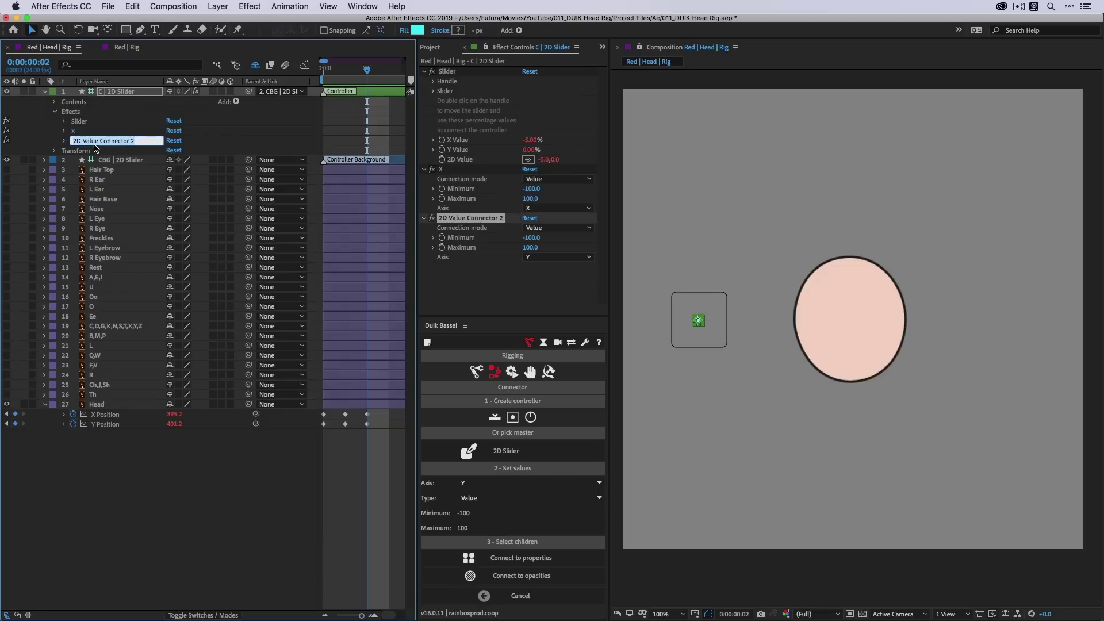
text(Y)
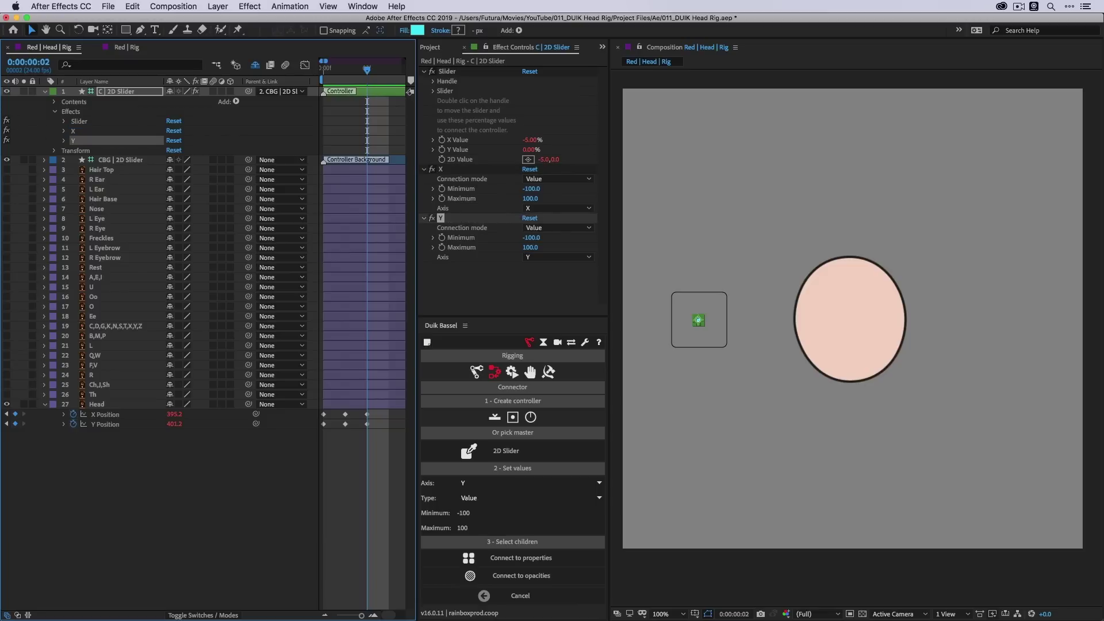
click(34, 141)
- Disable the X and Y connector effects on the C | 2D Slider layer and test the slider handle at frame 0
click(7, 140)
click(7, 132)
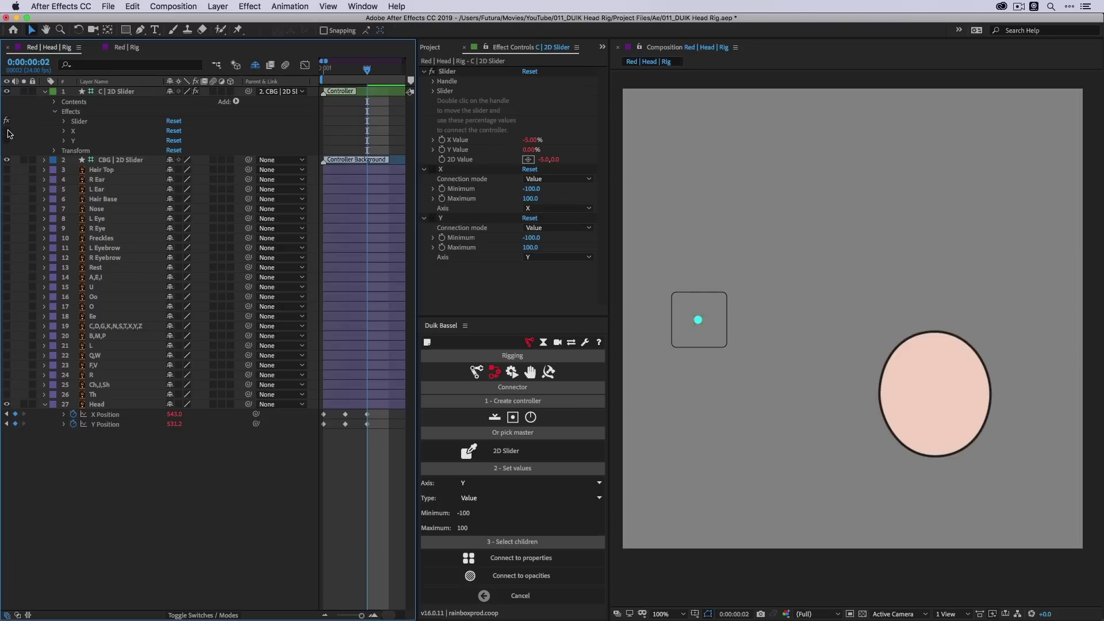
click(366, 423)
click(356, 462)
drag(367, 73, 322, 73)
click(344, 405)
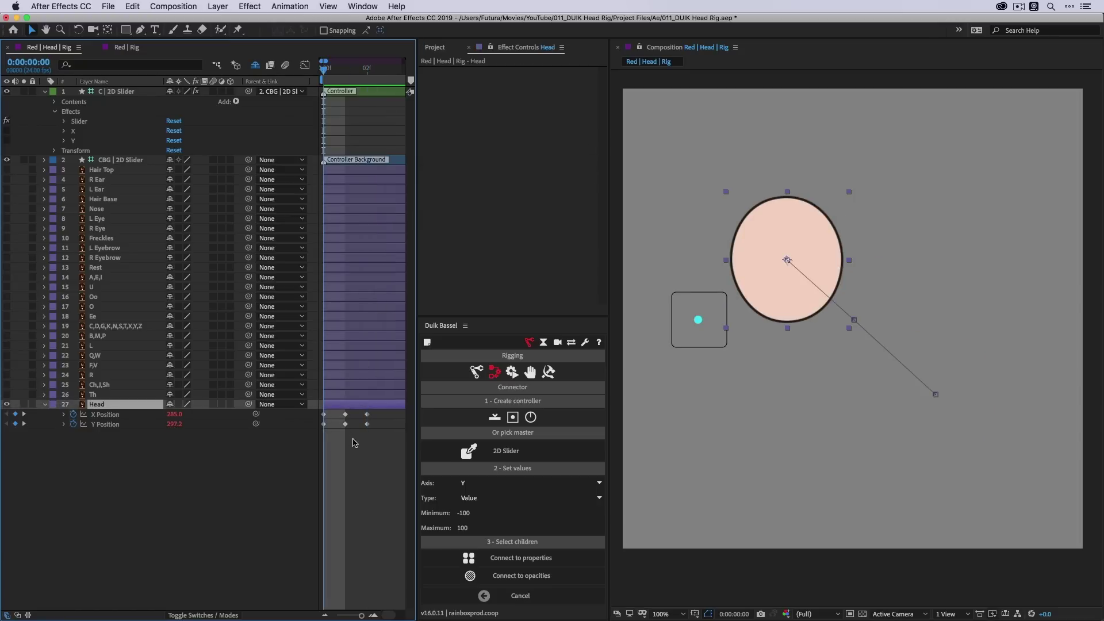
mouse_move(697, 322)
mouse_down()
mouse_move(710, 323)
mouse_move(686, 319)
mouse_move(704, 325)
mouse_up()
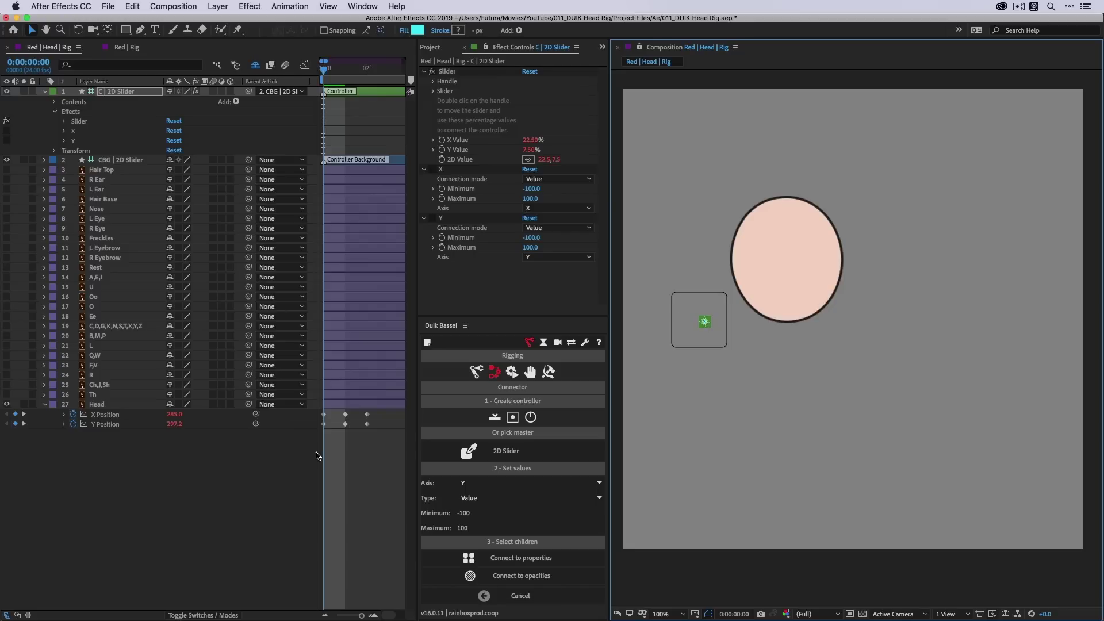
- Reposition the Head vertically to Y 342.2 at frame 0 and to Y 474.2 at frame 2
click(345, 405)
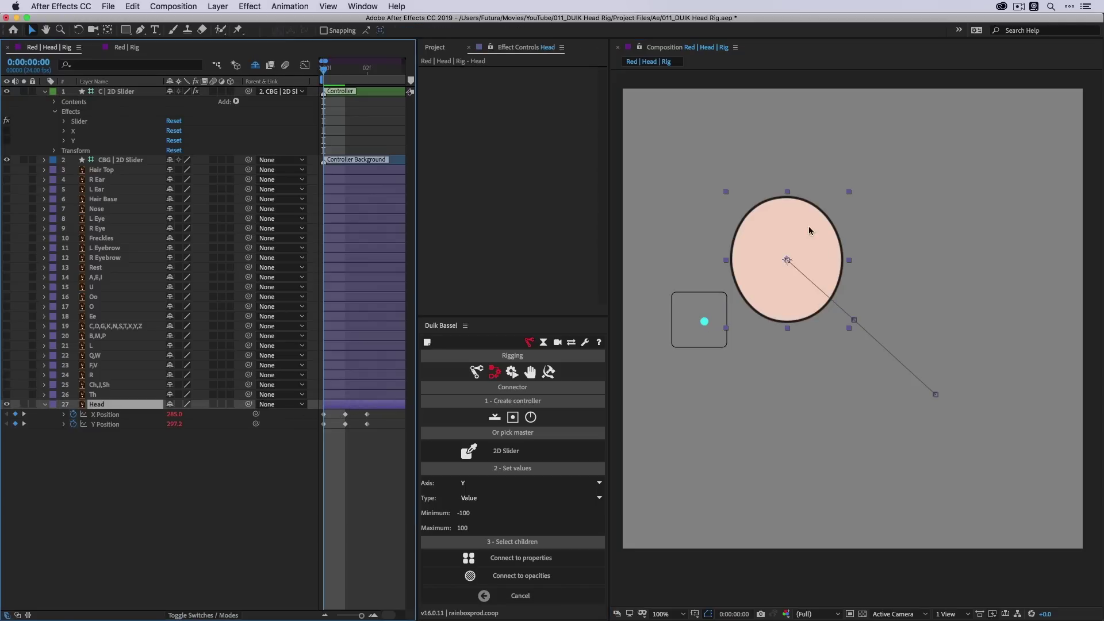
drag(787, 222, 793, 236)
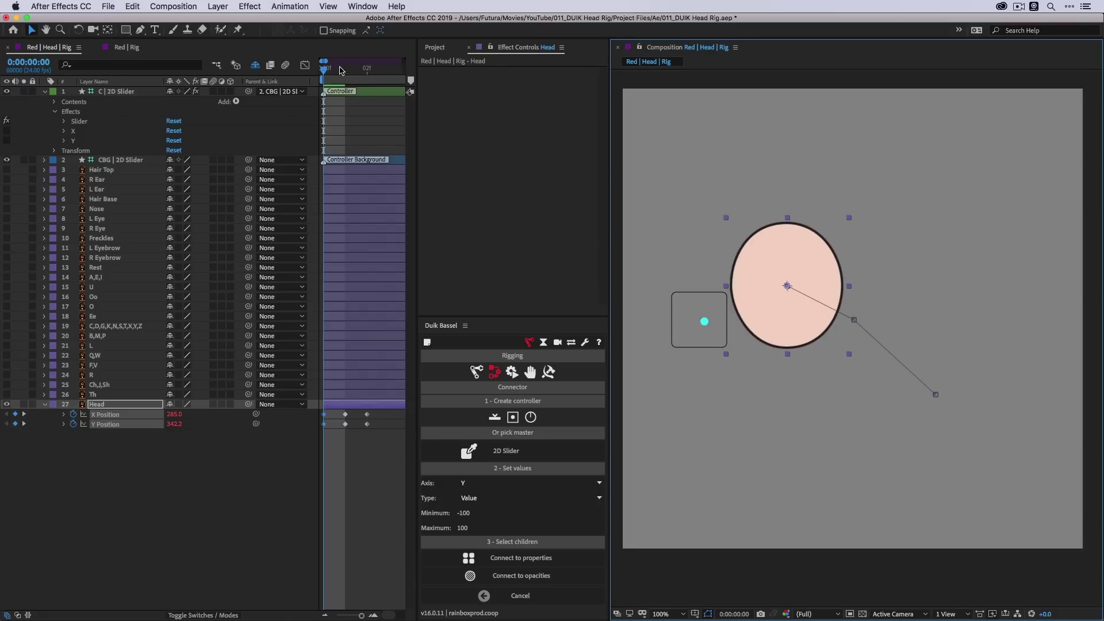
drag(340, 70, 367, 71)
click(915, 396)
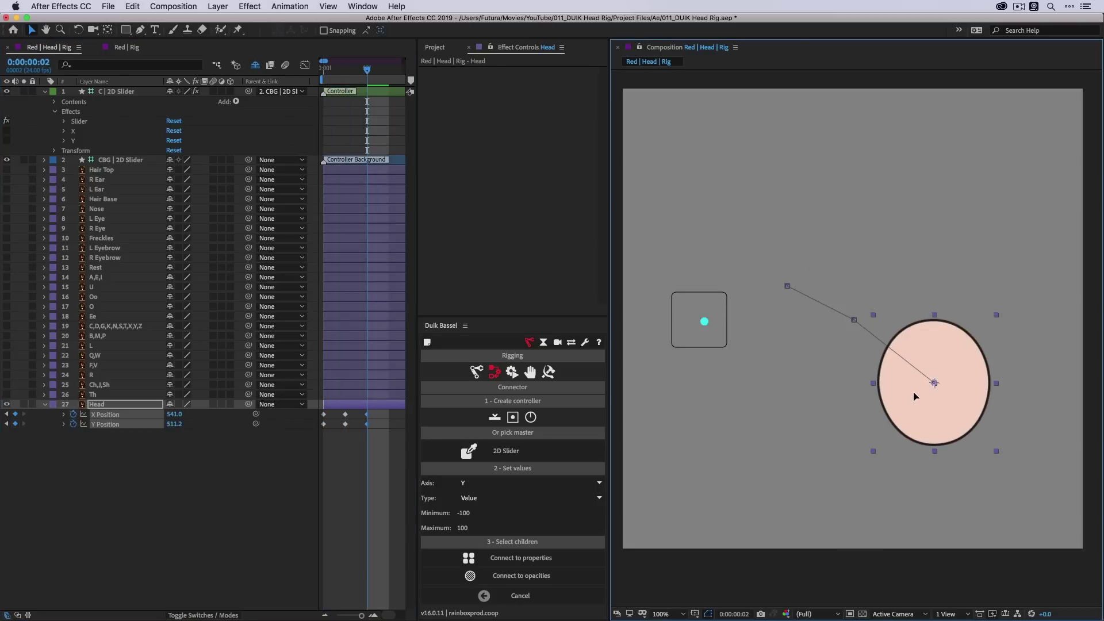
drag(915, 396, 916, 375)
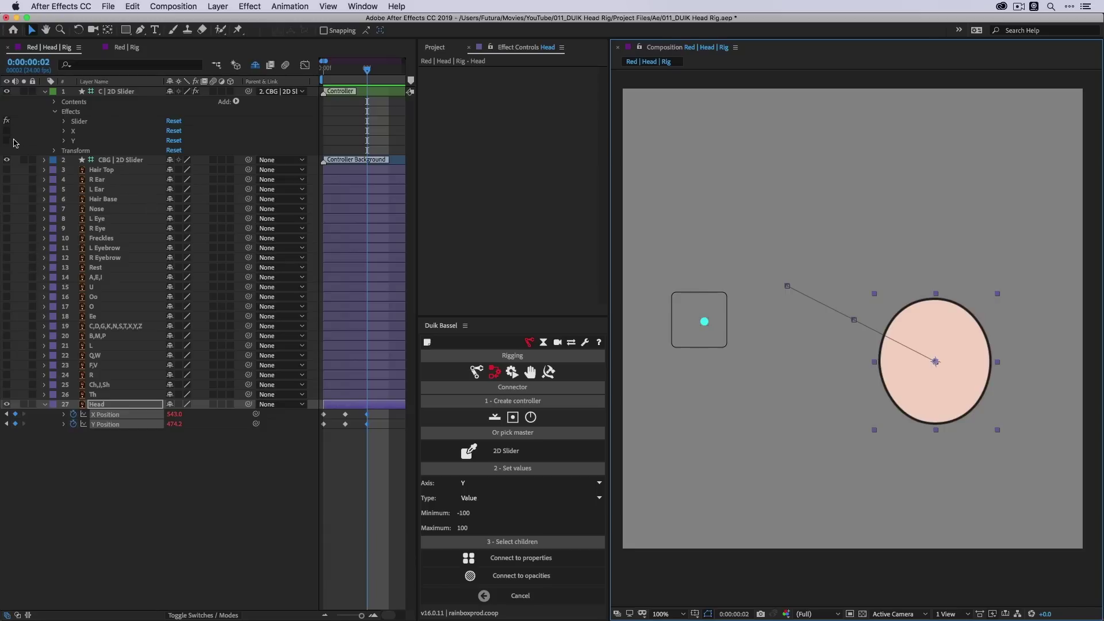
- Re-enable the slider's X and Y connector effects and test the Head's movement with the slider handle
drag(6, 132, 7, 141)
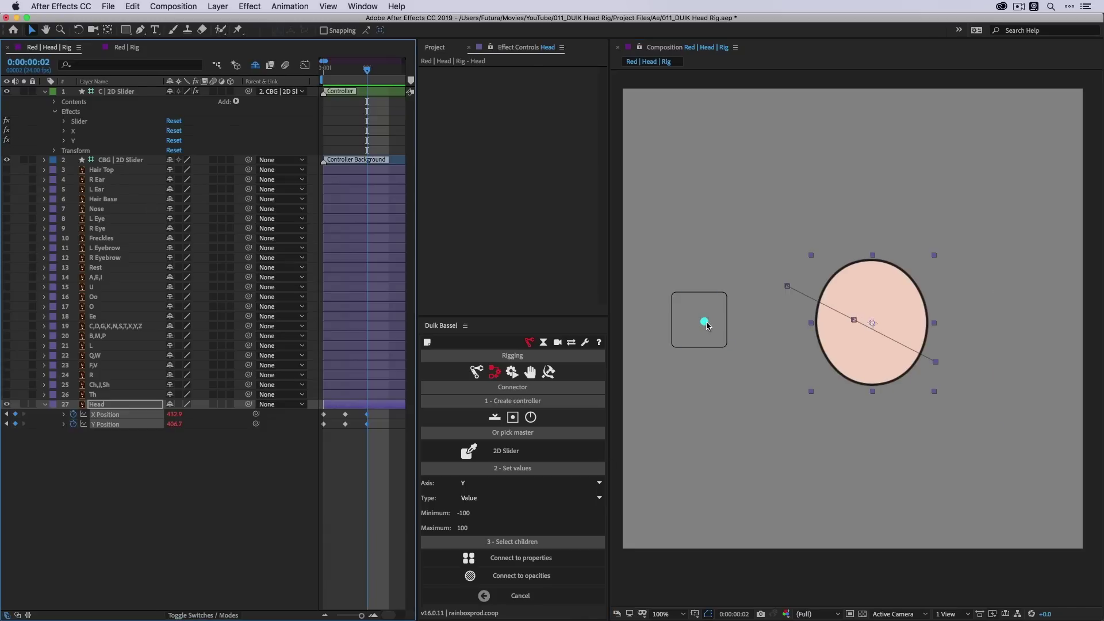
mouse_move(707, 326)
mouse_down()
mouse_move(691, 329)
mouse_move(708, 314)
mouse_move(674, 309)
mouse_move(696, 335)
mouse_move(708, 298)
mouse_move(693, 316)
mouse_move(713, 322)
mouse_move(700, 341)
mouse_move(702, 322)
mouse_move(688, 318)
mouse_move(707, 321)
mouse_move(693, 320)
mouse_up()
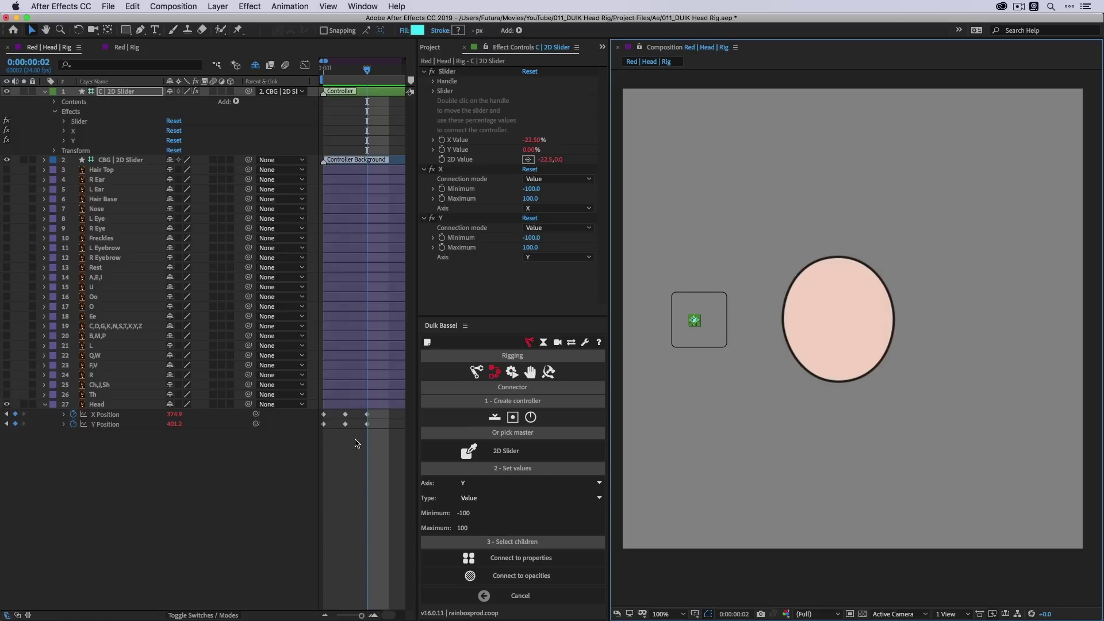
click(360, 474)
- Play the composition to frame 10 and shift the Head's middle and last position keyframes so the middle pair sits there
key(minus)
key(minus)
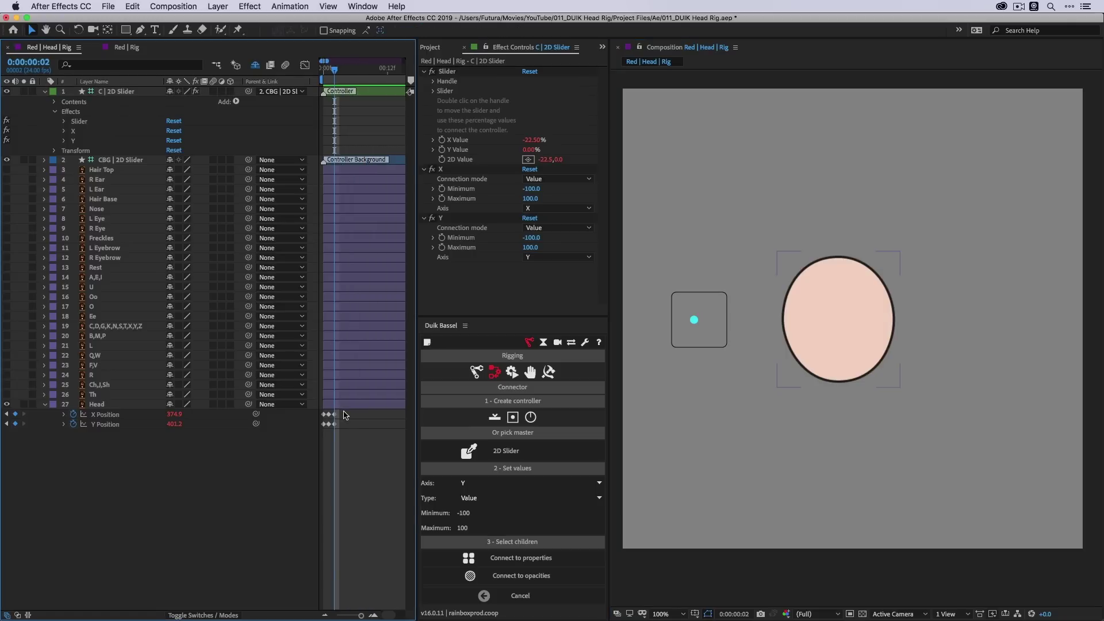
drag(344, 411, 318, 431)
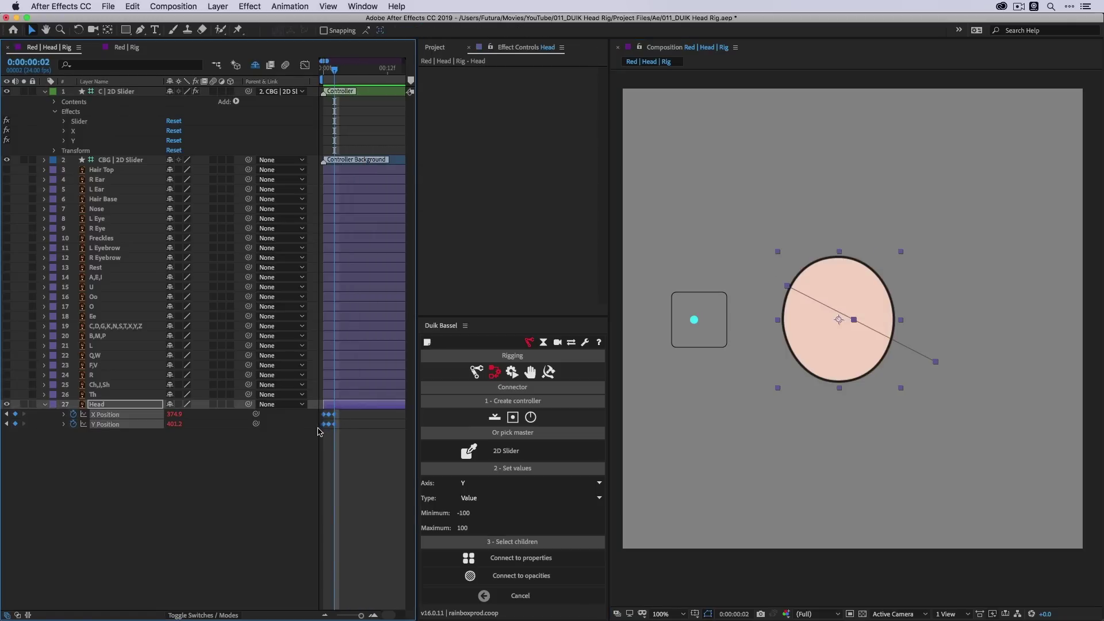
key(Page_Up)
key(Page_Up)
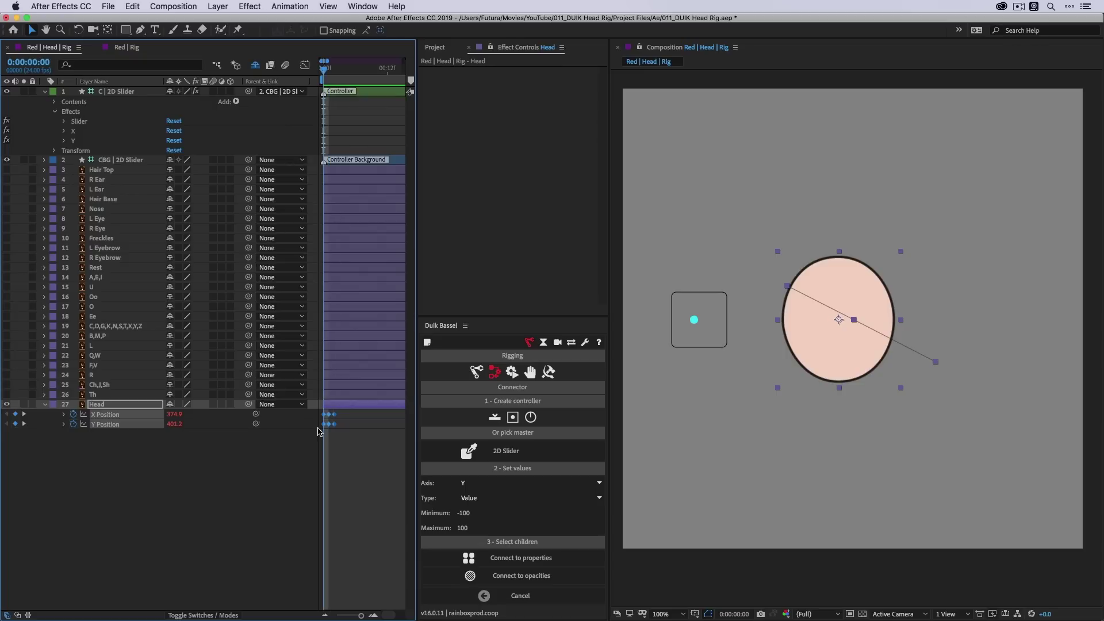
key(space)
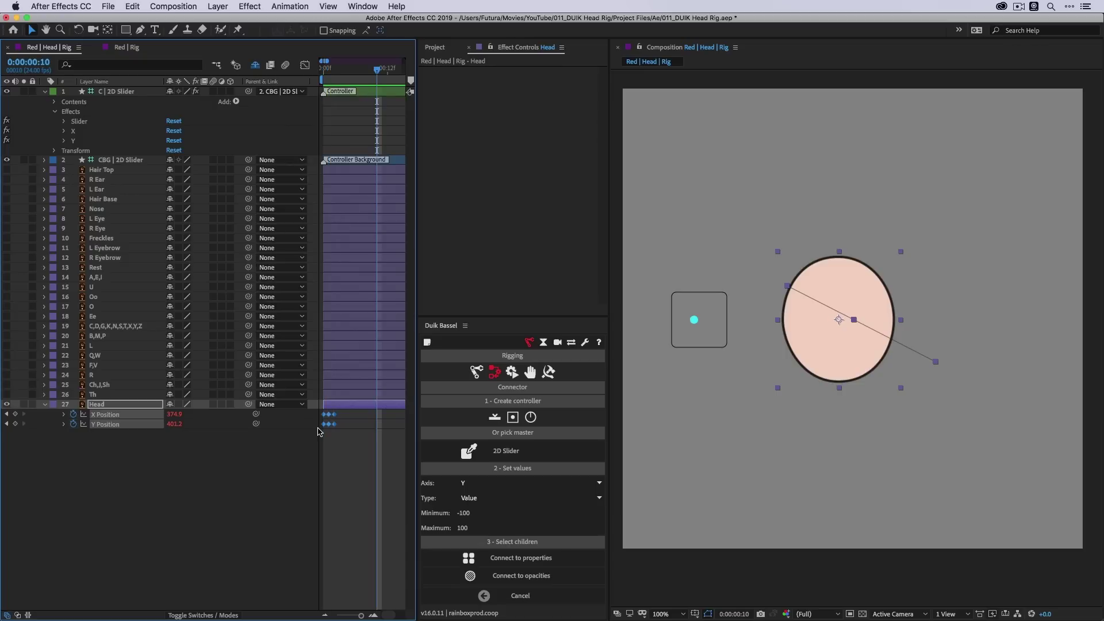
mouse_move(359, 434)
mouse_down()
mouse_move(327, 411)
mouse_move(354, 417)
mouse_up()
drag(379, 425, 379, 424)
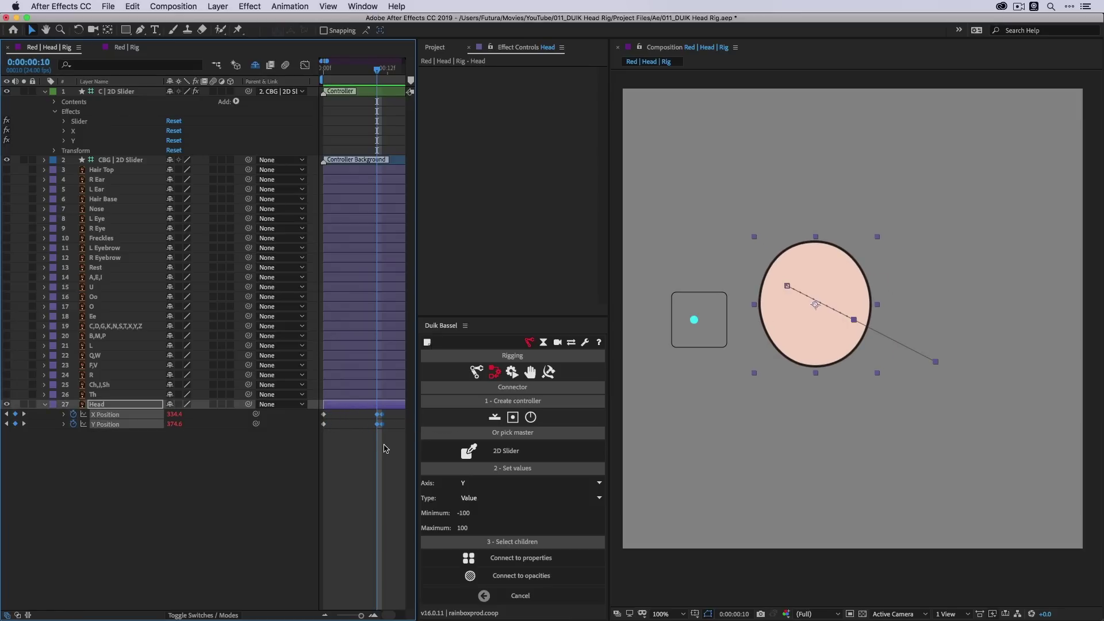
- Move the Head's last X and Y Position keyframes to frame 20 and test the Head's movement with the slider handle
key(shift+Page_Down)
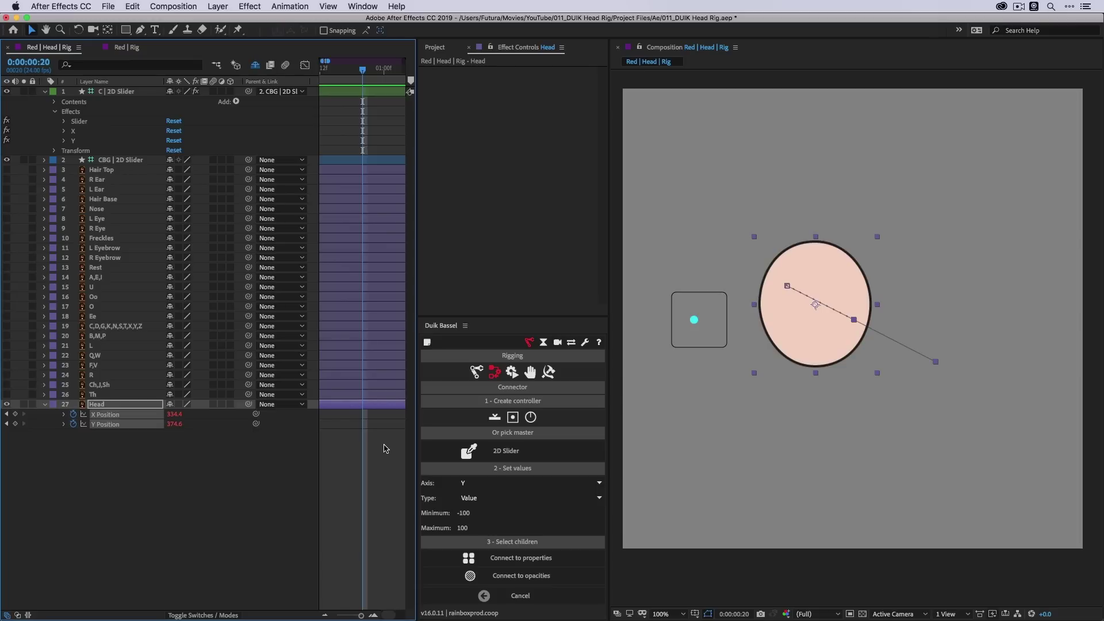
key(minus)
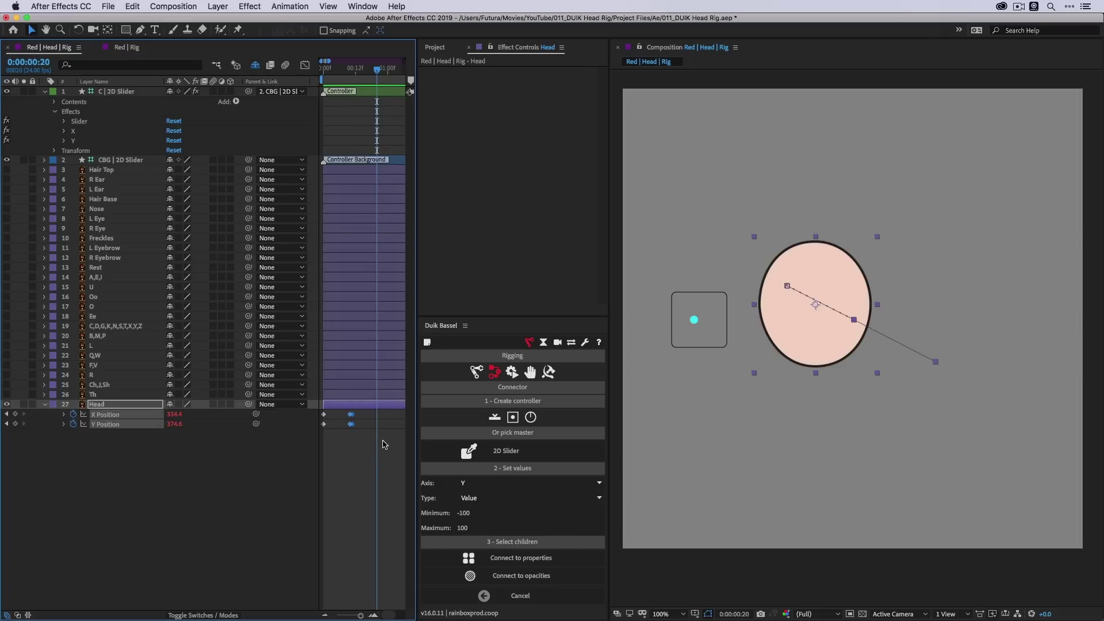
drag(367, 438, 377, 416)
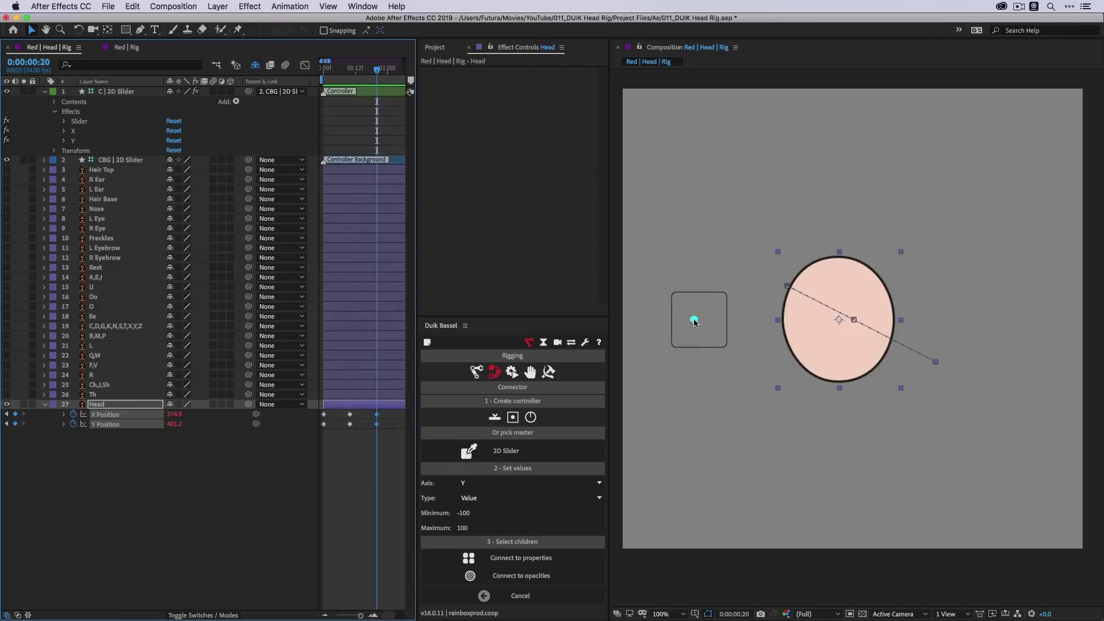
mouse_move(694, 320)
mouse_down()
mouse_move(719, 328)
mouse_move(677, 320)
mouse_move(716, 319)
mouse_move(693, 321)
mouse_move(704, 316)
mouse_up()
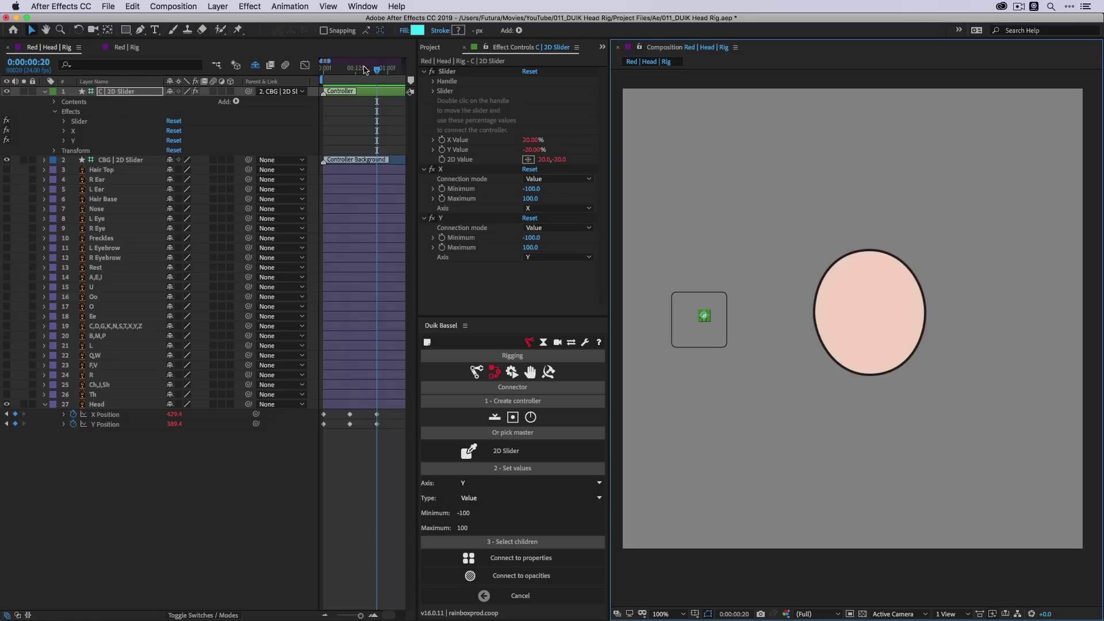
- Review the Head at frames 0 and 5, recentre the slider handle and undo the last handle move
drag(364, 69, 319, 136)
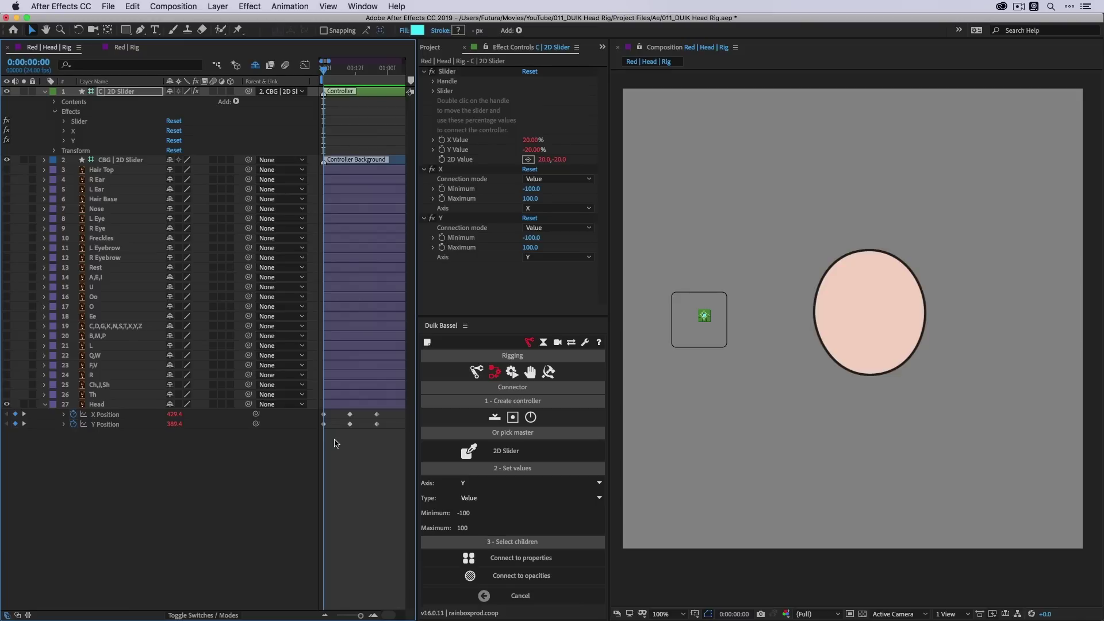
drag(320, 64, 339, 80)
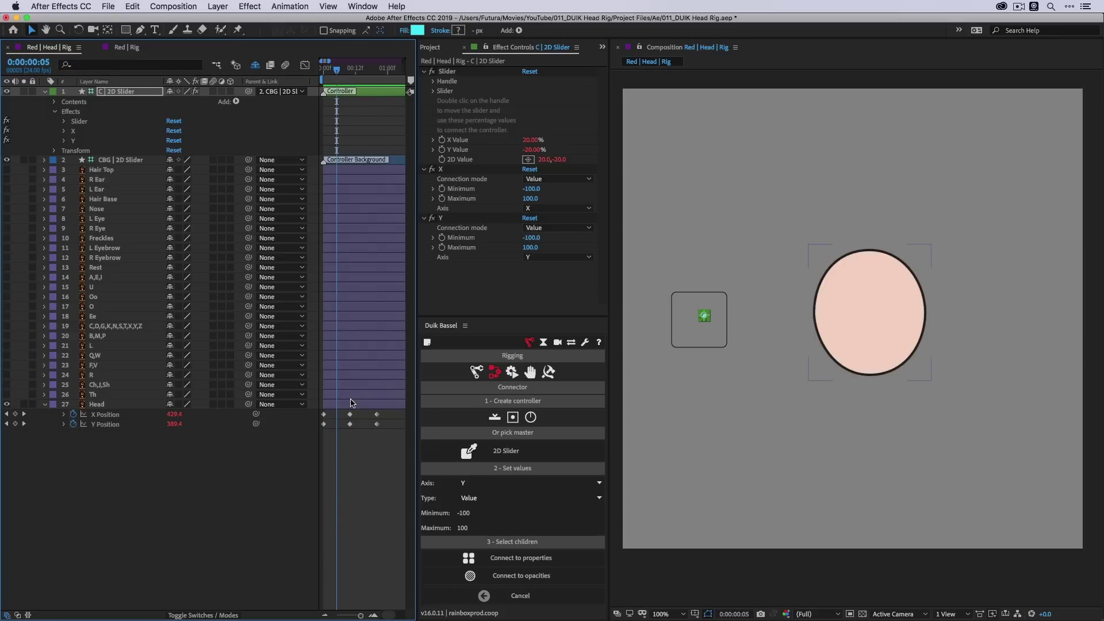
drag(704, 317, 700, 320)
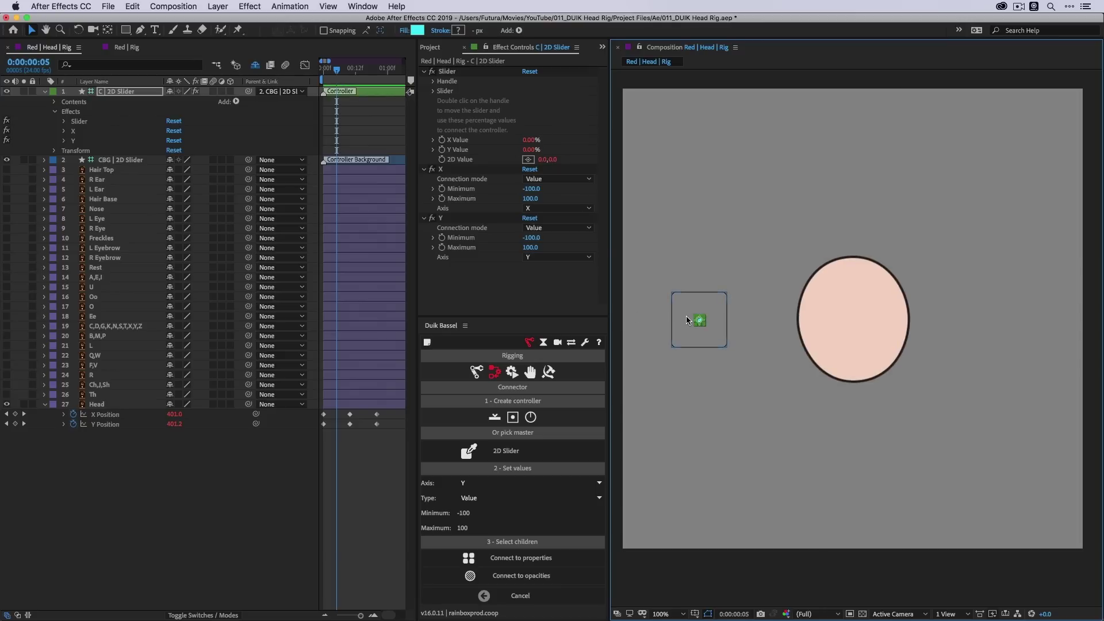
click(350, 415)
drag(700, 322, 670, 321)
key(super+z)
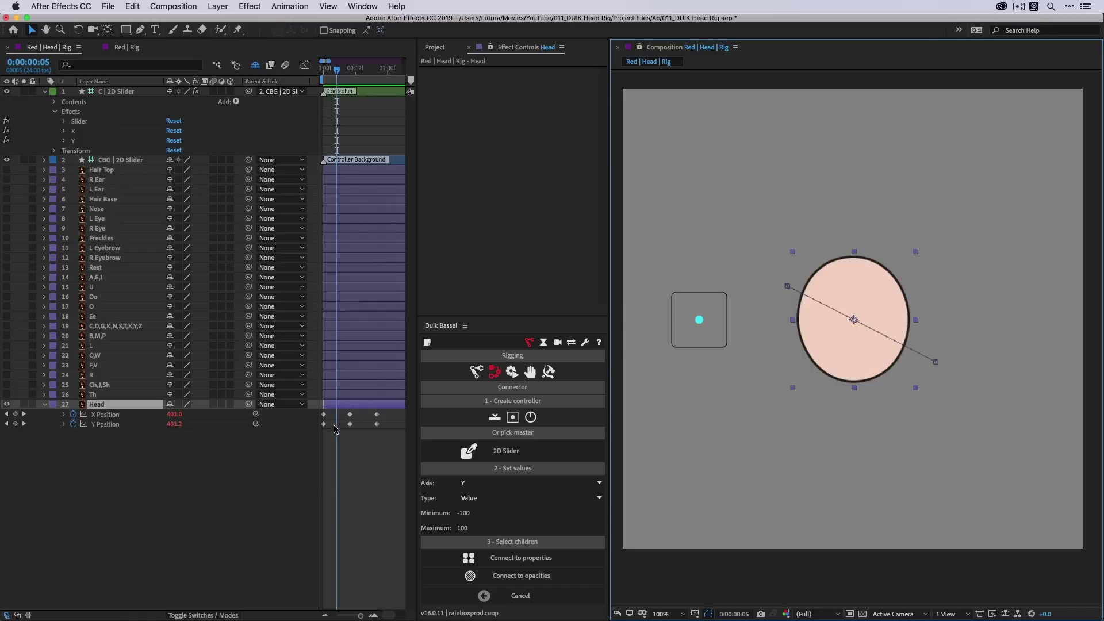
- With the slider's X and Y connector effects temporarily disabled, keyframe the Head at X 479.0, Y 357.7 at frame 5
click(7, 131)
click(6, 141)
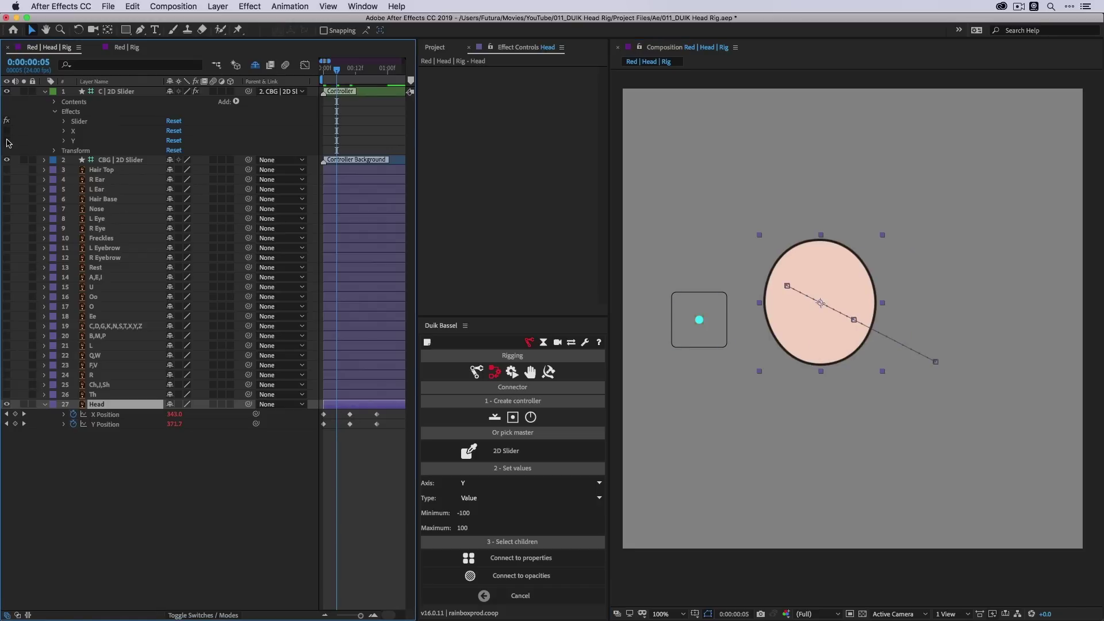
drag(813, 325, 891, 320)
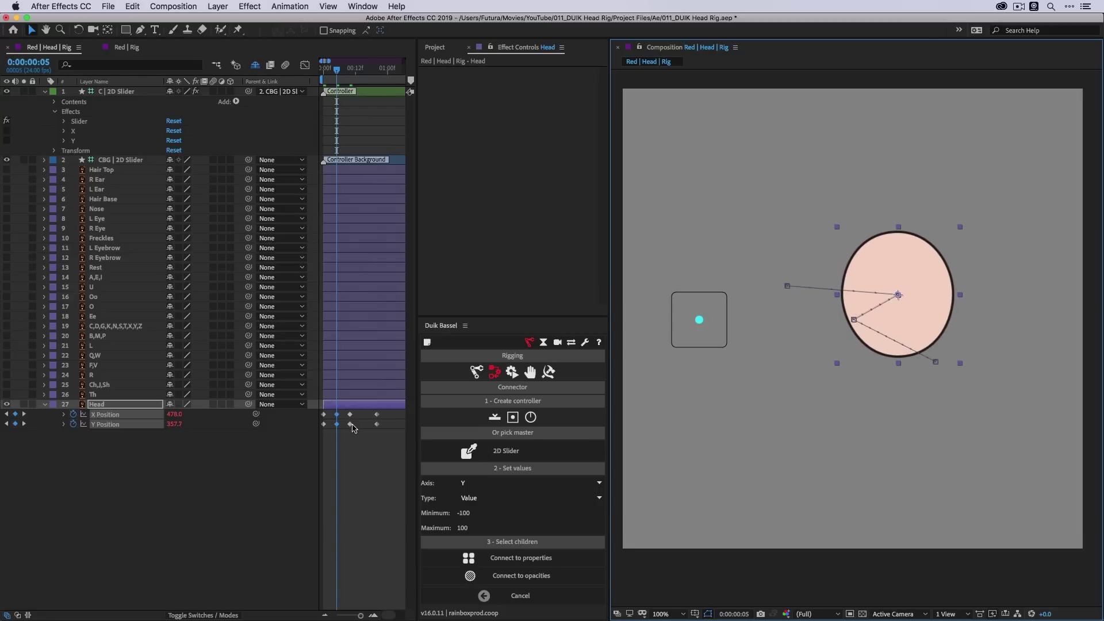
click(7, 131)
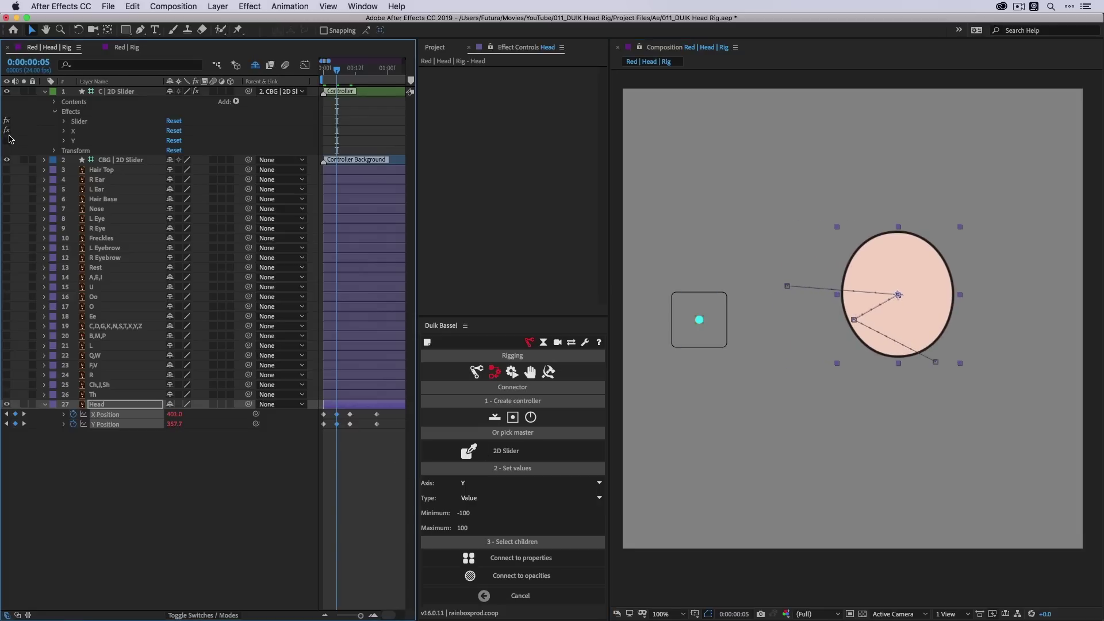
click(6, 140)
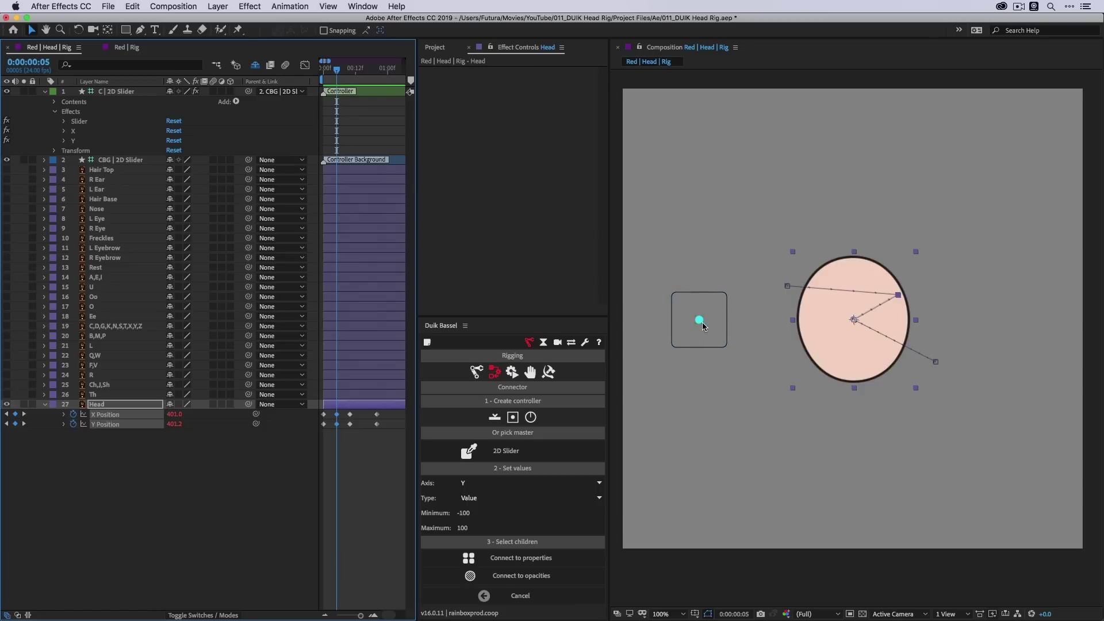
- Test the Head's movement with the slider handle at X -50%, at X -100% and back near the centre
drag(701, 322, 690, 323)
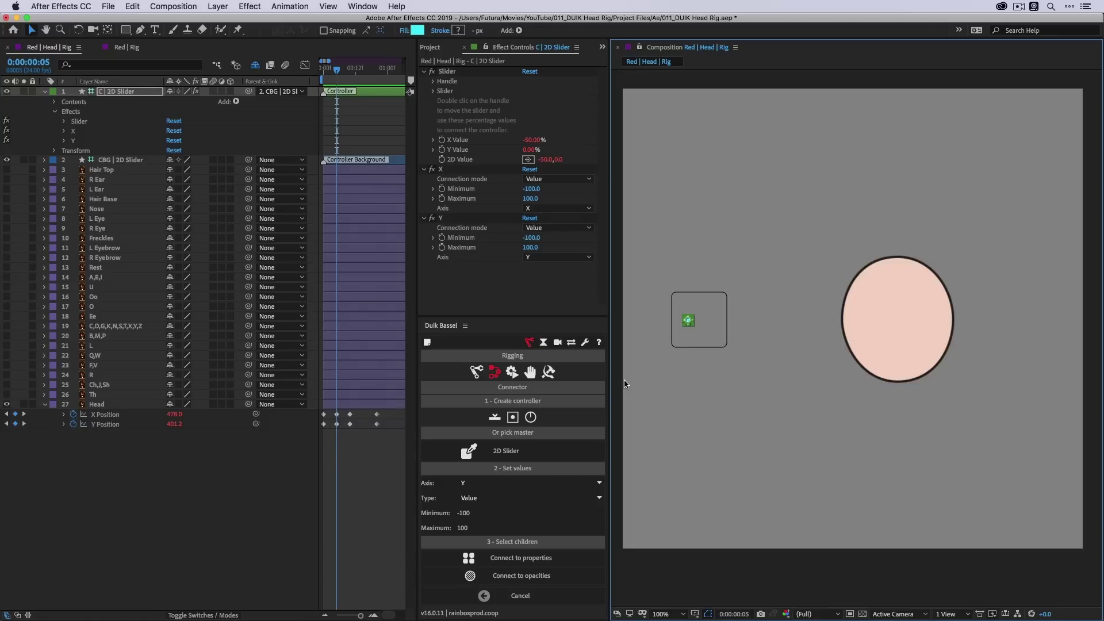
drag(690, 322, 674, 320)
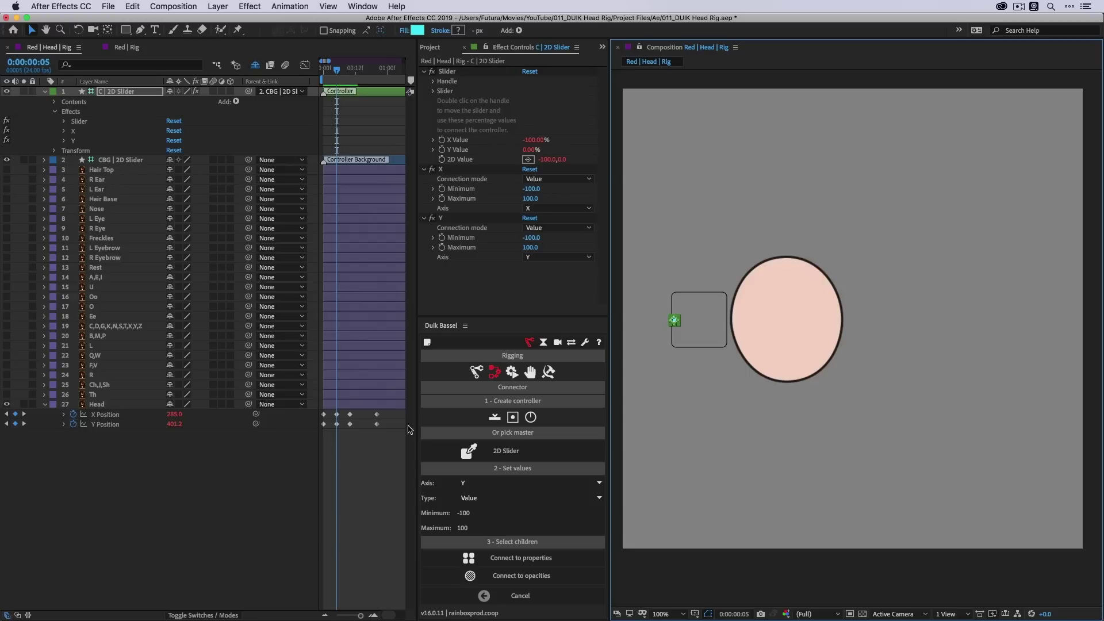
mouse_move(322, 424)
drag(677, 322, 700, 316)
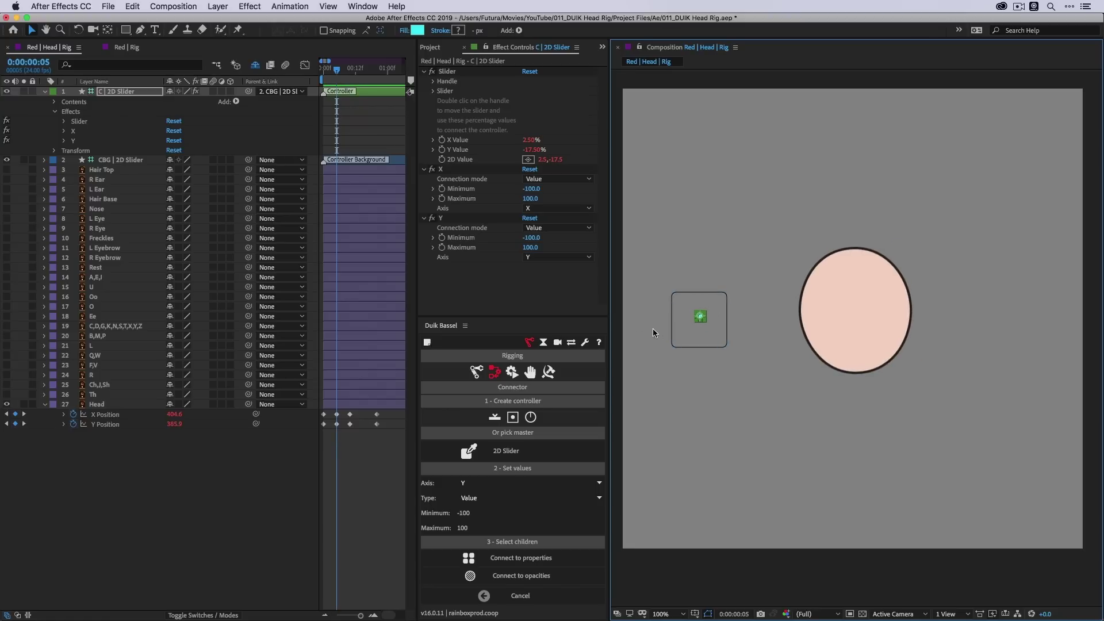
- Easy-ease the Head's frame 5 position keyframes with longer influence handles in the speed graph, and test the result with the slider handle
drag(341, 431, 334, 414)
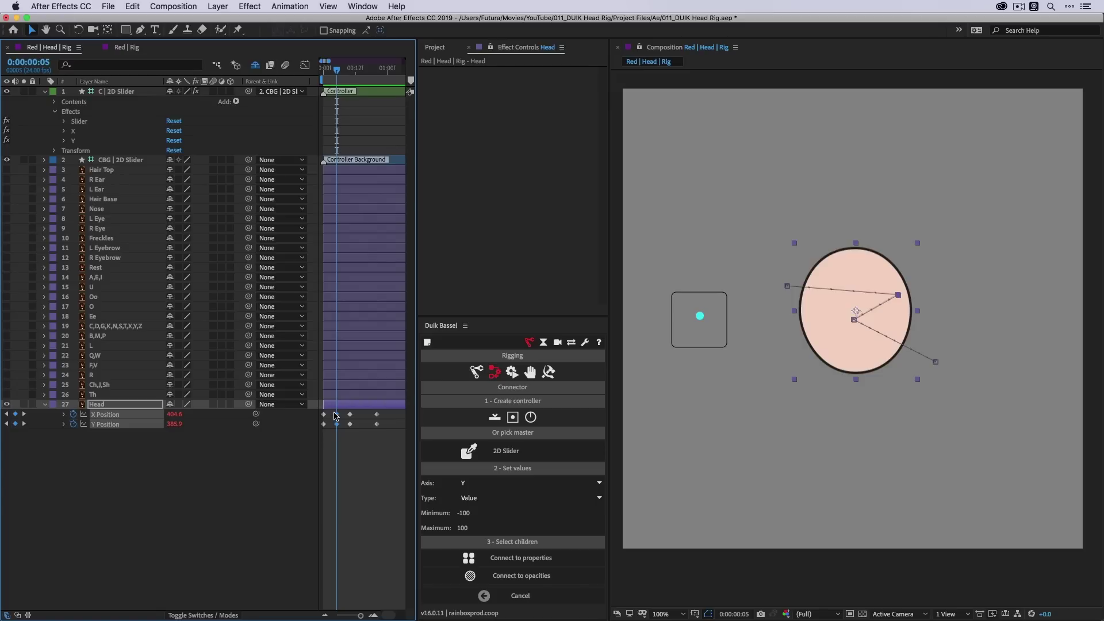
key(F9)
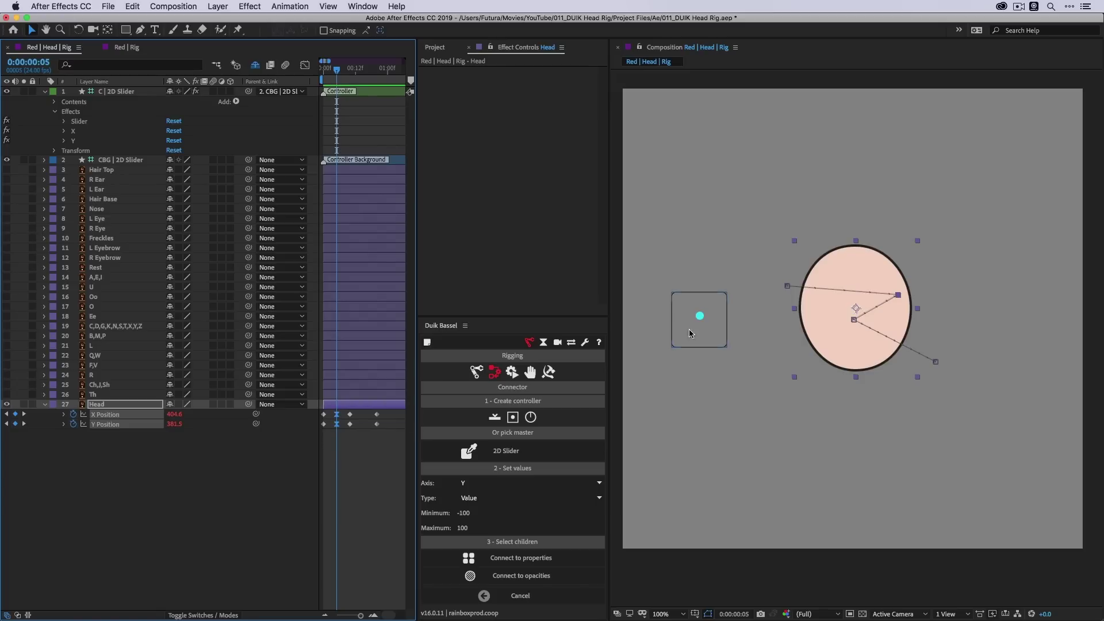
click(305, 65)
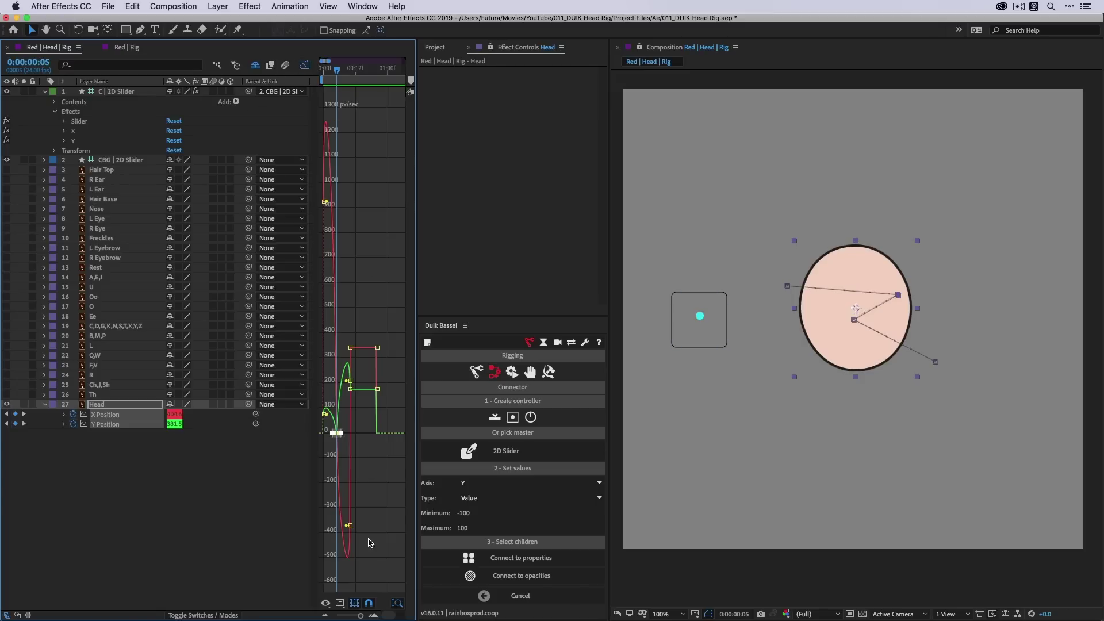
drag(346, 429, 334, 436)
click(355, 603)
drag(333, 433, 330, 434)
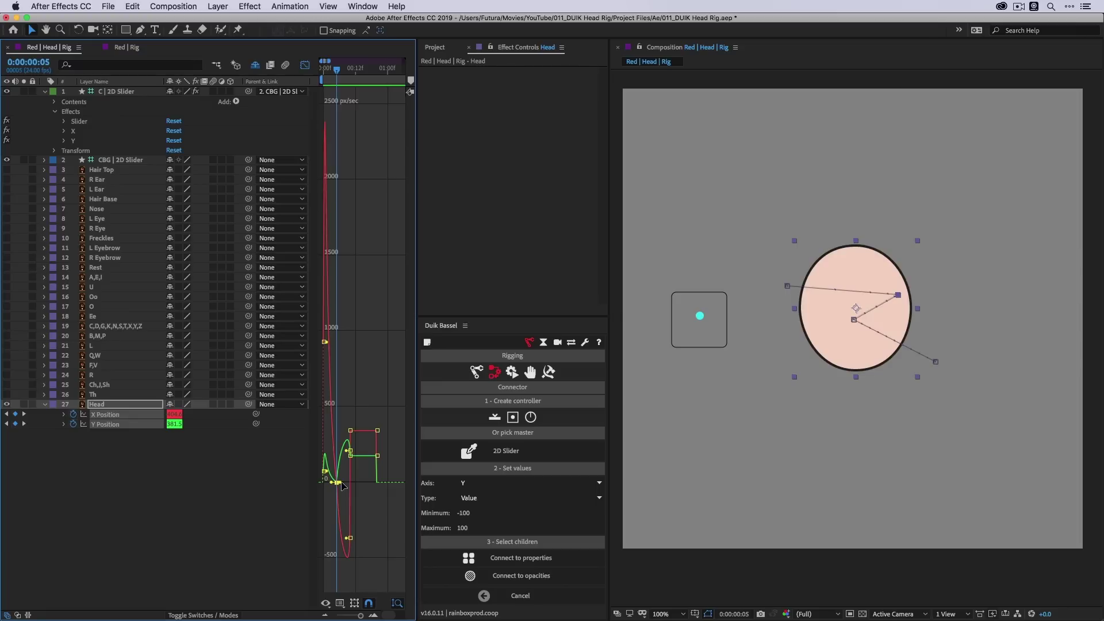
drag(340, 482, 347, 483)
click(305, 65)
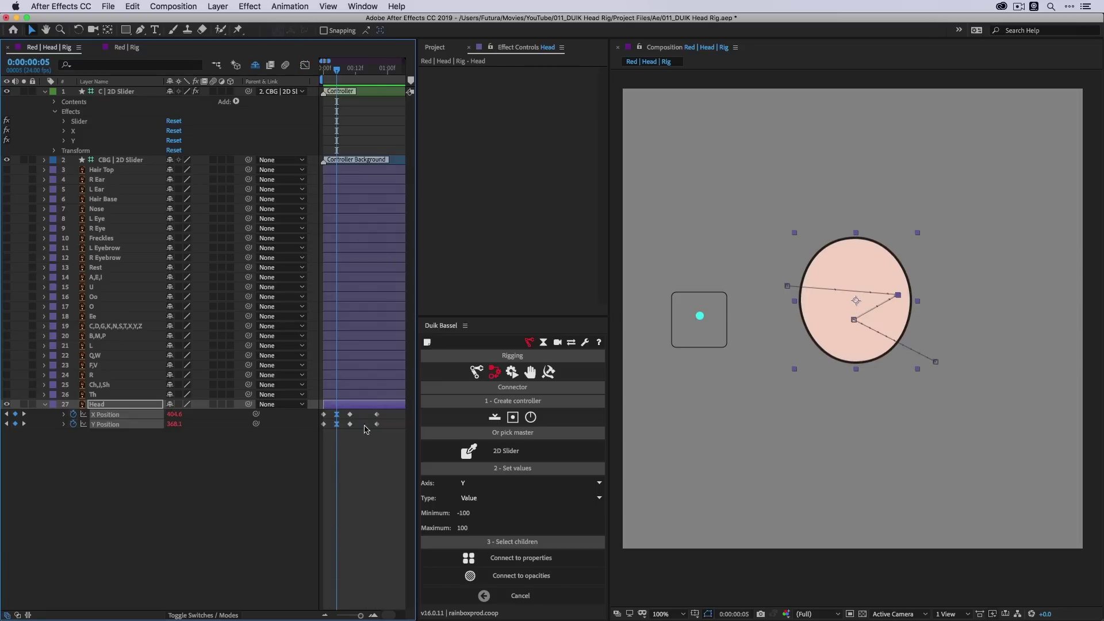
mouse_move(699, 317)
mouse_down()
mouse_move(692, 322)
mouse_move(675, 295)
mouse_move(700, 315)
mouse_move(678, 320)
mouse_up()
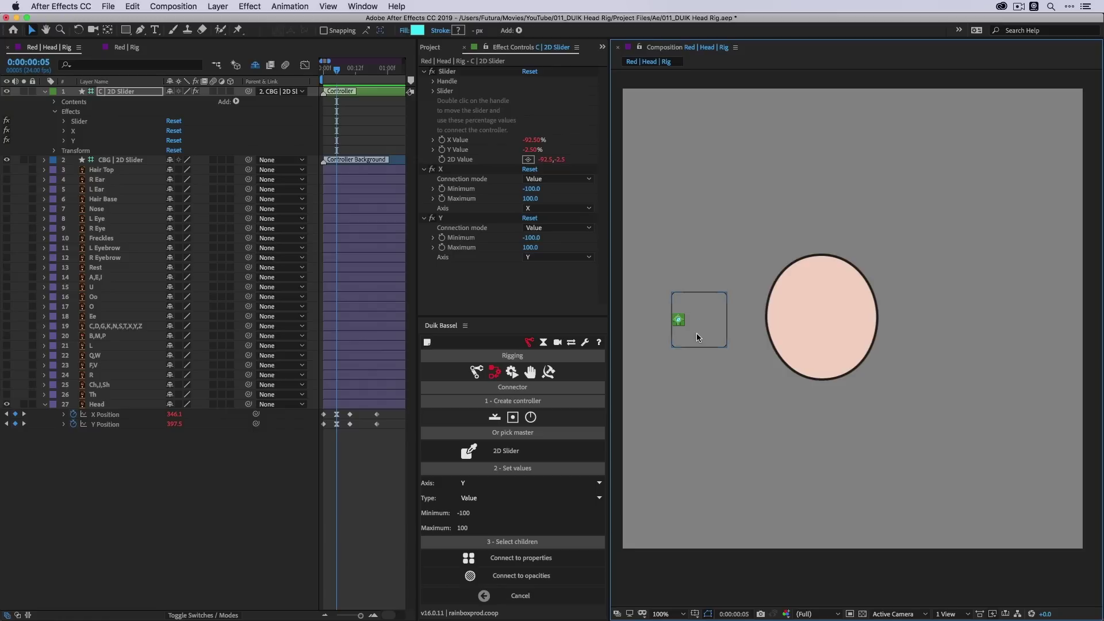
- At frame 10, remove the Head's X and Y Position keyframes, both 2D Slider layers and the Head's position expressions
drag(337, 71, 351, 73)
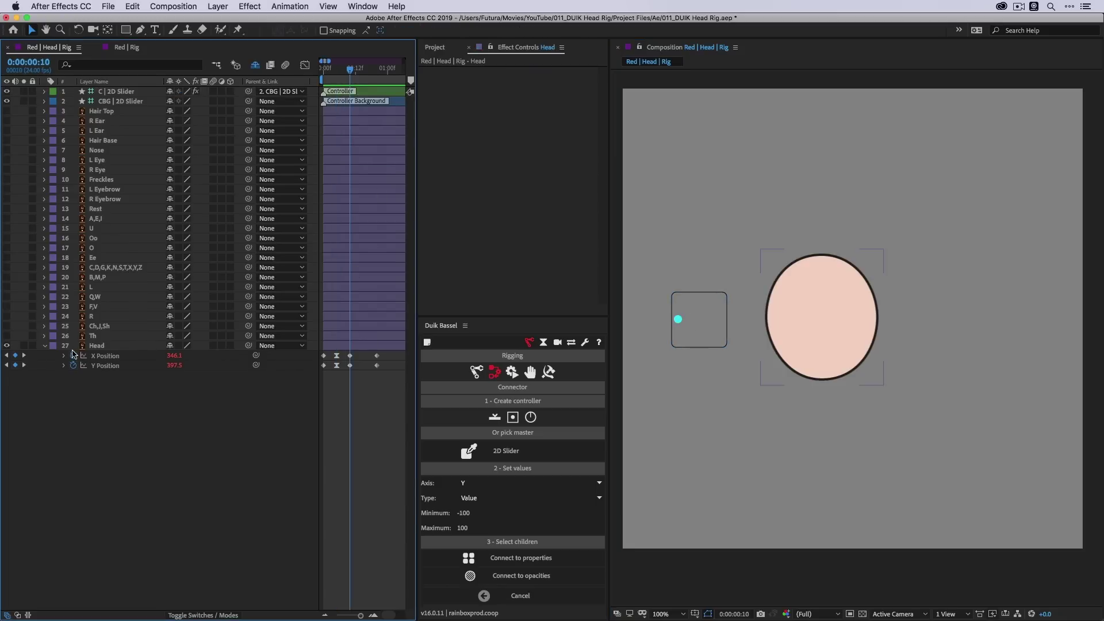
drag(73, 355, 73, 366)
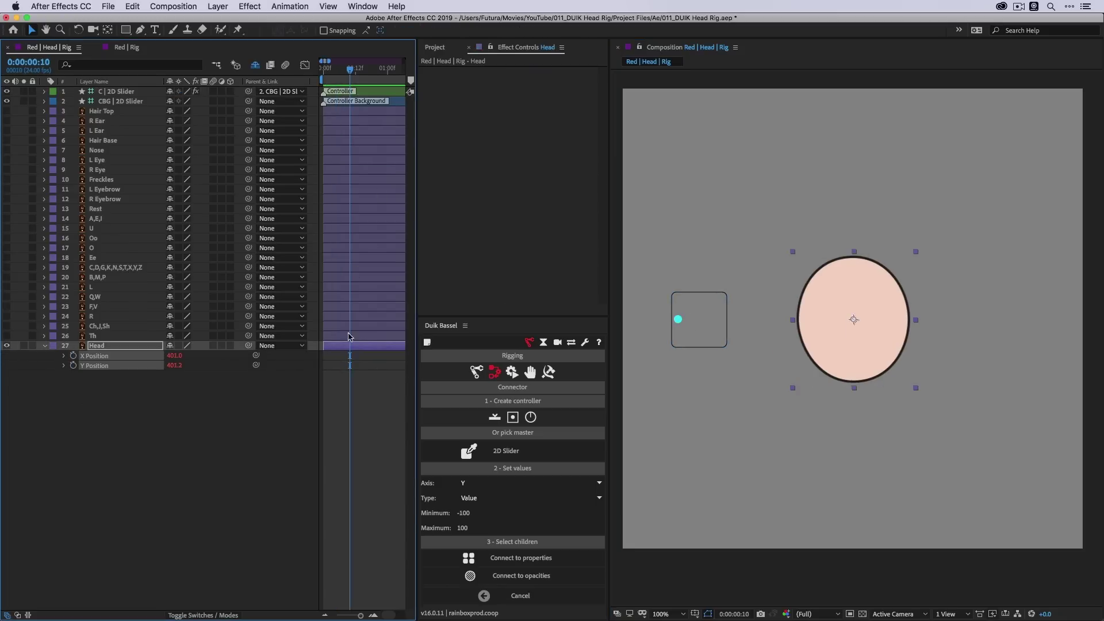
click(122, 101)
shift+click(122, 90)
key(Delete)
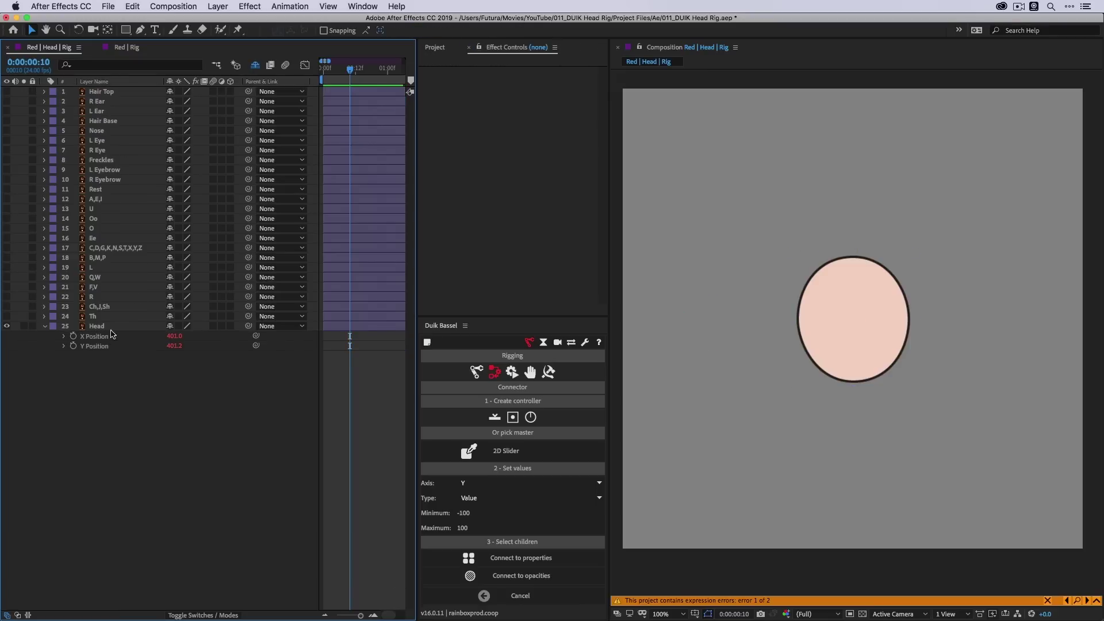
drag(86, 335, 100, 363)
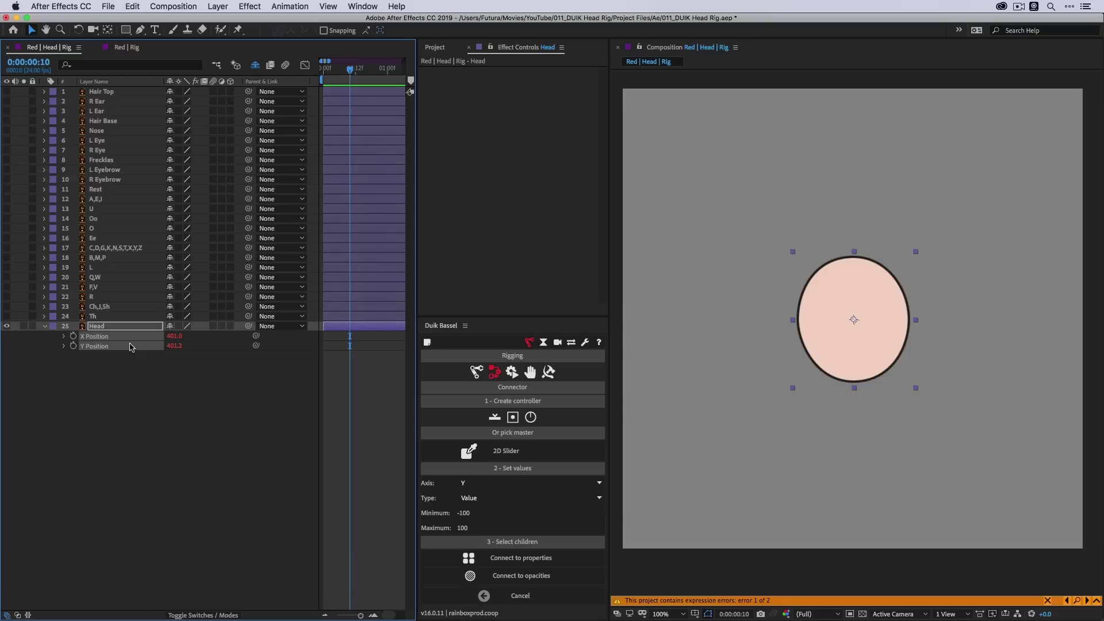
key(alt+shift+equal)
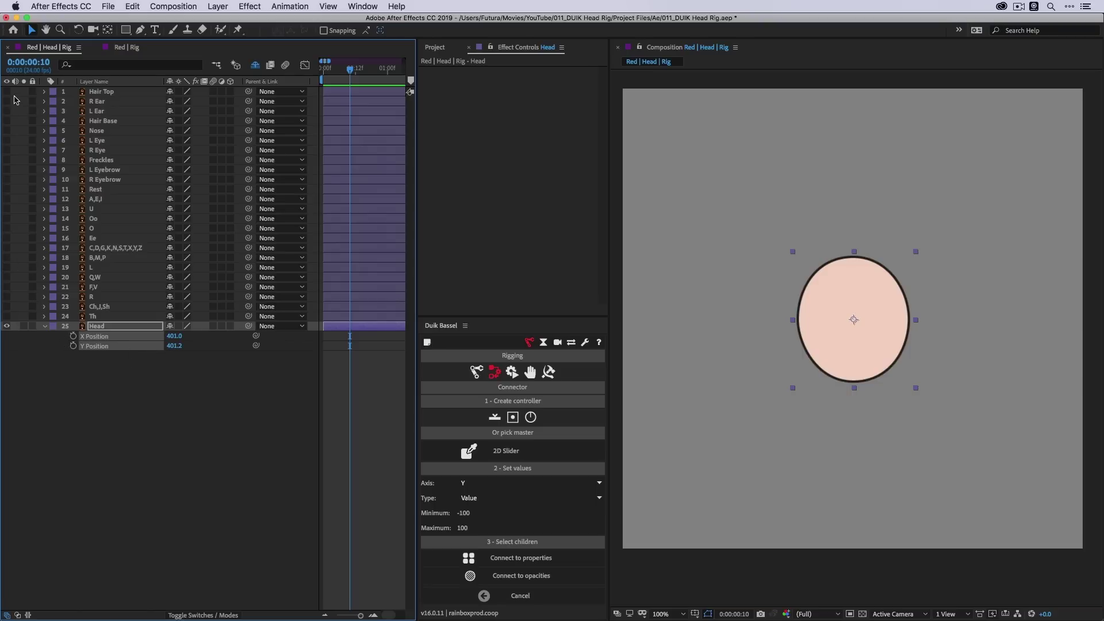
- Make the layers from Hair Top through Rest visible and save the project
drag(6, 92, 10, 190)
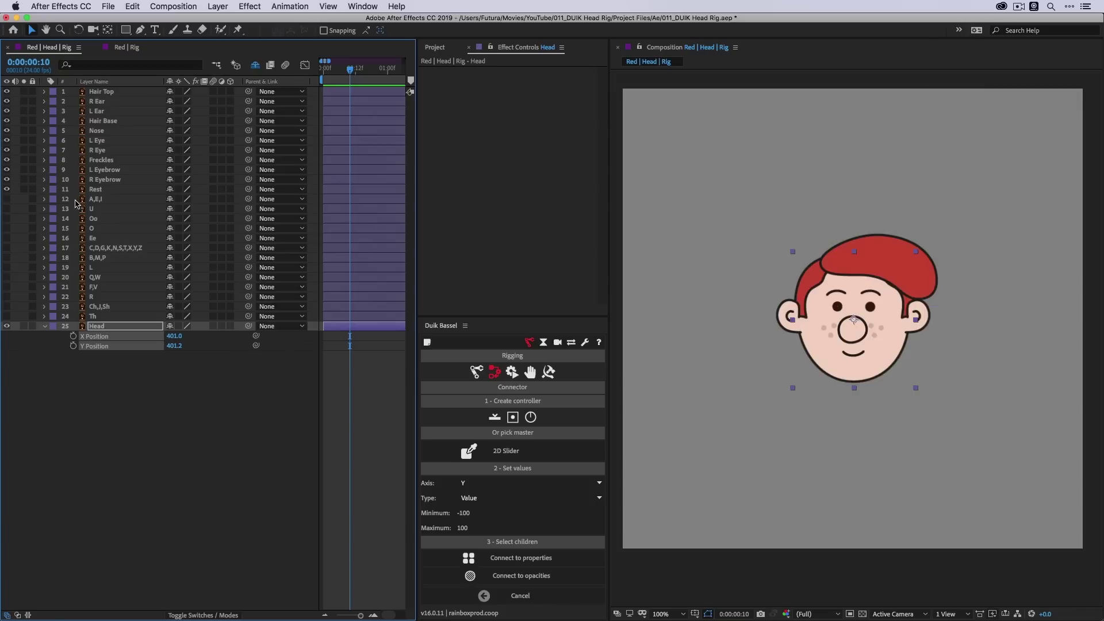
click(44, 326)
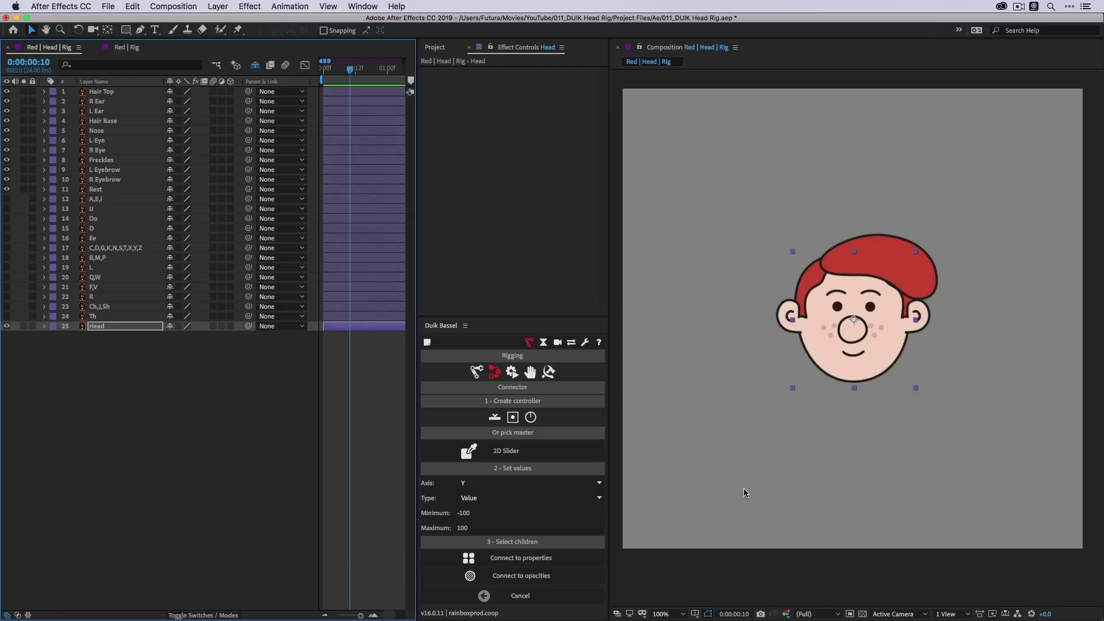
click(884, 444)
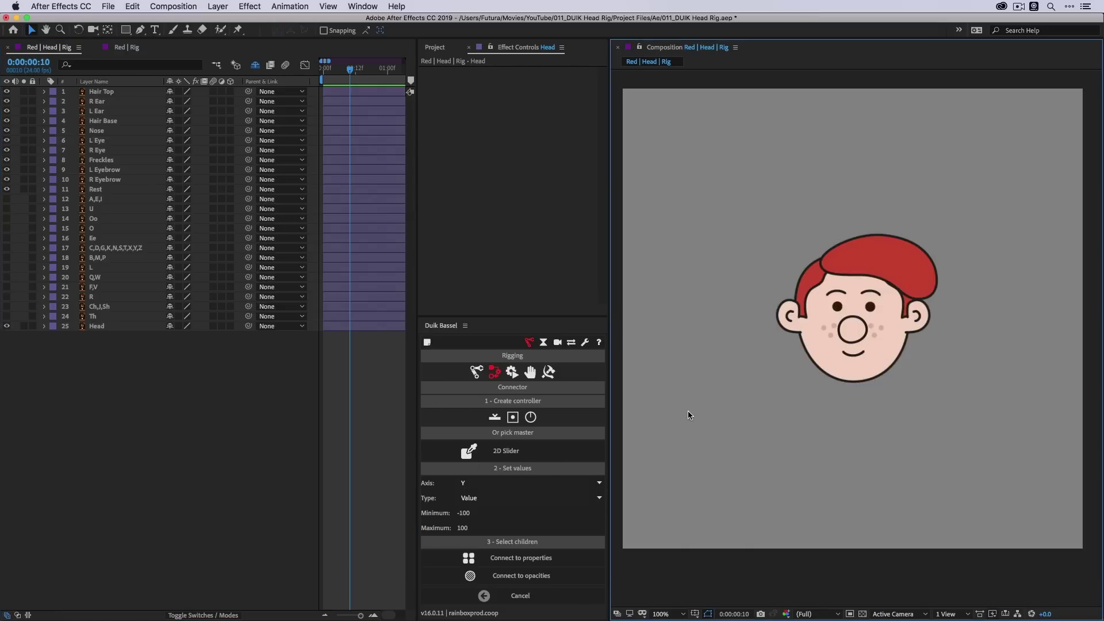
key(super+s)
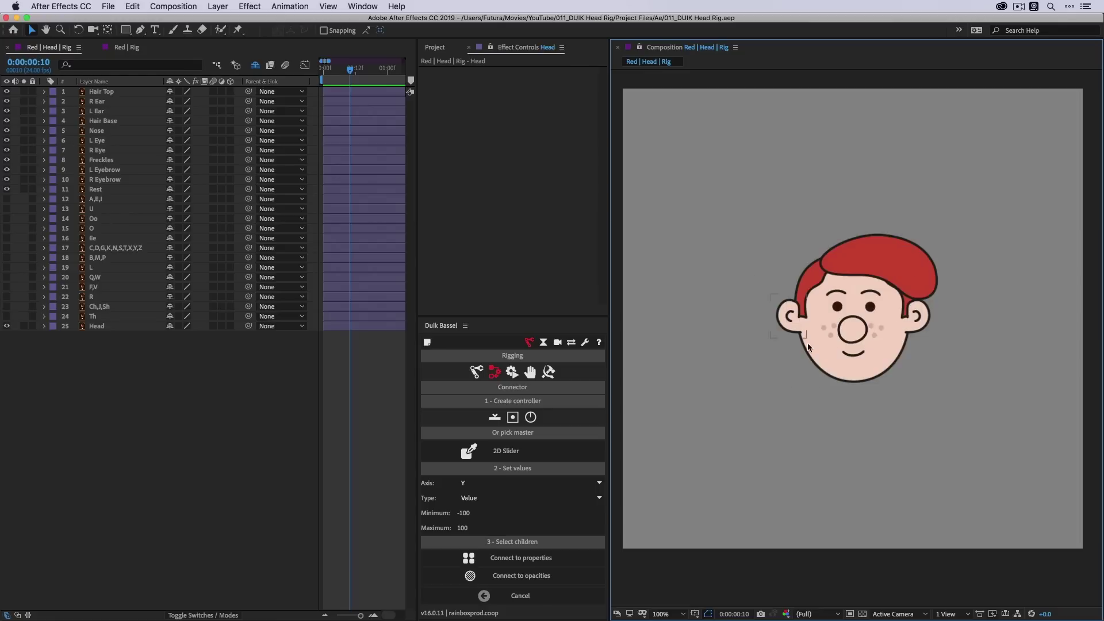
- Create a null object and name it Facial Features
click(215, 6)
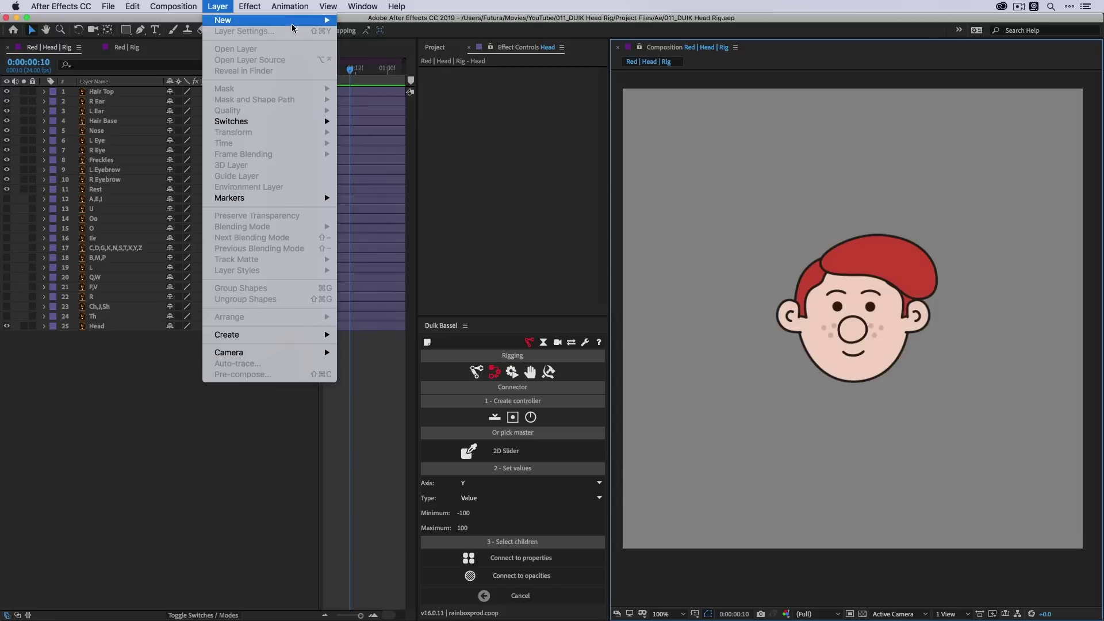
click(386, 68)
click(112, 93)
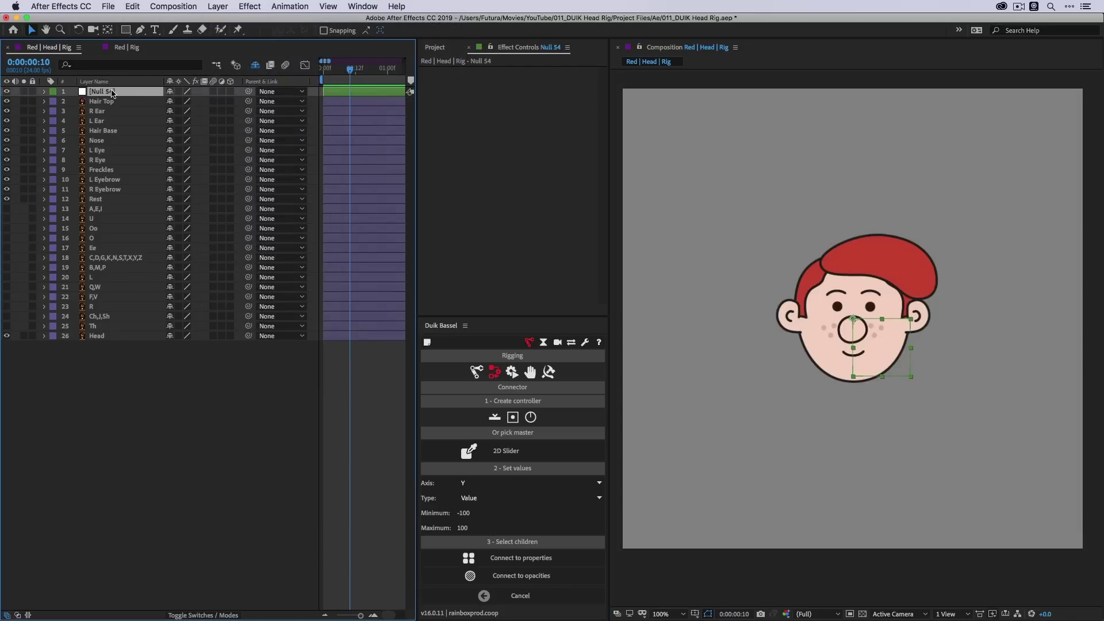
key(Return)
text(Facial F)
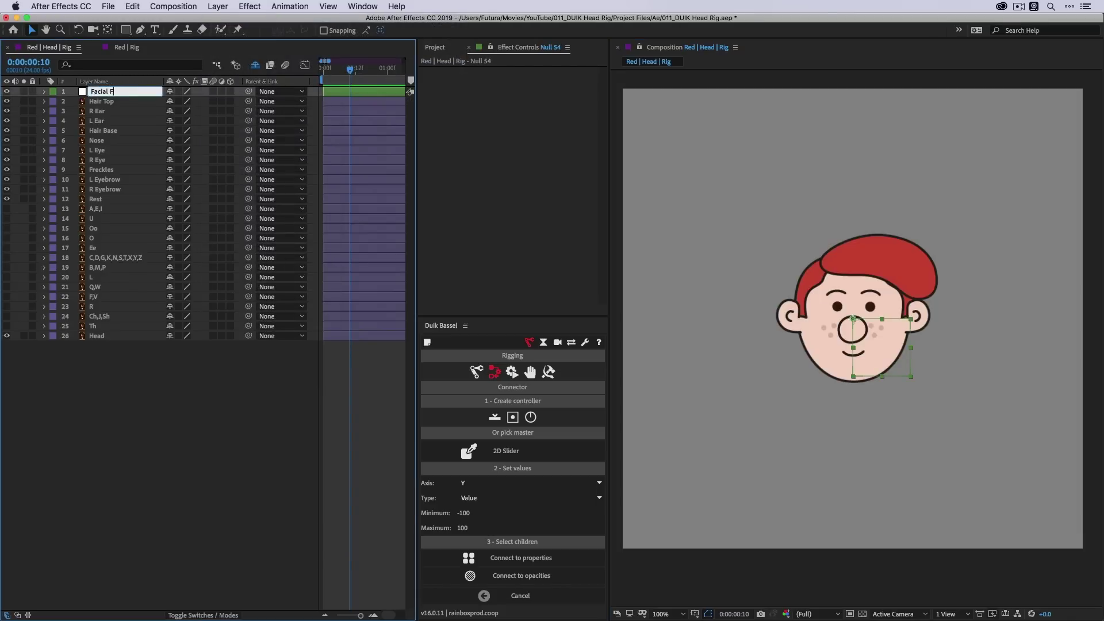
text(eatures)
key(Return)
- Set the Facial Features null's anchor point to 50, 50
key(a)
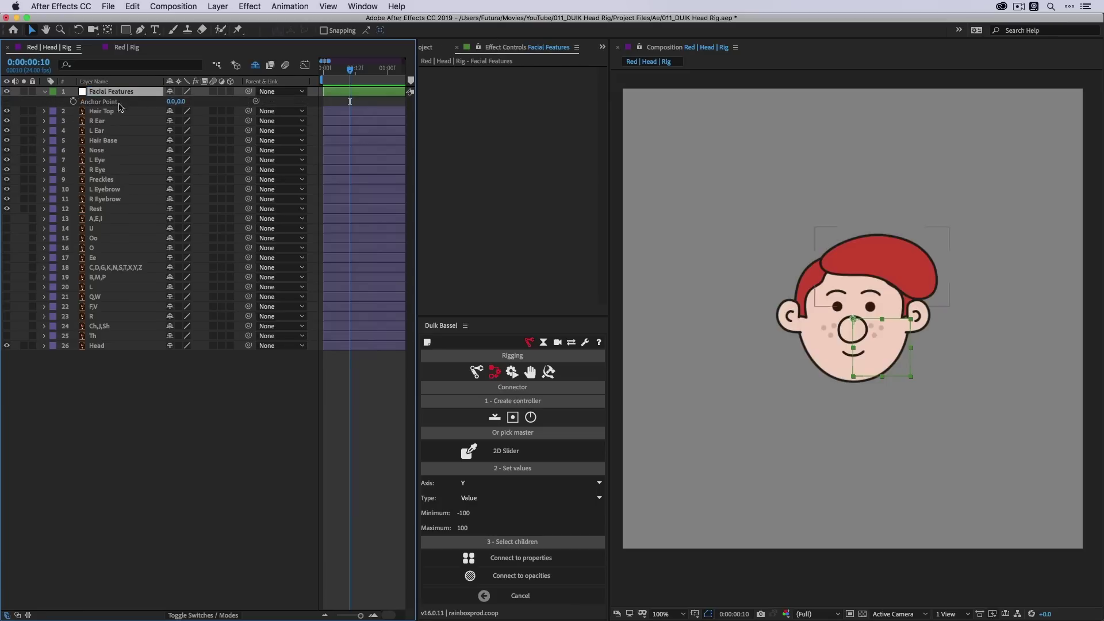
click(173, 103)
text(50)
key(Tab)
text(50)
key(Return)
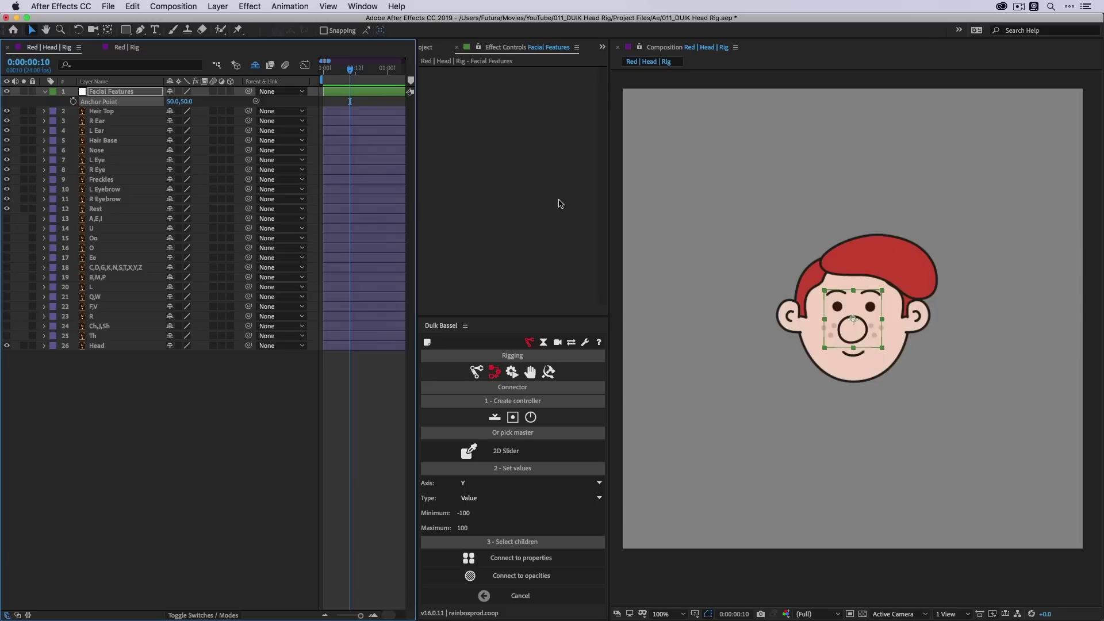
- Place the Facial Features null directly below Hair Base and parent the layers from Nose through Th to it
click(44, 92)
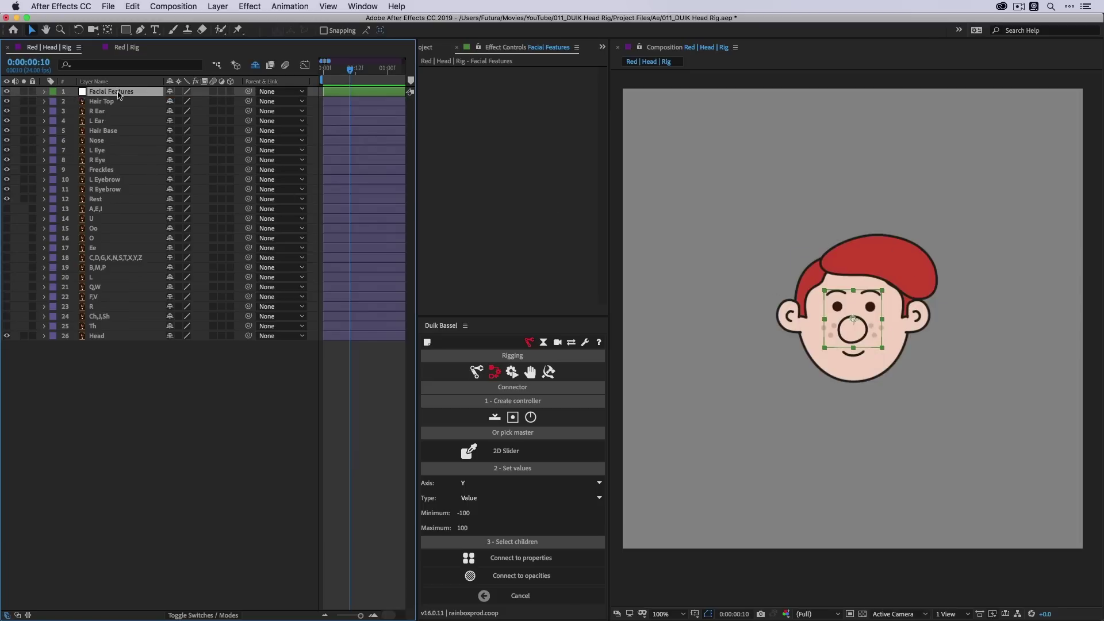
drag(118, 94, 122, 164)
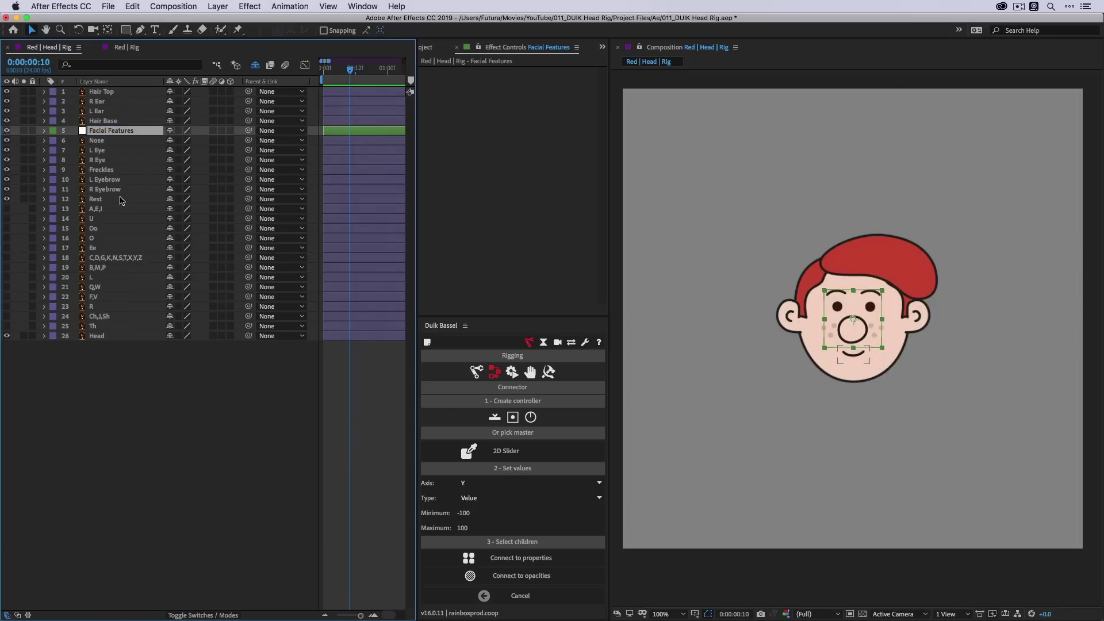
click(107, 142)
shift+click(109, 161)
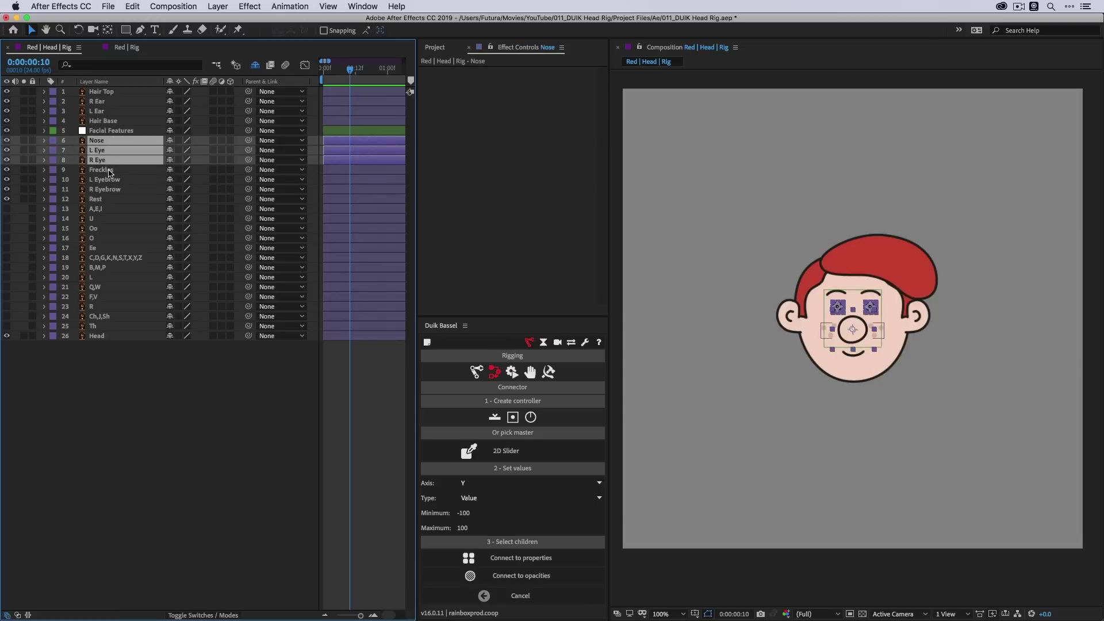
shift+click(109, 172)
shift+click(119, 190)
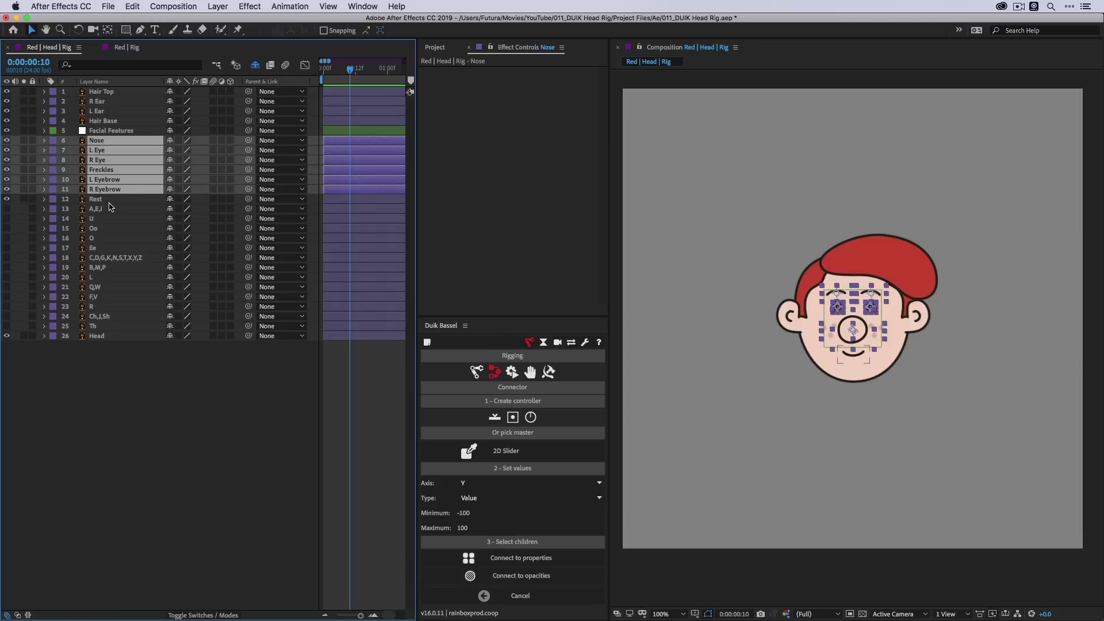
shift+click(102, 327)
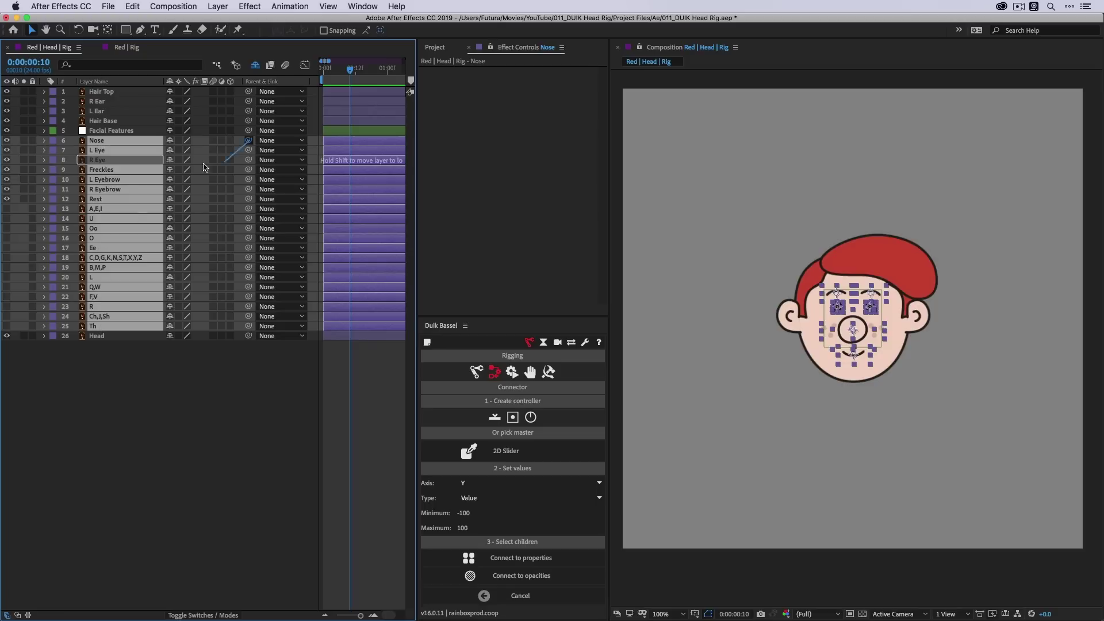
drag(248, 140, 120, 132)
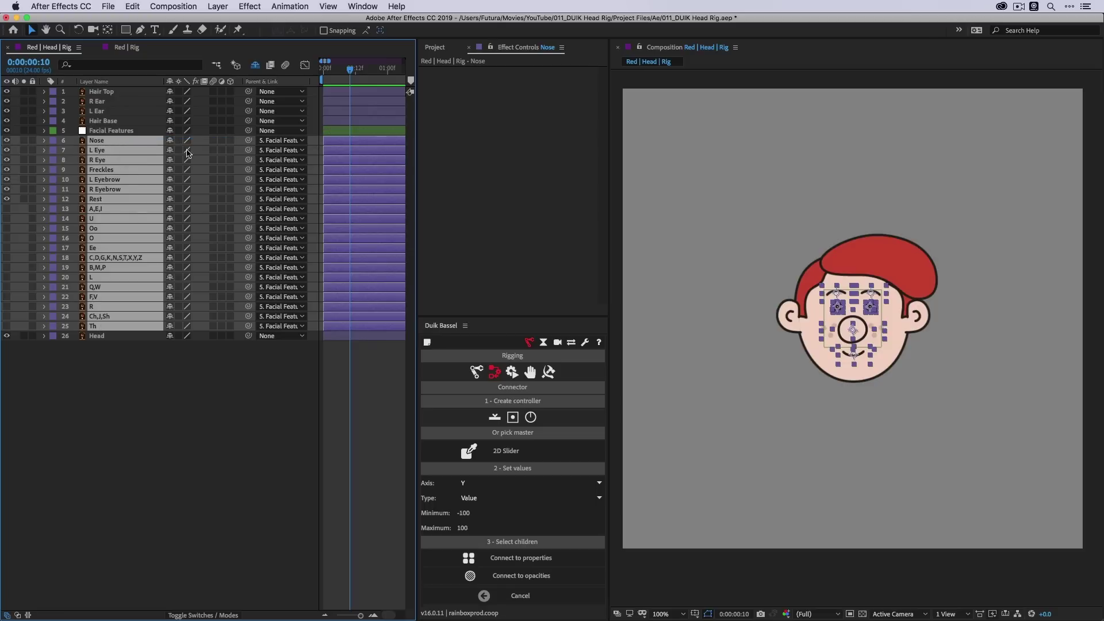
right_click(276, 83)
mouse_move(343, 117)
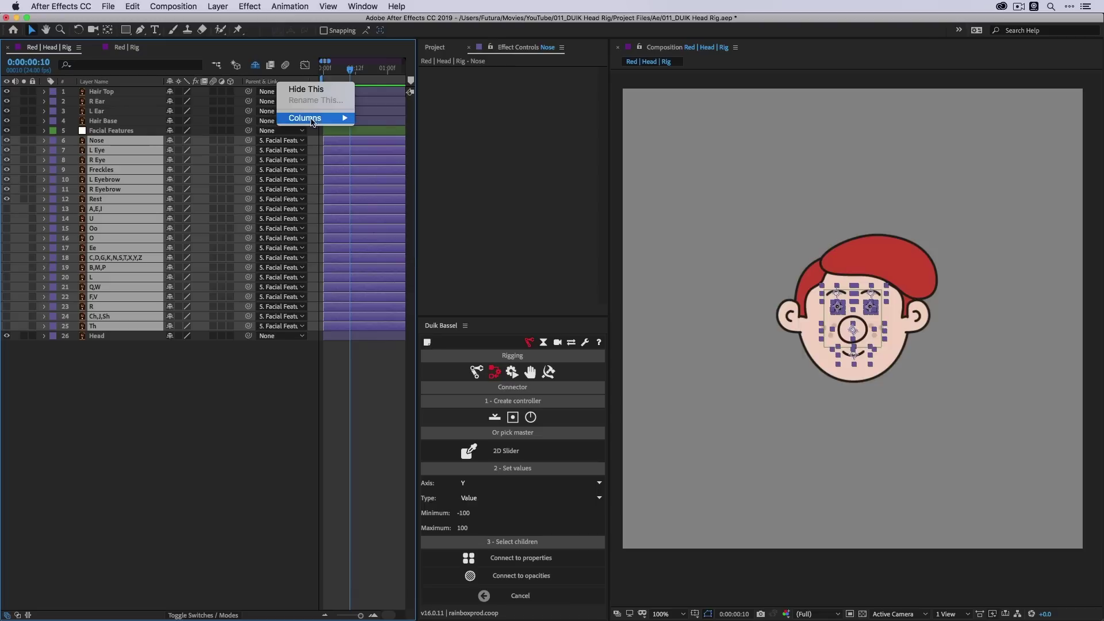
key(Escape)
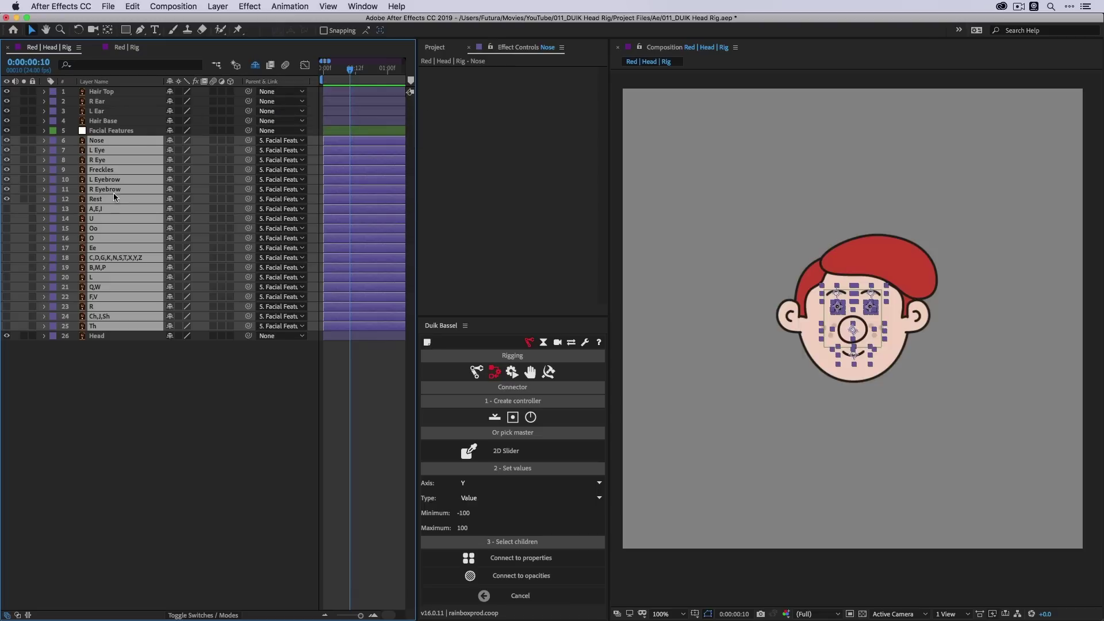
- Test the parenting by moving the Facial Features null in the composition, and undo the move
click(113, 132)
drag(883, 332, 863, 338)
key(super+z)
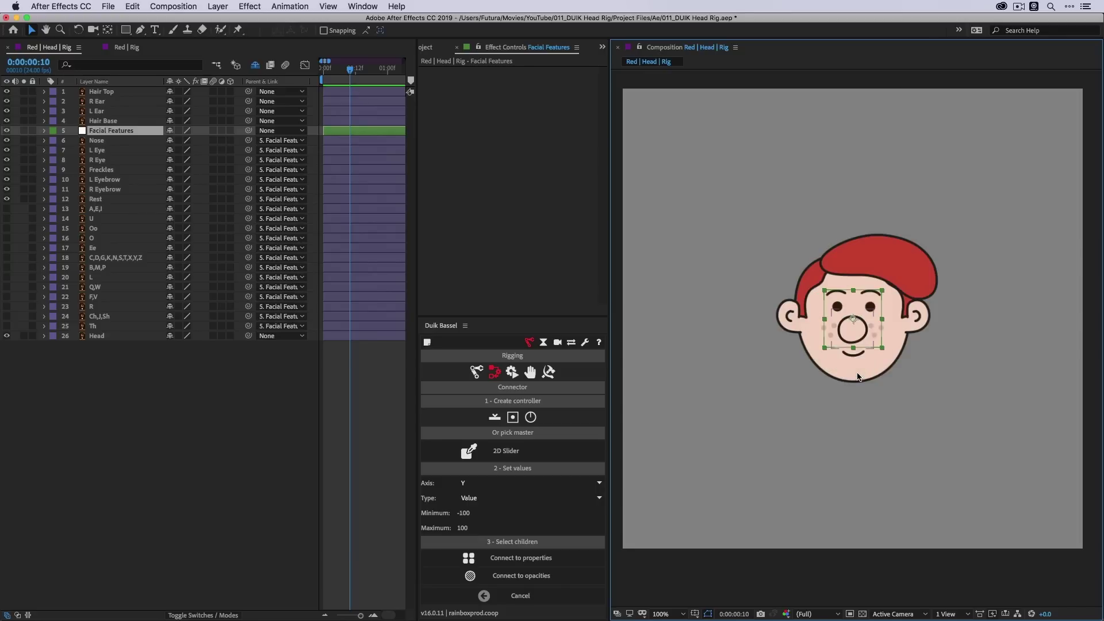
- Save the project and separate the Facial Features null's Position into X and Y dimensions
key(super+s)
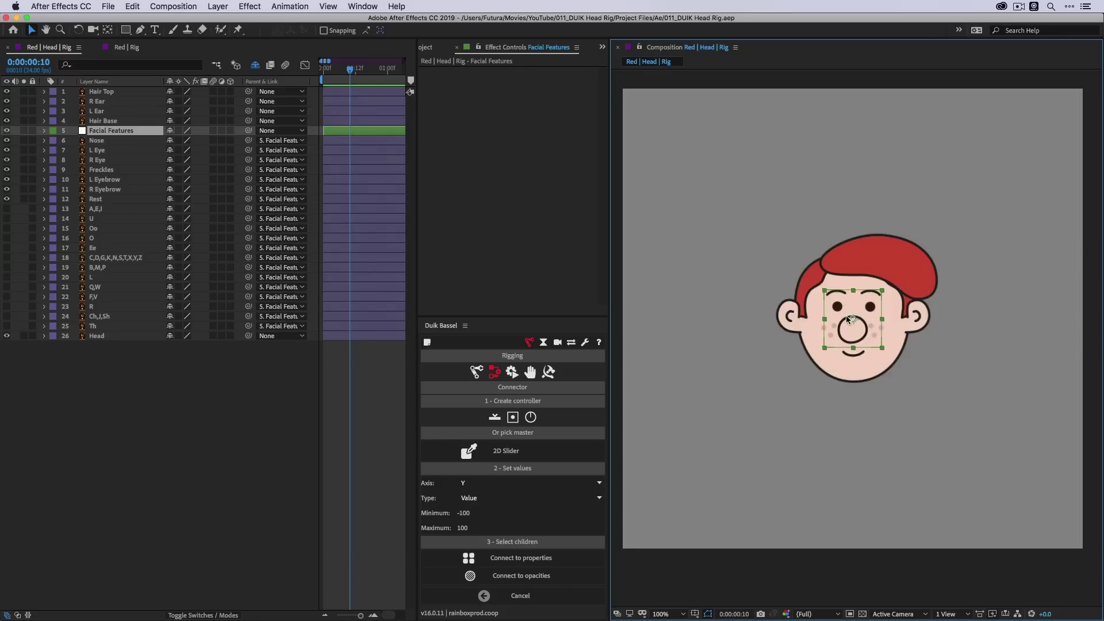
click(115, 132)
key(p)
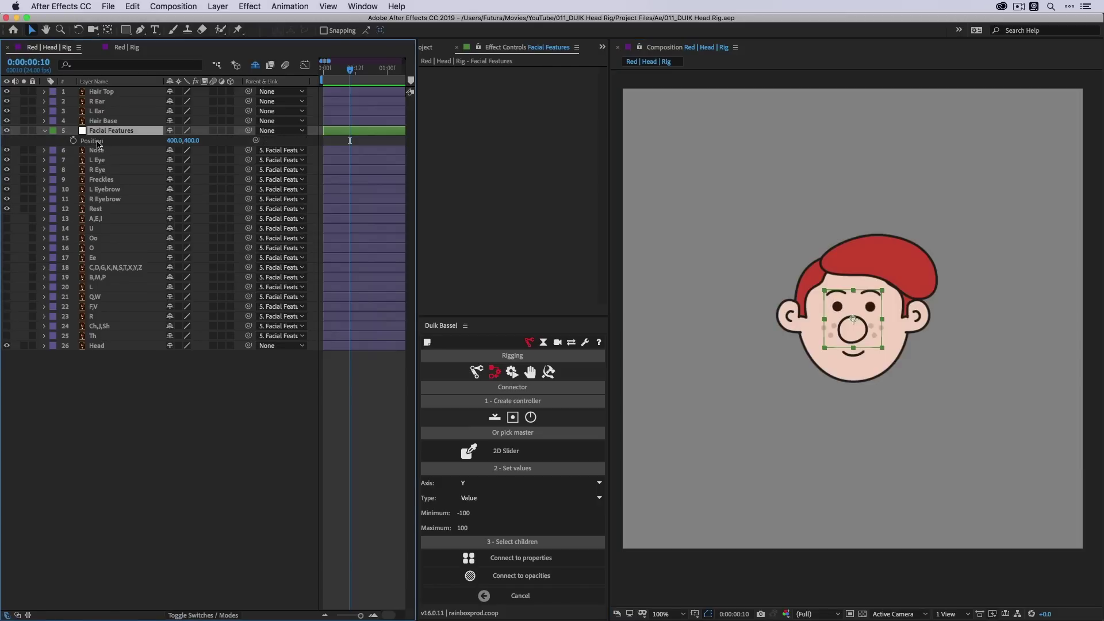
right_click(99, 142)
click(122, 164)
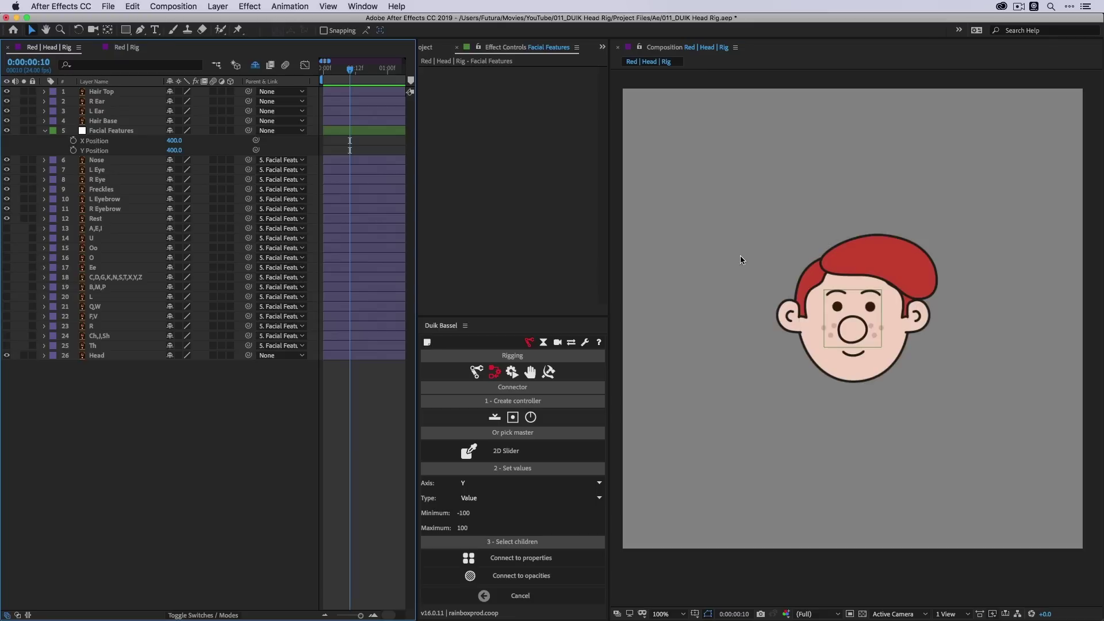
click(726, 248)
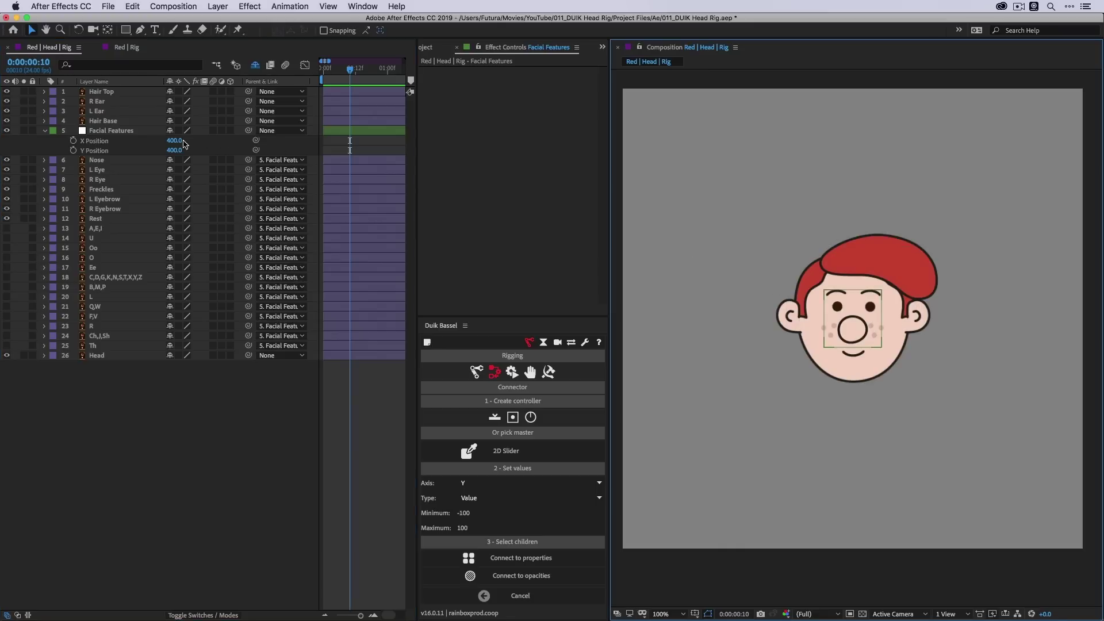
- Apply Duik's Zero to the Facial Features null and briefly reveal the shy layers to inspect its zero layer
click(517, 597)
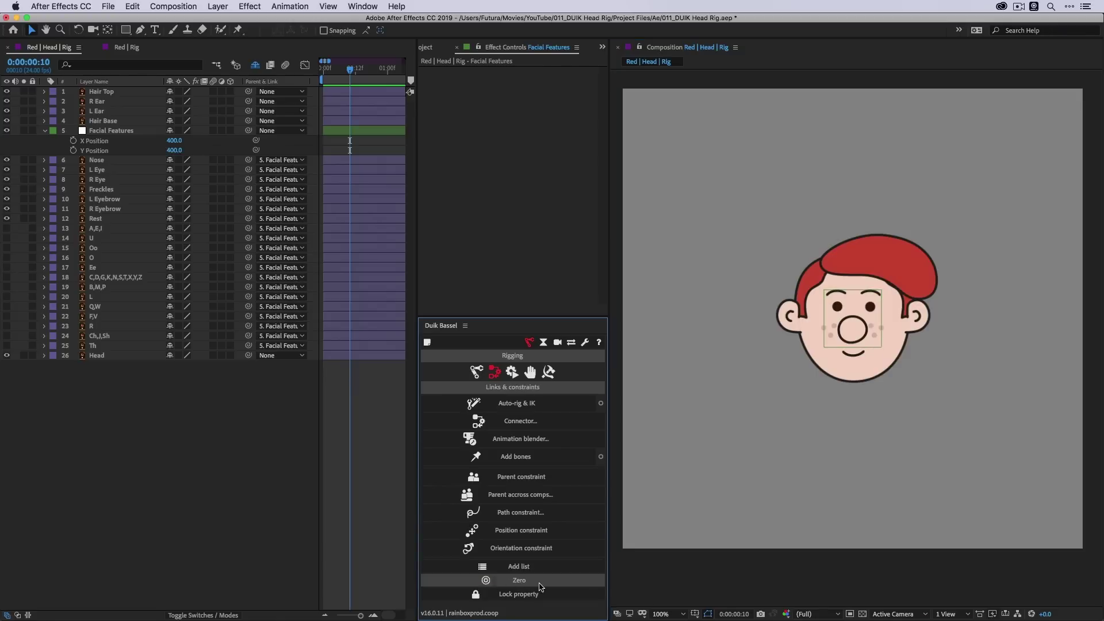
click(111, 131)
click(529, 583)
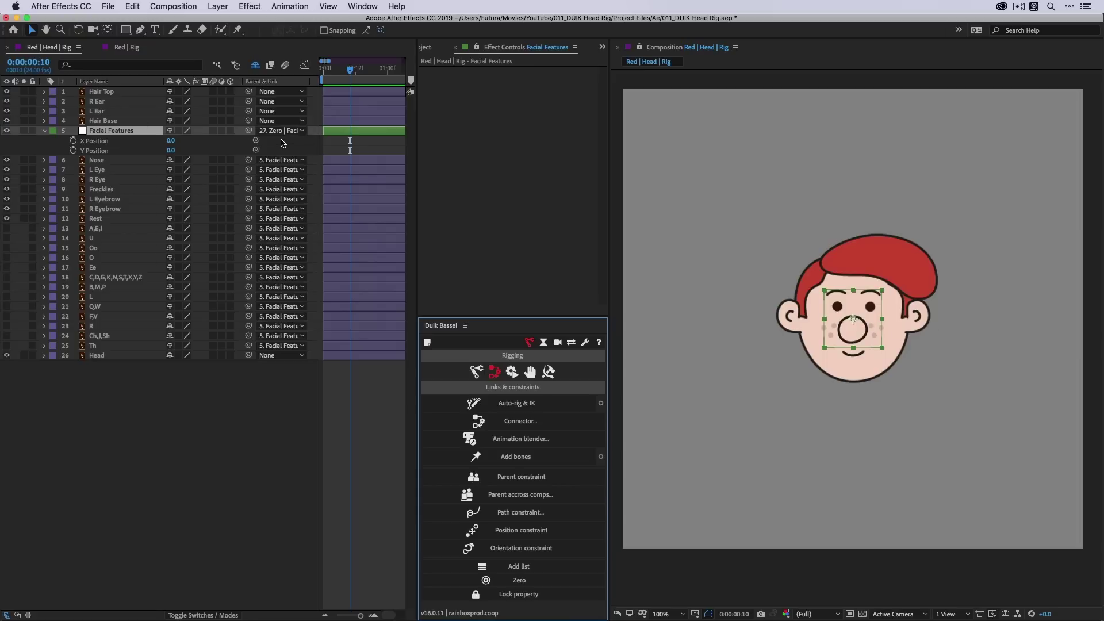
click(254, 65)
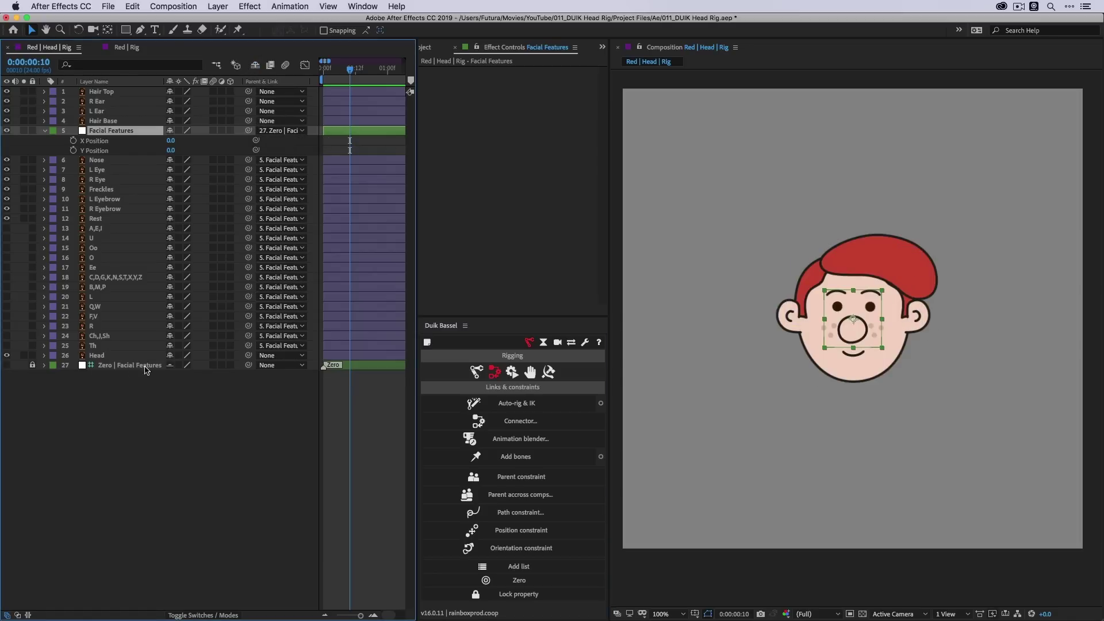
click(254, 65)
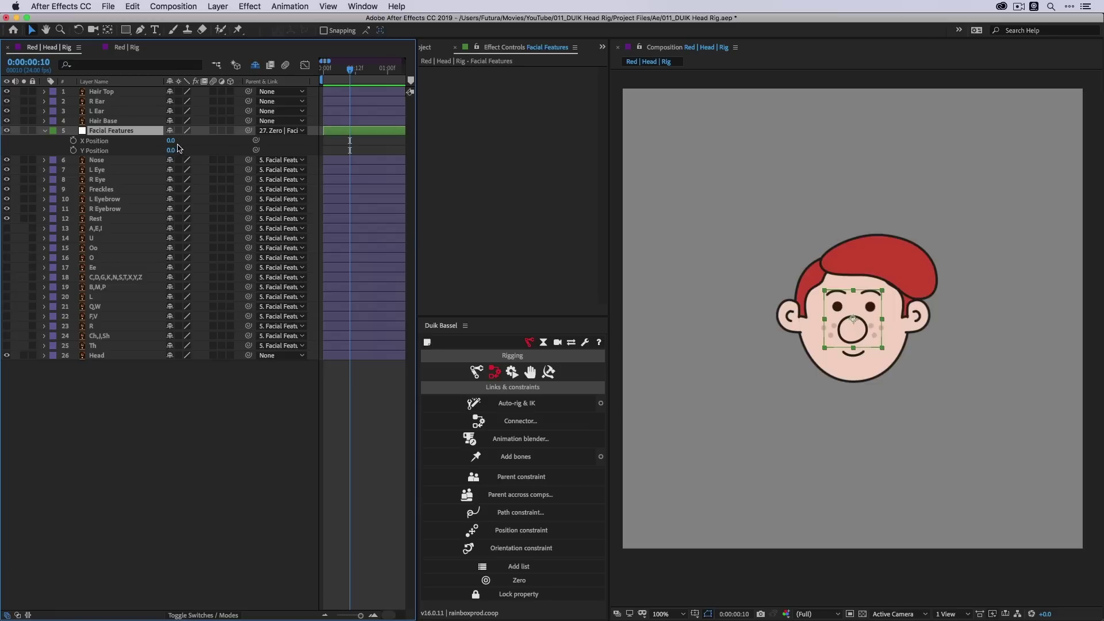
- Test the Facial Features null's X Position, undo the change, and add an X Position keyframe at frame 10
mouse_move(171, 141)
mouse_down()
mouse_move(200, 140)
mouse_move(115, 141)
mouse_move(214, 142)
mouse_move(173, 142)
mouse_up()
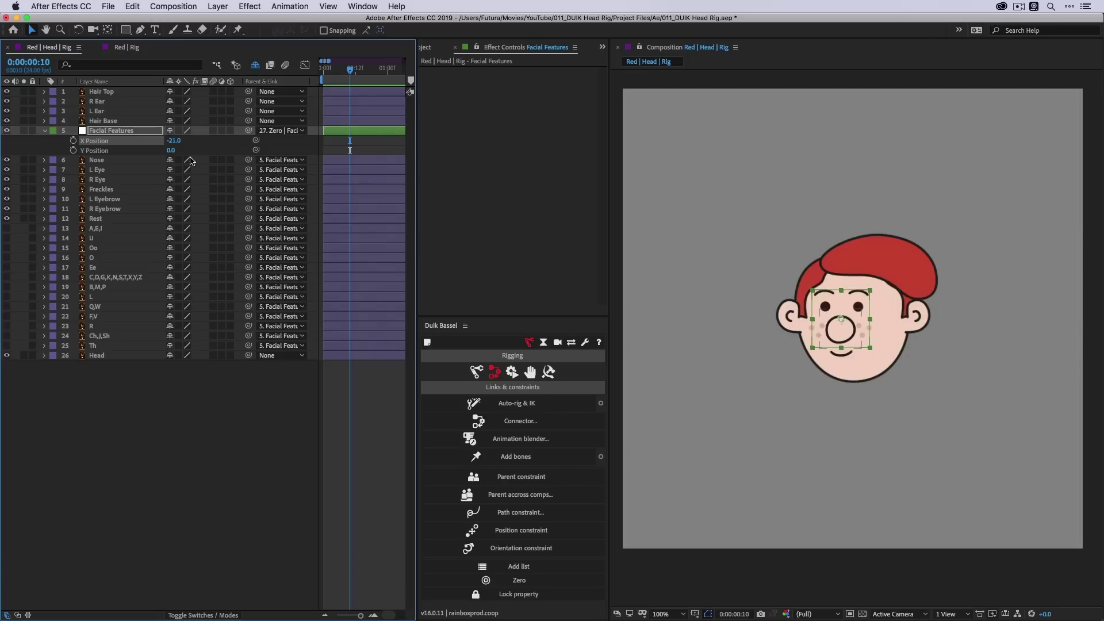
key(super+z)
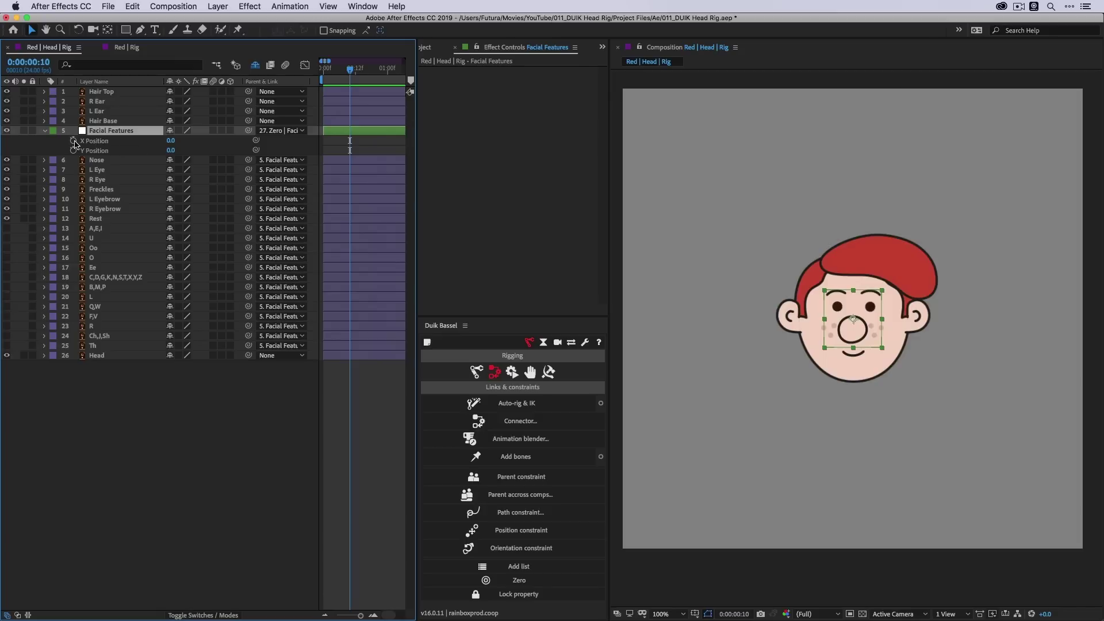
click(74, 141)
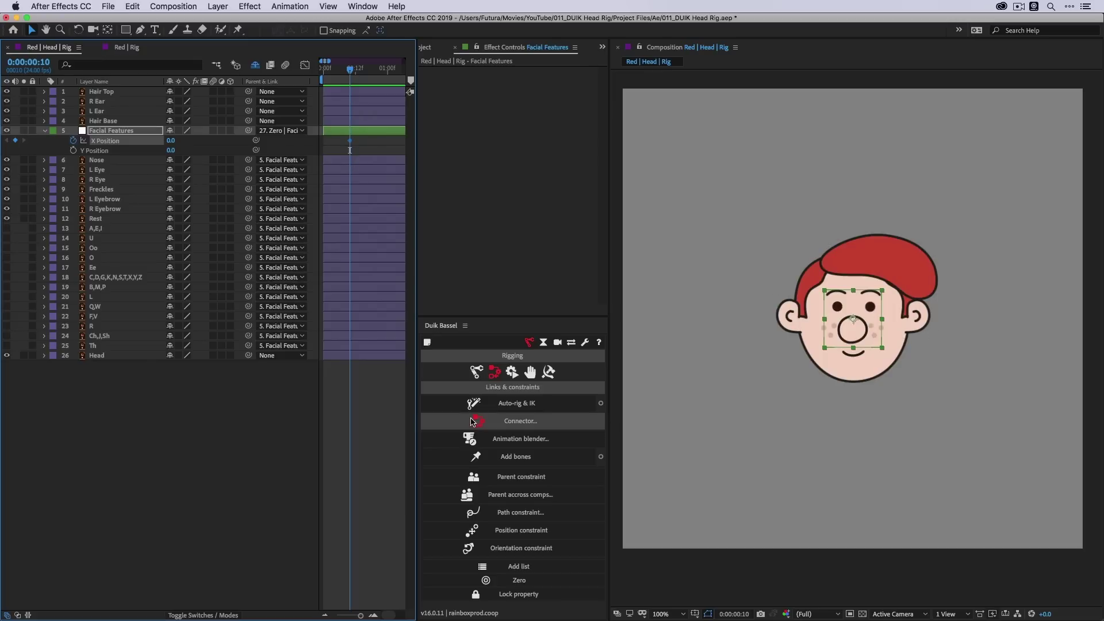
- Create a 2D Slider controller with Duik's Connector while no layer is selected
click(806, 171)
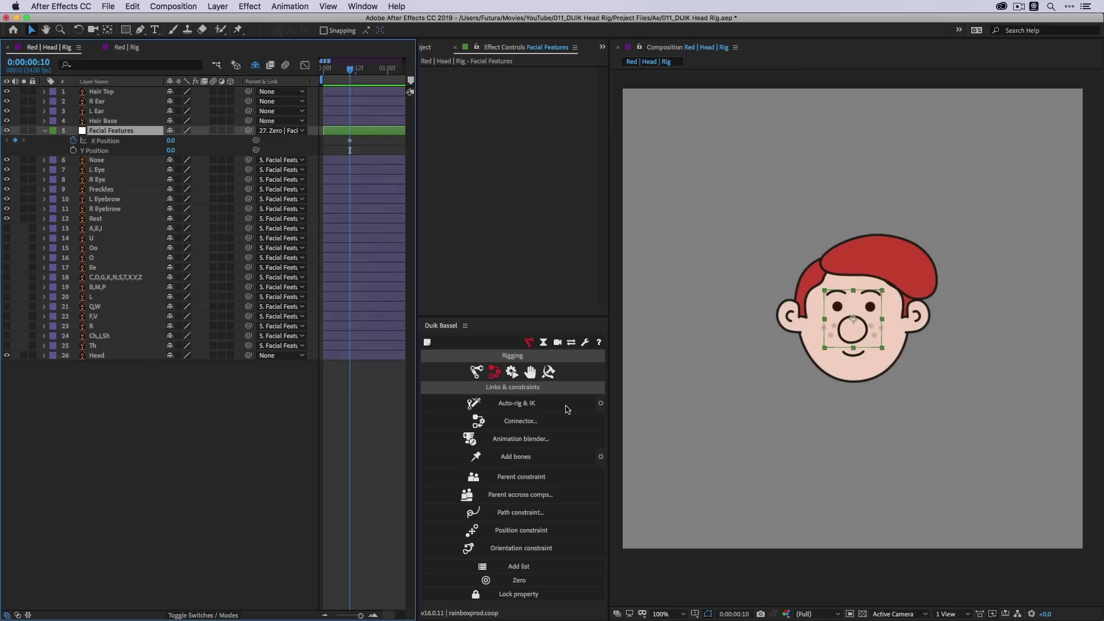
click(520, 421)
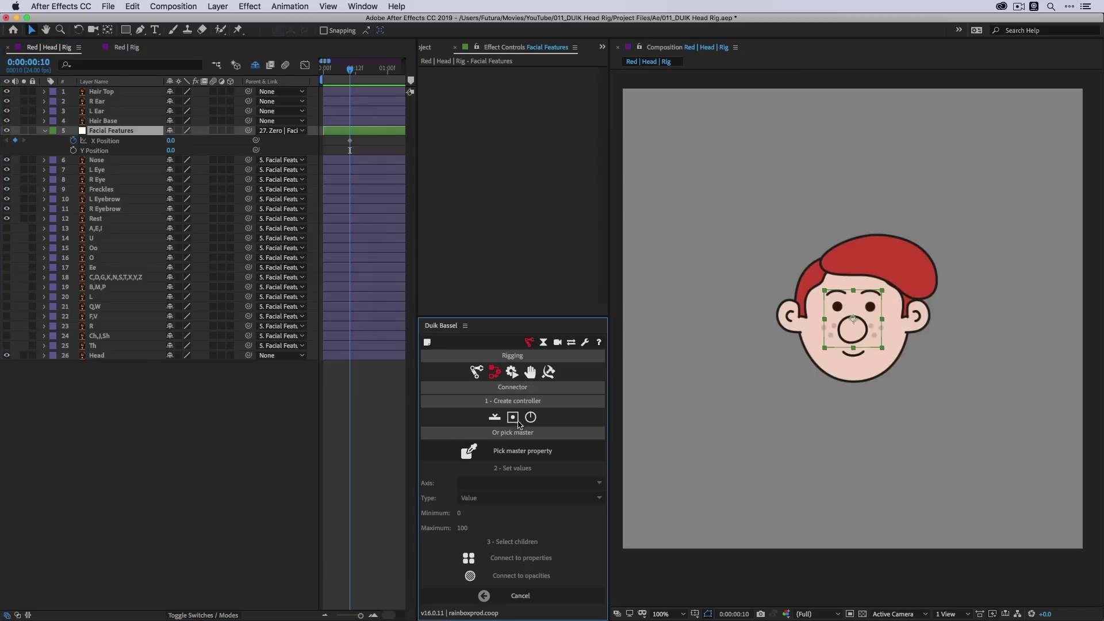
click(759, 235)
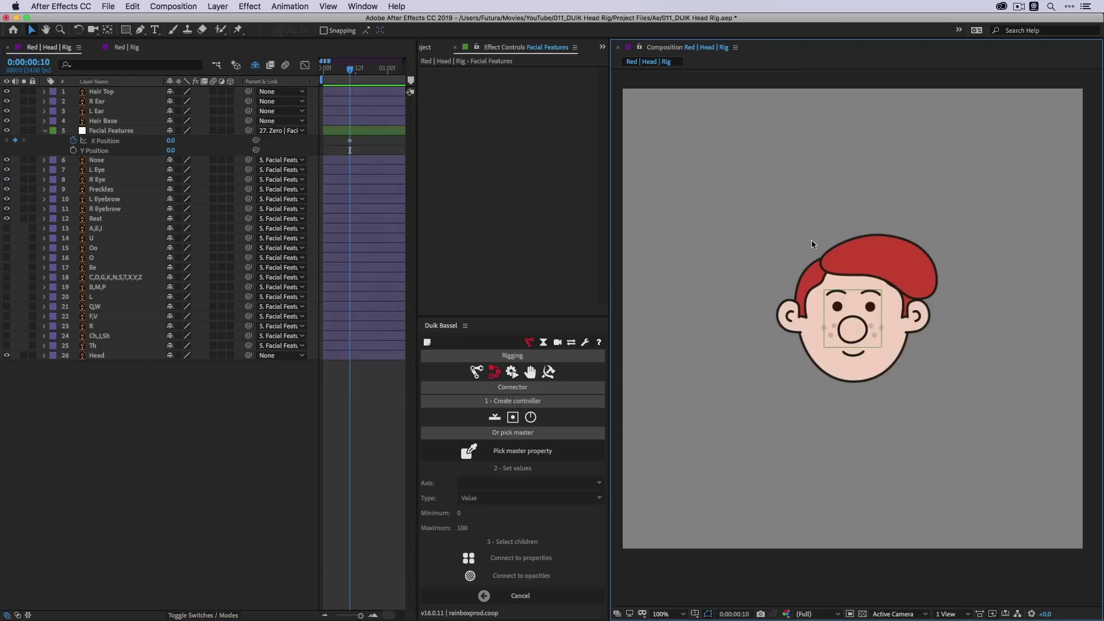
click(513, 418)
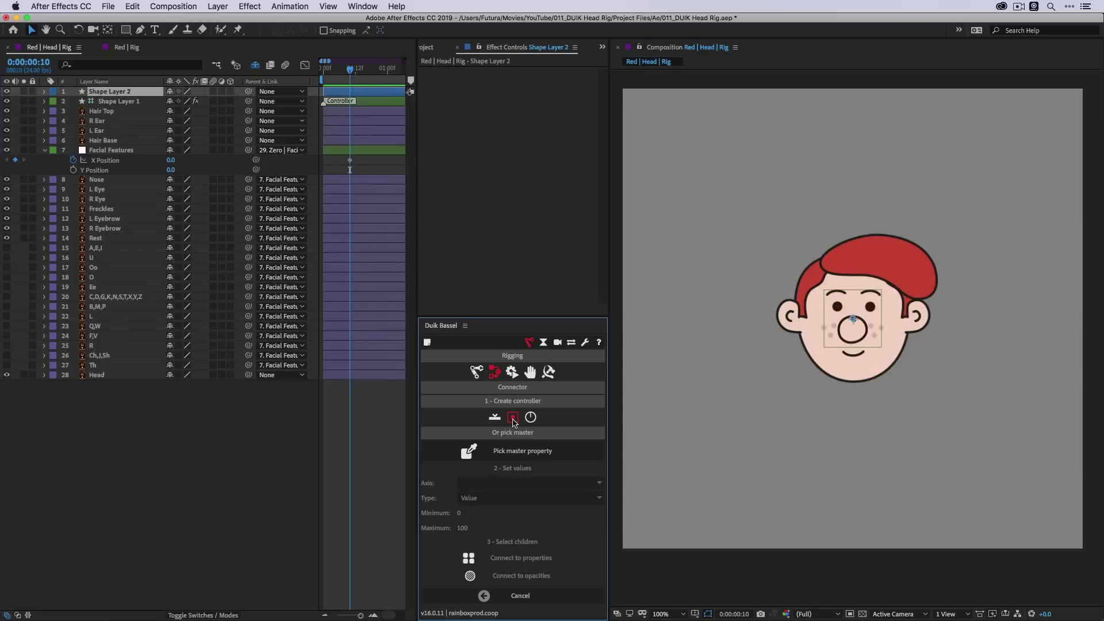
- Rename the slider's background layer to CBG | Head Control
click(119, 101)
key(Return)
drag(110, 102, 148, 102)
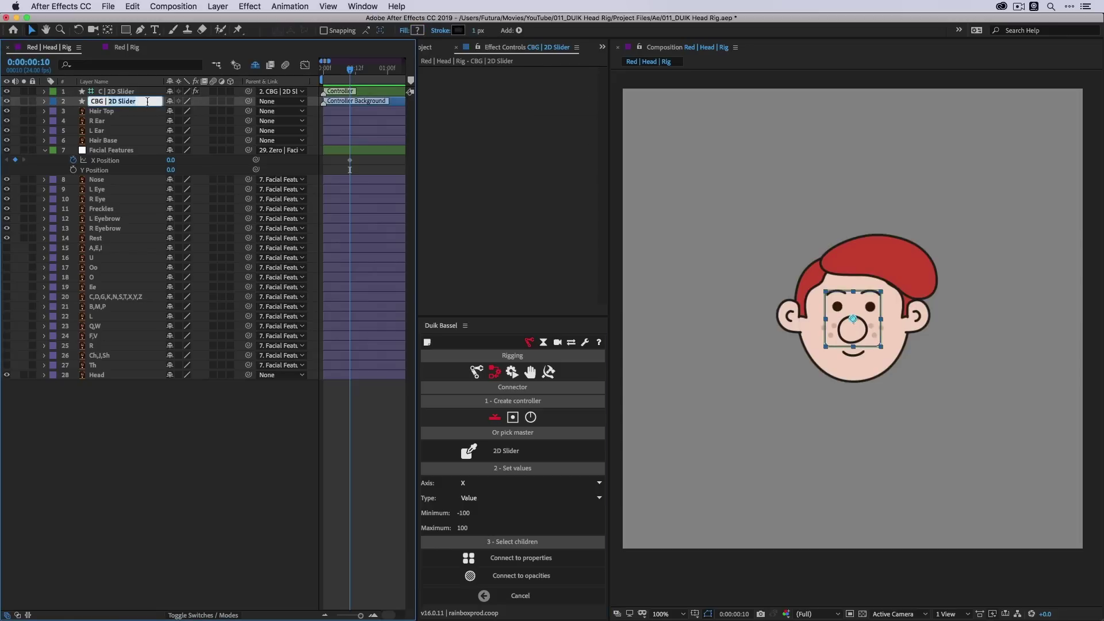
text(Head)
key(Return)
- Rename the slider's controller layer to C | Head Control and move the whole slider below the character's chin
click(105, 92)
key(Return)
click(105, 92)
drag(100, 91, 168, 97)
text(Head Control)
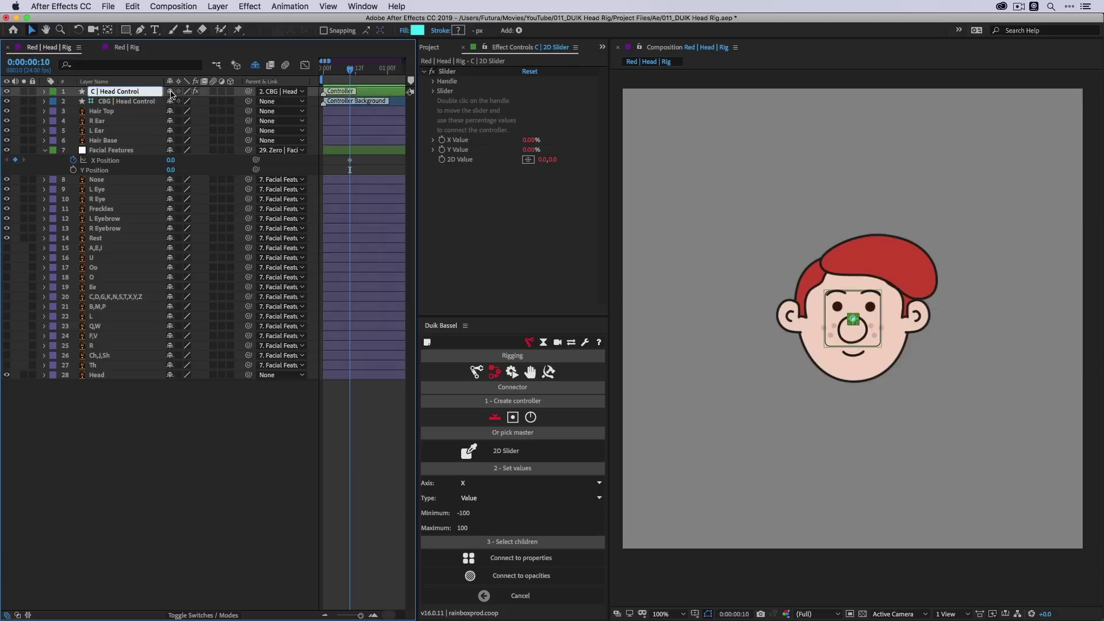
key(Return)
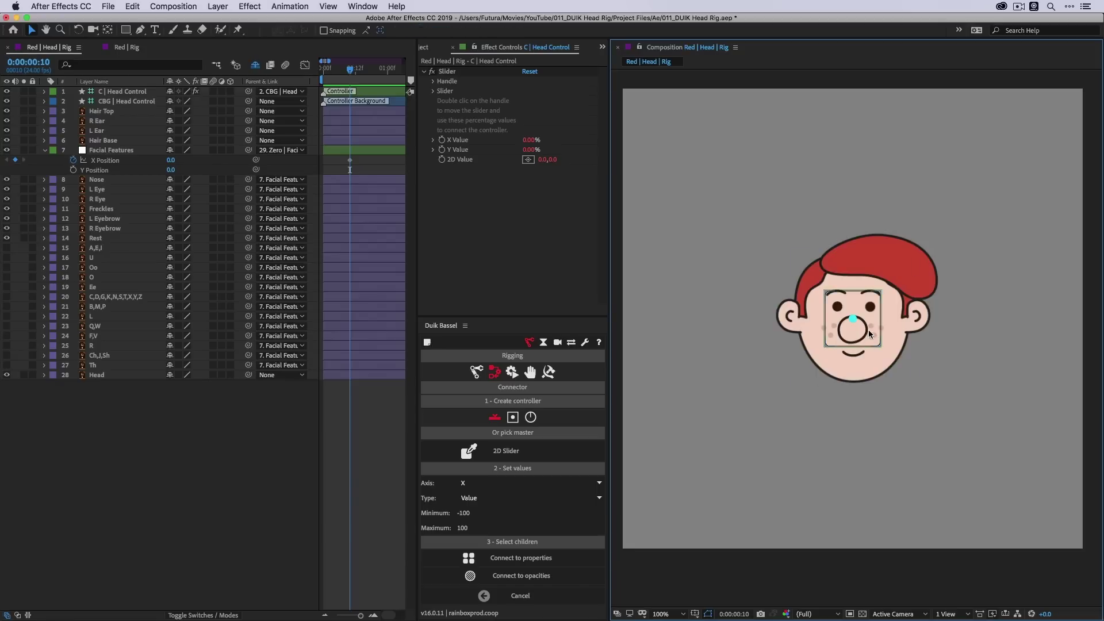
drag(853, 319, 706, 340)
drag(782, 338, 871, 442)
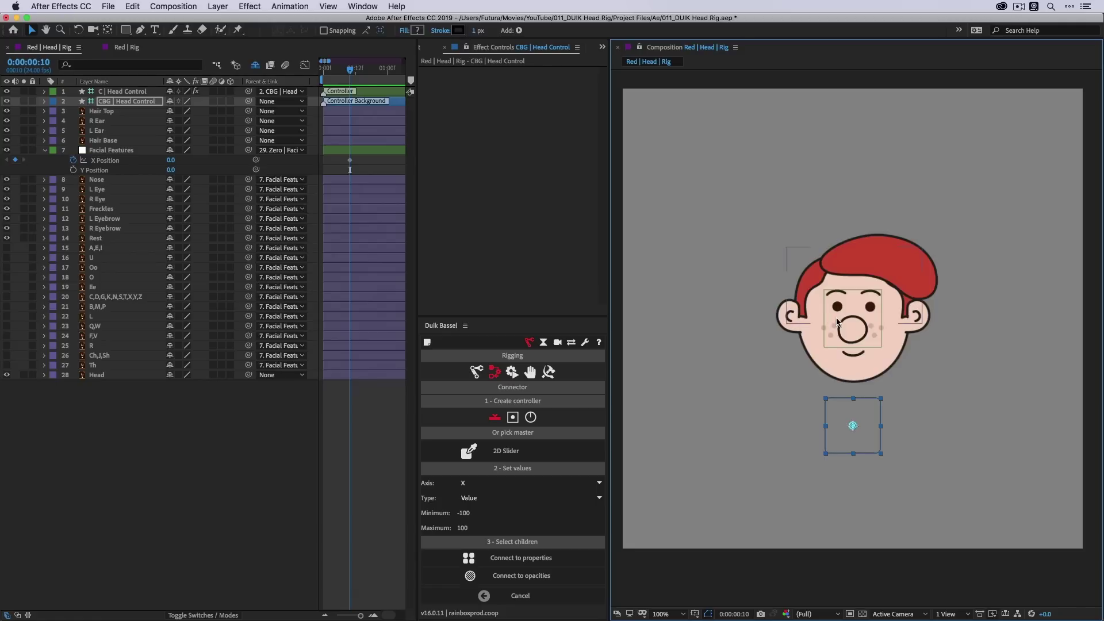
- At frame 0, shift the Facial Features null horizontally toward the face's left edge, to an X Position of about -52
click(111, 150)
click(109, 161)
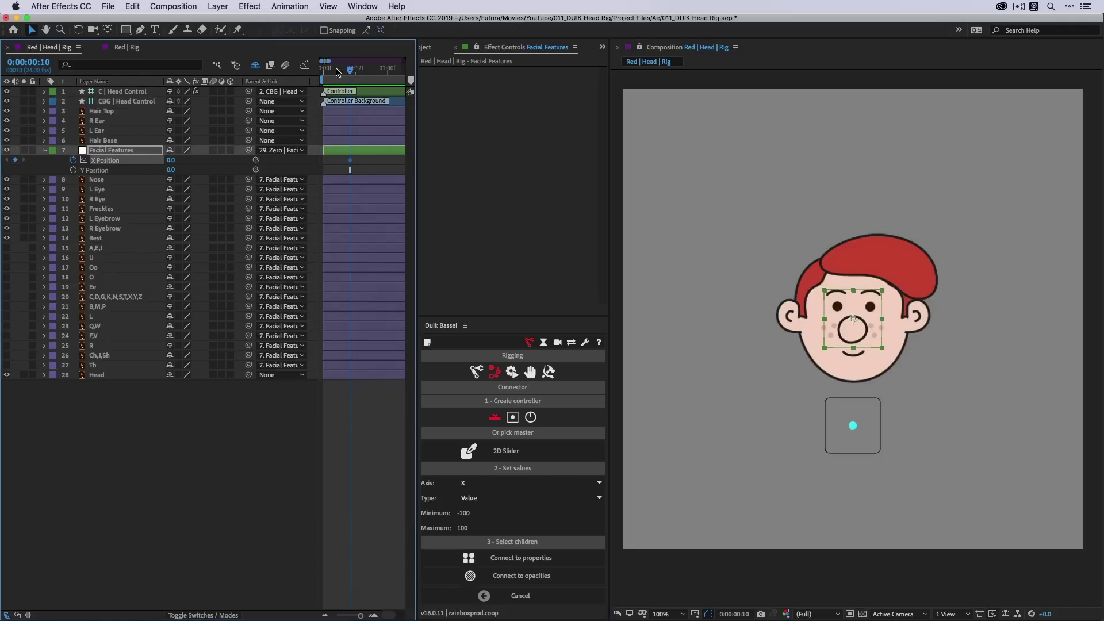
drag(336, 69, 303, 73)
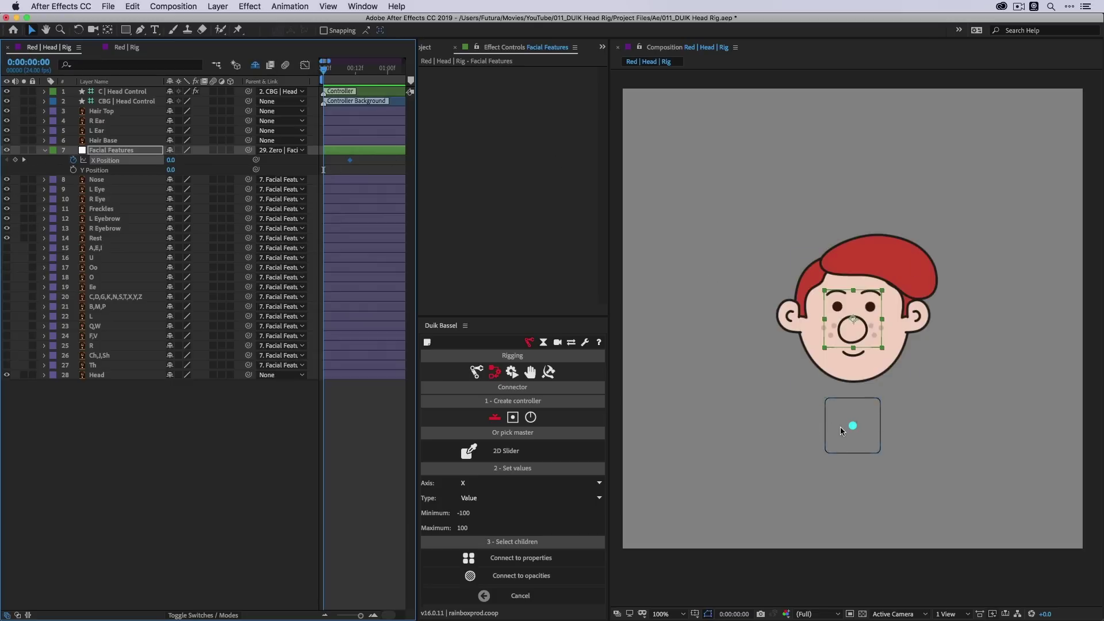
drag(868, 322, 838, 323)
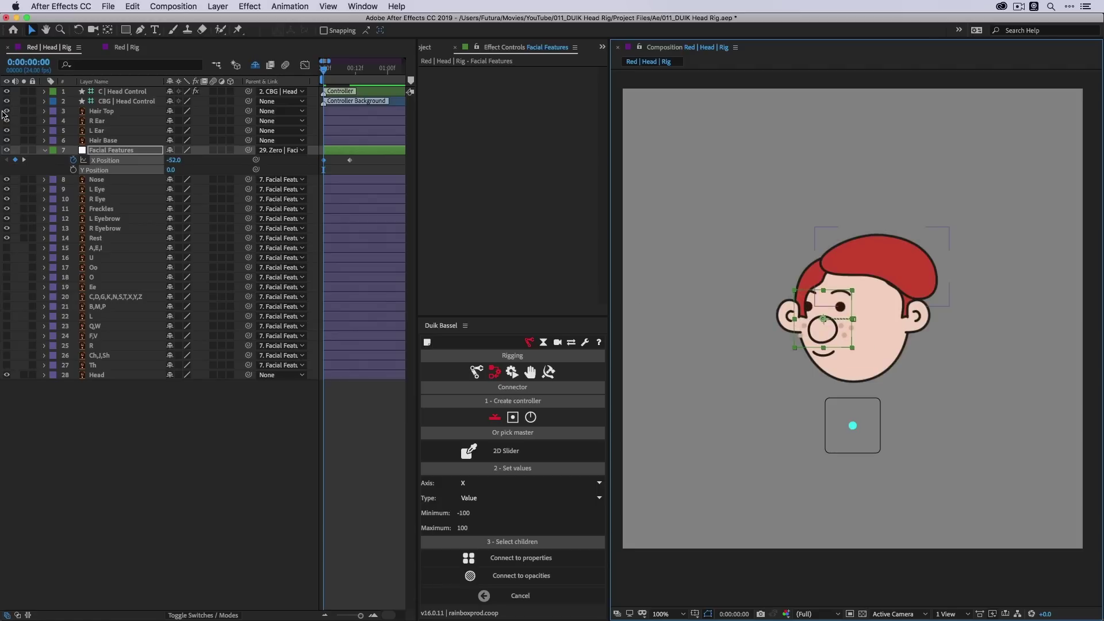
- Hide the layers from Hair Top through Hair Base and shift the Facial Features null to an X Position of about -61
drag(4, 114, 5, 141)
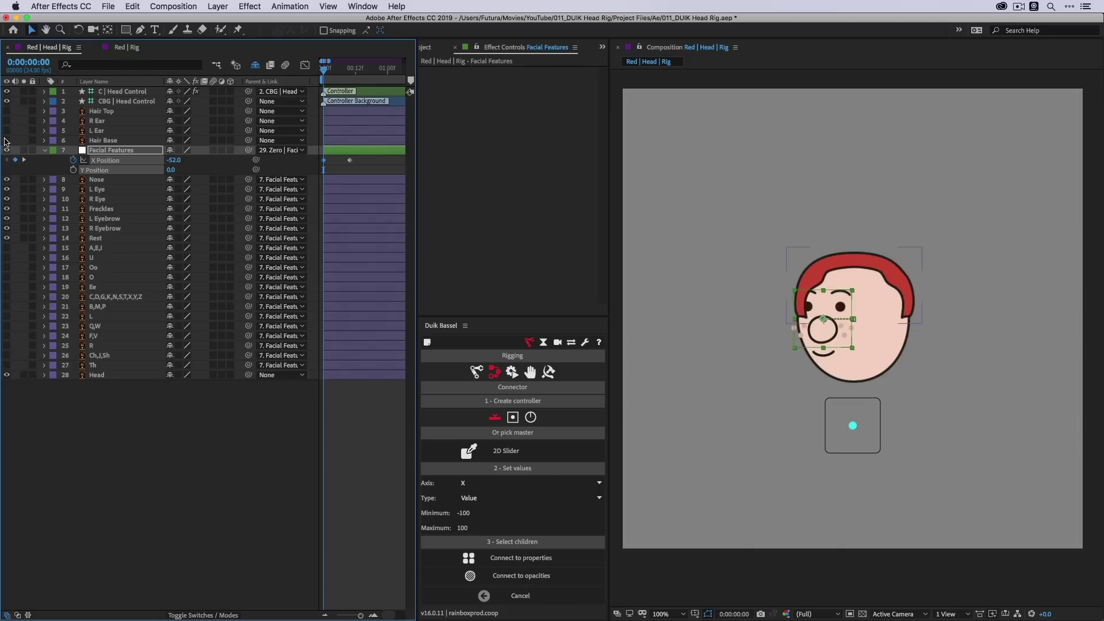
click(843, 311)
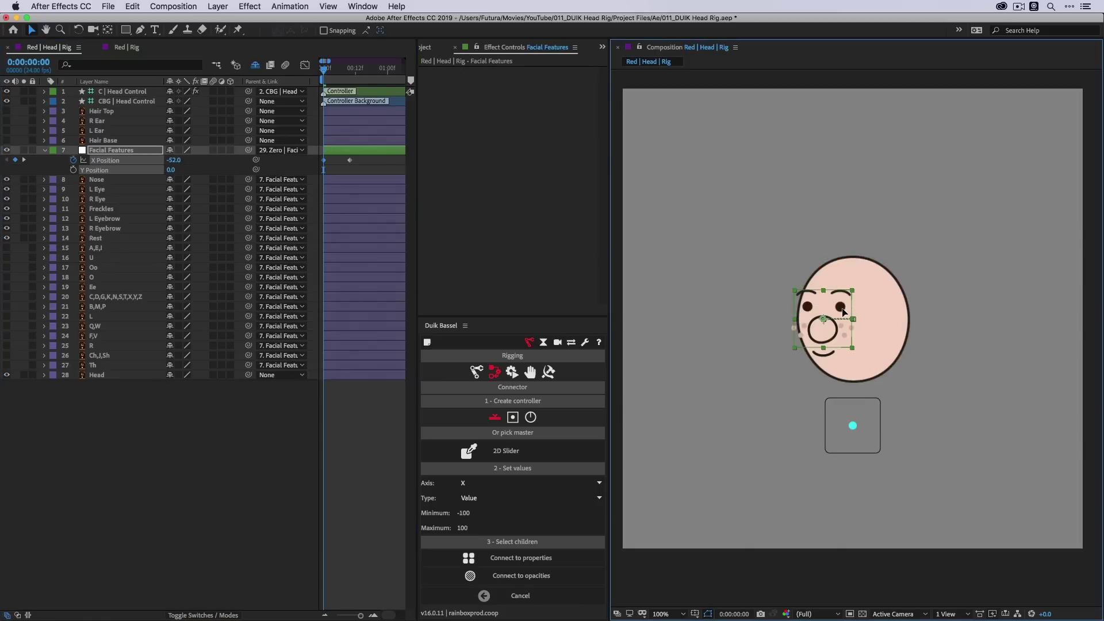
drag(843, 311, 838, 311)
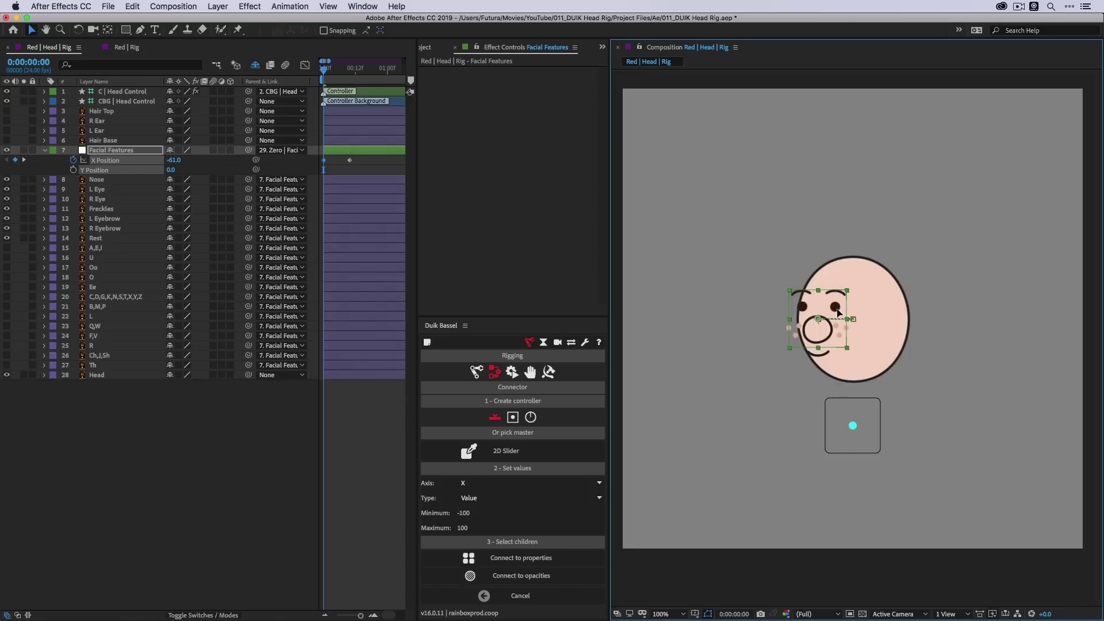
- Check the turned face up close in the Red | Rig composition, and shift the Facial Features null in Red | Head | Rig to X Position -57
click(127, 48)
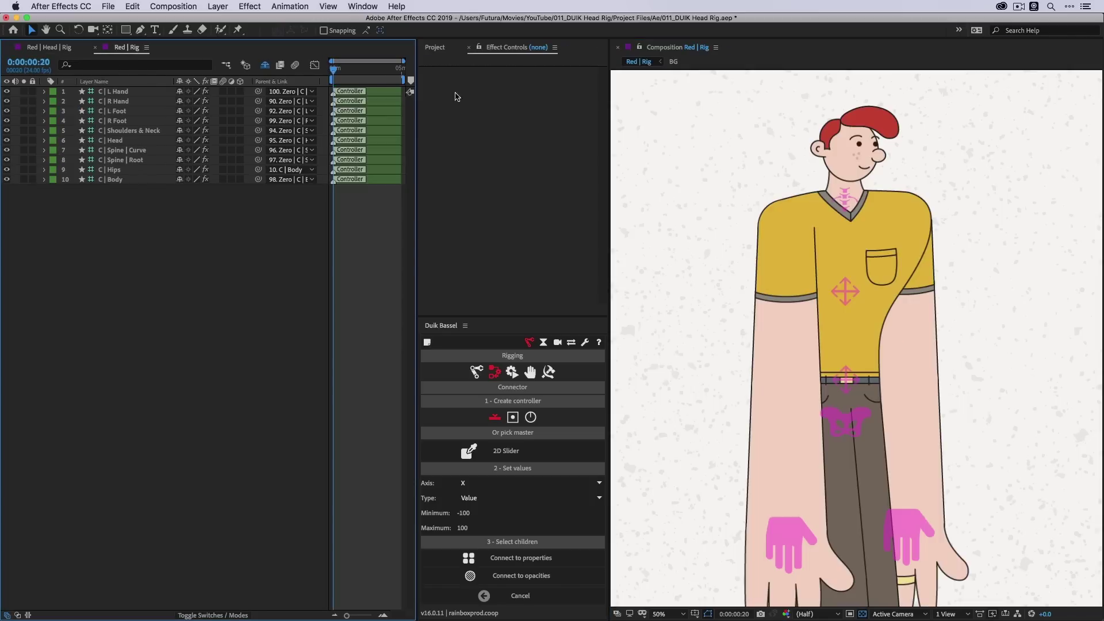
key(z)
click(880, 150)
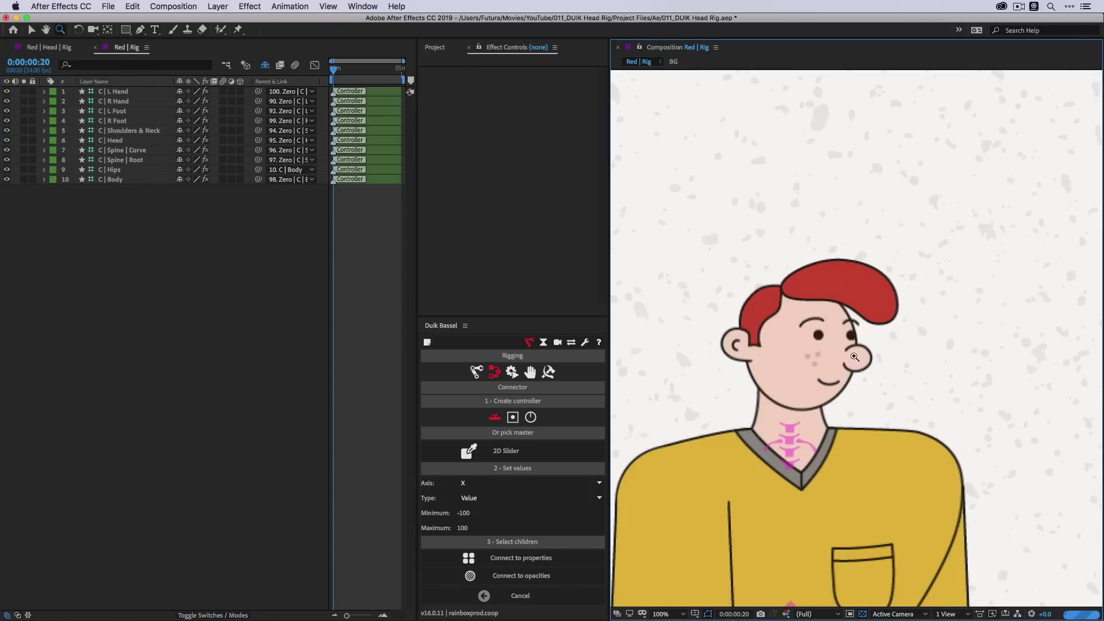
click(855, 354)
key(v)
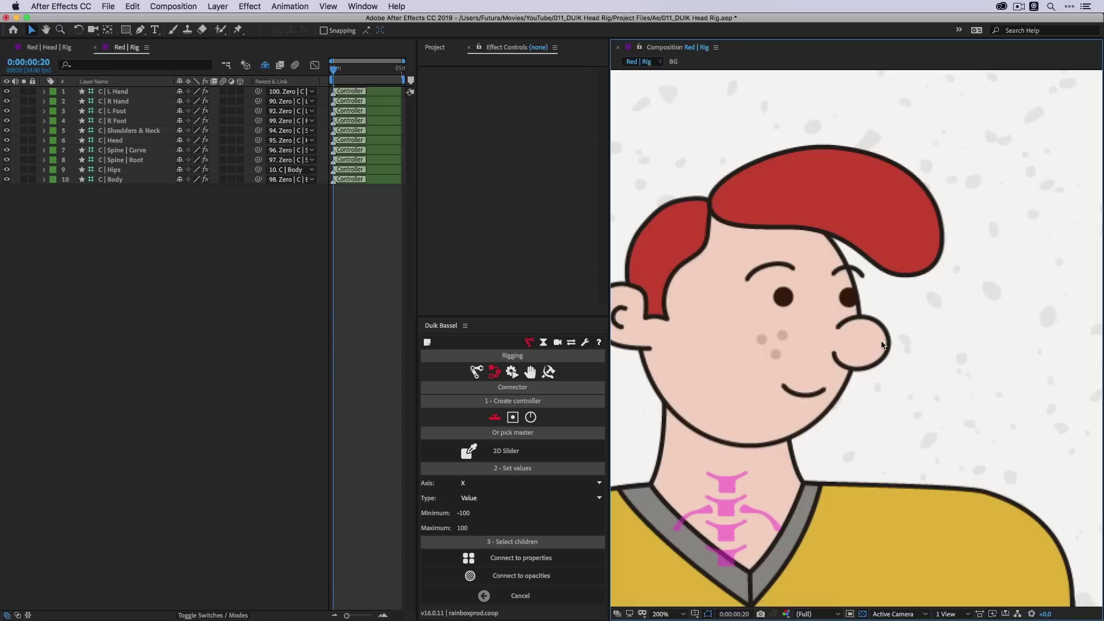
click(46, 49)
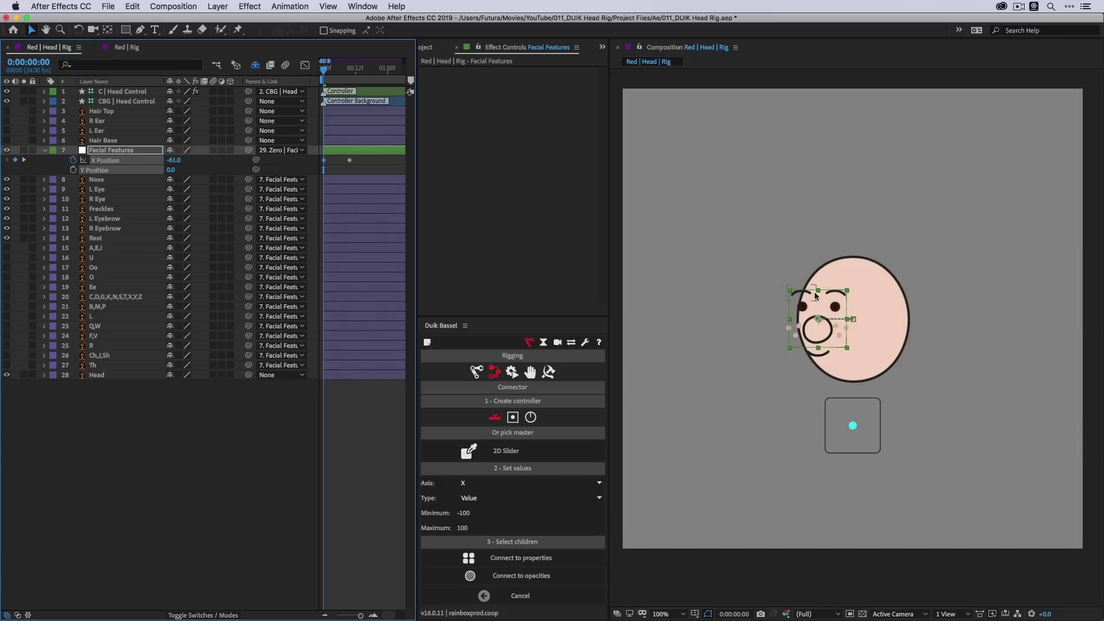
drag(813, 309, 815, 309)
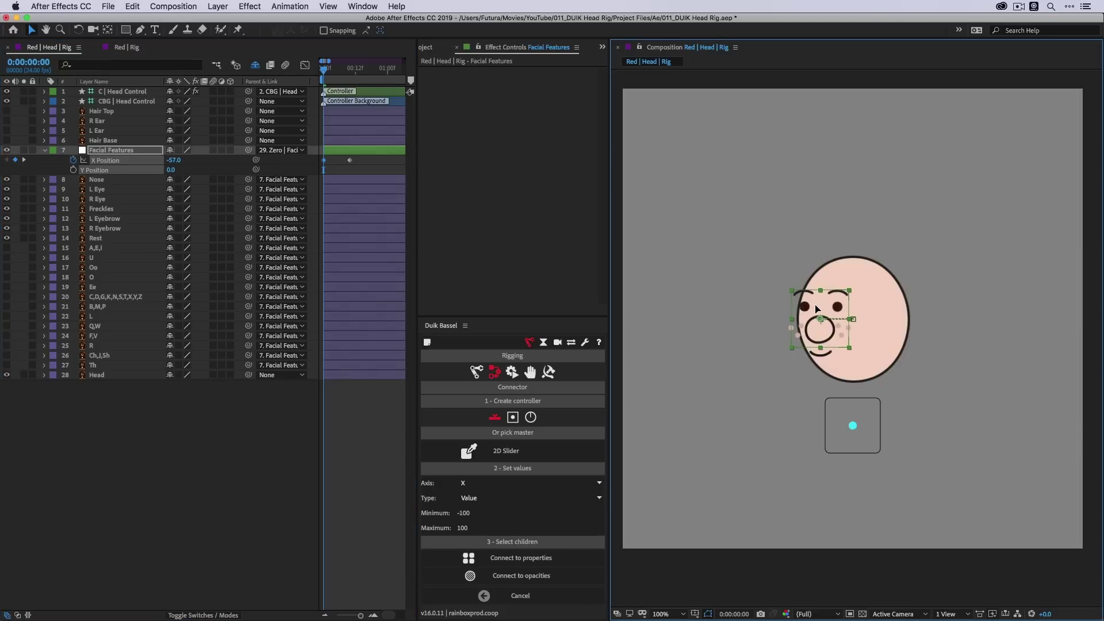
- Duplicate the Head layer and place the copy directly above the Freckles layer
click(788, 330)
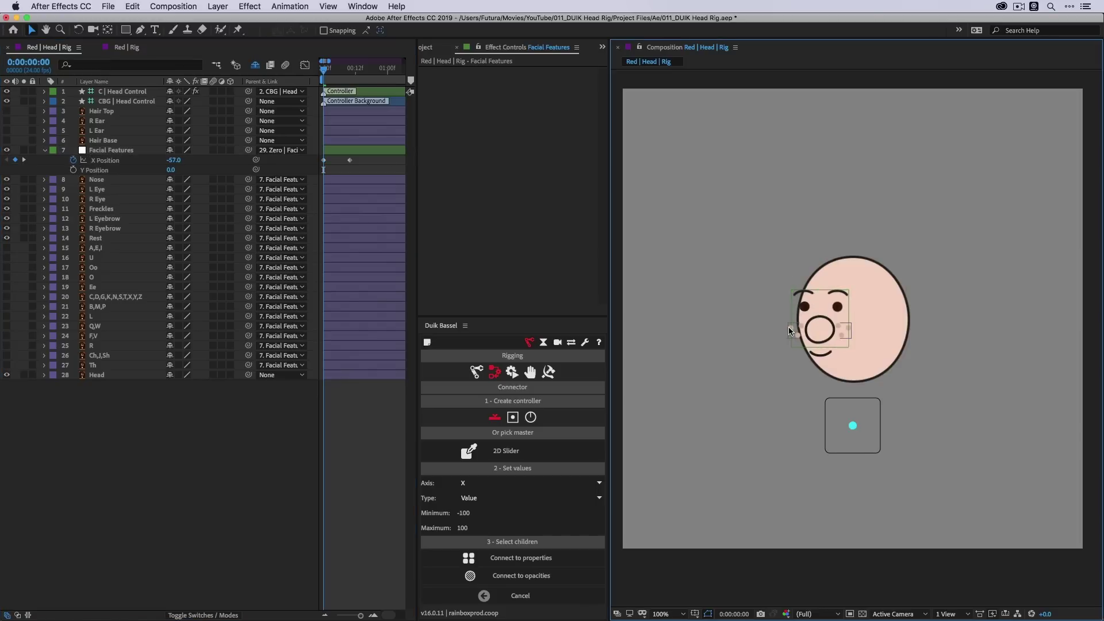
click(788, 332)
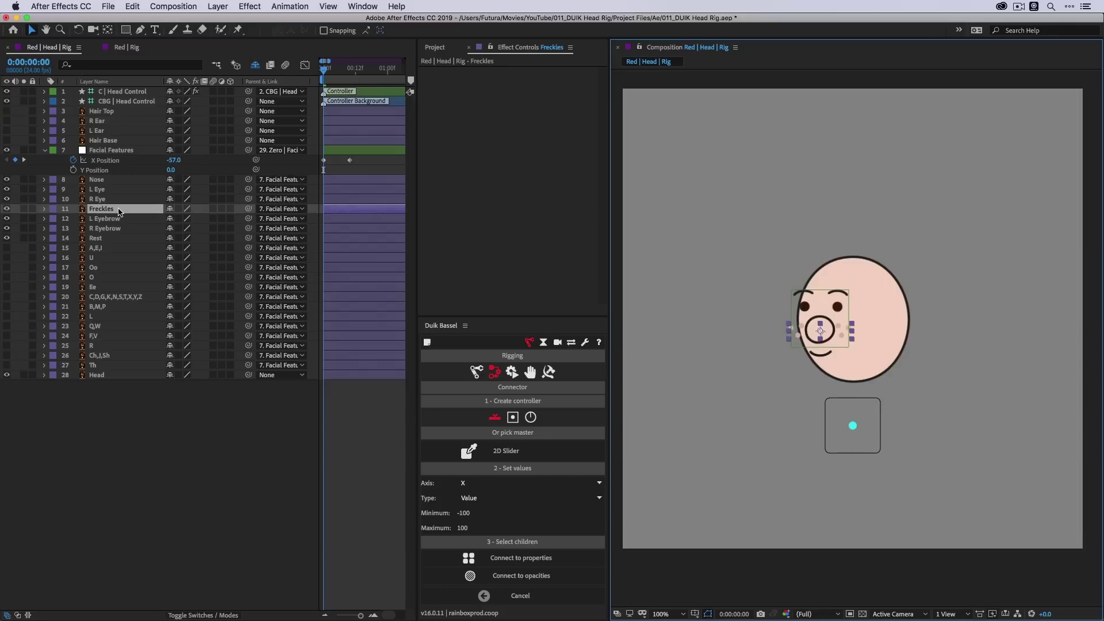
click(113, 375)
key(ctrl+d)
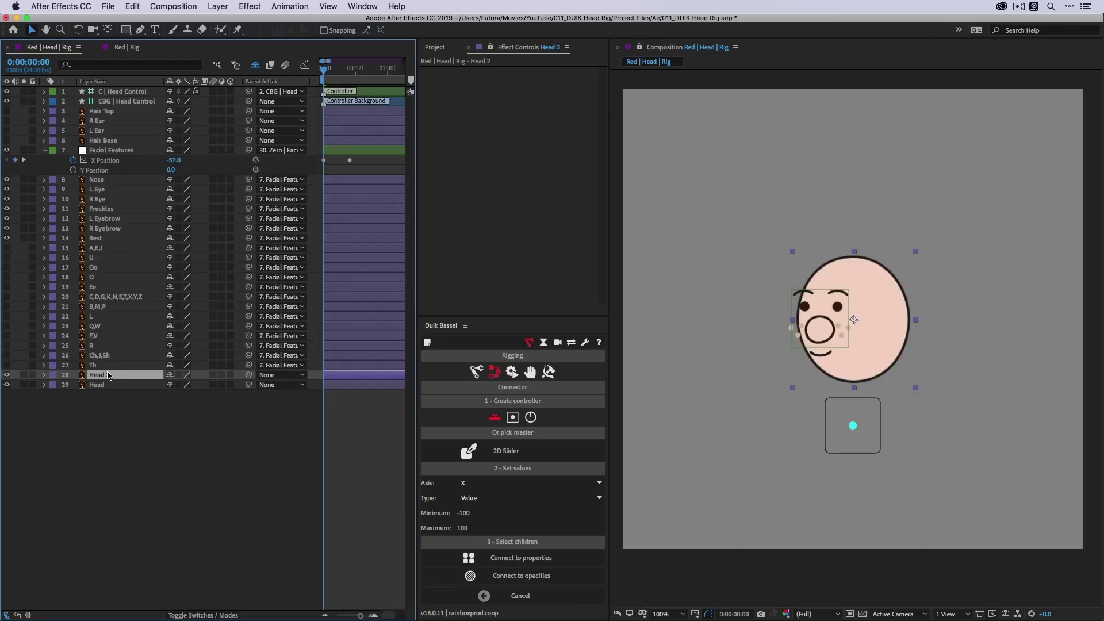
drag(109, 376, 107, 219)
- Set the Freckles layer's track matte to Alpha Matte "Head 2"
click(107, 219)
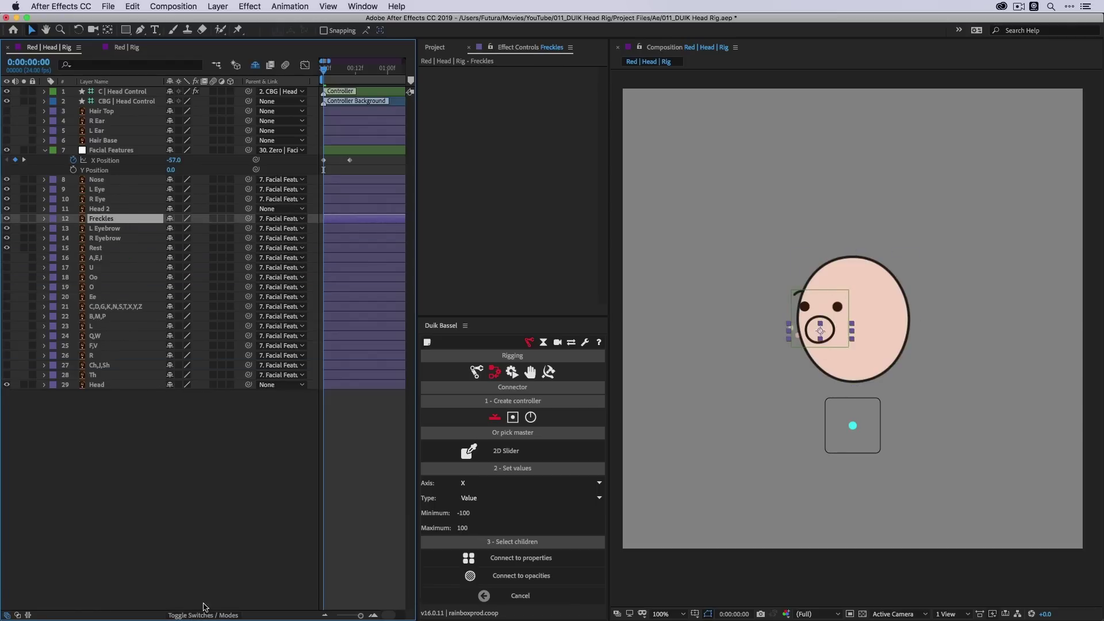
click(189, 615)
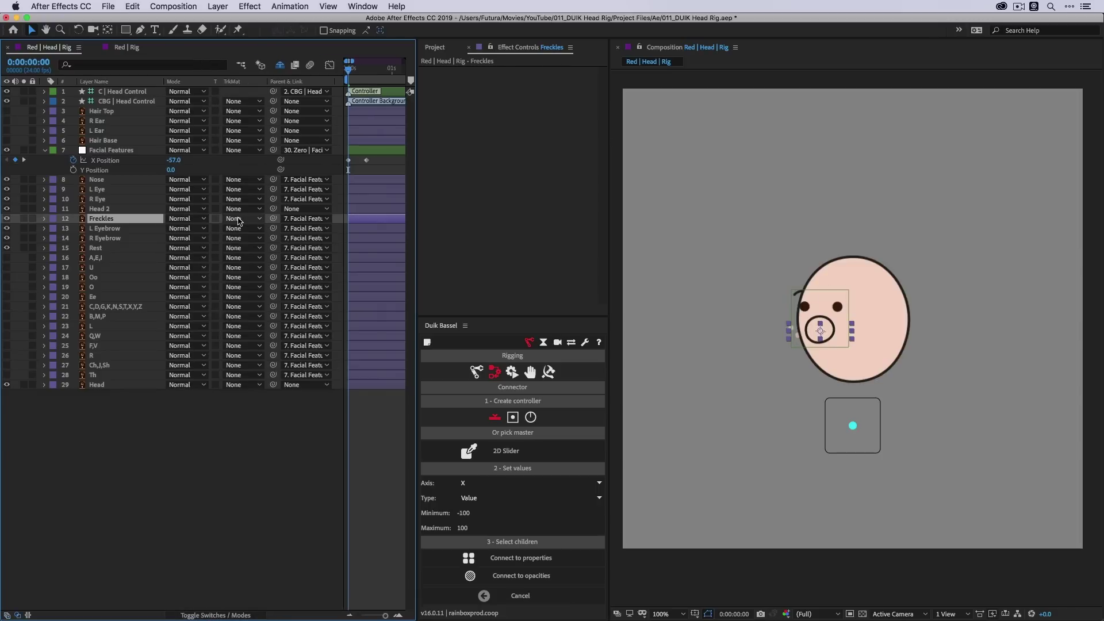
click(239, 221)
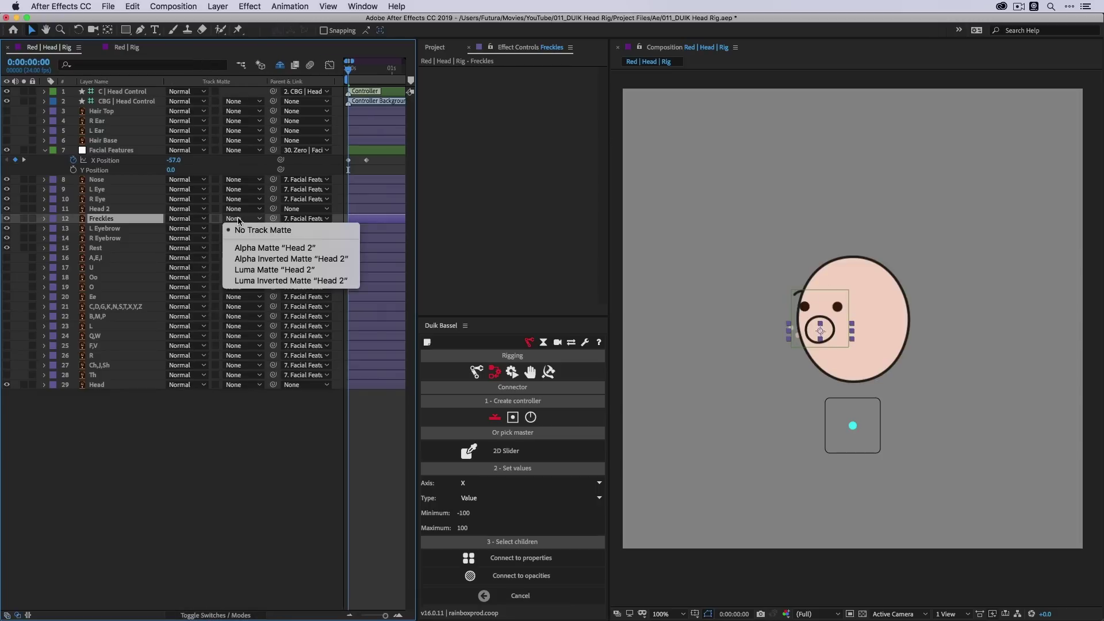
click(277, 249)
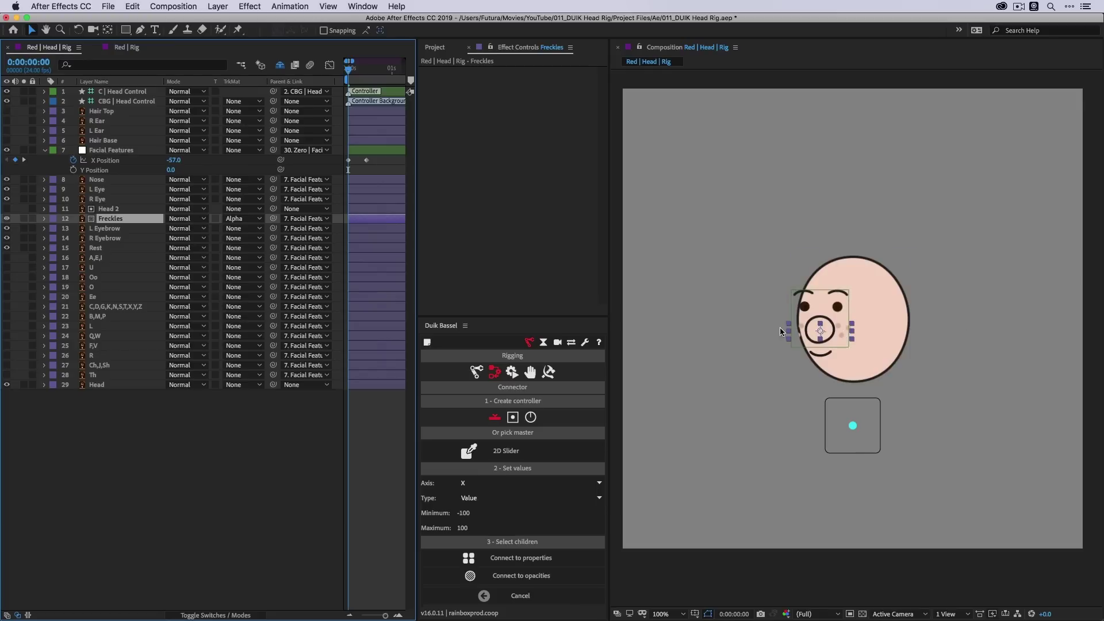
- Apply the Simple Choker effect to the Head 2 layer with a Choke Matte of 8.70
click(118, 208)
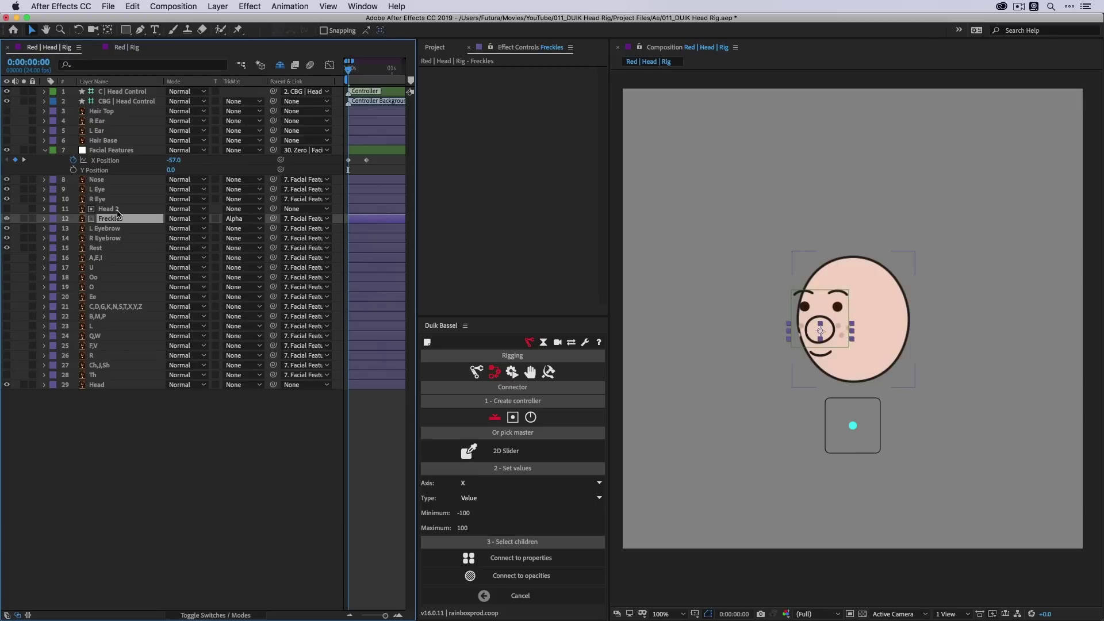
click(237, 6)
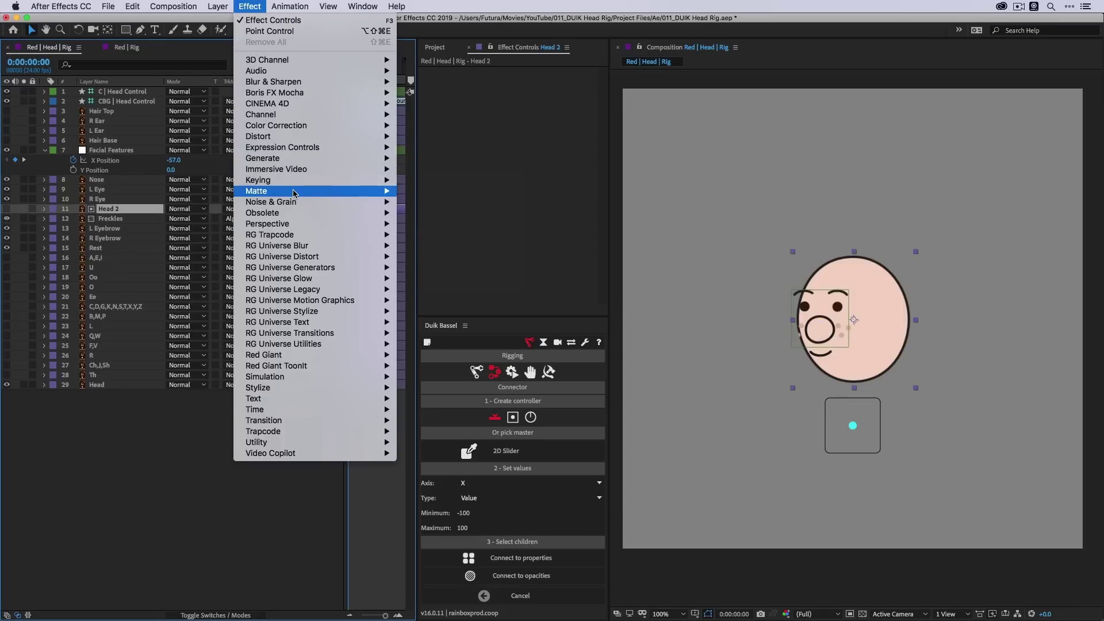
mouse_move(294, 192)
click(460, 224)
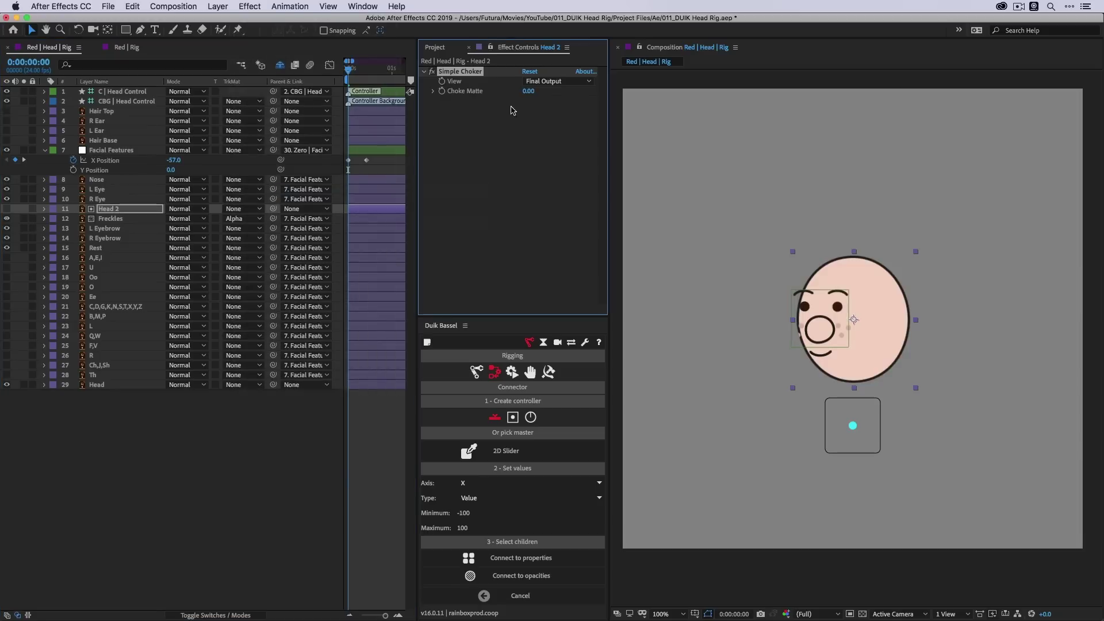
drag(526, 91, 540, 90)
- Rename the Head 2 layer to Head Matte and save the project
click(129, 210)
text(Ma)
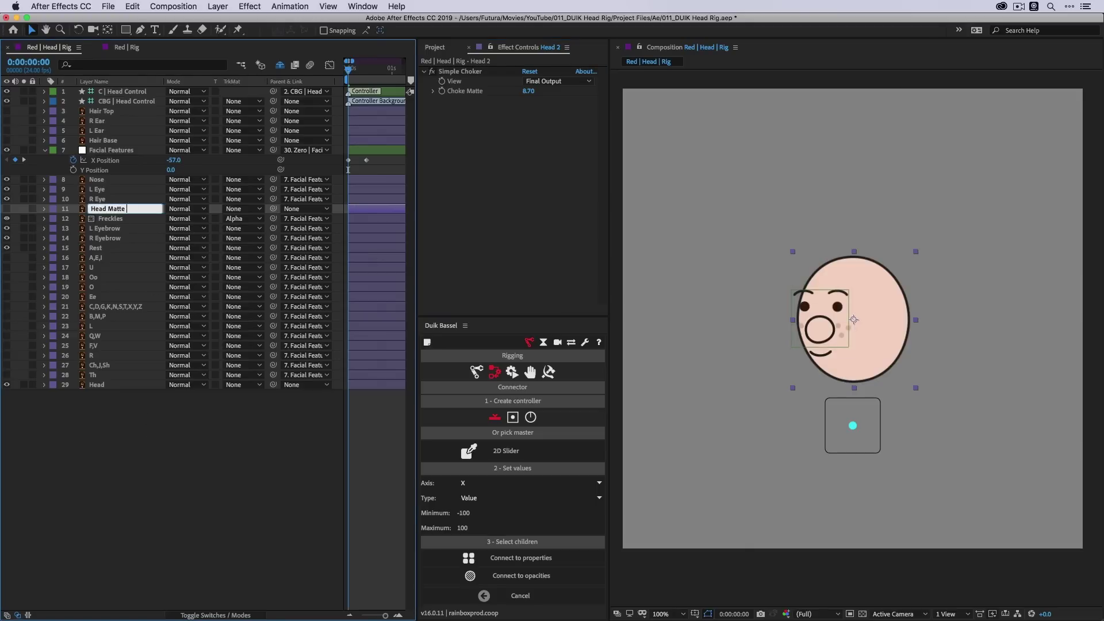
text(tte)
key(Return)
click(882, 385)
key(super+s)
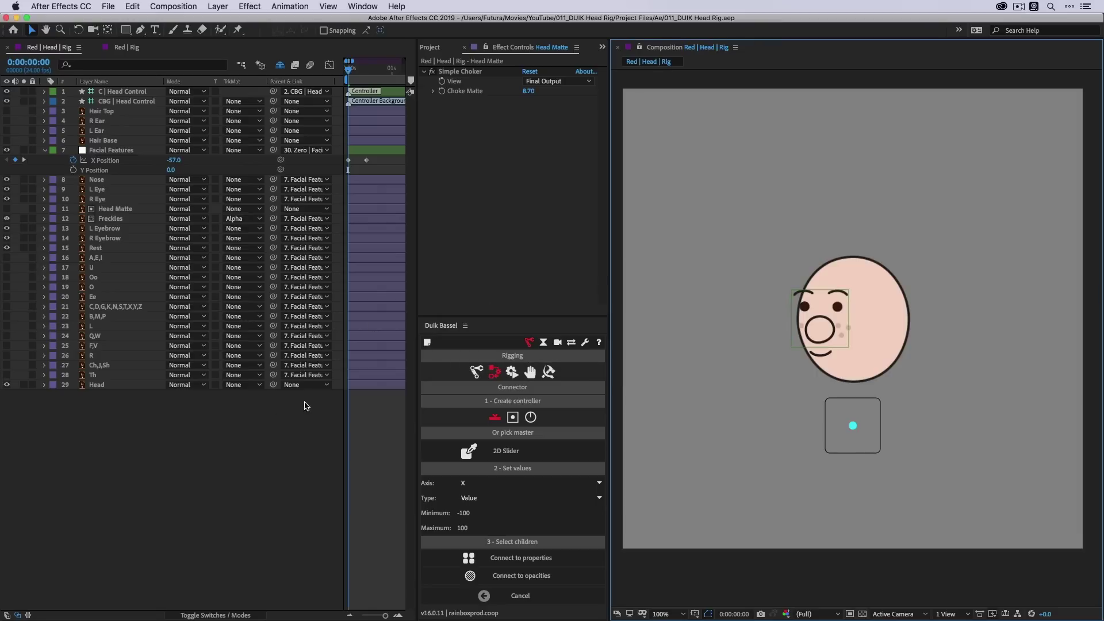
- Set the Facial Features null's X Position at frame 0 to -60 and move the current time to frame 10
click(175, 160)
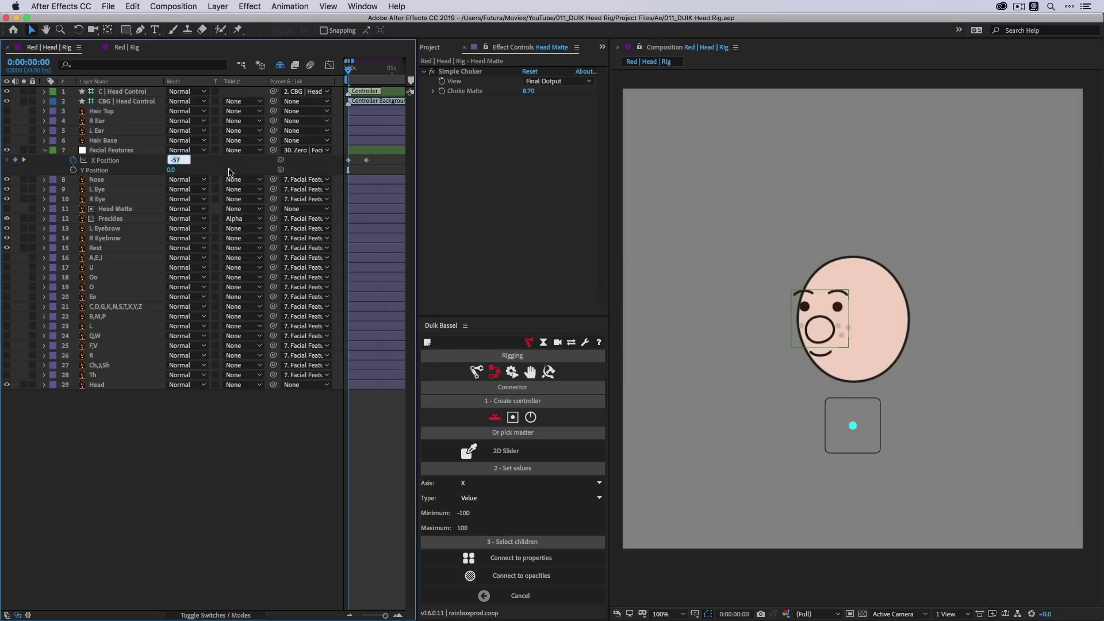
key(Up)
key(Down)
key(Down)
key(Down)
key(Down)
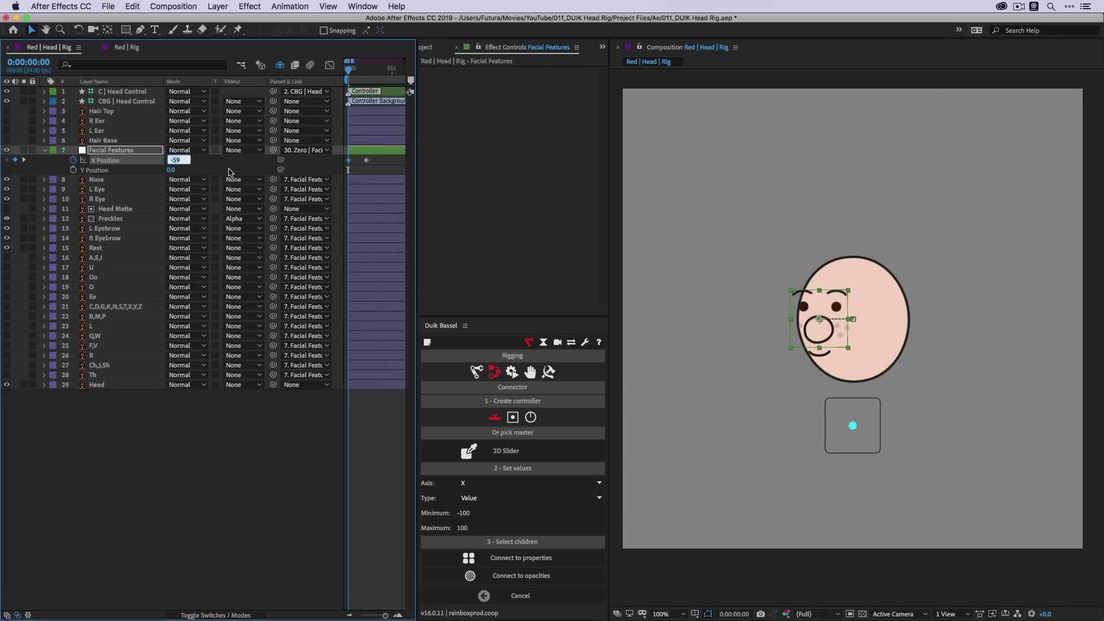
key(Return)
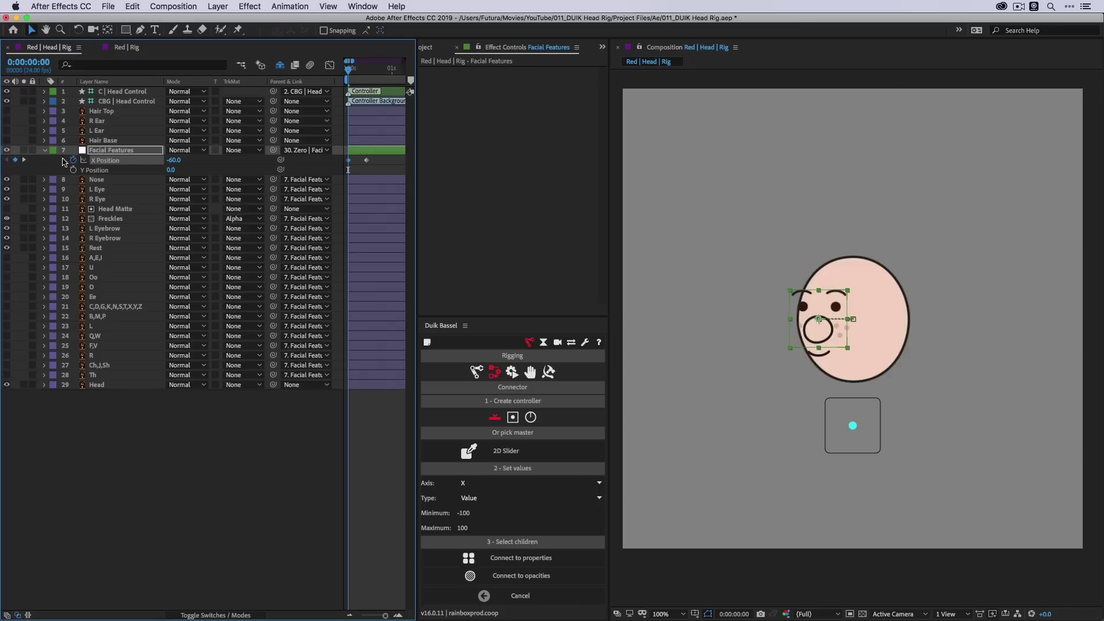
drag(355, 71, 371, 75)
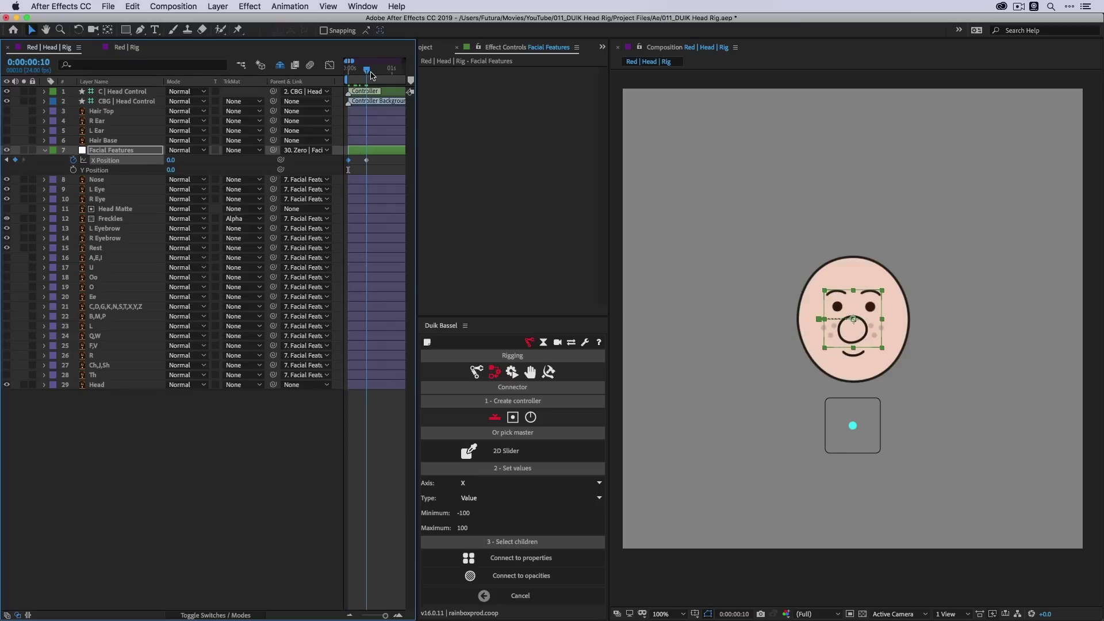
- Keyframe the Facial Features null's X Position at 60 on frame 20
key(shift+Page_Down)
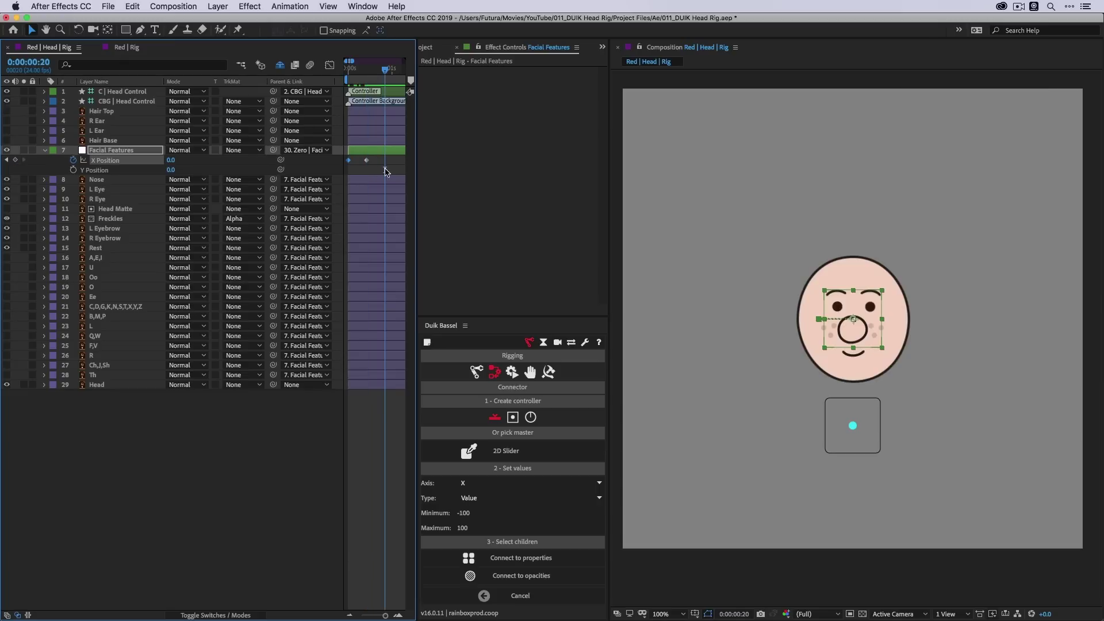
click(171, 160)
text(60)
key(Return)
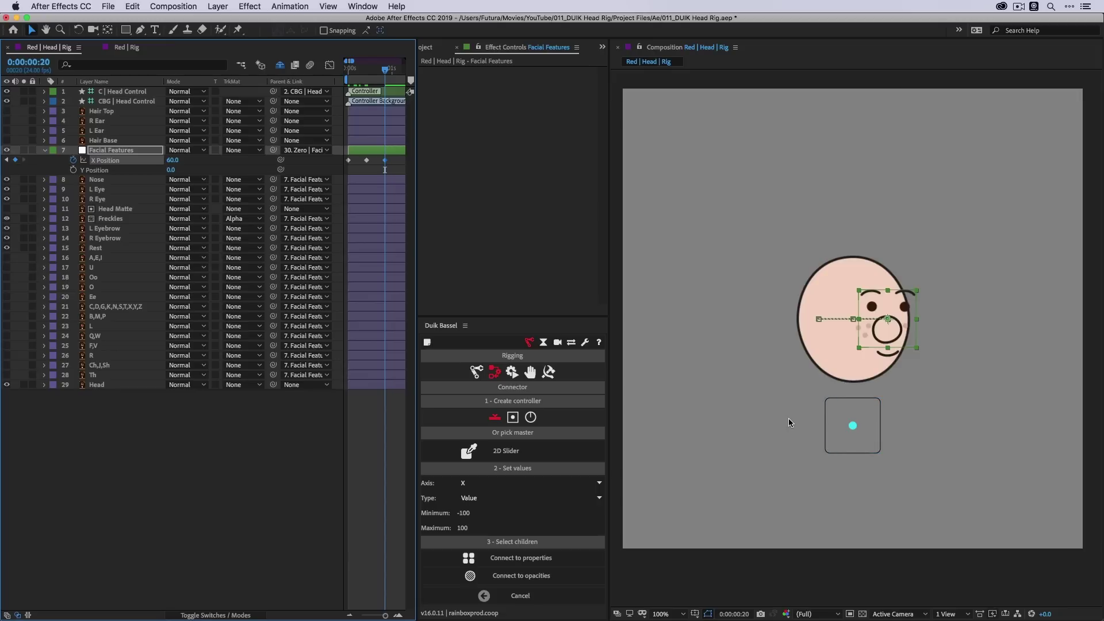
- Separate the Nose layer's position into X and Y dimensions with the playhead on frame 10
mouse_move(378, 69)
mouse_down()
mouse_move(348, 69)
mouse_move(371, 69)
mouse_move(350, 79)
mouse_move(366, 79)
mouse_up()
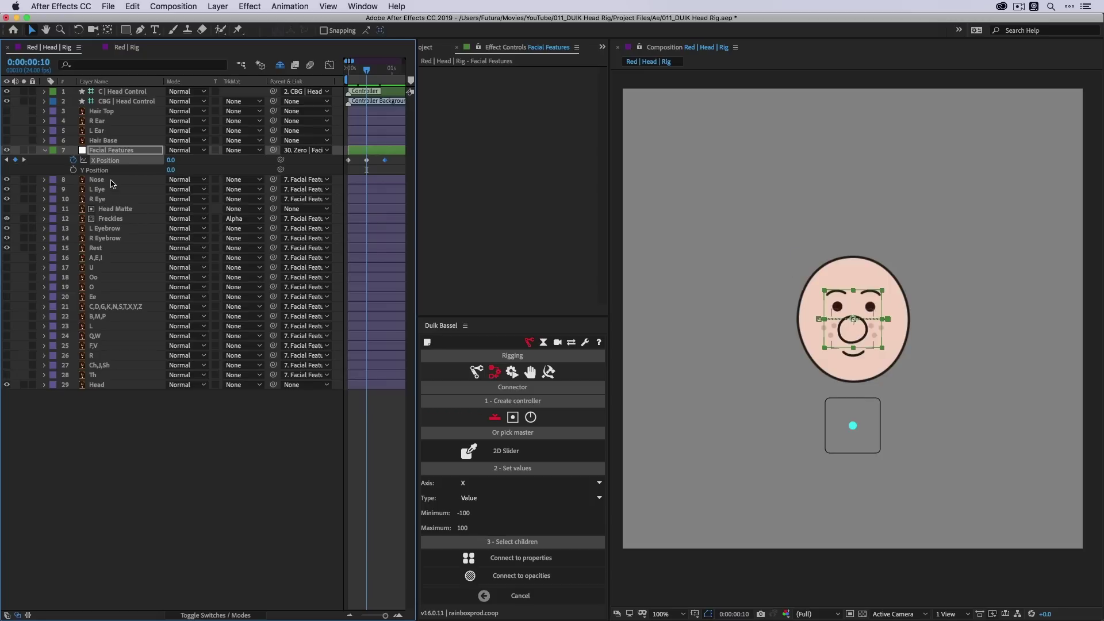
click(838, 342)
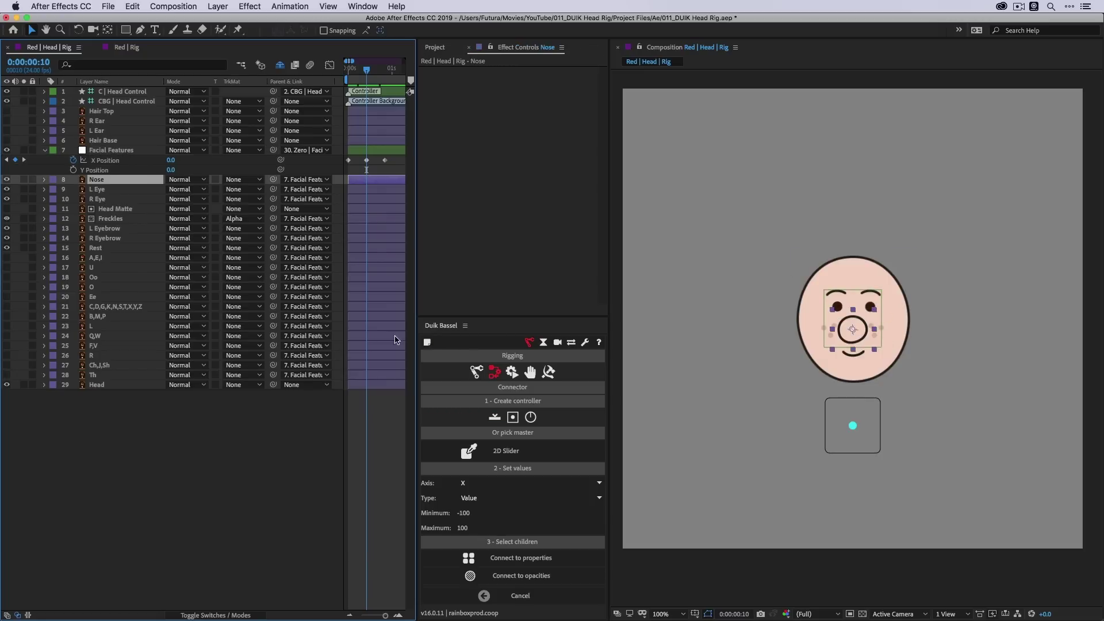
key(p)
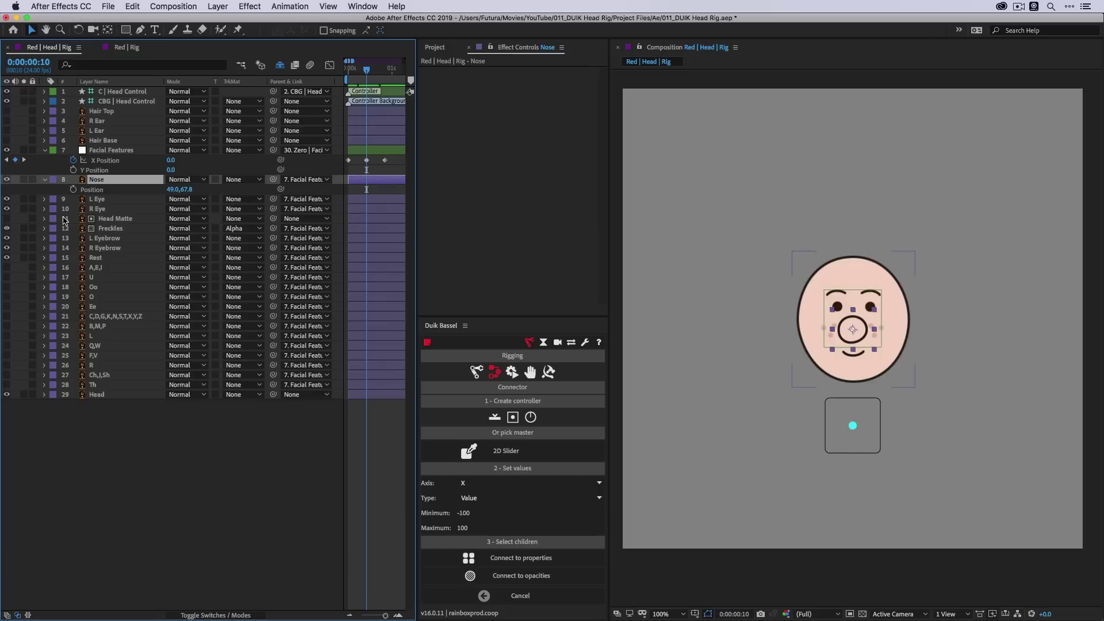
right_click(90, 194)
click(138, 211)
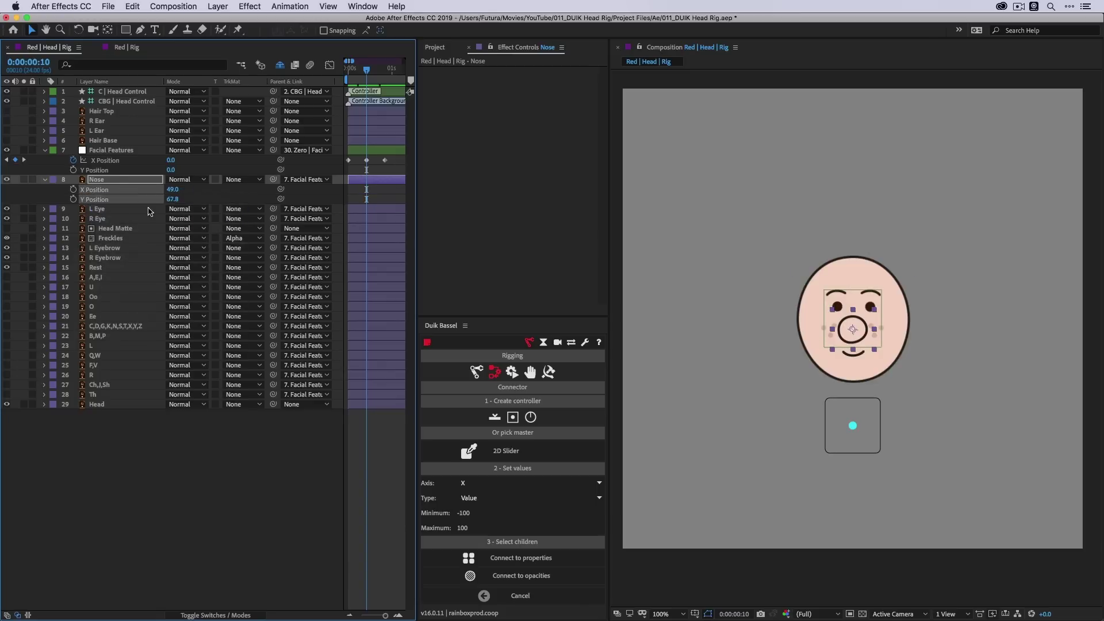
- Leave the Connector setup and add a Duik Zero to the Nose layer
click(120, 181)
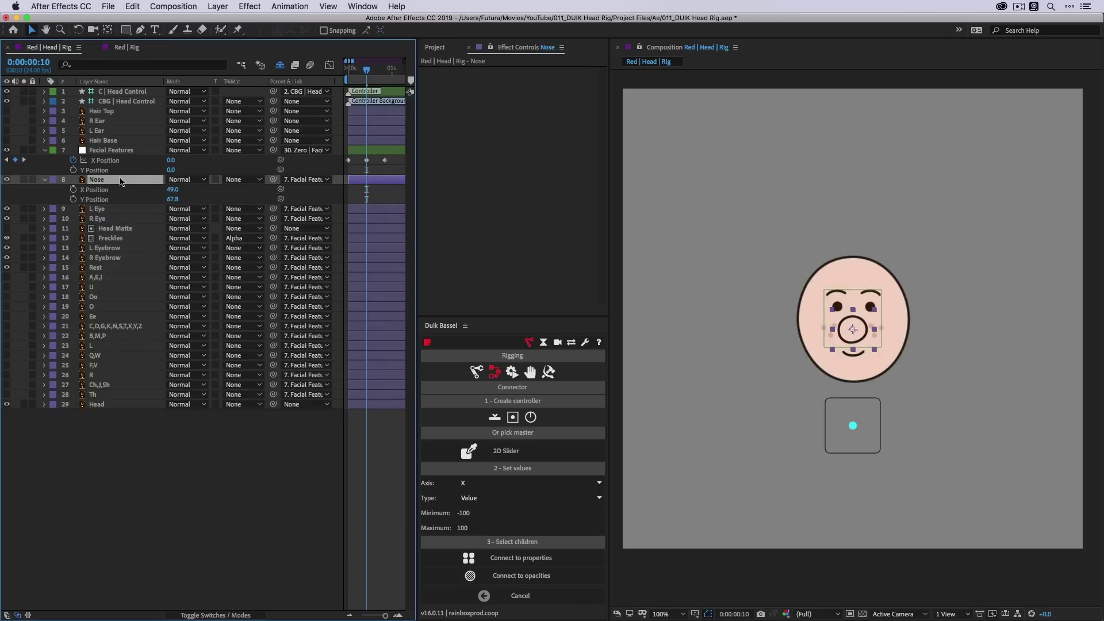
click(509, 596)
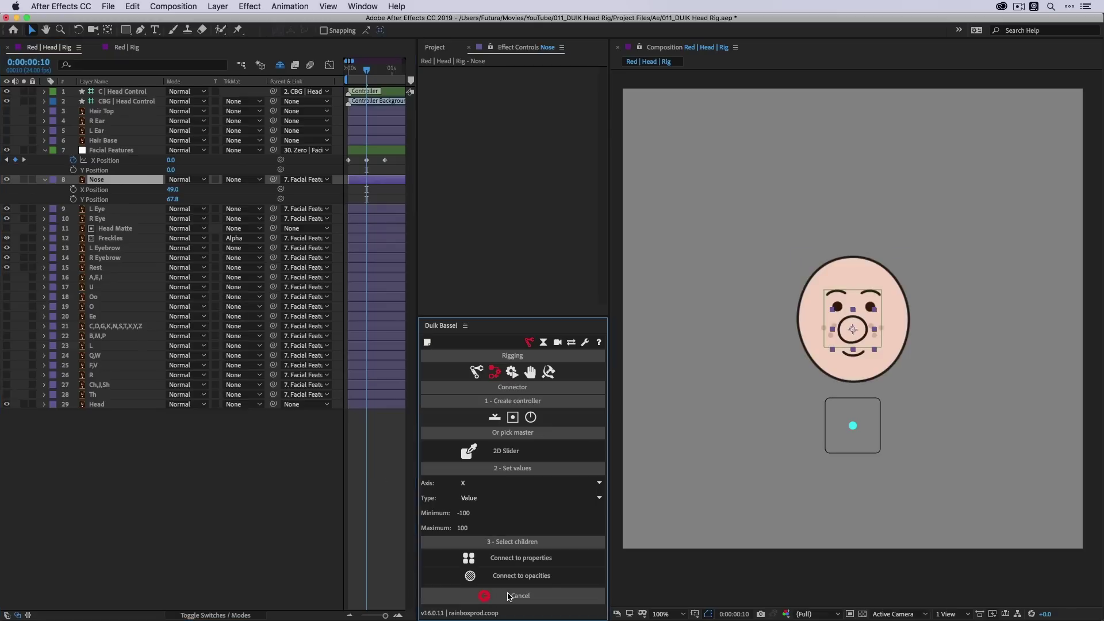
click(519, 580)
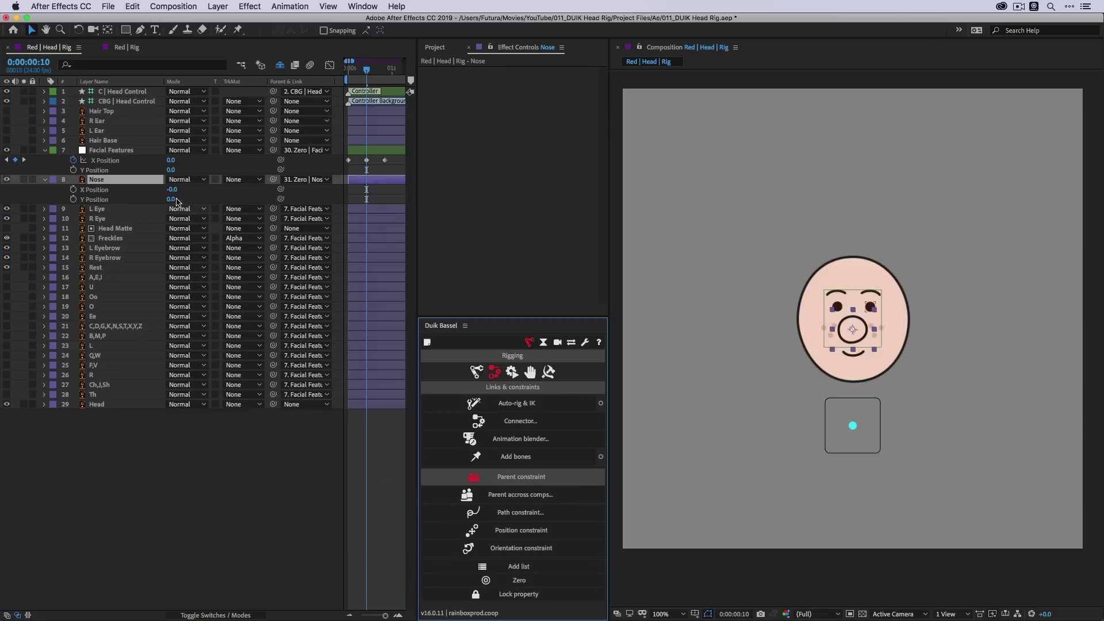
- Start a new Connector and pick the C | Head Control 2D slider as its master
click(521, 423)
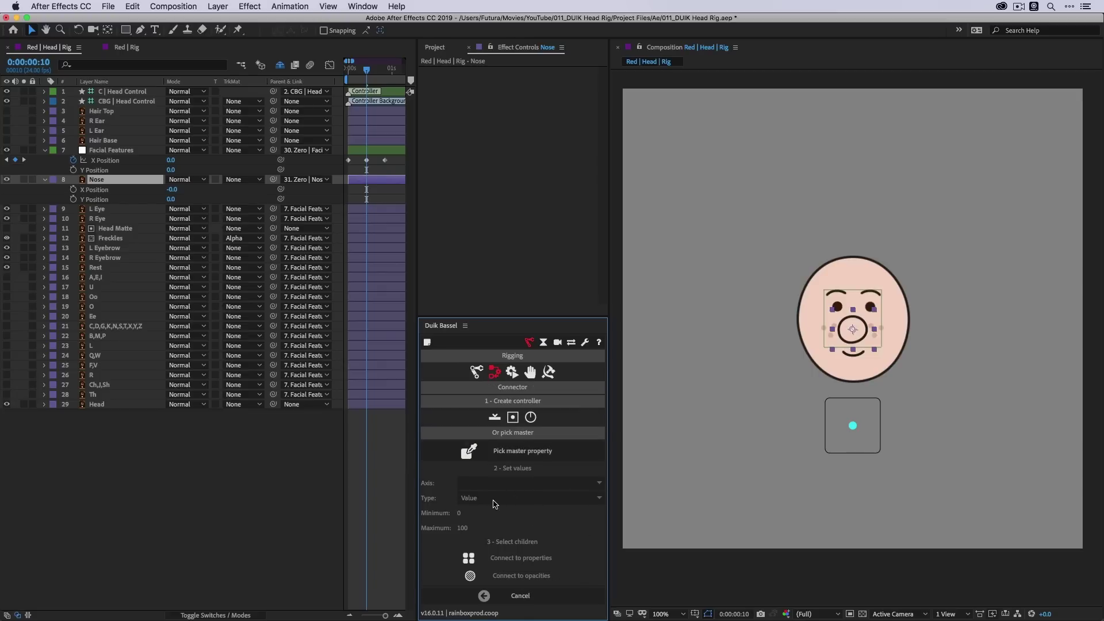
click(506, 451)
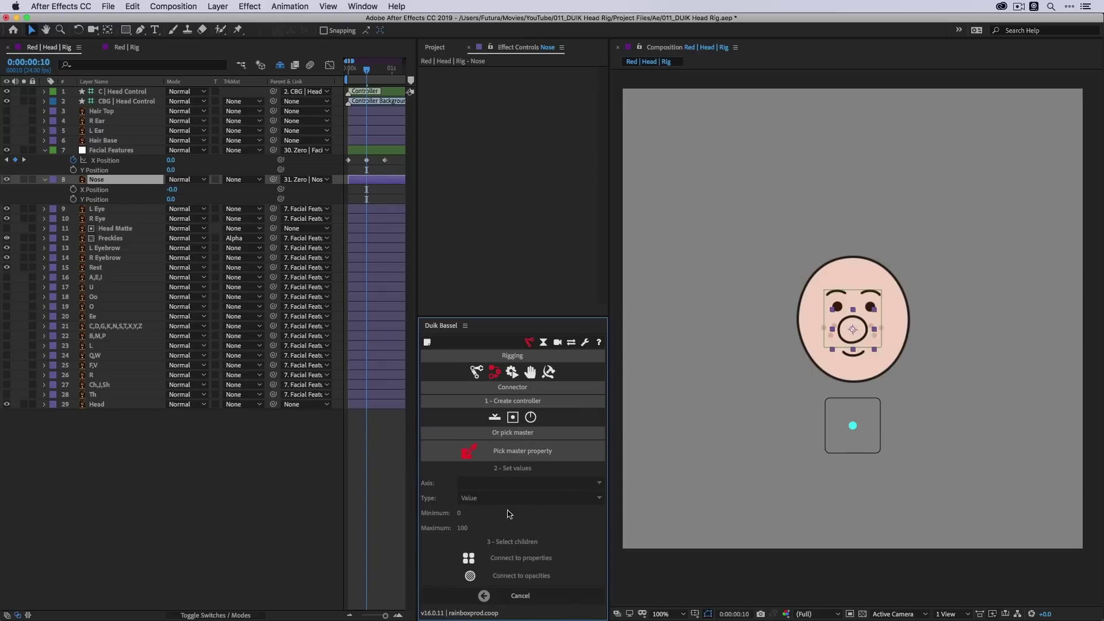
click(853, 426)
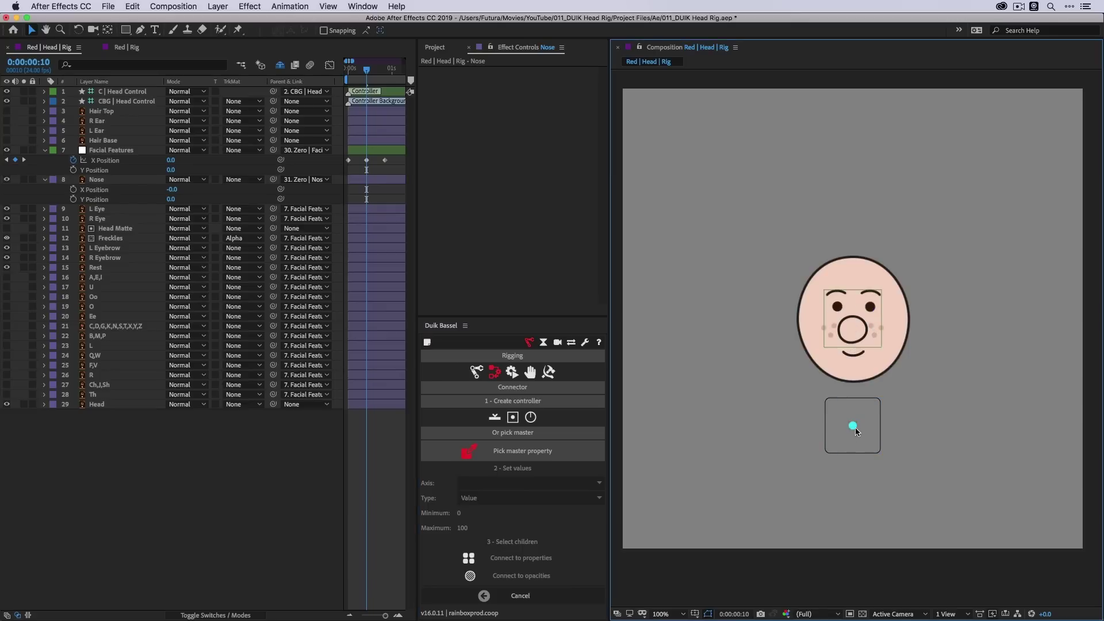
click(501, 450)
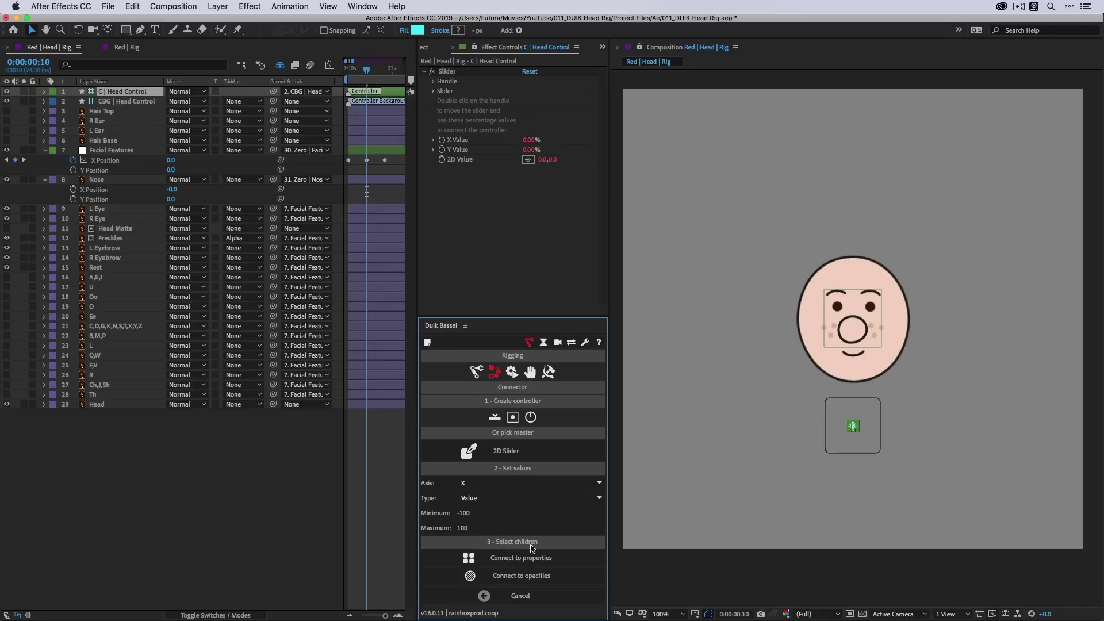
- Keyframe the Nose's X Position at its centred value on frame 10 and at -30 on frame 0
click(73, 190)
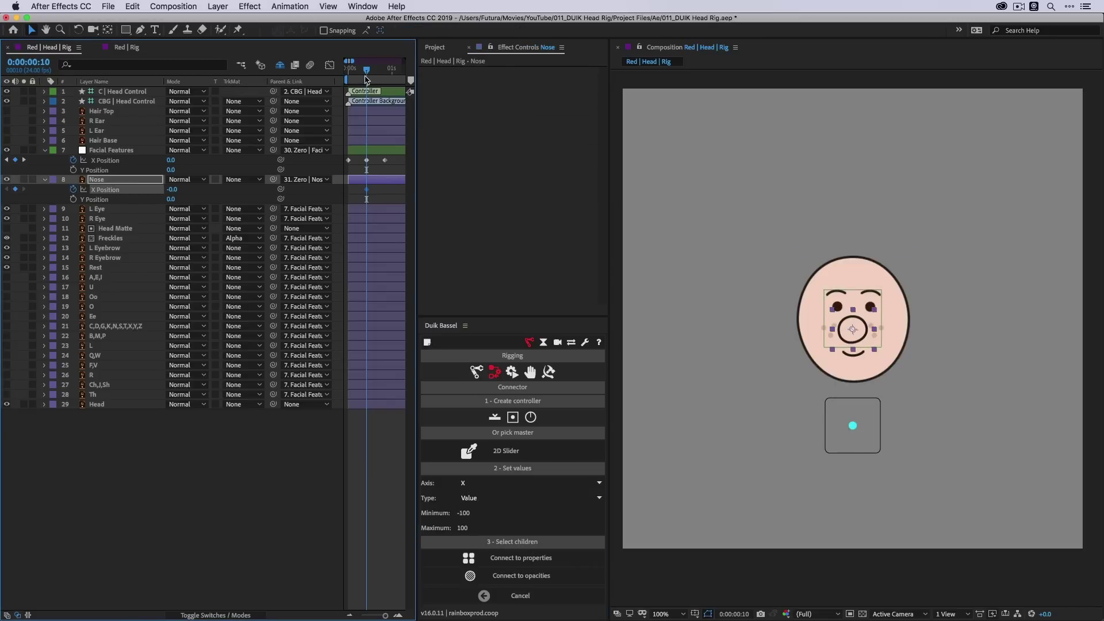
drag(366, 69, 348, 70)
drag(821, 329, 807, 329)
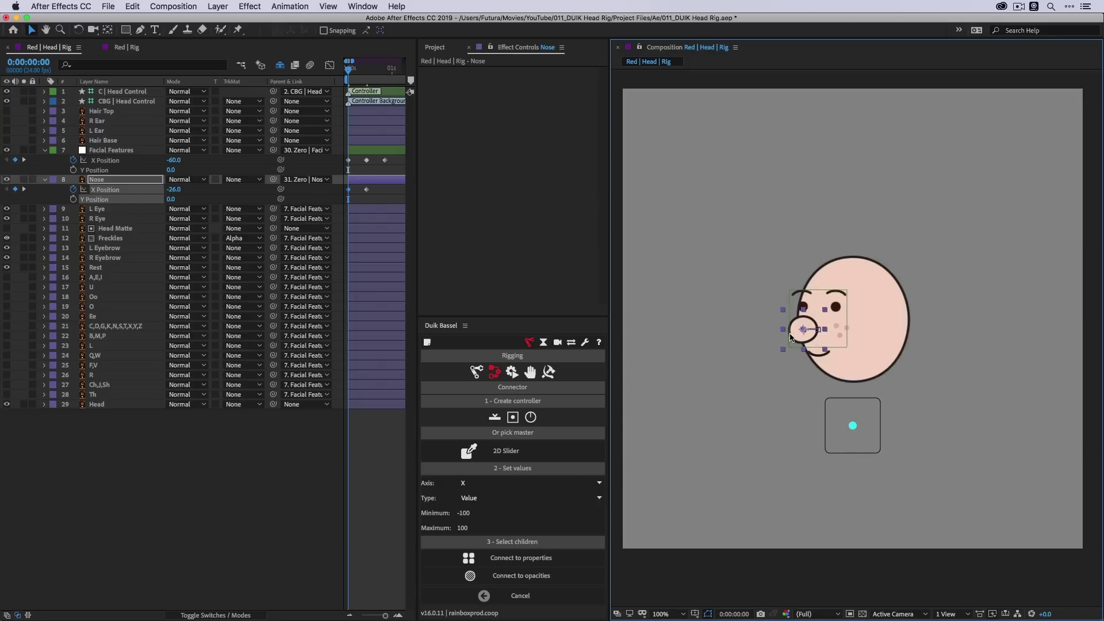
drag(805, 339, 803, 339)
click(174, 190)
key(Down)
key(Return)
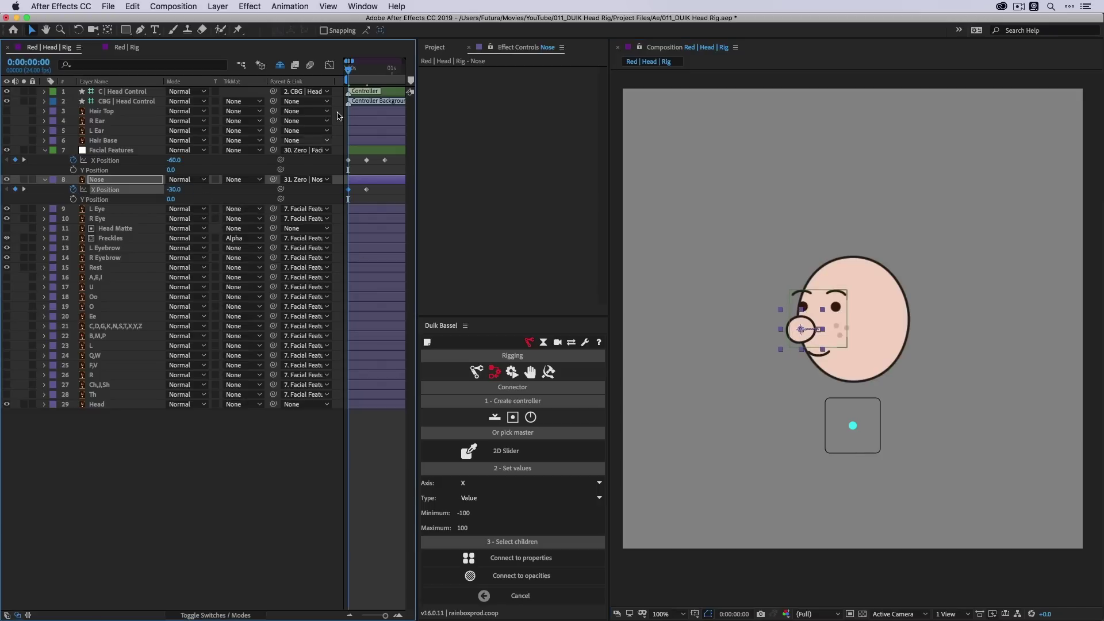
- Keyframe the Nose's X Position at 30 on frame 20
drag(353, 71, 382, 82)
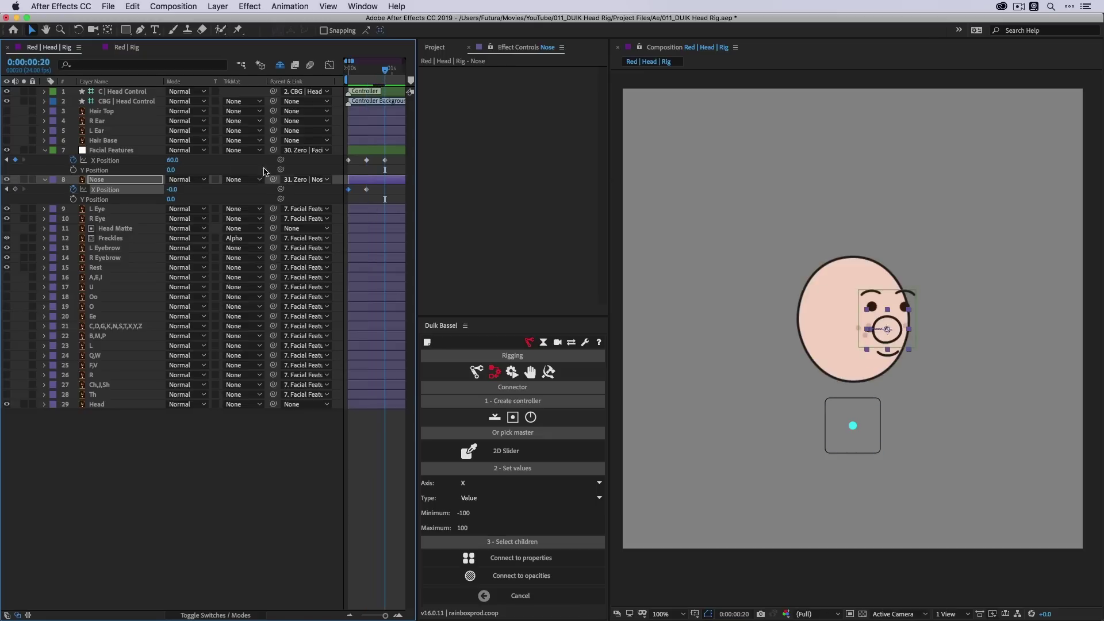
click(172, 189)
text(30)
key(Return)
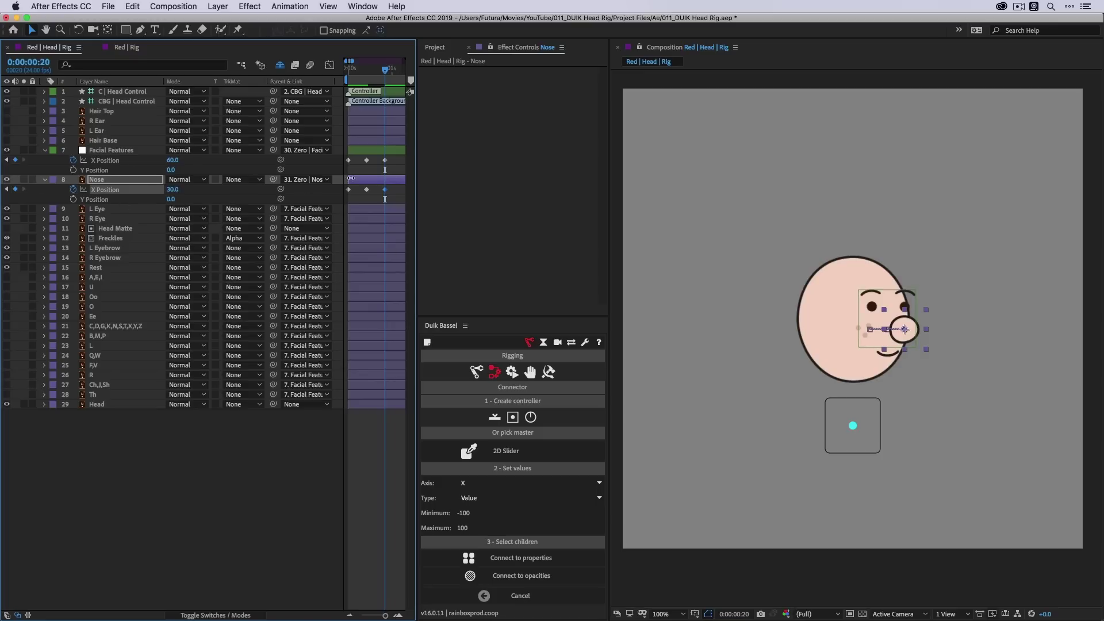
- Connect the X Position keyframes of Facial Features and Nose to the slider's X axis, with a range of -100 to 100
drag(398, 157, 337, 166)
drag(398, 188, 342, 198)
click(534, 559)
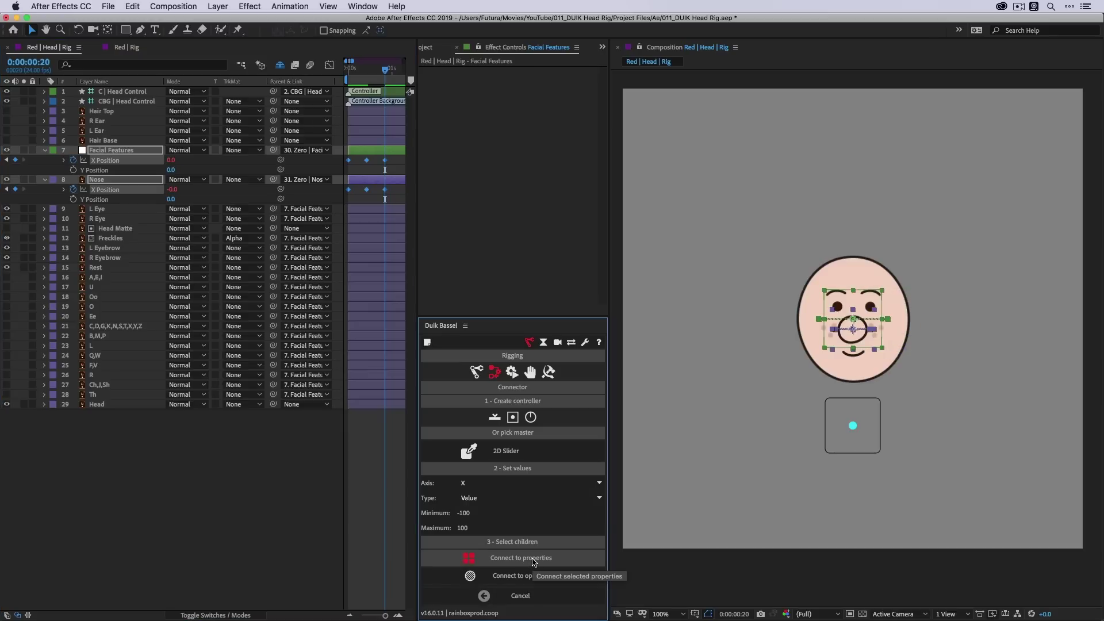
- Hide the Facial Features null and move the head control handle sideways to test the face turn
click(850, 426)
mouse_move(850, 429)
mouse_down()
mouse_move(829, 429)
mouse_move(867, 433)
mouse_move(834, 433)
mouse_move(857, 430)
mouse_up()
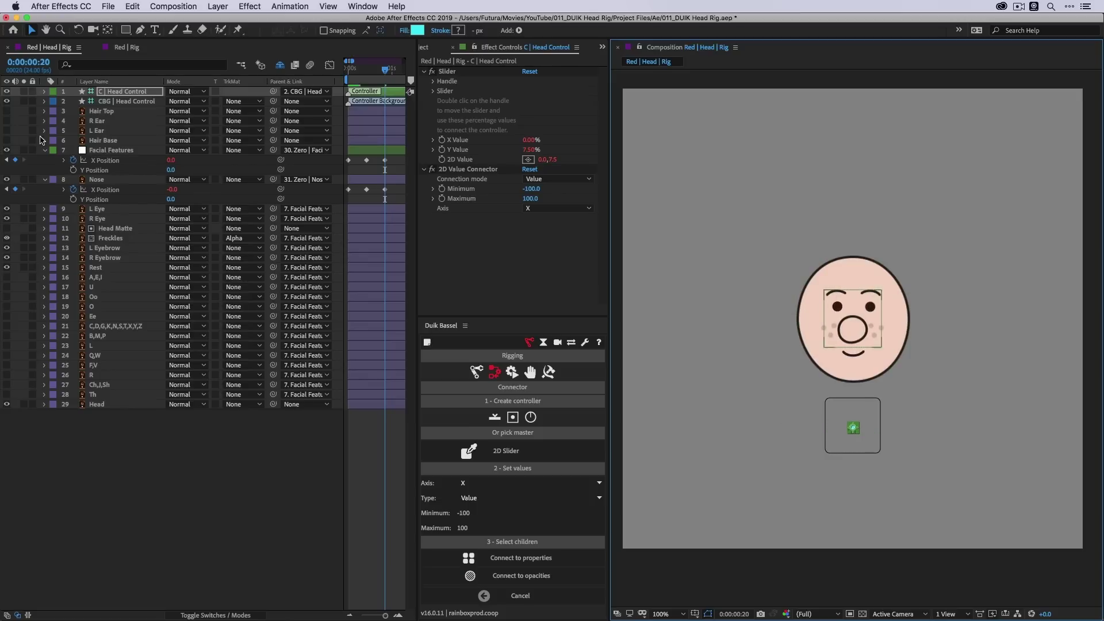
click(7, 150)
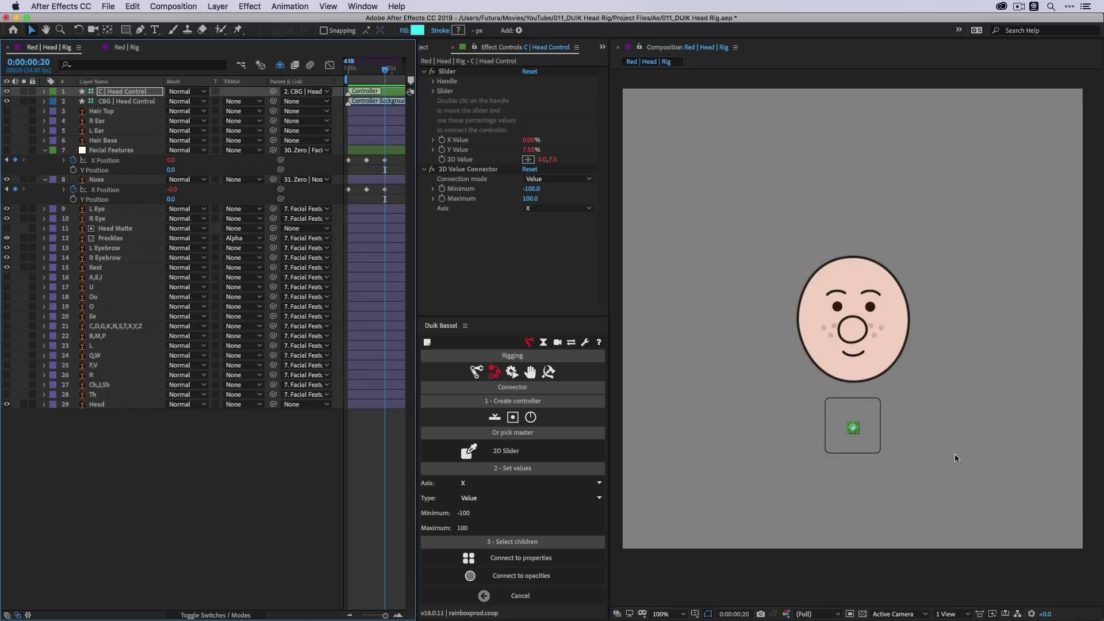
mouse_move(855, 430)
mouse_down()
mouse_move(833, 432)
mouse_move(868, 432)
mouse_move(826, 433)
mouse_move(875, 436)
mouse_move(845, 430)
mouse_up()
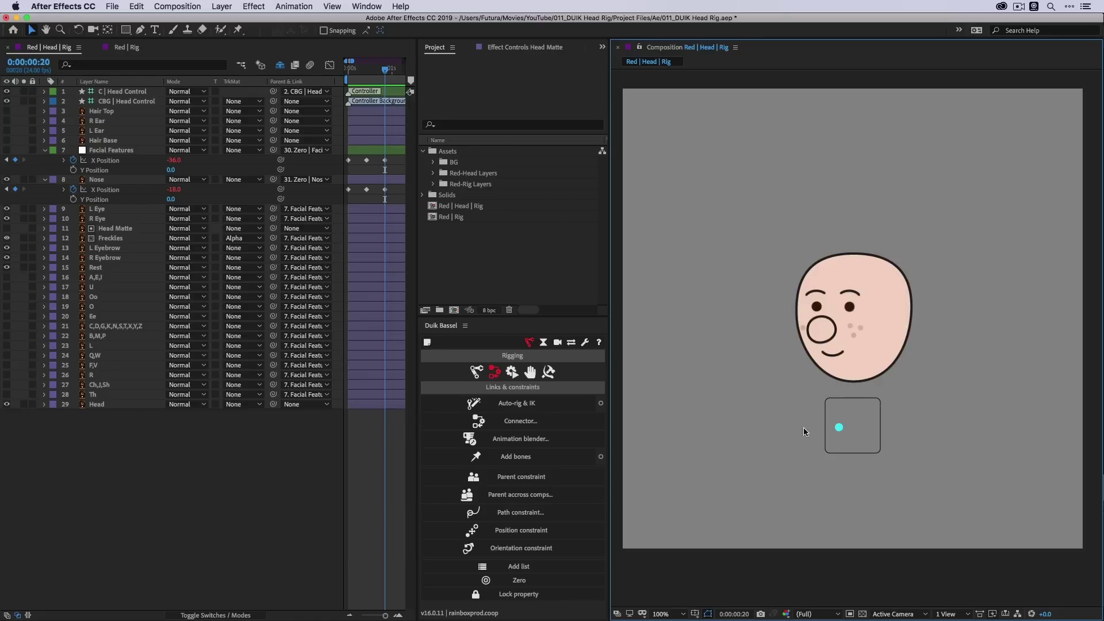
- Check the hair artwork in Illustrator, return to After Effects and test the face turn to the right with the head control
key(super+Tab)
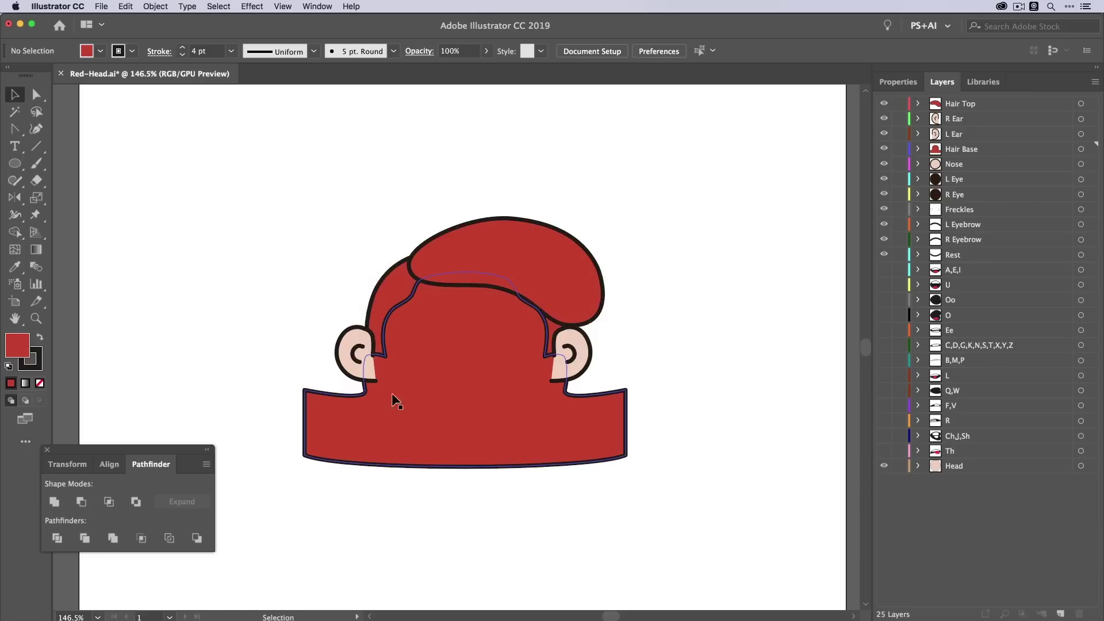
key(super+Tab)
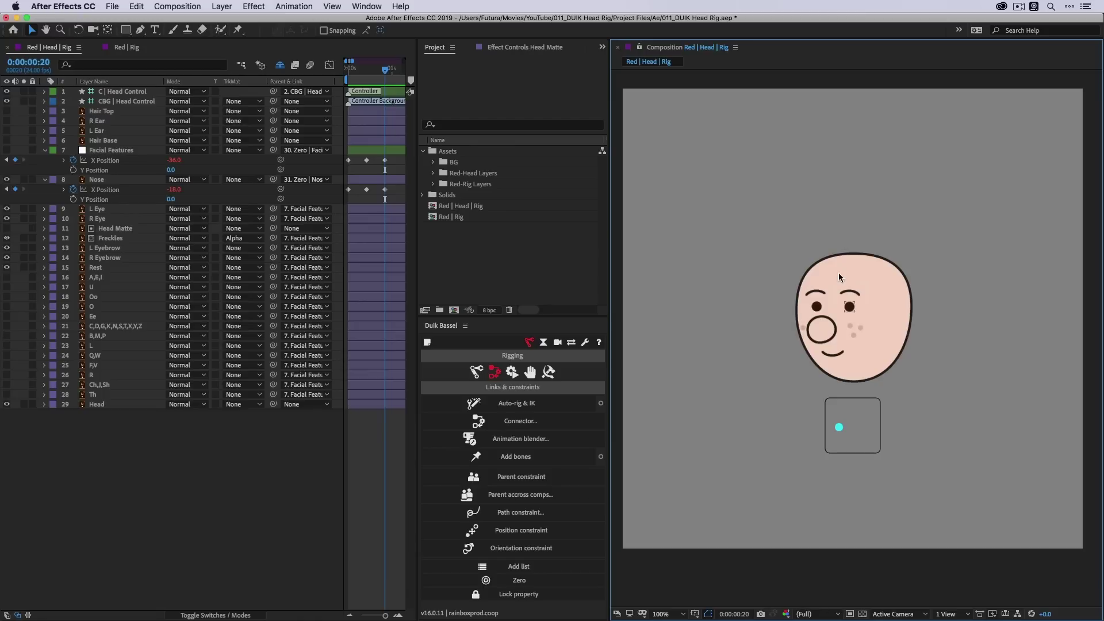
mouse_move(840, 429)
mouse_down()
mouse_move(878, 433)
mouse_move(838, 434)
mouse_move(862, 429)
mouse_up()
click(58, 186)
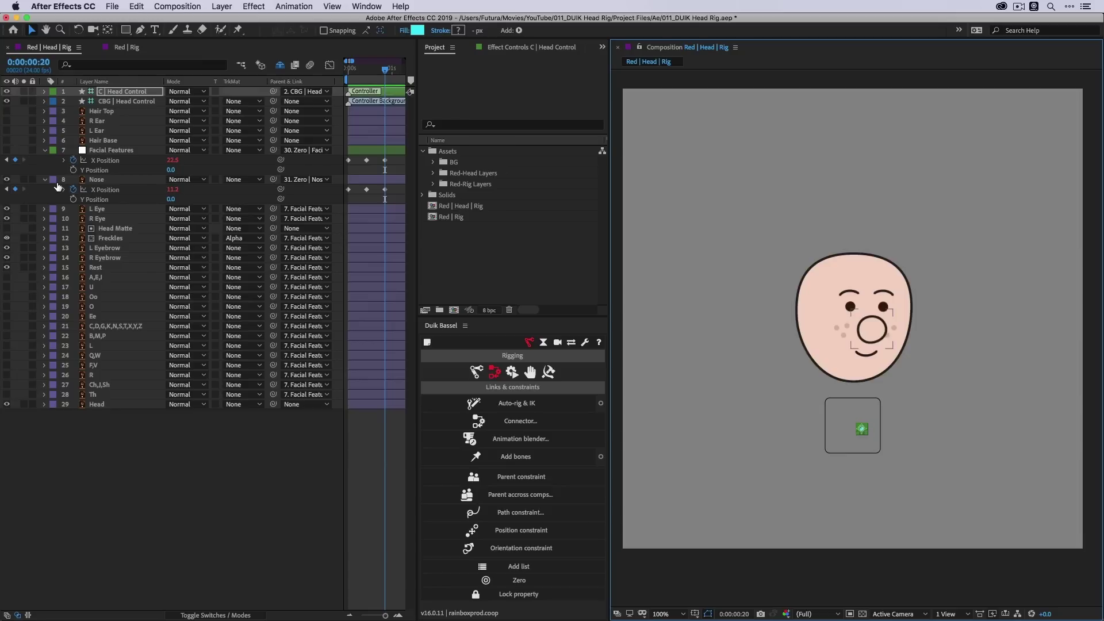
- Show the Hair Base layer and create shapes from its vector artwork
click(6, 140)
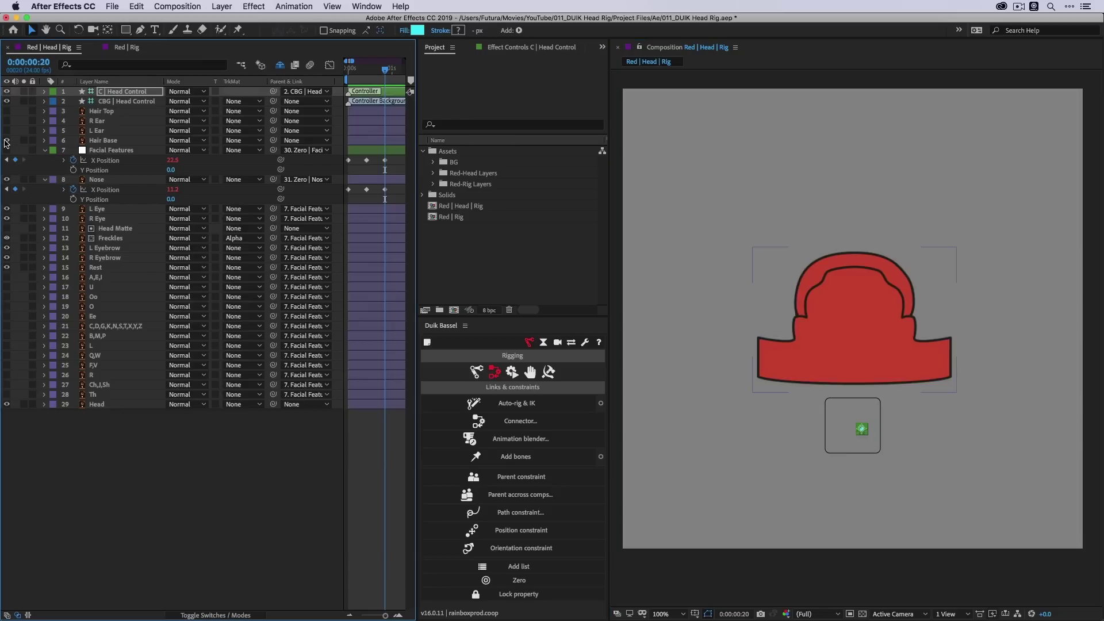
click(837, 338)
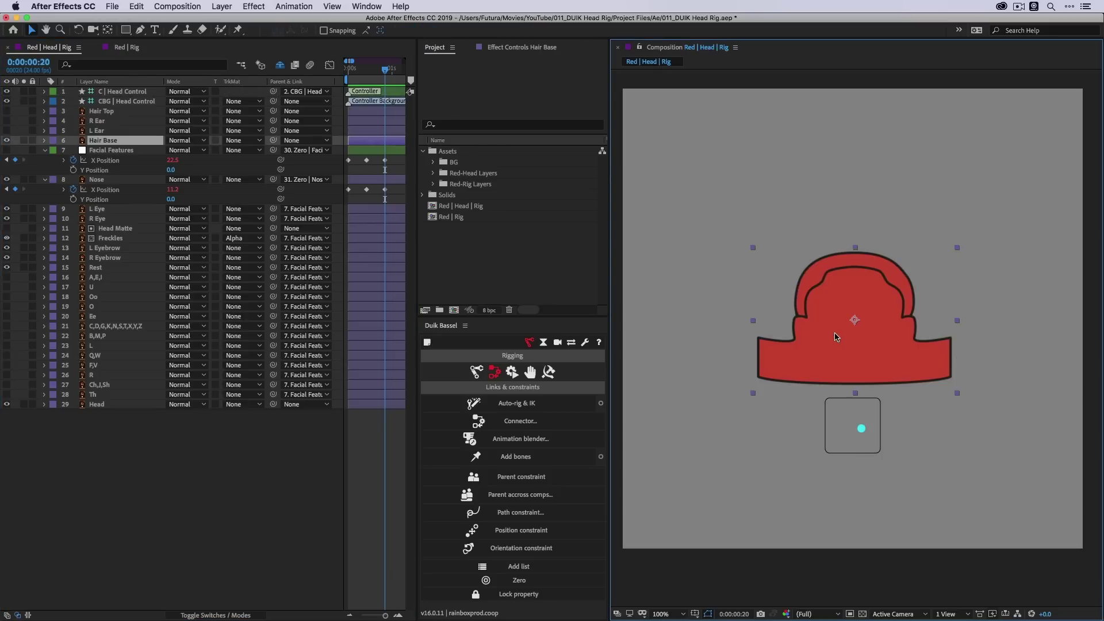
right_click(95, 144)
mouse_move(146, 364)
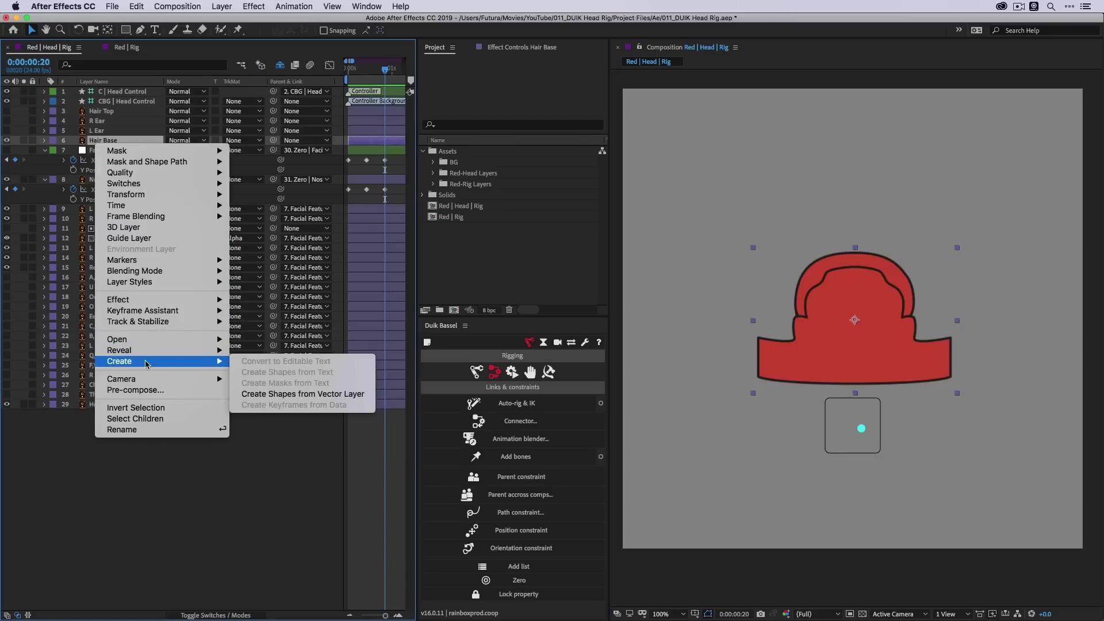
click(325, 396)
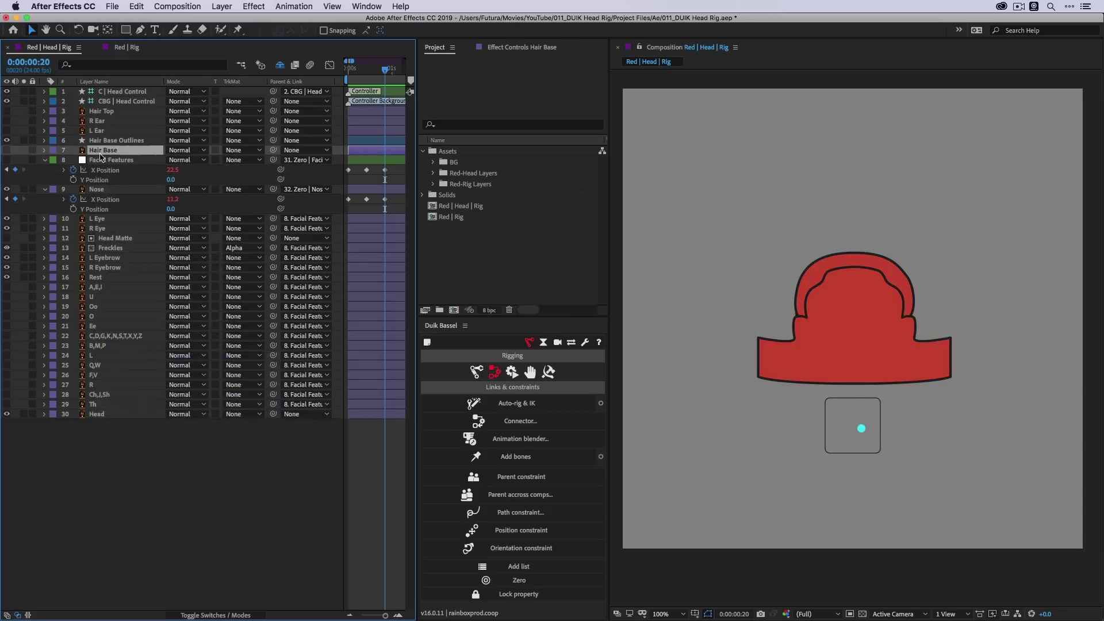
- Delete the original Hair Base vector layer and rename the new outlines layer as Hair Base
click(97, 151)
key(Delete)
click(134, 140)
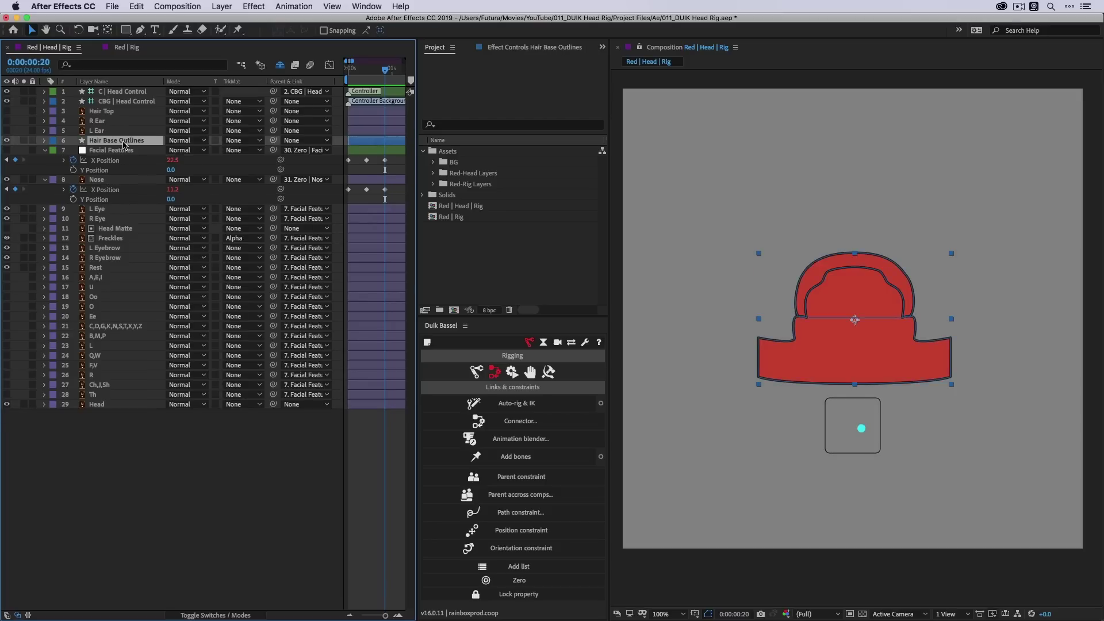
key(Return)
key(BackSpace)
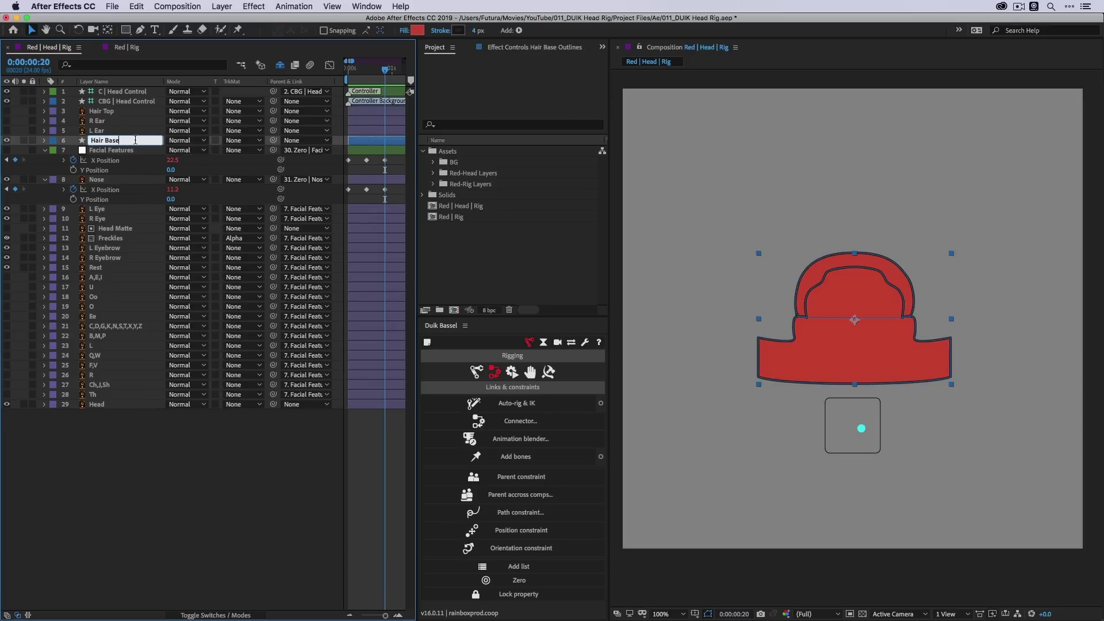
key(Return)
- Move the path from Group 2 into Group 1 of the Hair Base layer and delete the leftover Group 2
click(51, 141)
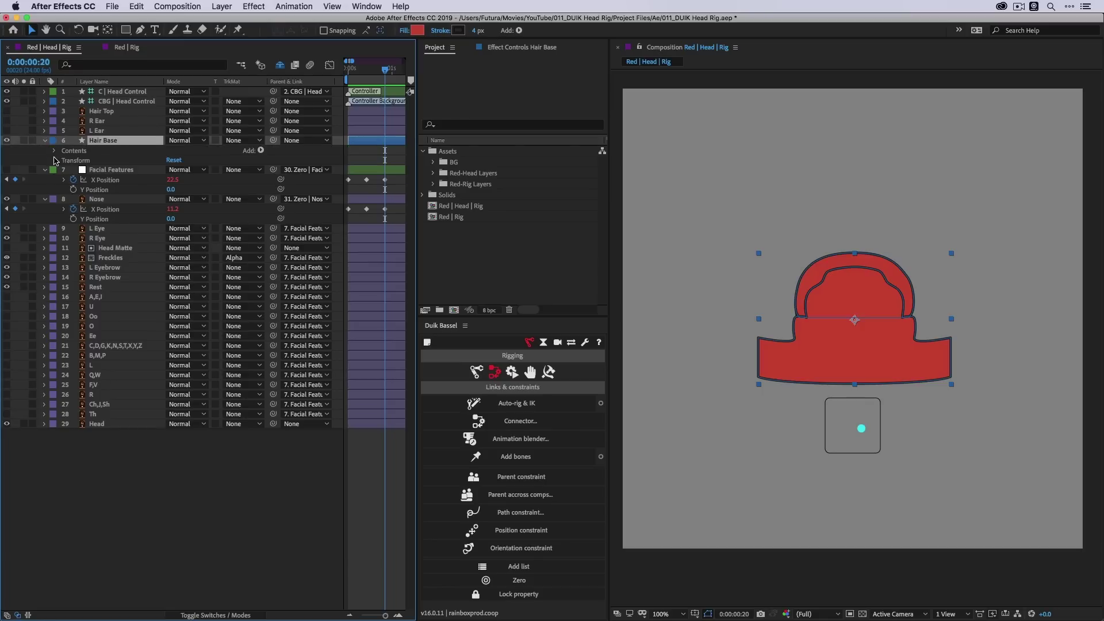
click(55, 150)
click(82, 163)
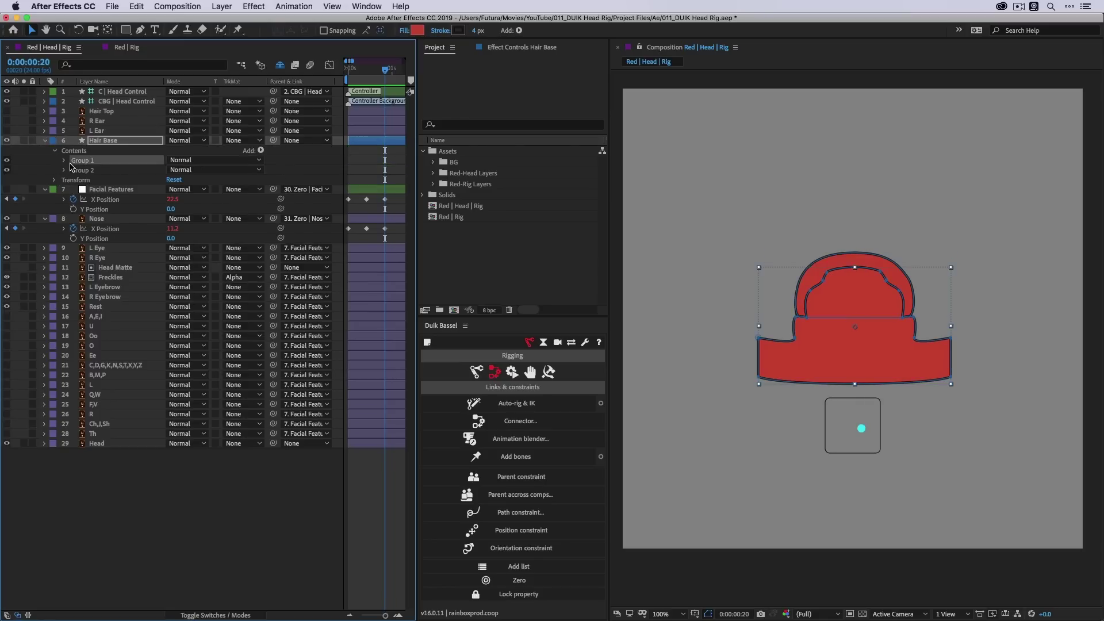
click(84, 170)
click(63, 170)
click(64, 161)
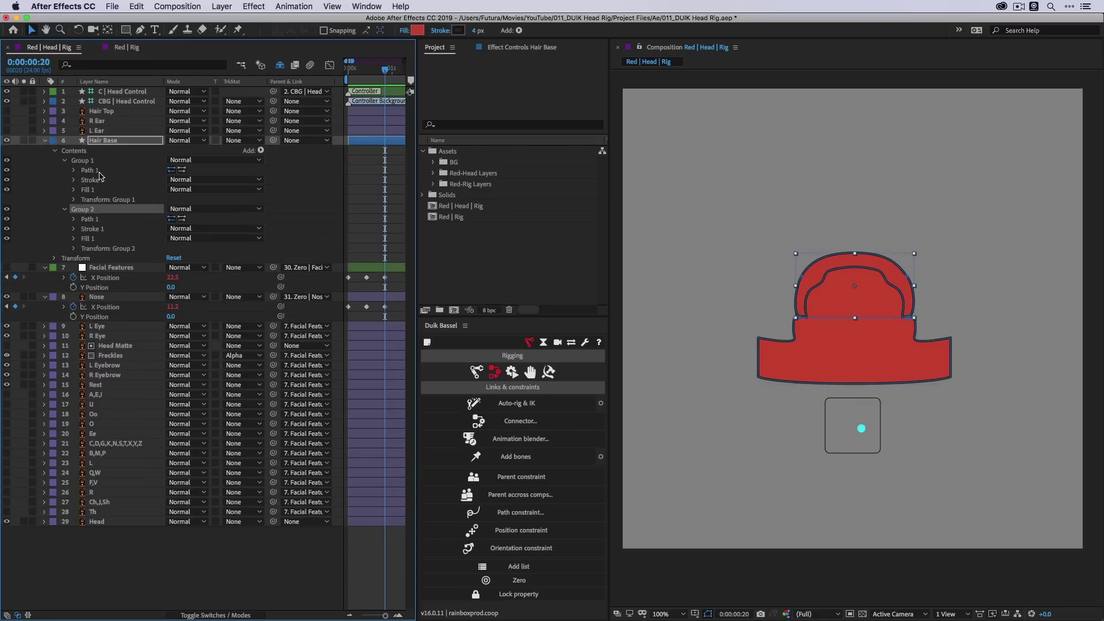
click(94, 230)
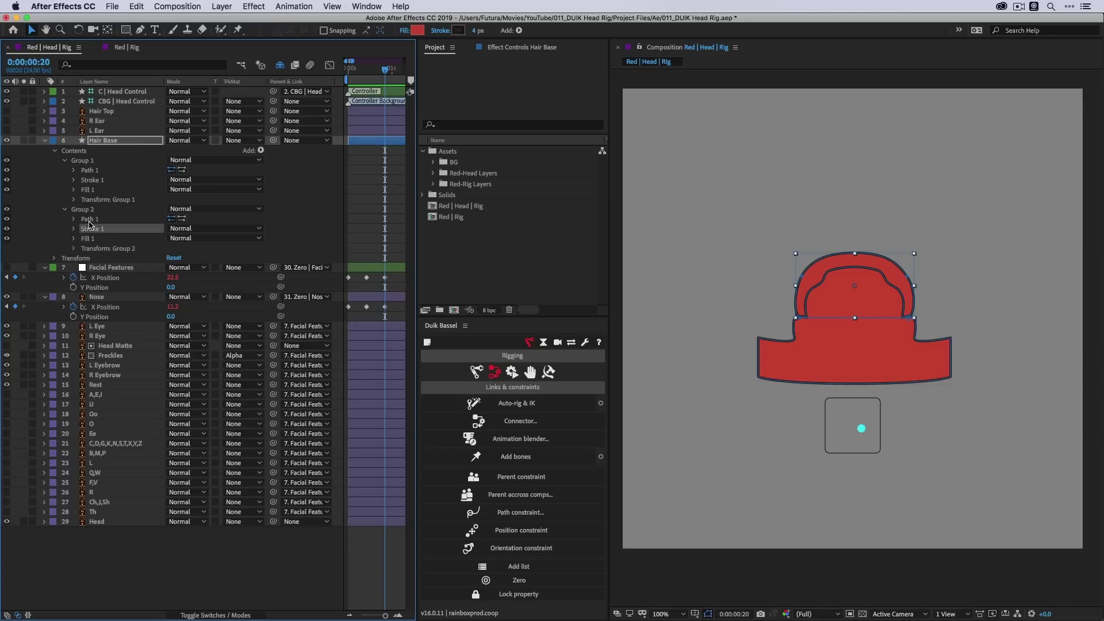
drag(89, 219, 104, 179)
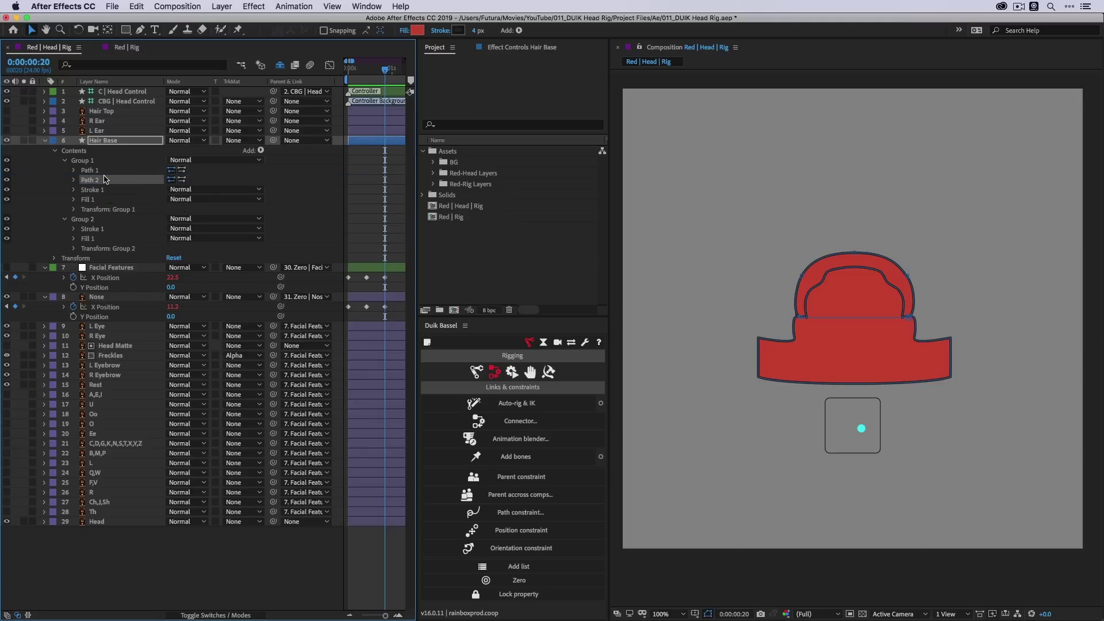
click(86, 219)
key(Delete)
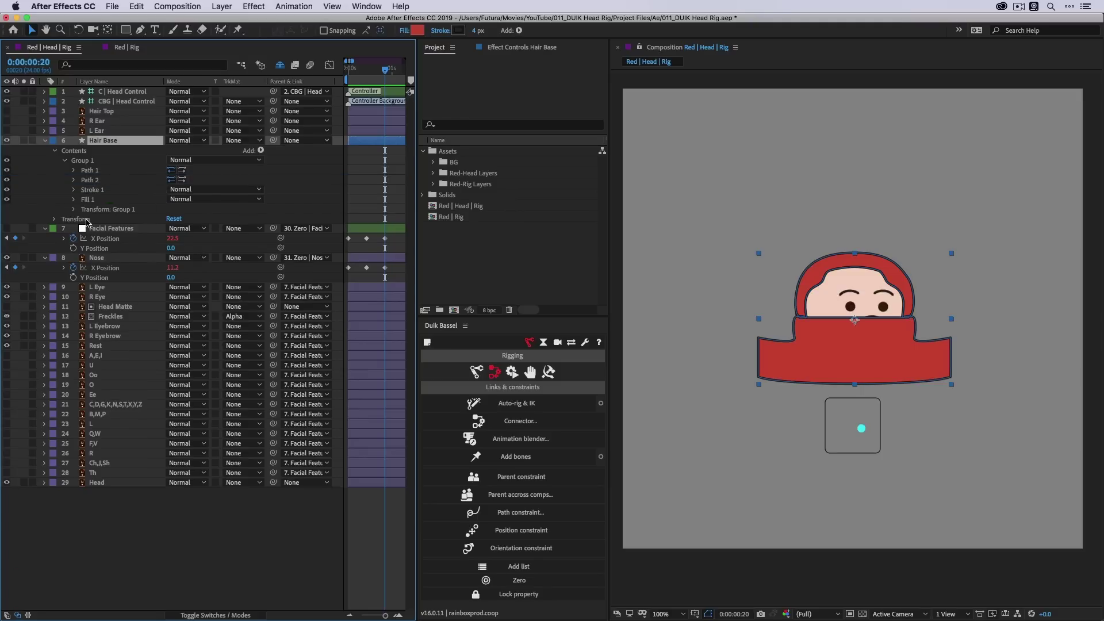
- Rename Path 1 in the Hair Base group as "Hairline | Path"
click(118, 183)
click(96, 170)
click(95, 183)
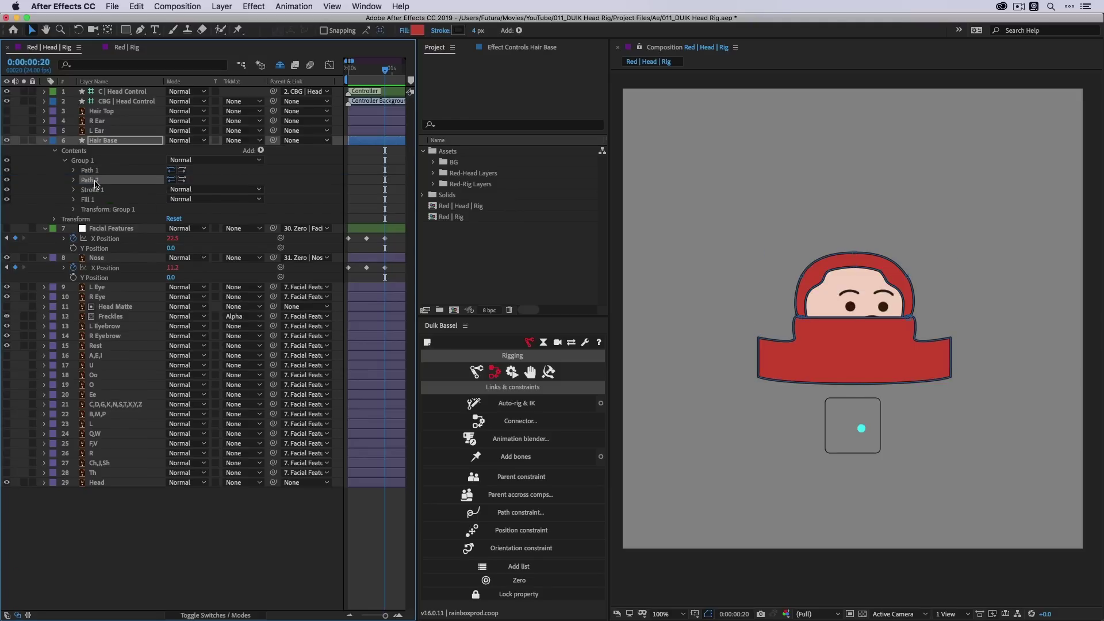
click(98, 171)
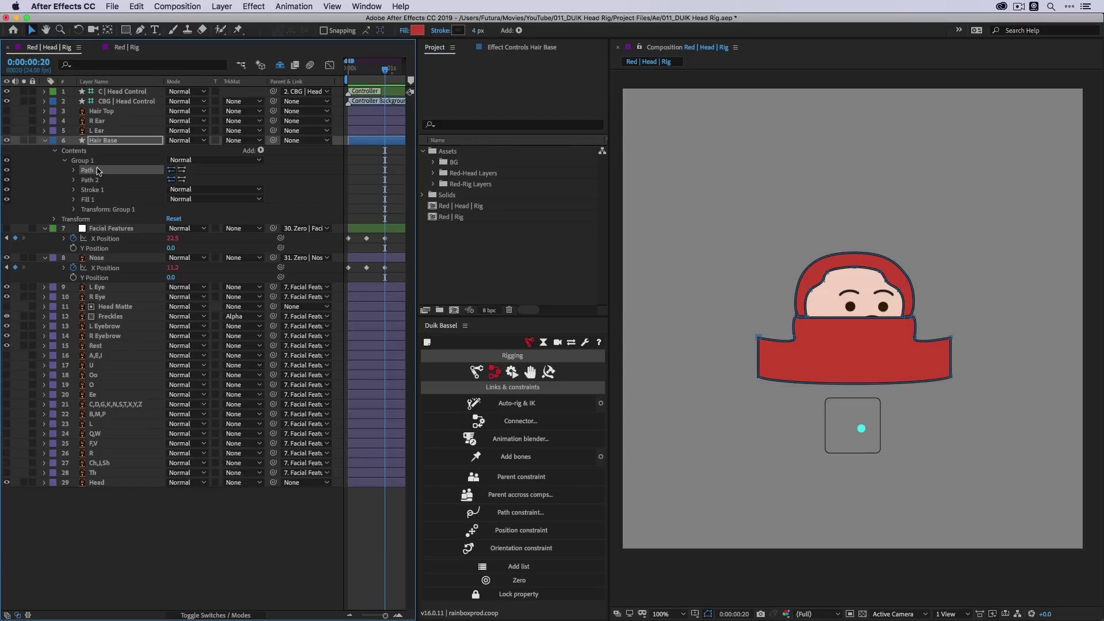
click(106, 180)
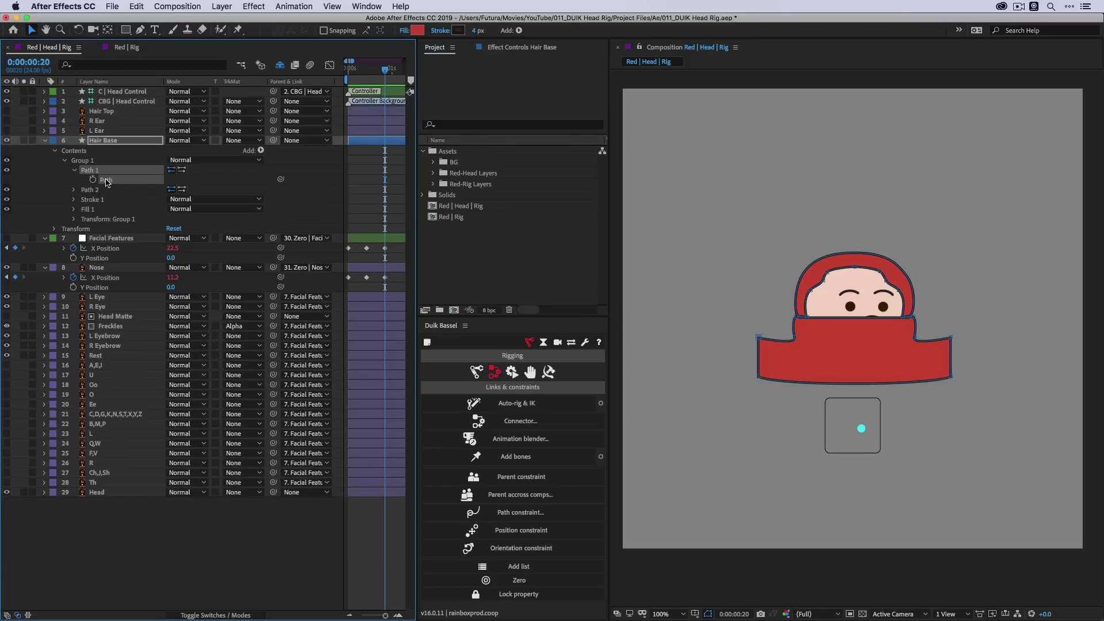
drag(827, 273, 858, 293)
key(BackSpace)
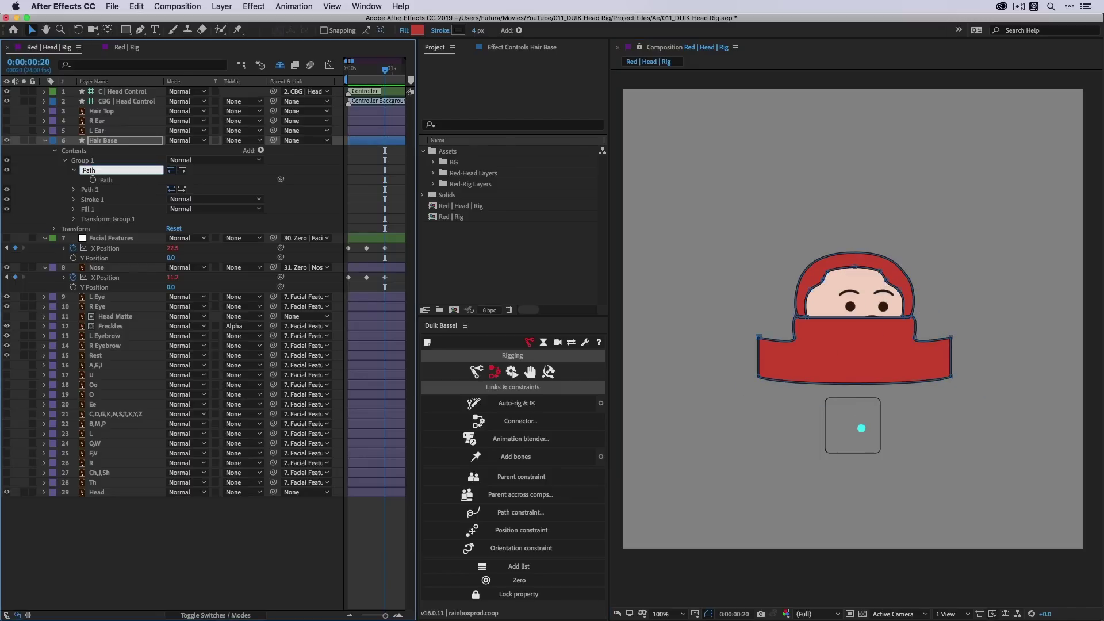
text(Hairline |)
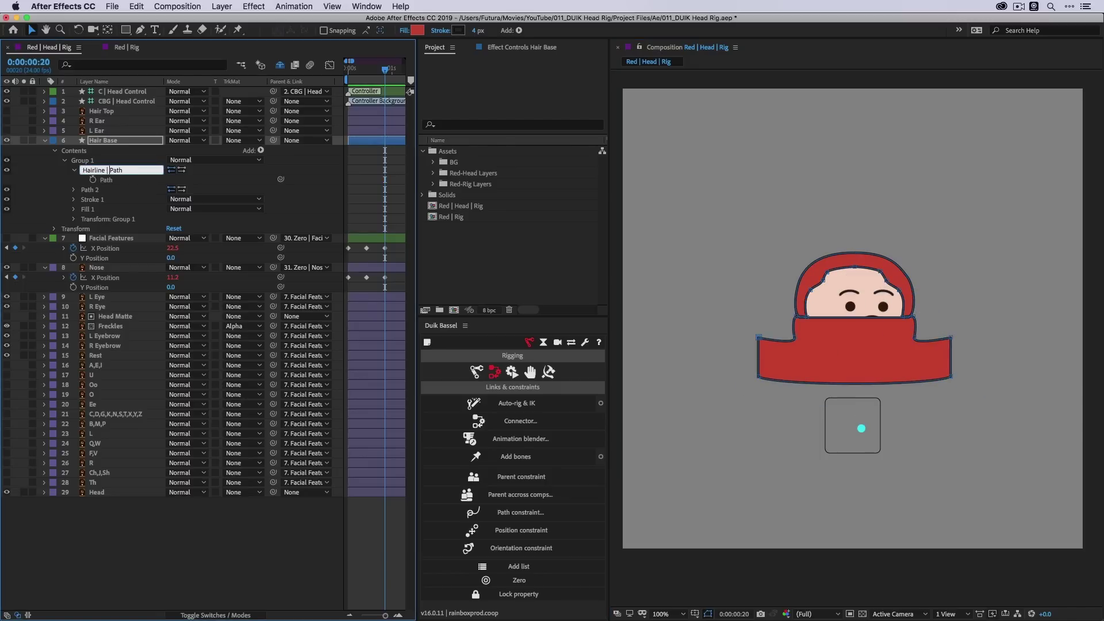
key(Return)
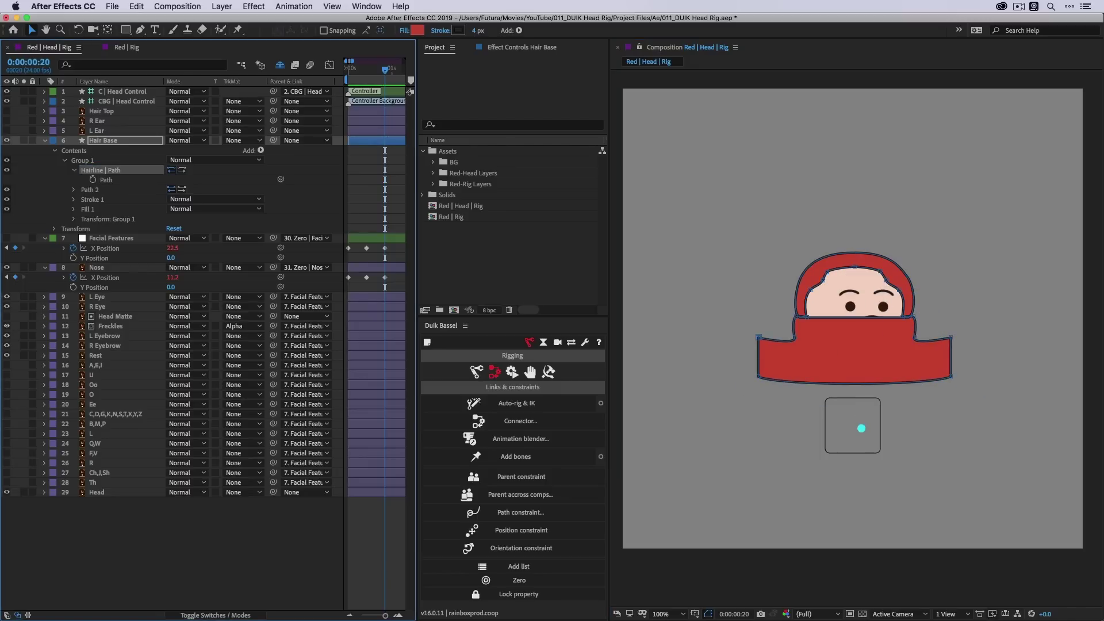
- Rename Path 2 in the Hair Base group as "Bounds | Path"
click(93, 191)
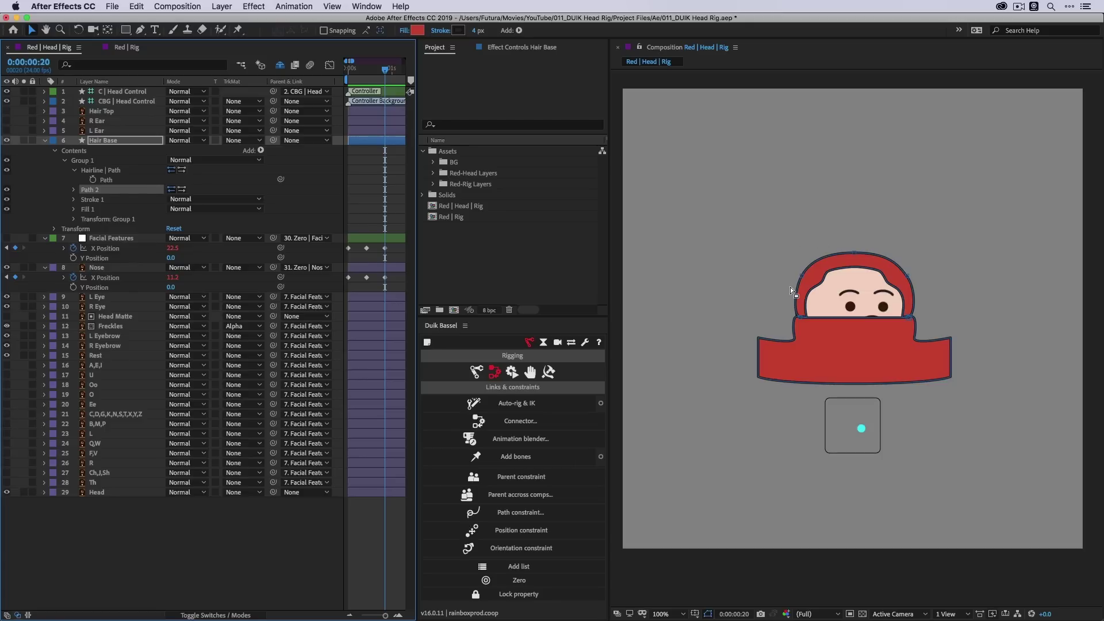
key(Return)
text(Bounds)
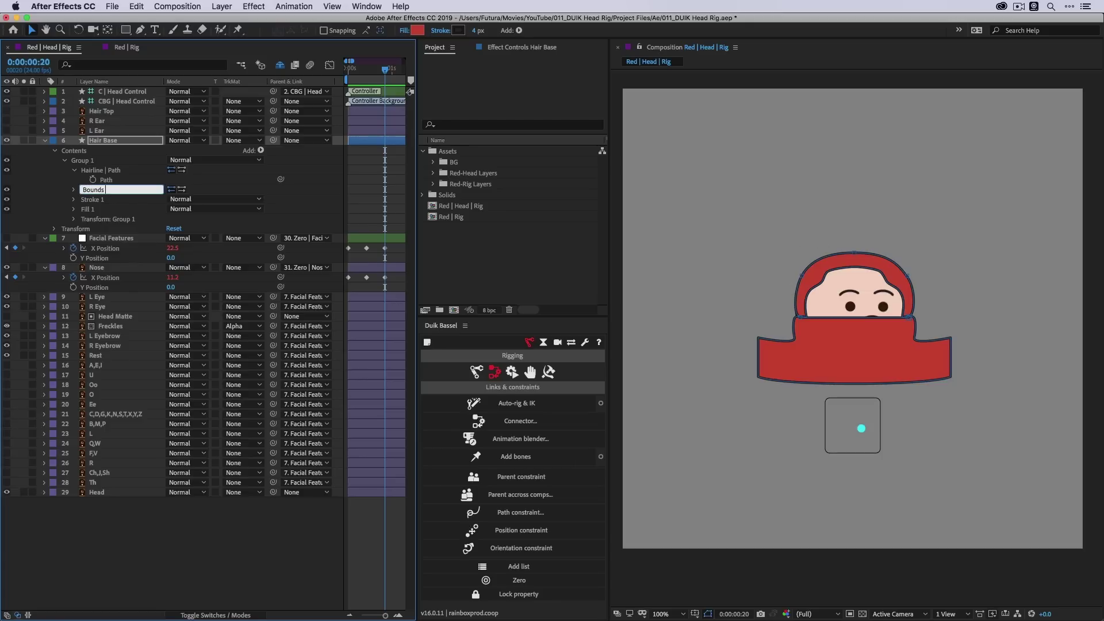
text( | Path)
key(Return)
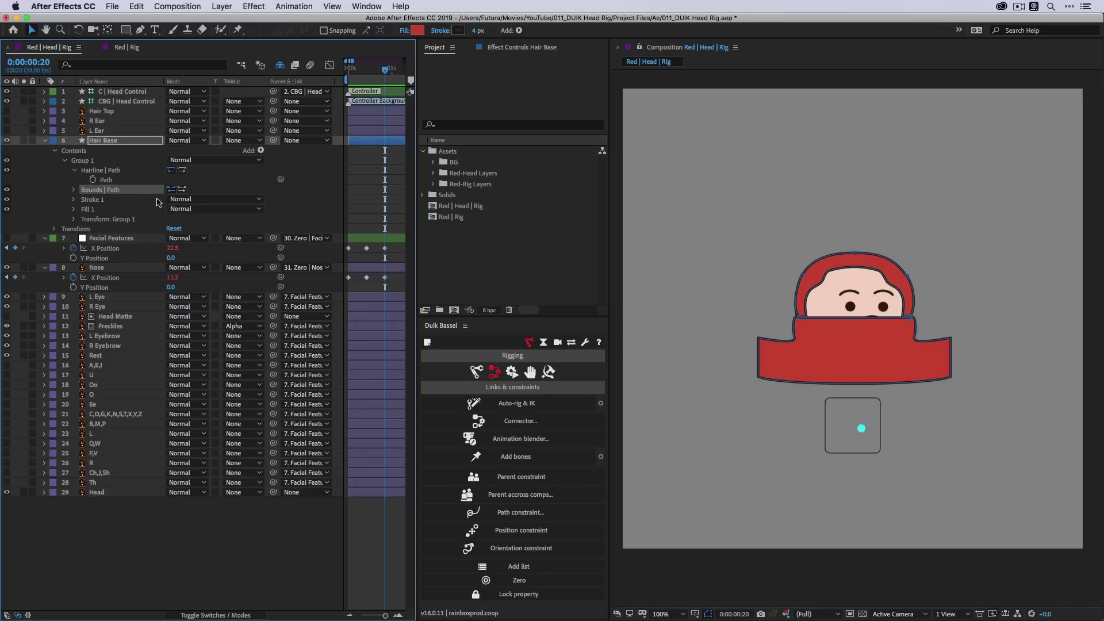
- Add a Merge Paths operator below Bounds | Path in the Hair Base group
click(84, 172)
click(74, 170)
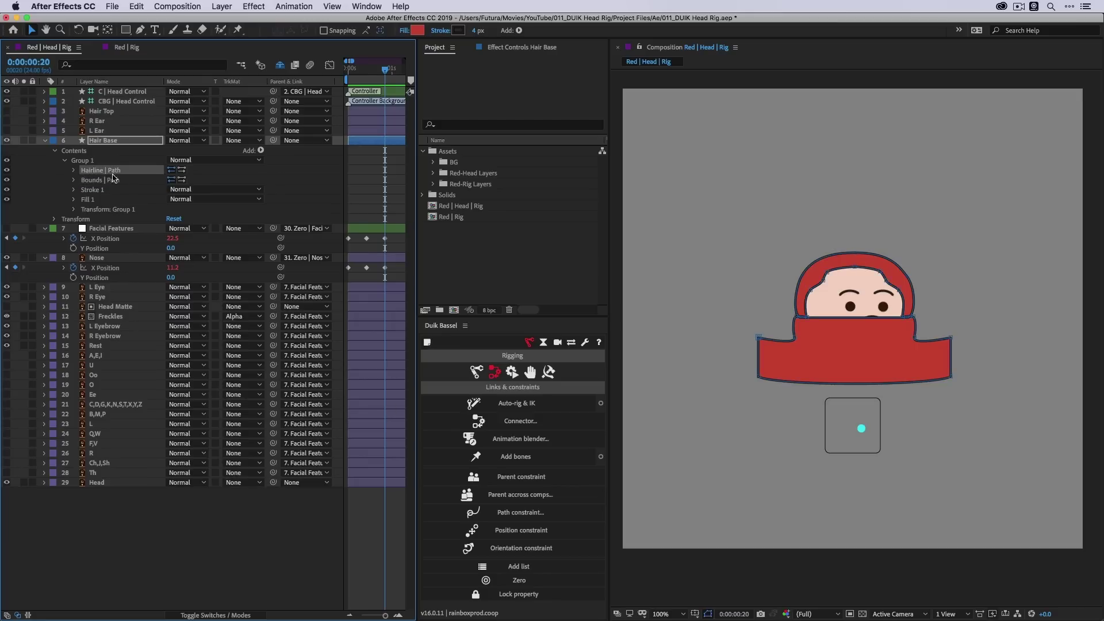
click(113, 179)
click(261, 151)
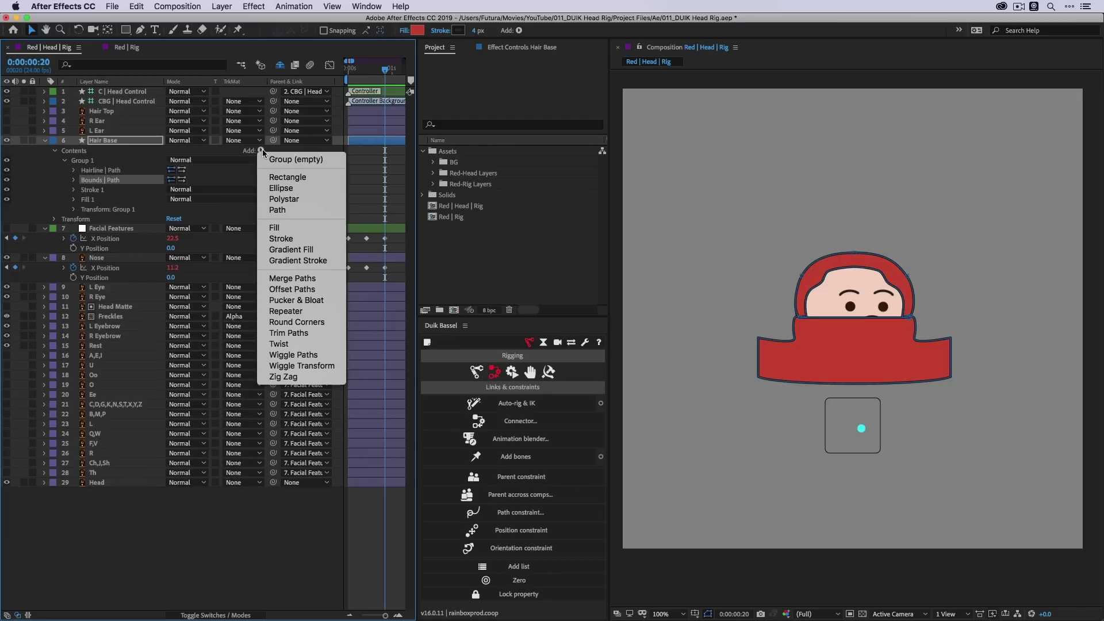
click(320, 278)
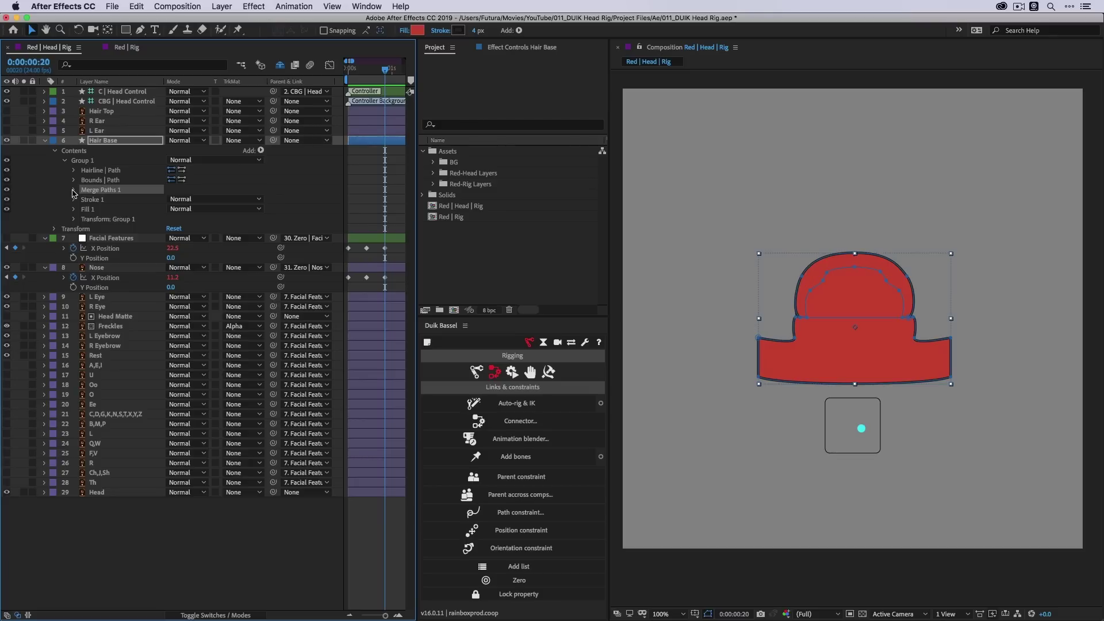
- Set the mode of the Merge Paths operator in the Hair Base group to Subtract
click(73, 191)
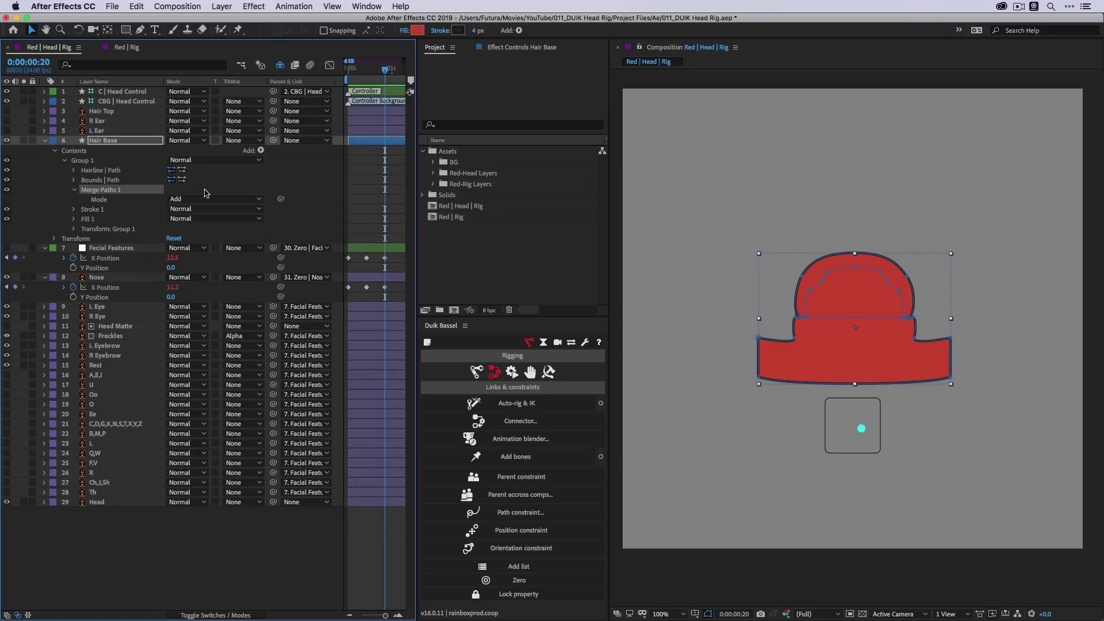
click(1002, 199)
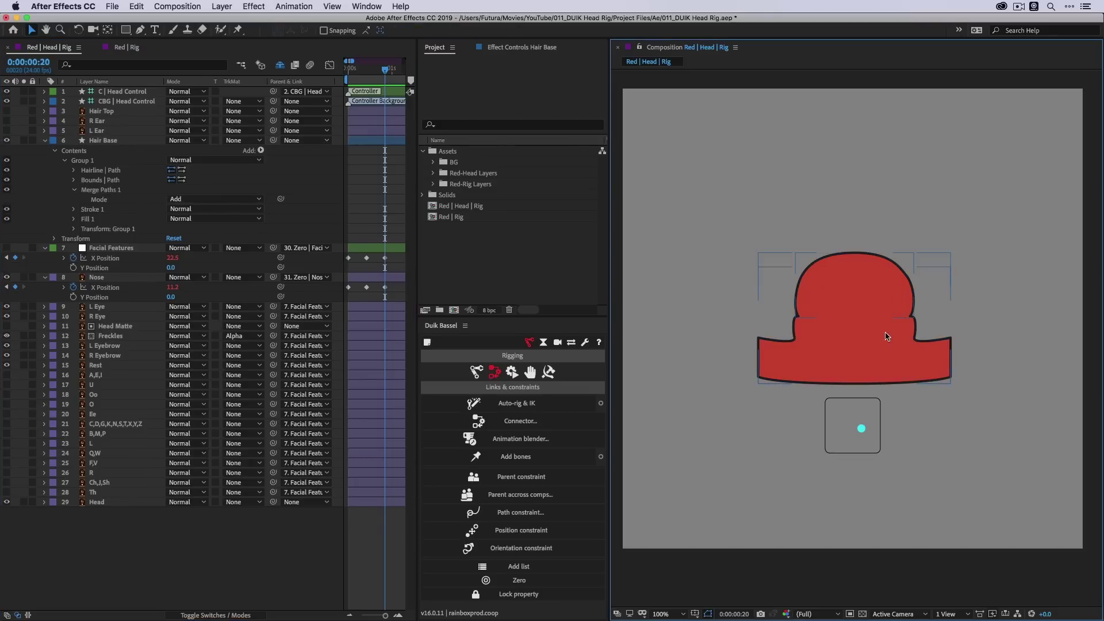
click(179, 201)
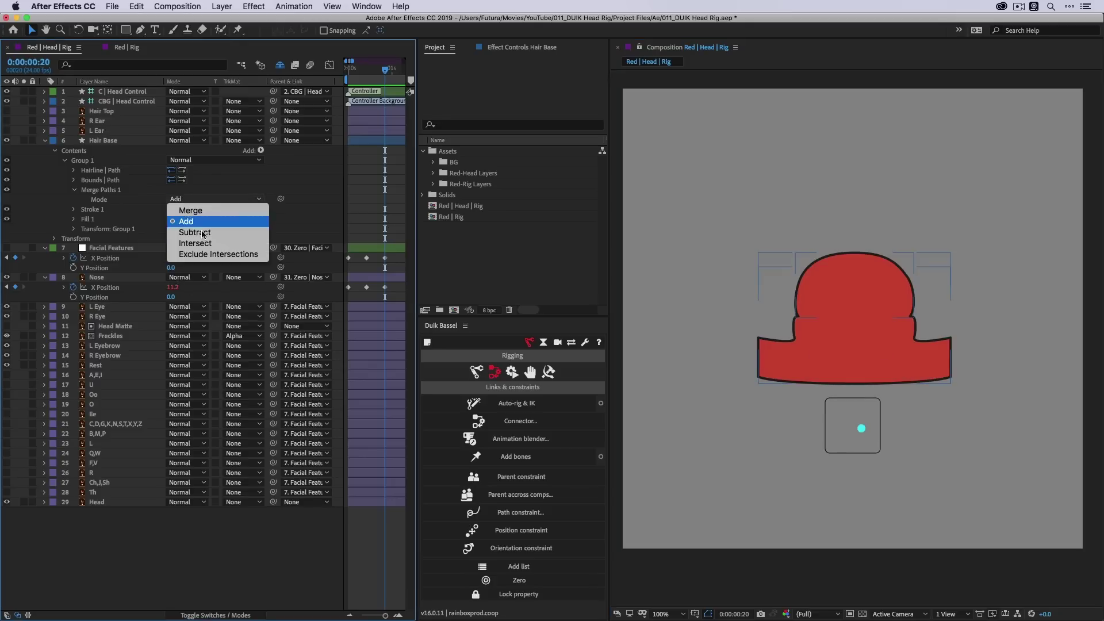
click(205, 234)
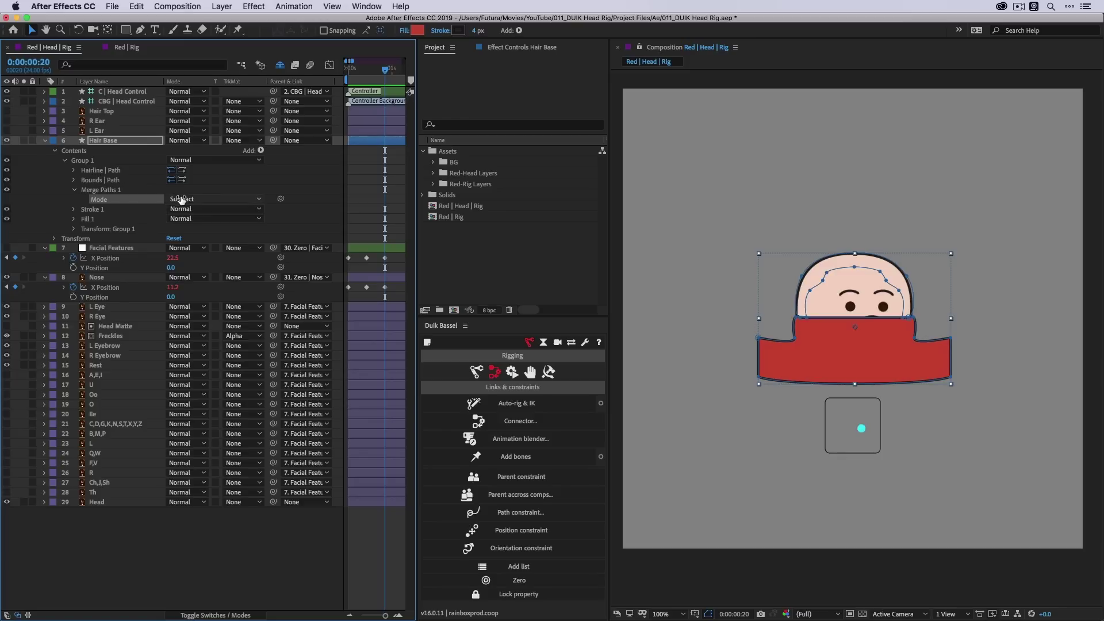
- Reorder the Hair Base group so that Bounds | Path sits above Hairline | Path, and deselect everything
click(94, 172)
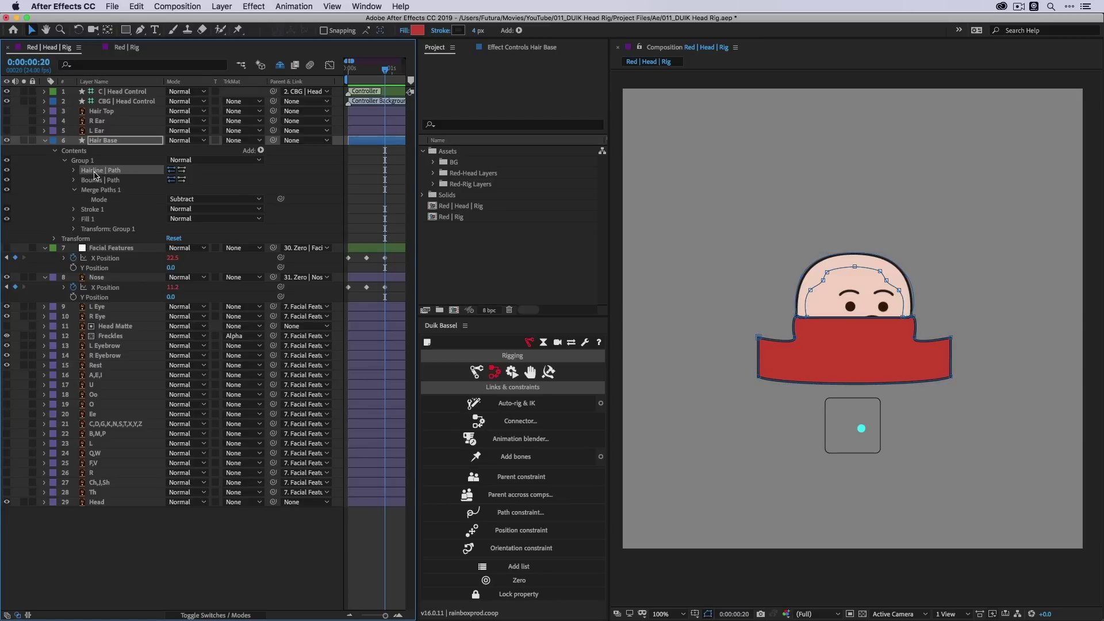
click(100, 181)
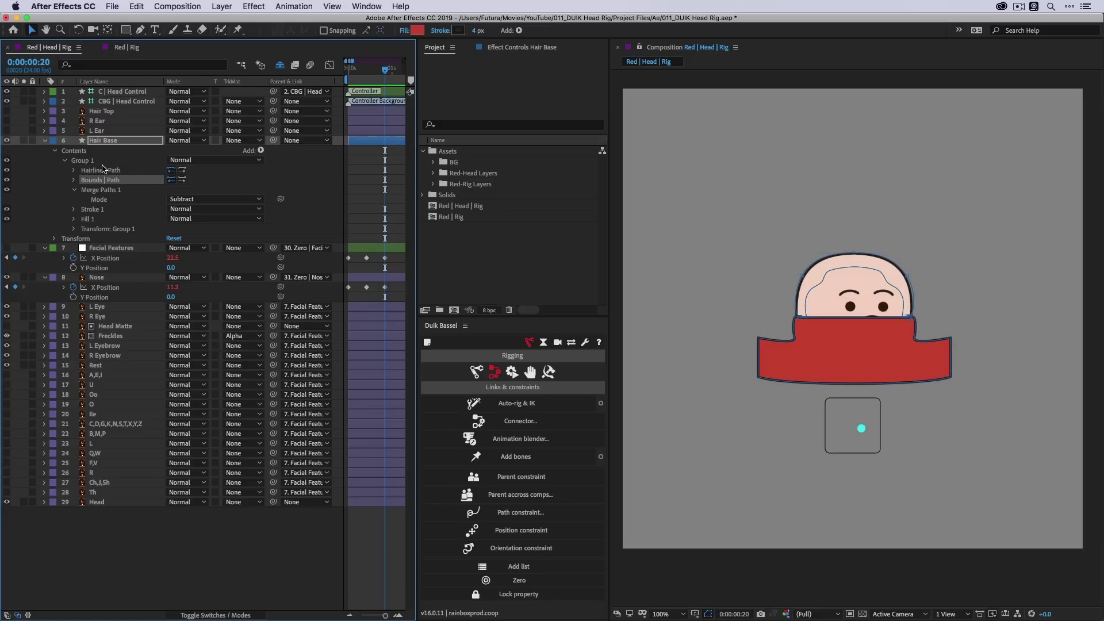
drag(92, 181, 92, 172)
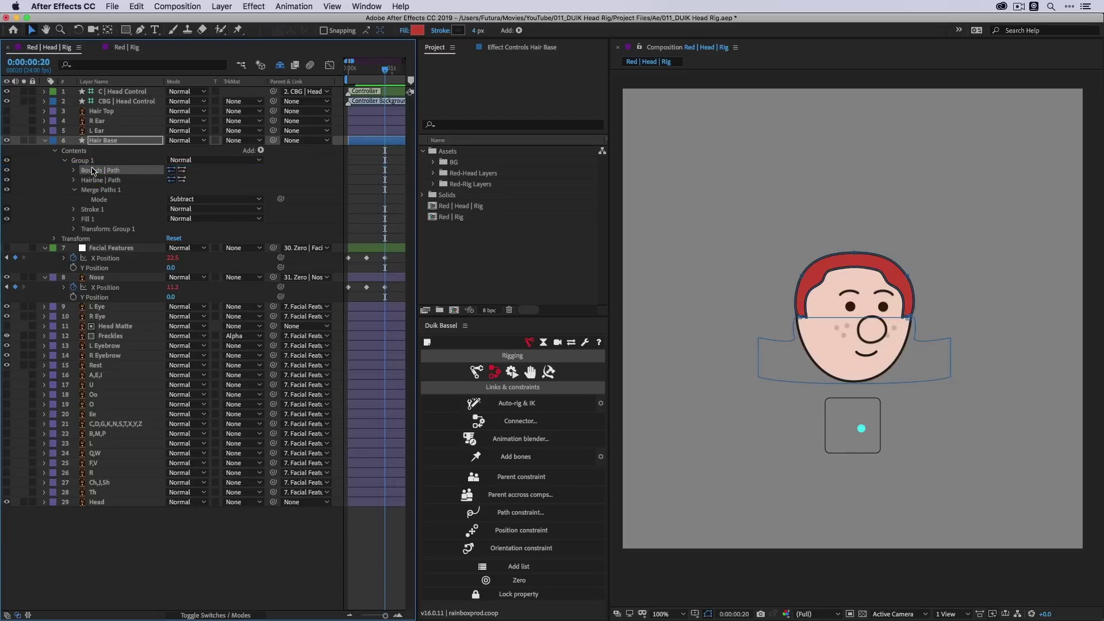
click(902, 182)
click(1026, 316)
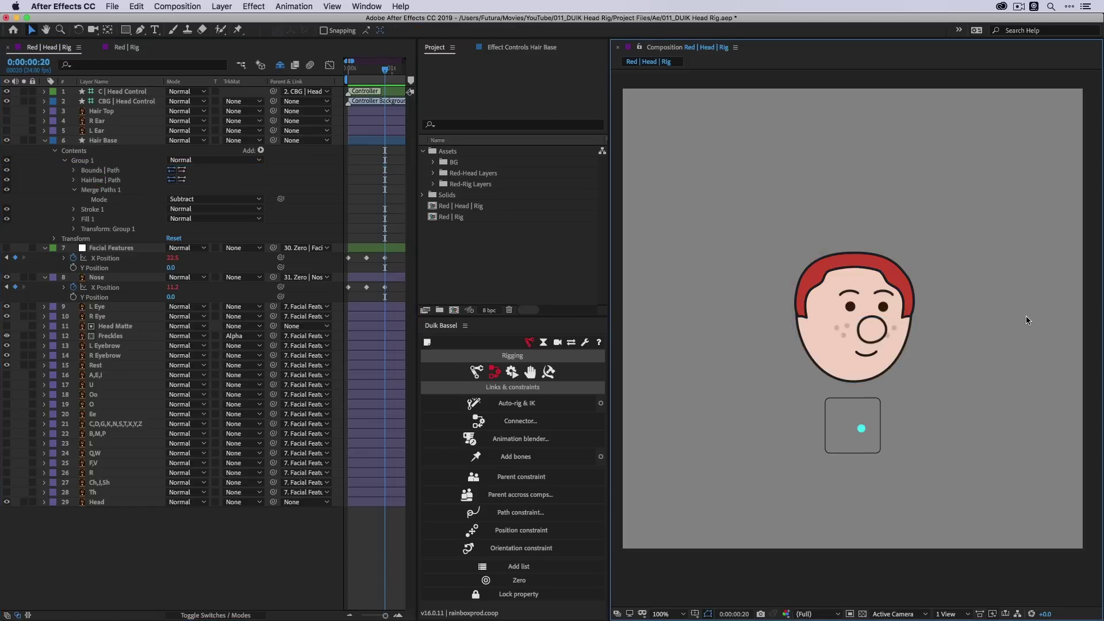
- Try shifting the whole Hairline | Path sideways across the face, and undo the move
click(103, 181)
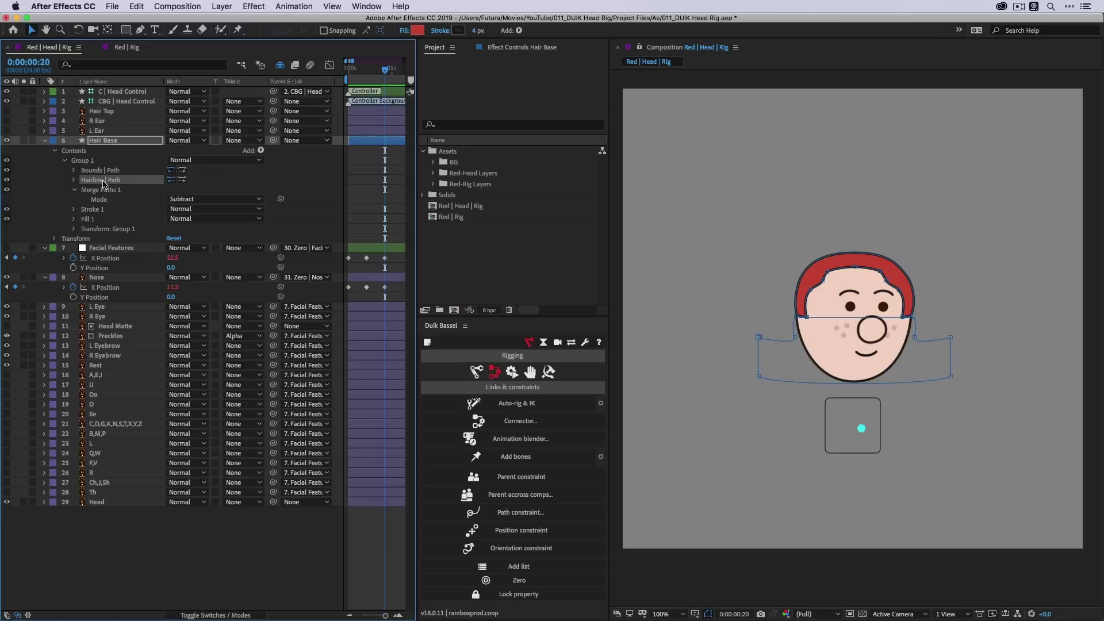
click(74, 180)
drag(793, 336, 770, 330)
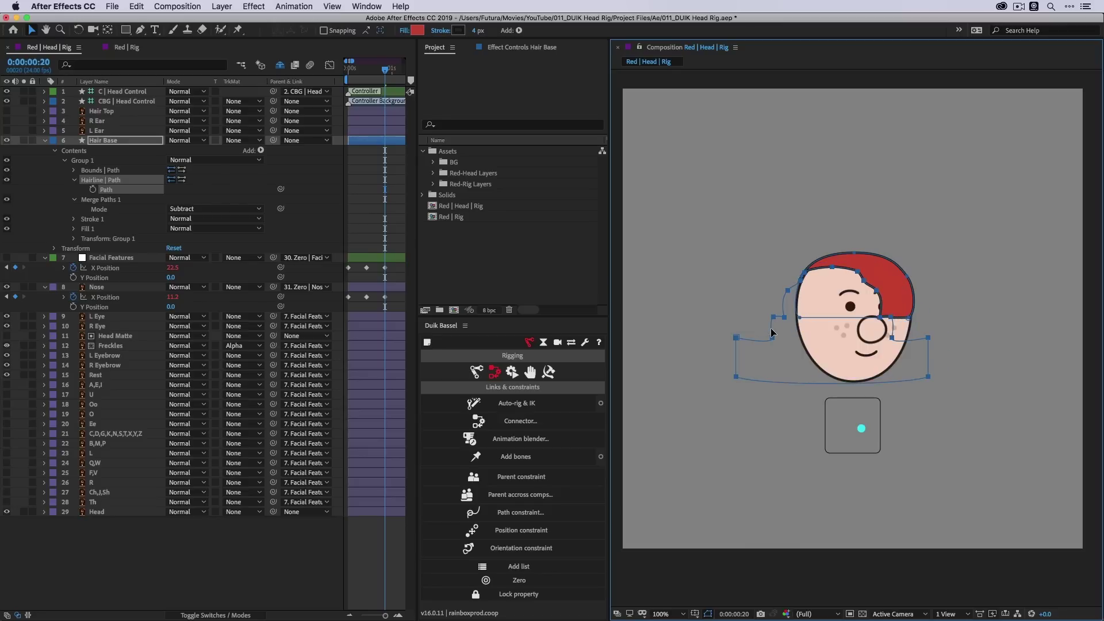
key(super+z)
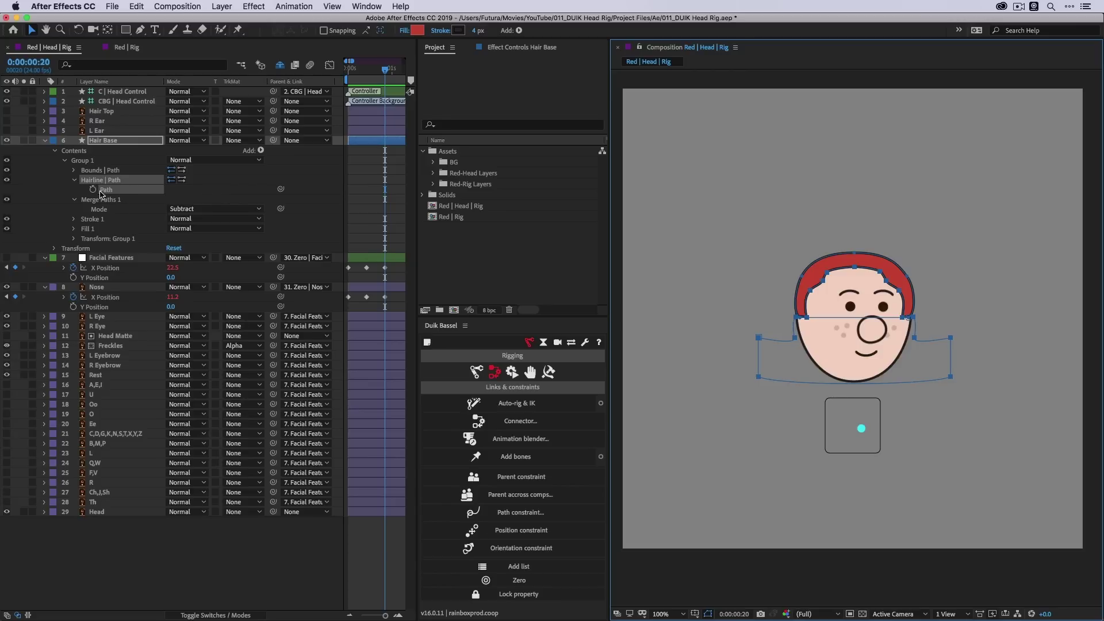
- Put Hairline | Path into its own group within the Hair Base group and set the new group's position to 0,0
click(74, 180)
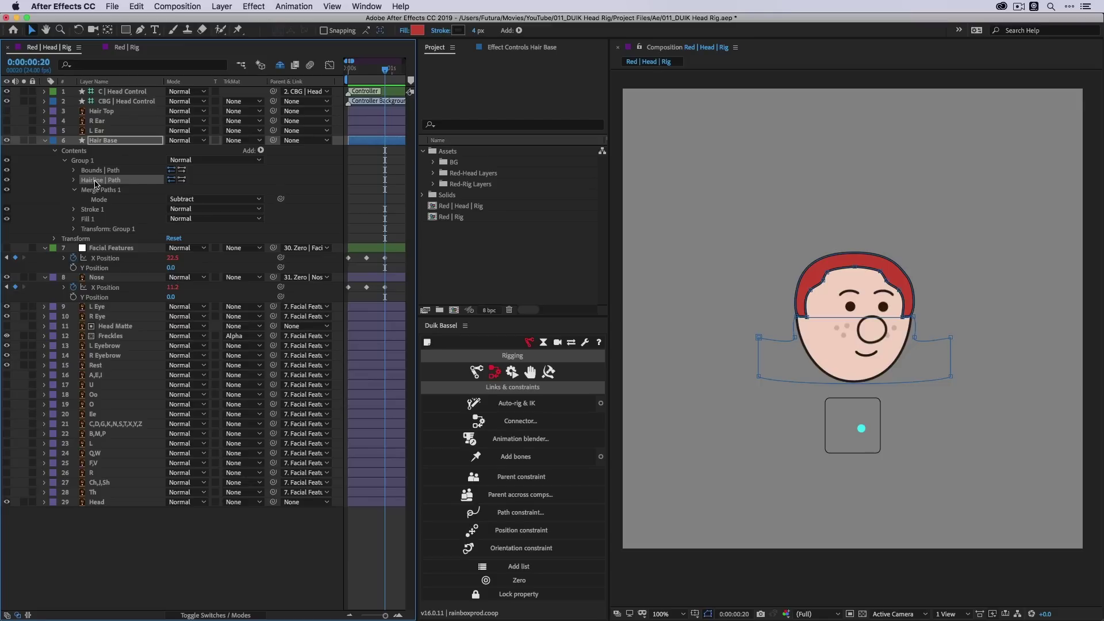
key(super+g)
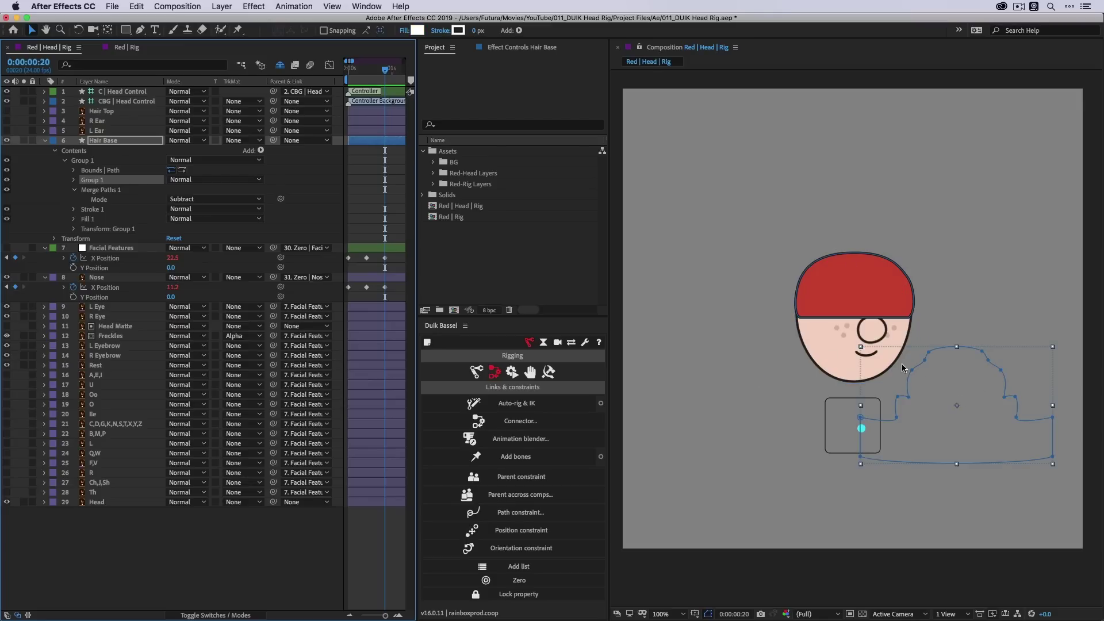
click(74, 180)
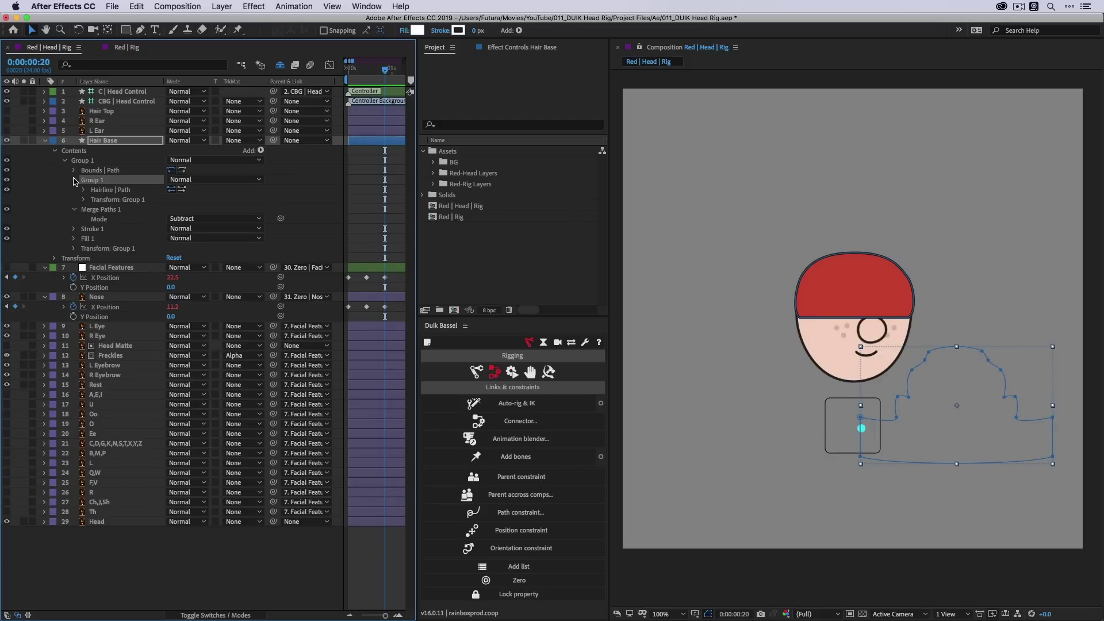
click(84, 200)
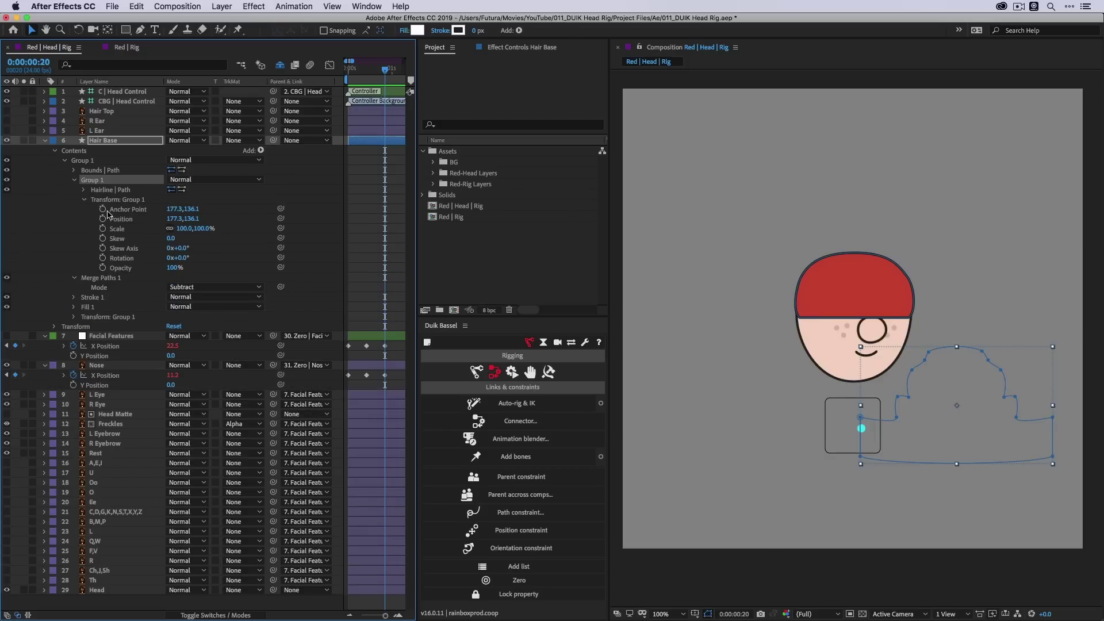
click(122, 219)
click(175, 218)
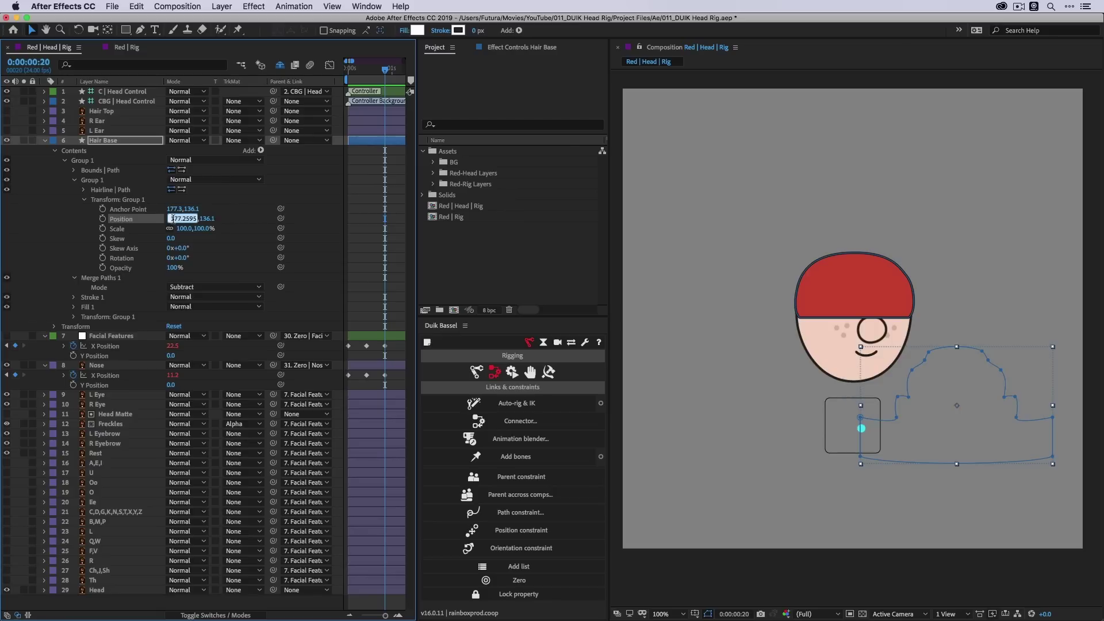
key(Tab)
text(0)
key(Return)
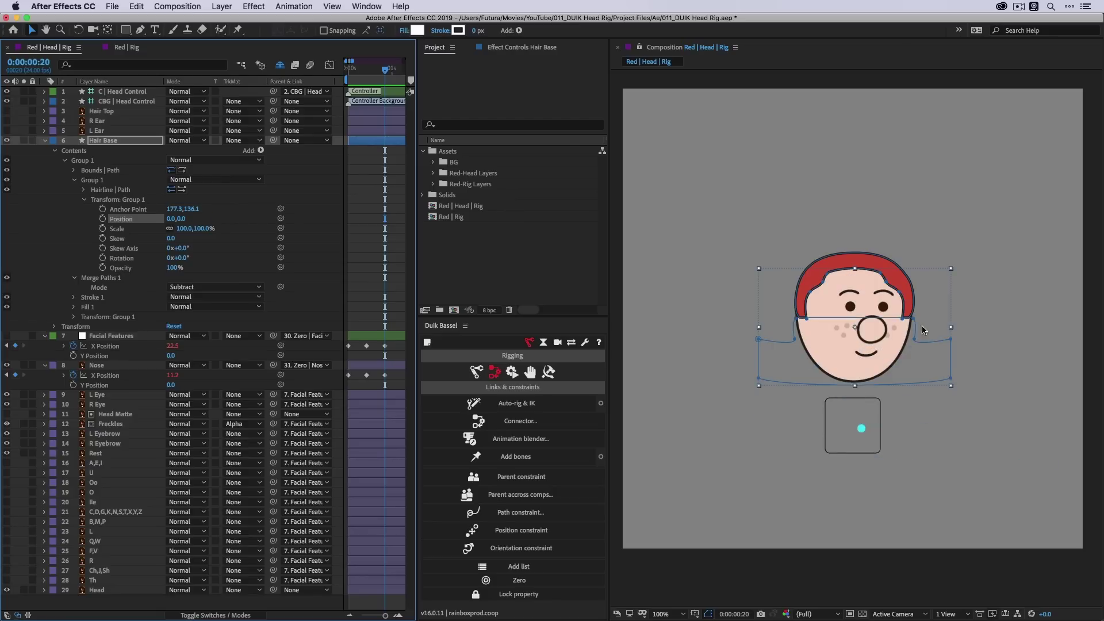
- Rename the group that contains Hairline | Path to Hairline
click(909, 223)
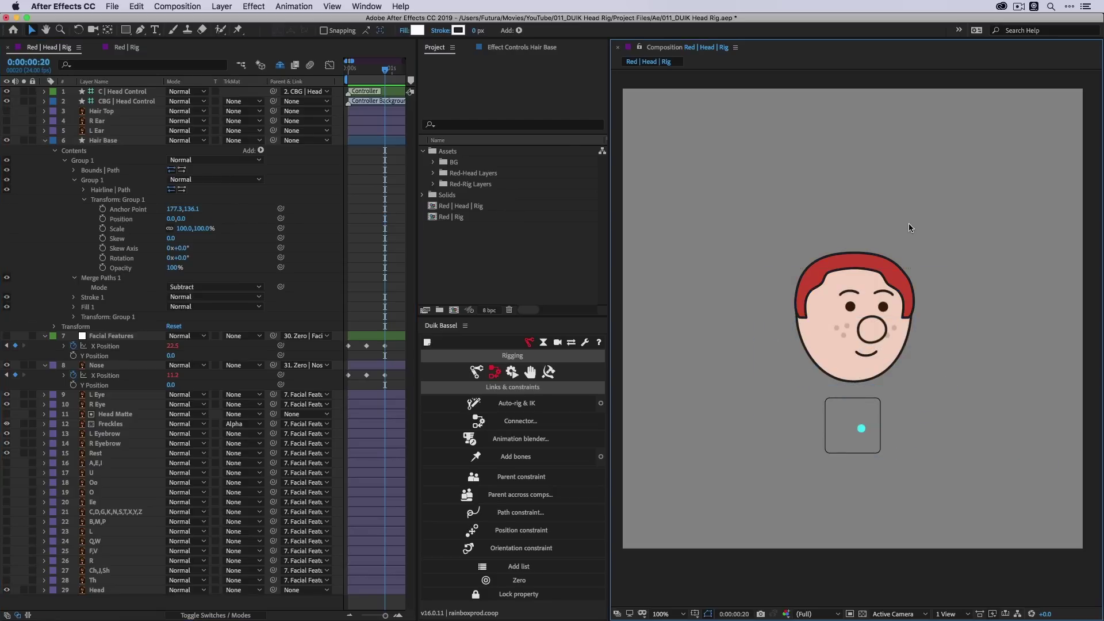
click(76, 181)
click(94, 180)
key(Return)
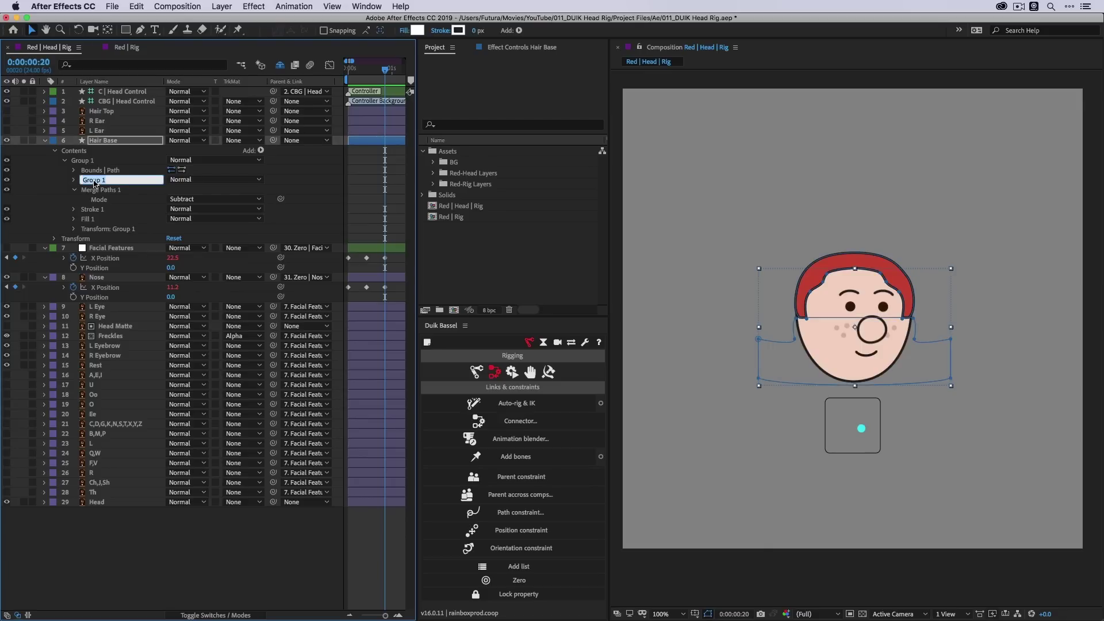
text(Hairline)
key(Return)
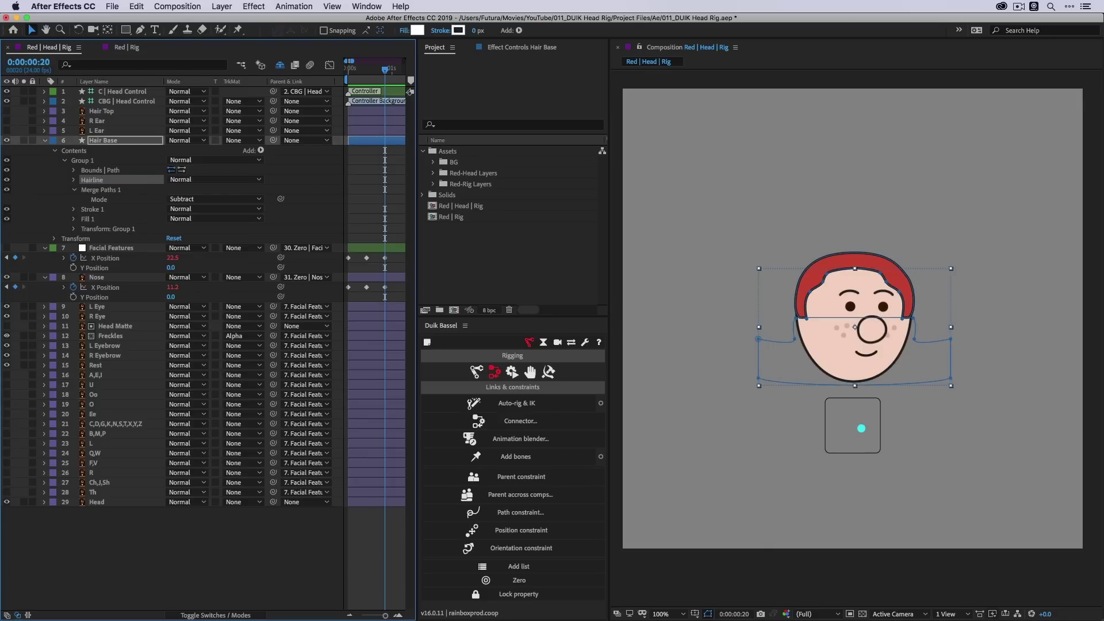
- Try shifting the Hairline group sideways through its transform Position, and undo the change
click(74, 180)
click(85, 200)
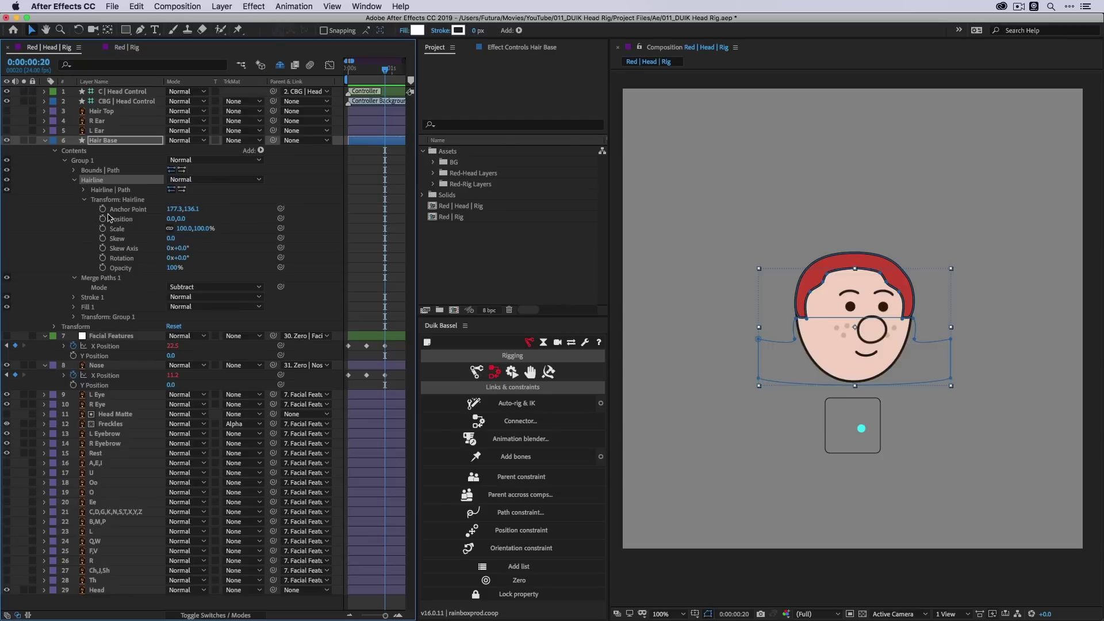
mouse_move(169, 219)
mouse_down()
mouse_move(150, 223)
mouse_move(165, 226)
mouse_up()
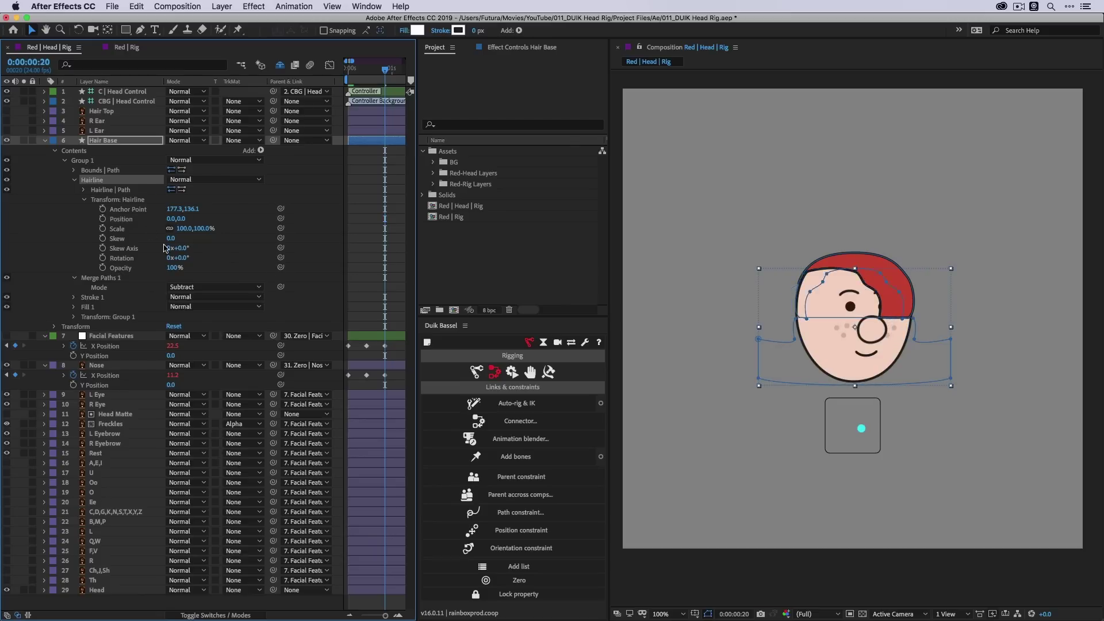
right_click(115, 220)
click(111, 221)
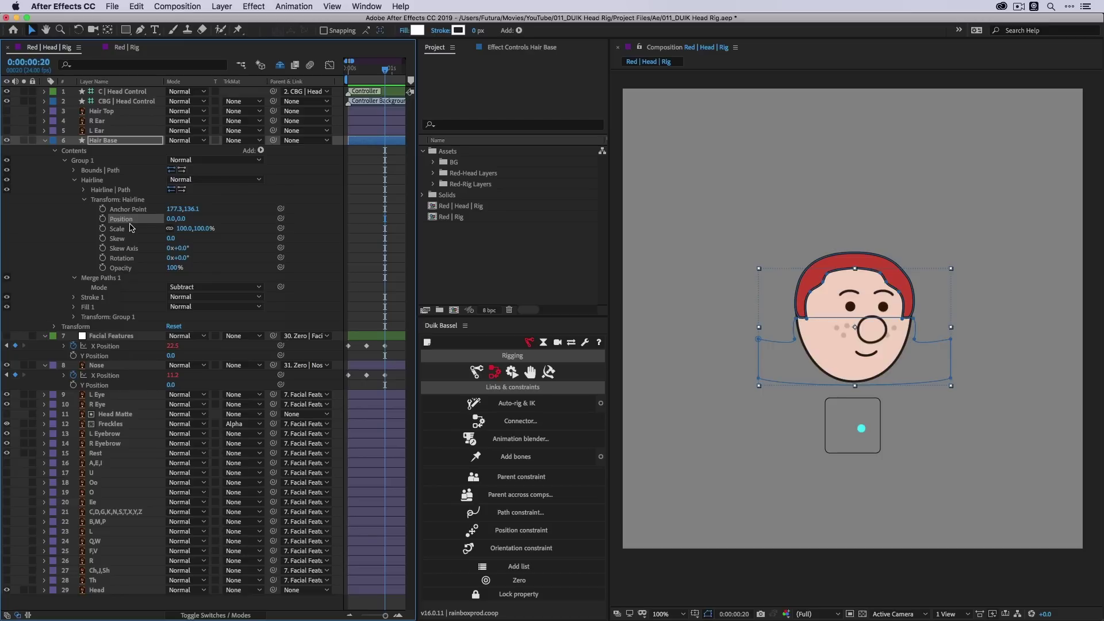
- Duplicate the Facial Features null, rename the copy Hair Base Control, and place it directly above the Hair Base layer
click(109, 336)
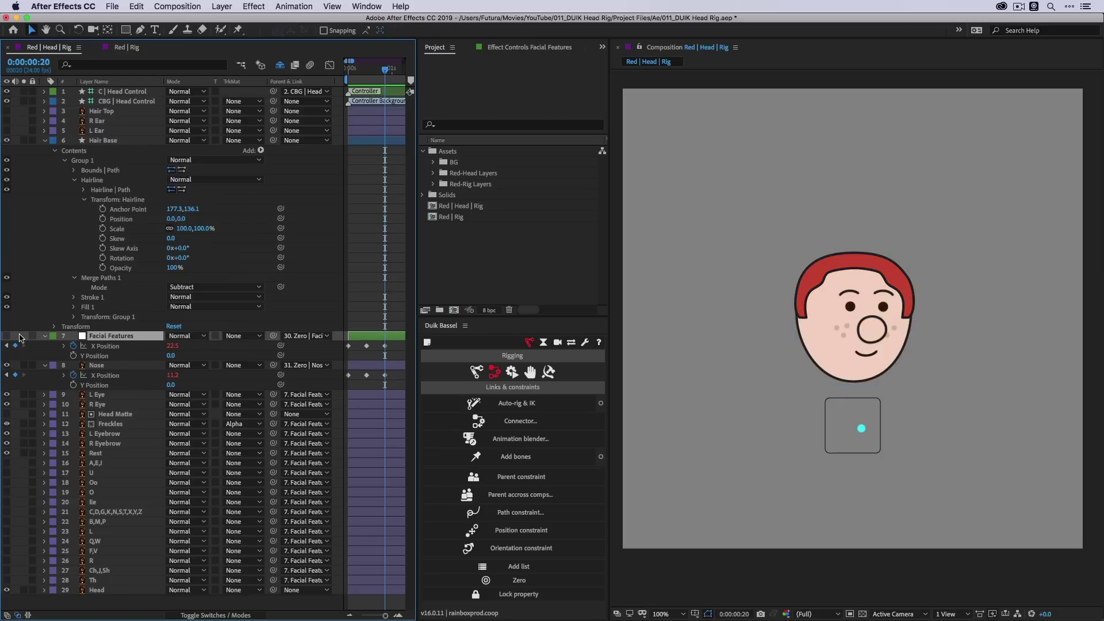
key(ctrl+d)
key(Return)
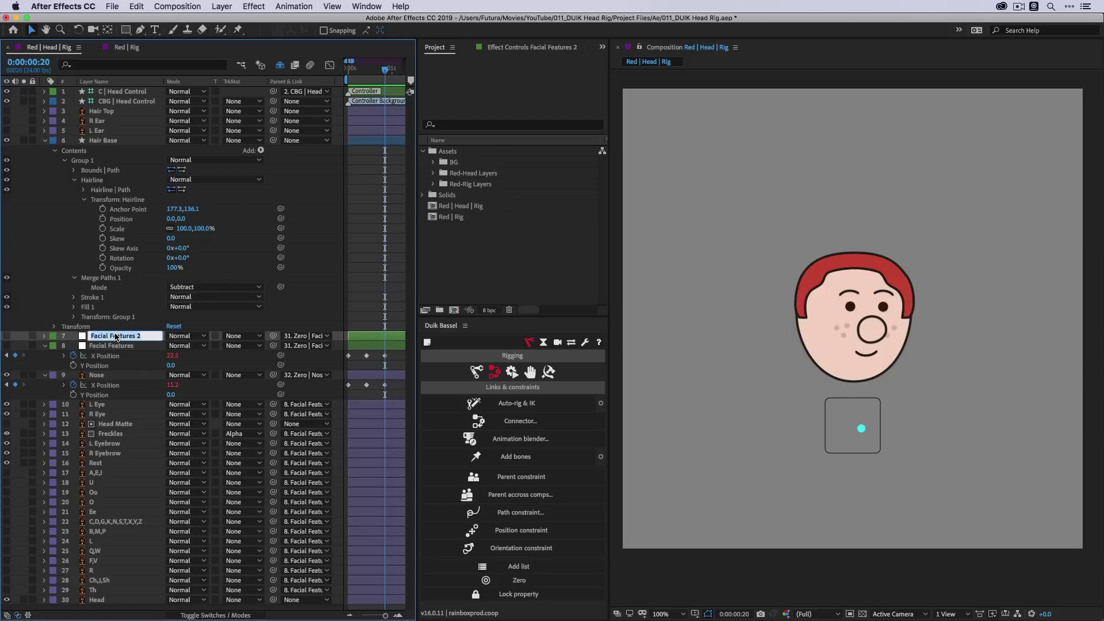
text(Hair Base Control)
key(Return)
drag(126, 336, 131, 139)
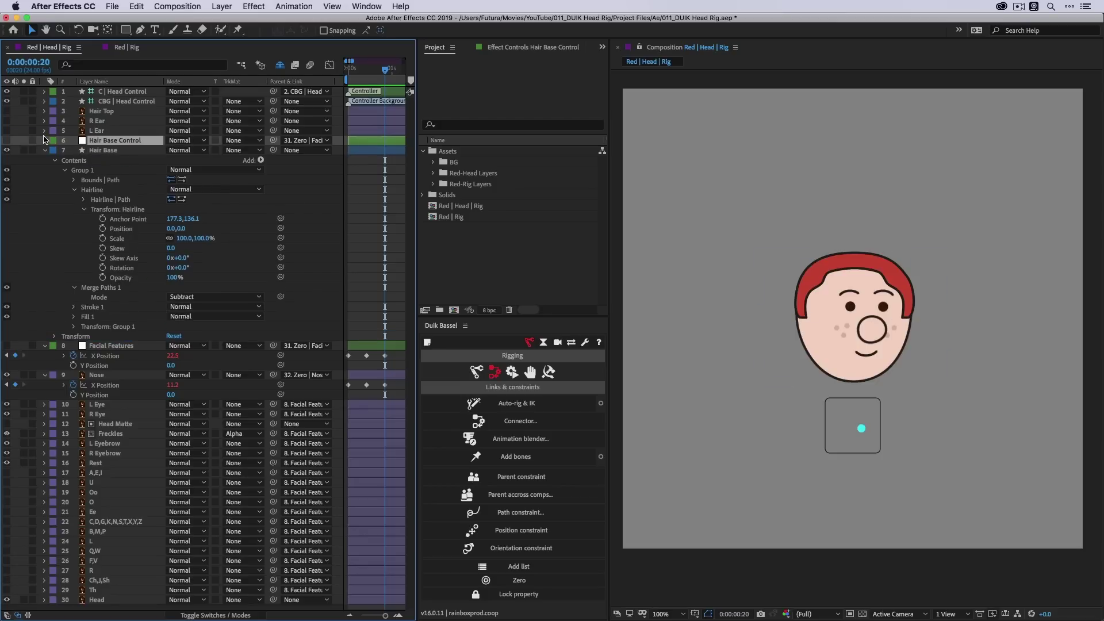
- Remove the expression and all keyframes from the X Position of Hair Base Control
key(u)
click(112, 152)
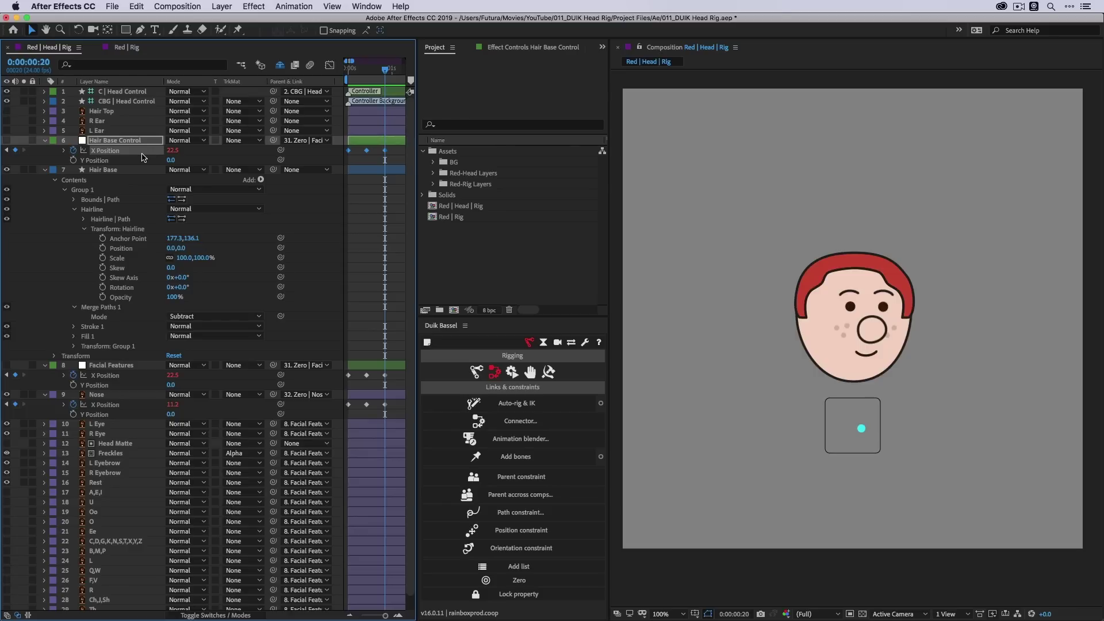
key(alt+shift+equal)
click(368, 79)
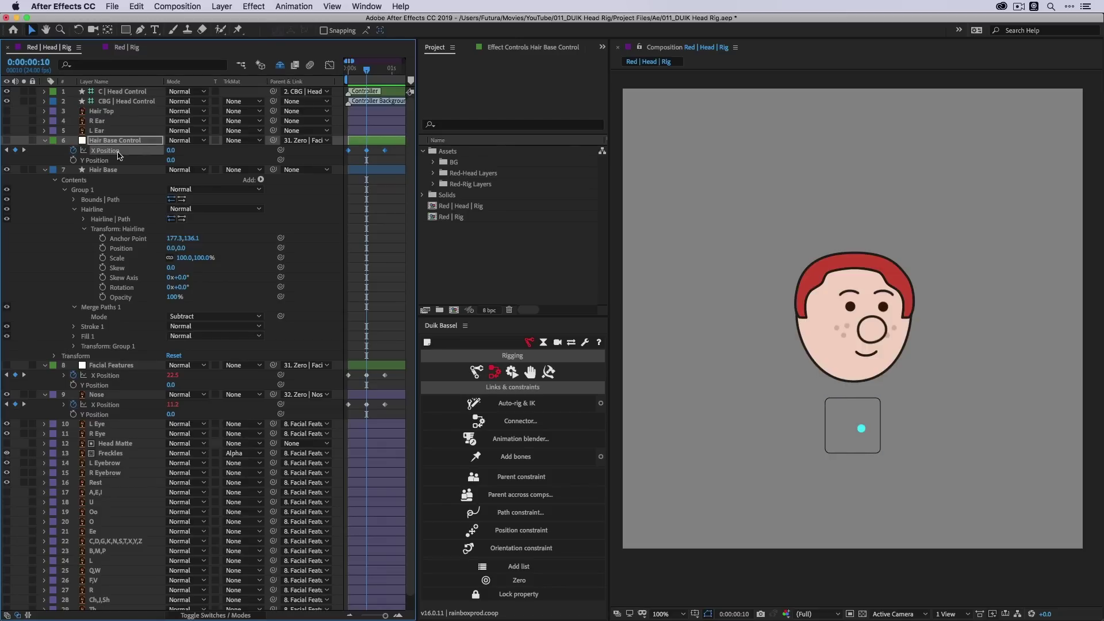
key(k)
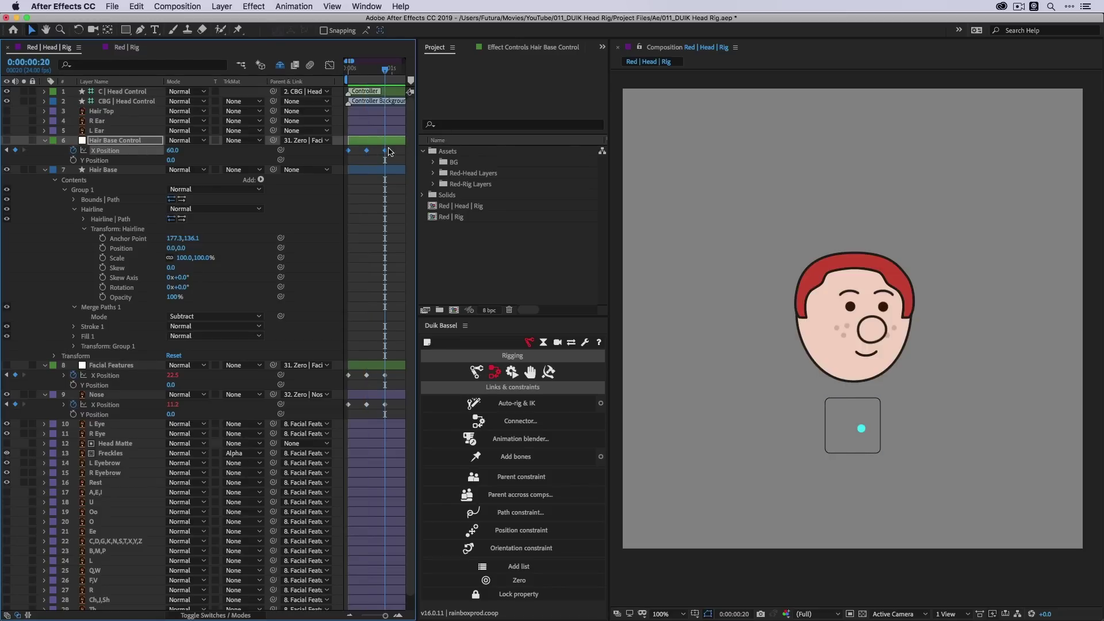
key(Delete)
- Set the X Position of Hair Base Control to 0 and turn on the null's visibility
click(174, 150)
text(0)
key(Return)
click(6, 141)
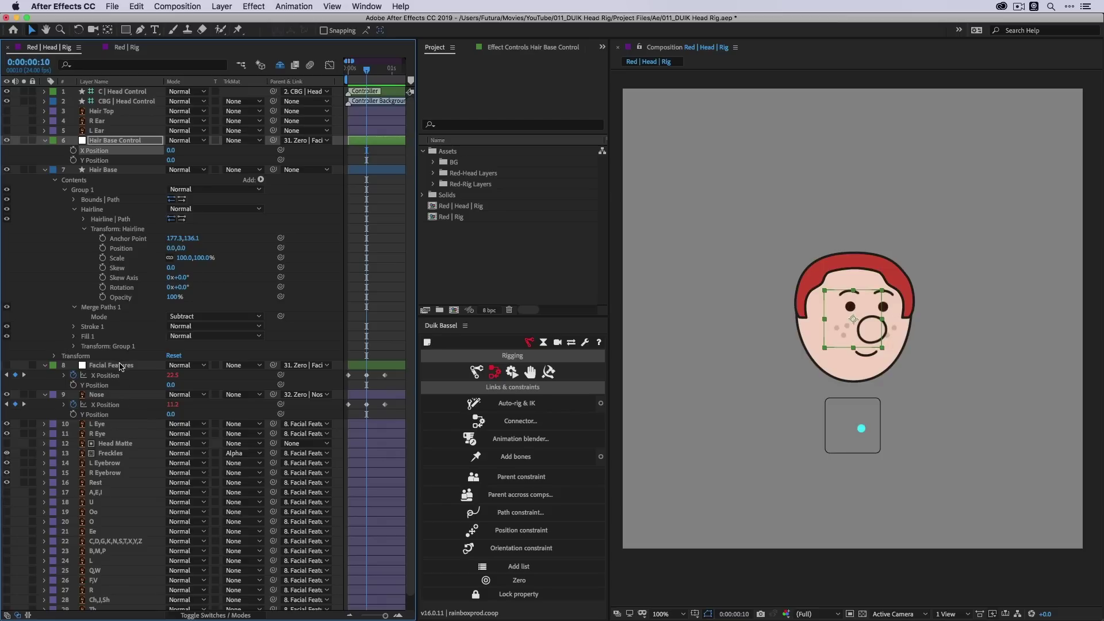
click(150, 141)
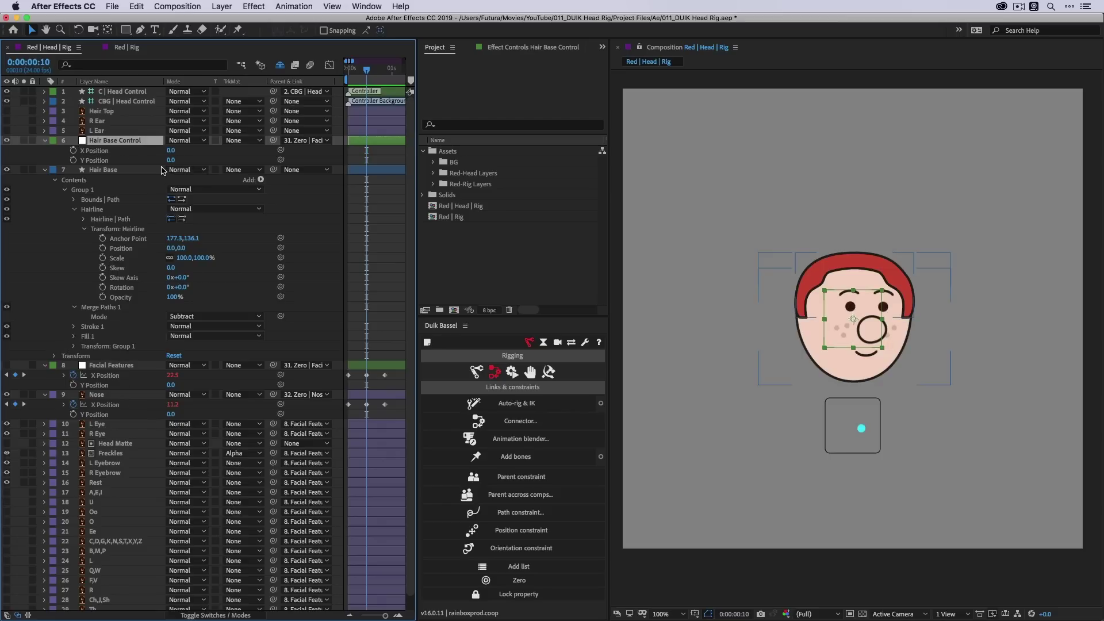
- Add an expression to the Hairline group's Position that defines var x as the X Position of Hair Base Control
click(122, 249)
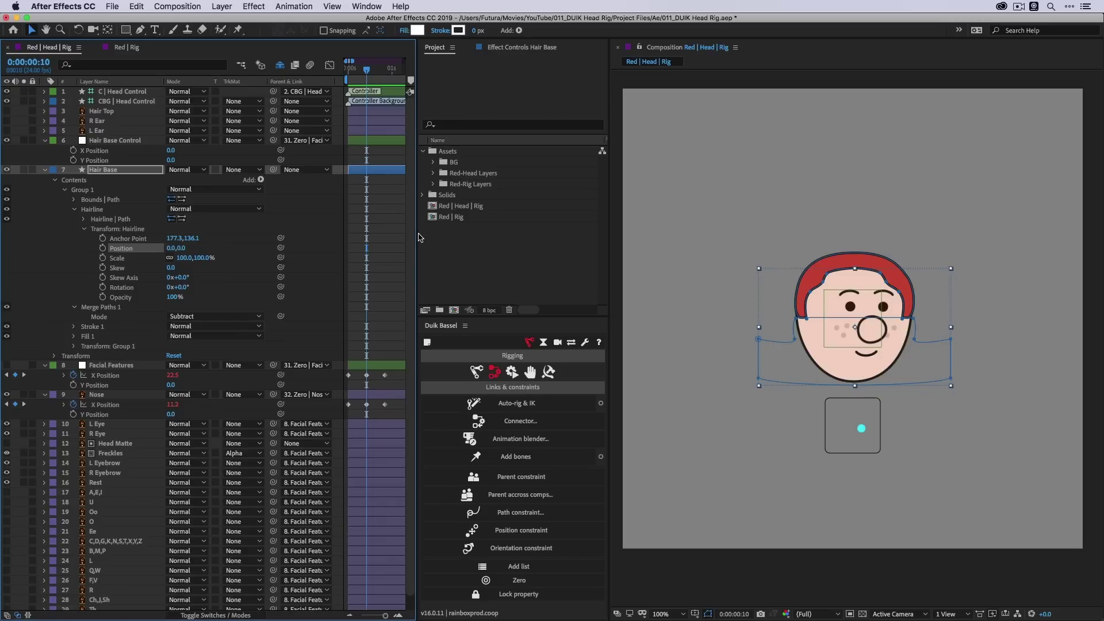
drag(416, 235, 589, 251)
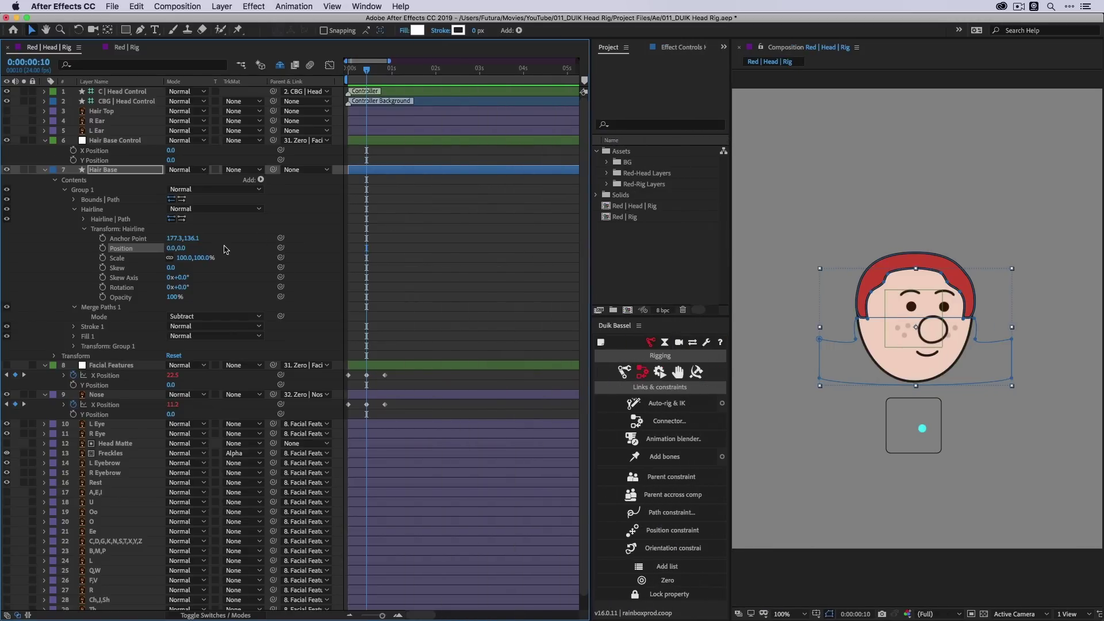
alt+click(103, 249)
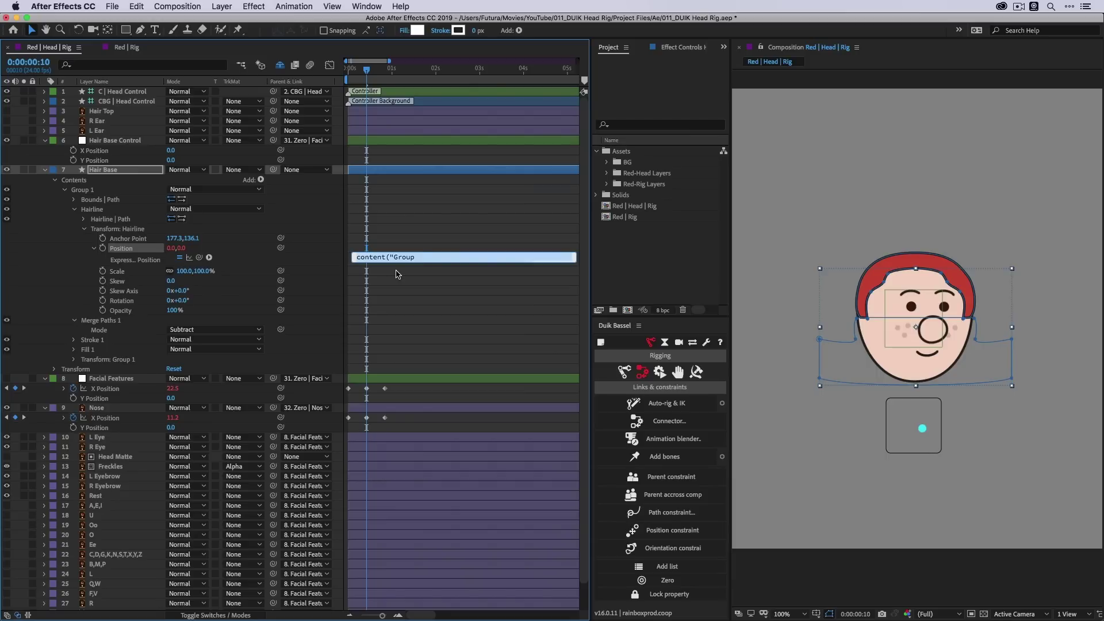
text(var )
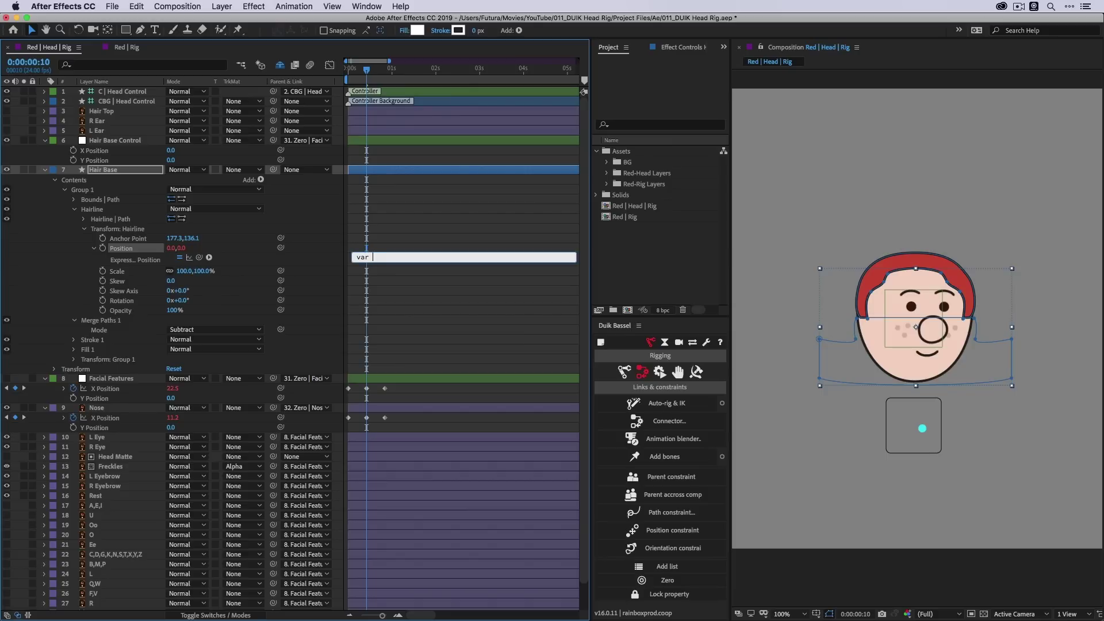
text(x =)
drag(200, 260, 112, 154)
click(407, 264)
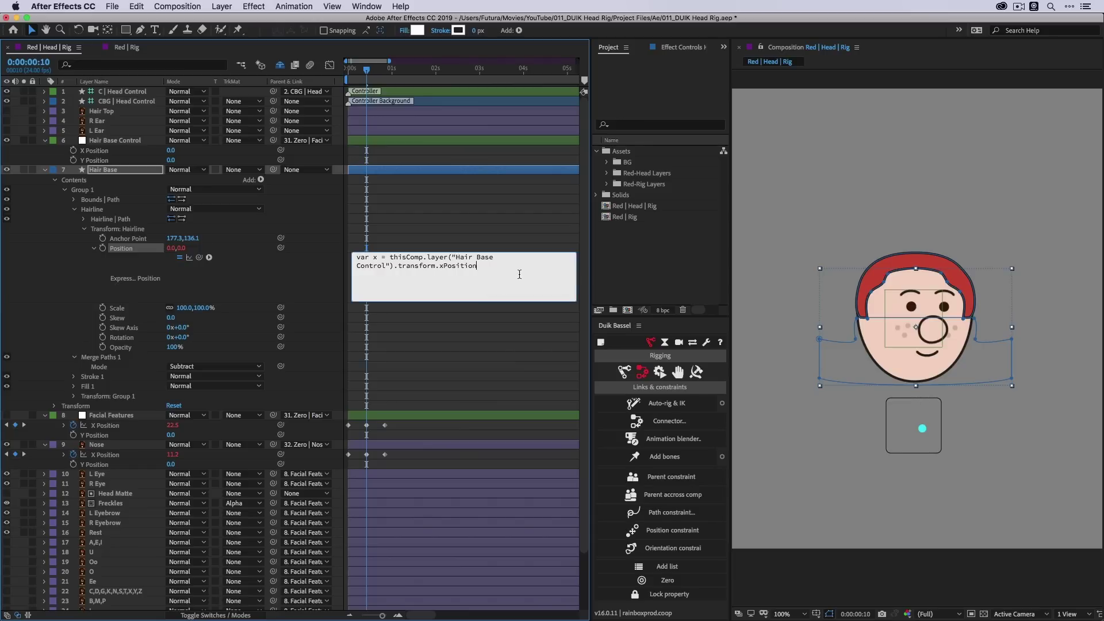
text(;)
- Widen the expression area and add a second line defining var y as the Y Position of Hair Base Control
drag(591, 261, 805, 272)
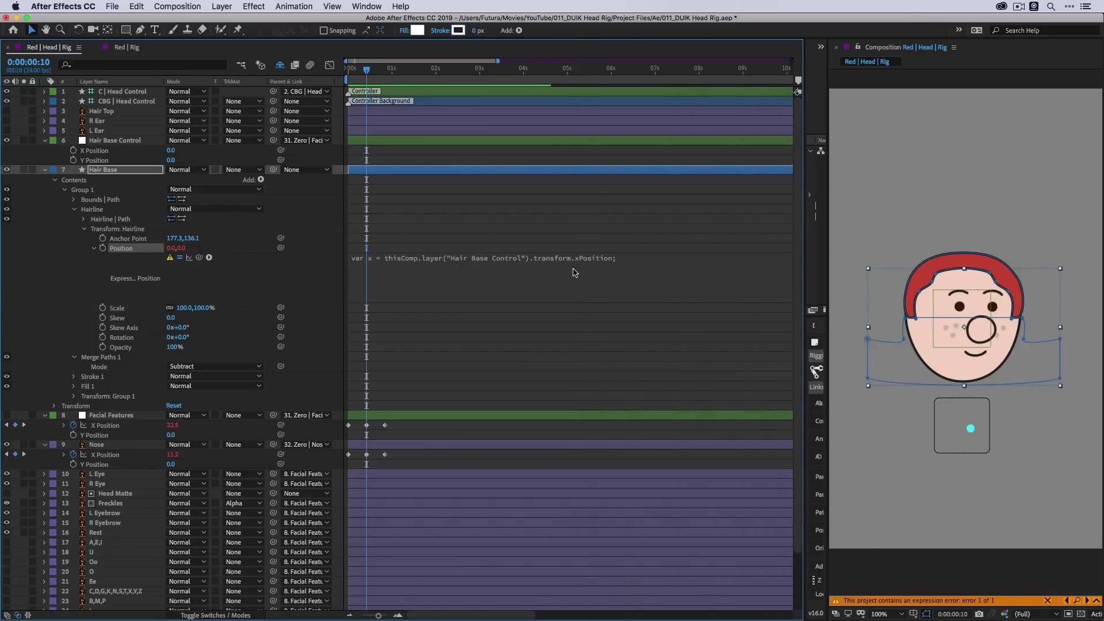
click(581, 260)
click(667, 257)
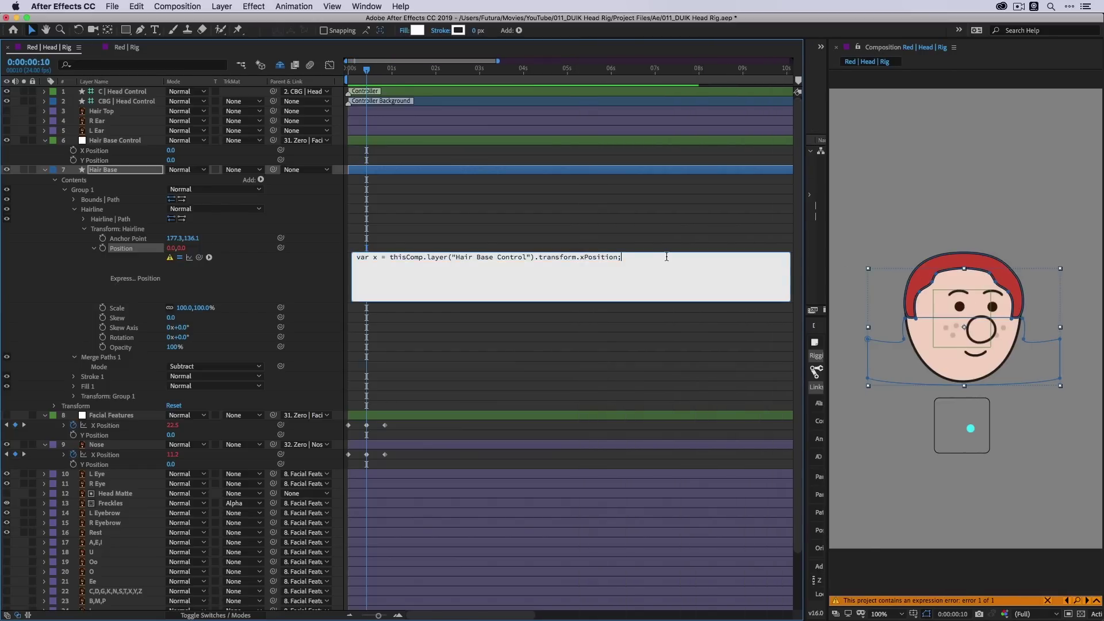
key(Return)
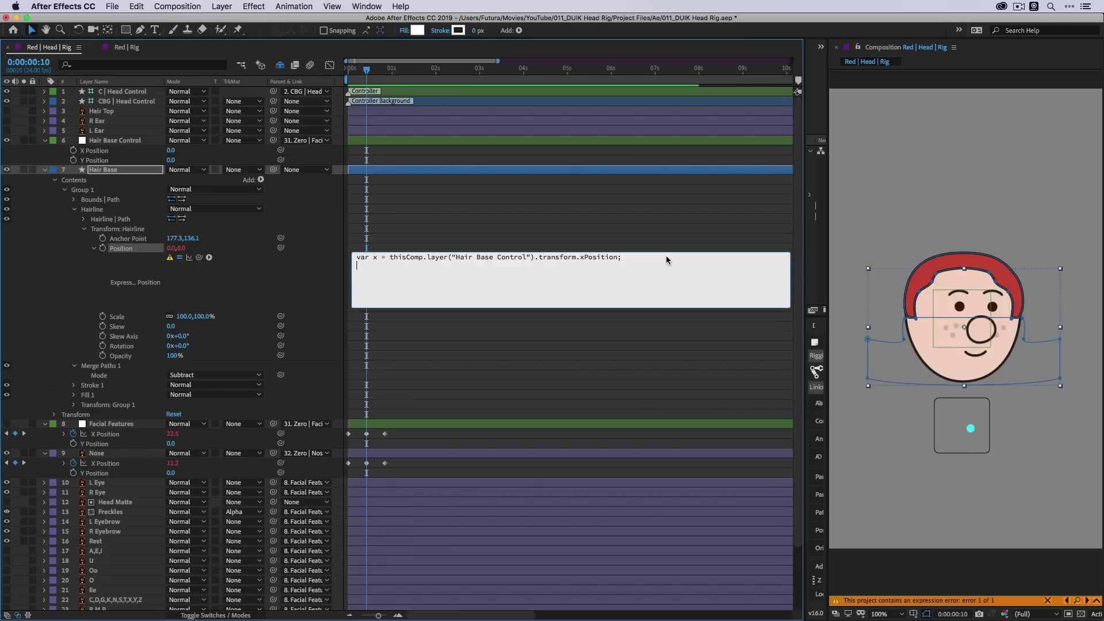
text(var y =)
drag(199, 257, 98, 162)
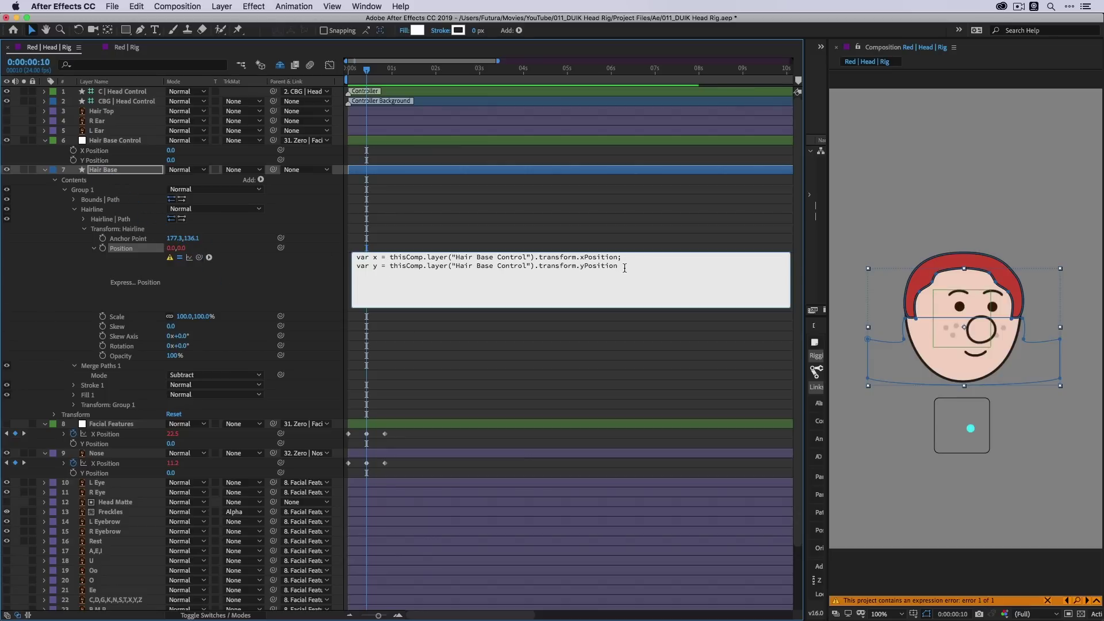
text(;)
- Finish the Hairline Position expression with [x,y]; after a blank line and apply it
key(Return)
key(Return)
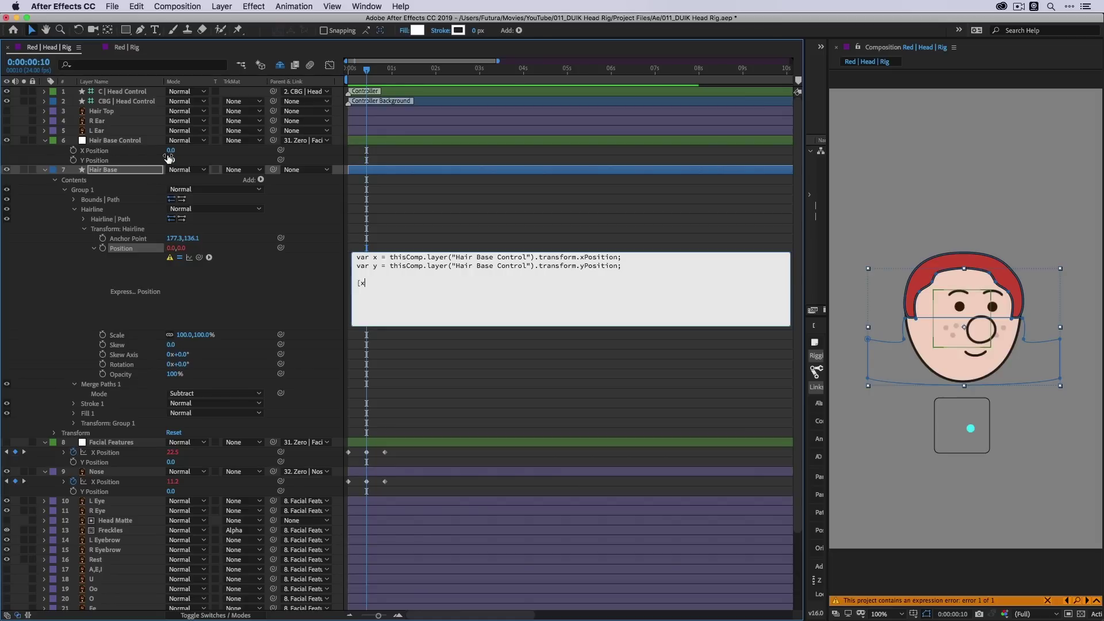
text(,y)
click(185, 289)
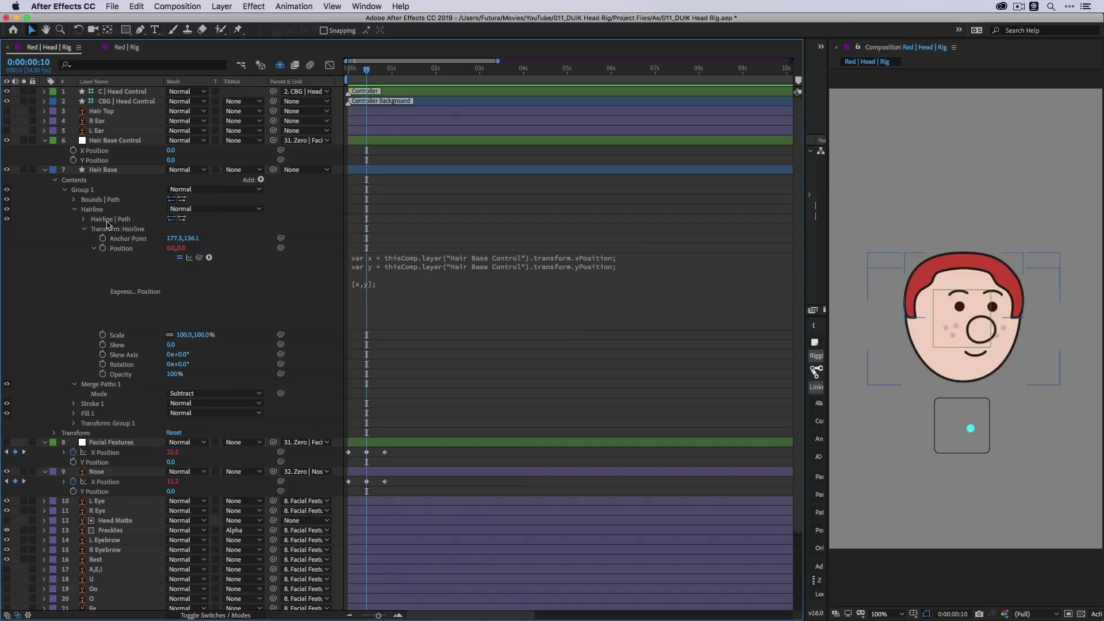
- Test the hairline link by moving the Hair Base Control null sideways across the face
click(104, 153)
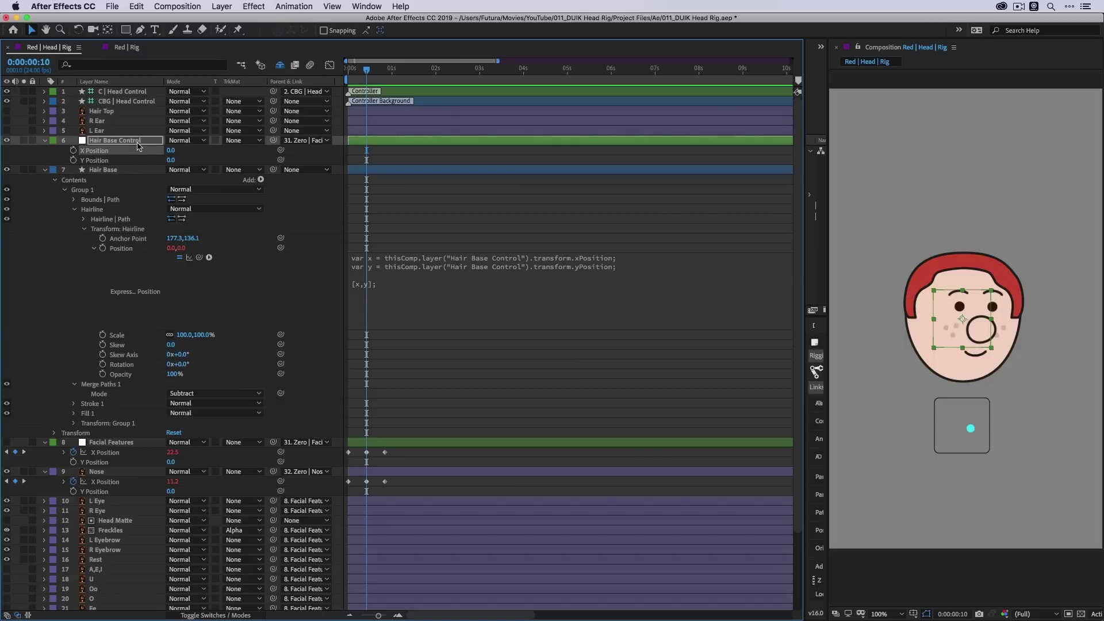
drag(171, 150, 180, 150)
click(995, 322)
drag(996, 322, 958, 313)
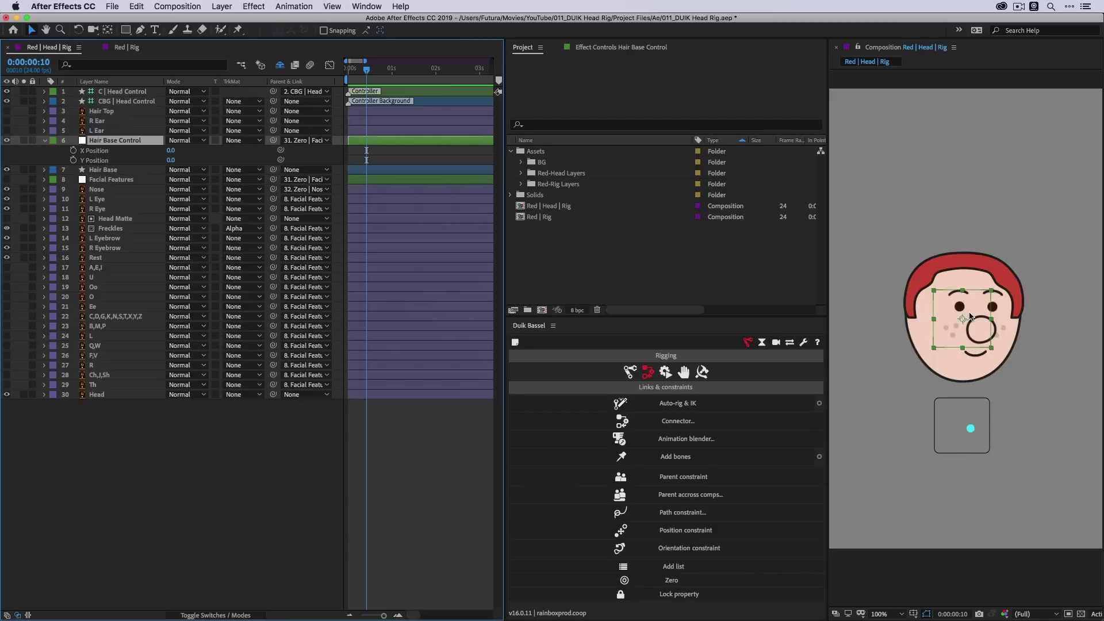
drag(949, 315, 1015, 319)
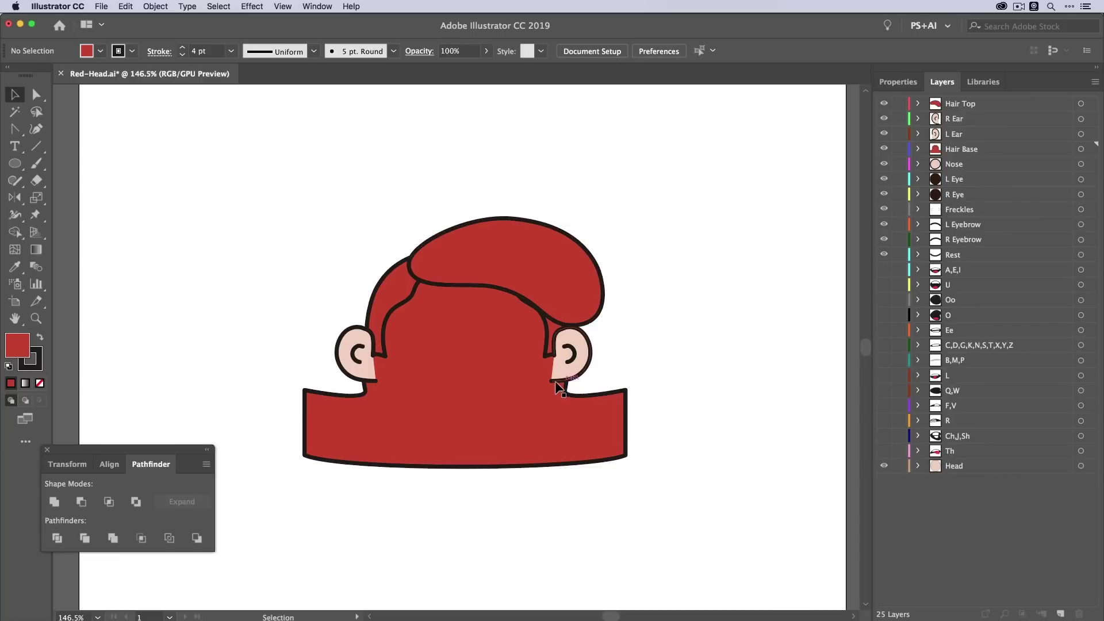
- Switch to Illustrator and subtract the front hairline shape from the hair base shape with the Minus Front pathfinder
click(528, 420)
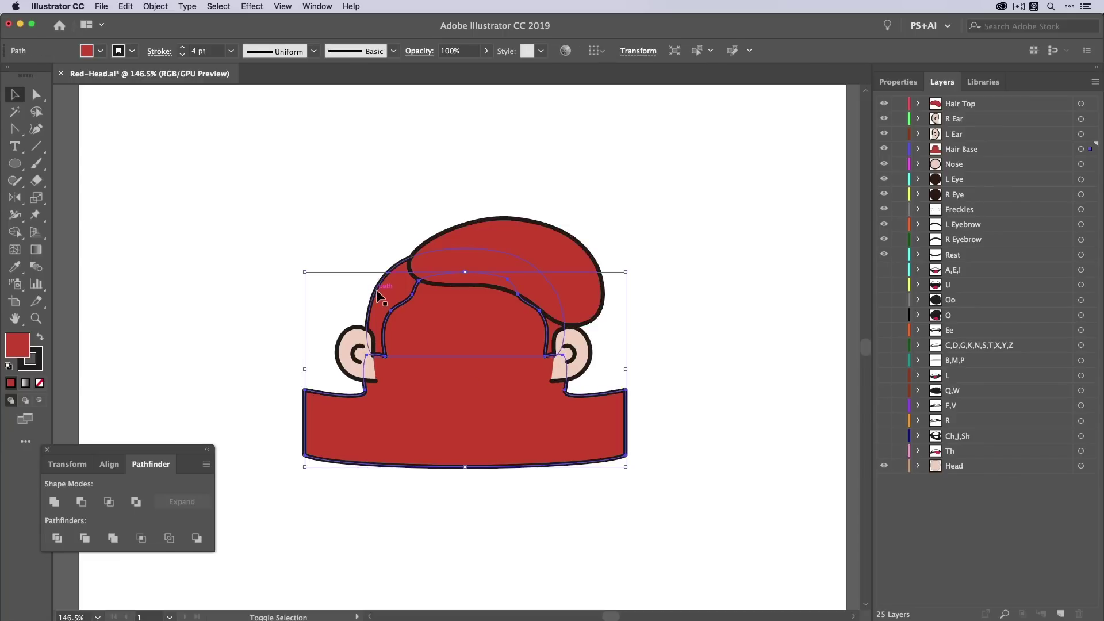
click(81, 501)
click(260, 350)
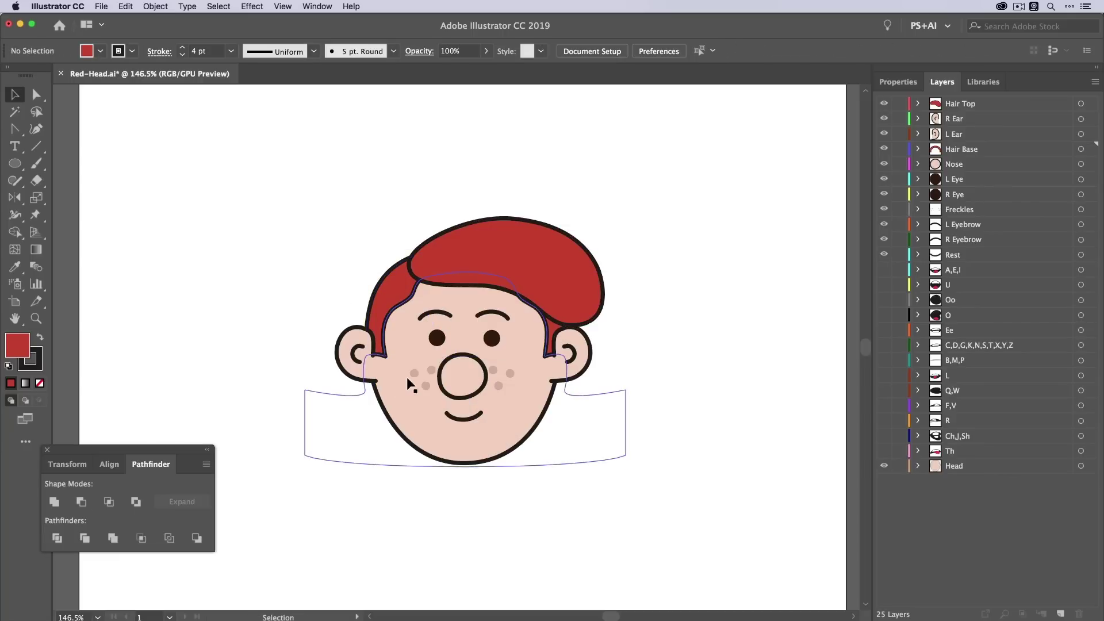
click(358, 348)
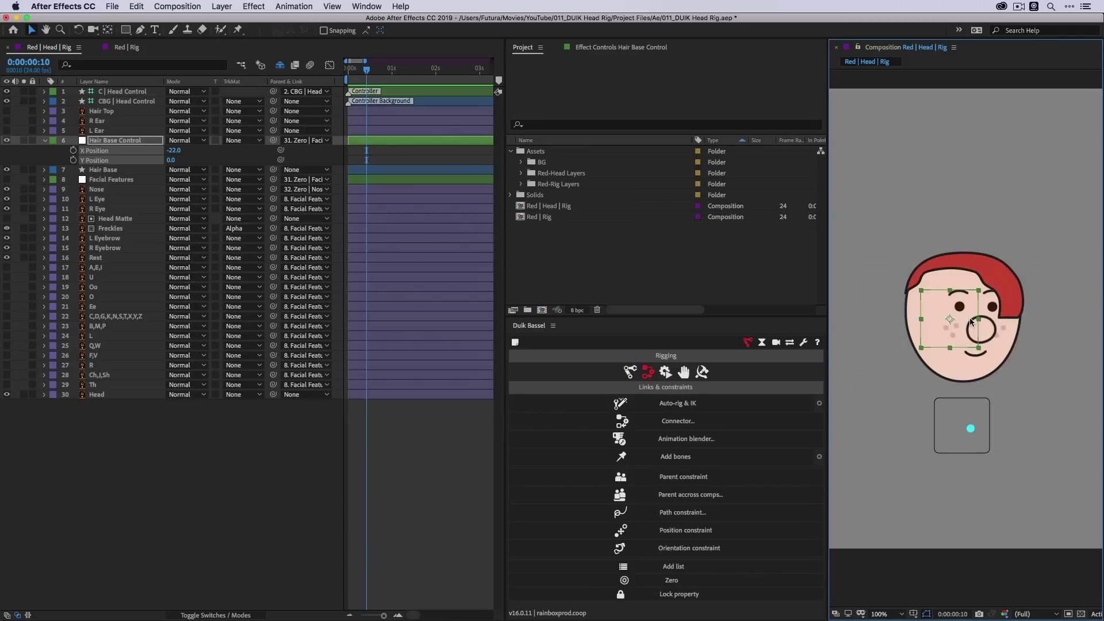
- Switch back to After Effects, try another small move of Hair Base Control, and return its X and Y Position to 0
drag(971, 321, 968, 325)
click(173, 151)
text(0)
key(Return)
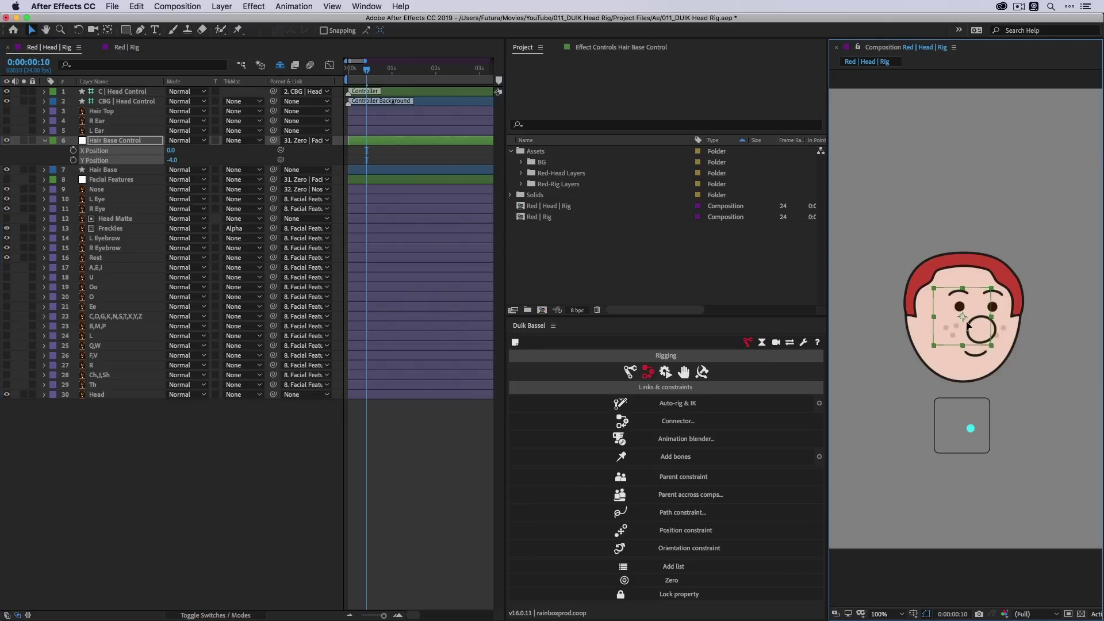
key(super+z)
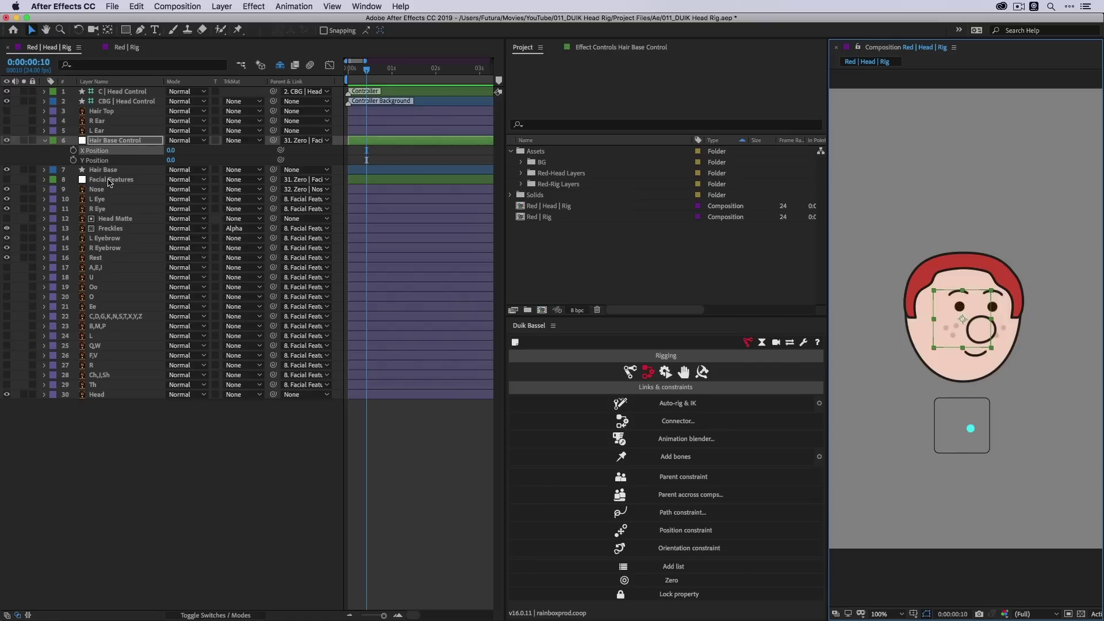
- Expand the Hair Base contents, select the Bounds path in Group 1 and examine where it meets the hairline around the head
click(45, 169)
click(55, 180)
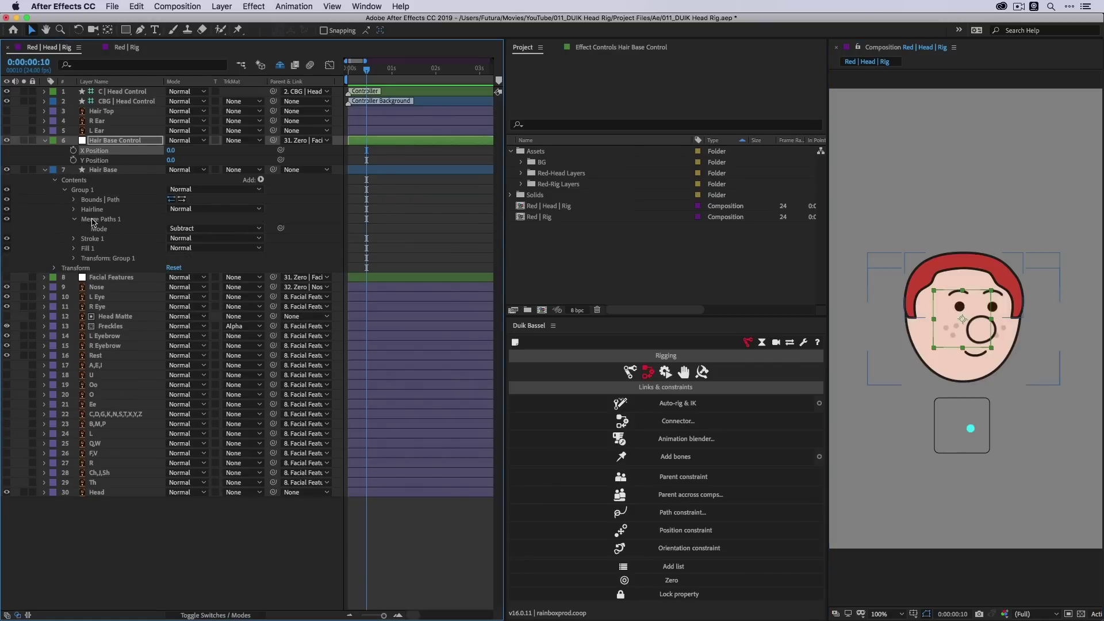
click(74, 203)
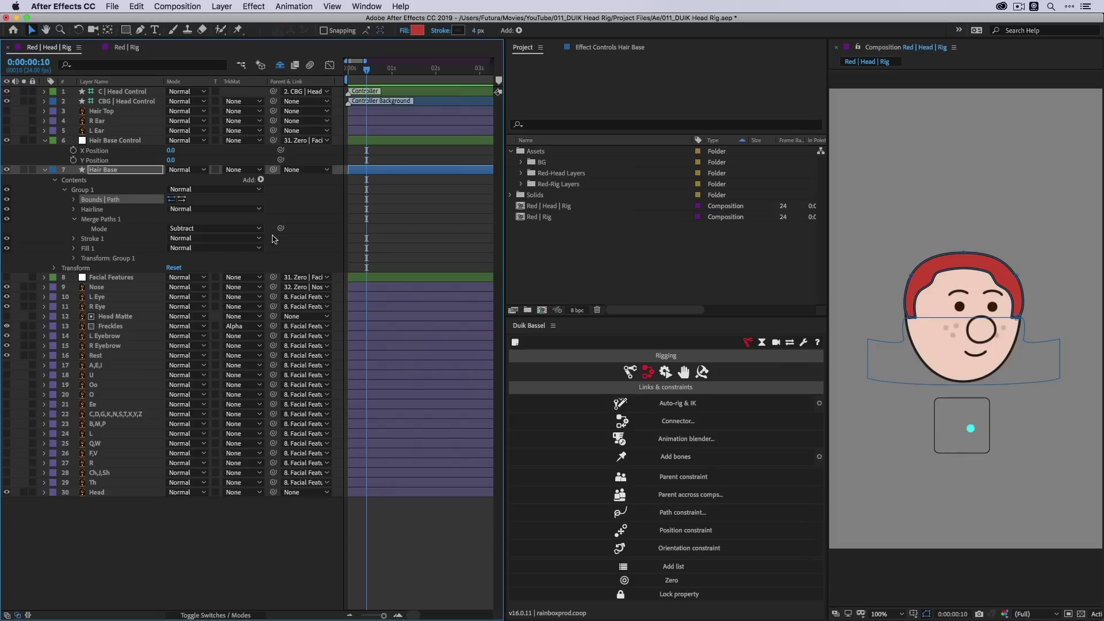
key(z)
click(948, 320)
key(v)
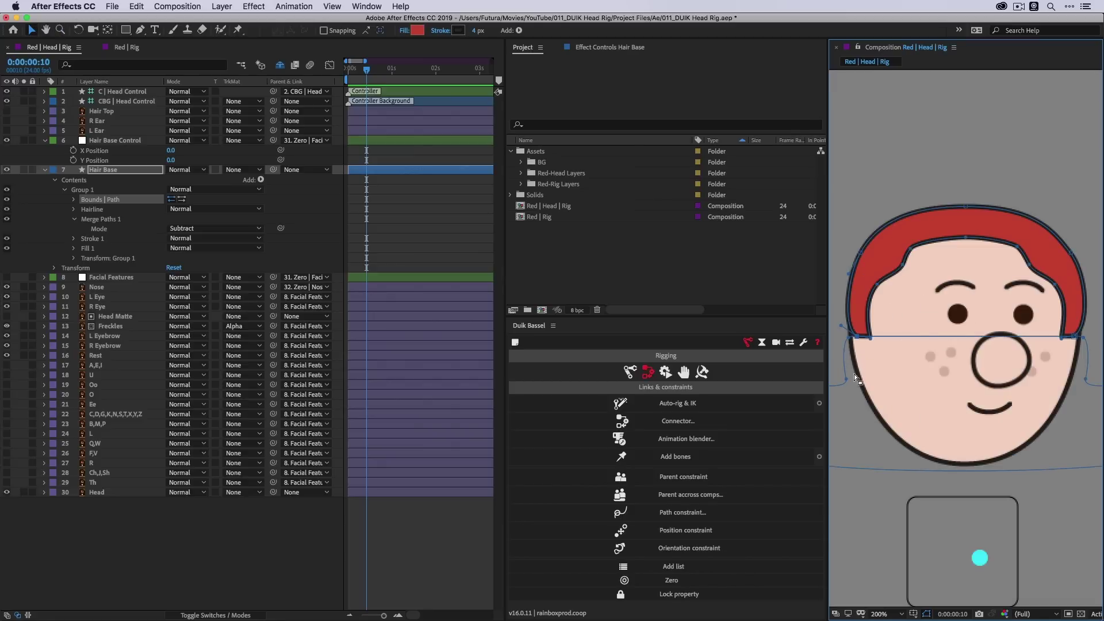
drag(876, 423, 937, 354)
key(z)
alt+click(986, 356)
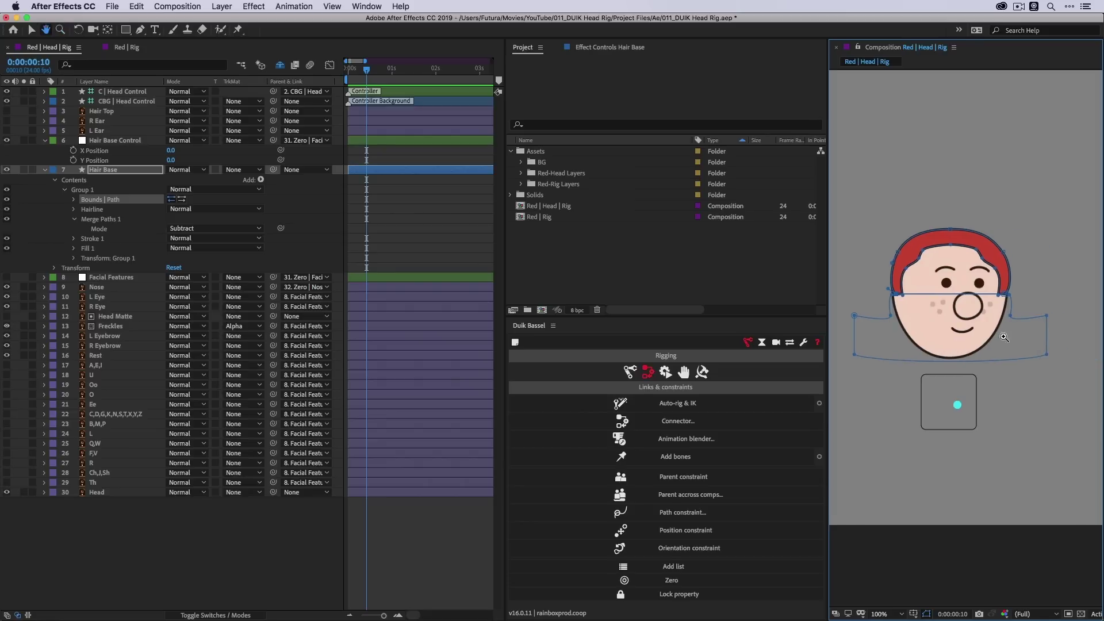
key(v)
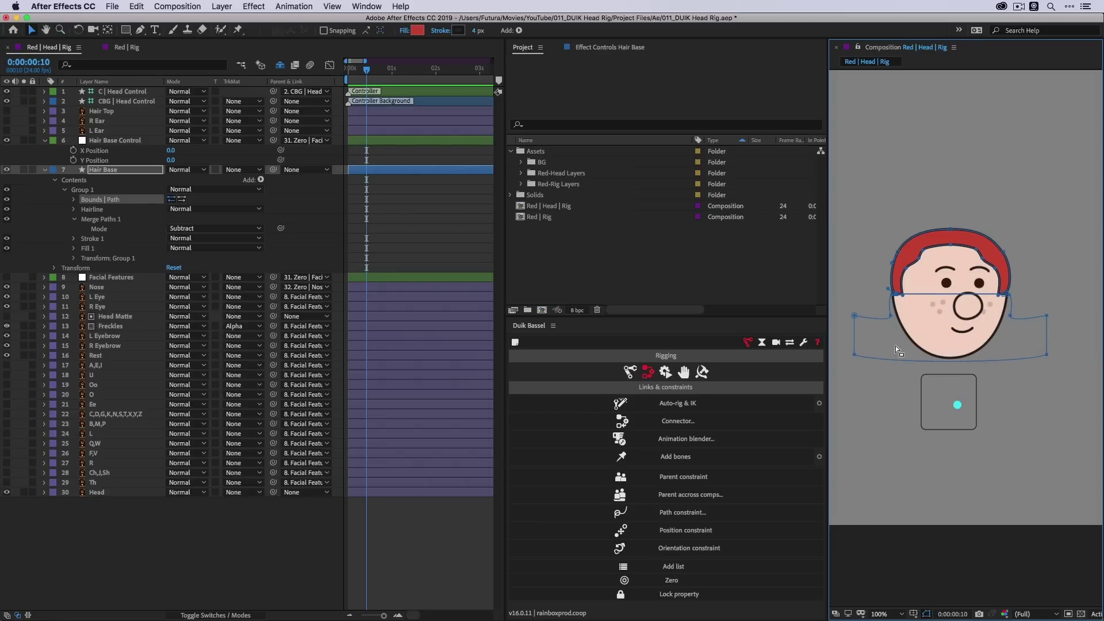
- Try sliding the Hairline shape sideways across the head
double_click(890, 316)
drag(908, 332, 938, 332)
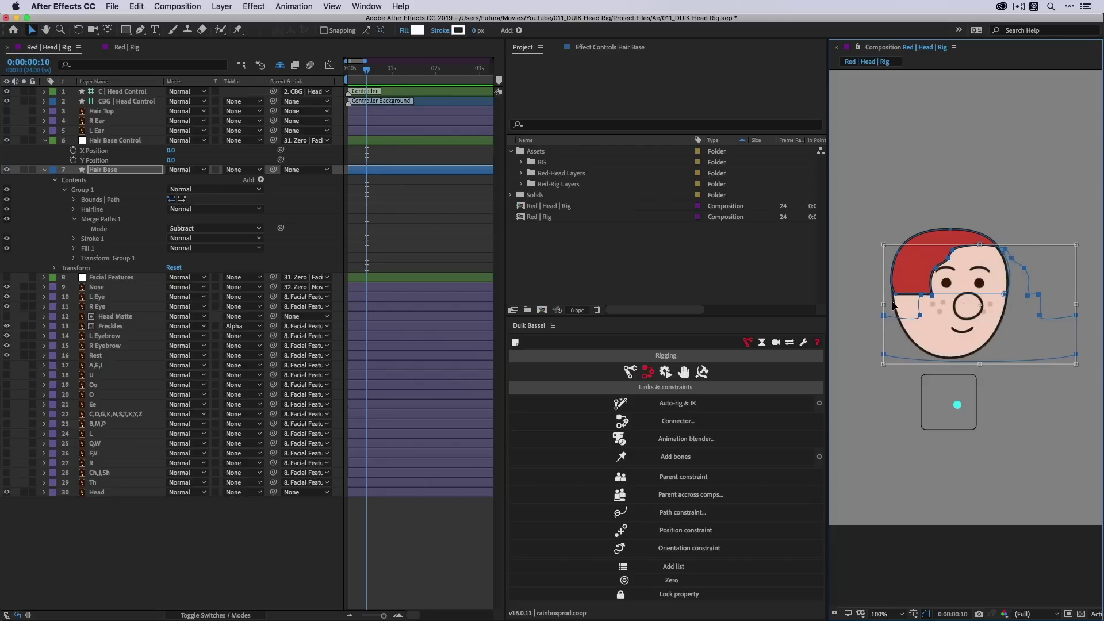
click(893, 306)
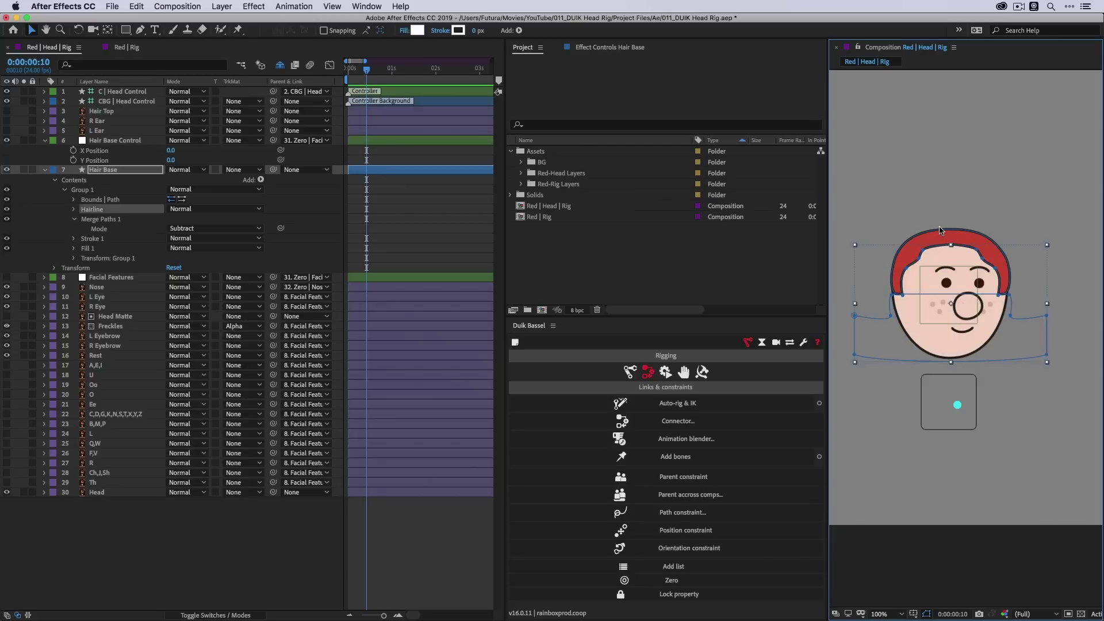
- Lower the two bottom corners of the Hair Base Bounds path to about mouth level and pull them inside the head outline
click(103, 198)
drag(916, 299, 921, 330)
drag(1004, 326, 996, 326)
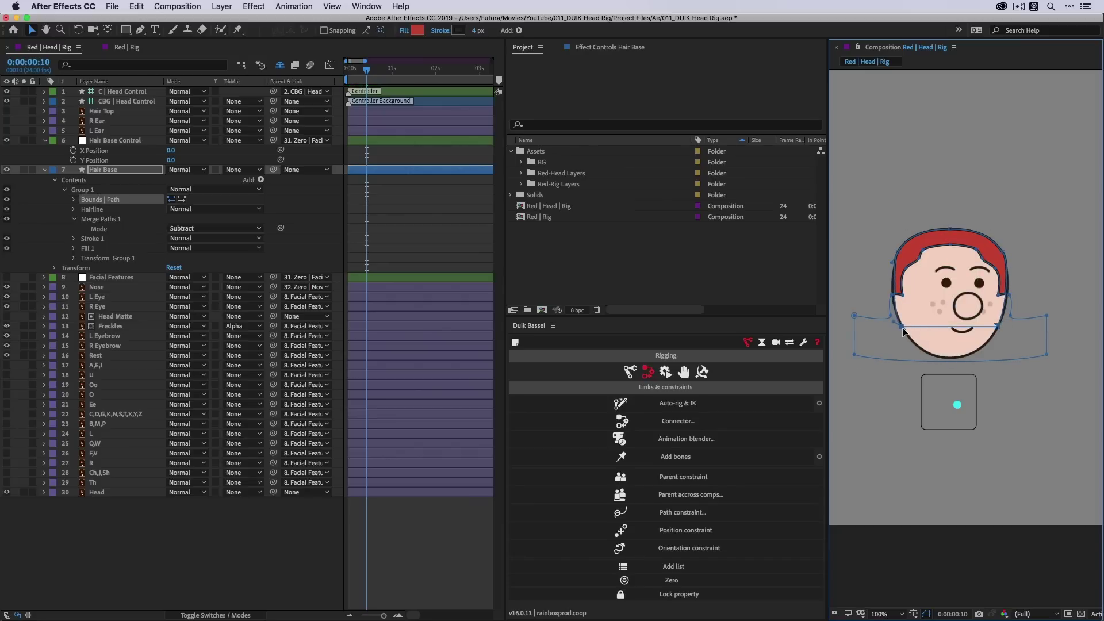
key(z)
click(914, 314)
key(v)
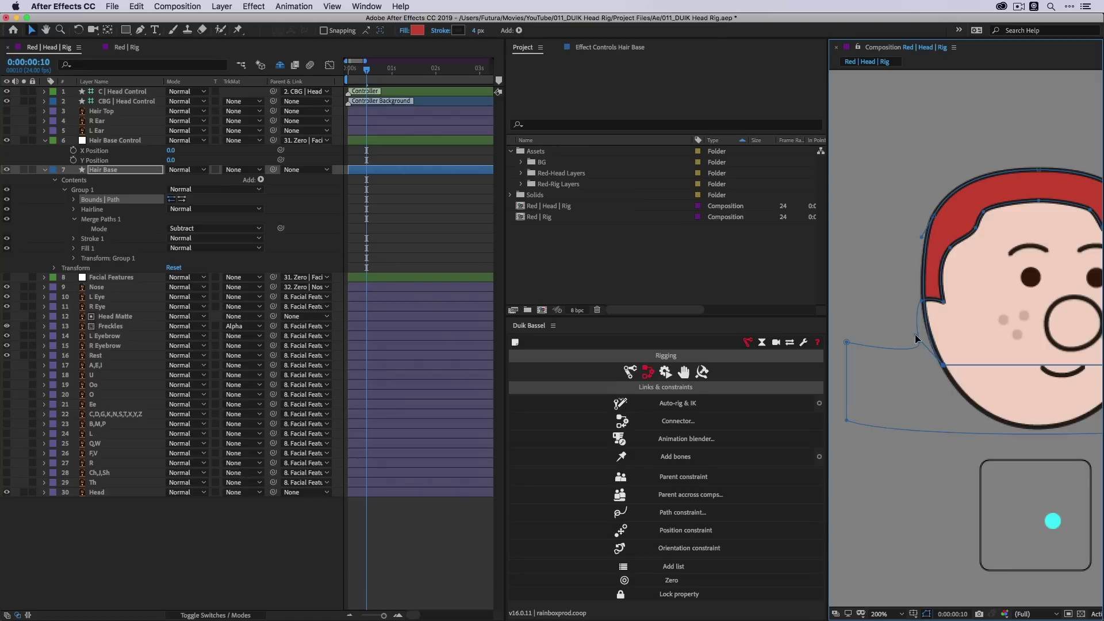
scroll(912, 332, right, 5)
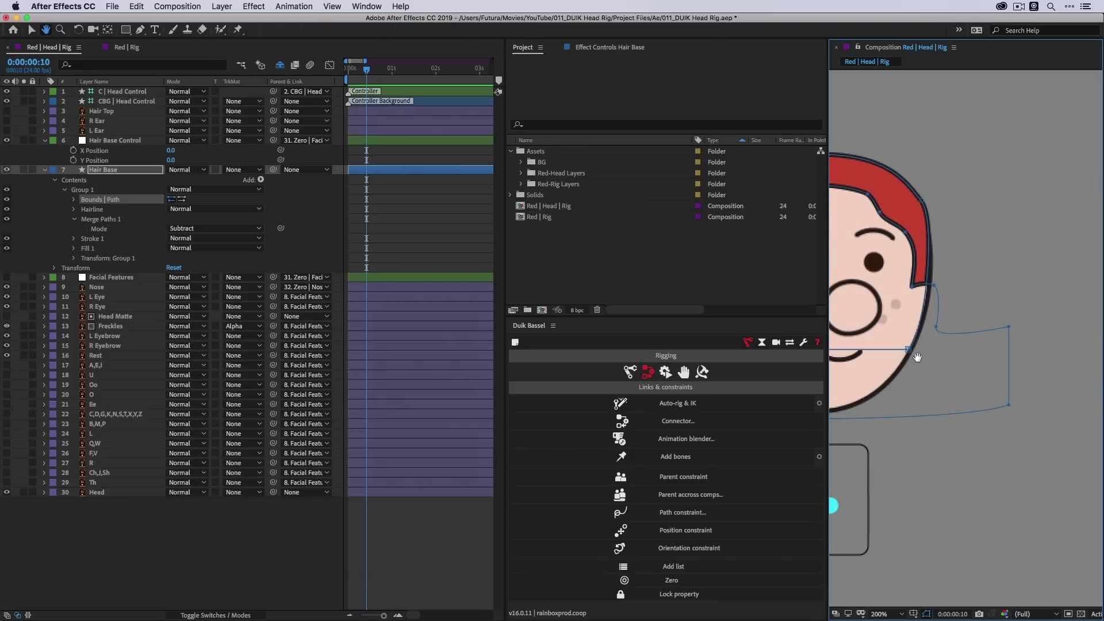
drag(926, 338, 936, 331)
click(996, 144)
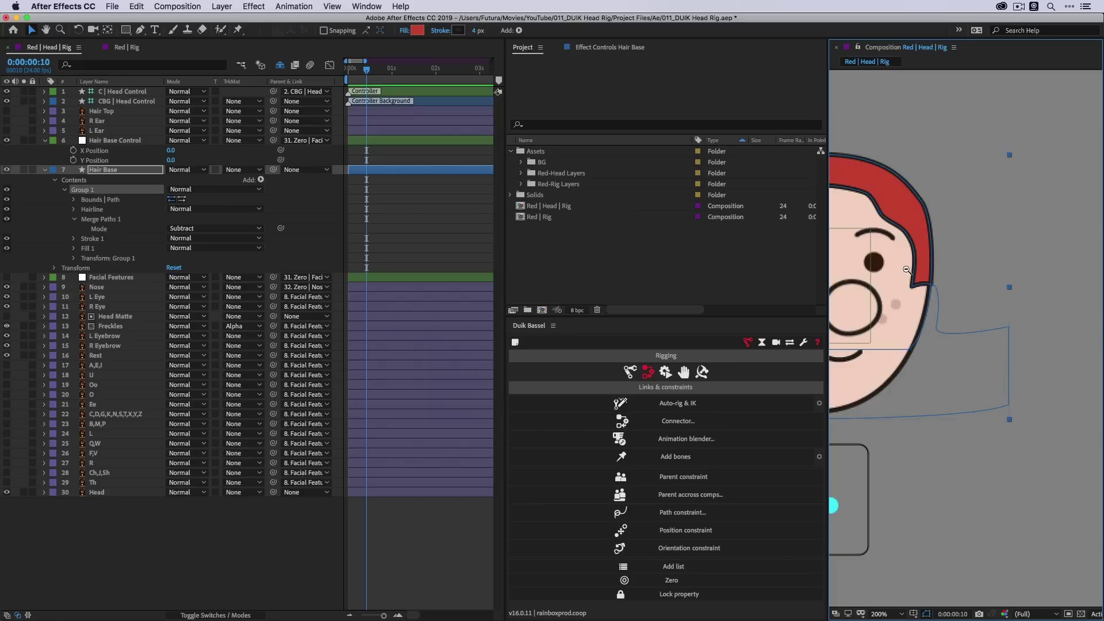
- Test the reshaped hair by shifting Hair Base Control slightly sideways, and return its X Position to 0
key(comma)
drag(881, 235, 928, 221)
click(933, 134)
mouse_move(935, 298)
mouse_down()
mouse_move(961, 298)
mouse_move(915, 311)
mouse_move(955, 310)
mouse_move(924, 310)
mouse_up()
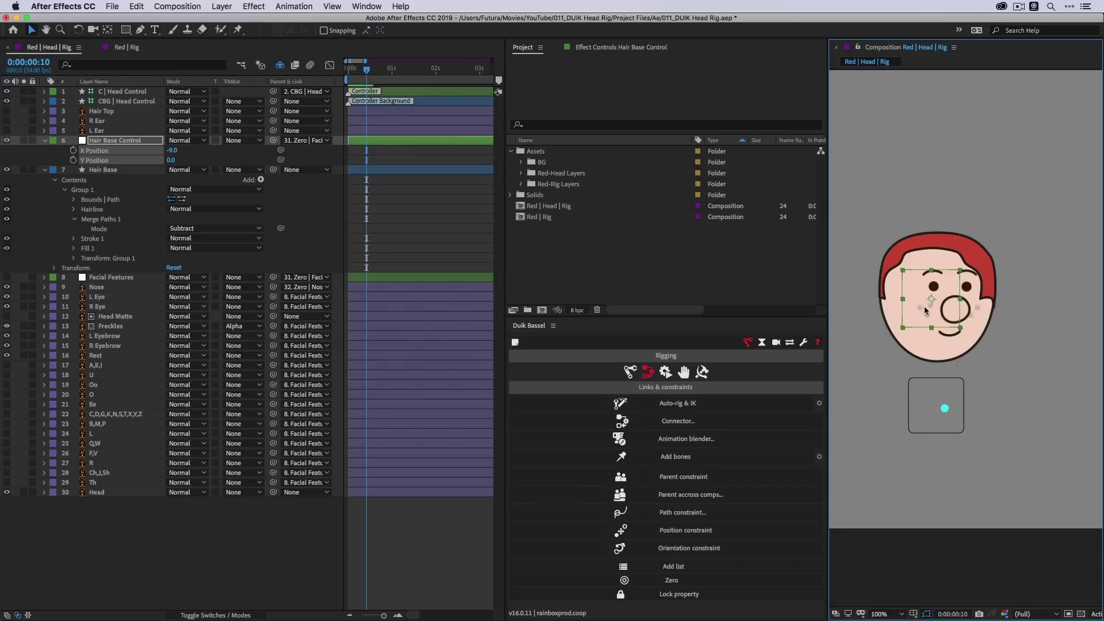
click(171, 150)
text(0)
key(Return)
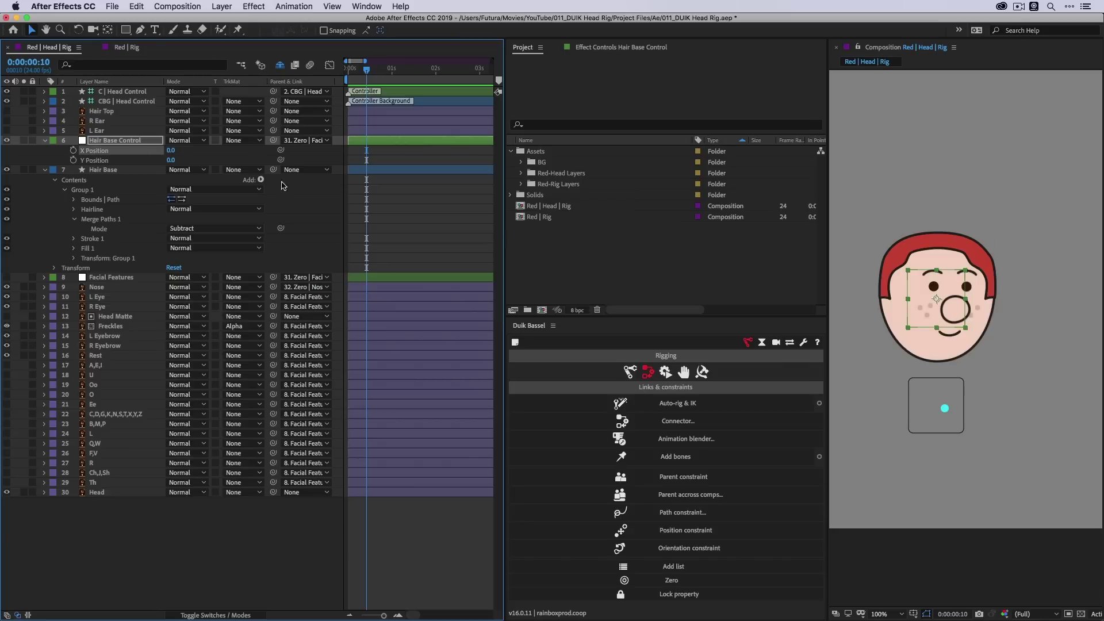
- Slide C | Head Control back toward its middle, set its Position to 0, 0 and select Hair Base Control
drag(946, 410, 919, 408)
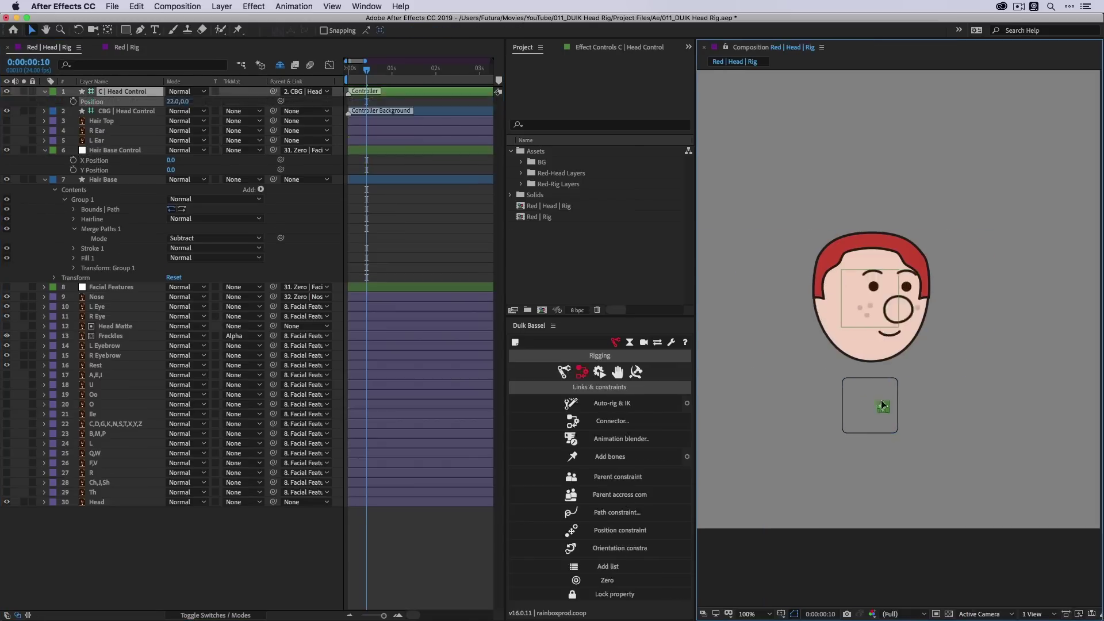
drag(881, 407, 874, 409)
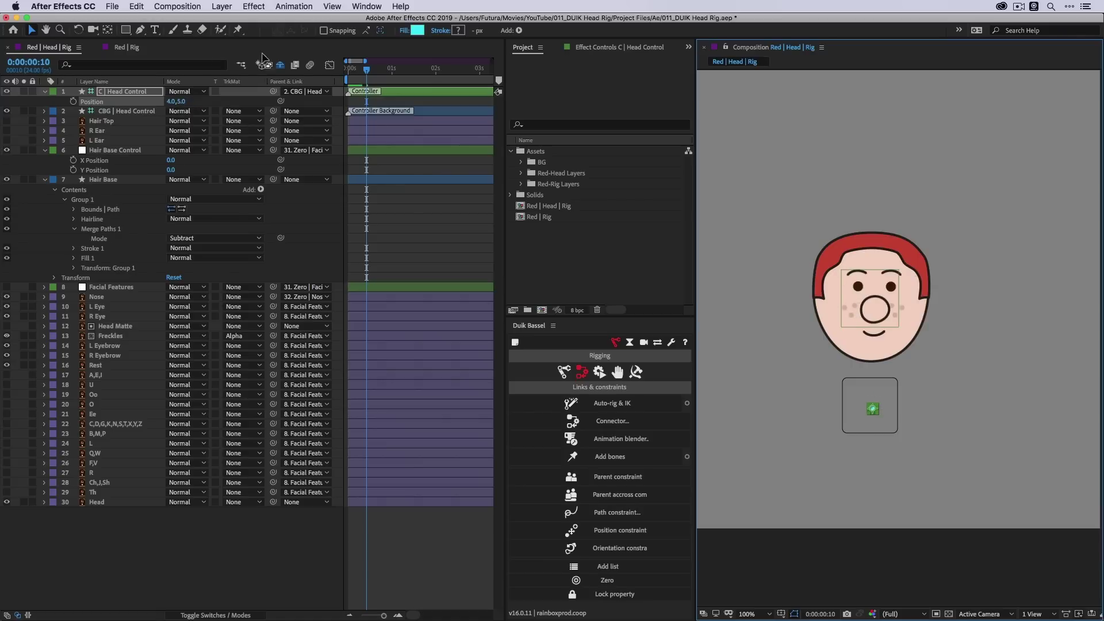
click(170, 102)
text(0)
key(Tab)
text(0)
click(109, 154)
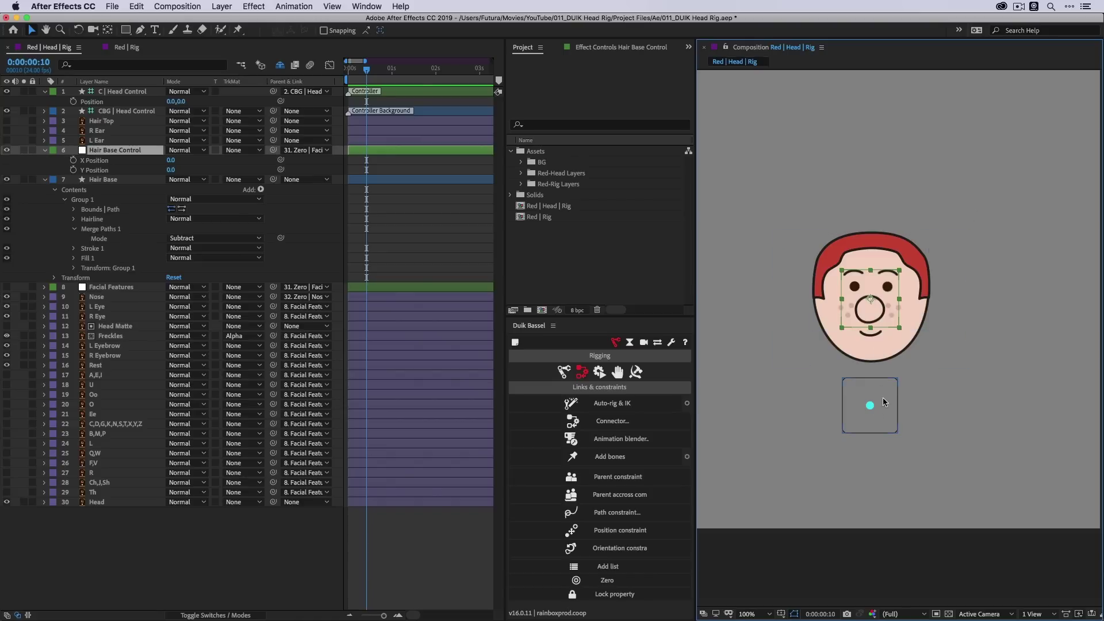
- Slide C | Head Control to its far left at -48, 0, try moving Hair Base Control toward the nose and undo that null move
drag(869, 408, 842, 408)
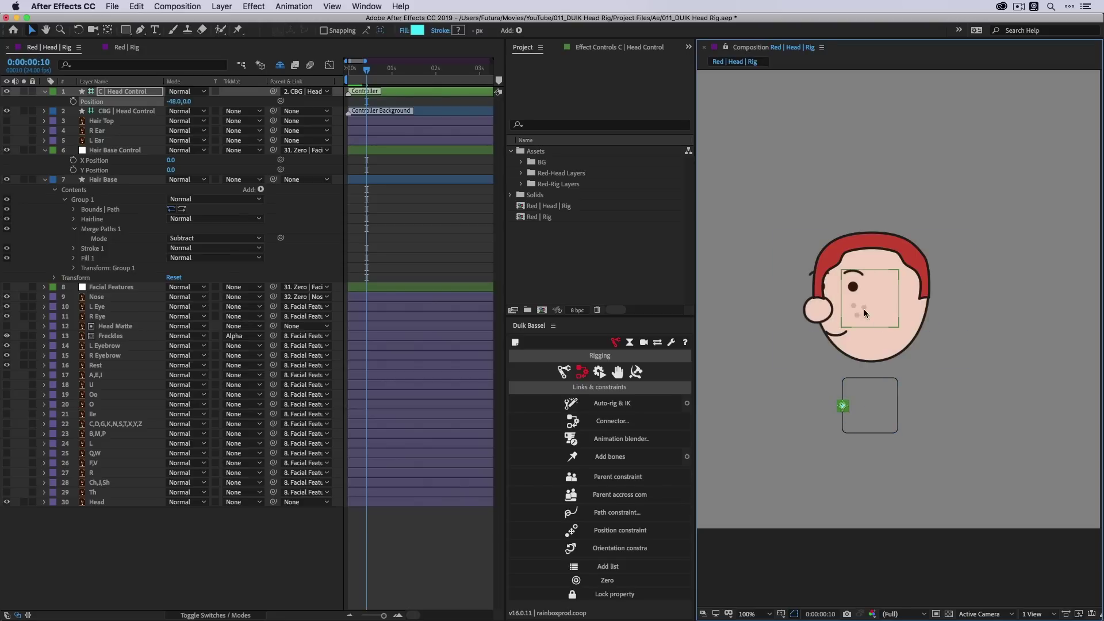
drag(864, 309, 830, 312)
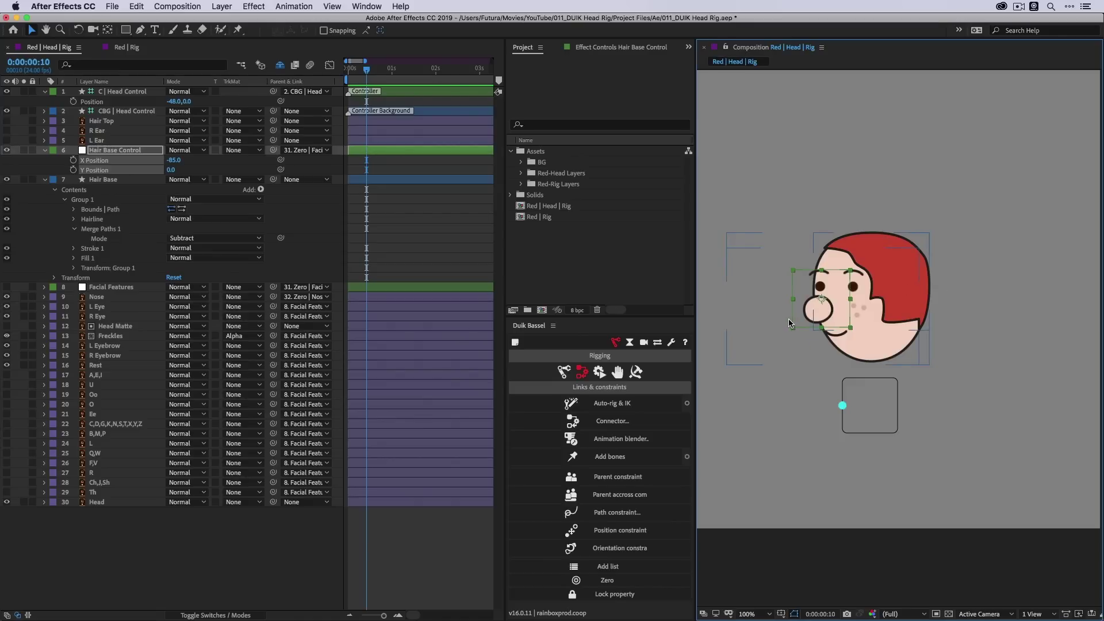
key(super+z)
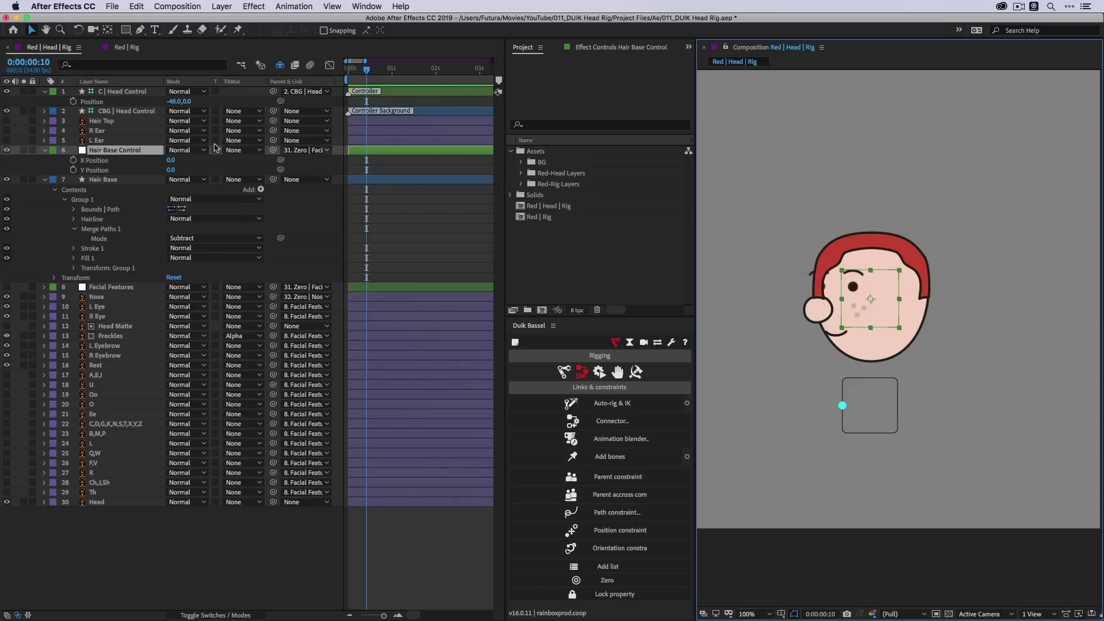
- Keyframe Hair Base Control's X Position at 0 on frame 10 and set it to -40 on frame 0
click(101, 162)
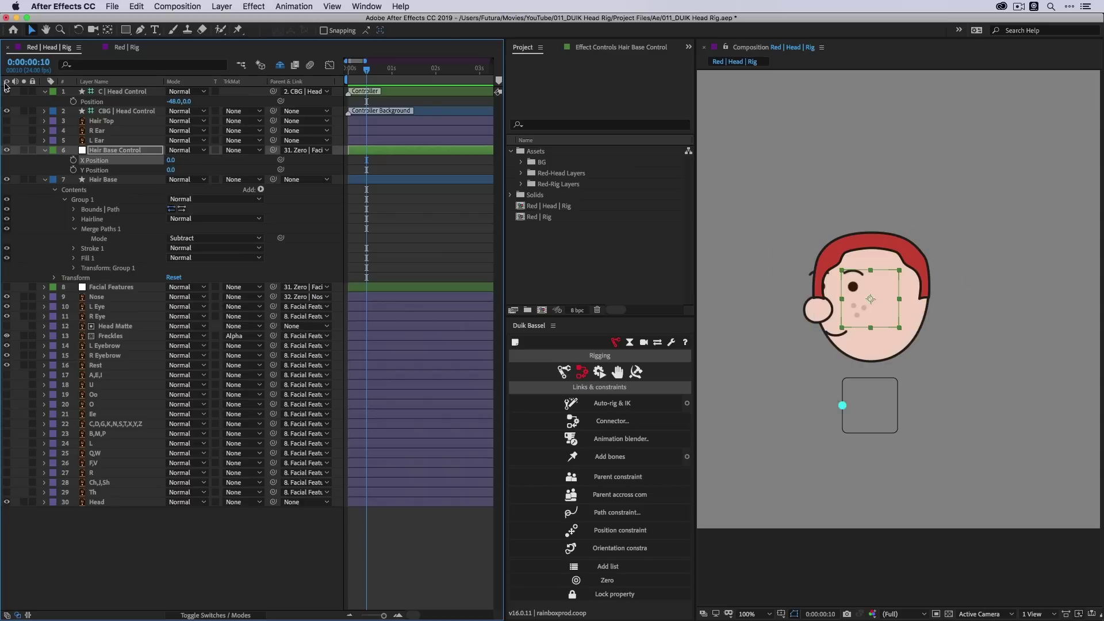
click(73, 160)
drag(364, 73, 332, 76)
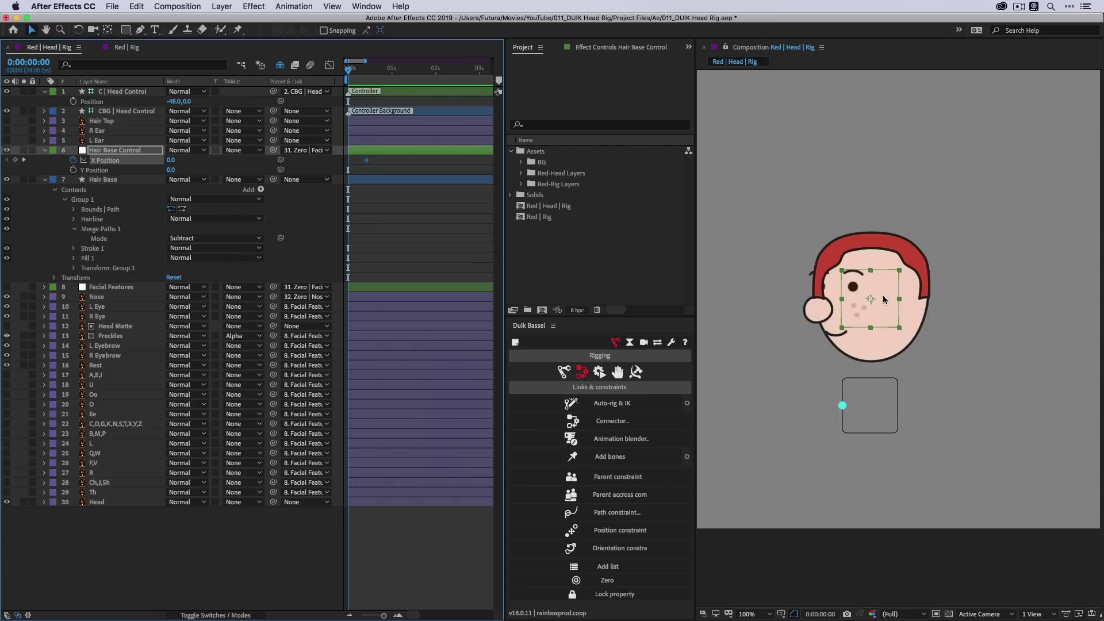
drag(884, 299, 862, 300)
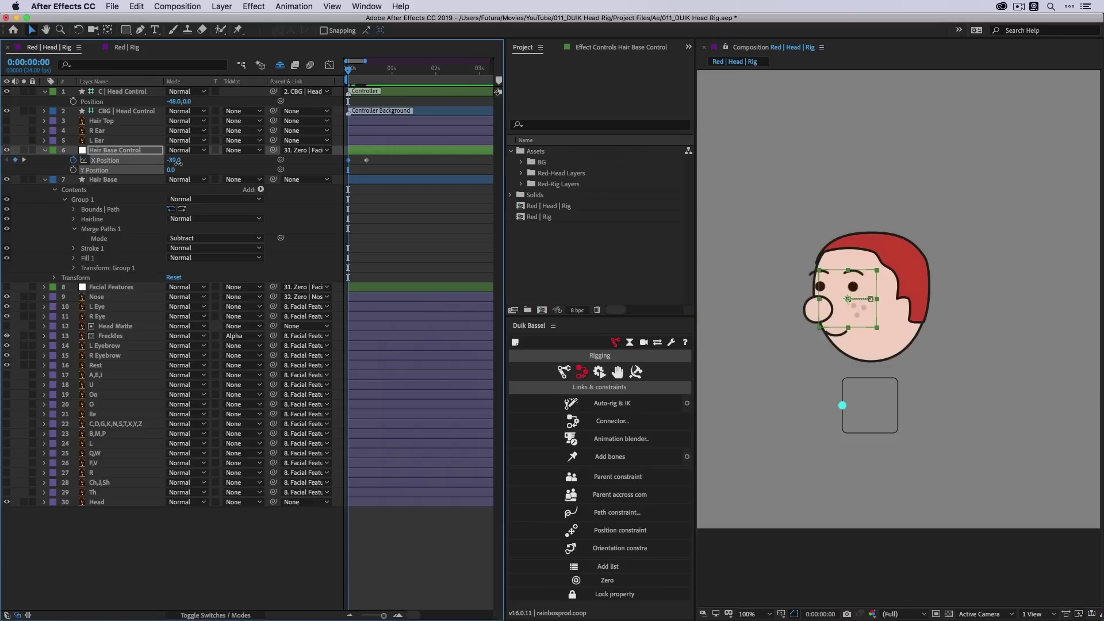
click(175, 161)
text(-40)
key(Return)
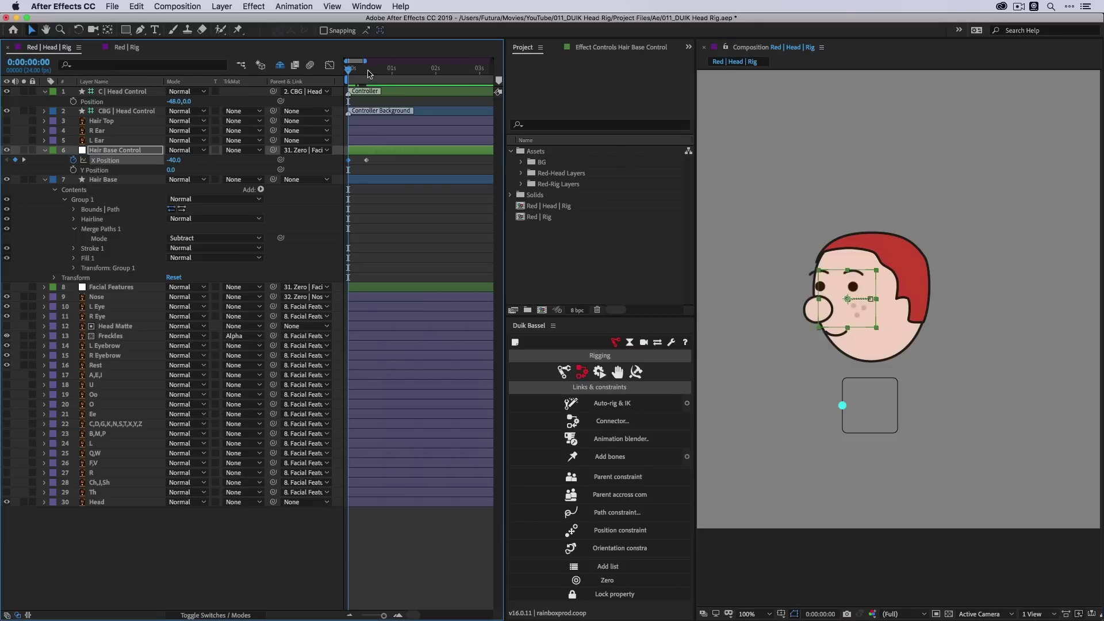
- Add an X Position keyframe of 40 for Hair Base Control at frame 20
click(367, 69)
key(shift+Page_Down)
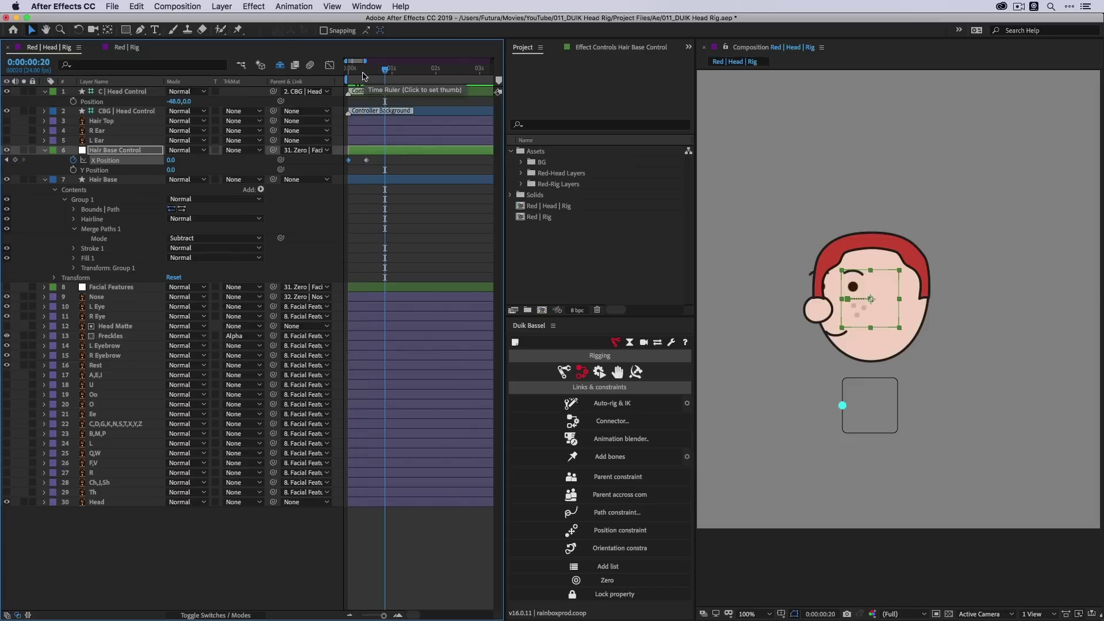
click(172, 161)
text(40)
key(Return)
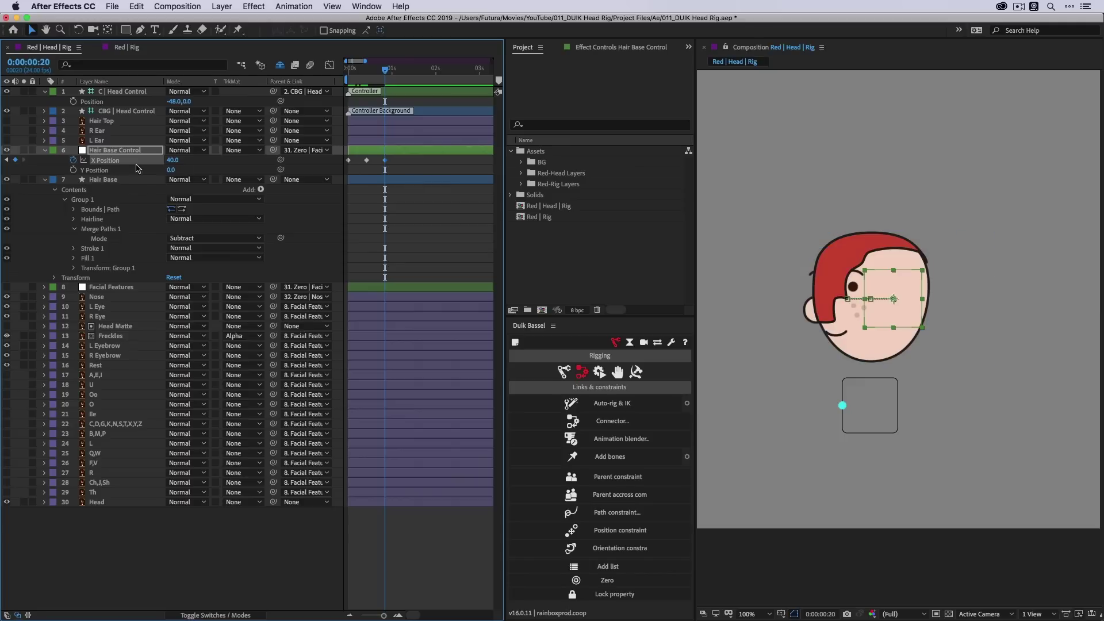
- Connect Hair Base Control's X Position to the Head Control 2D slider on the X axis, range -100 to 100, and test by recentering the slider
click(829, 415)
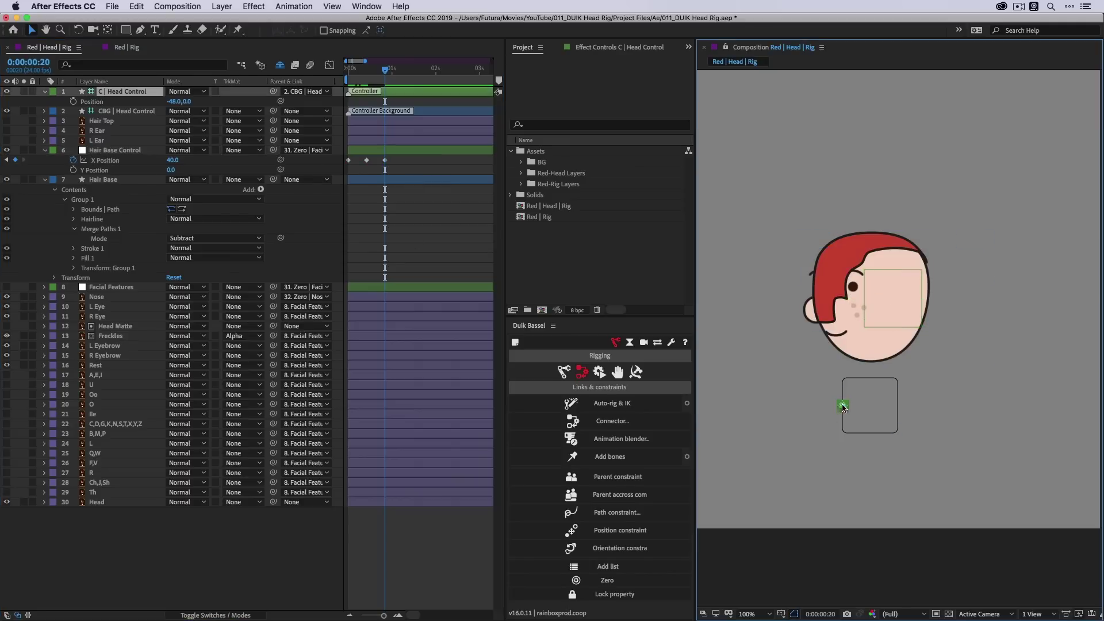
click(611, 421)
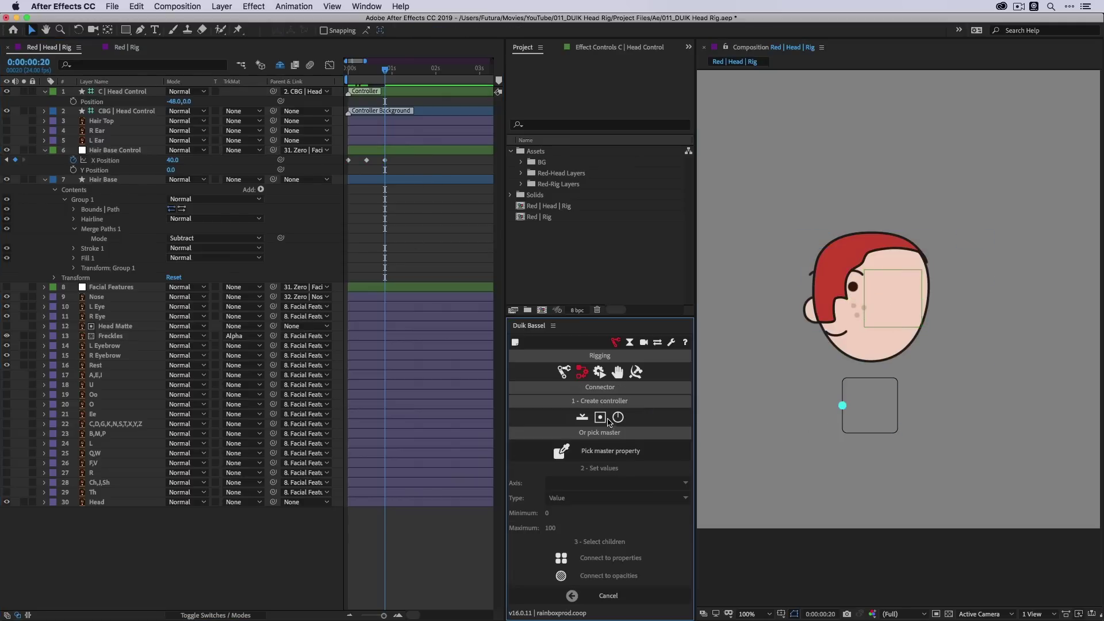
click(844, 413)
click(611, 453)
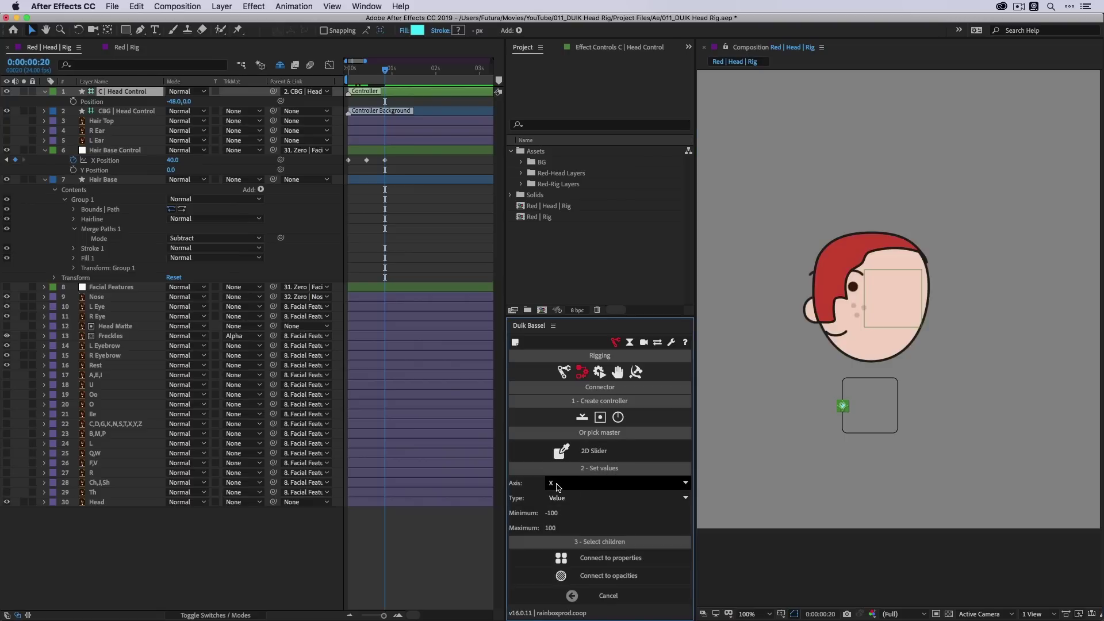
click(109, 160)
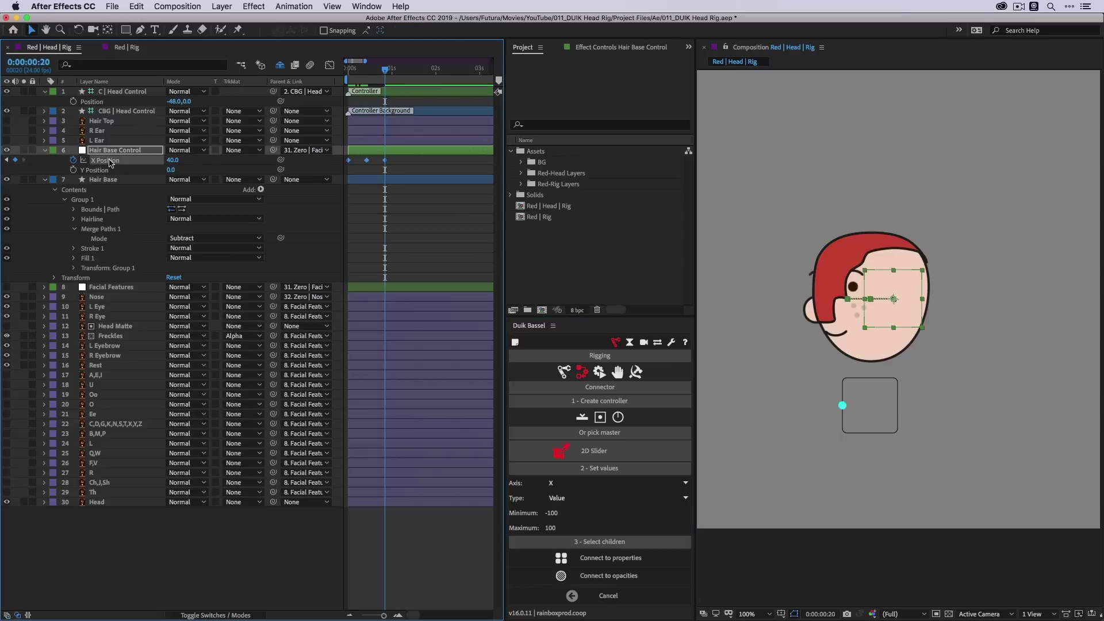
click(624, 559)
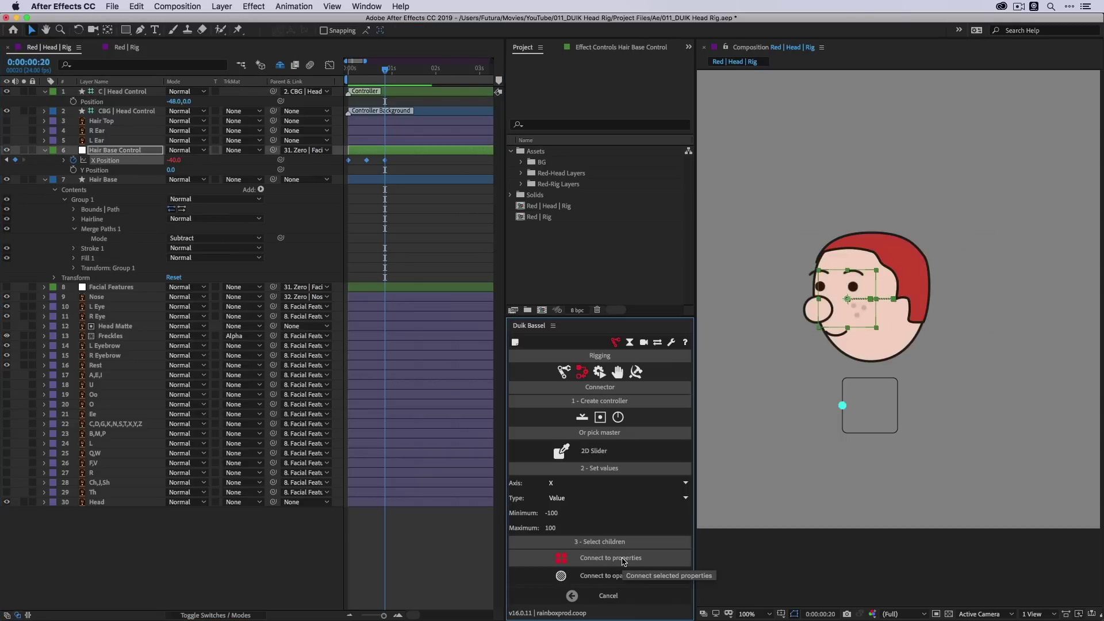
drag(843, 406, 871, 406)
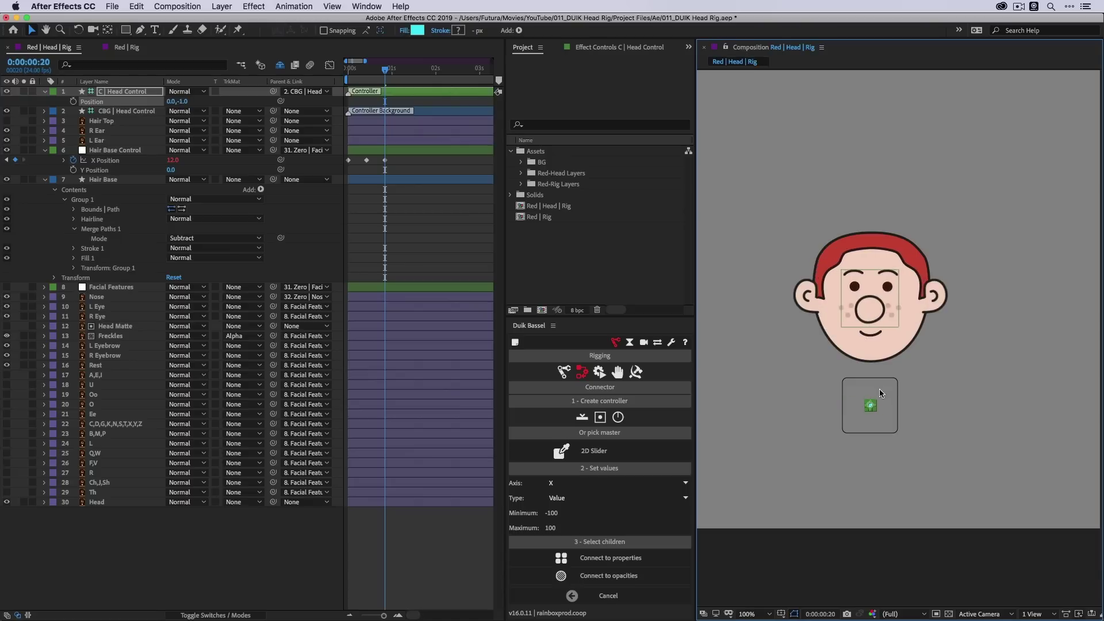
- Try shifting the R Ear and L Ear layers sideways together, and undo the move
click(930, 305)
shift+click(815, 301)
mouse_move(816, 301)
mouse_down()
mouse_move(779, 301)
mouse_move(837, 301)
mouse_move(787, 302)
mouse_move(824, 302)
mouse_up()
key(super+z)
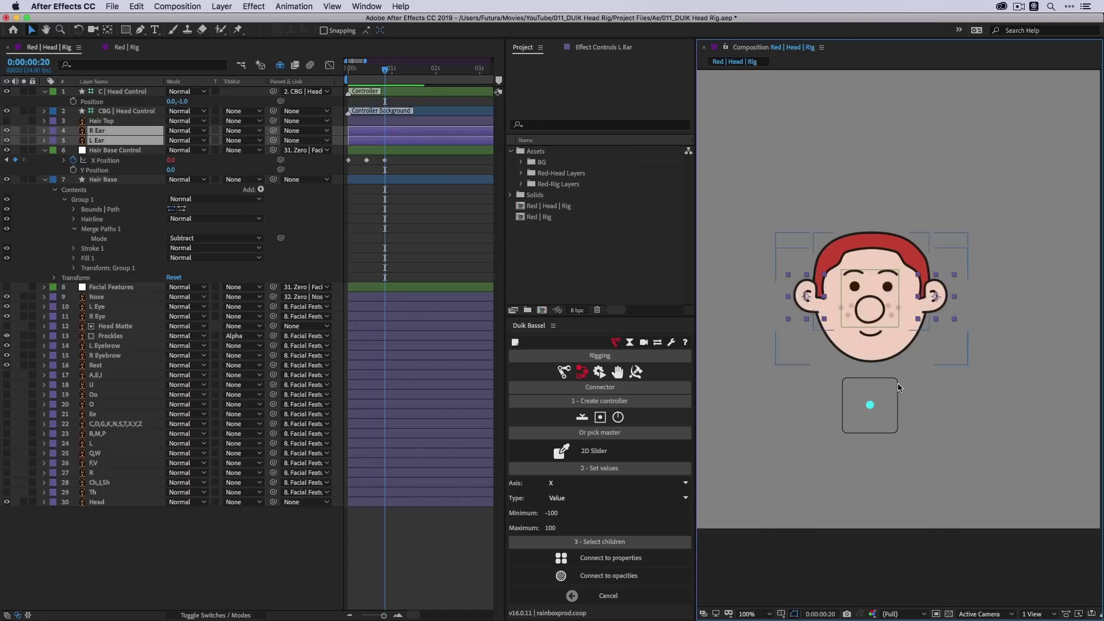
- Try shifting the R Ear layer sideways with the head facing forward and turned, and undo the moves
drag(869, 405, 871, 406)
click(831, 225)
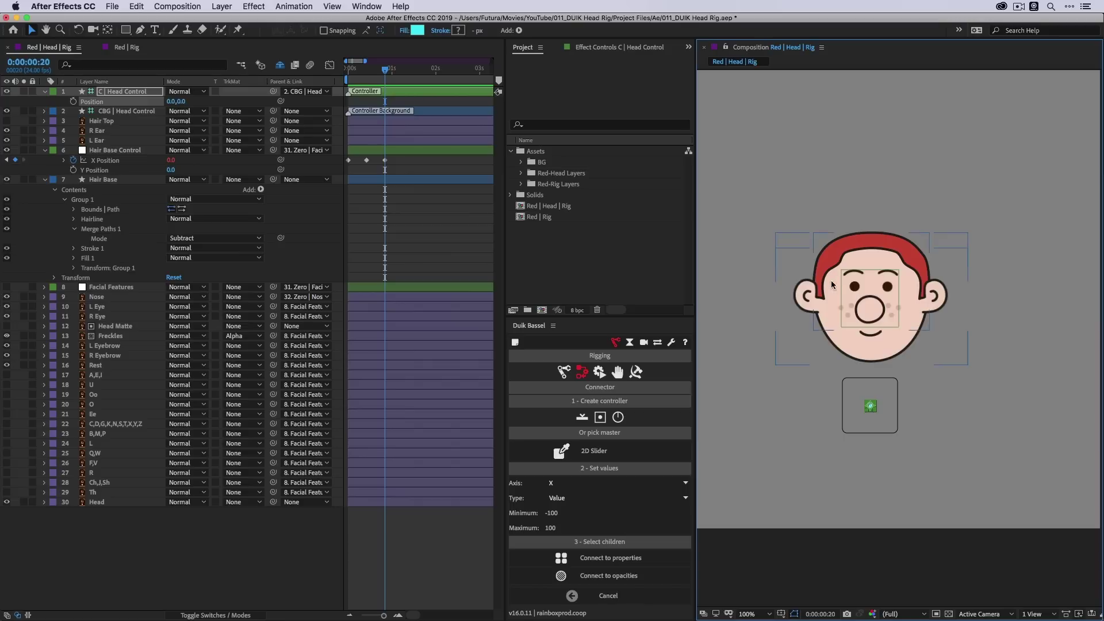
click(820, 294)
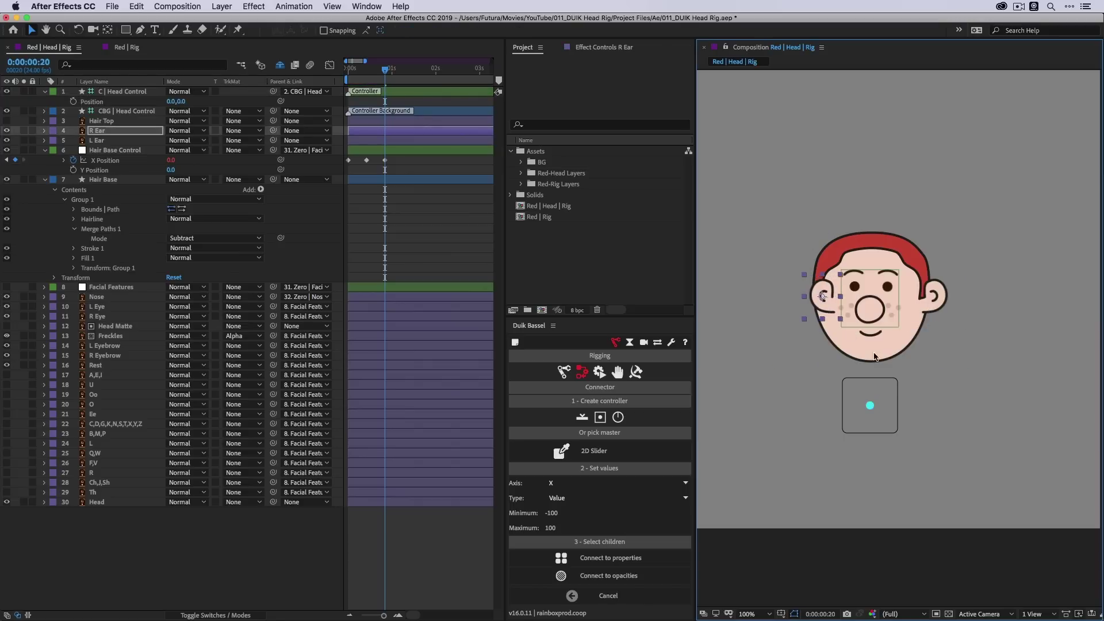
mouse_move(870, 407)
mouse_down()
mouse_move(895, 408)
mouse_move(850, 405)
mouse_up()
click(812, 299)
click(771, 297)
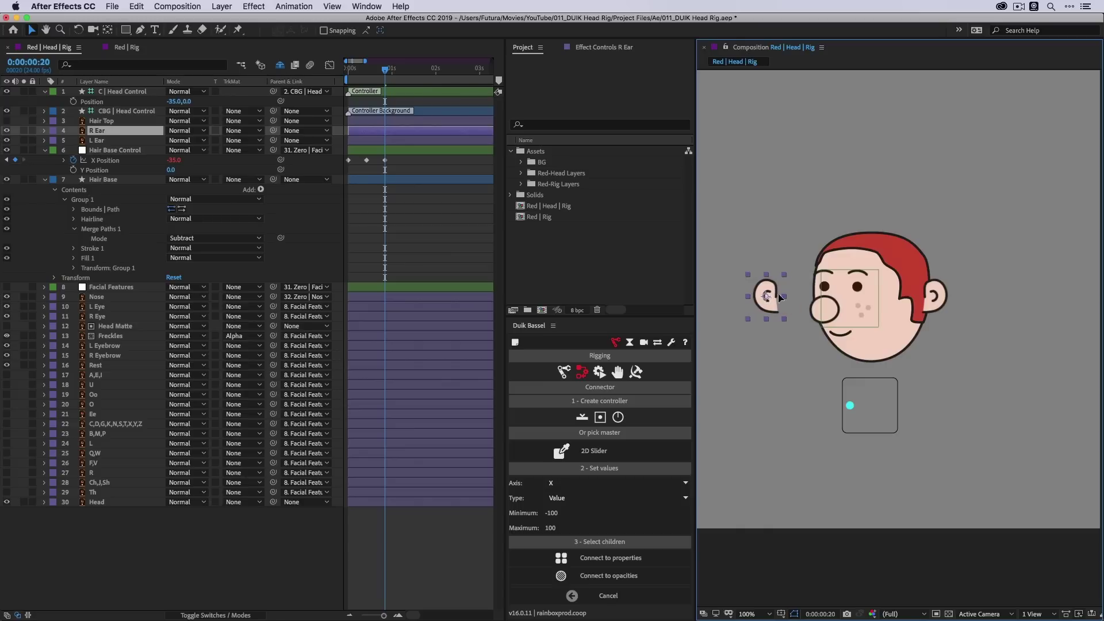
drag(779, 297, 825, 300)
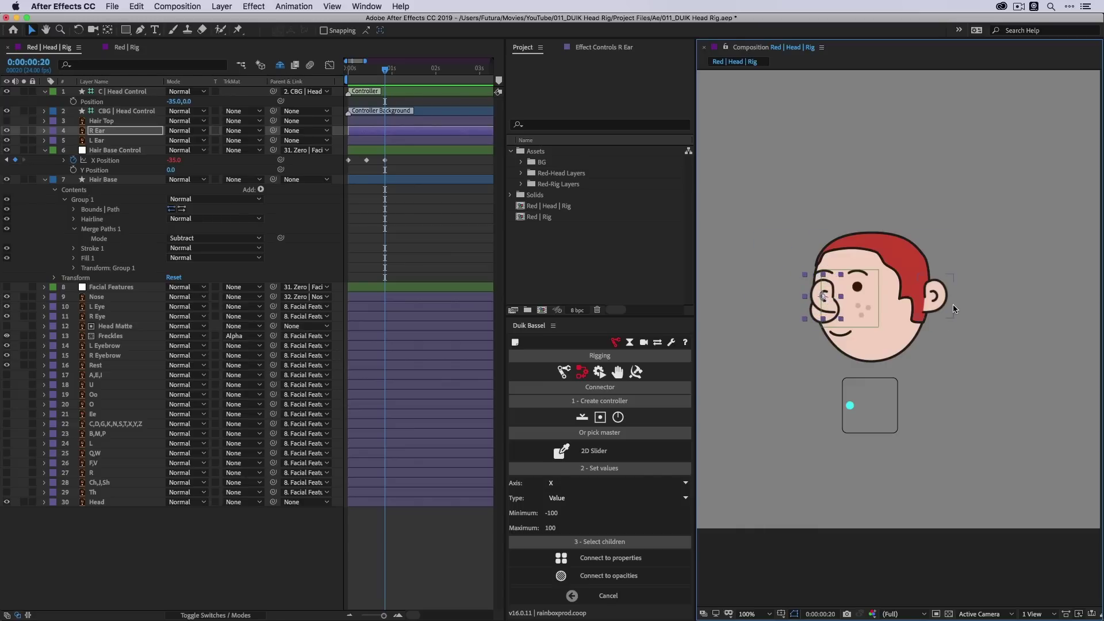
key(super+z)
key(super+z)
key(super+z)
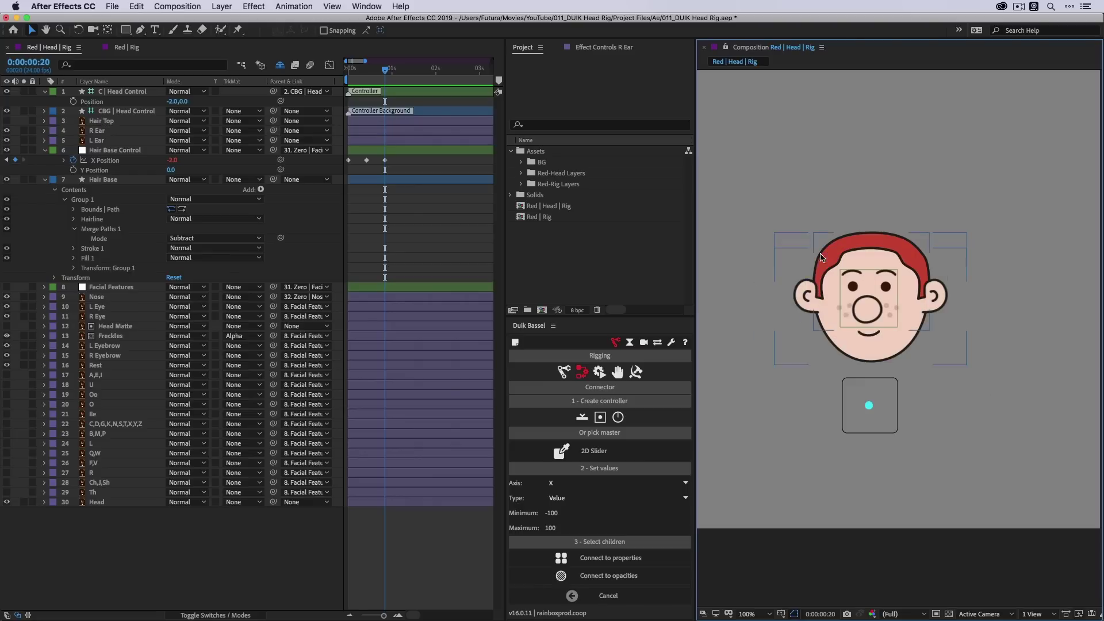
- At frame 10, separate the Position dimensions of the R Ear and L Ear layers
shift+click(939, 299)
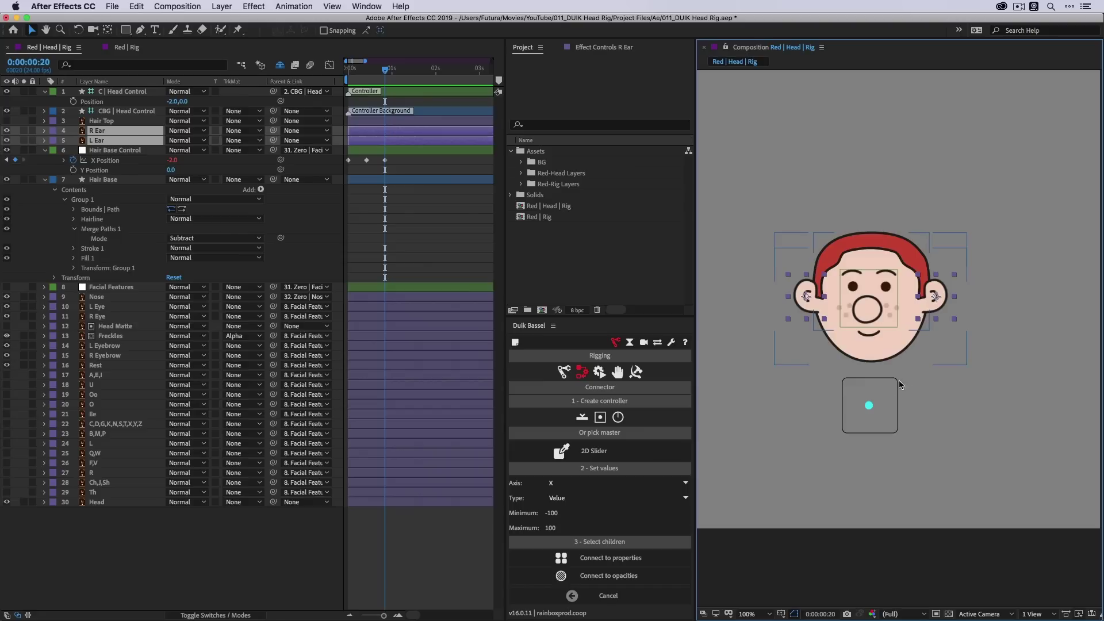
click(367, 69)
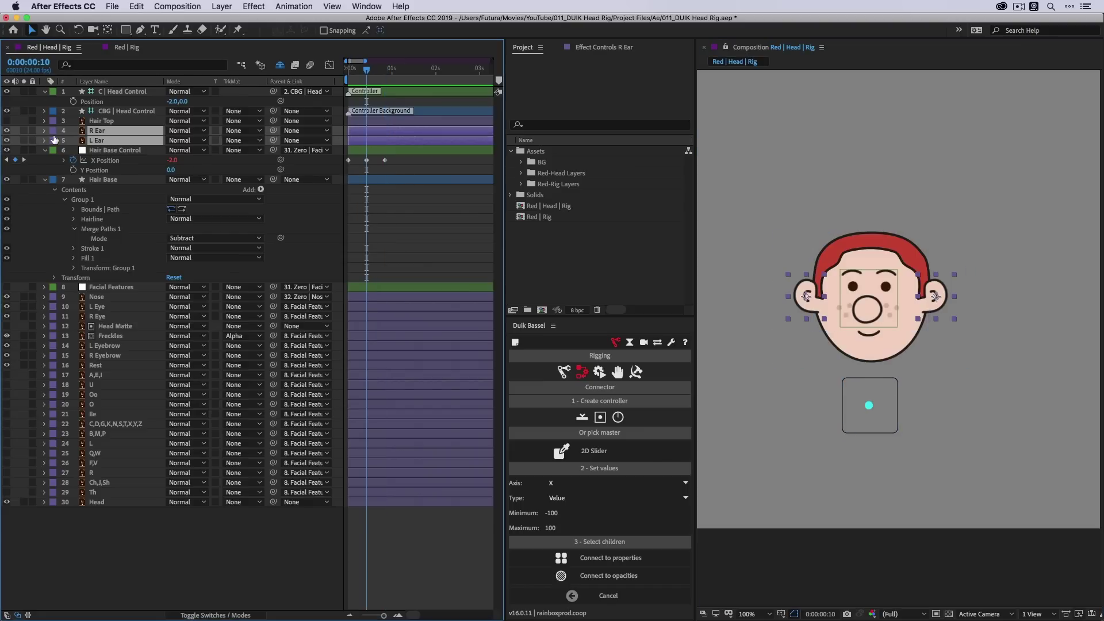
key(p)
right_click(108, 161)
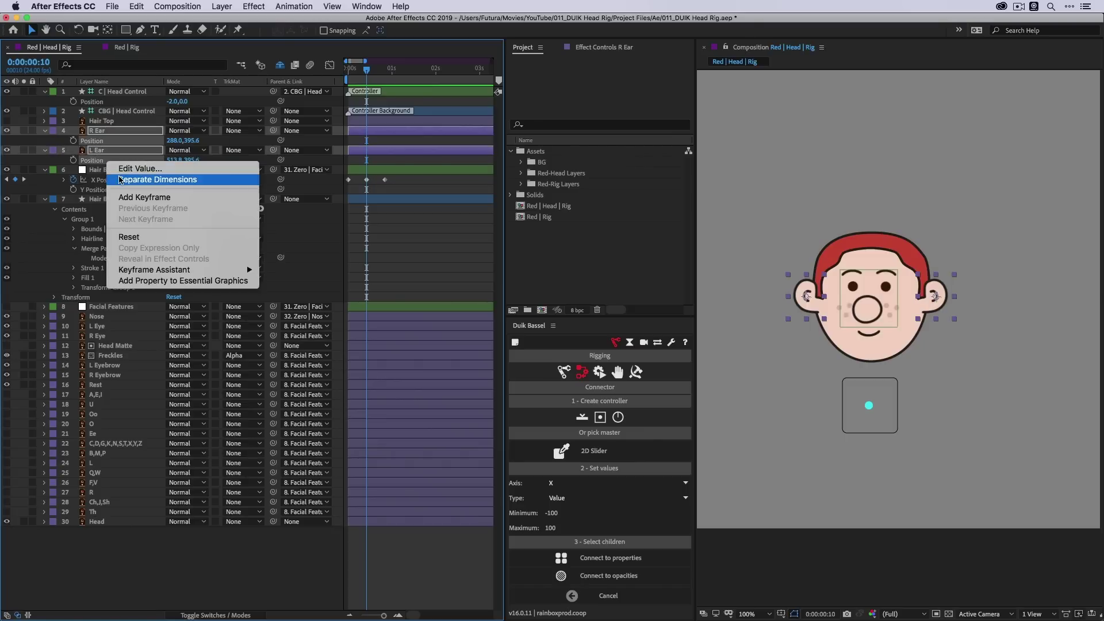
click(120, 180)
- Zero out the R Ear and L Ear layers with Duik's Zero constraint
click(112, 133)
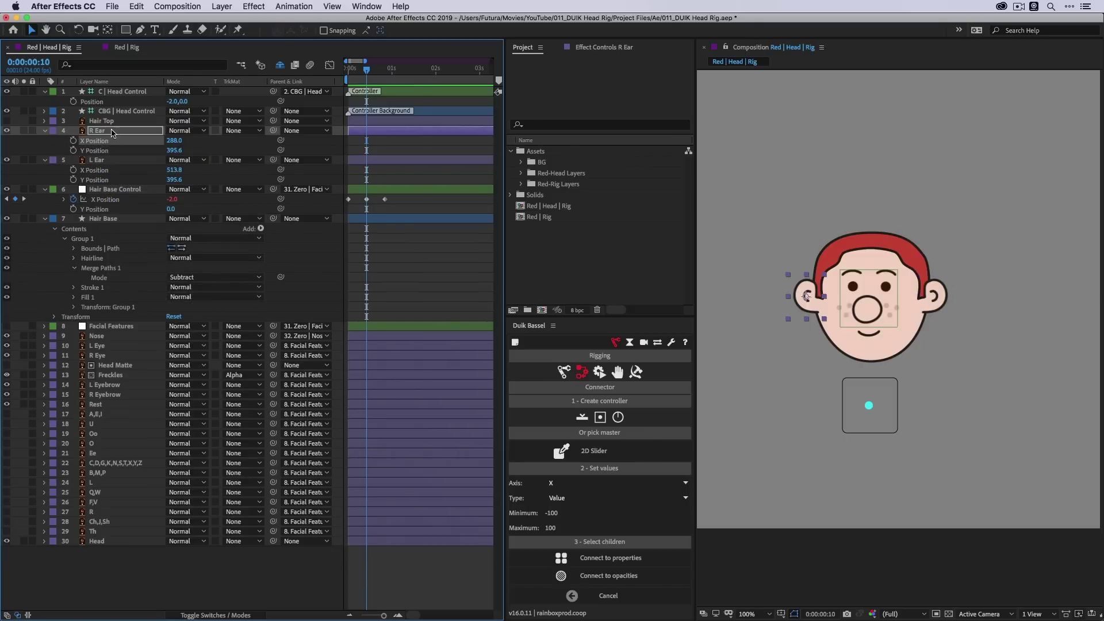
shift+click(105, 162)
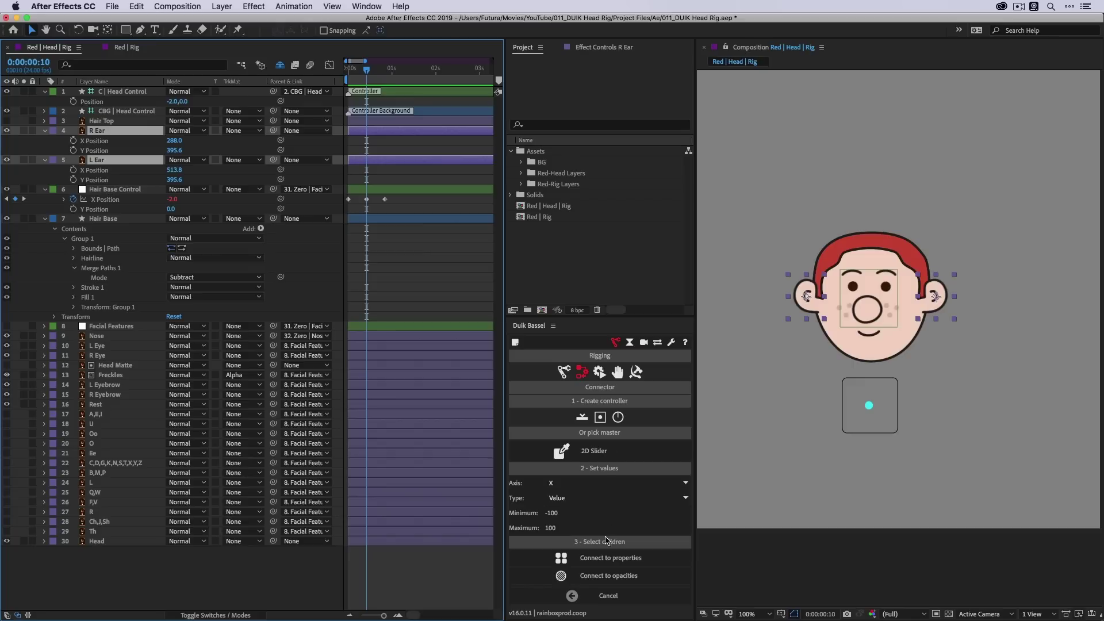
click(604, 596)
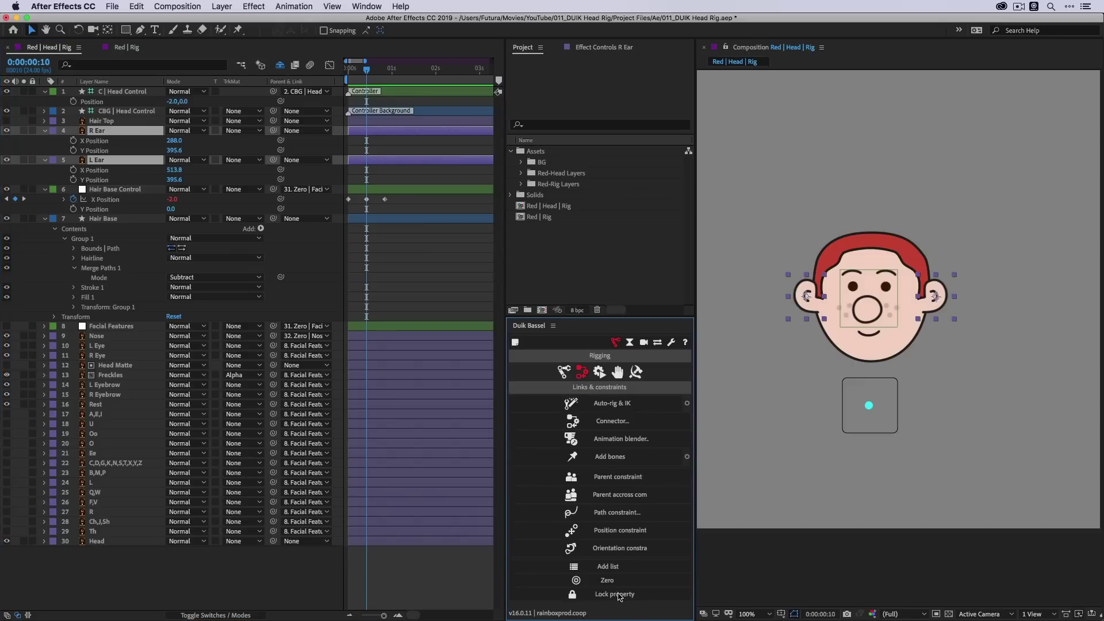
click(607, 580)
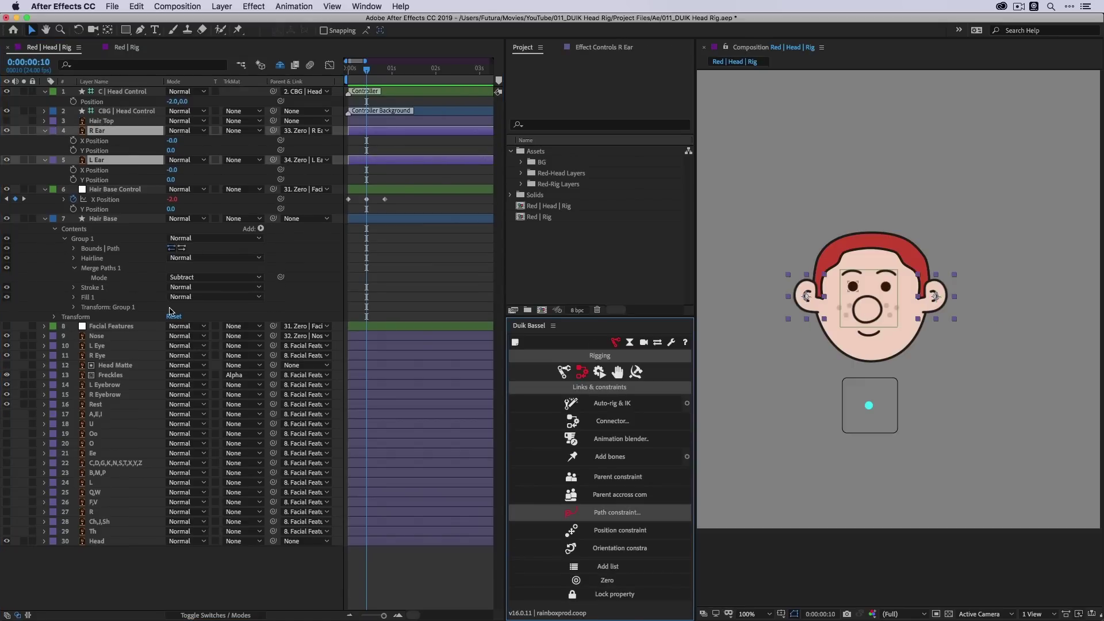
- Keyframe the X Position of both R Ear and L Ear at frame 10
click(60, 143)
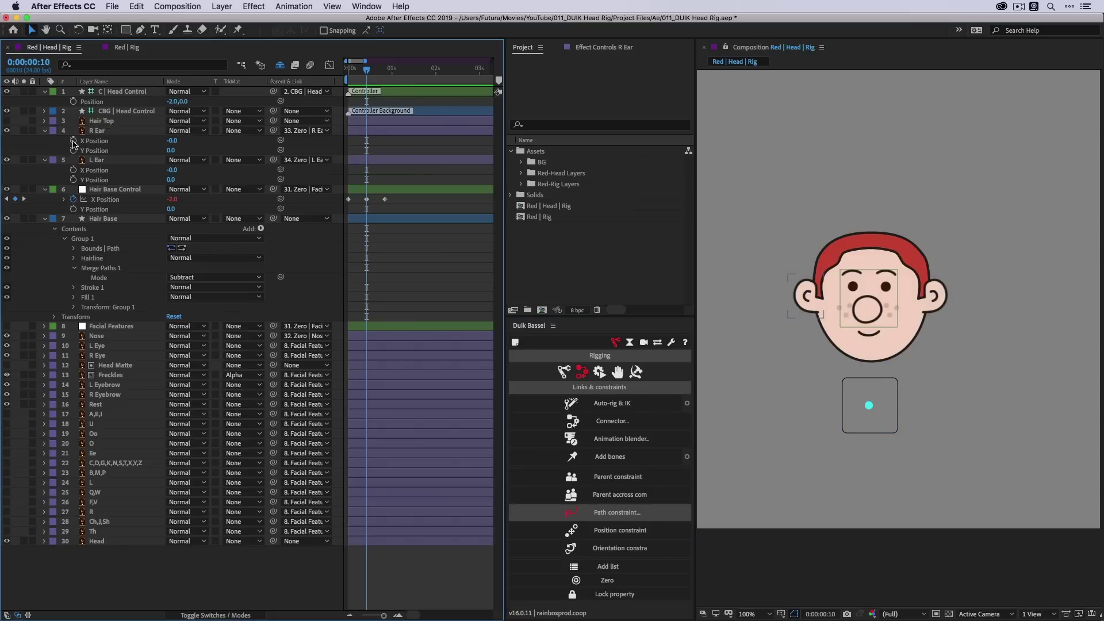
click(73, 141)
click(73, 169)
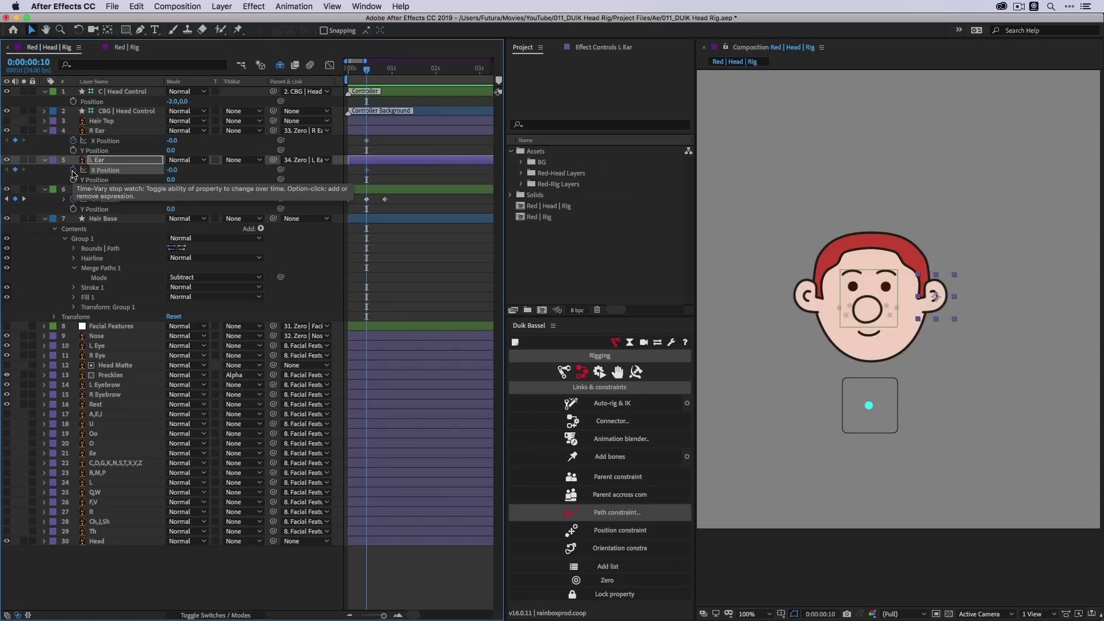
- At frame 20, push the head slider to its positive X edge and move R Ear inward to X Position 40
drag(367, 72, 385, 73)
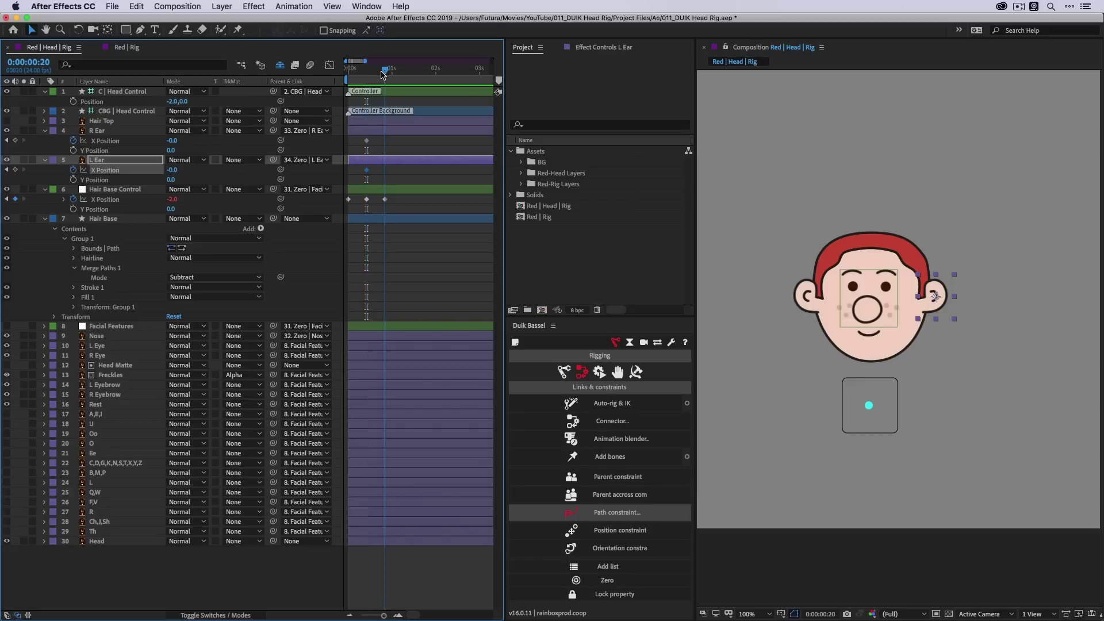
click(806, 296)
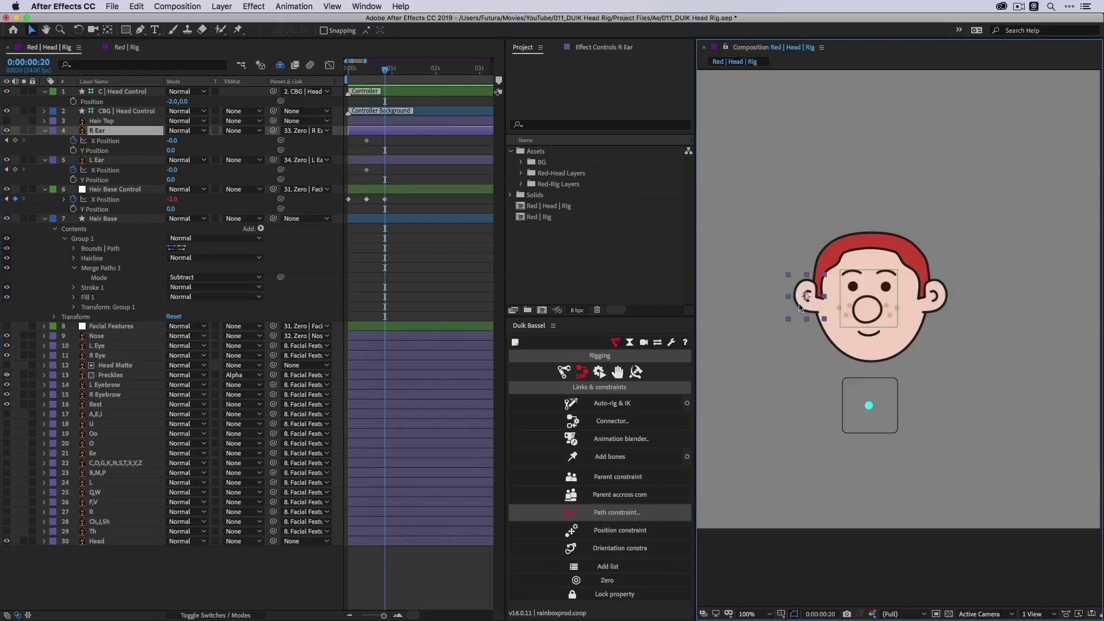
drag(869, 405, 899, 409)
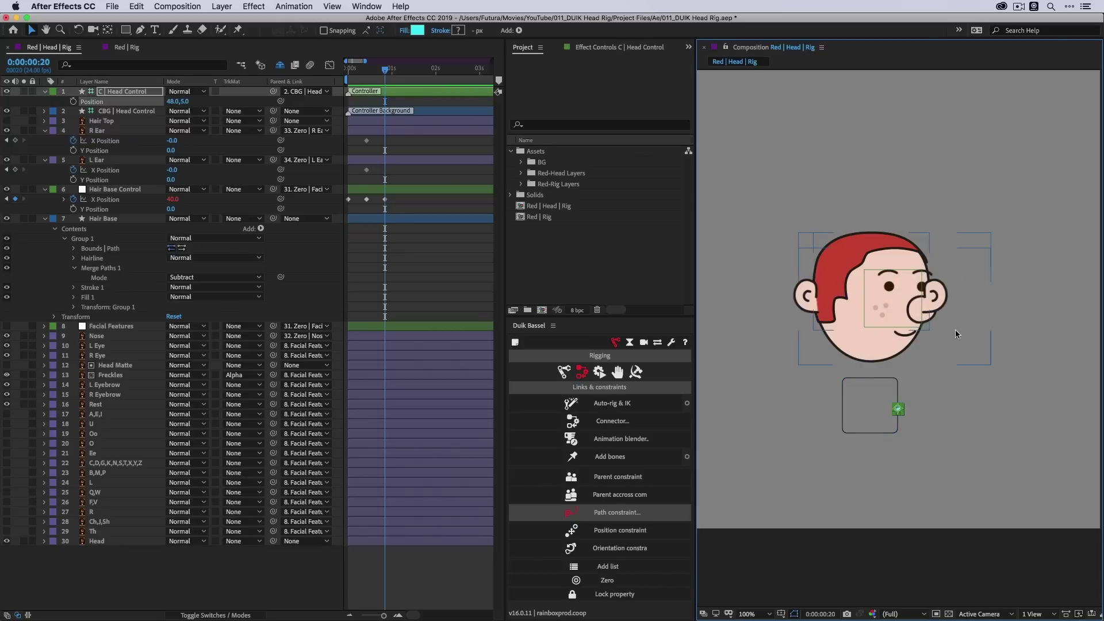
drag(806, 299, 829, 300)
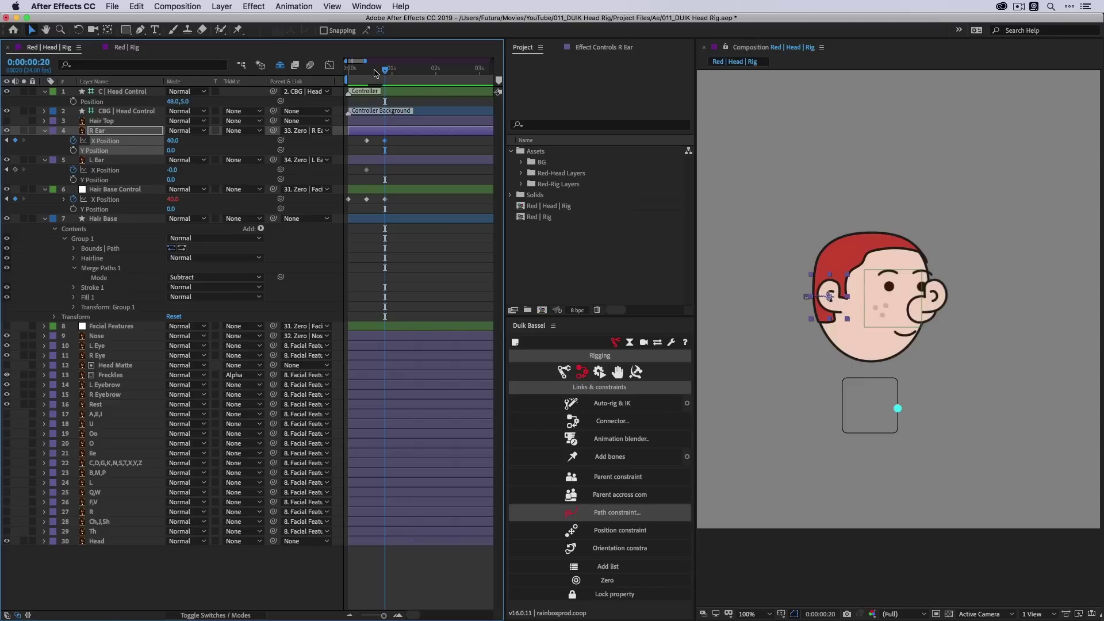
- At frame 0, push the head slider to its negative X edge and set R Ear's X Position to 40
drag(372, 72, 348, 72)
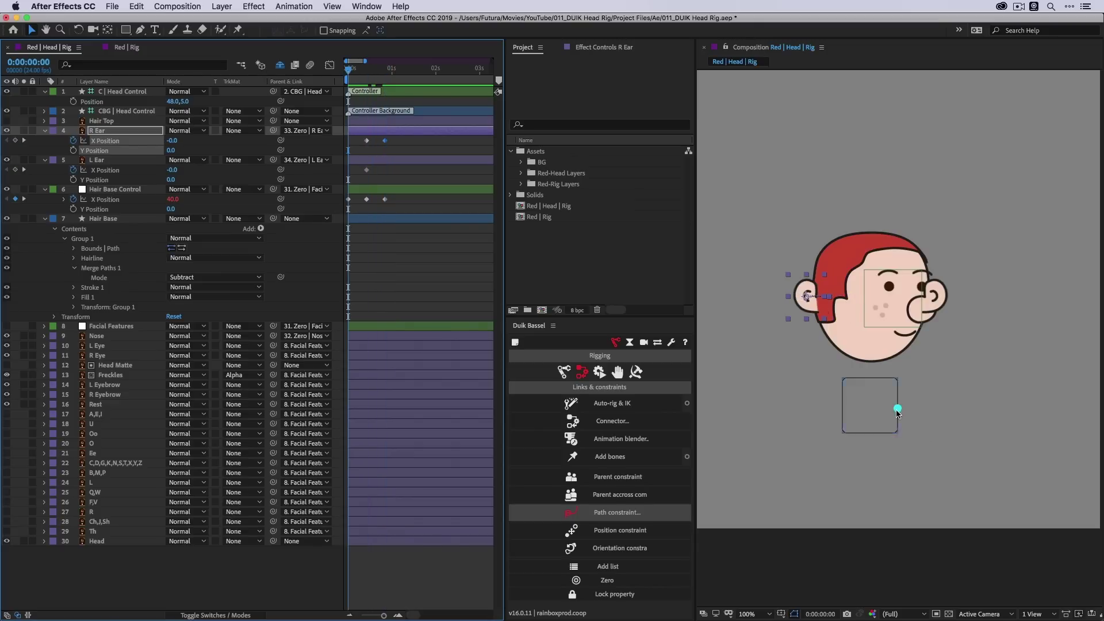
drag(897, 411, 840, 407)
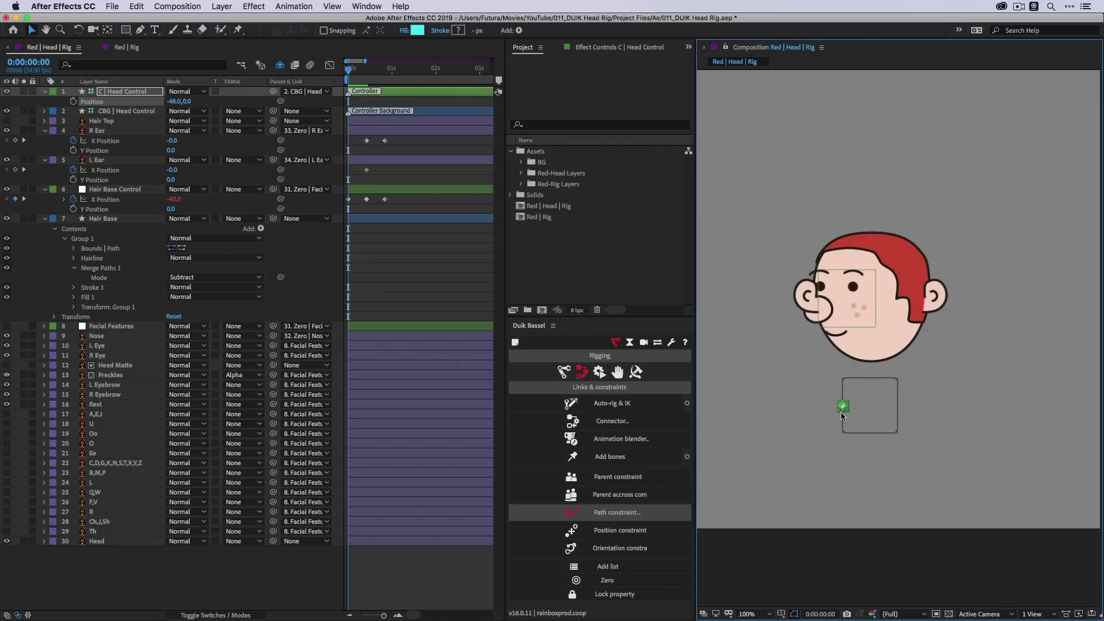
click(805, 294)
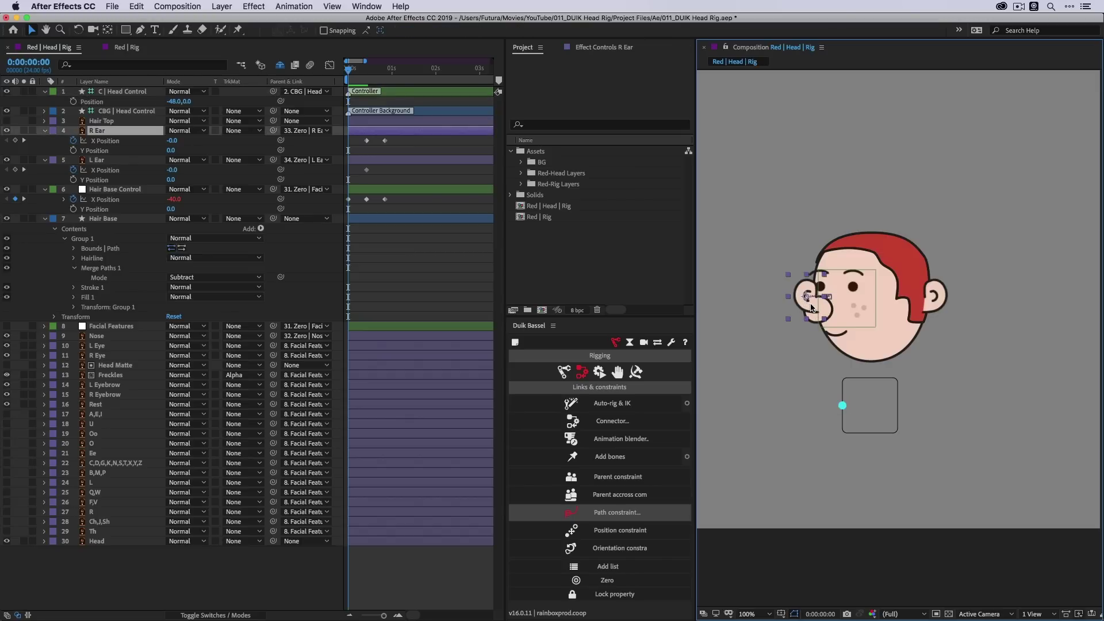
drag(812, 308, 835, 308)
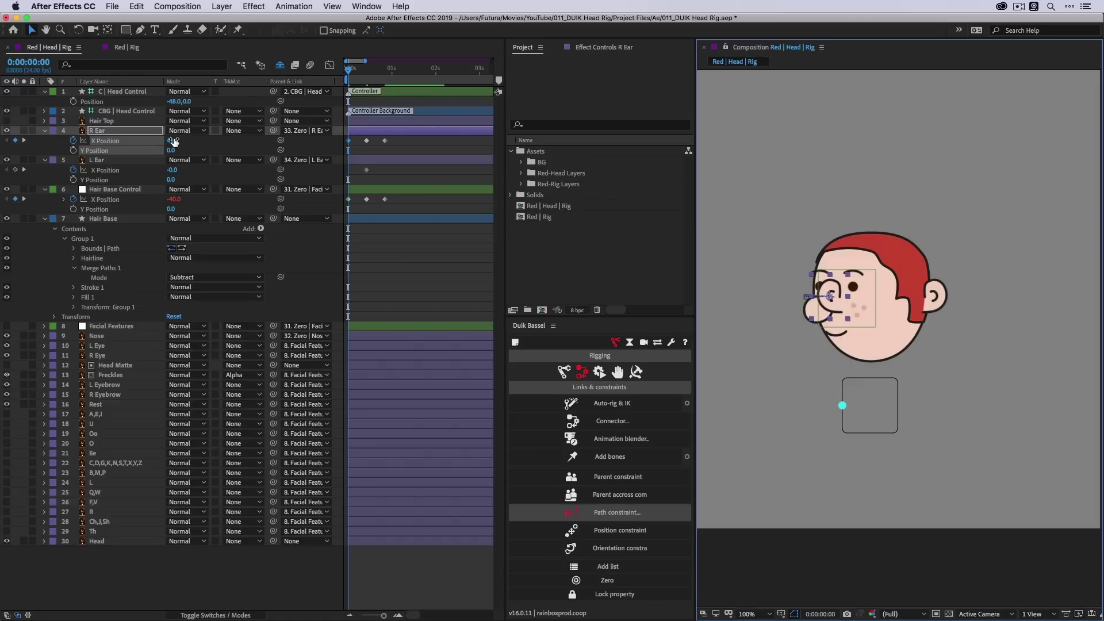
click(173, 140)
key(Return)
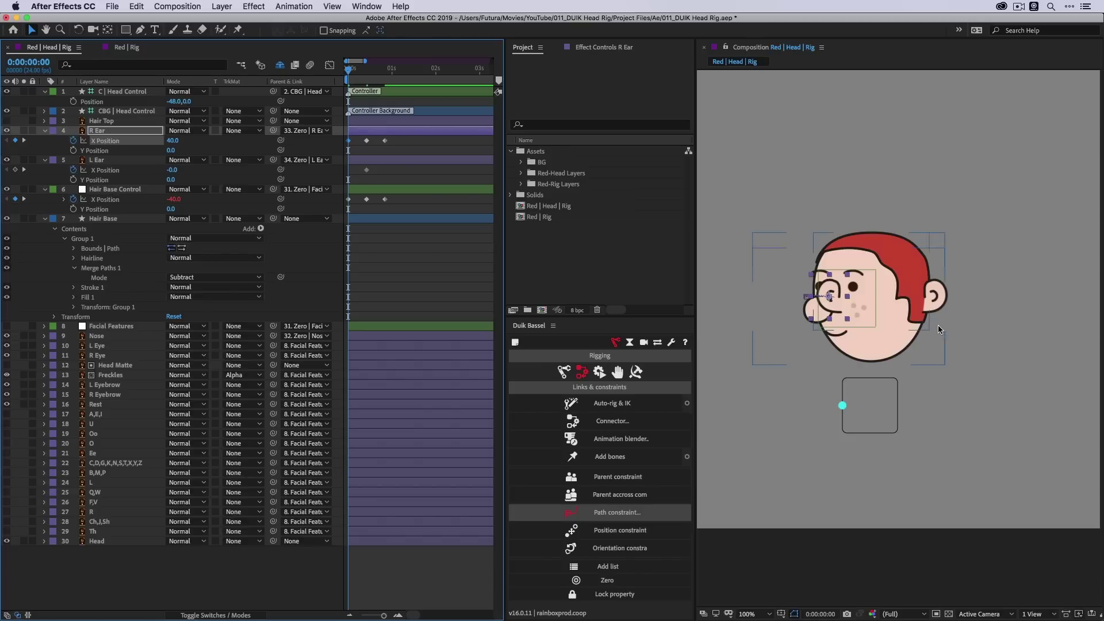
click(953, 343)
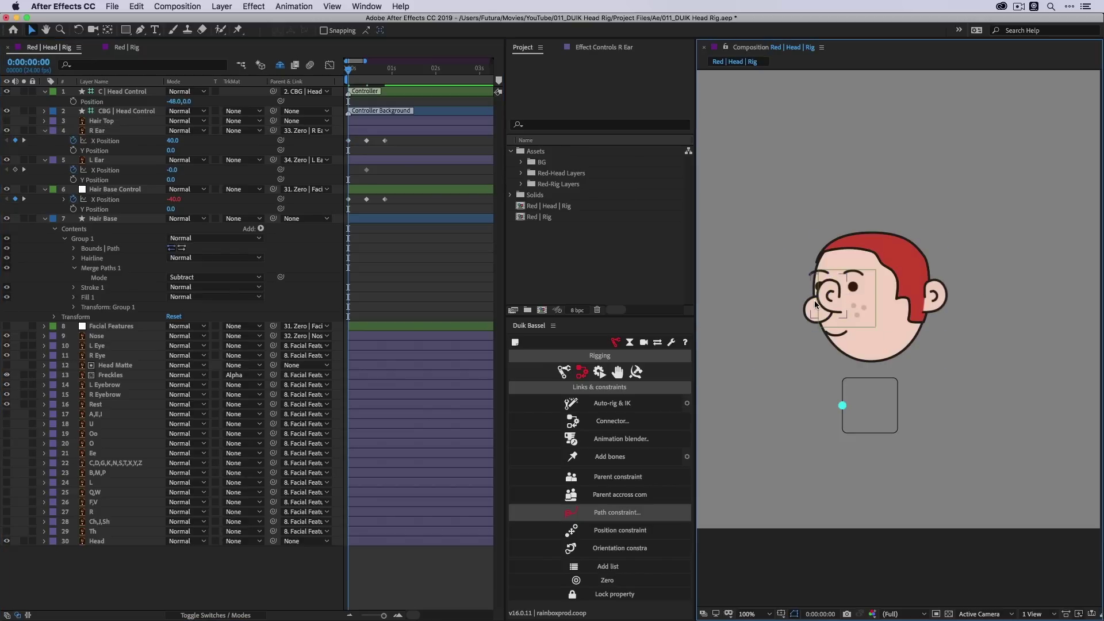
- Reveal R Ear's Opacity and keyframe it at 100% on frame 10
click(367, 141)
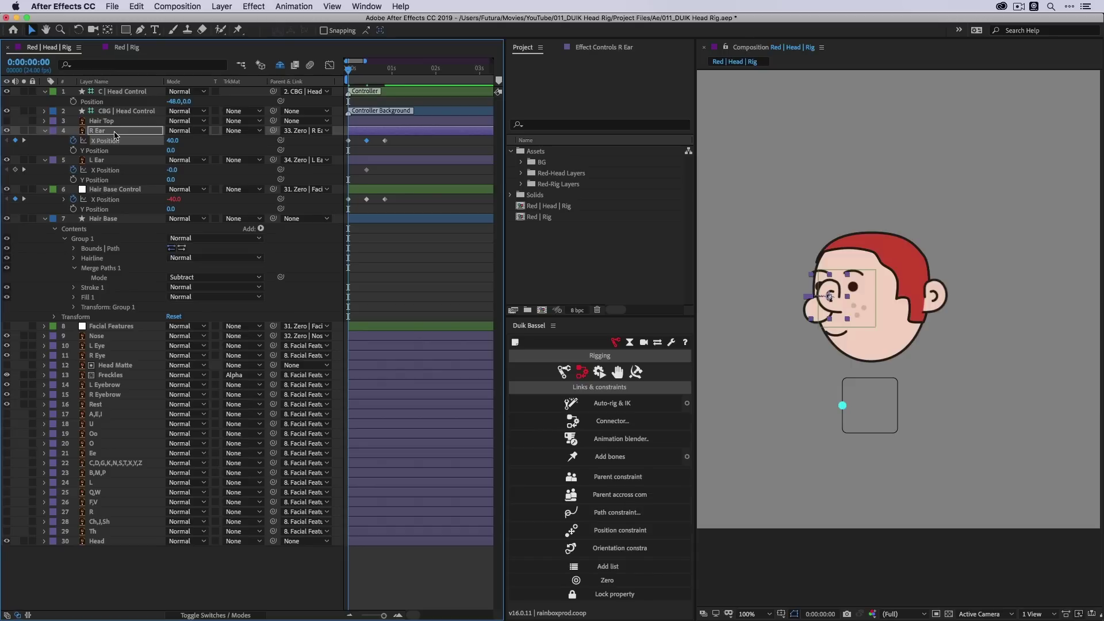
key(shift+t)
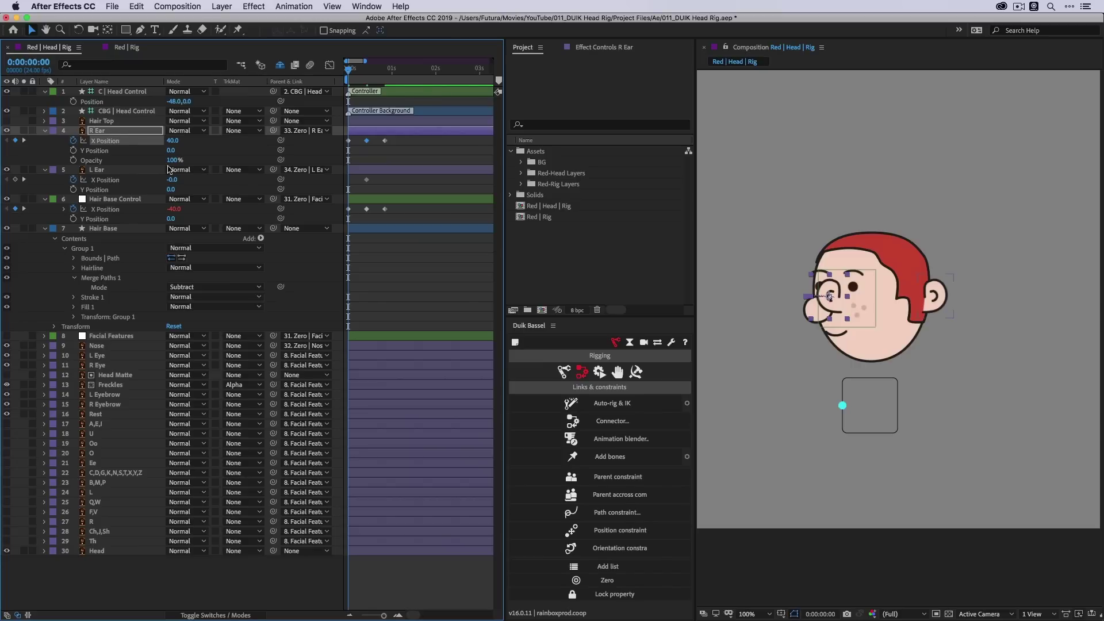
drag(364, 70, 368, 73)
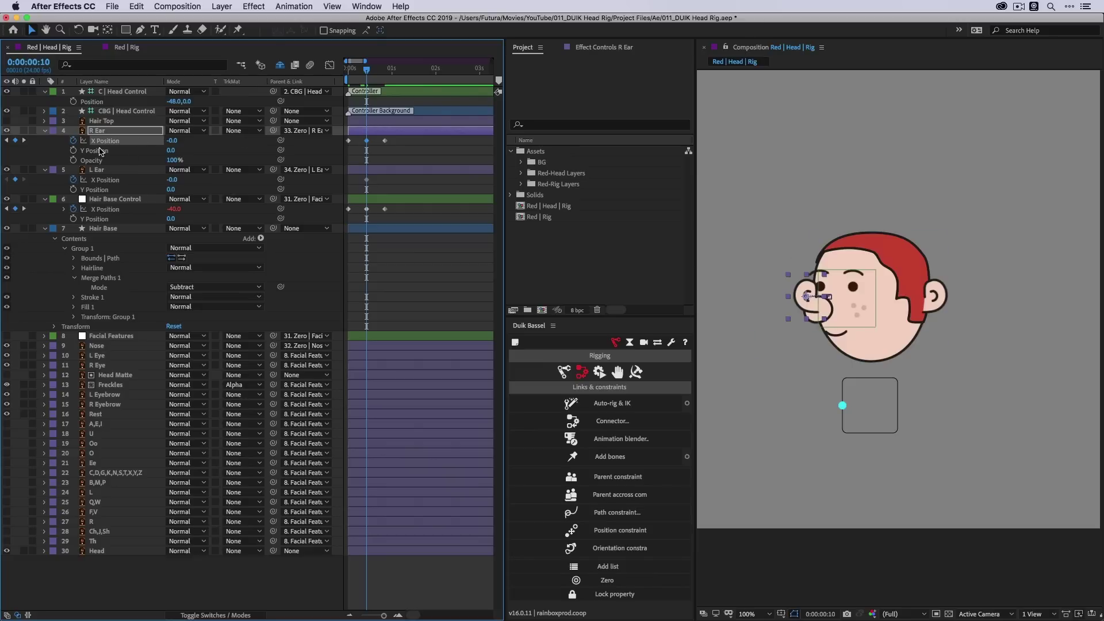
click(73, 160)
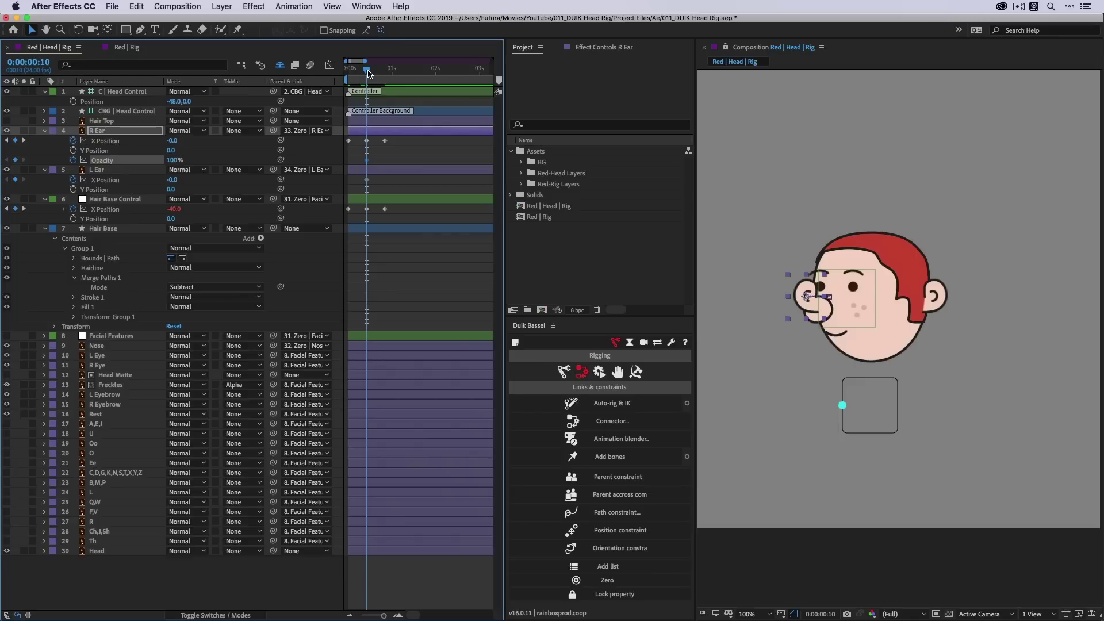
- At frame 20, push the head slider to its positive X edge and add a 100% Opacity keyframe for R Ear
drag(366, 70, 385, 69)
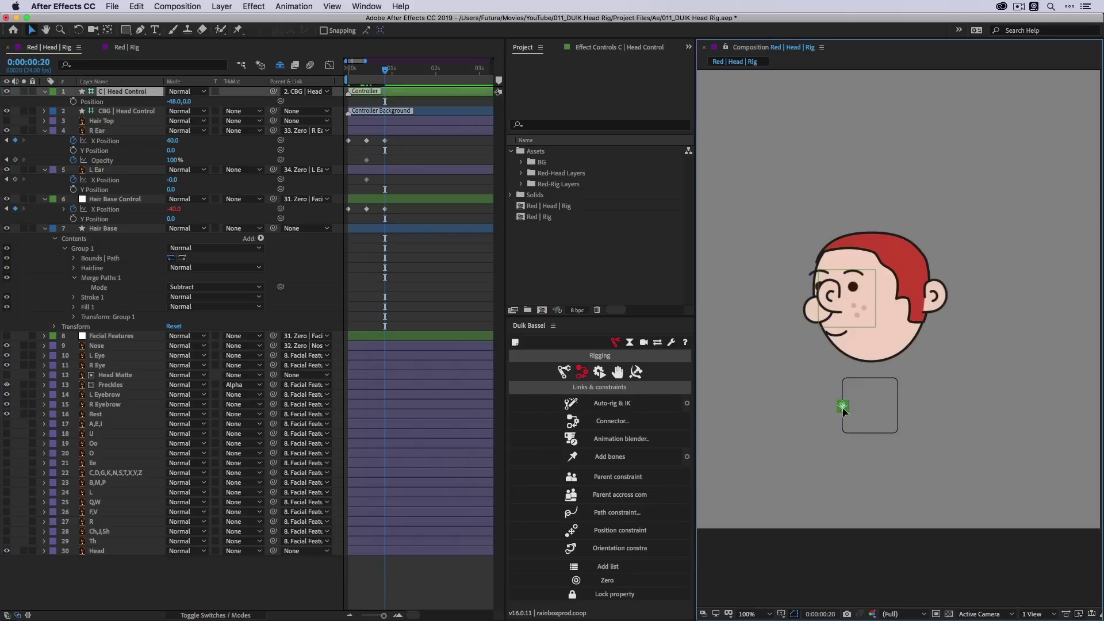
drag(843, 406, 897, 406)
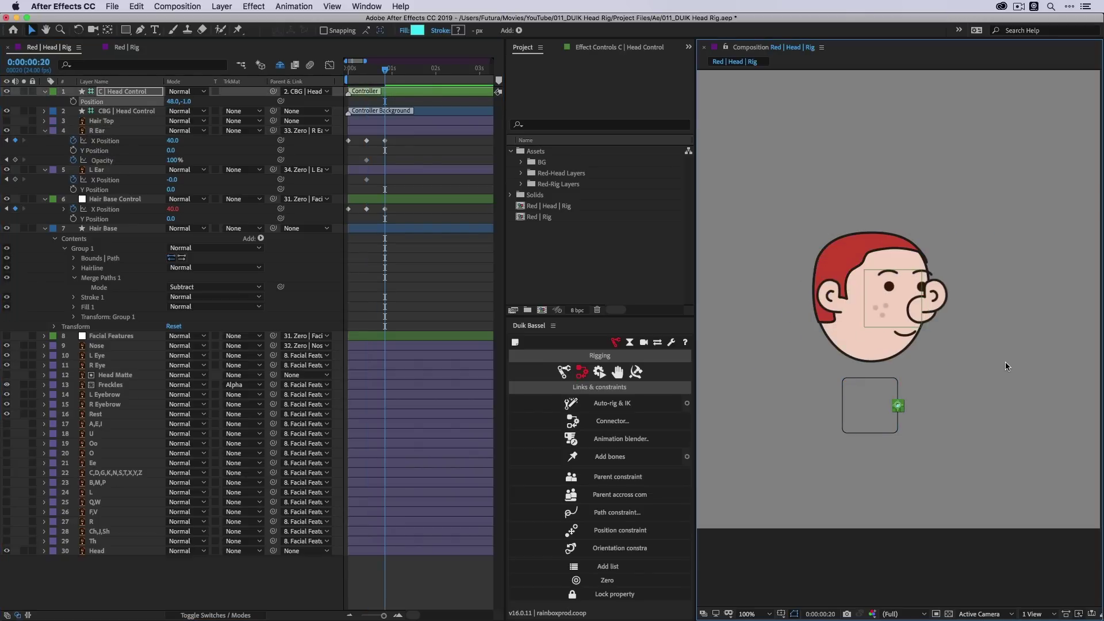
click(14, 161)
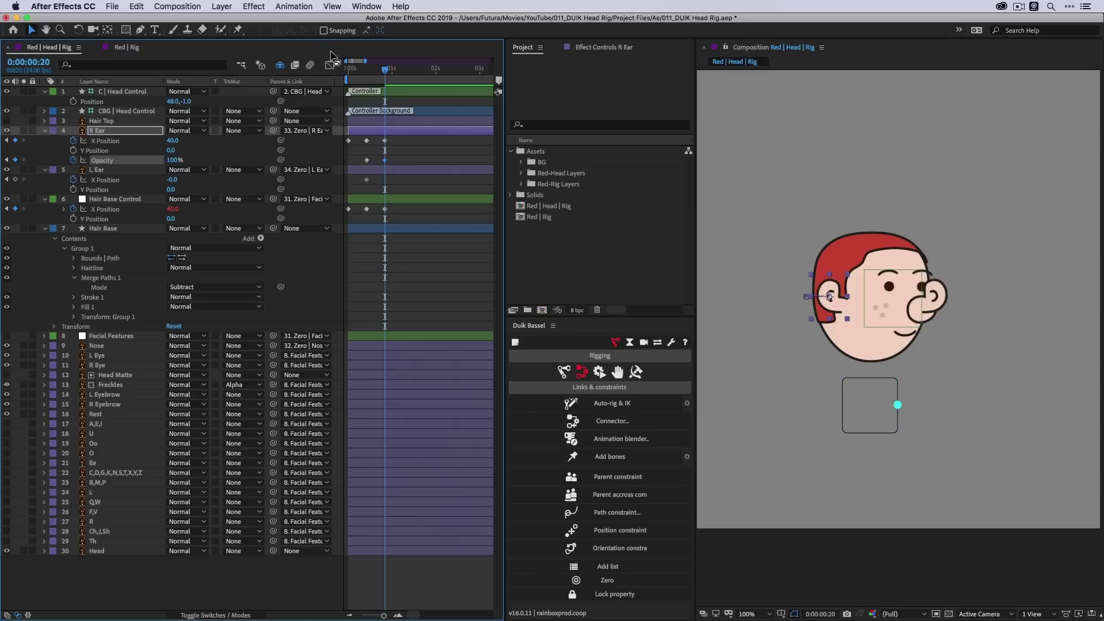
- At frame 0, push the head slider to its negative X edge and set R Ear's Opacity to 0%
key(Home)
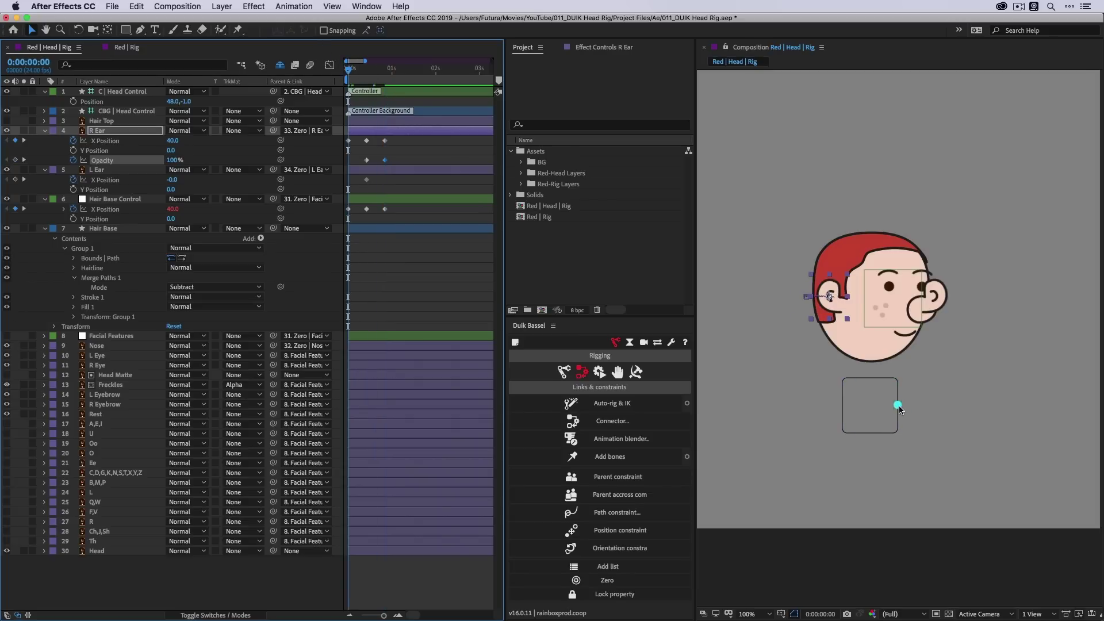
drag(900, 409, 843, 406)
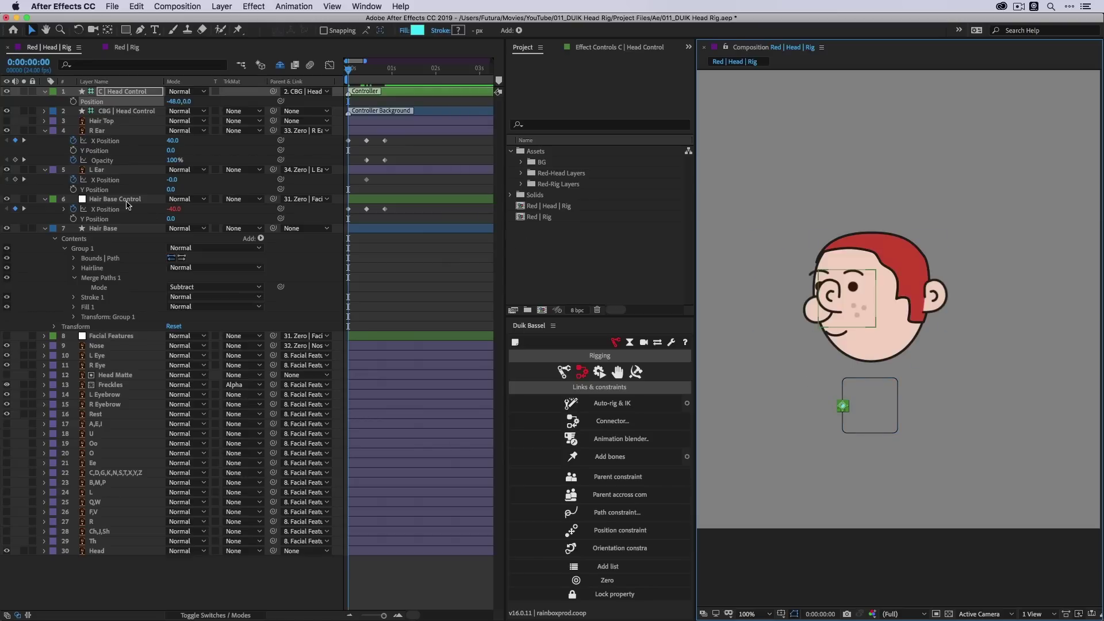
drag(172, 160, 64, 162)
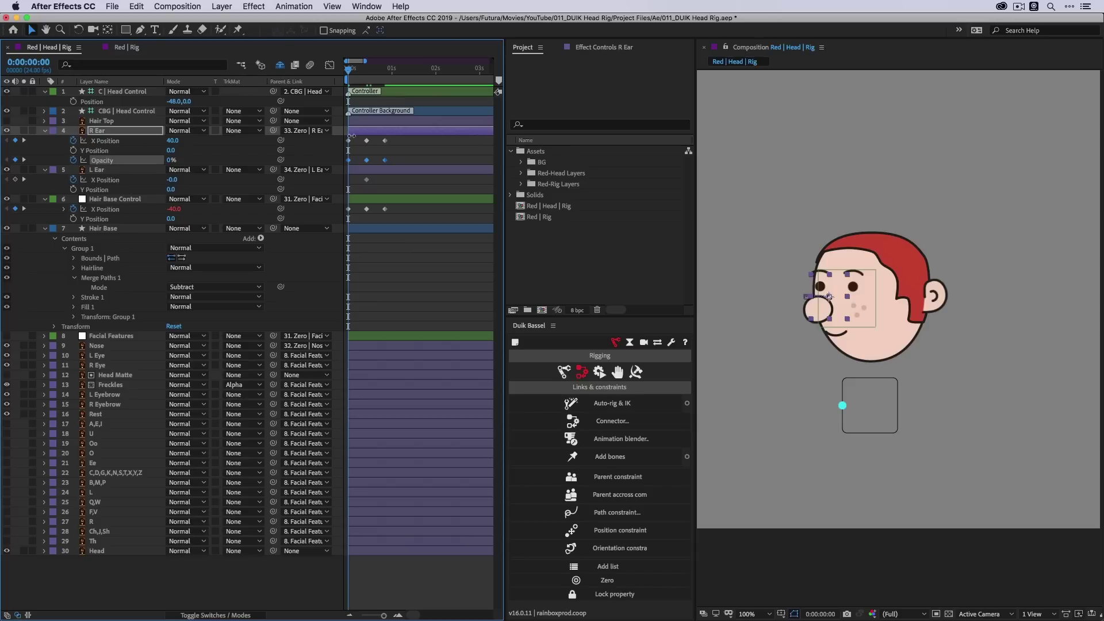
click(843, 406)
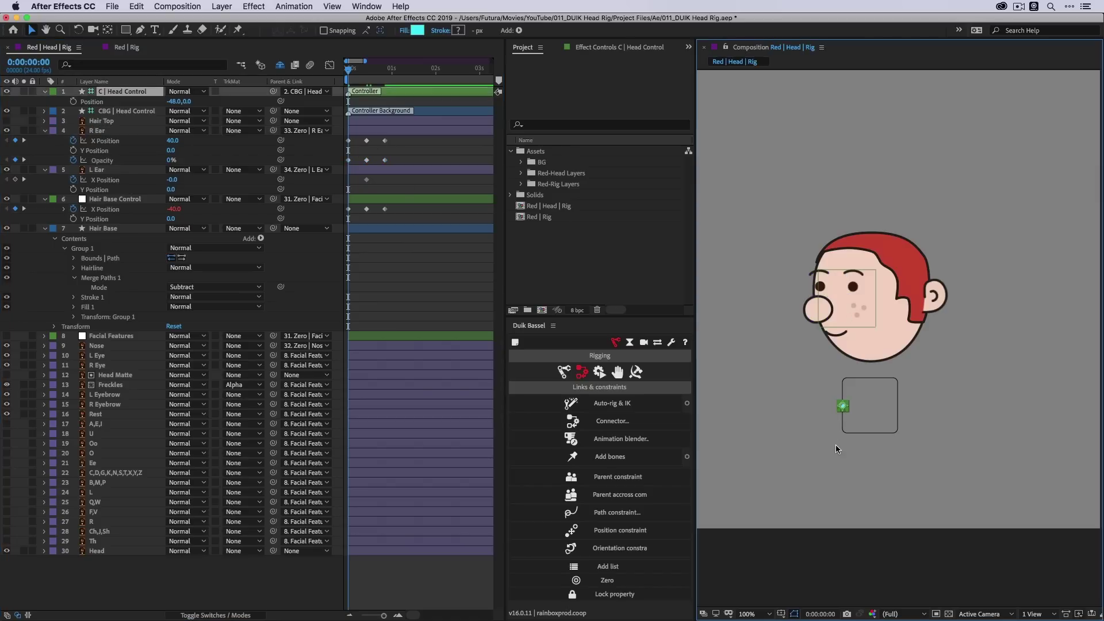
- Connect R Ear's X Position and Opacity to the head 2D slider's X axis with the Duik Connector, and test the slider
click(612, 421)
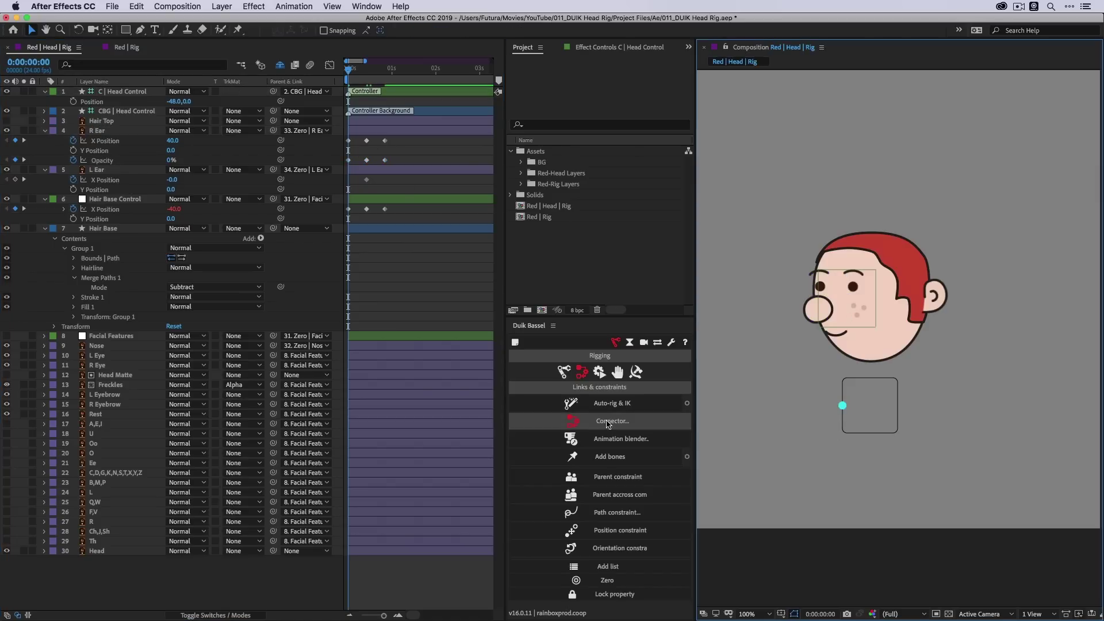
click(844, 406)
click(606, 454)
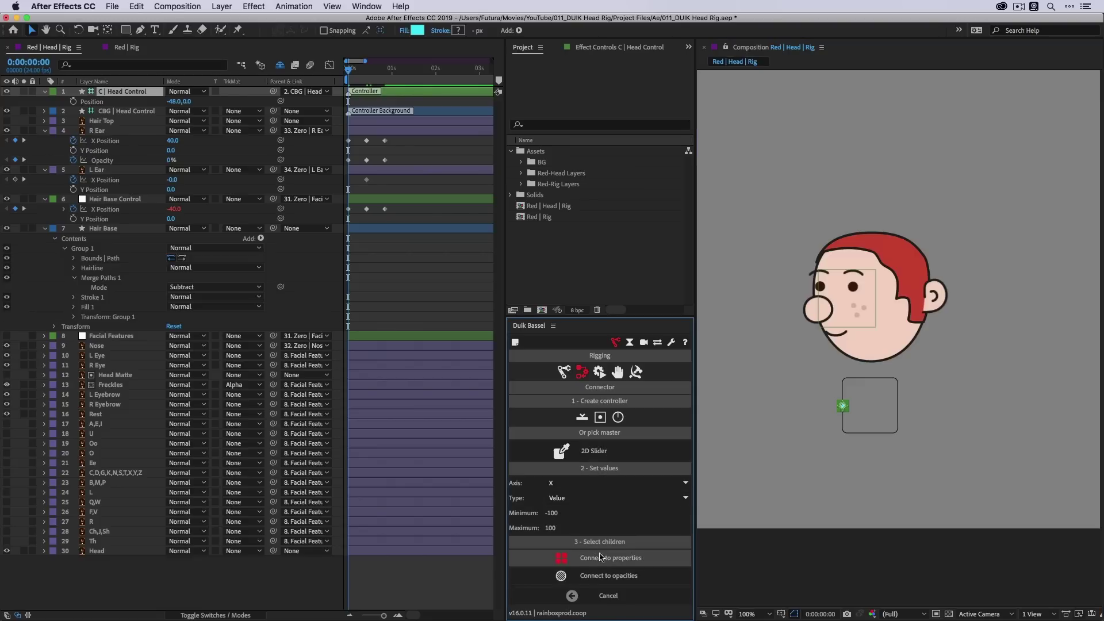
click(103, 142)
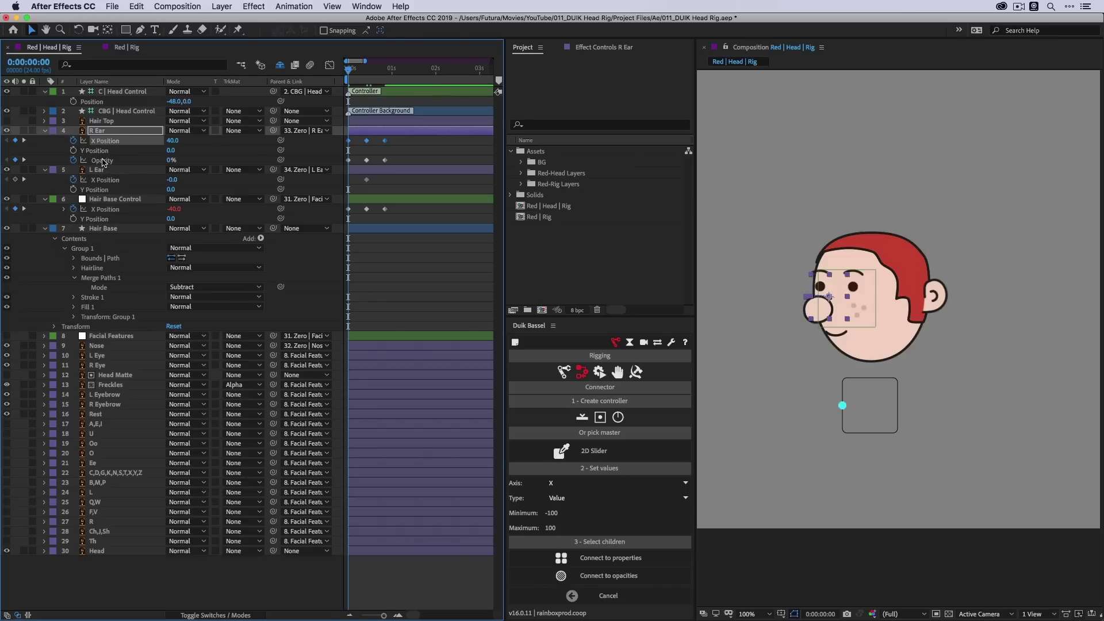
super+click(102, 161)
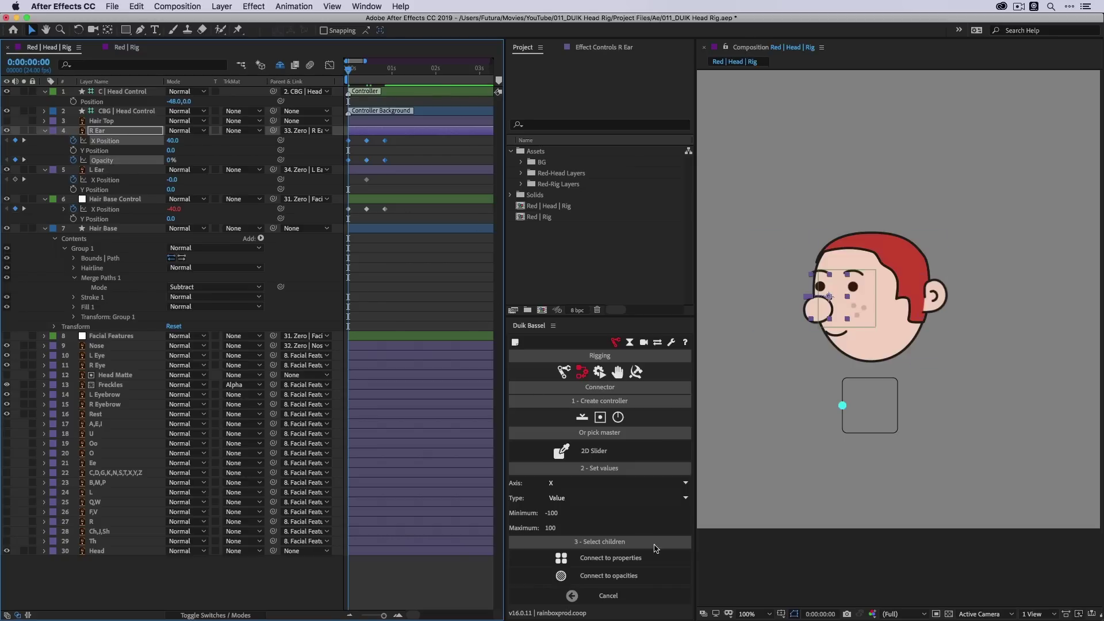
click(623, 561)
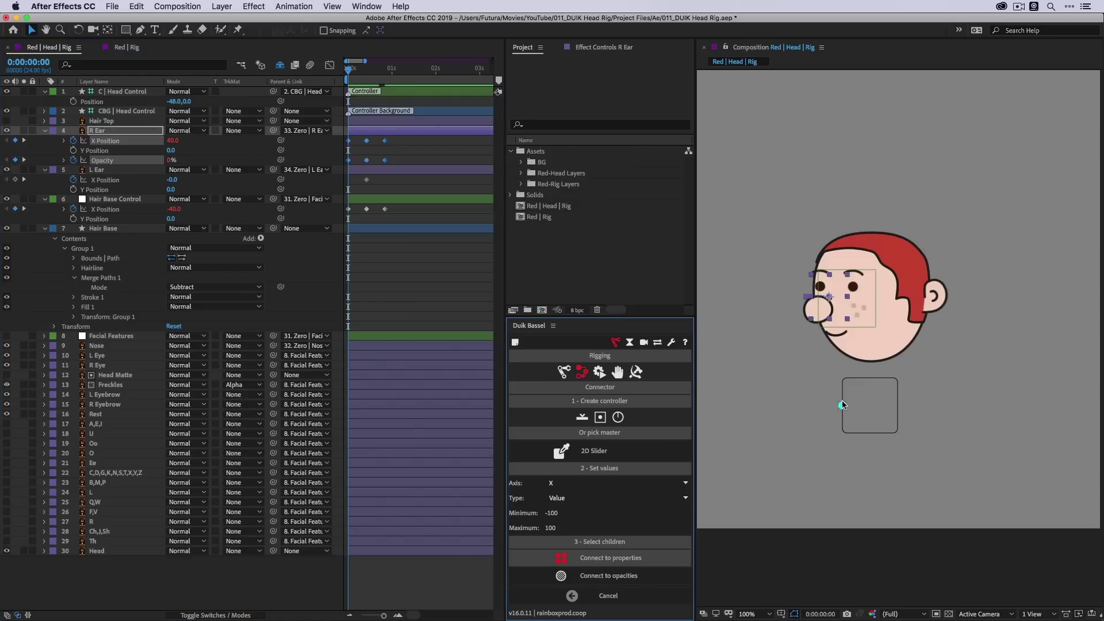
drag(841, 405, 876, 411)
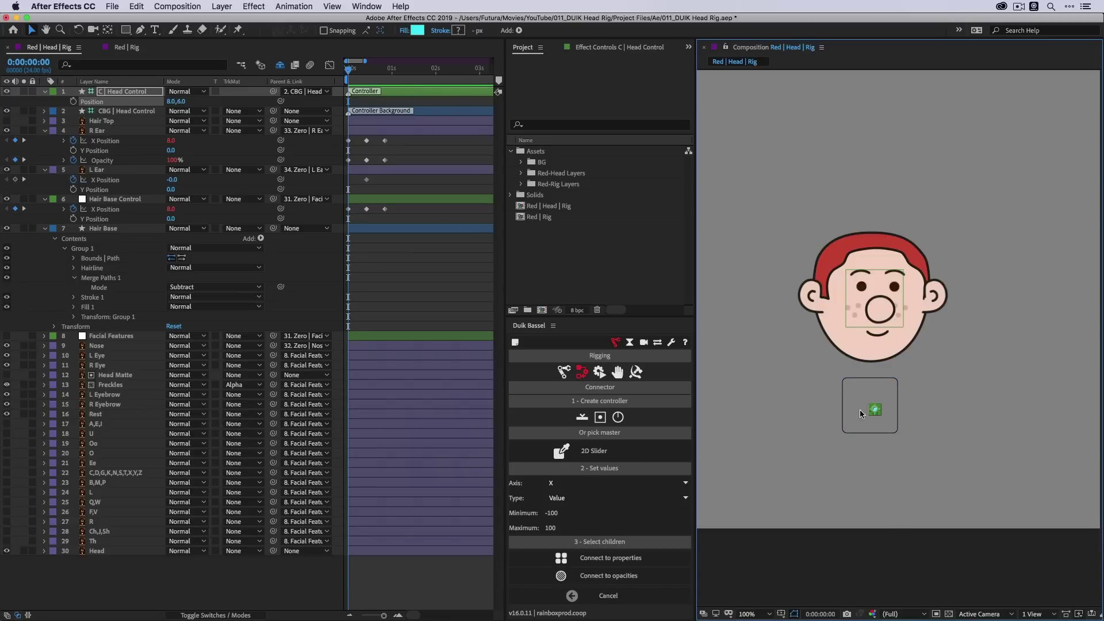
drag(875, 412, 860, 405)
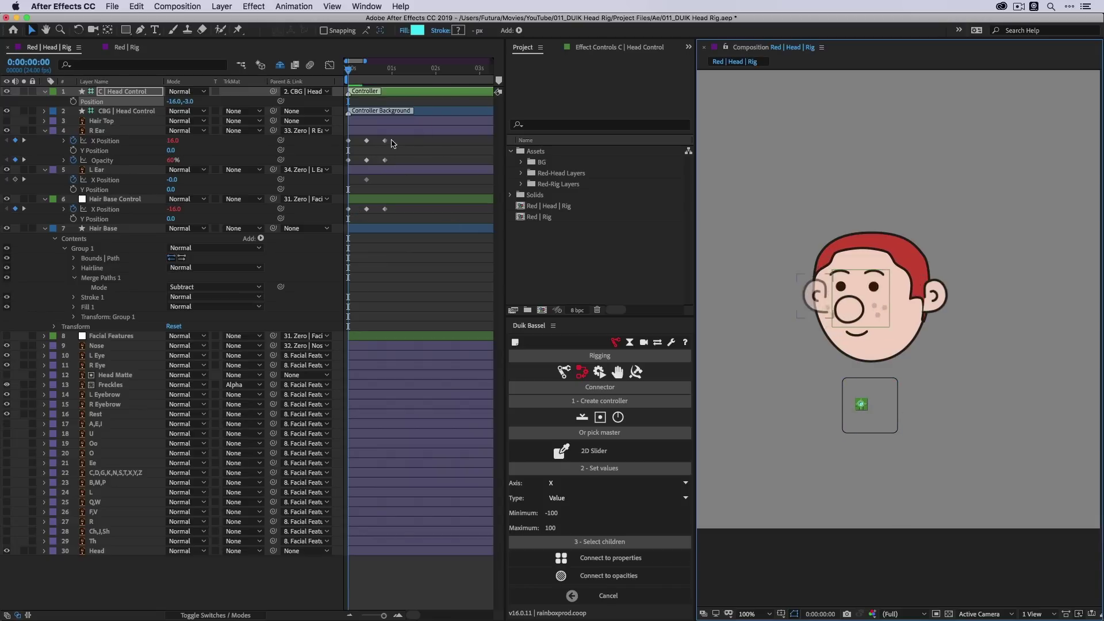
- Convert all of R Ear's Opacity keyframes to hold keyframes and test by moving the head slider near its centre
drag(403, 163, 345, 167)
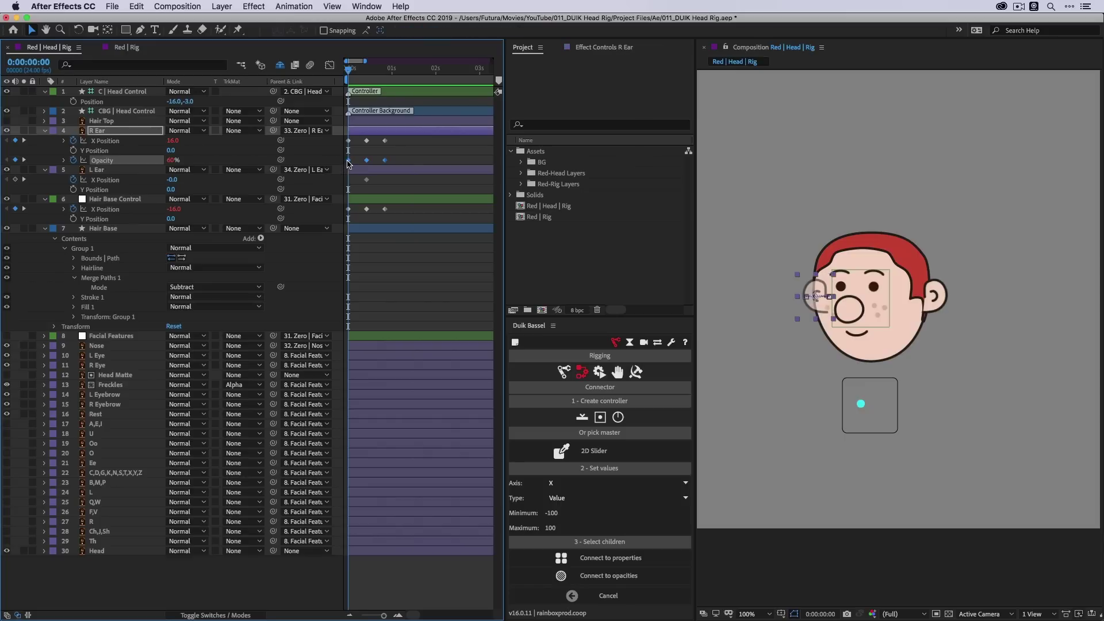
right_click(349, 164)
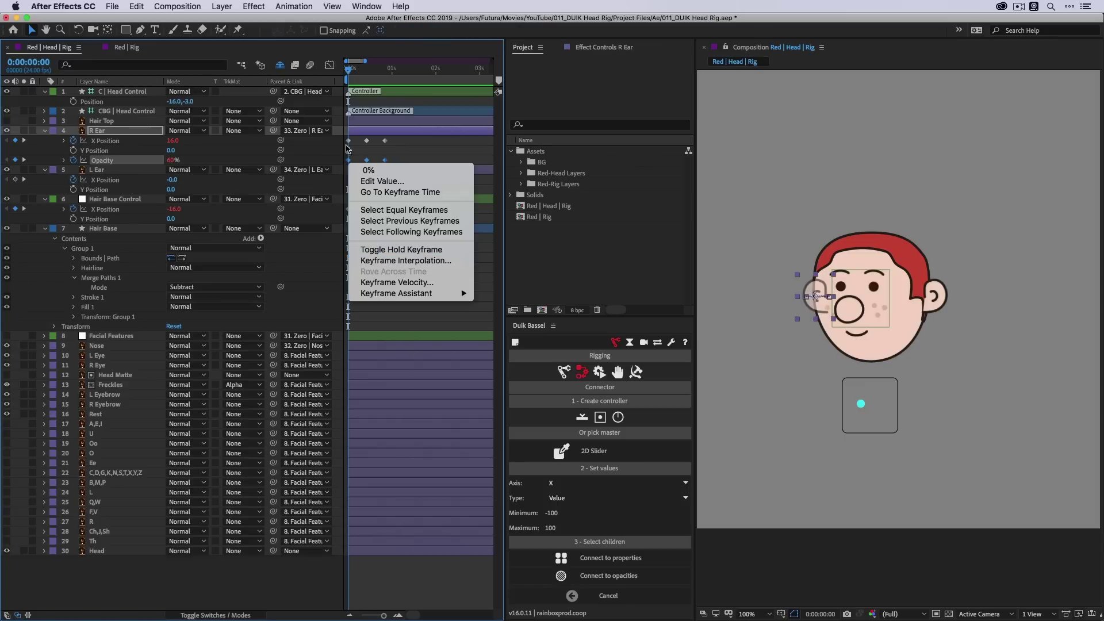
click(384, 249)
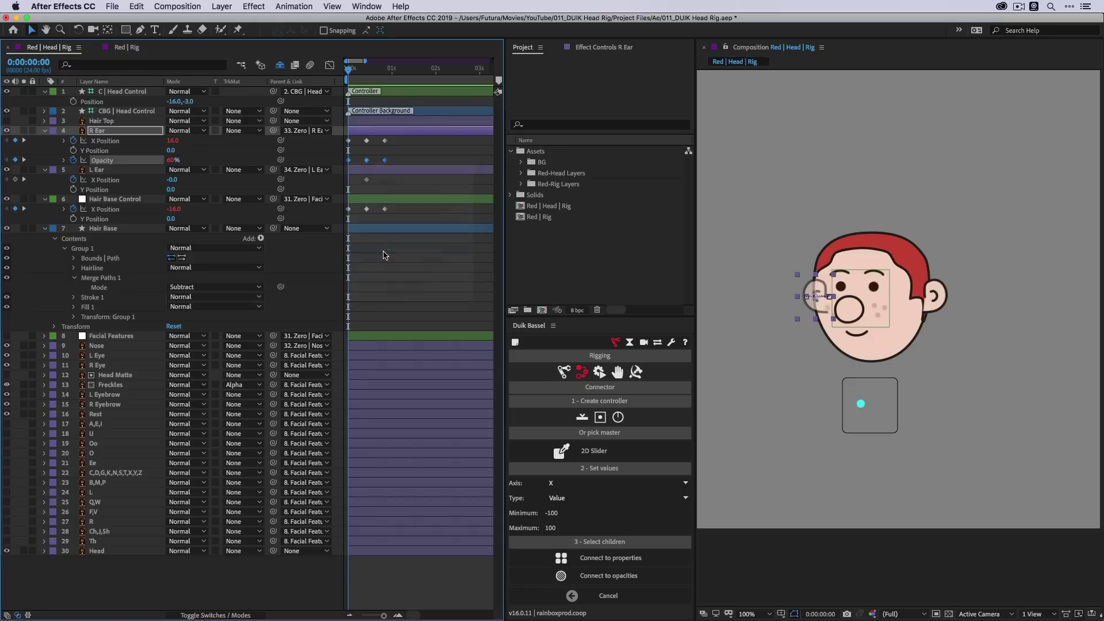
mouse_move(862, 403)
mouse_down()
mouse_move(886, 409)
mouse_move(852, 407)
mouse_move(886, 407)
mouse_move(869, 408)
mouse_up()
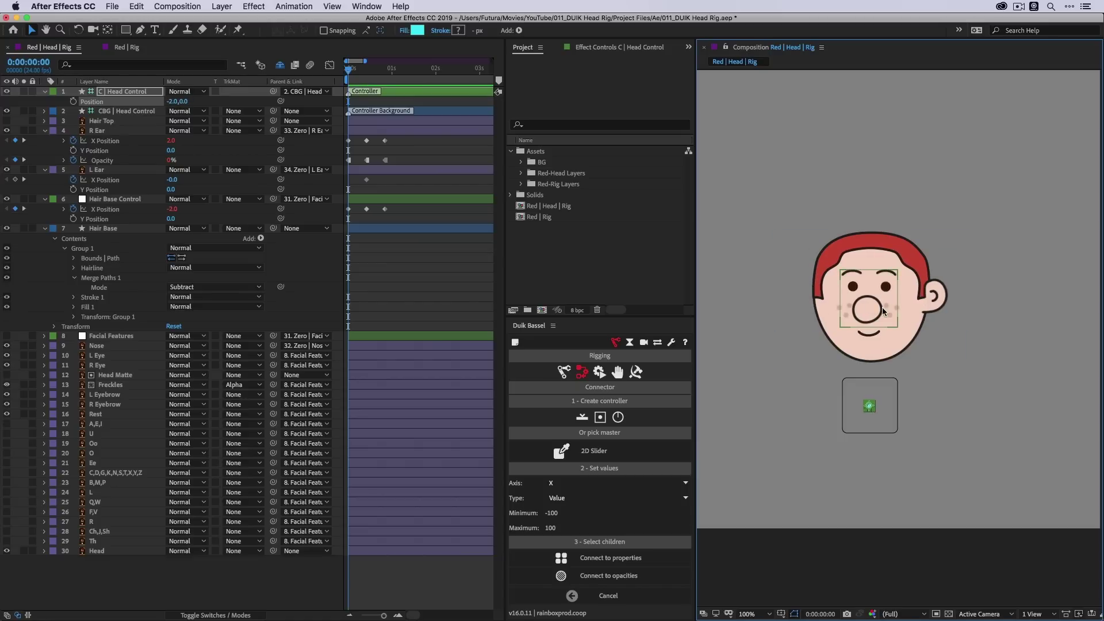
- Duplicate the R Ear layer and rename the copy R Ear Back
click(104, 129)
key(ctrl+d)
key(Return)
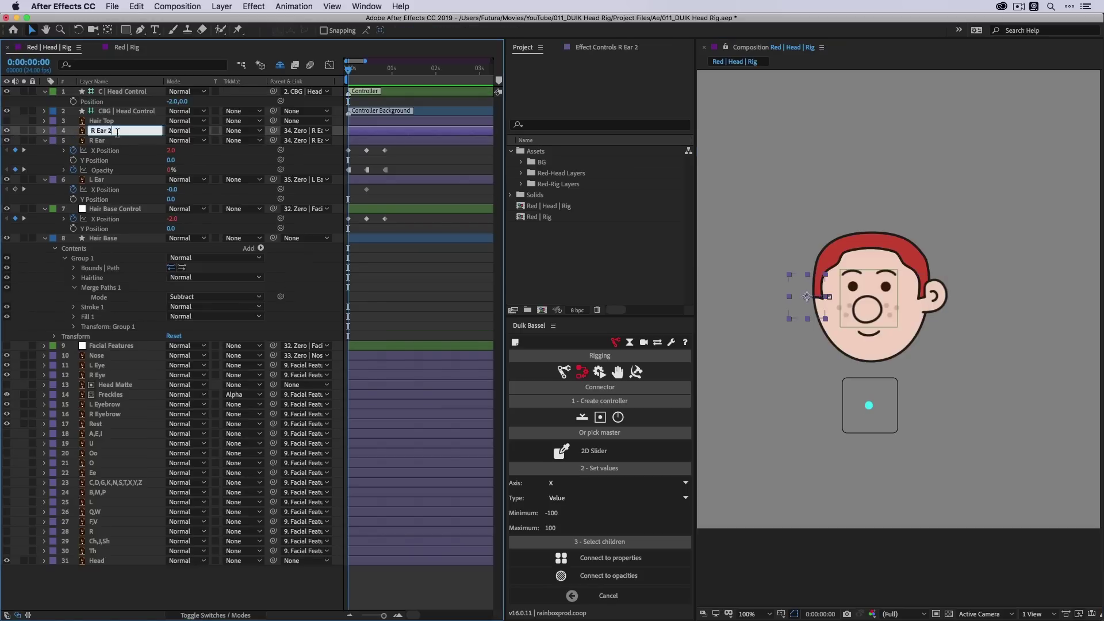
key(Return)
key(F2)
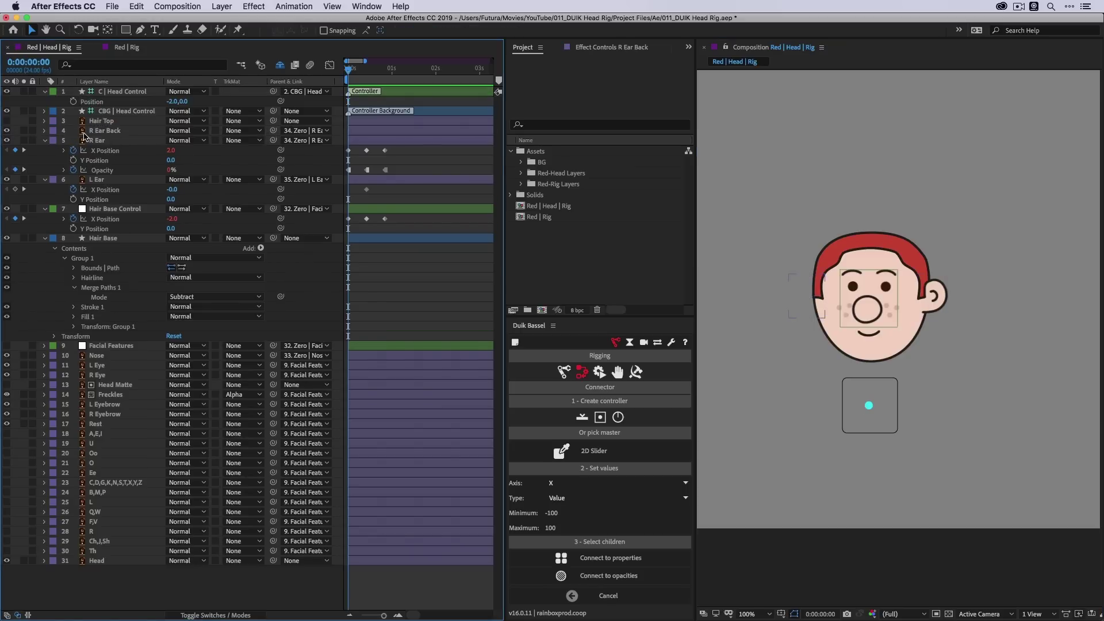
- Reveal R Ear Back's keyframed properties and remove the expression from its X Position
click(101, 133)
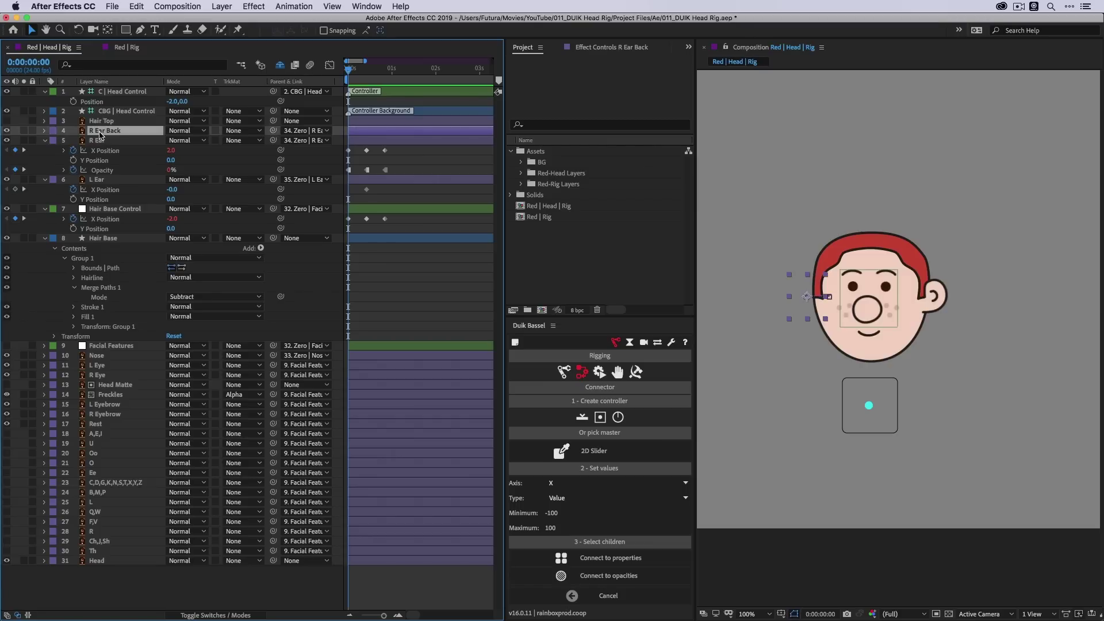
key(u)
click(106, 142)
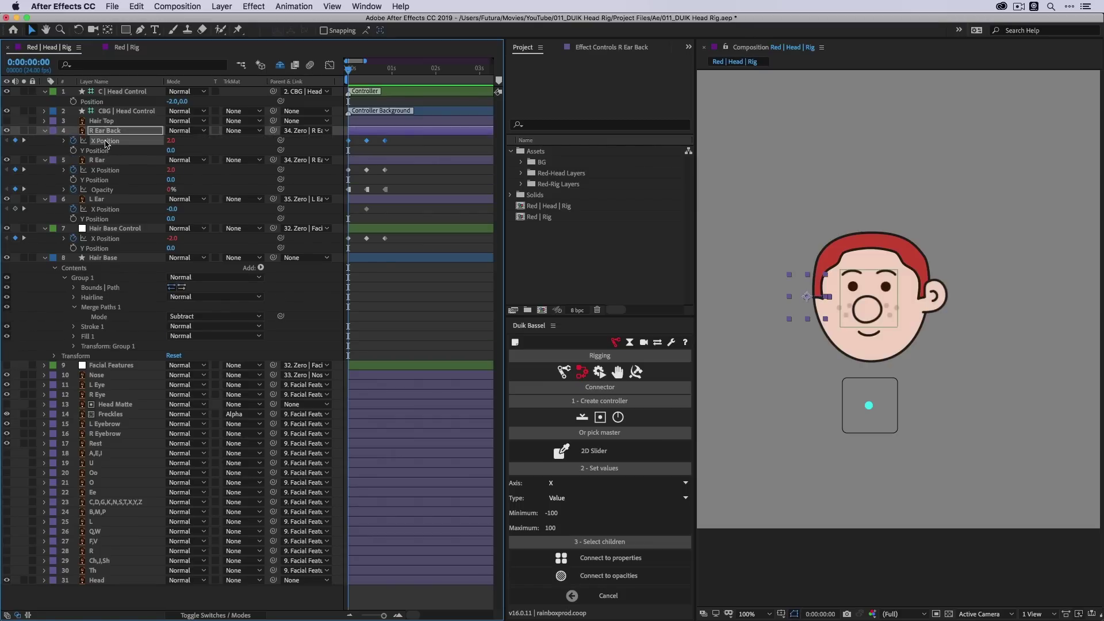
key(alt+shift+=)
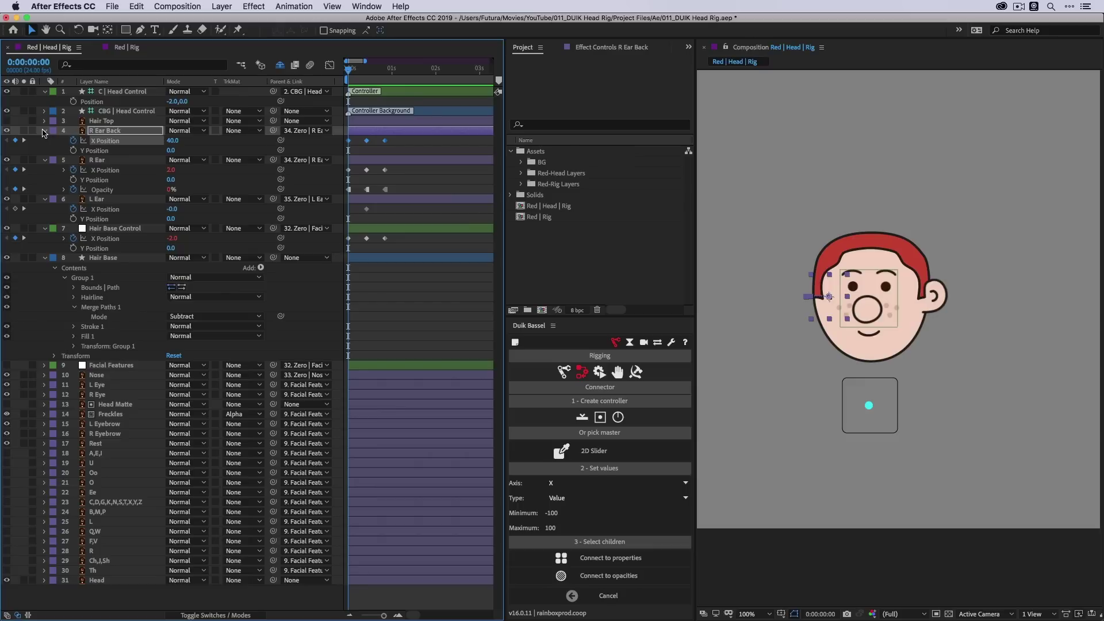
- Go to frame 10 and set the head slider's X position to 0
drag(350, 70, 367, 70)
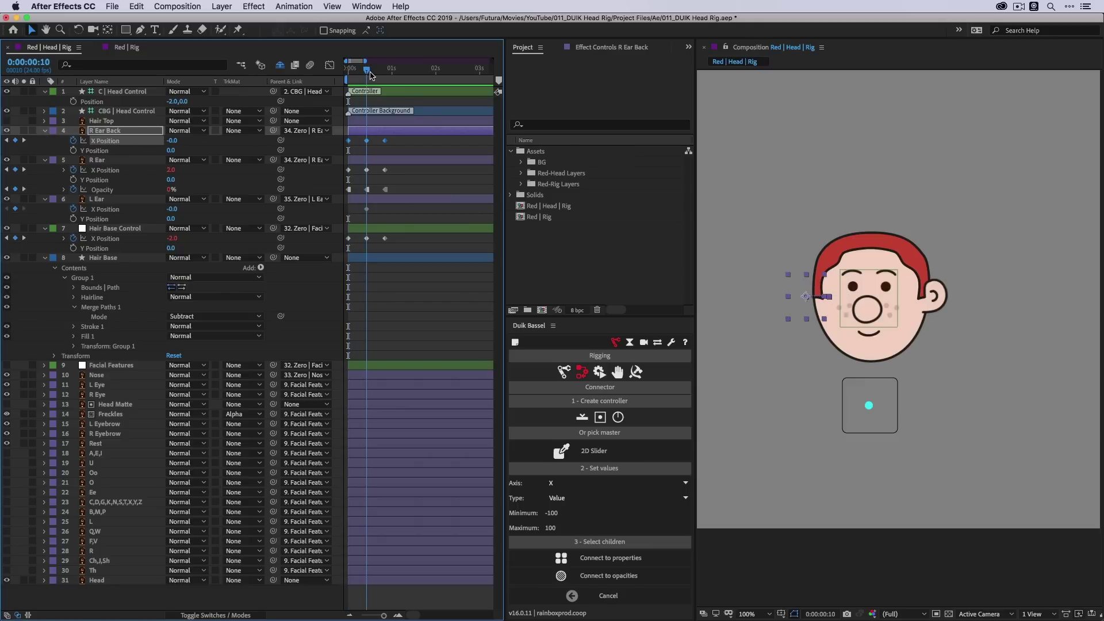
click(406, 143)
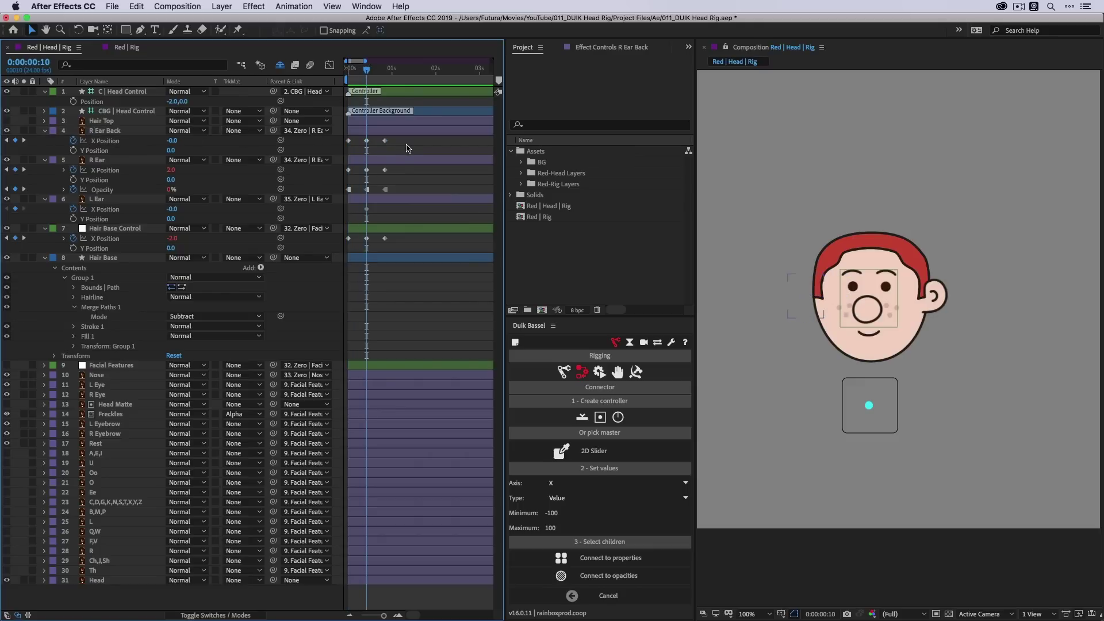
click(398, 162)
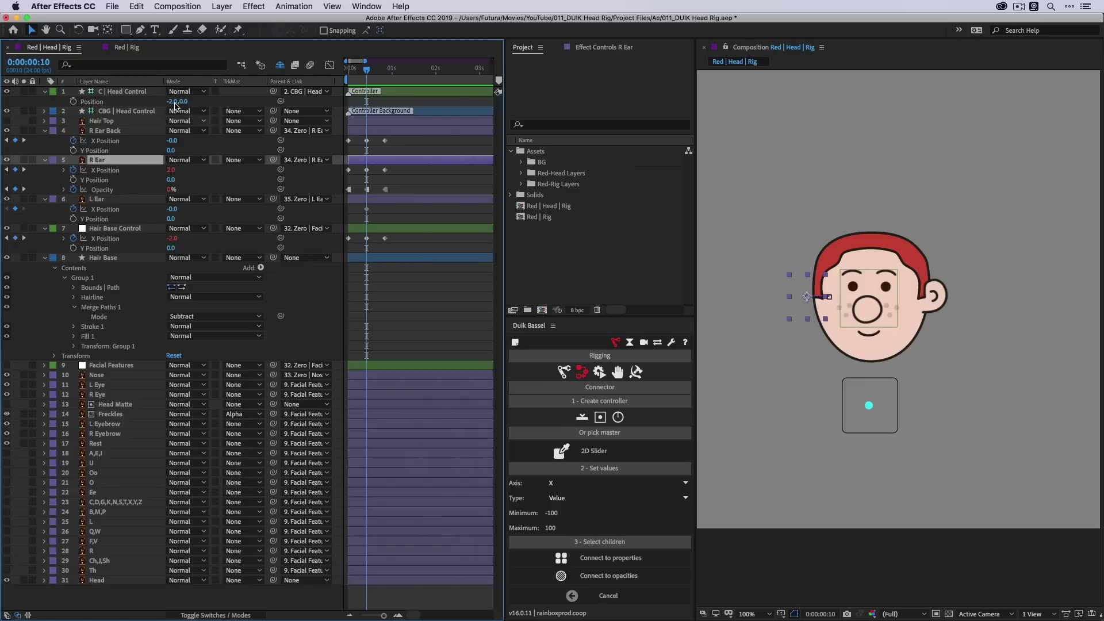
click(171, 101)
text(0)
key(Return)
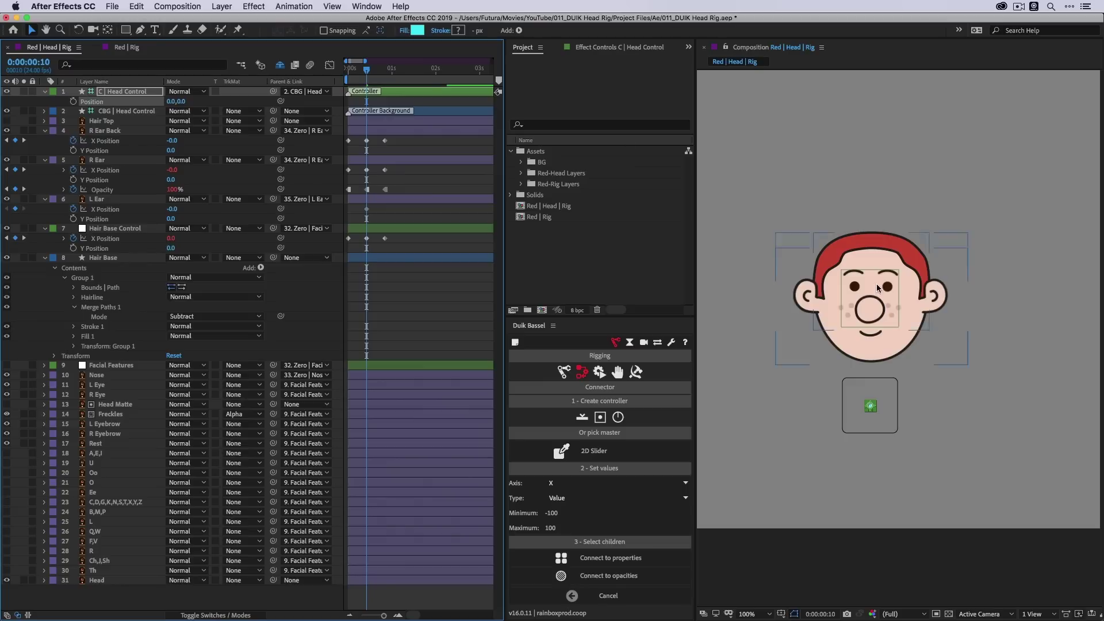
- Remove all X Position keyframes from R Ear Back and parent the layer to R Ear
click(401, 131)
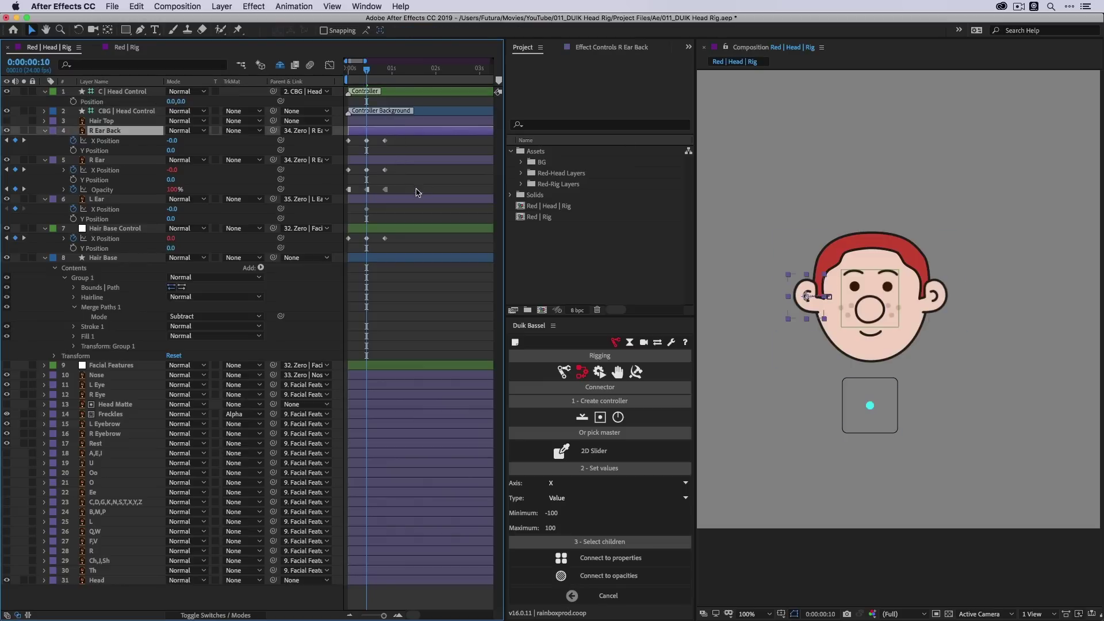
click(414, 162)
click(409, 133)
click(73, 142)
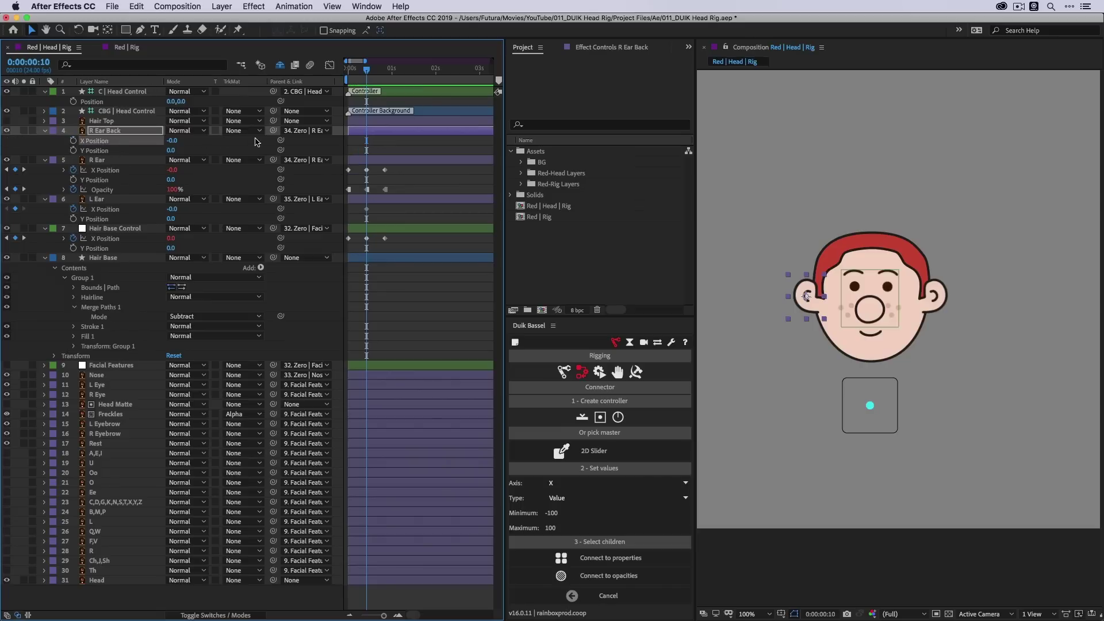
drag(273, 132, 127, 162)
click(125, 158)
- Reveal R Ear Back's keyframed Opacity and move the layer below Head in the layer stack
click(371, 137)
click(379, 131)
key(u)
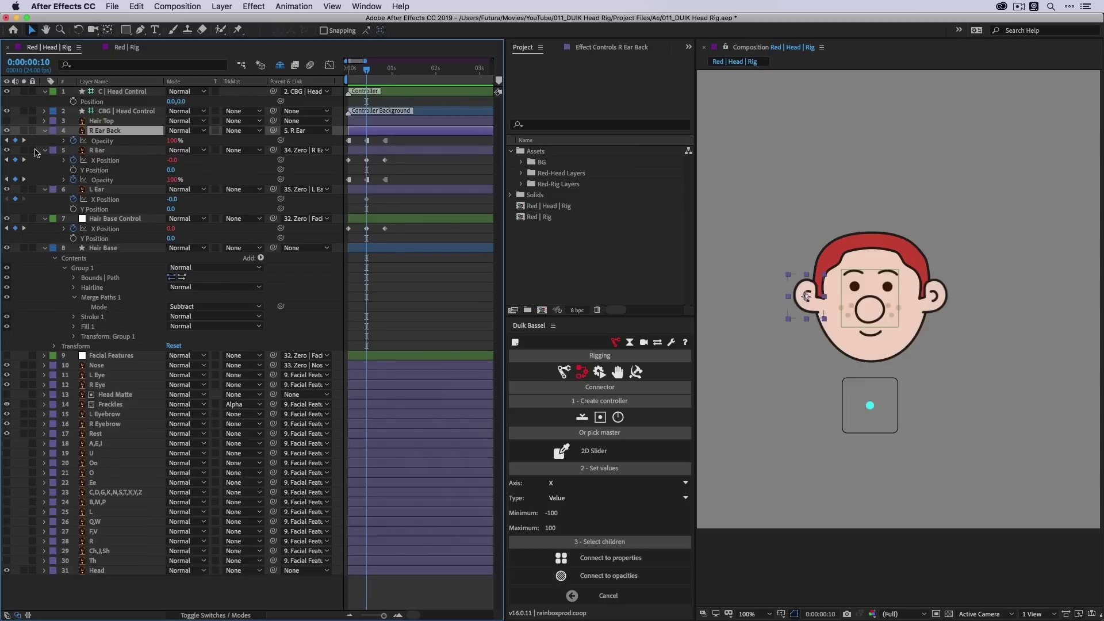
drag(106, 134, 111, 573)
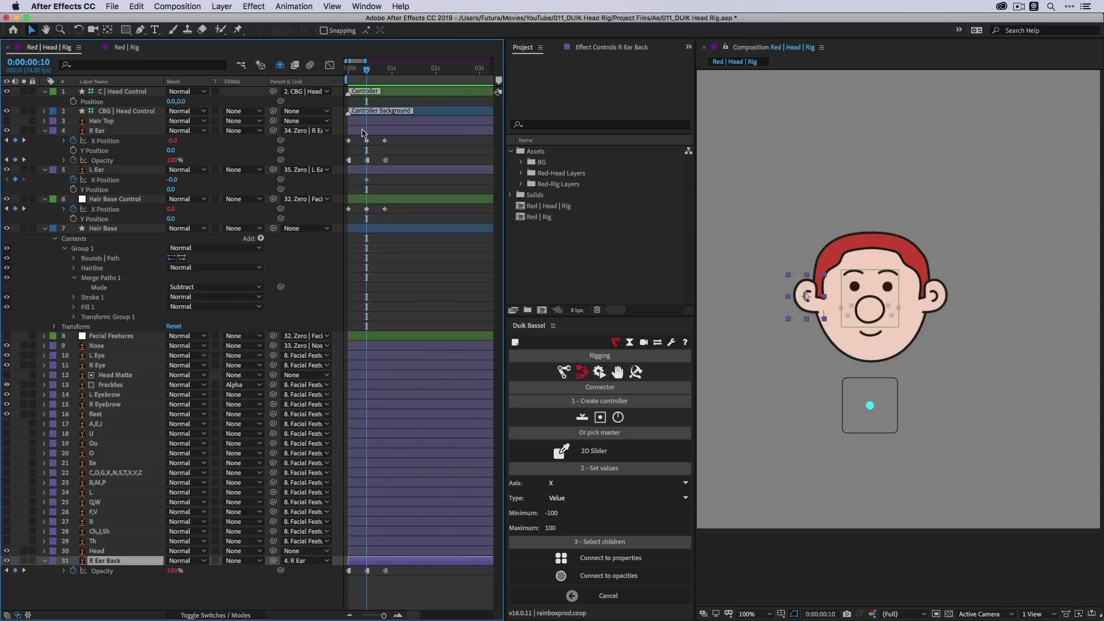
- At frame 0, push the head slider to its negative X edge, set R Ear Back's Opacity to 100%, and test the slider
drag(354, 77, 348, 69)
drag(870, 409, 842, 406)
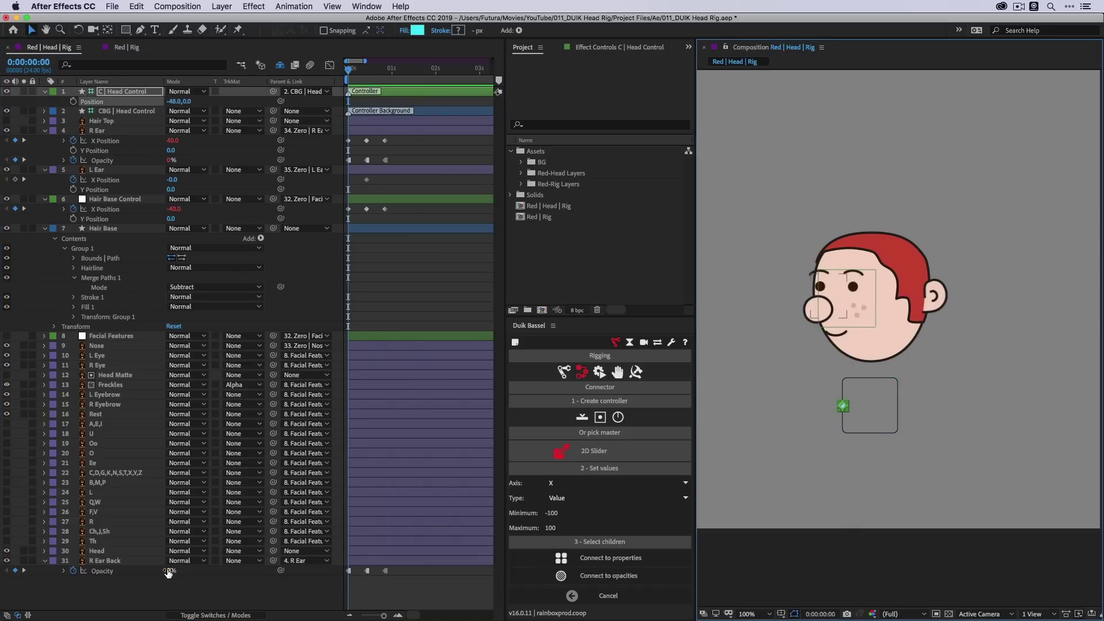
click(168, 572)
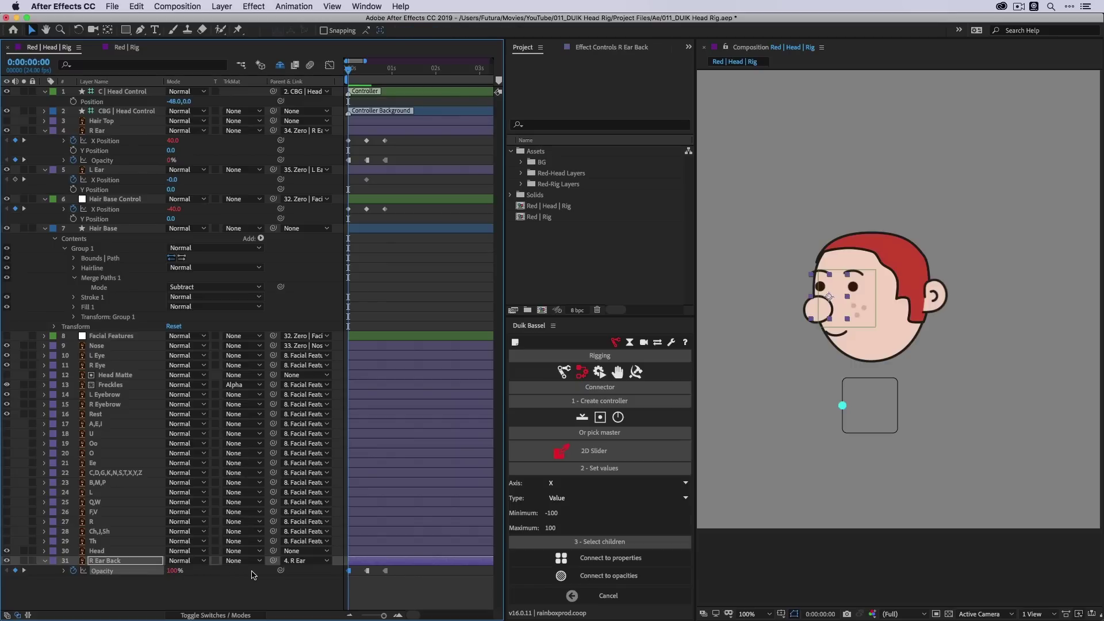
drag(845, 408, 861, 408)
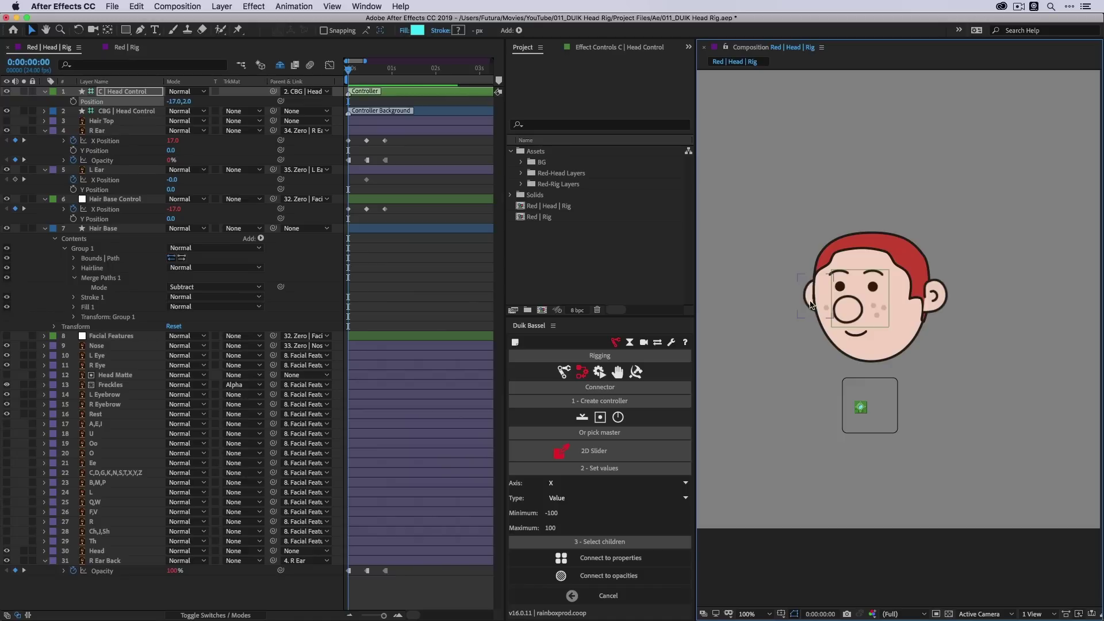
drag(862, 410, 873, 410)
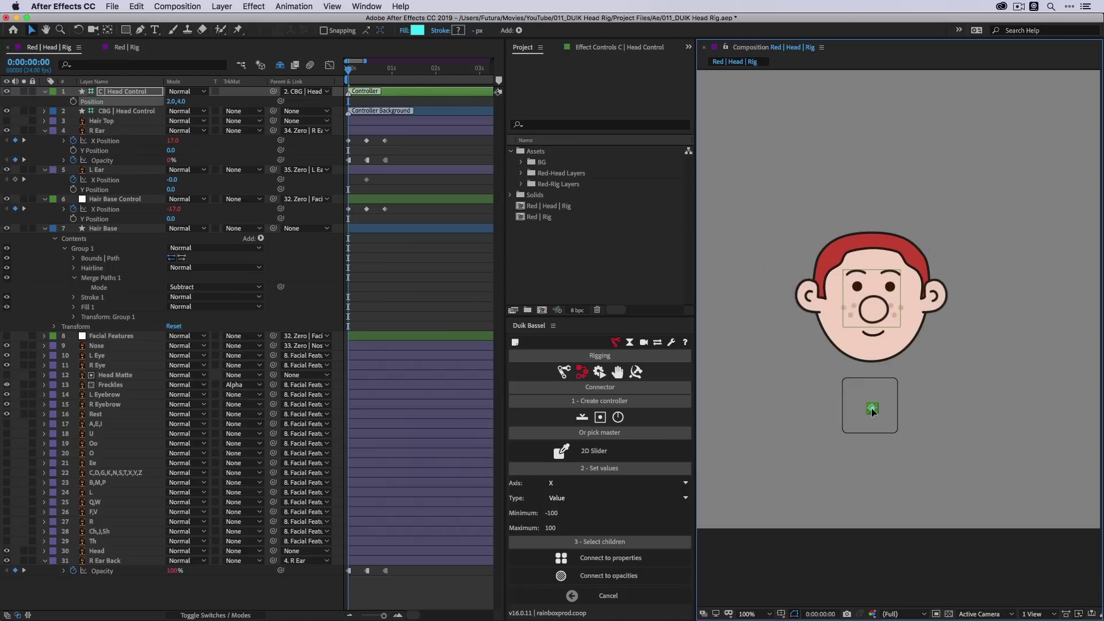
- Set R Ear Back's Opacity keyframe at frame 10 to 0% and test the slider around its centre
click(362, 562)
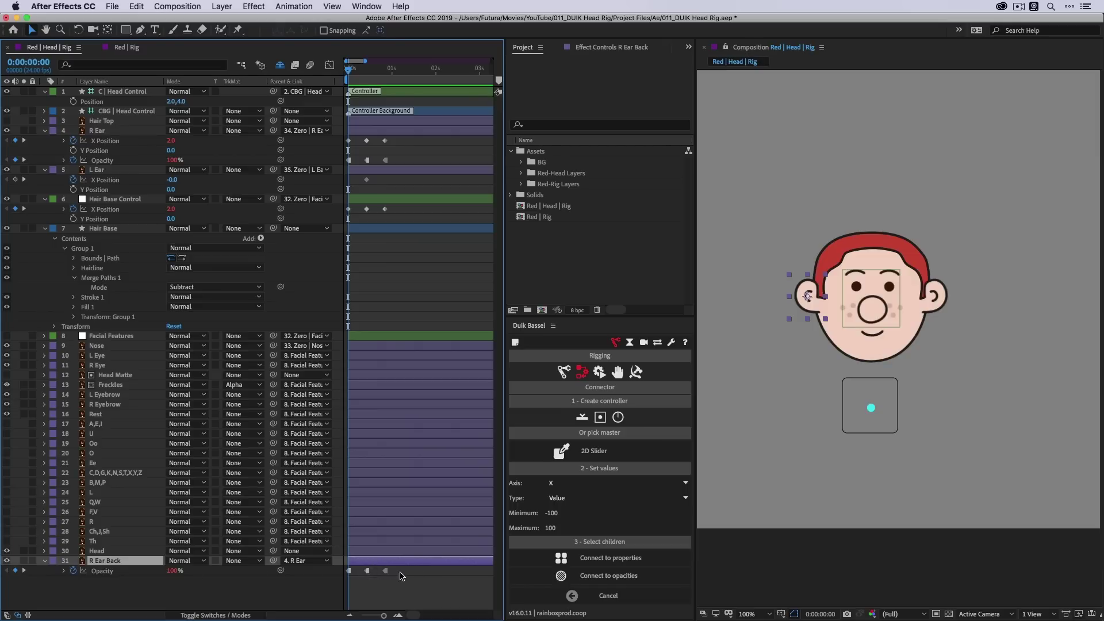
double_click(368, 571)
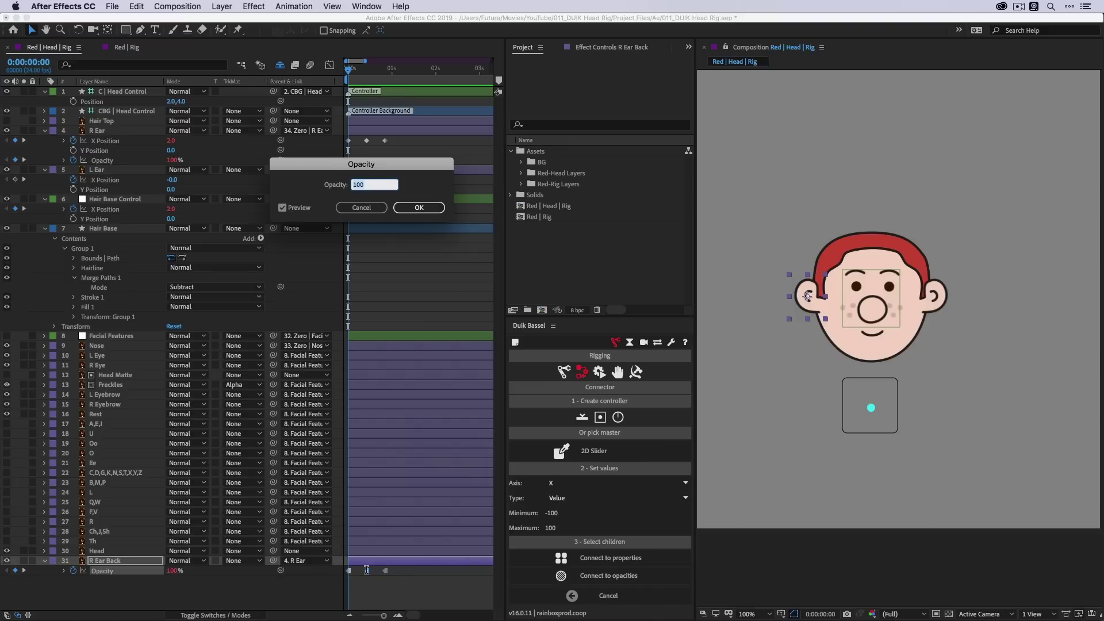
key(Return)
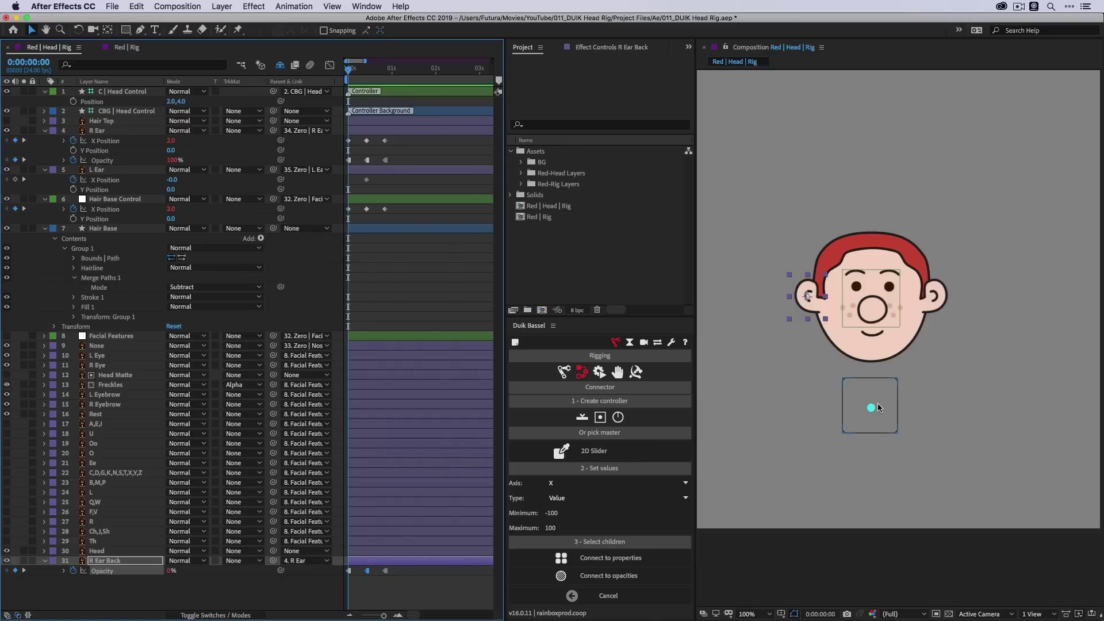
mouse_move(878, 407)
mouse_down()
mouse_move(862, 404)
mouse_move(874, 408)
mouse_up()
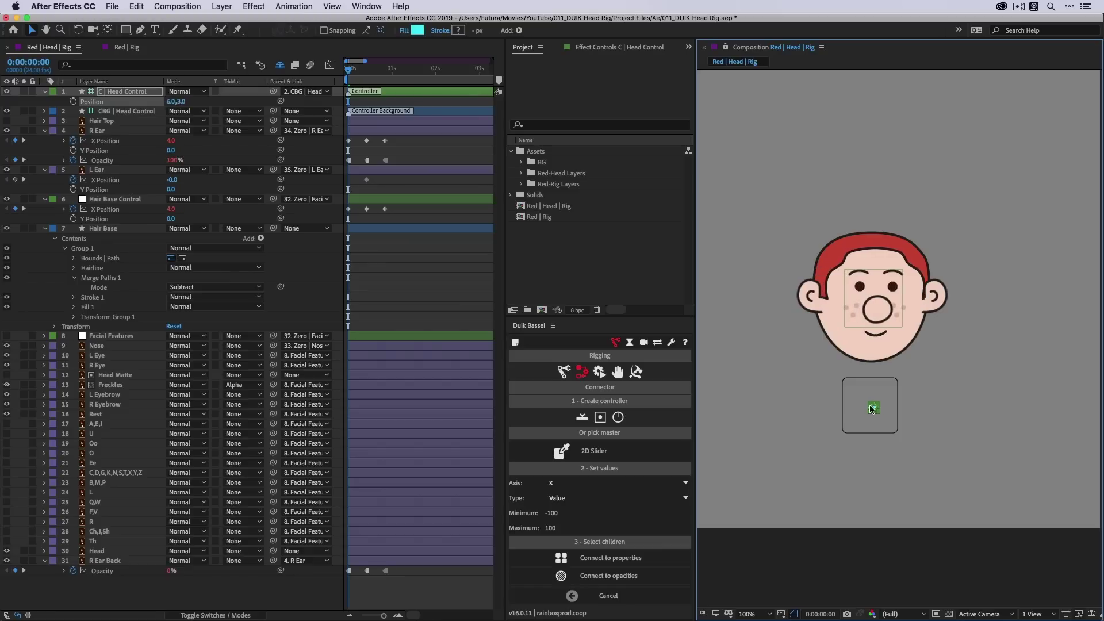
- Set R Ear Back's Opacity keyframe at frame 20 to 0% and test the slider towards its positive X edge
double_click(386, 571)
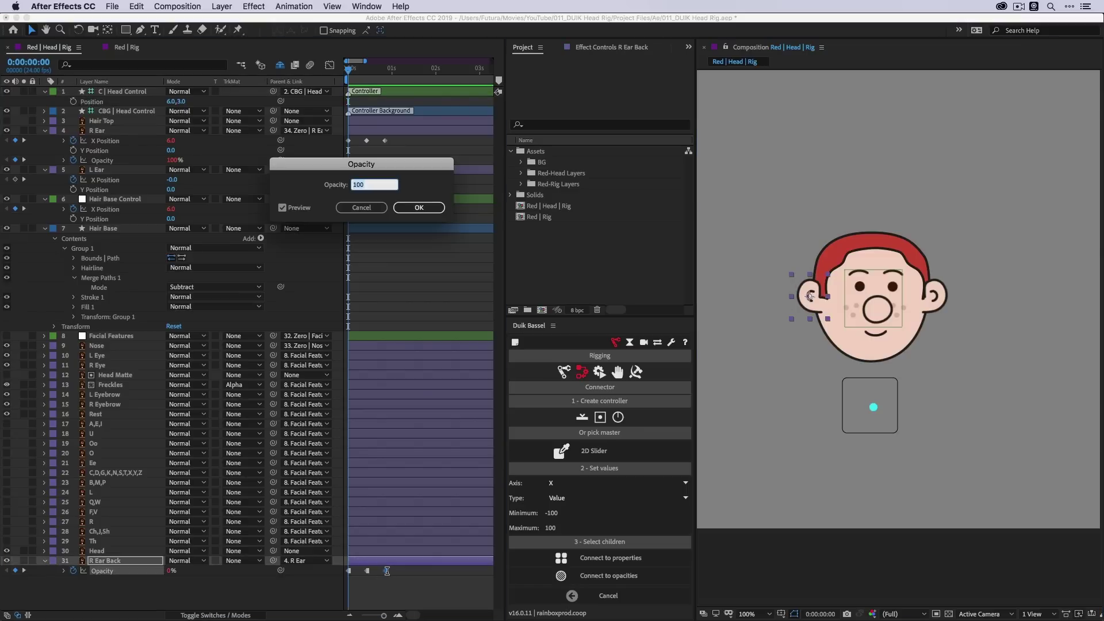
text(0)
key(Return)
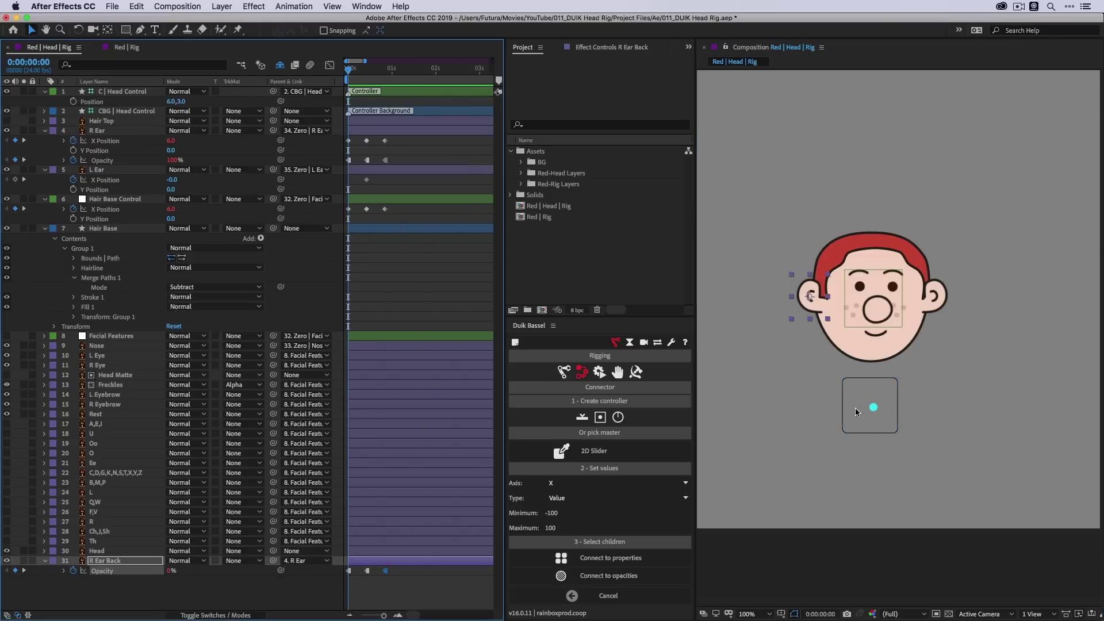
drag(874, 409, 896, 407)
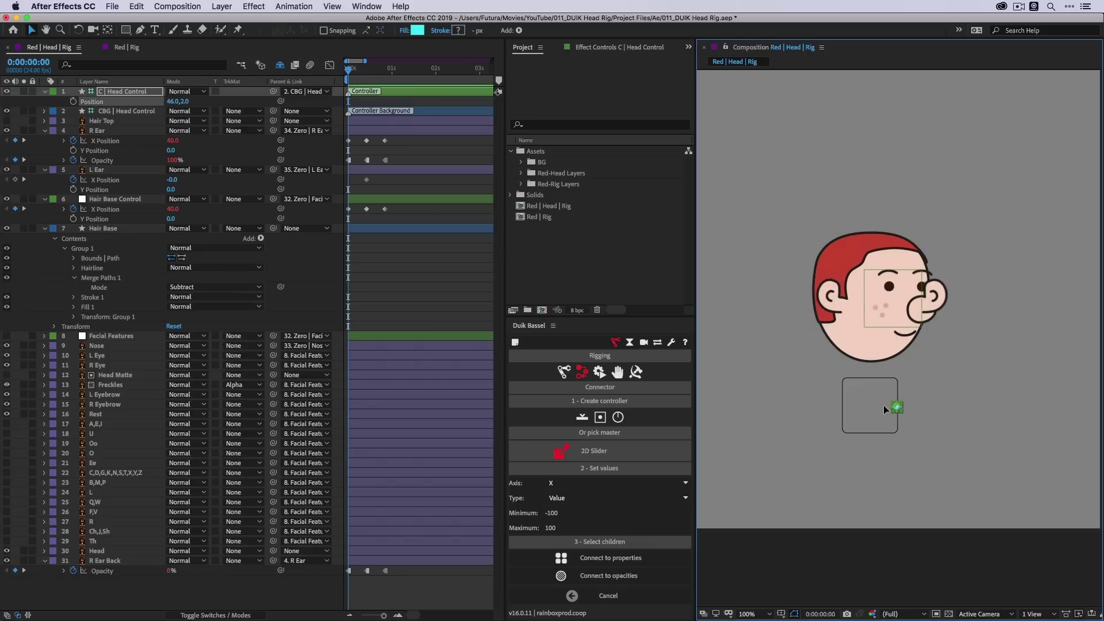
- Return the head slider to about its centre and save the project
drag(895, 407, 873, 405)
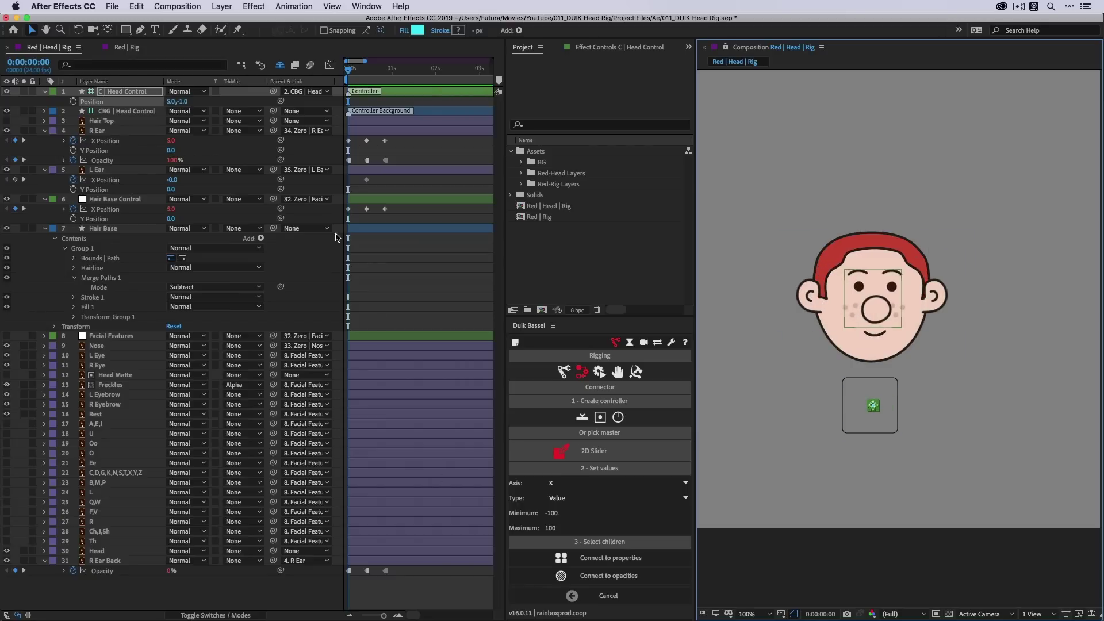
key(super+s)
- At frame 0, set L Ear's X Position to -40 and push the head slider to its negative X edge
click(111, 174)
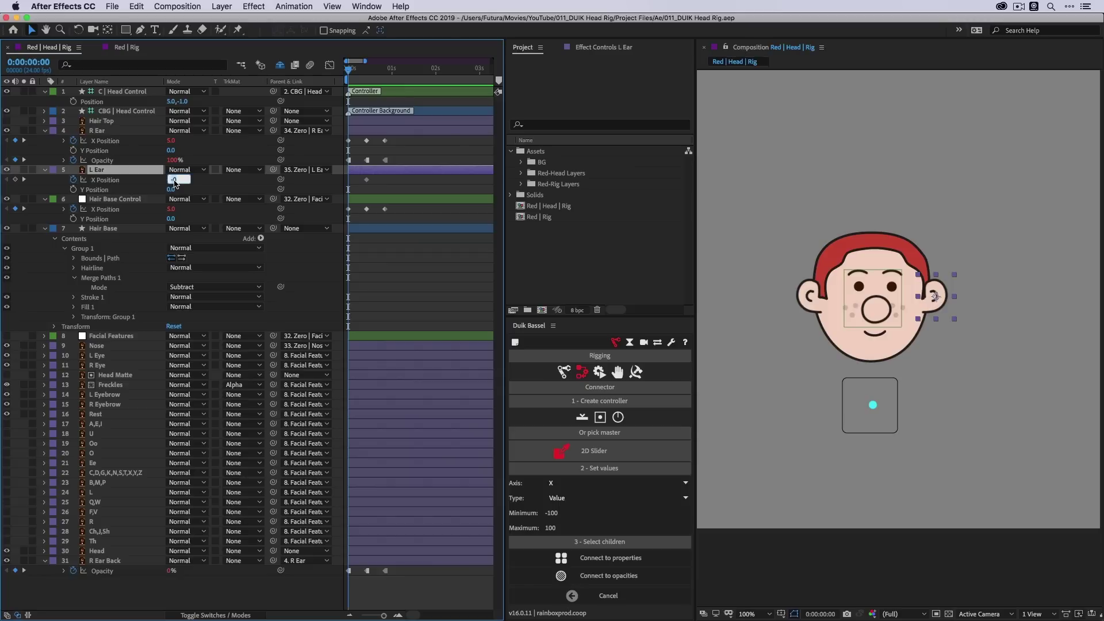
text(-40)
key(Return)
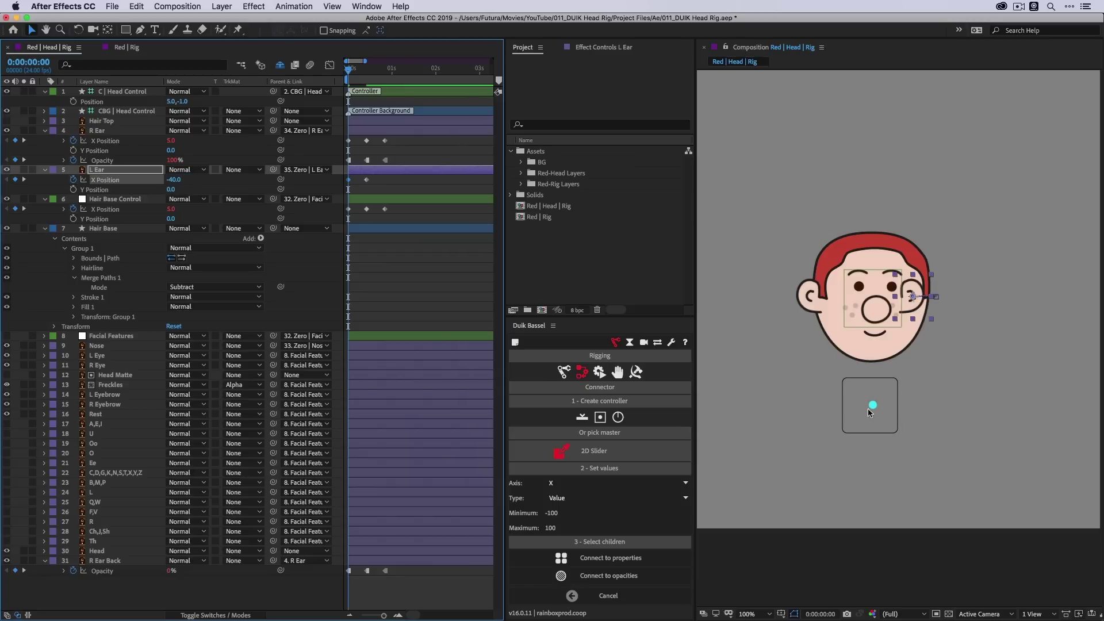
drag(868, 409, 838, 410)
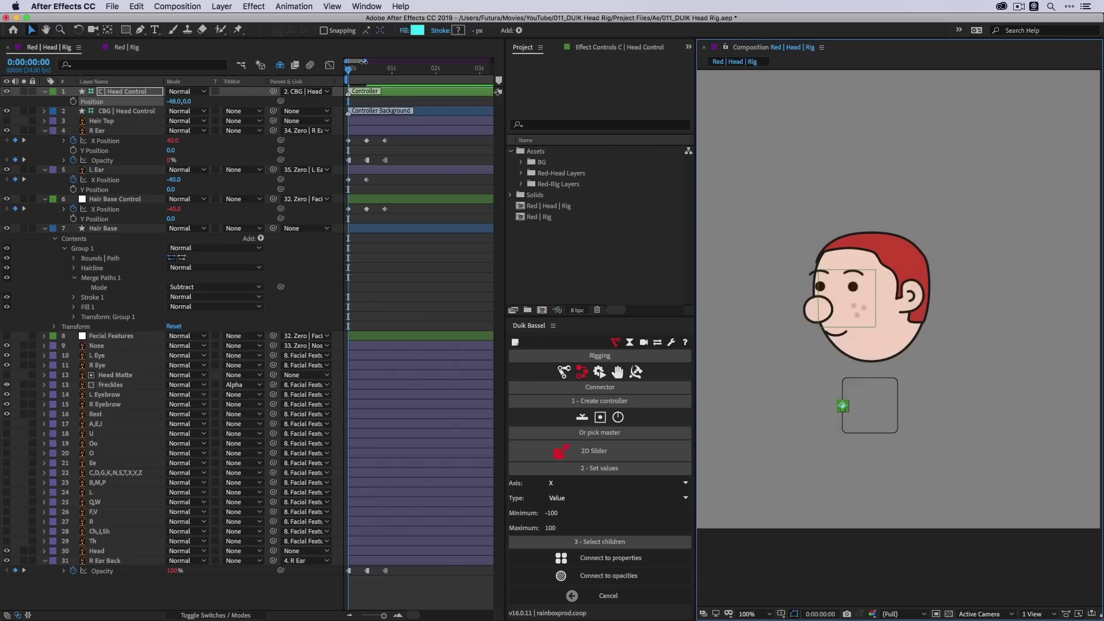
- Copy L Ear's X Position keyframe from frame 0 and paste it at frame 20
drag(359, 70, 384, 70)
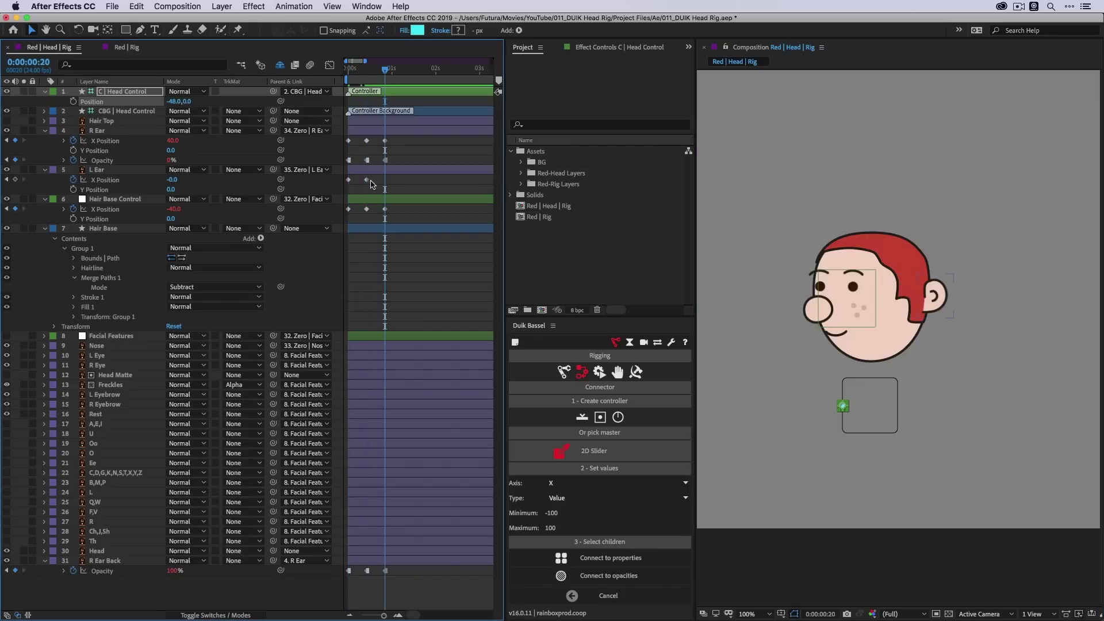
click(349, 180)
key(ctrl+c)
key(ctrl+v)
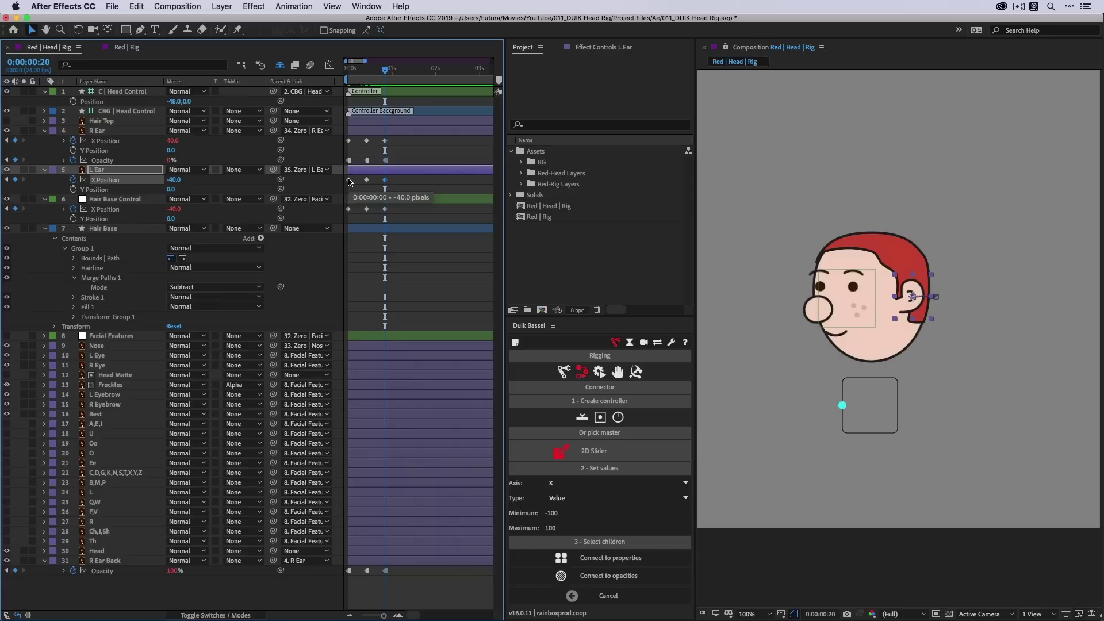
- Reveal L Ear's Opacity and keyframe it at 100% on frames 0 and 10 and at 0% on frame 20
key(shift+t)
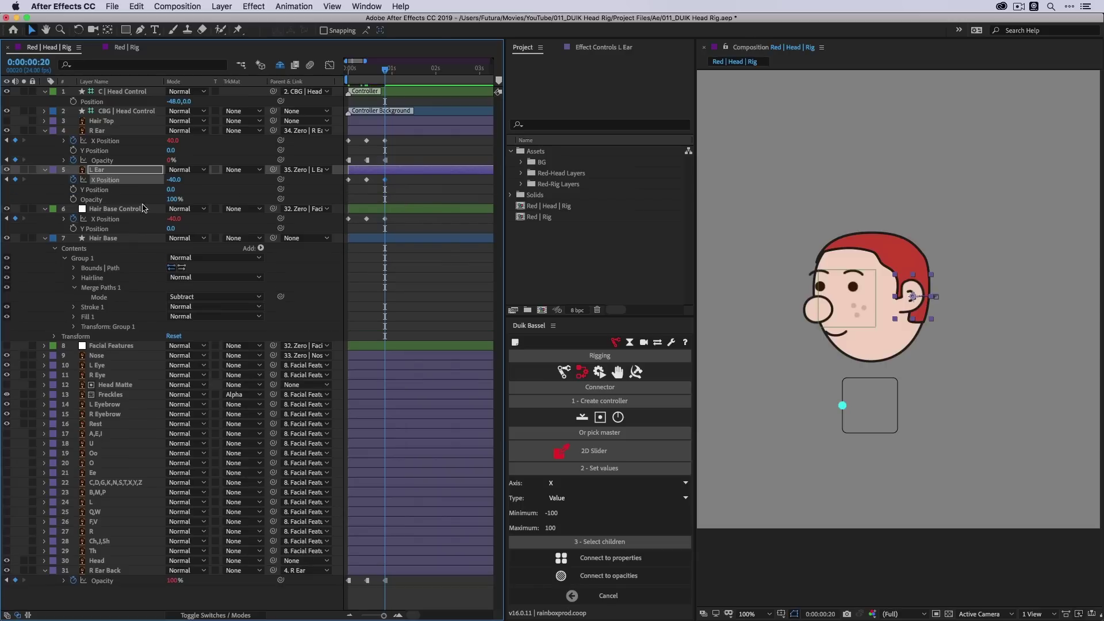
click(368, 74)
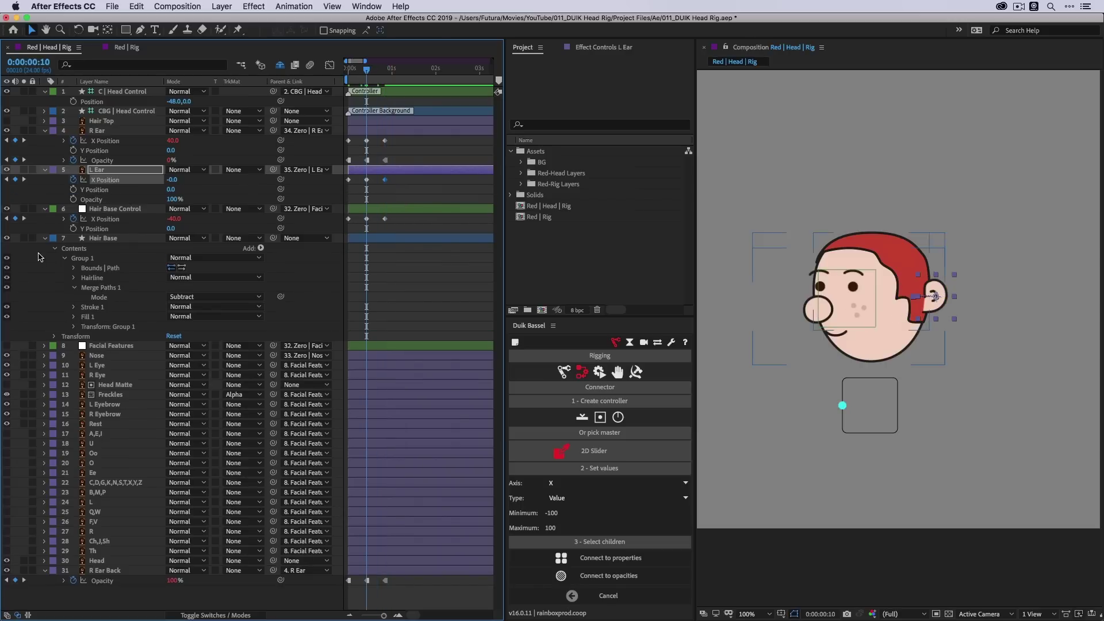
key(alt+shift+t)
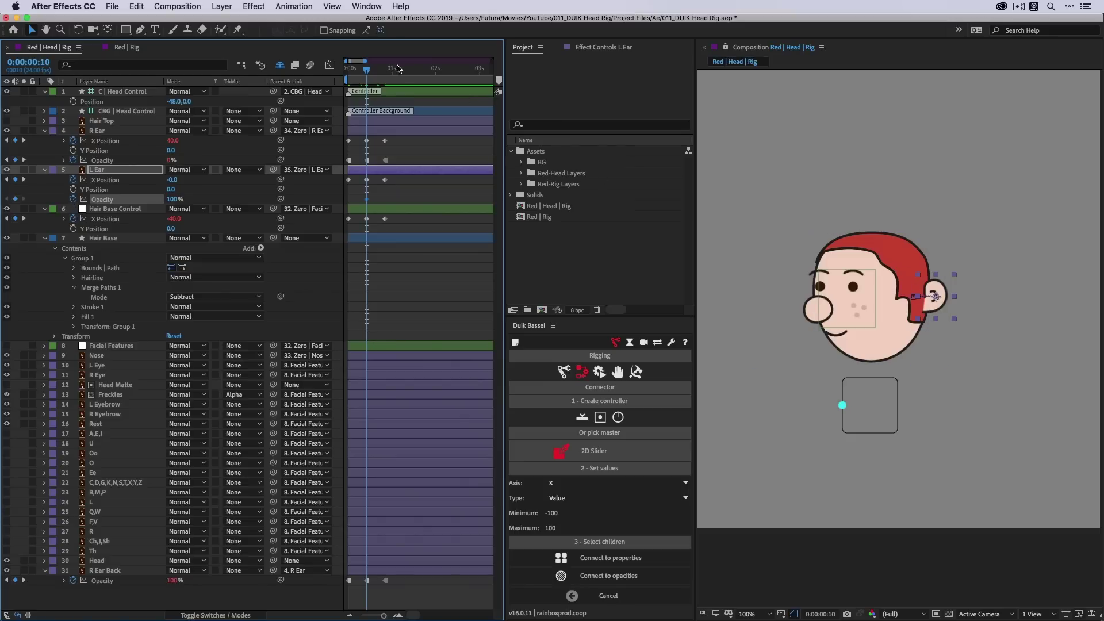
drag(377, 74, 344, 79)
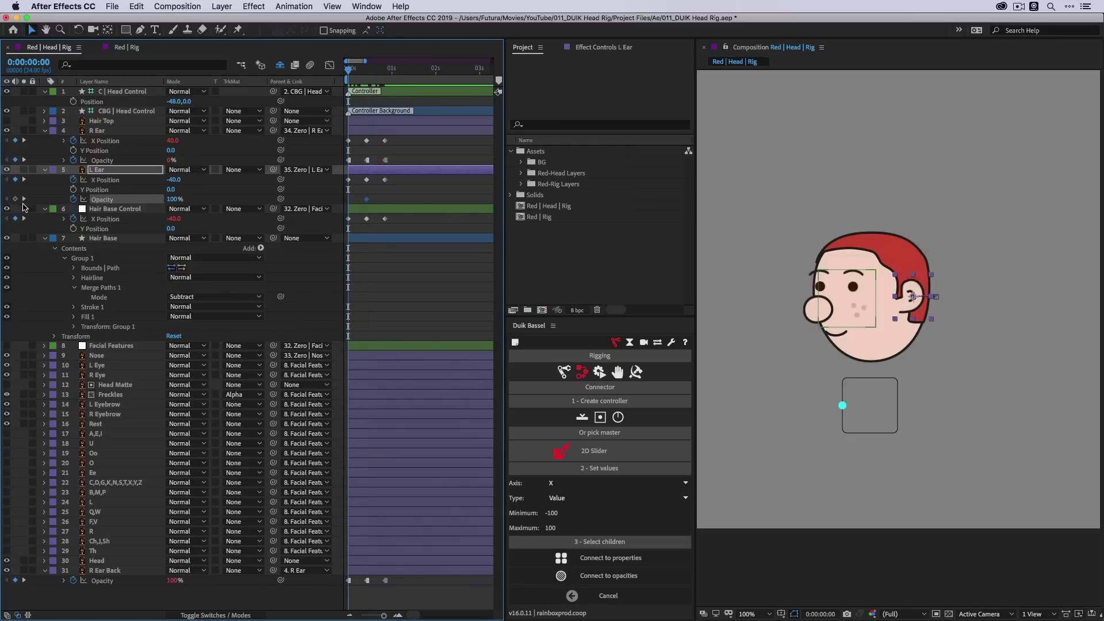
click(384, 74)
drag(173, 199, 48, 198)
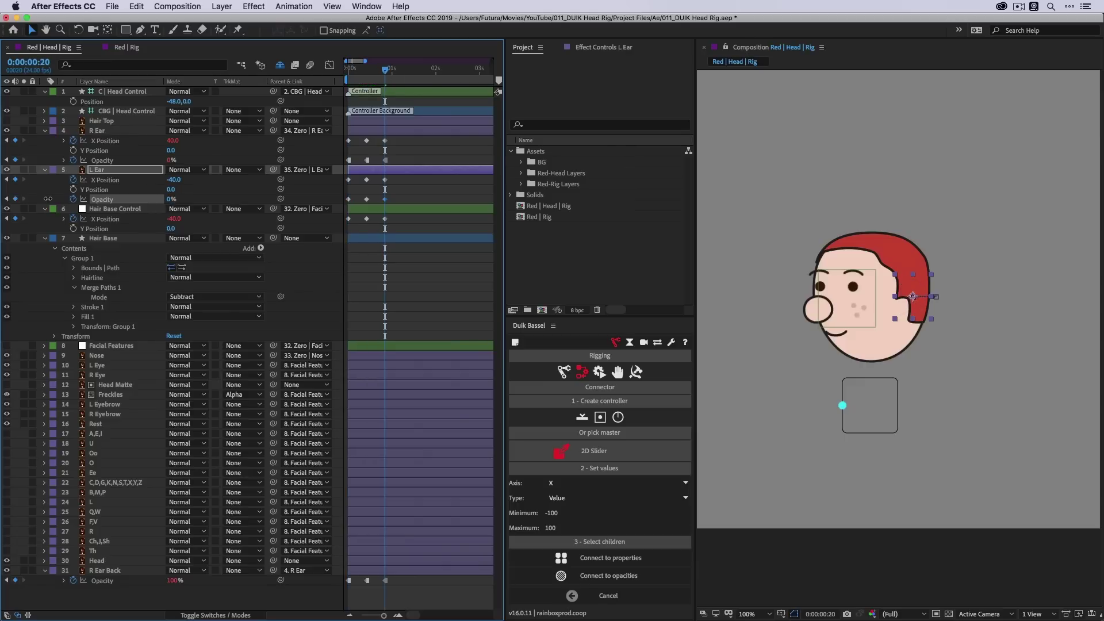
- Connect L Ear's X Position and Opacity to the 2D slider's X axis and test the slider on the negative side
click(102, 200)
shift+click(120, 180)
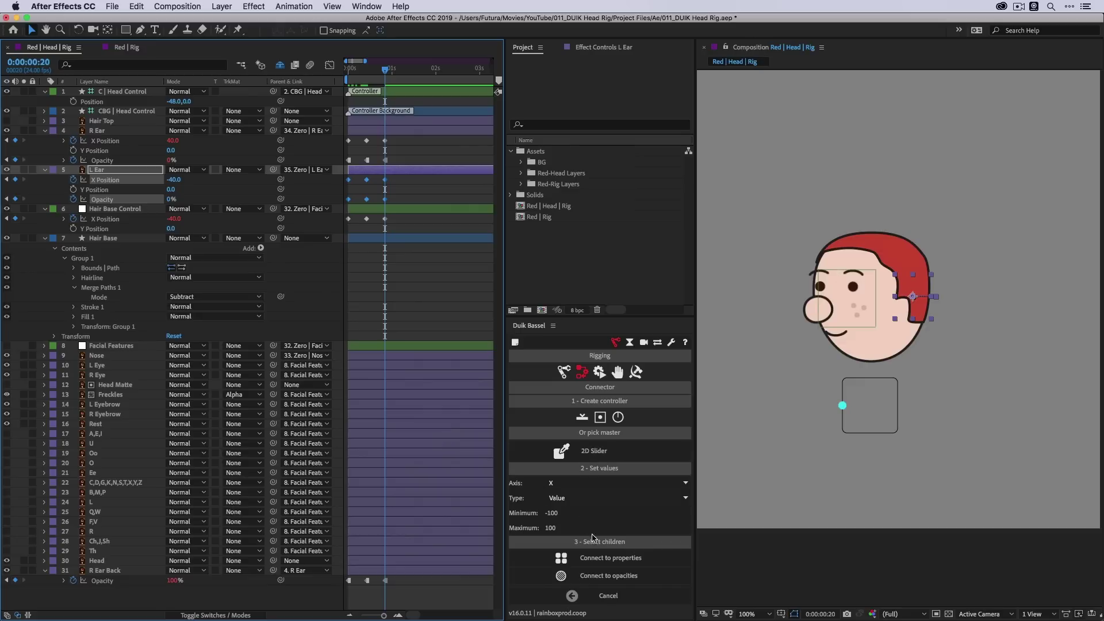
click(602, 562)
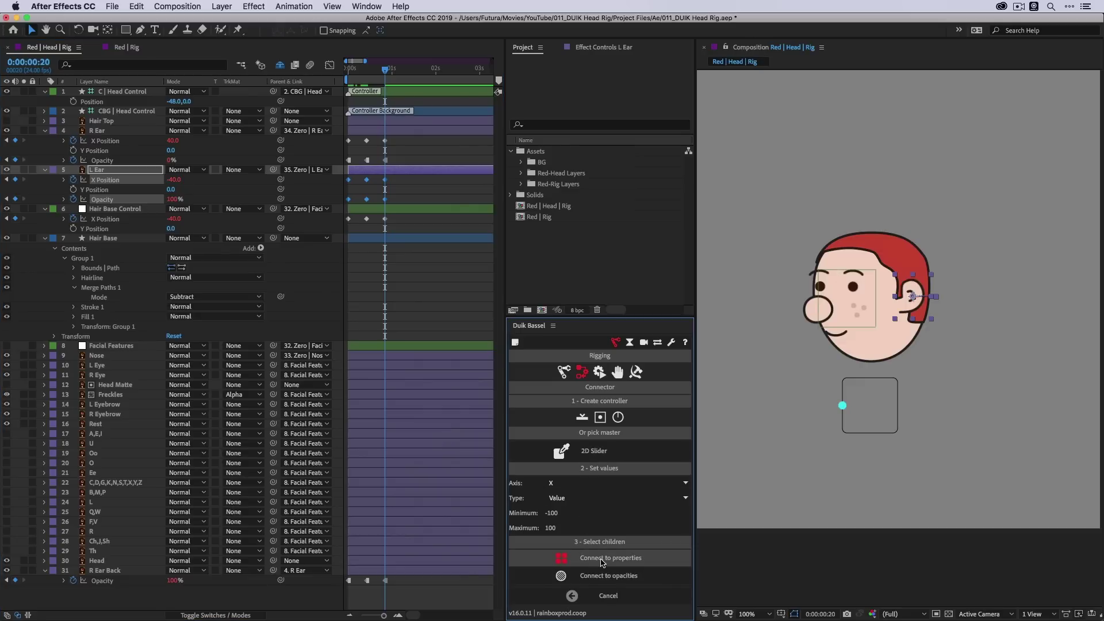
click(850, 426)
mouse_move(843, 405)
mouse_down()
mouse_move(890, 407)
mouse_move(843, 406)
mouse_move(865, 412)
mouse_move(855, 411)
mouse_up()
- Convert L Ear's Opacity keyframes to hold keyframes and test the head slider near its centre
click(385, 199)
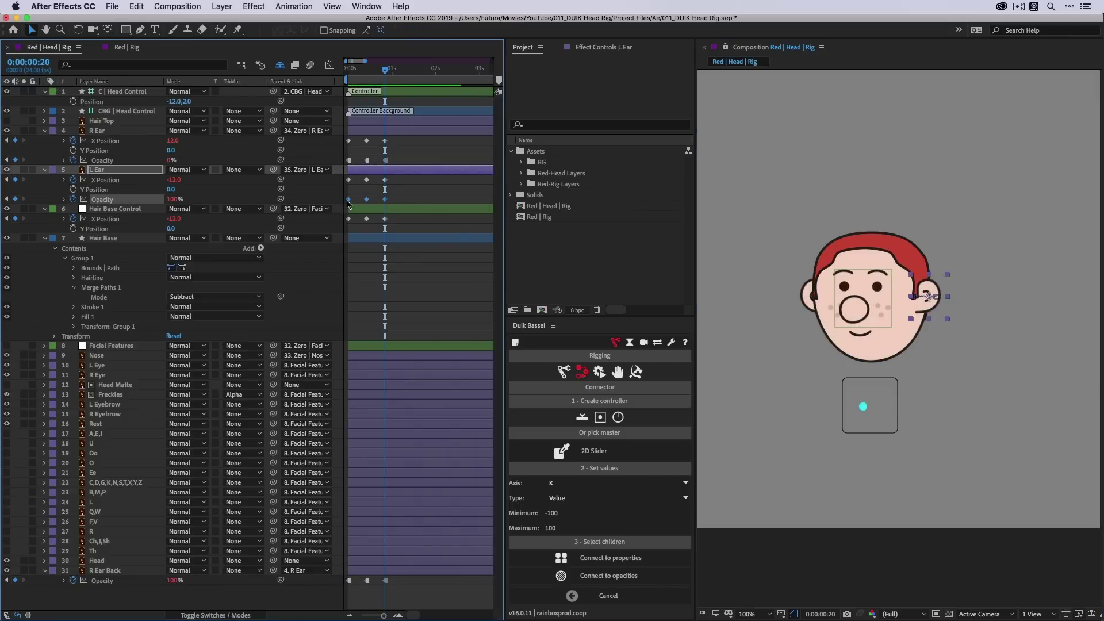
right_click(384, 199)
click(383, 289)
mouse_move(867, 409)
mouse_down()
mouse_move(888, 409)
mouse_move(855, 409)
mouse_move(885, 409)
mouse_move(858, 409)
mouse_move(873, 409)
mouse_up()
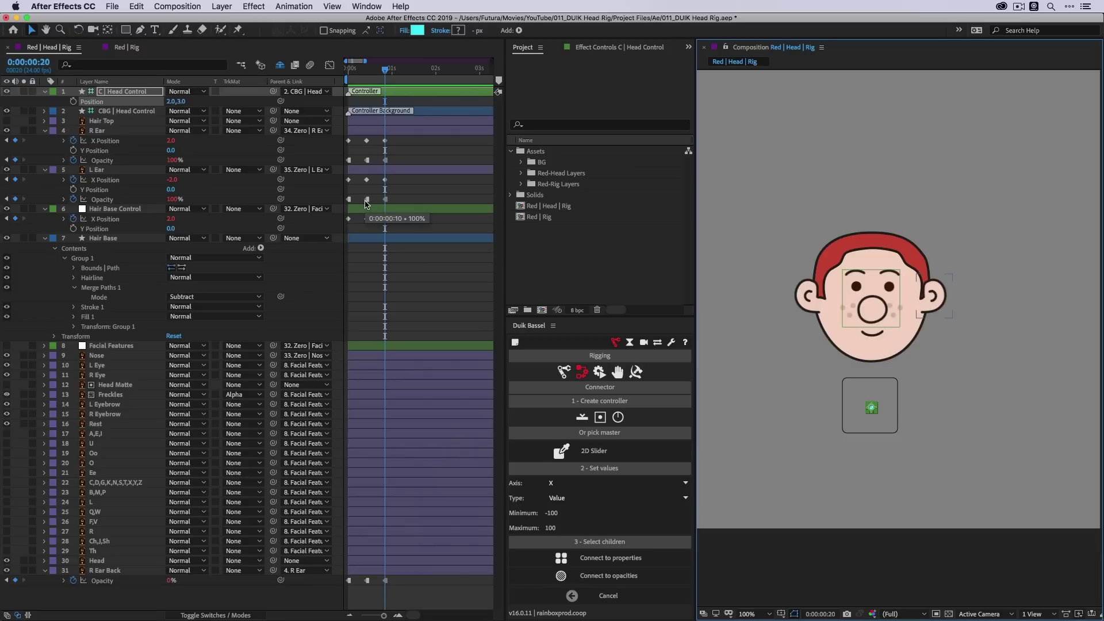
- Set L Ear's Opacity keyframe at frame 10 to 0% and test the head slider around its centre
double_click(366, 200)
text(0)
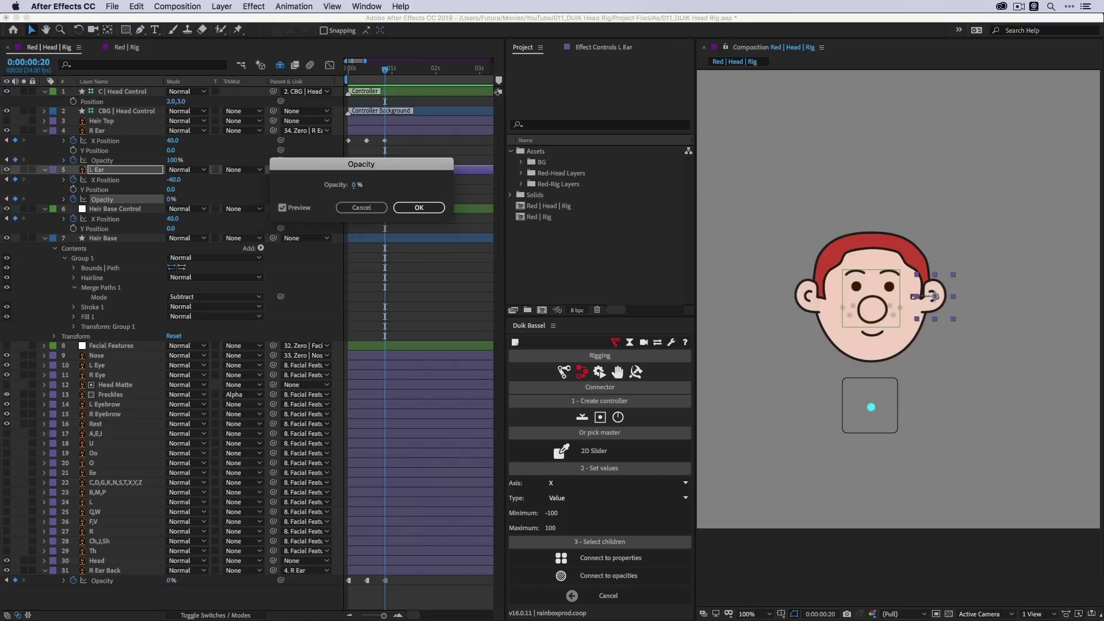
key(Return)
mouse_move(871, 410)
mouse_down()
mouse_move(851, 403)
mouse_move(887, 406)
mouse_move(850, 404)
mouse_move(888, 407)
mouse_move(868, 405)
mouse_up()
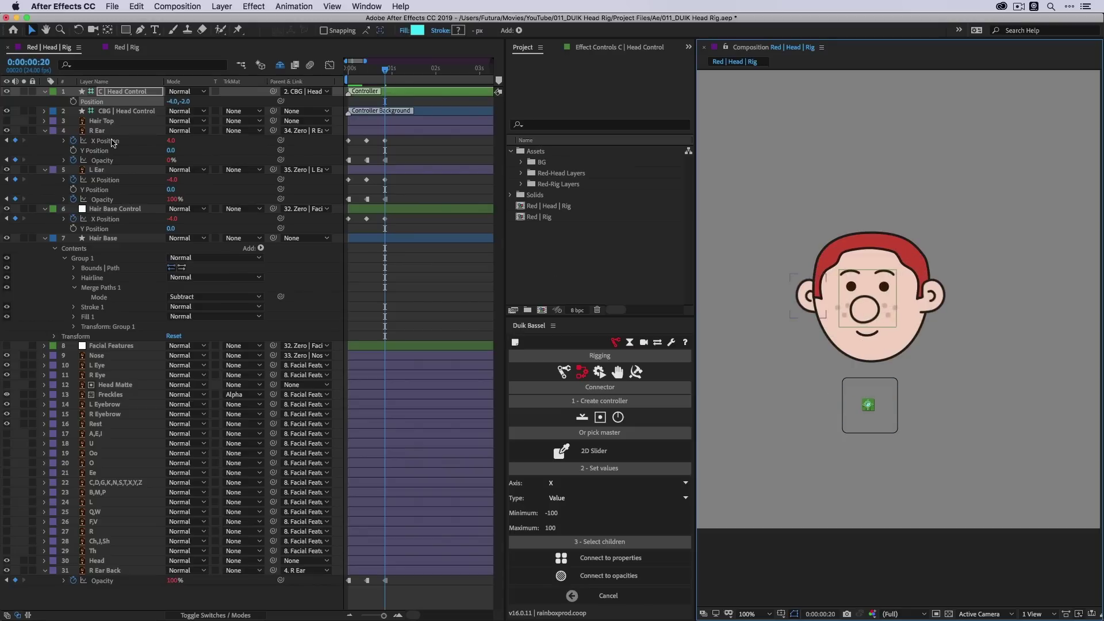
- Duplicate the L Ear layer and rename the copy L Ear Back
click(111, 169)
key(super+d)
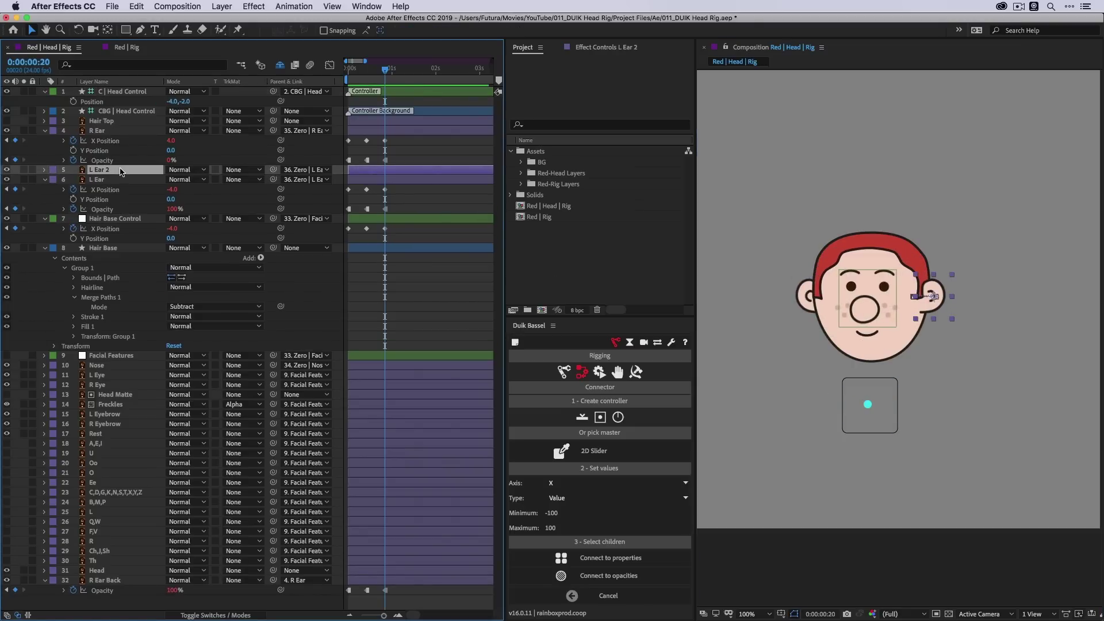
key(Return)
text(L Ear Back)
key(Return)
- Reveal L Ear Back's keyframed properties and, at frame 10, remove all of its X Position keyframes
click(45, 169)
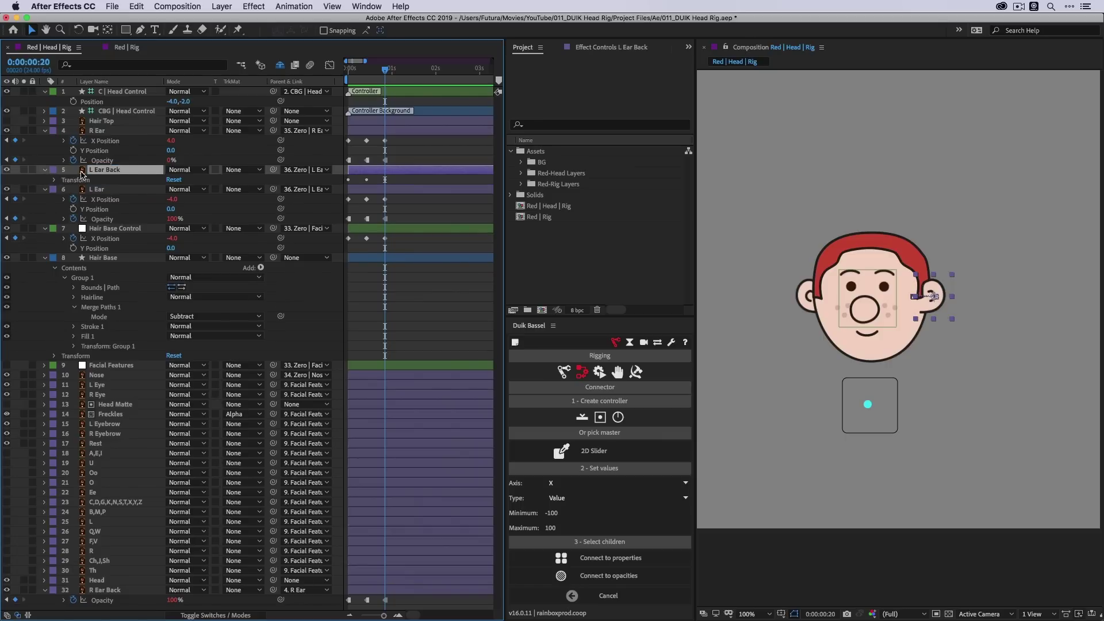
key(u)
click(105, 181)
drag(385, 69, 367, 69)
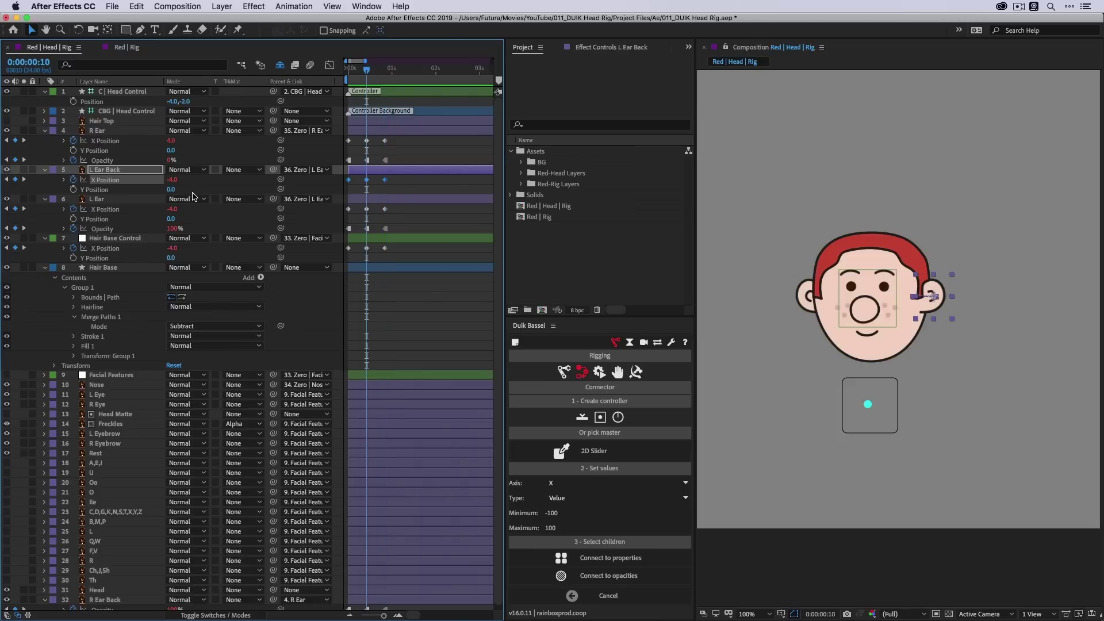
click(74, 180)
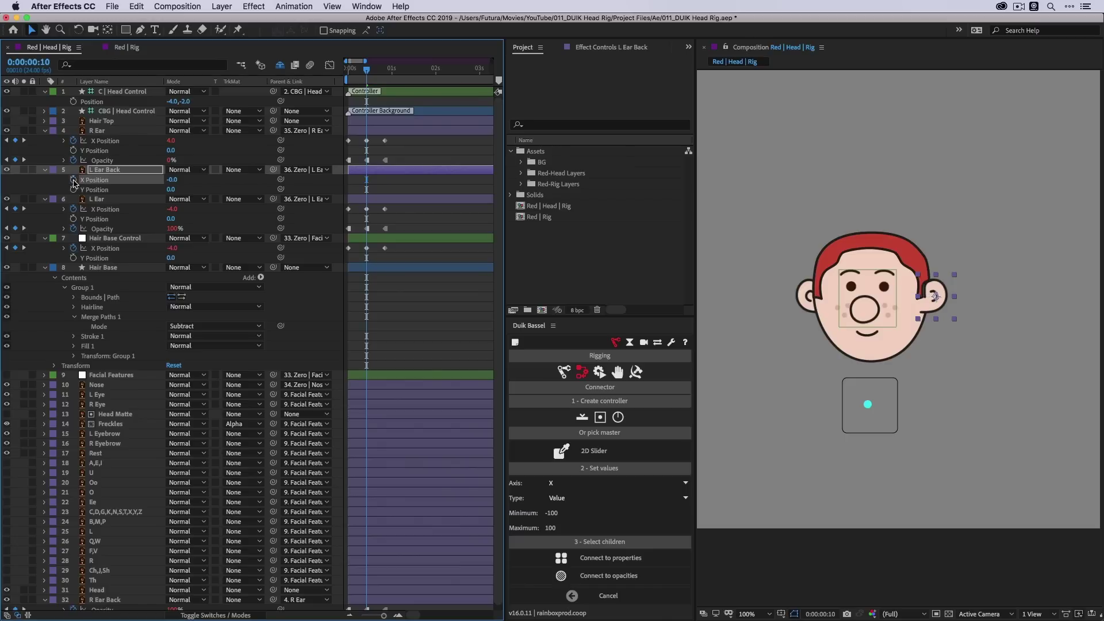
- Reset the Position of C | Head Control to 0, 0
click(184, 101)
text(0)
key(Return)
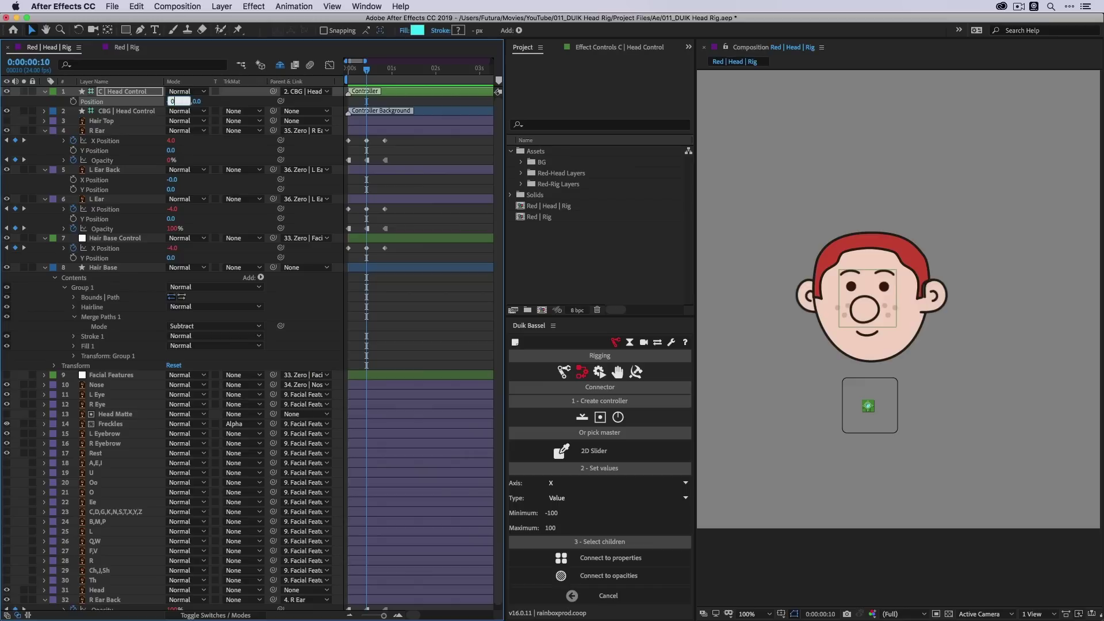
- Parent L Ear Back to L Ear and move it below R Ear Back in the layer stack
click(125, 171)
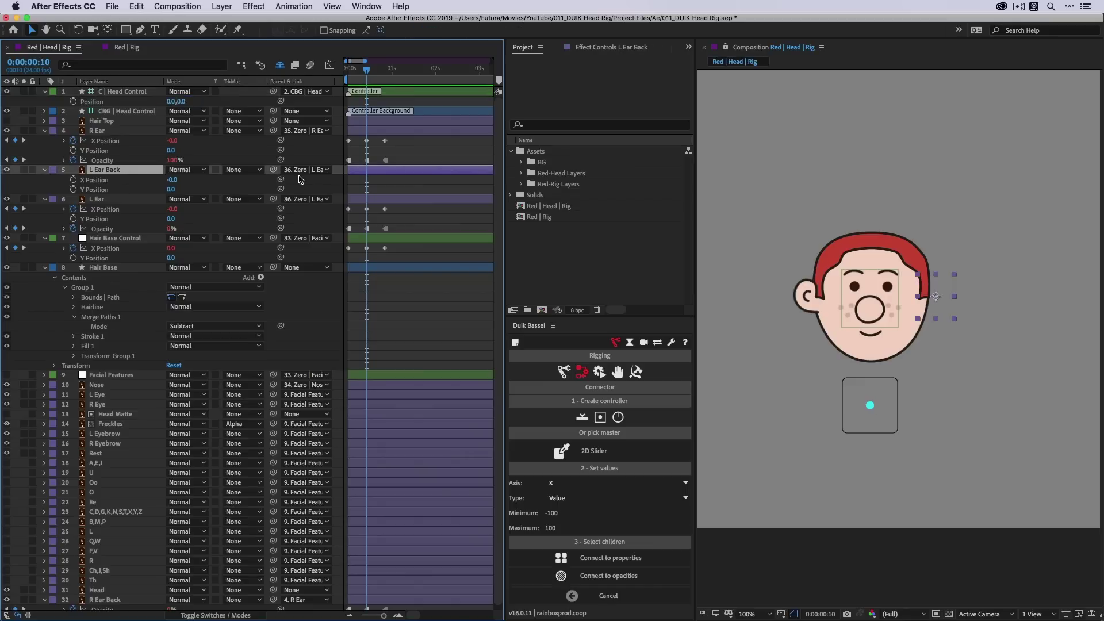
drag(274, 170, 269, 200)
drag(116, 172, 110, 608)
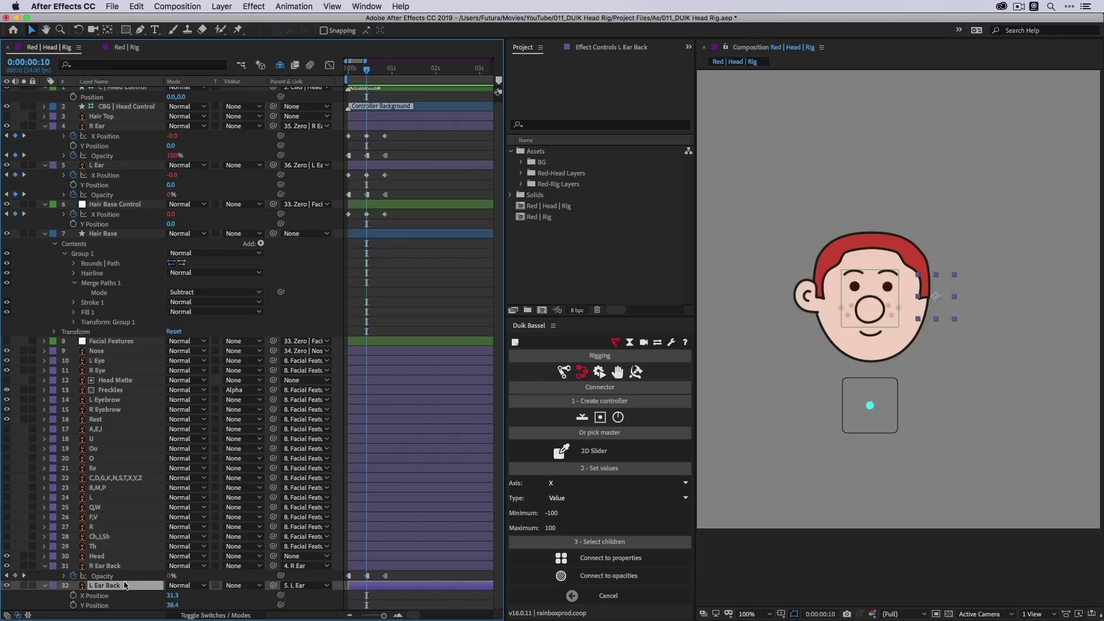
- Reveal only L Ear Back's Opacity and set its keyframe at frame 10 to 100%
key(t)
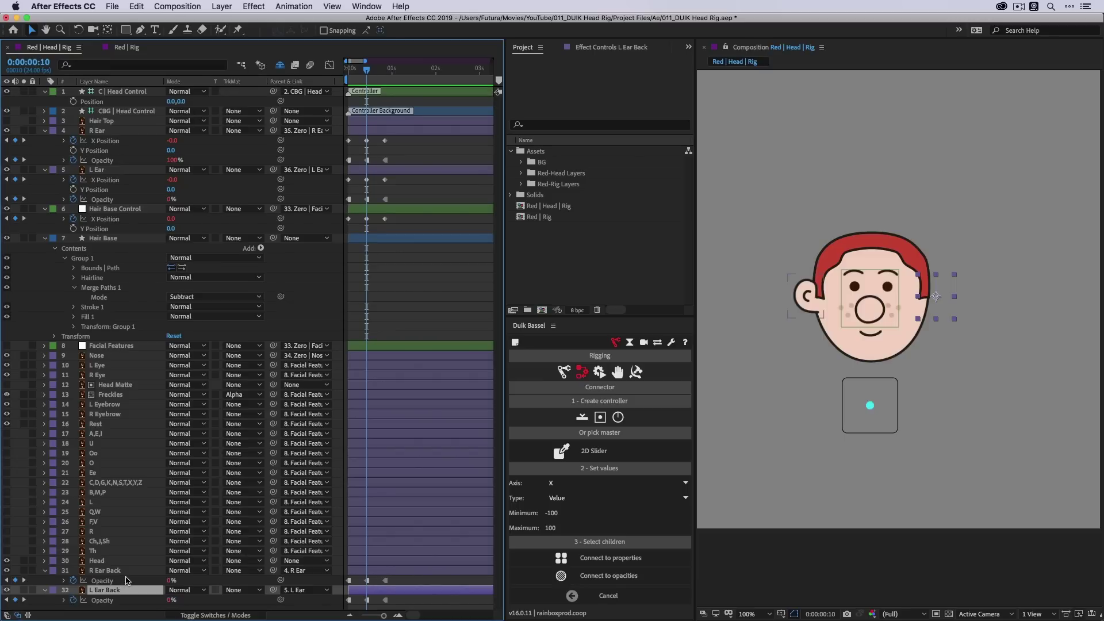
double_click(367, 600)
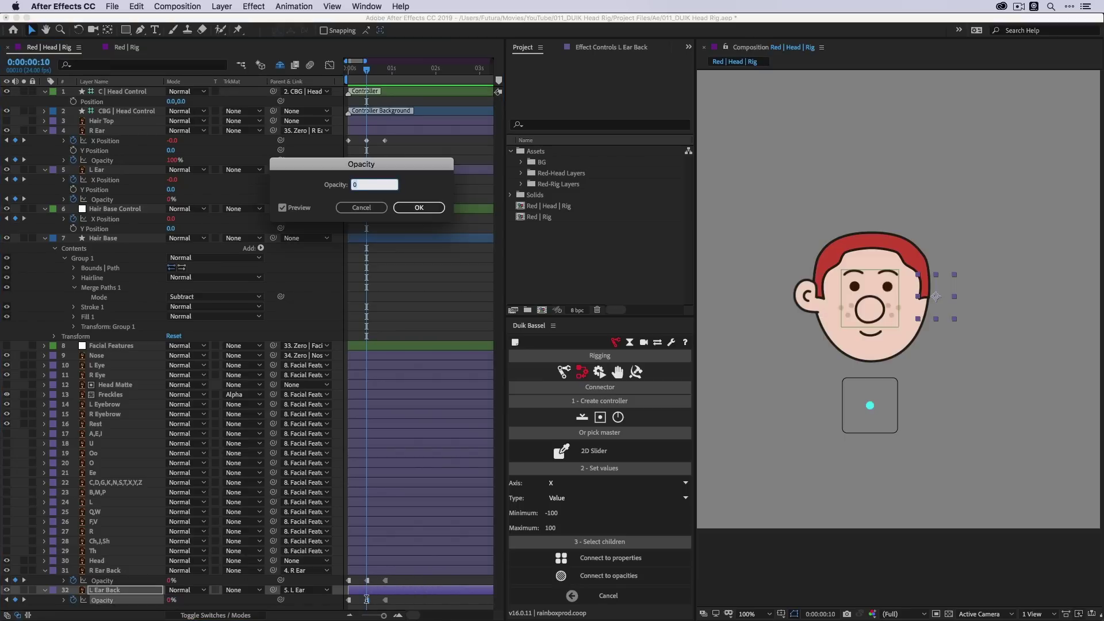
key(Return)
click(441, 594)
- Check L Ear Back's Opacity keyframes at frames 0 and 20, and test the head slider around its centre
key(Home)
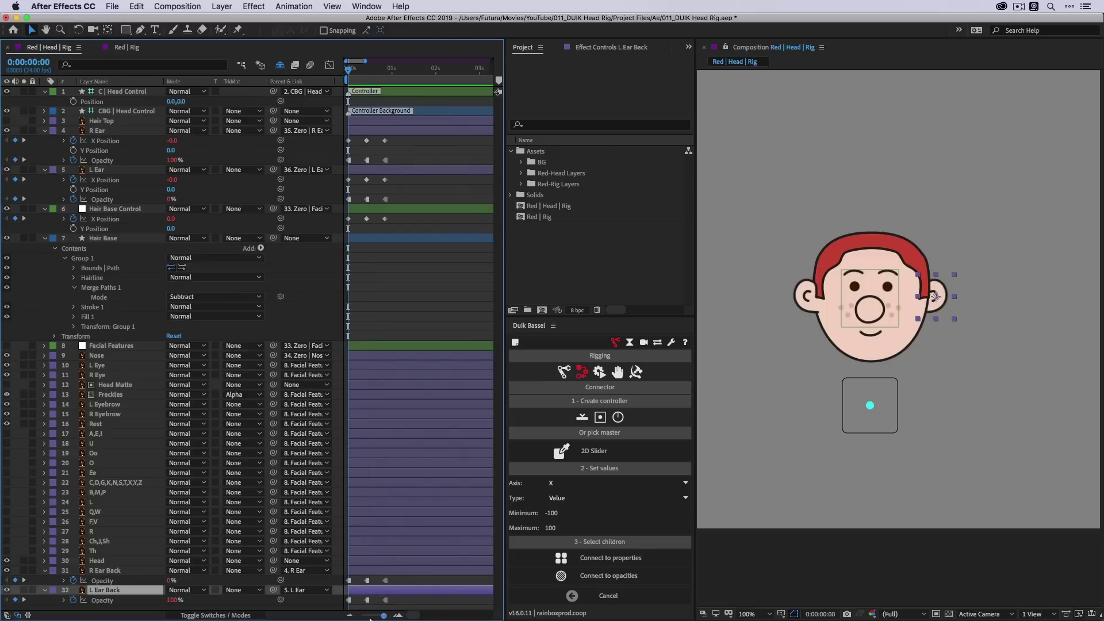
mouse_move(349, 601)
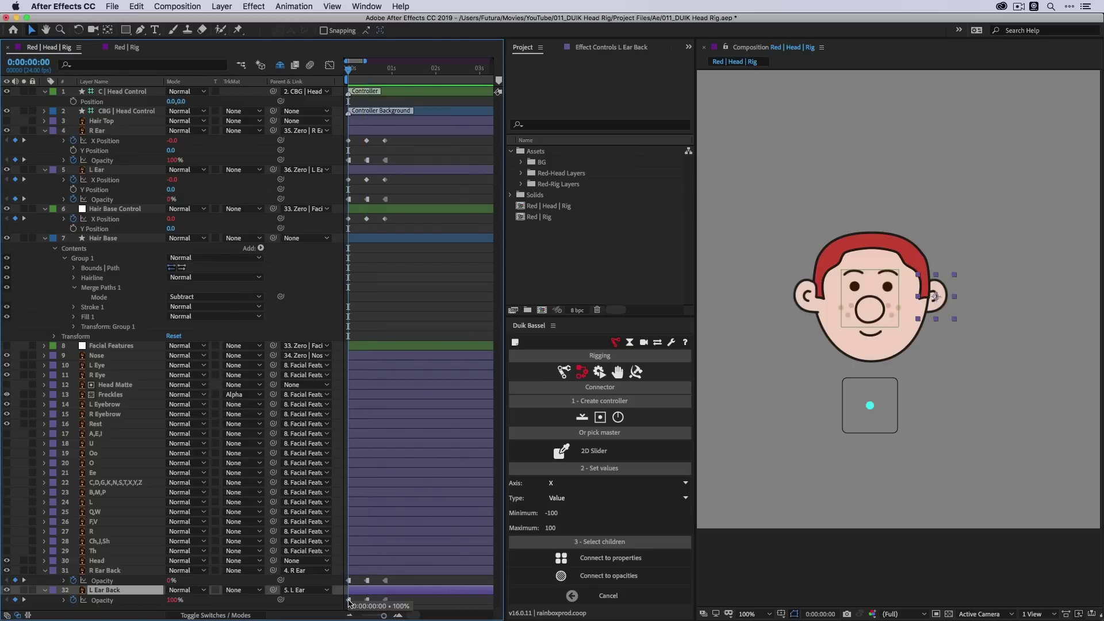
drag(366, 69, 381, 73)
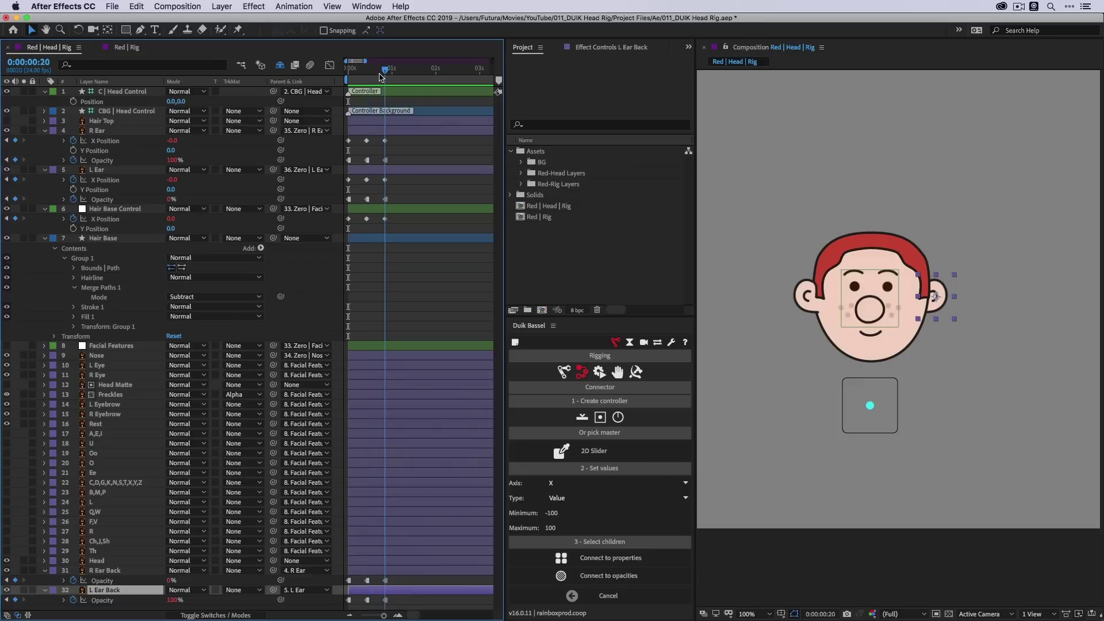
click(385, 600)
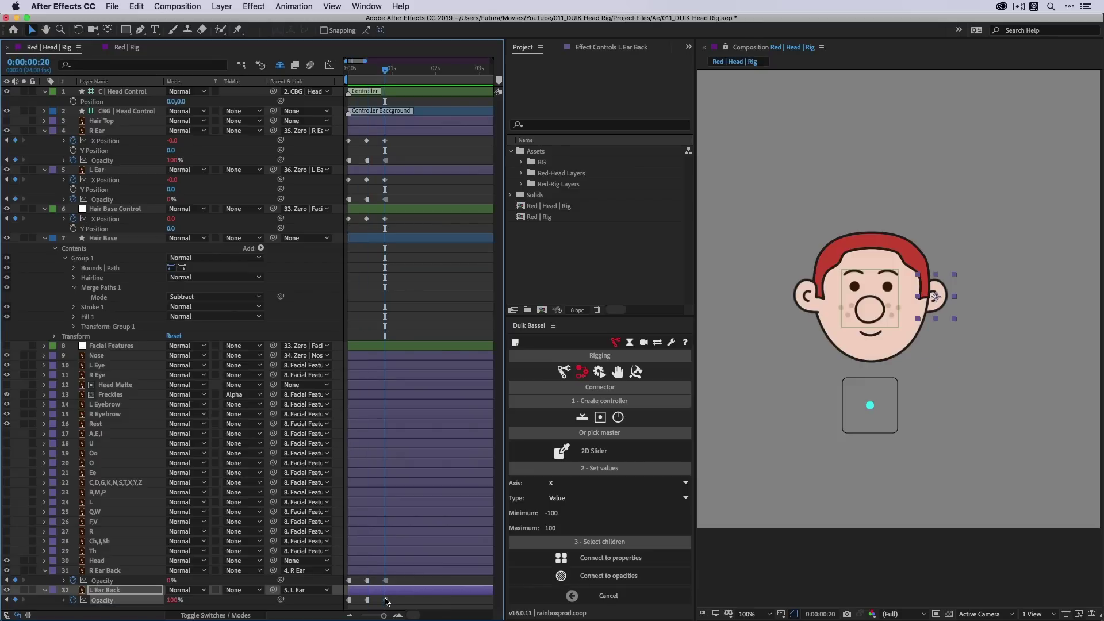
drag(870, 407, 871, 406)
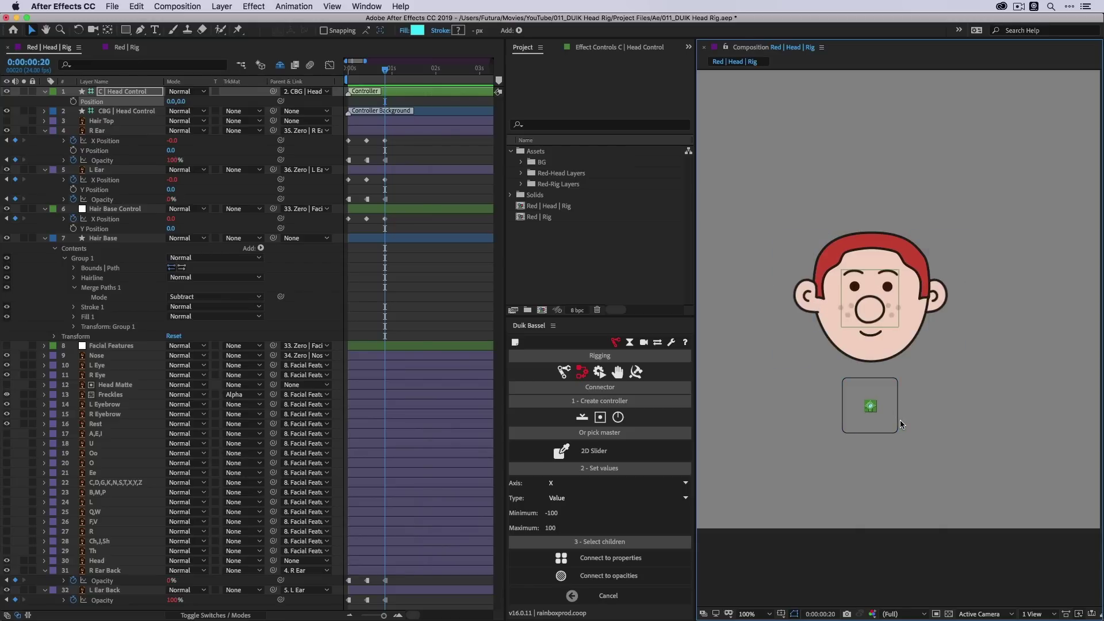
drag(872, 405, 875, 409)
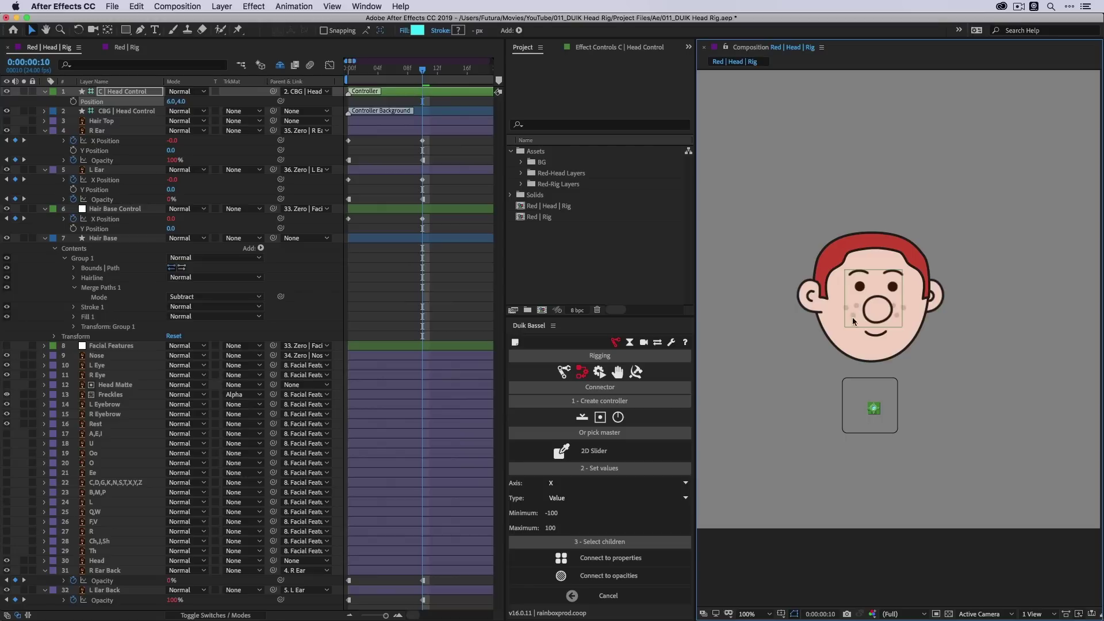
- Hide the Hair Base Control layer and display the effect settings of C | Head Control
click(852, 317)
click(8, 209)
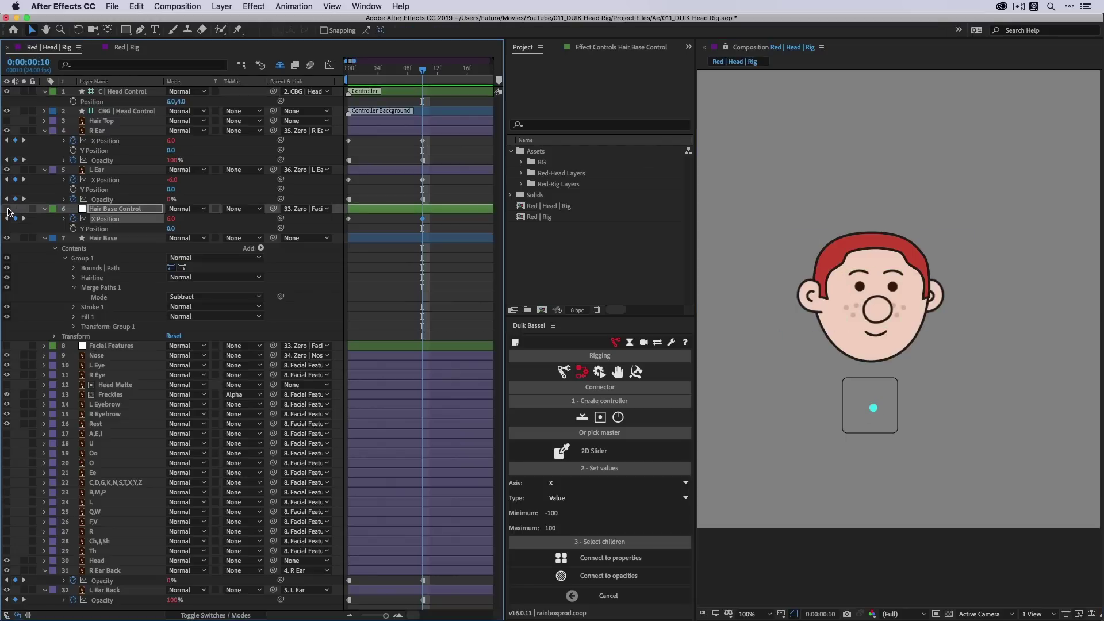
drag(873, 408, 875, 412)
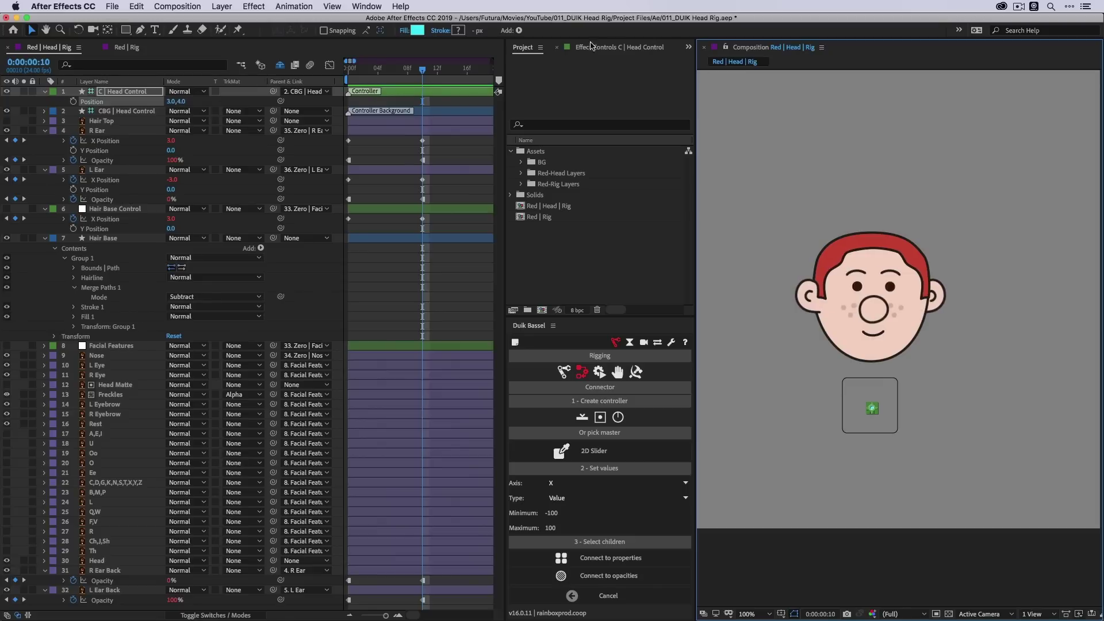
click(603, 47)
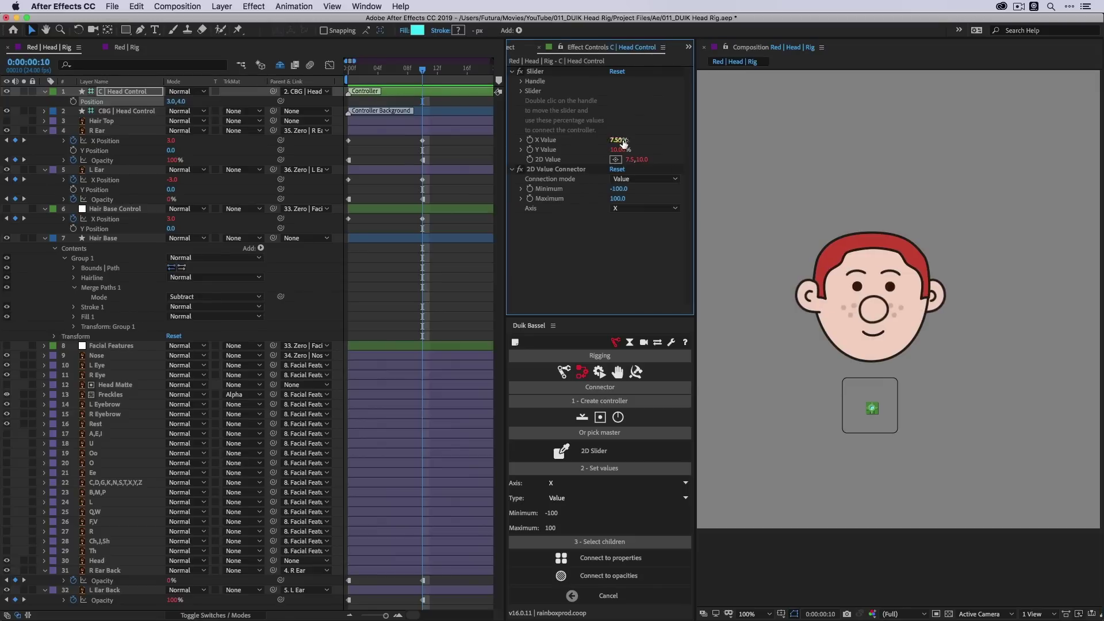
- Return the head controller to 0,0 and collapse the revealed properties of all the other layers
drag(873, 409, 870, 406)
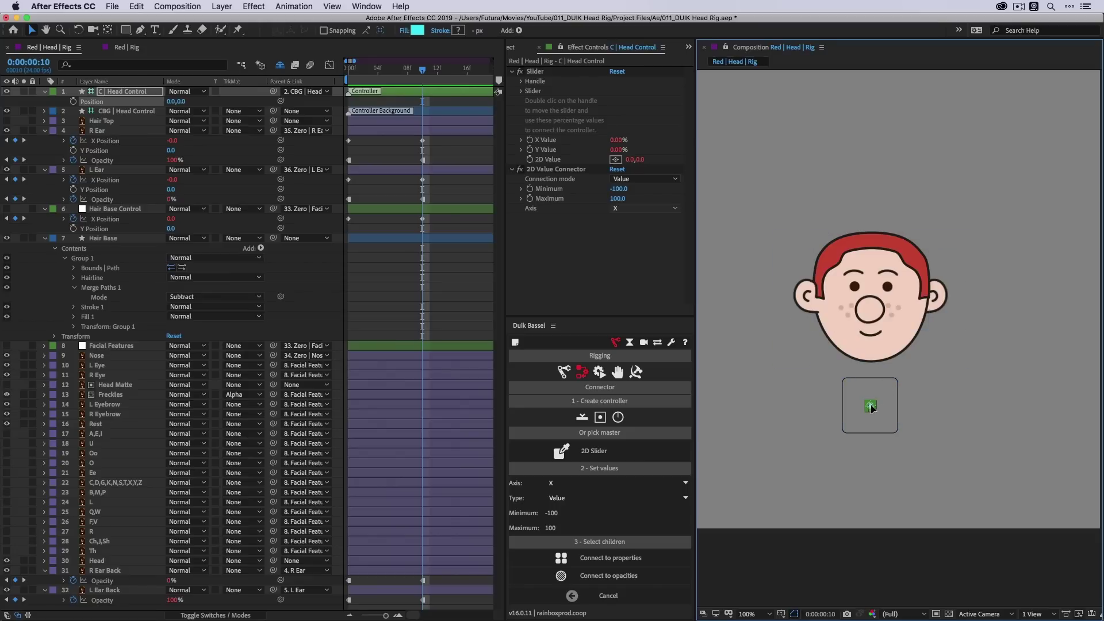
mouse_move(872, 408)
mouse_down()
mouse_move(855, 404)
mouse_move(884, 413)
mouse_move(850, 407)
mouse_move(890, 413)
mouse_move(870, 406)
mouse_up()
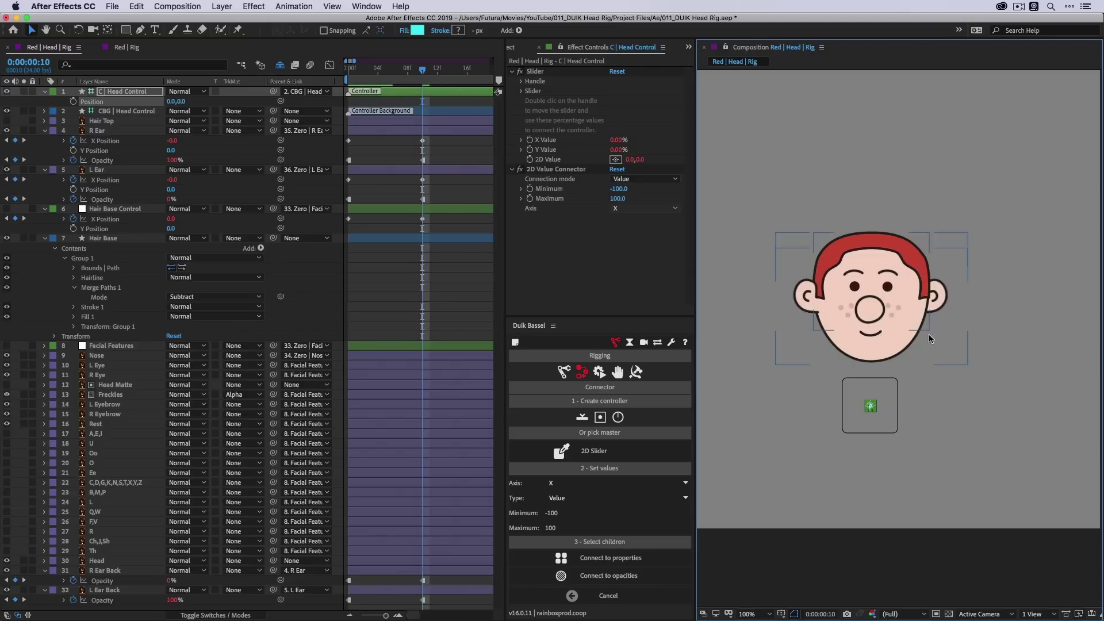
click(300, 223)
key(u)
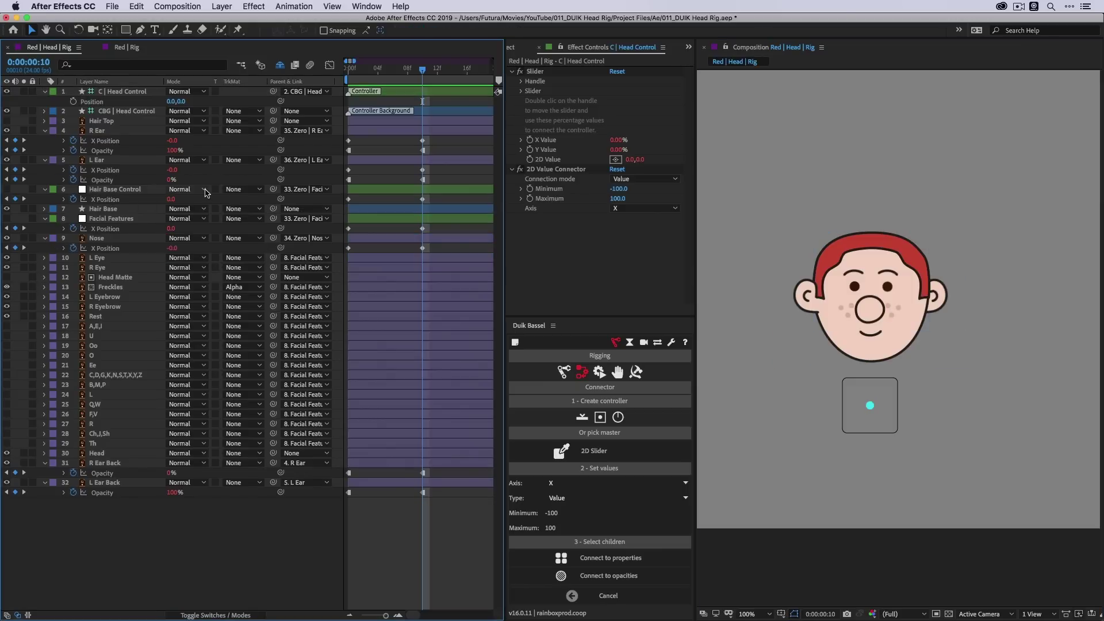
key(u)
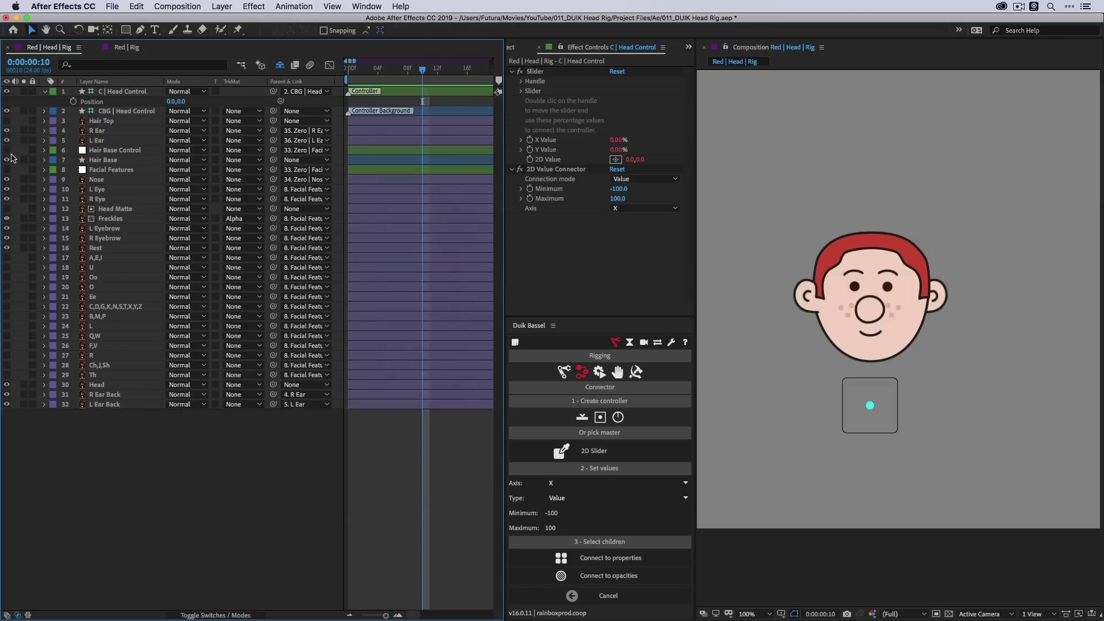
- Make the Hair Top layer visible and parent it to Hair Base Control, testing it with the head slider
click(7, 121)
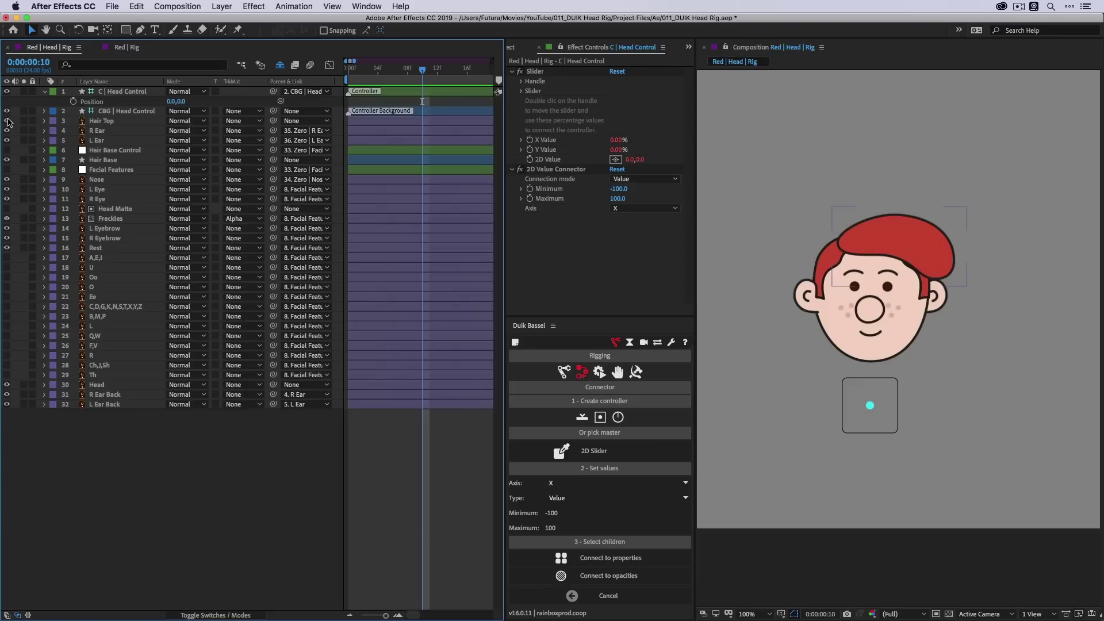
mouse_move(870, 406)
mouse_down()
mouse_move(850, 407)
mouse_move(896, 406)
mouse_move(854, 406)
mouse_move(884, 407)
mouse_up()
key(super+z)
click(890, 248)
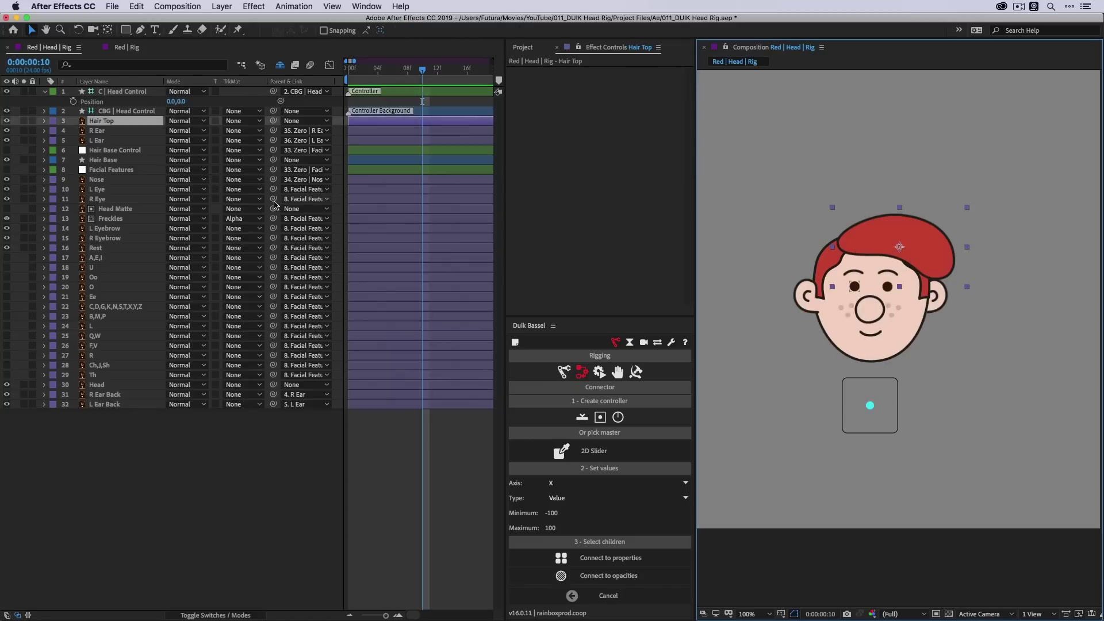
drag(274, 122, 144, 151)
mouse_move(866, 410)
mouse_down()
mouse_move(848, 405)
mouse_move(892, 409)
mouse_move(850, 412)
mouse_move(888, 412)
mouse_move(870, 410)
mouse_up()
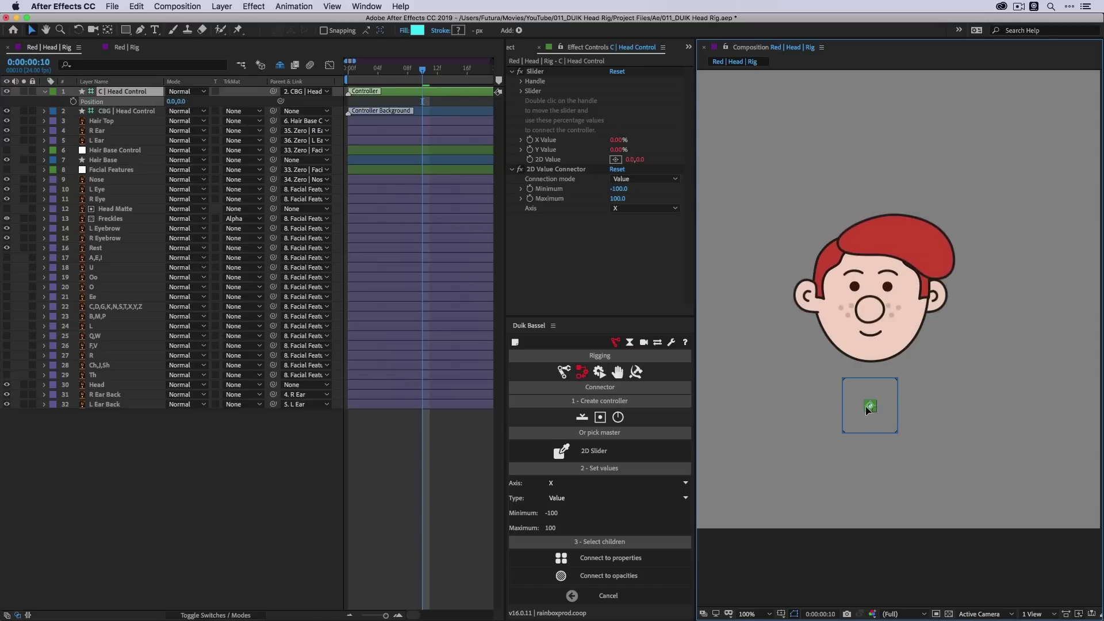
- Create a shape layer from the Hair Top vector layer
click(887, 220)
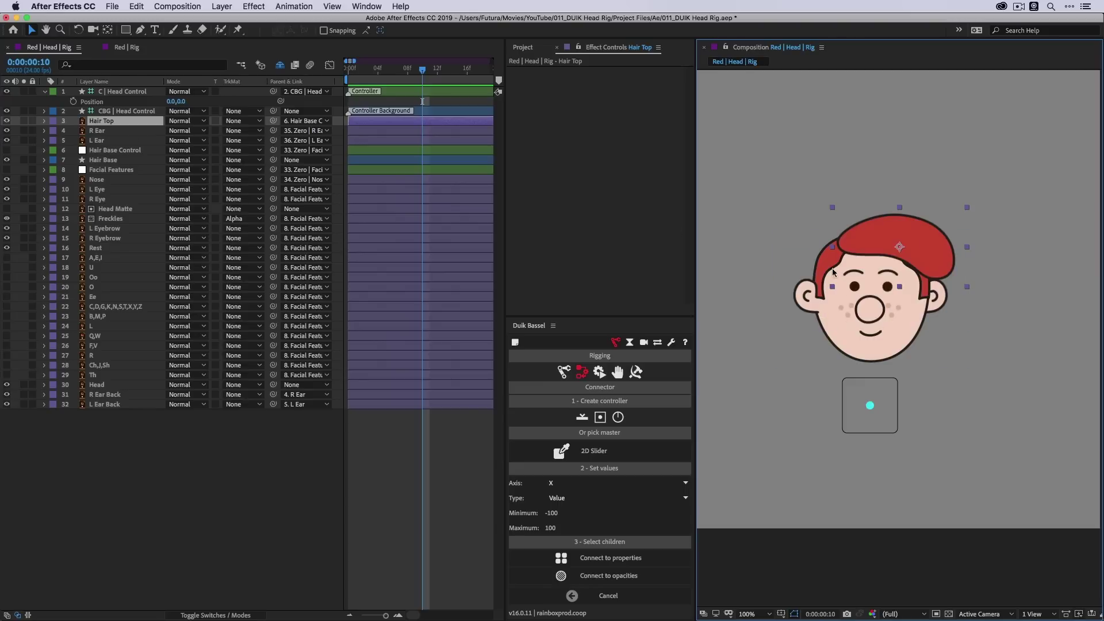
right_click(104, 125)
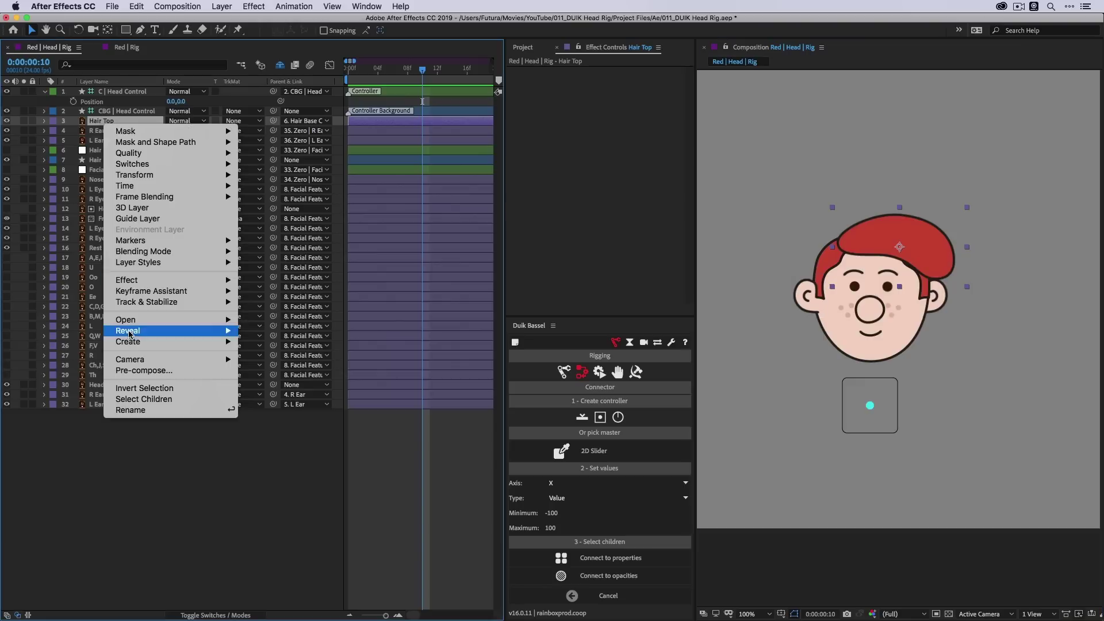
mouse_move(204, 343)
click(294, 373)
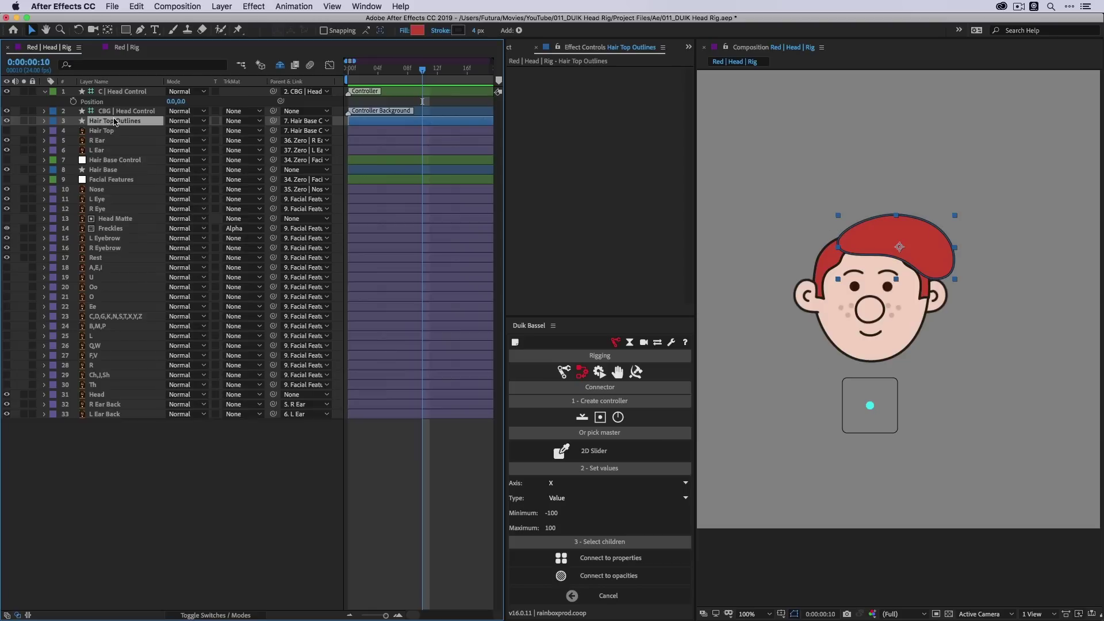
- Rename the new outlines layer to Hair Top and delete the original Hair Top vector layer
key(Return)
double_click(117, 121)
key(BackSpace)
key(Return)
click(107, 133)
key(Delete)
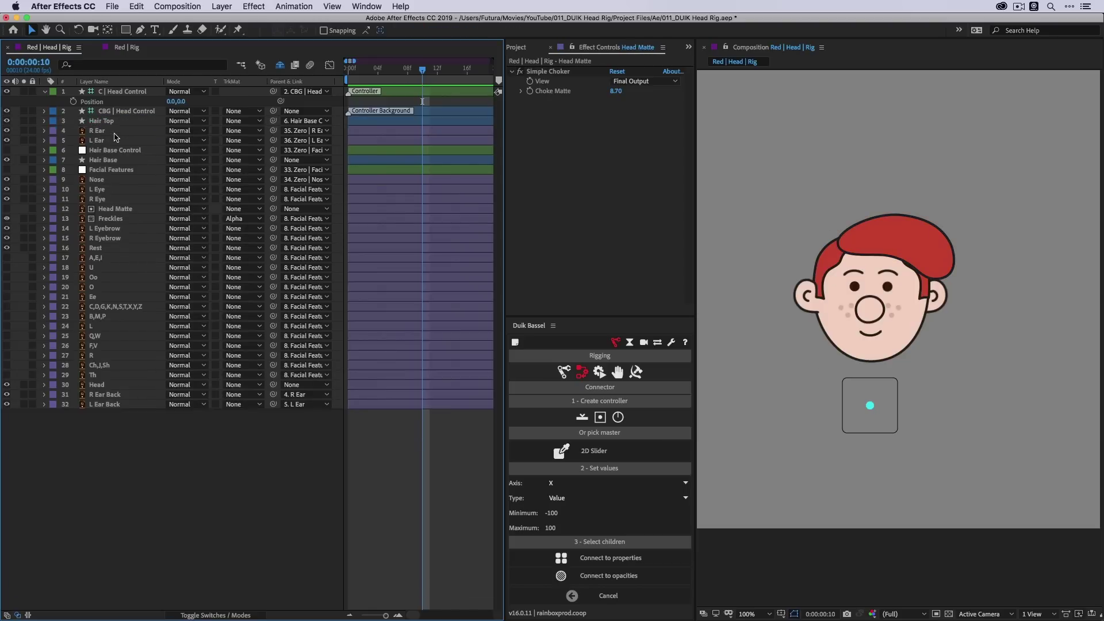
- Reveal the Path of the Hair Top shape's Group 1 and add a keyframe to it at frame 10
click(44, 121)
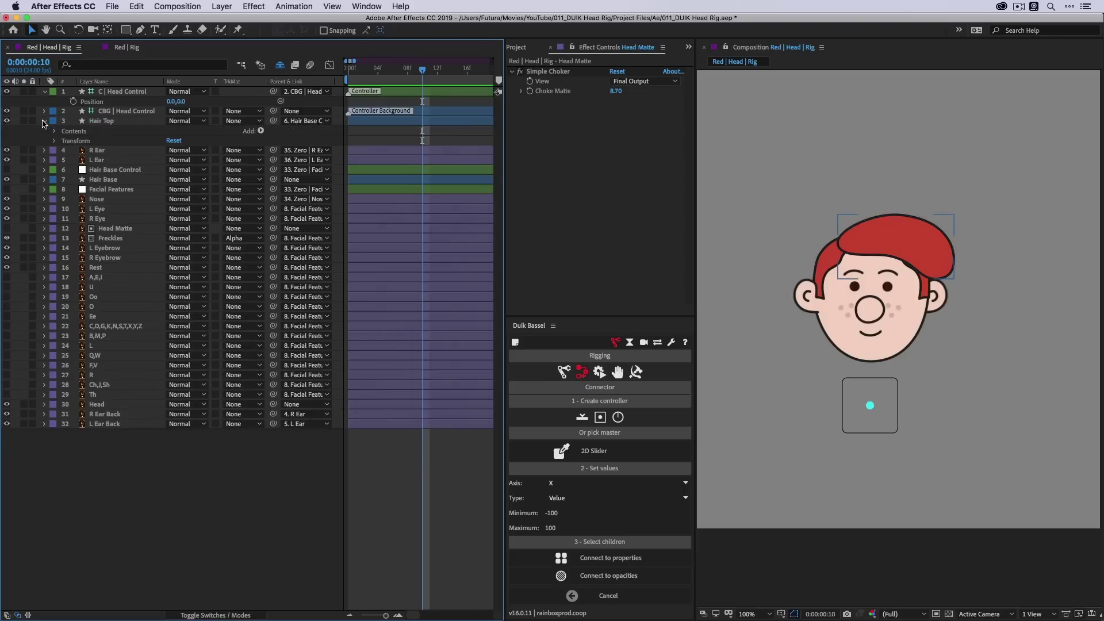
click(65, 141)
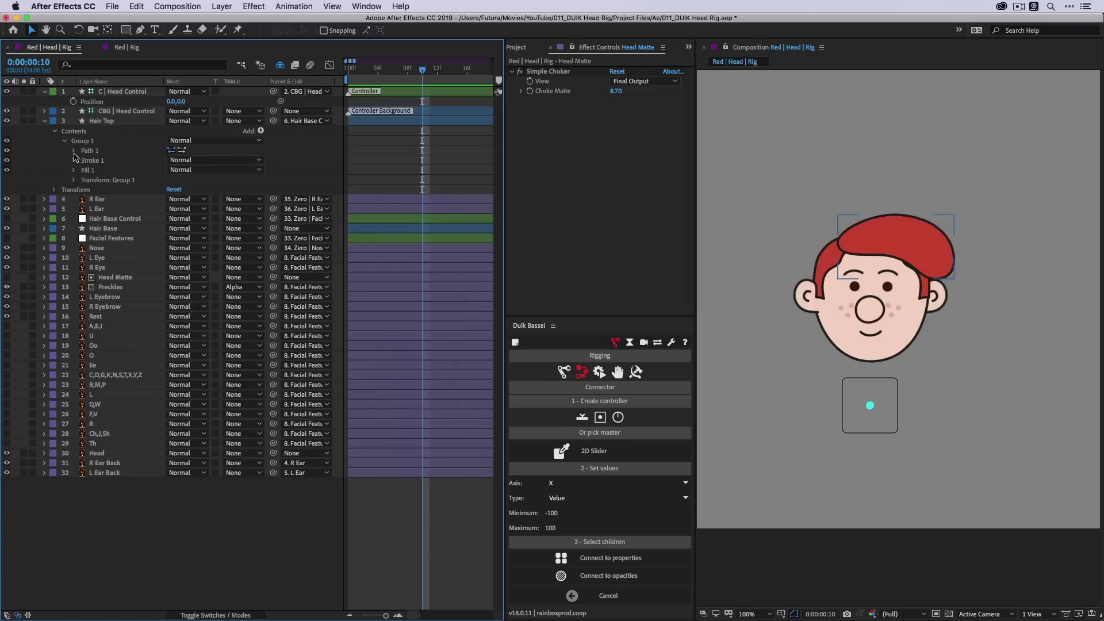
click(74, 151)
click(93, 160)
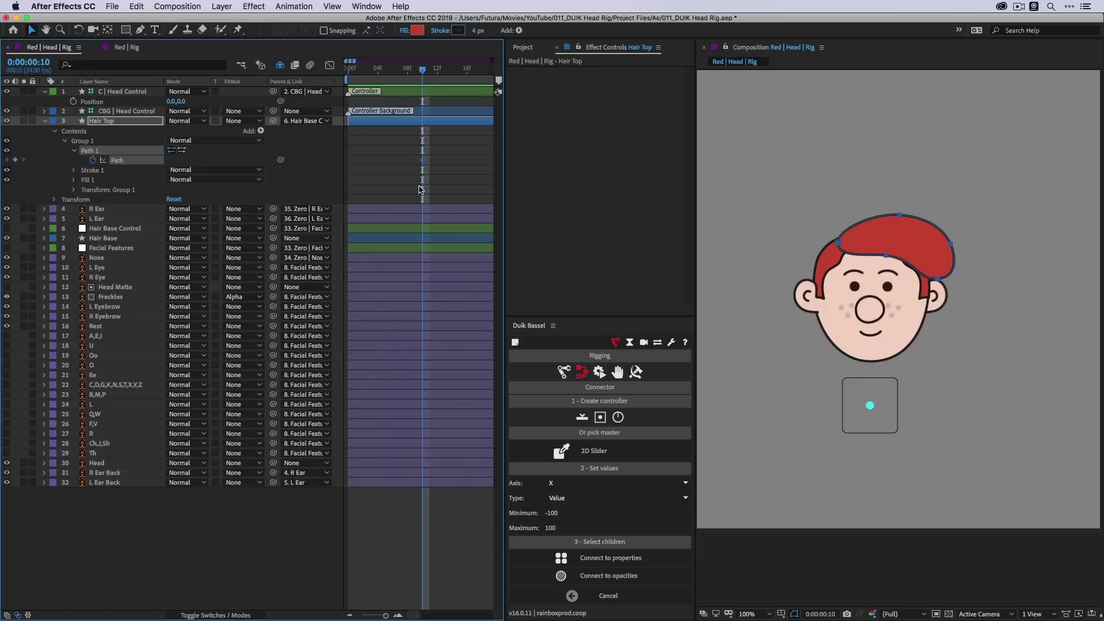
- At frame 0, with the head controller at -48,0, reshape the Hair Top path by pulling both ends inward and reworking its curves
drag(424, 70, 348, 70)
click(870, 405)
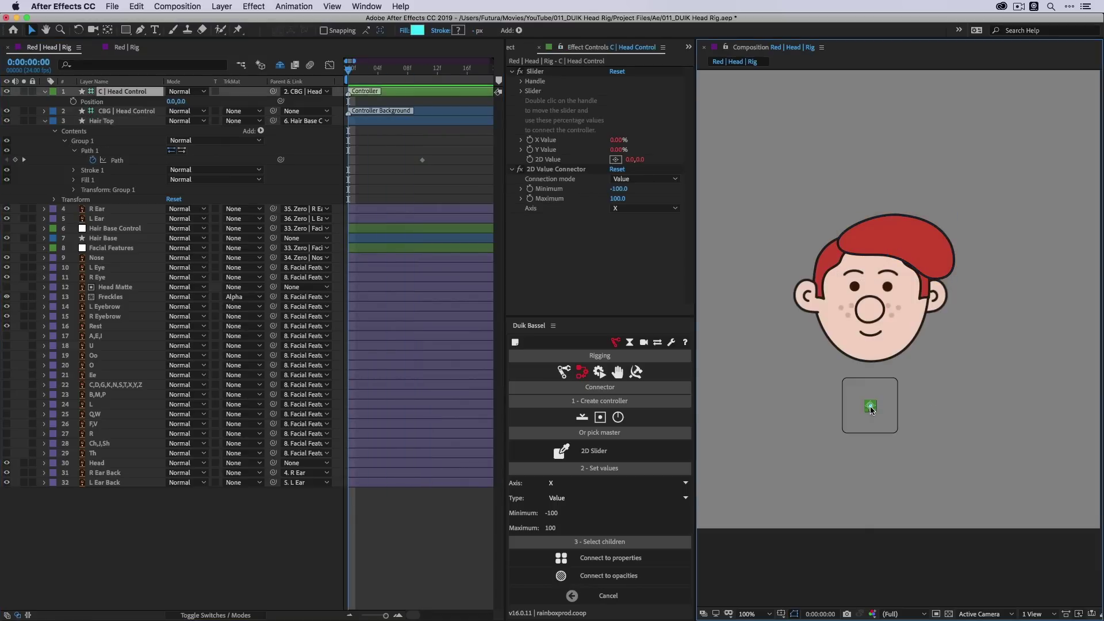
drag(870, 405, 844, 406)
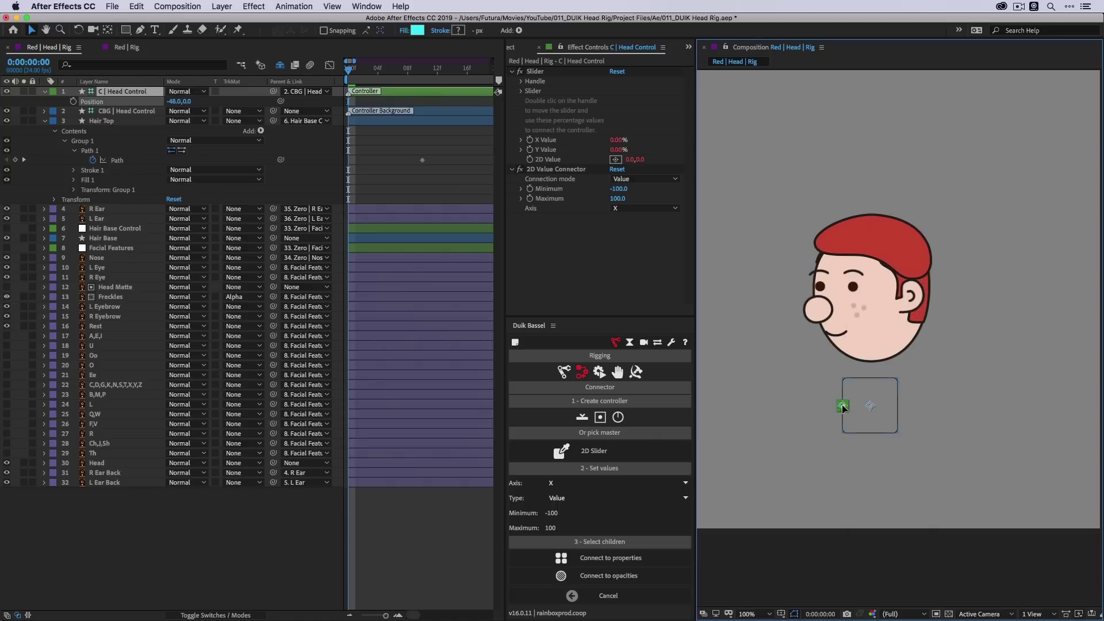
click(867, 242)
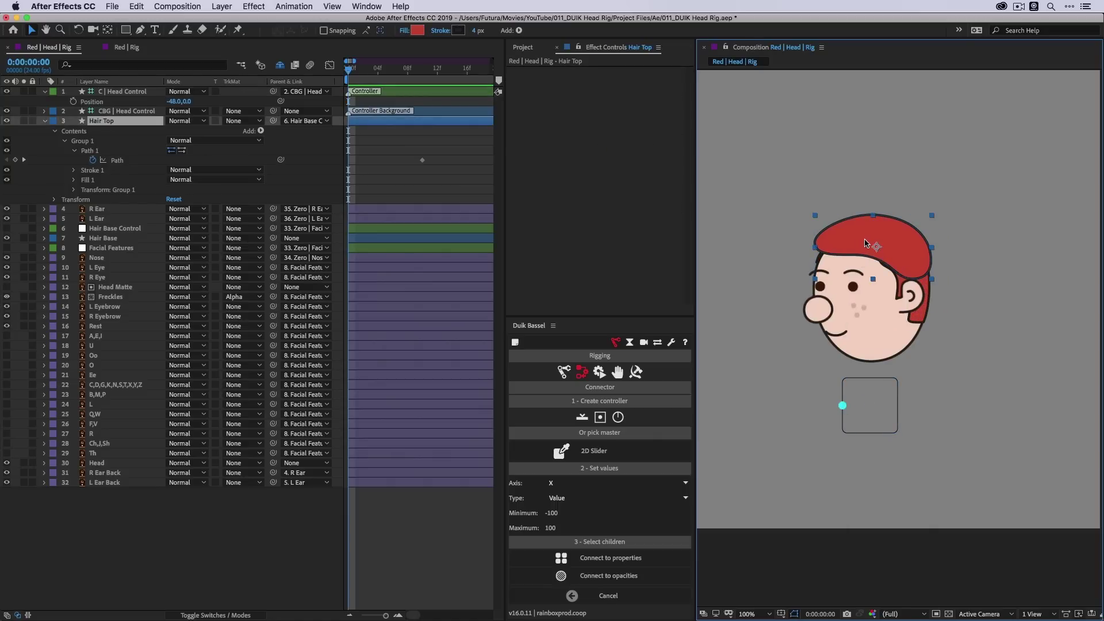
key(g)
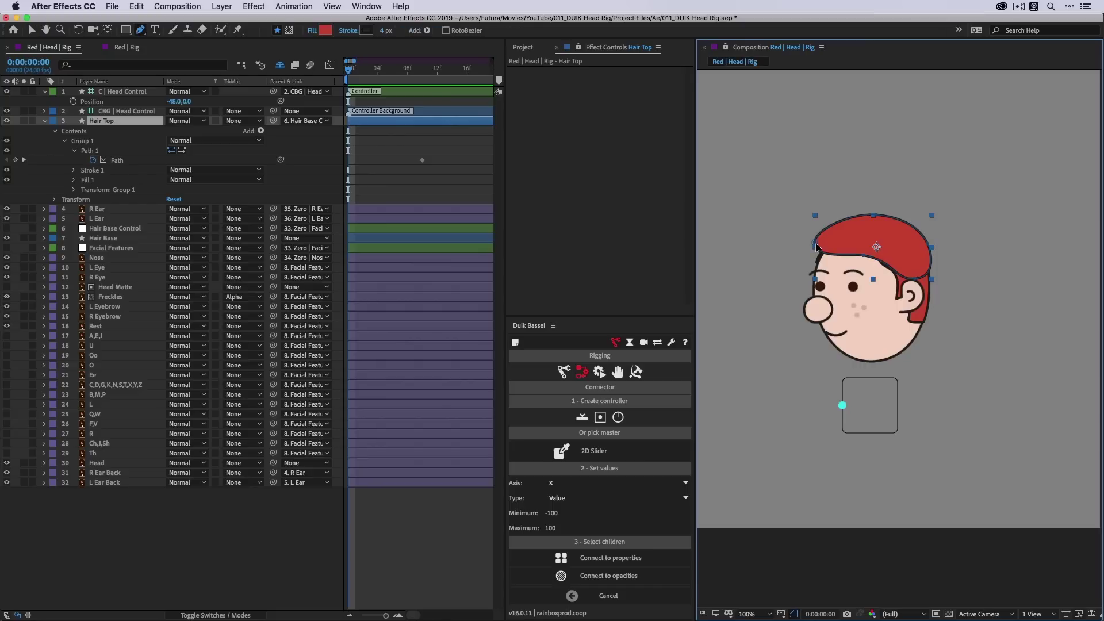
click(815, 248)
drag(816, 246, 849, 257)
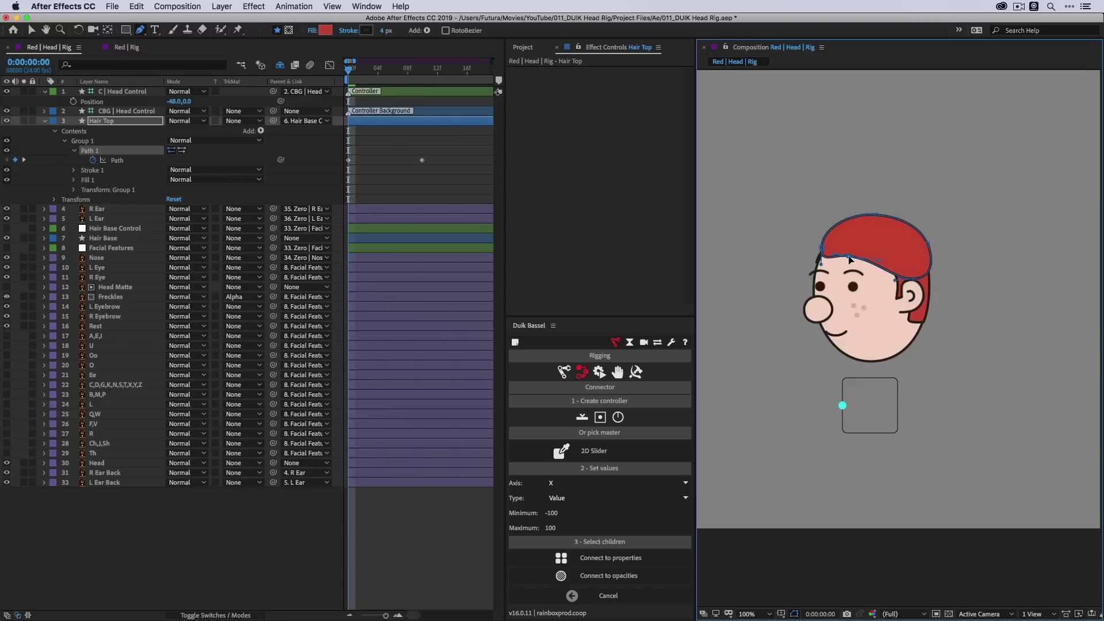
click(918, 279)
drag(928, 248, 916, 246)
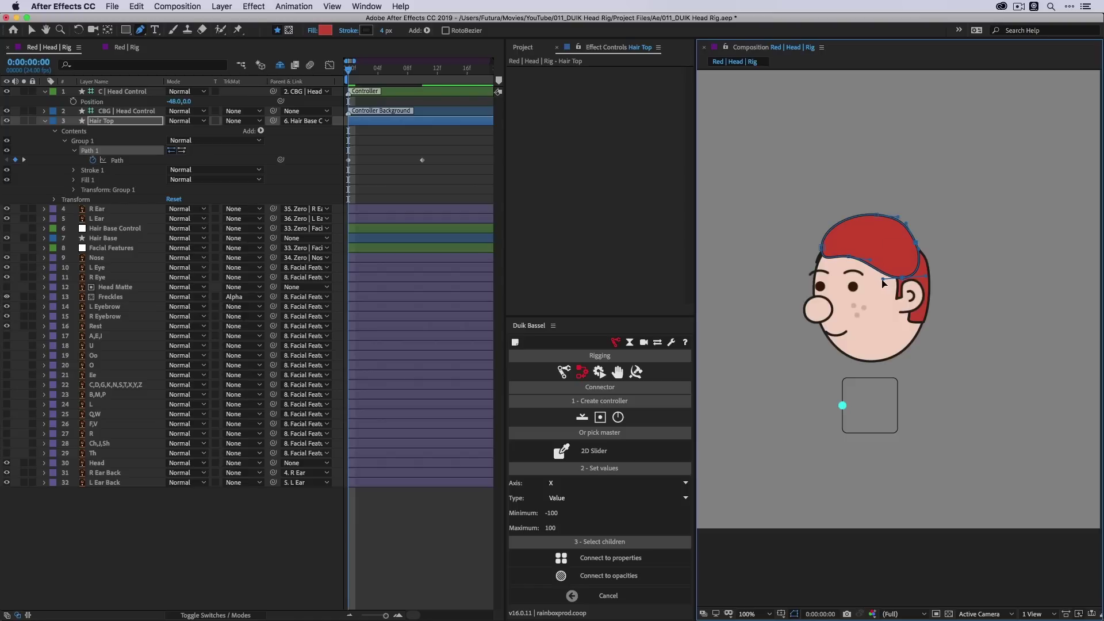
drag(884, 280, 892, 217)
key(v)
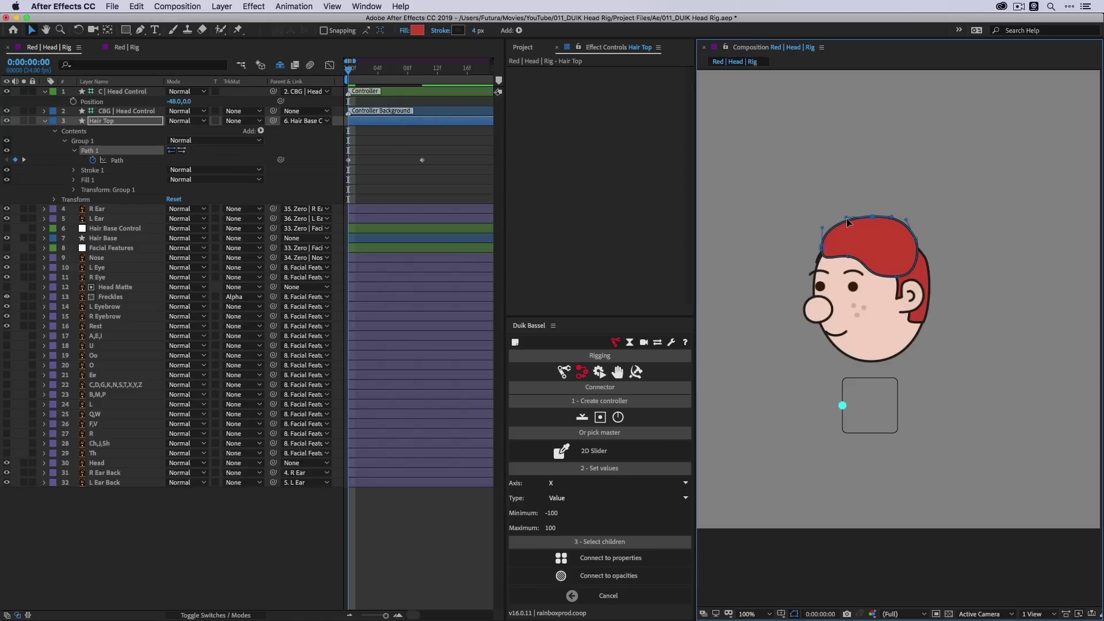
- At frame 20, with the head controller at 48,0, reshape the Hair Top path so its front curl is shorter and rounder
click(843, 406)
drag(843, 406, 898, 406)
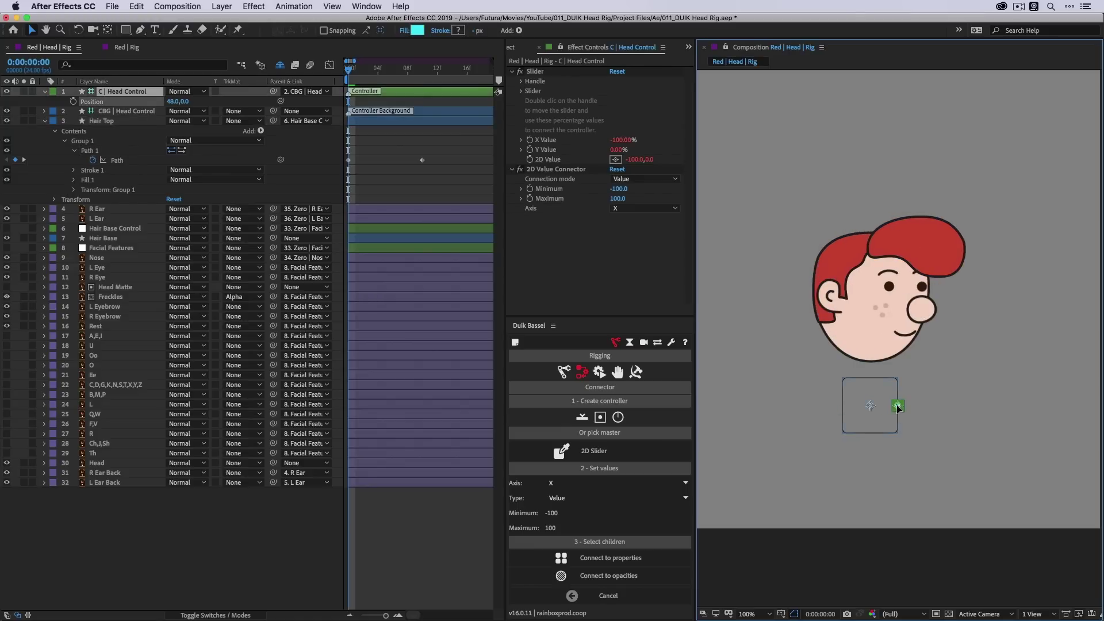
drag(359, 73, 422, 72)
key(shift+Page_Down)
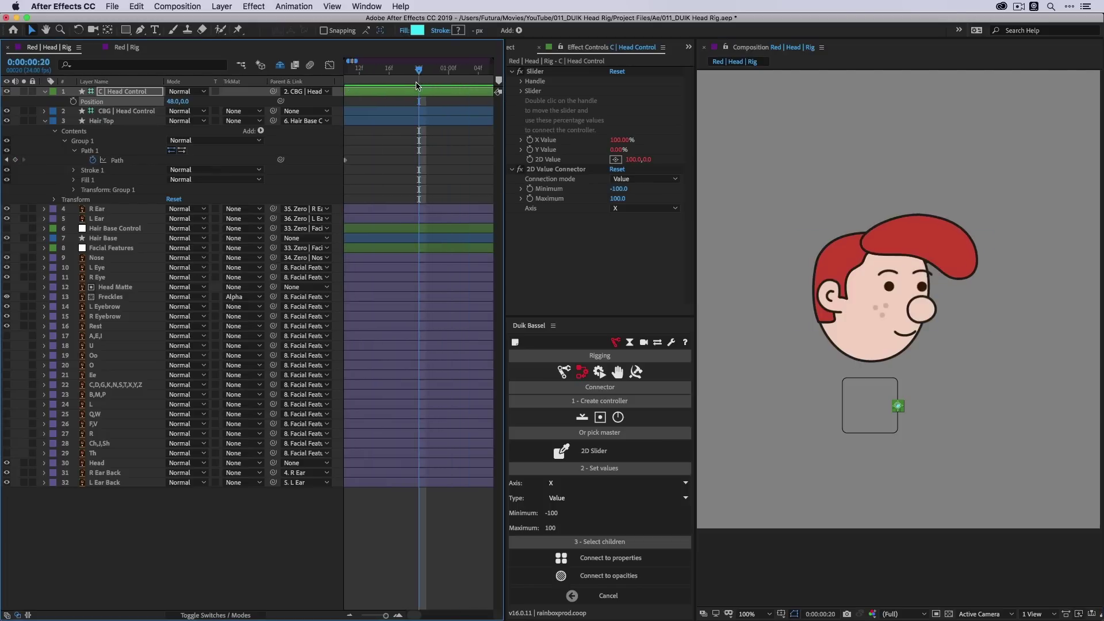
click(942, 269)
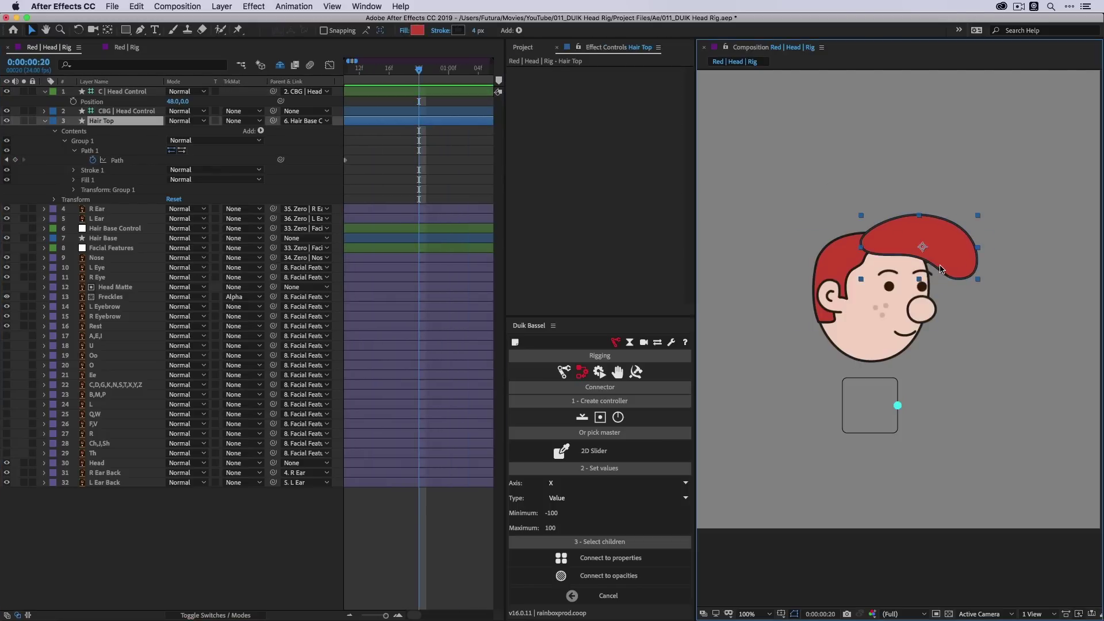
key(g)
click(920, 219)
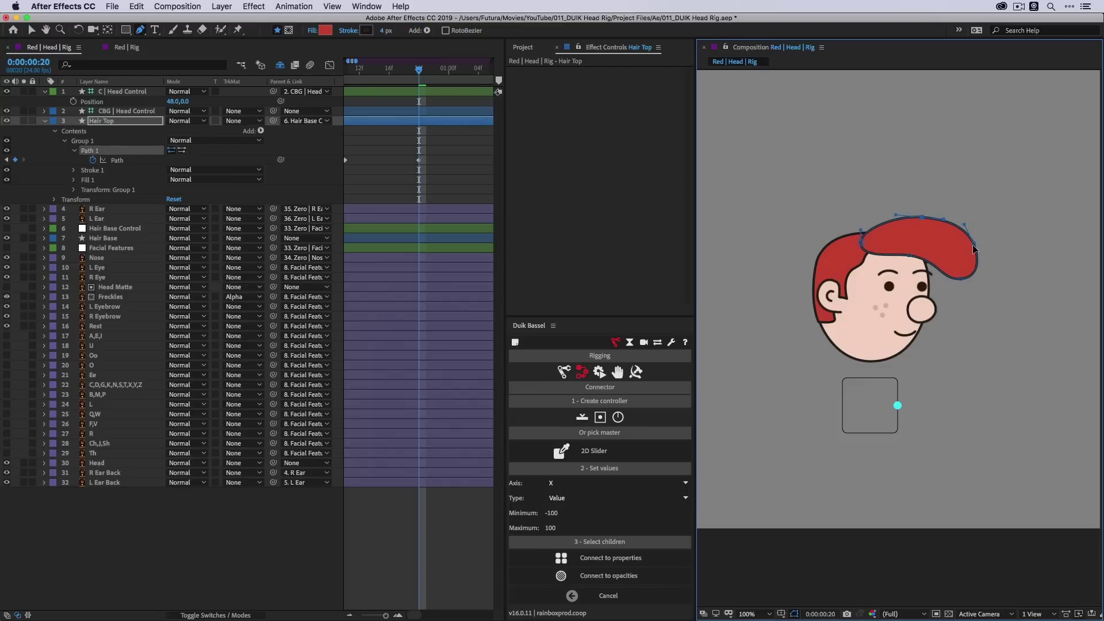
drag(974, 248, 970, 277)
click(909, 255)
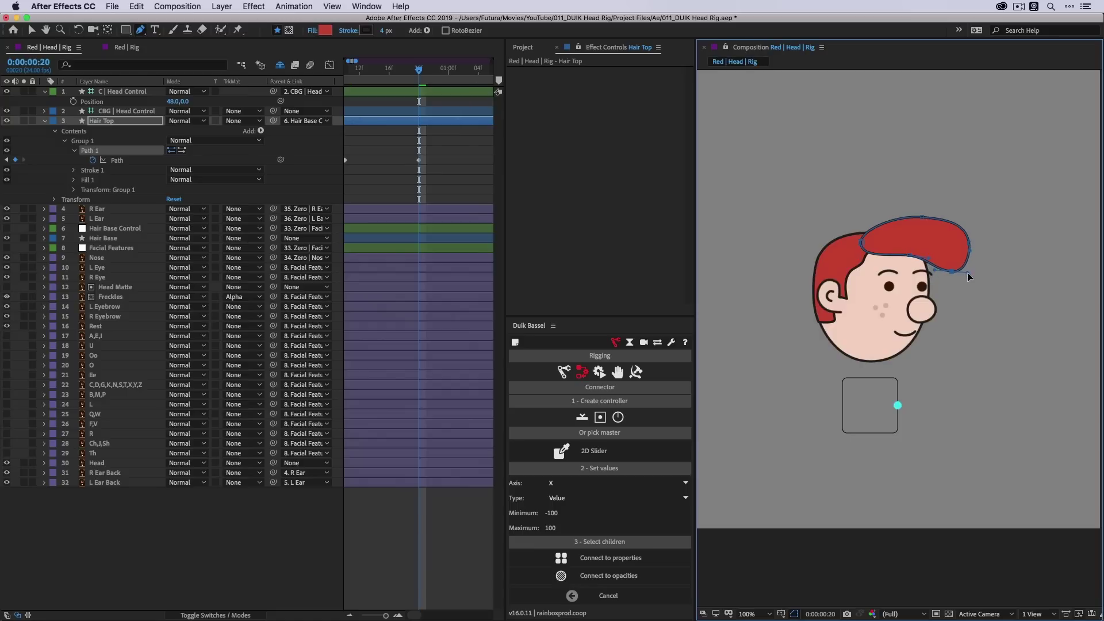
click(970, 246)
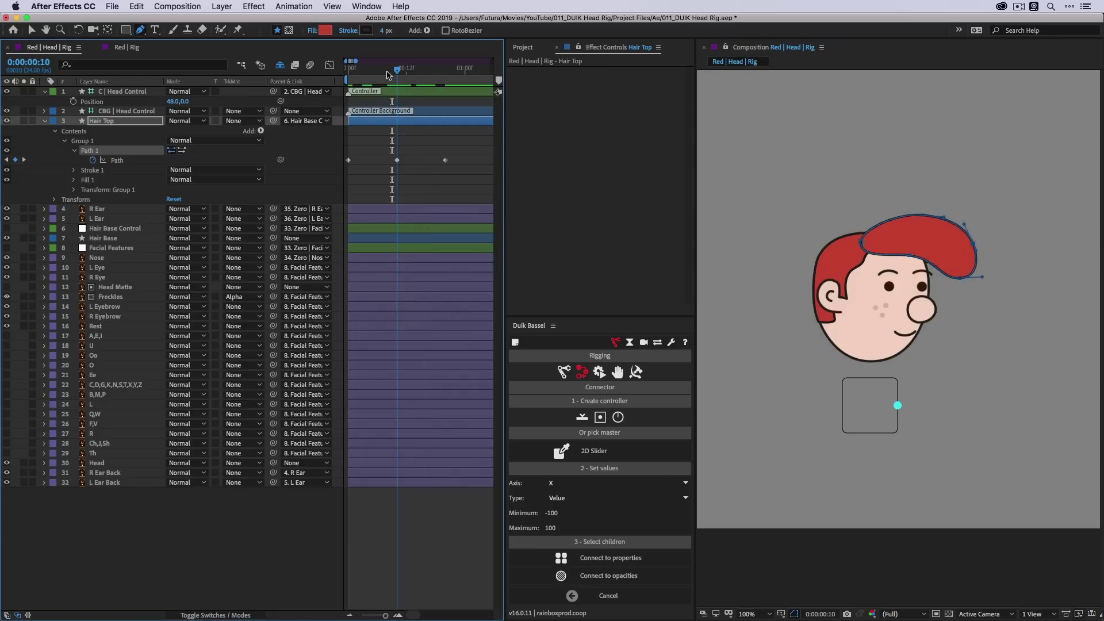
- Refine the front curl of the Hair Top path at frame 20, pulling its foremost point slightly inward
drag(397, 85, 445, 86)
key(v)
click(950, 279)
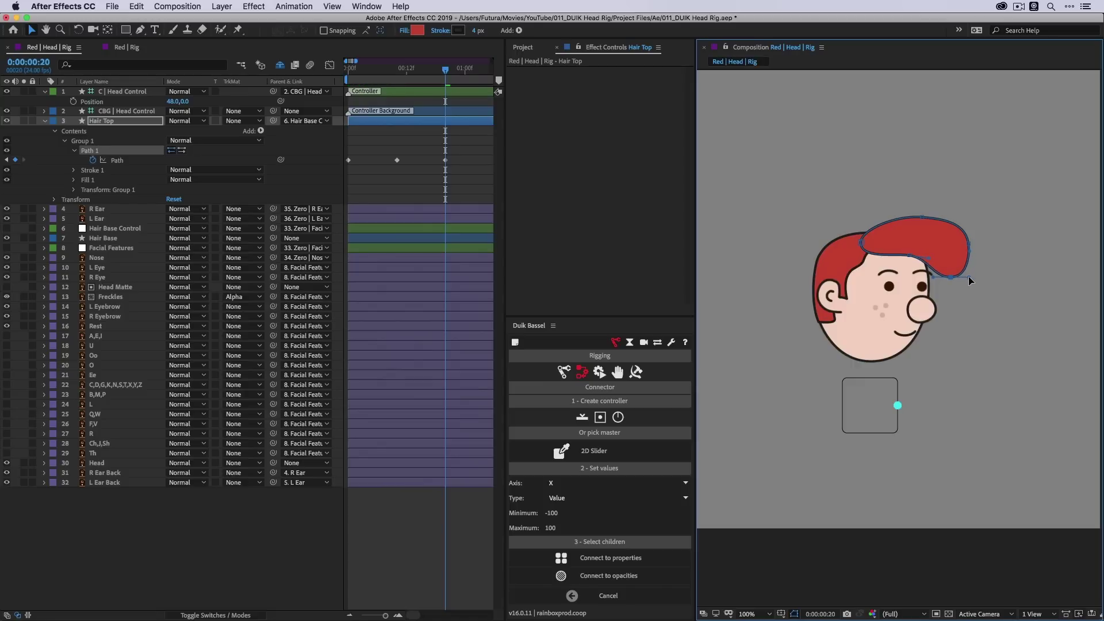
mouse_move(430, 72)
mouse_down()
mouse_move(412, 72)
mouse_move(445, 73)
mouse_up()
drag(969, 246, 966, 247)
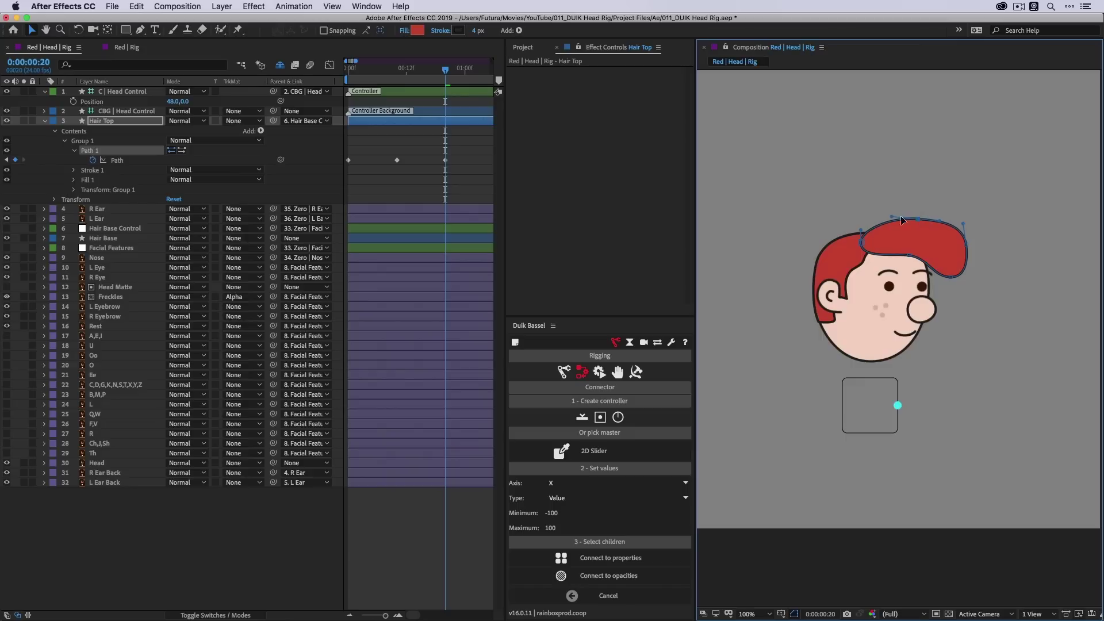
- Connect Hair Top's Path property to the 2D slider's X axis with Duik and test it with the head controller
drag(447, 69, 403, 95)
click(128, 163)
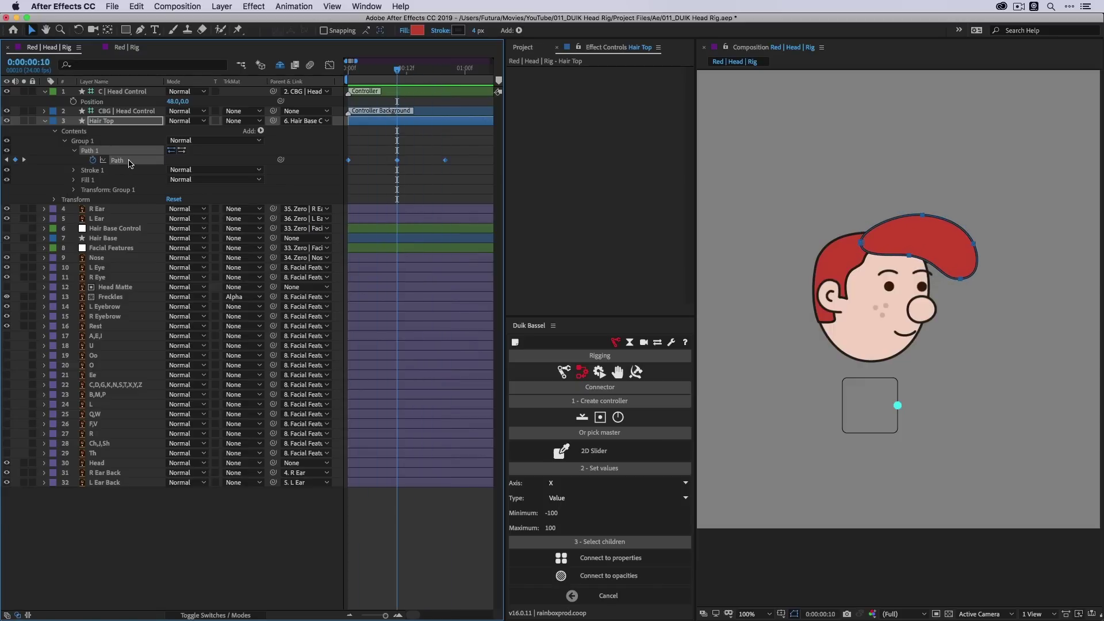
click(606, 558)
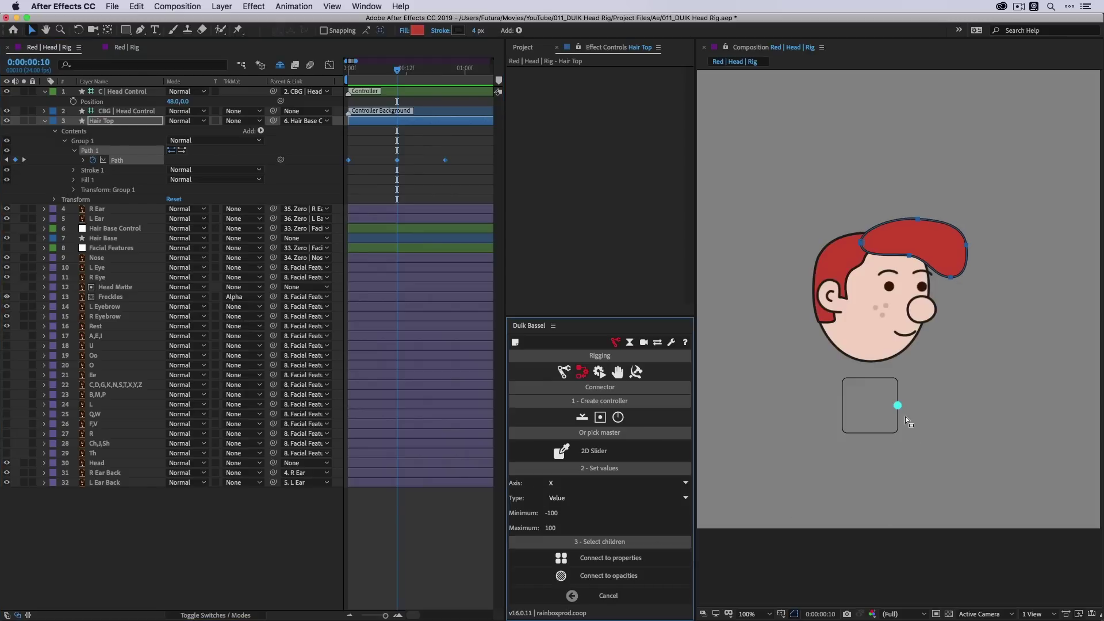
mouse_move(898, 405)
mouse_down()
mouse_move(844, 407)
mouse_move(891, 413)
mouse_up()
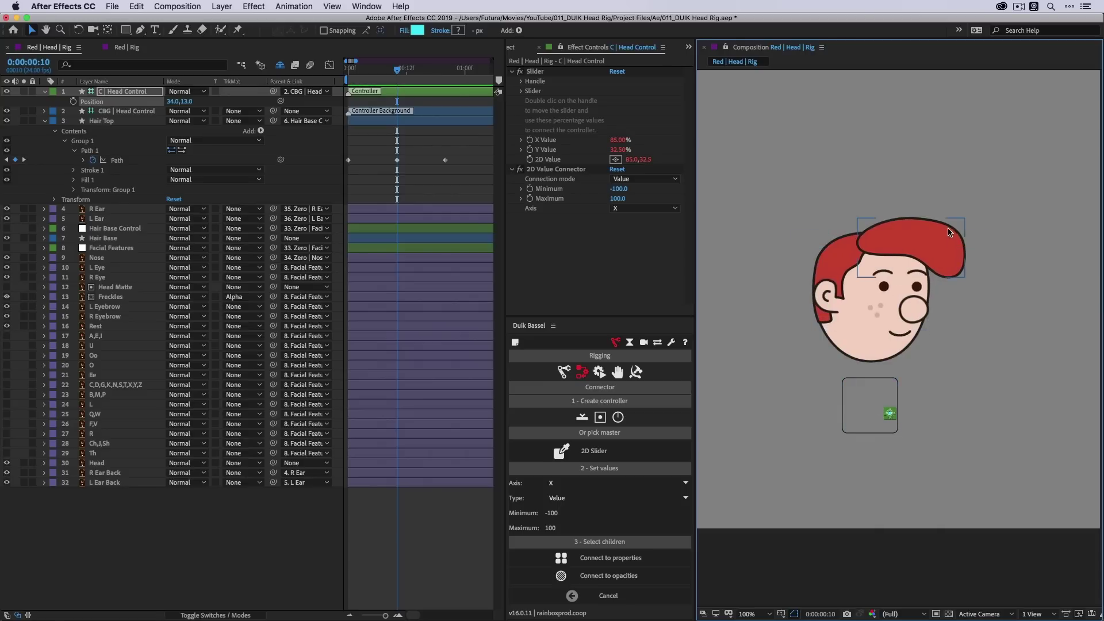
mouse_move(890, 413)
mouse_down()
mouse_move(875, 404)
mouse_move(898, 406)
mouse_up()
- With Hair Top's Path expression temporarily switched off, reshape its path at frame 20 so the front curl bulges slightly further forward
click(929, 261)
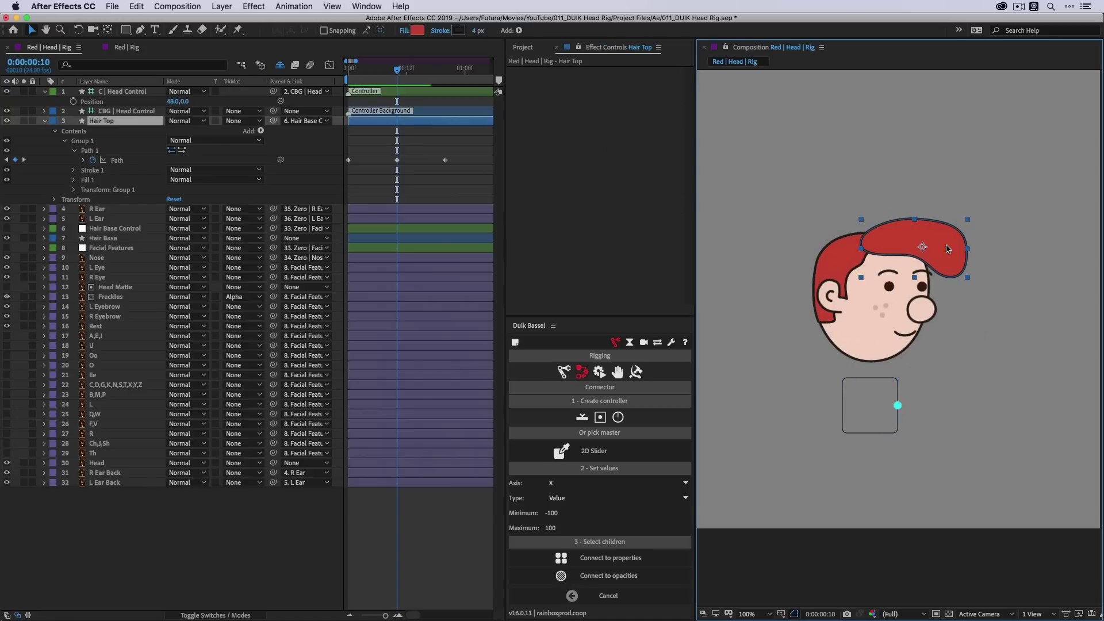
key(g)
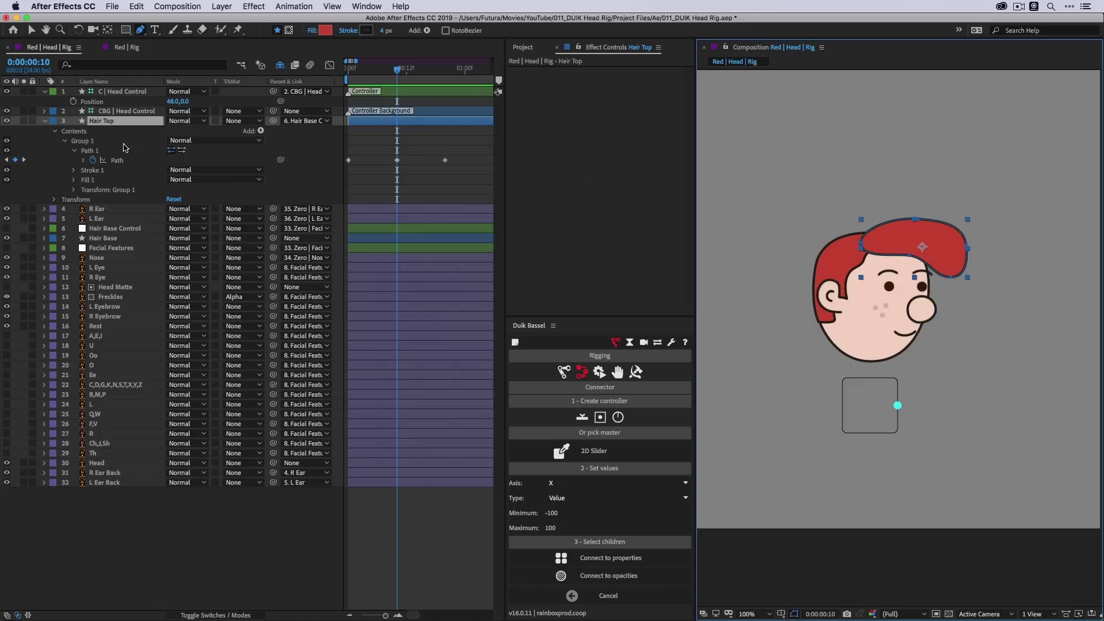
click(83, 162)
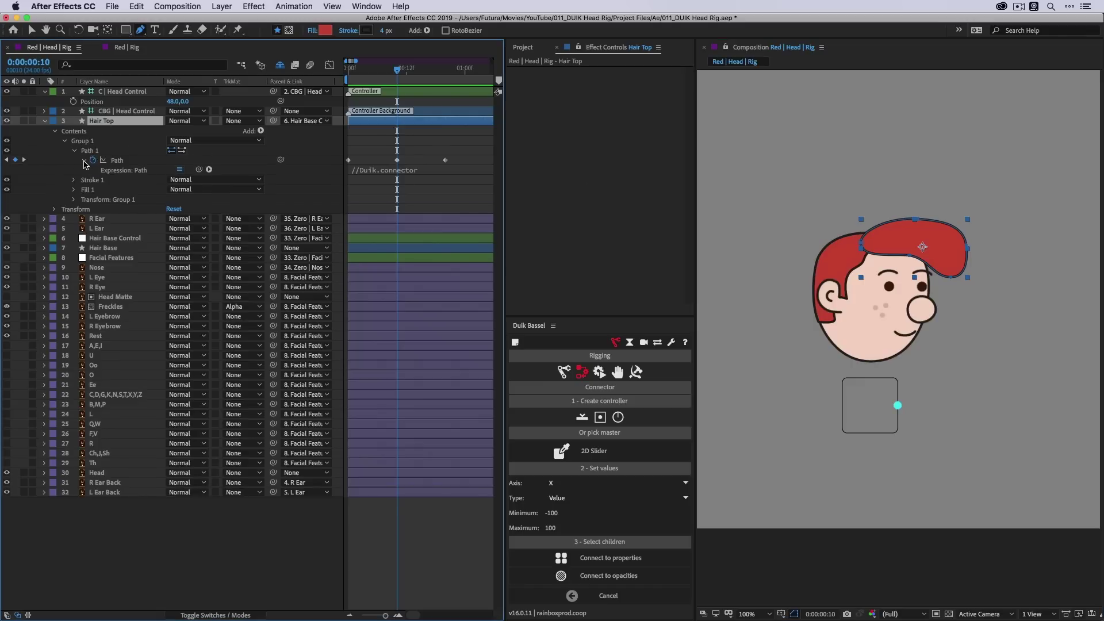
click(179, 170)
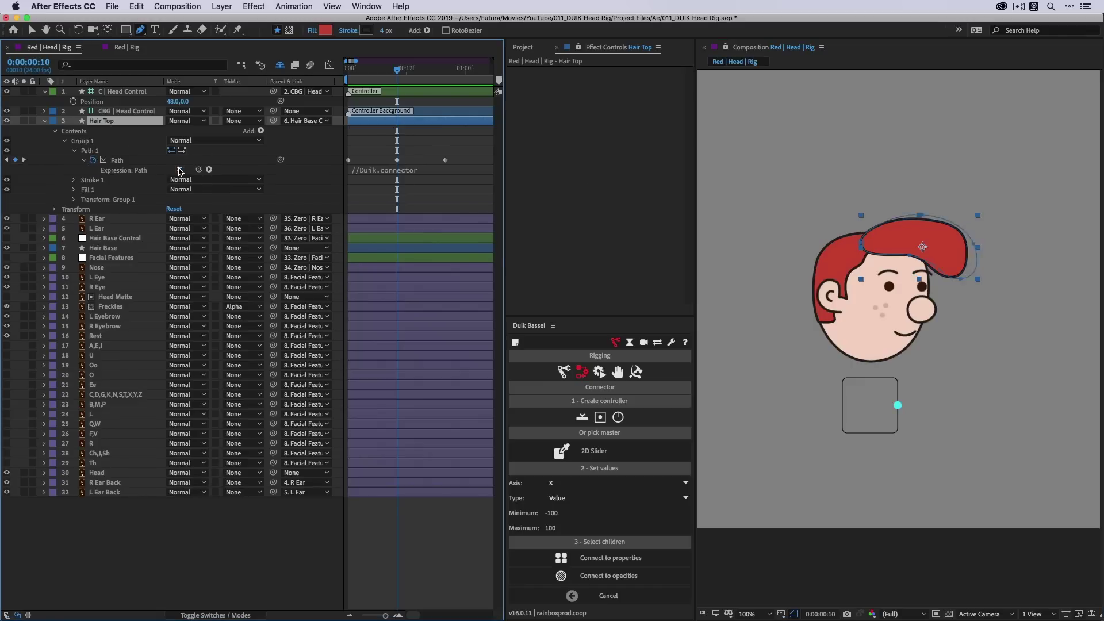
drag(398, 70, 445, 73)
key(v)
click(915, 218)
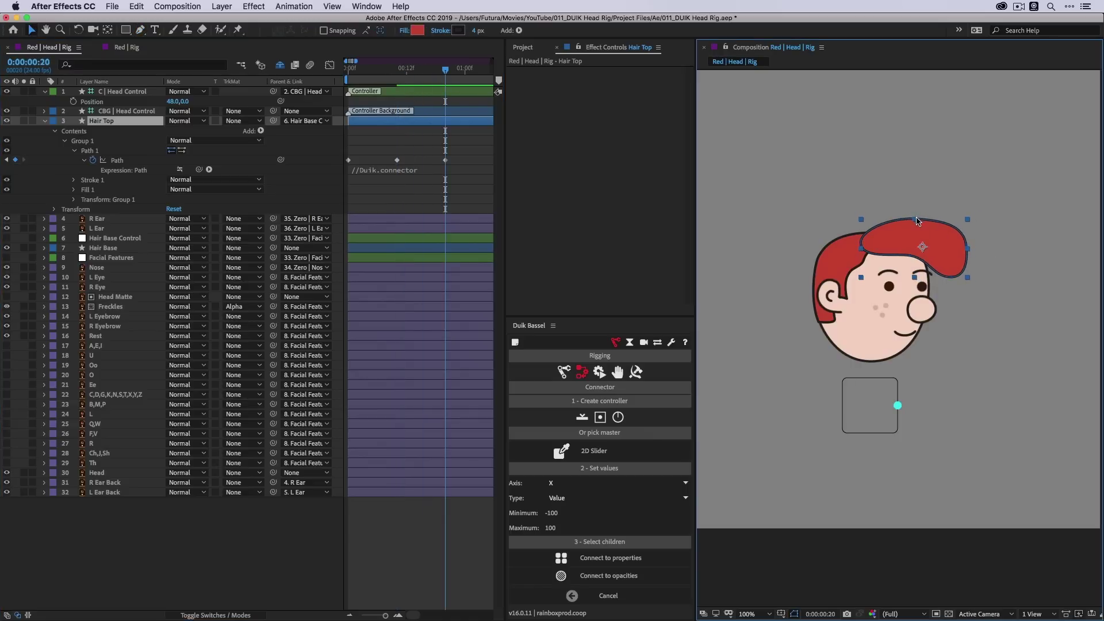
key(g)
click(916, 219)
key(v)
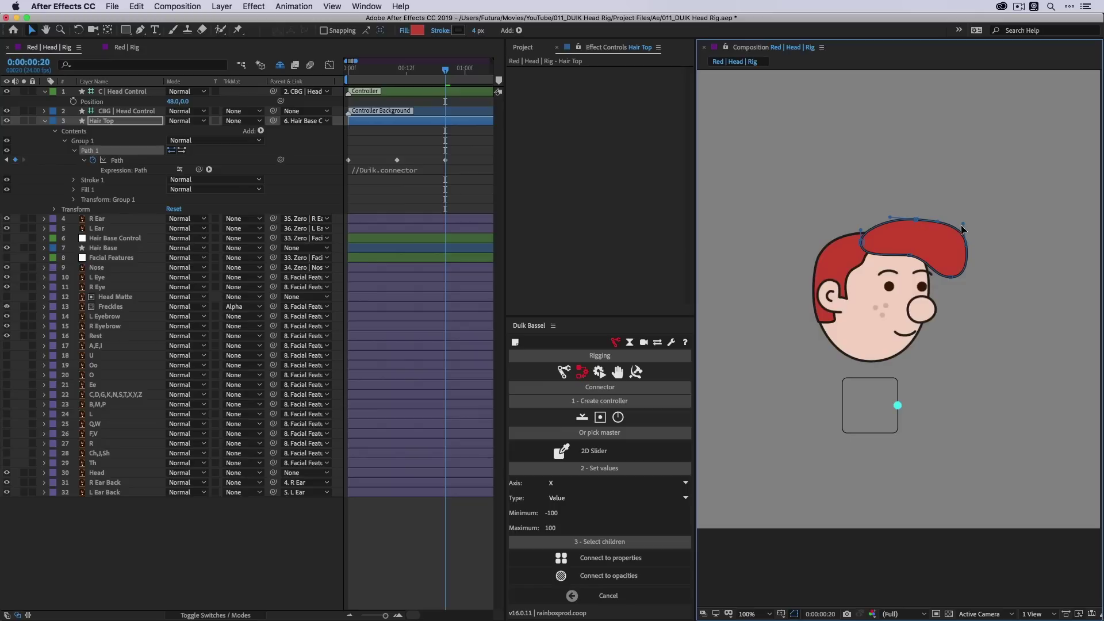
drag(964, 235, 974, 256)
click(180, 170)
- Test the Hair Top reshaping by sweeping the head controller from side to side, and recenter the controller at 0,0
click(898, 407)
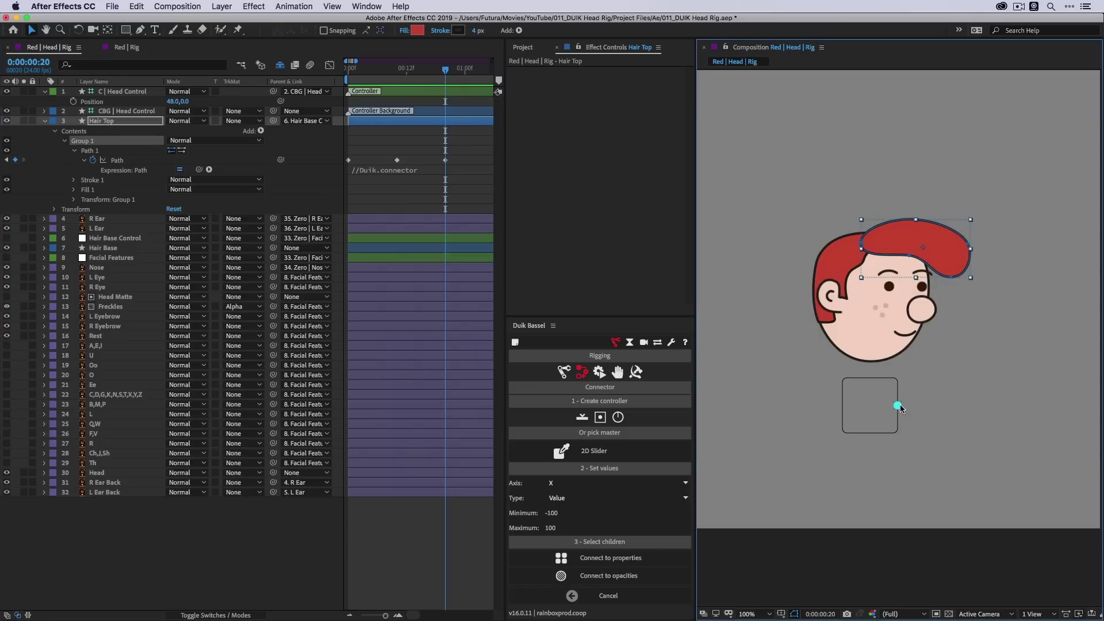
drag(899, 406, 845, 409)
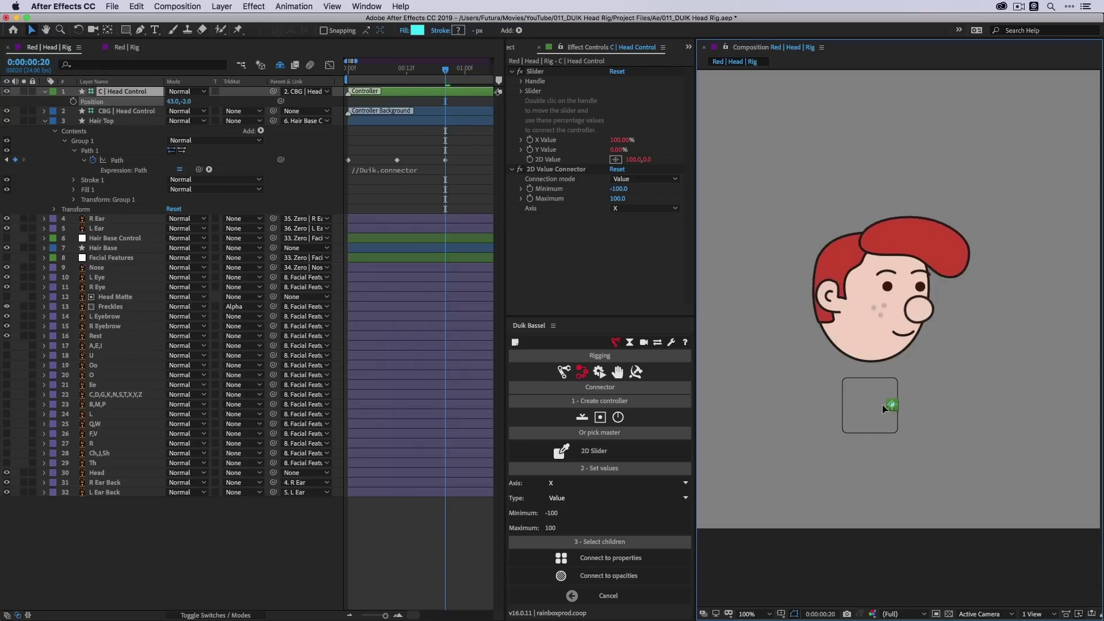
mouse_move(885, 410)
mouse_down()
mouse_move(857, 410)
mouse_move(889, 410)
mouse_move(863, 412)
mouse_move(881, 413)
mouse_move(871, 406)
mouse_up()
click(182, 101)
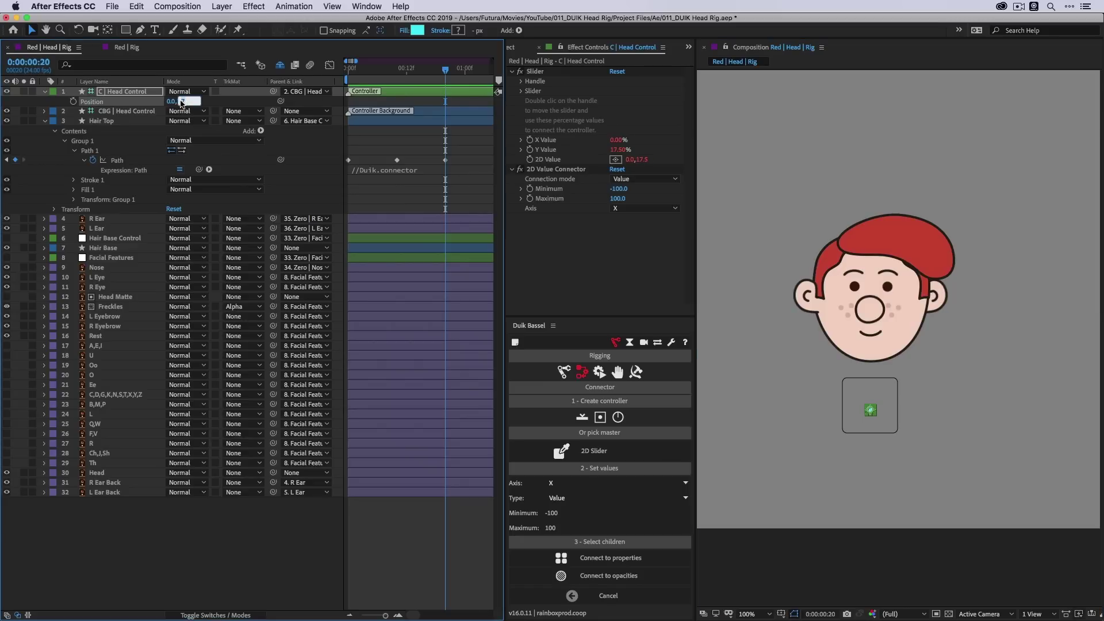
text(0)
key(Return)
- Collapse the layer properties, add a Y Position keyframe to Facial Features at frame 10, and return the playhead to frame 0
drag(426, 72, 395, 126)
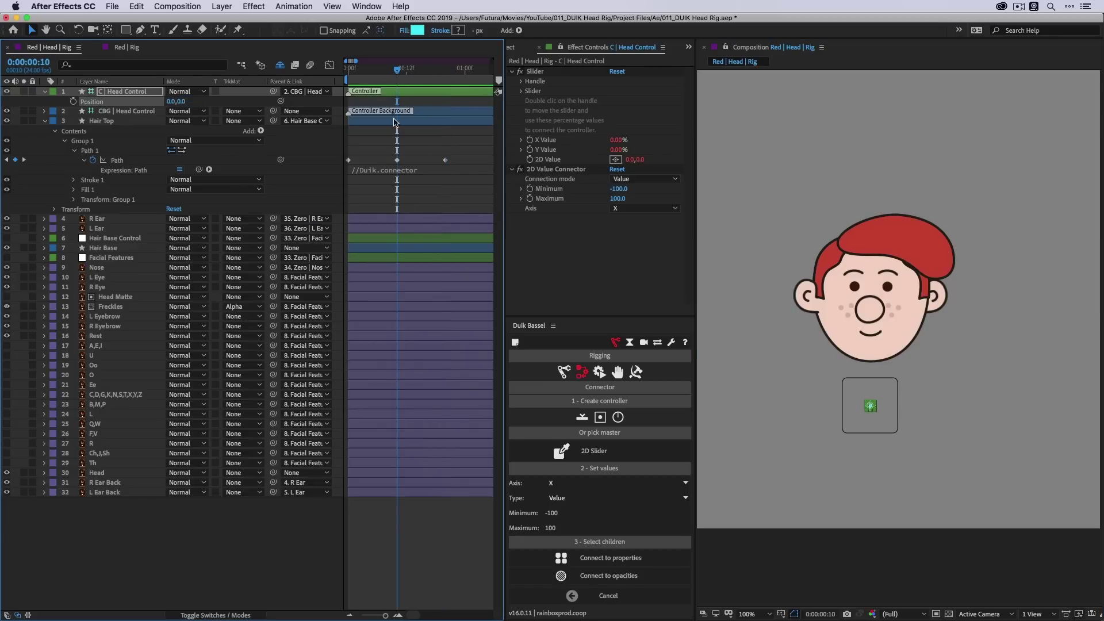
click(391, 134)
key(u)
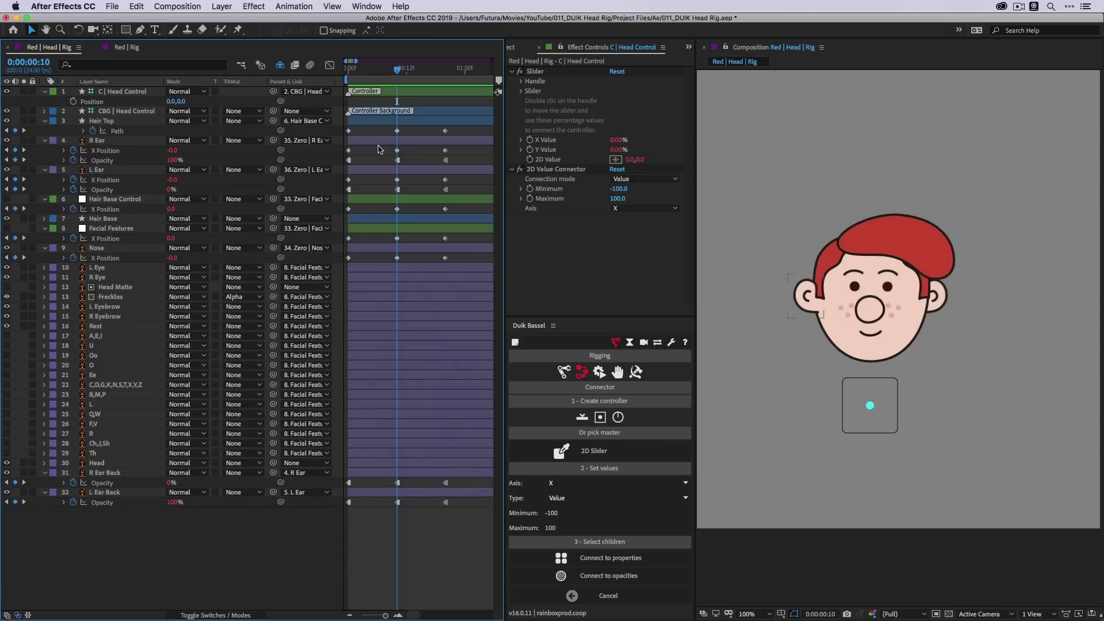
key(u)
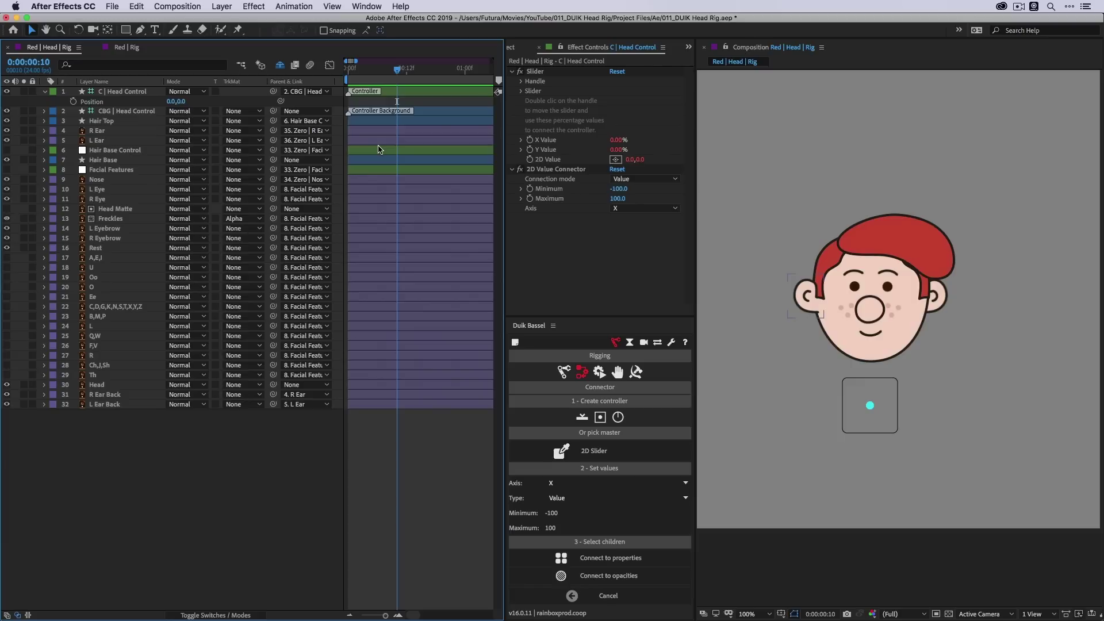
click(112, 169)
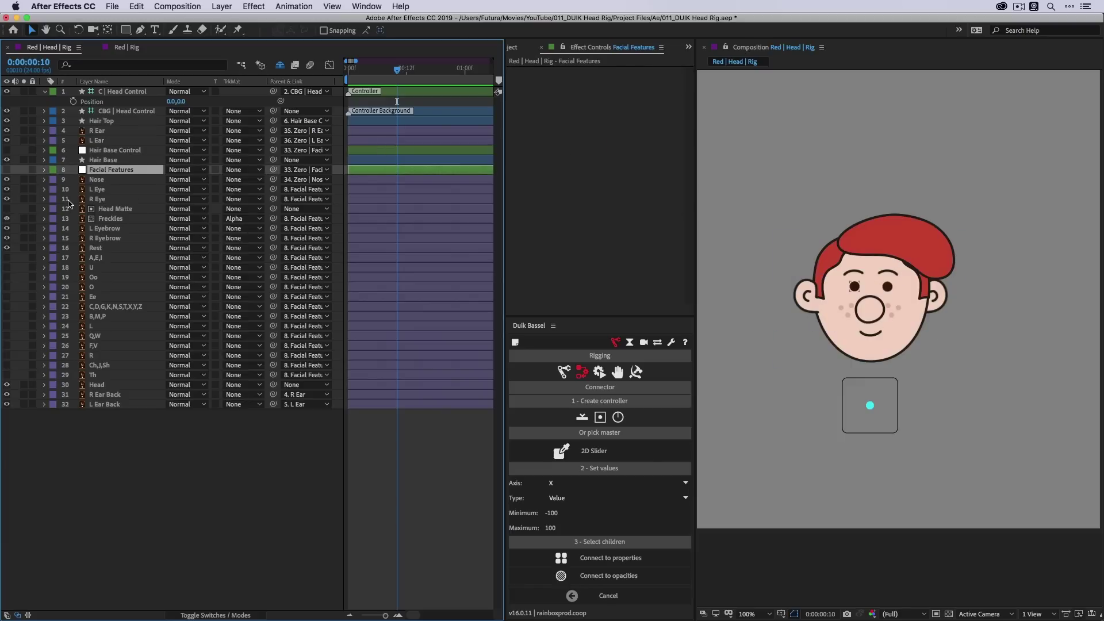
key(p)
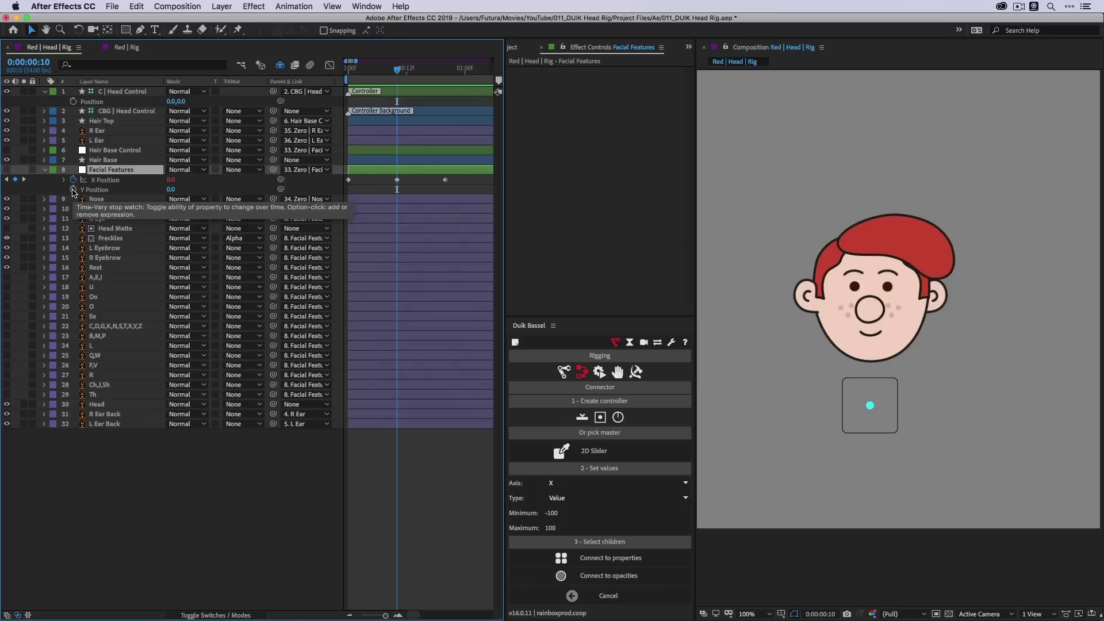
click(73, 189)
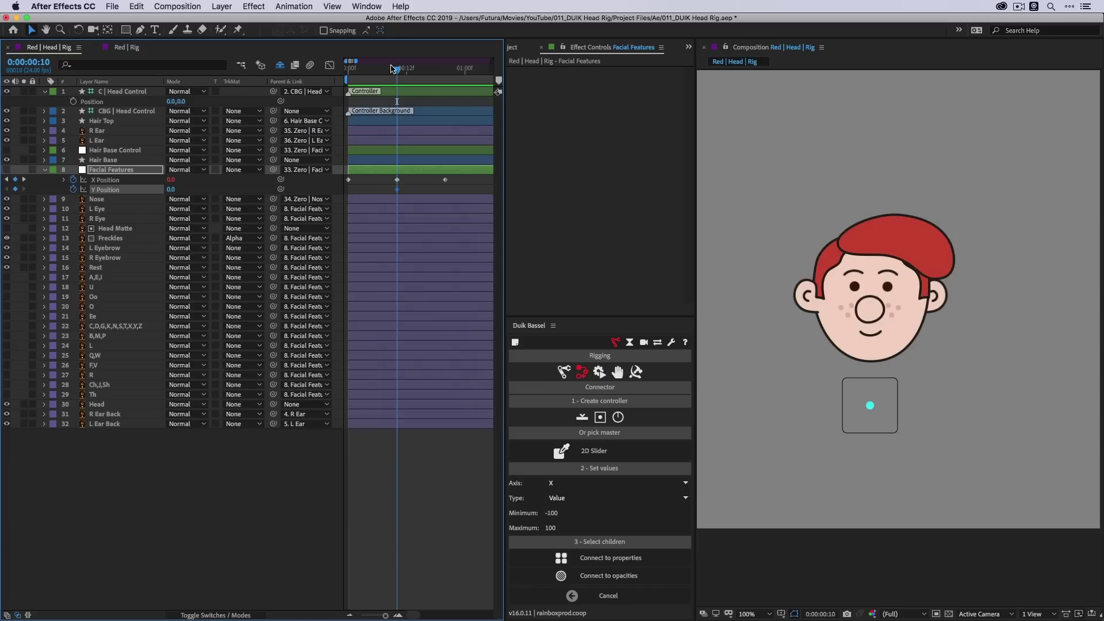
drag(391, 69, 347, 69)
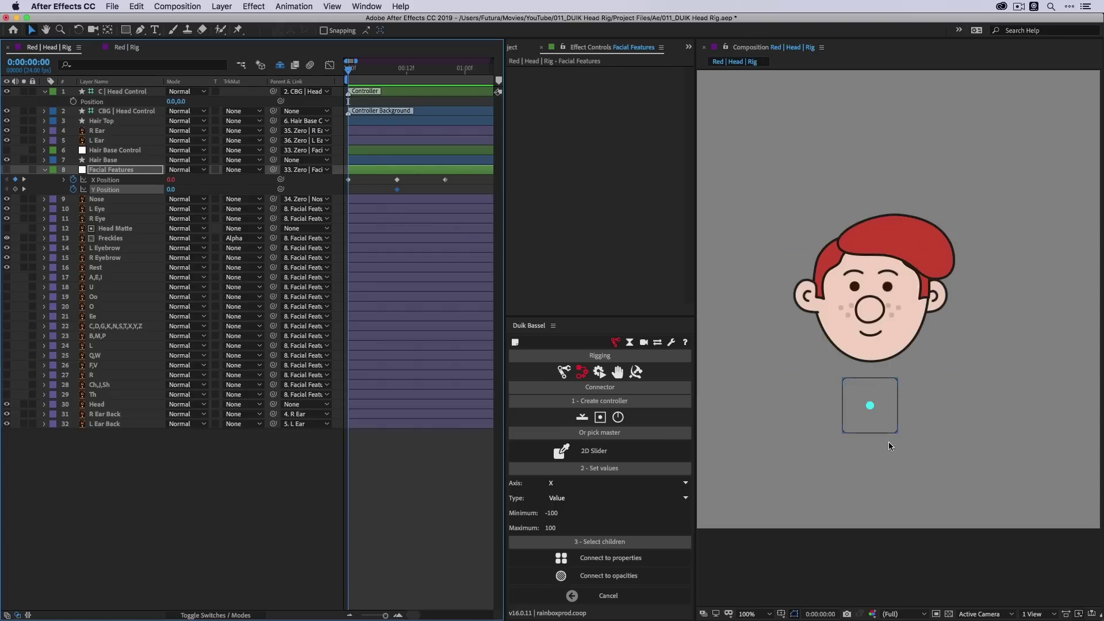
click(872, 406)
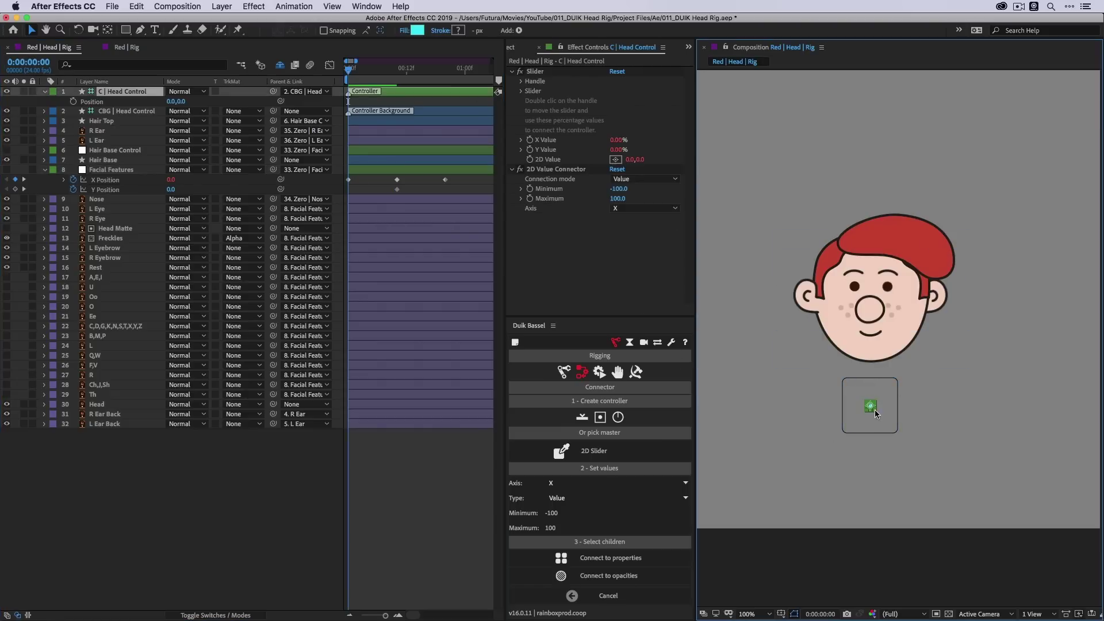
drag(870, 405, 872, 382)
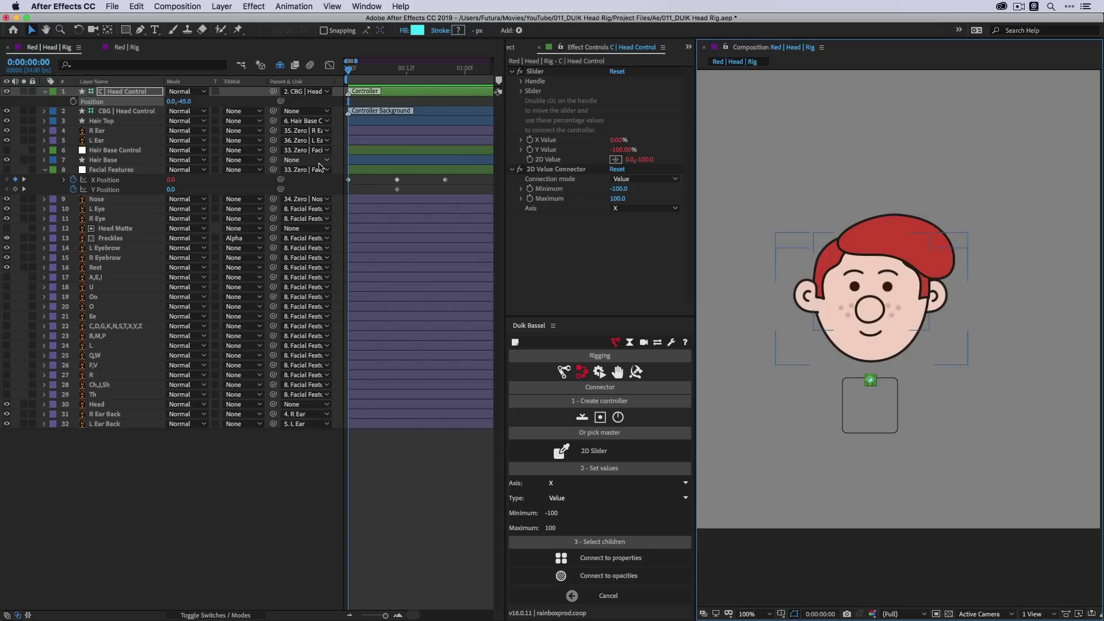
key(super+z)
- Make the Facial Features null visible and raise it at frame 0, setting its Y Position to -30
click(378, 170)
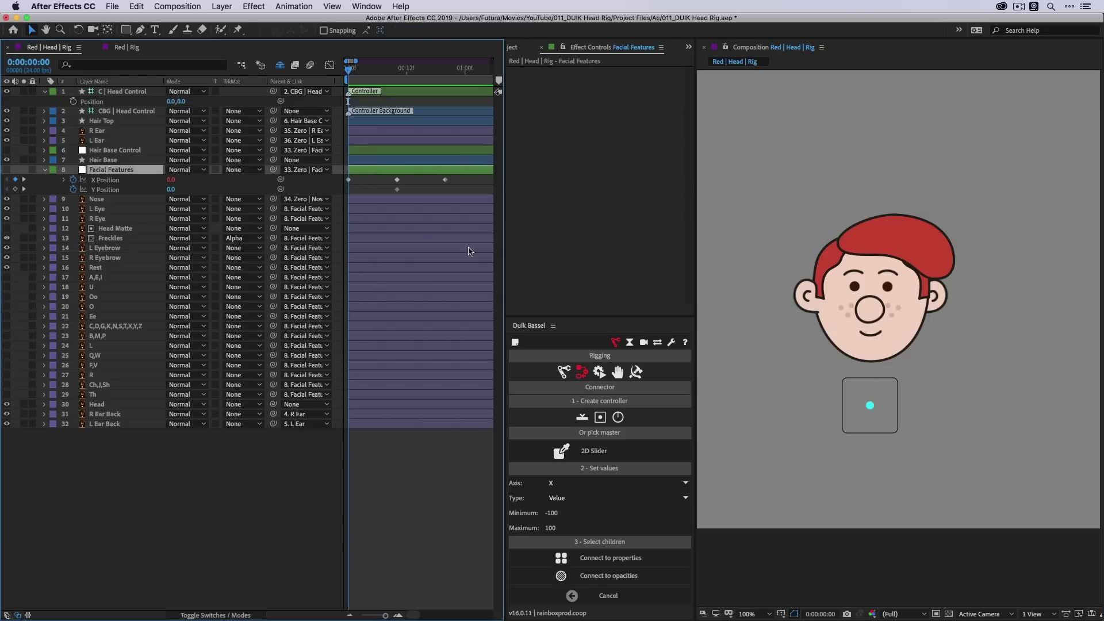
click(6, 169)
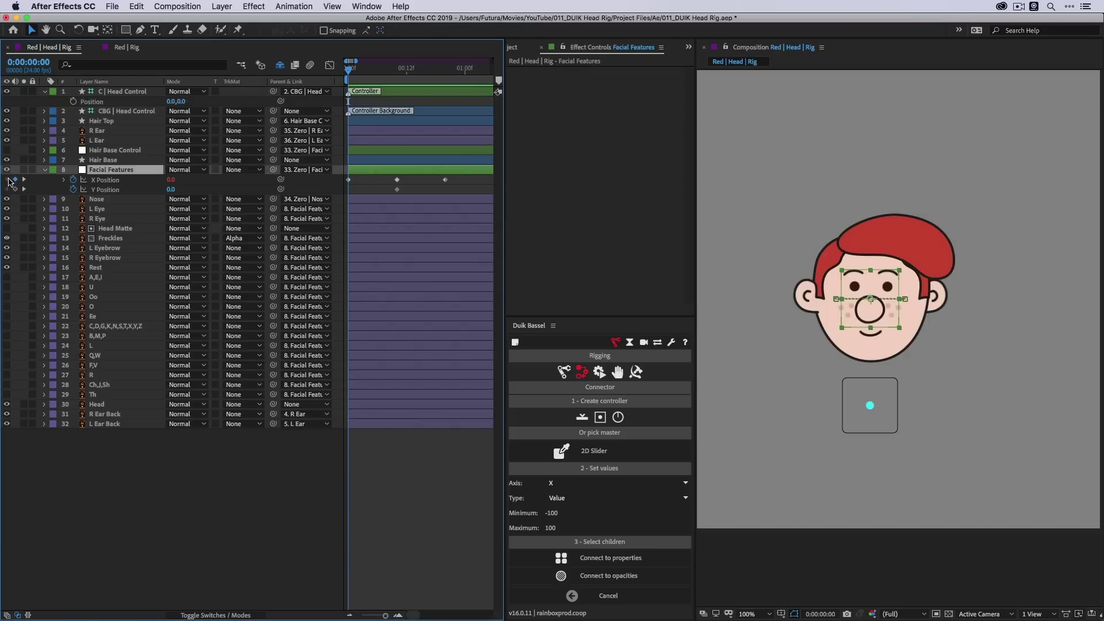
drag(881, 285, 883, 269)
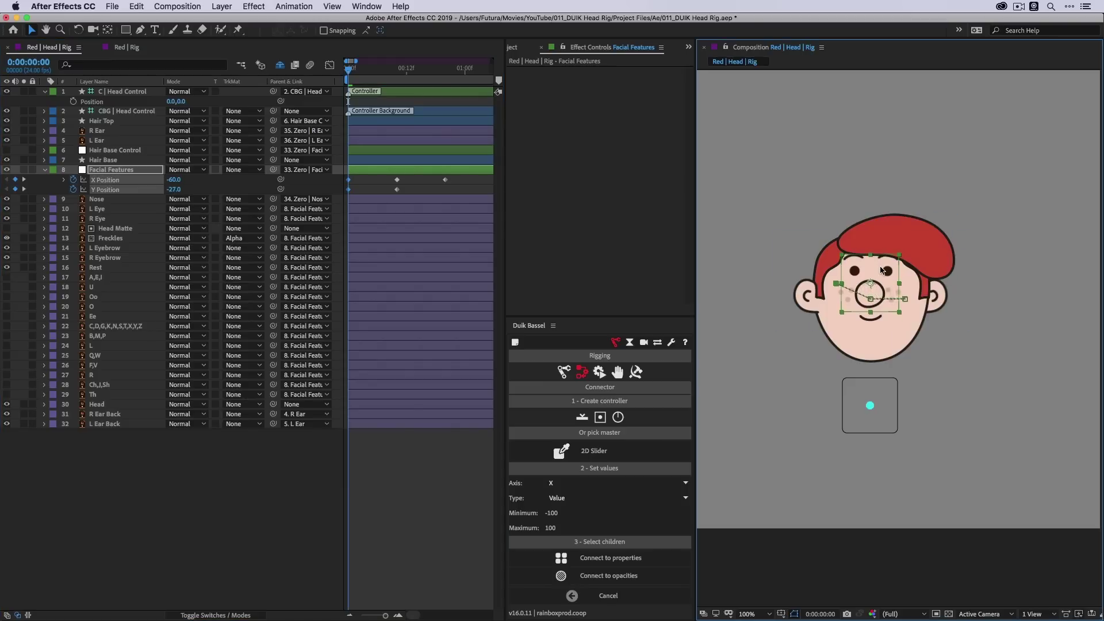
click(173, 189)
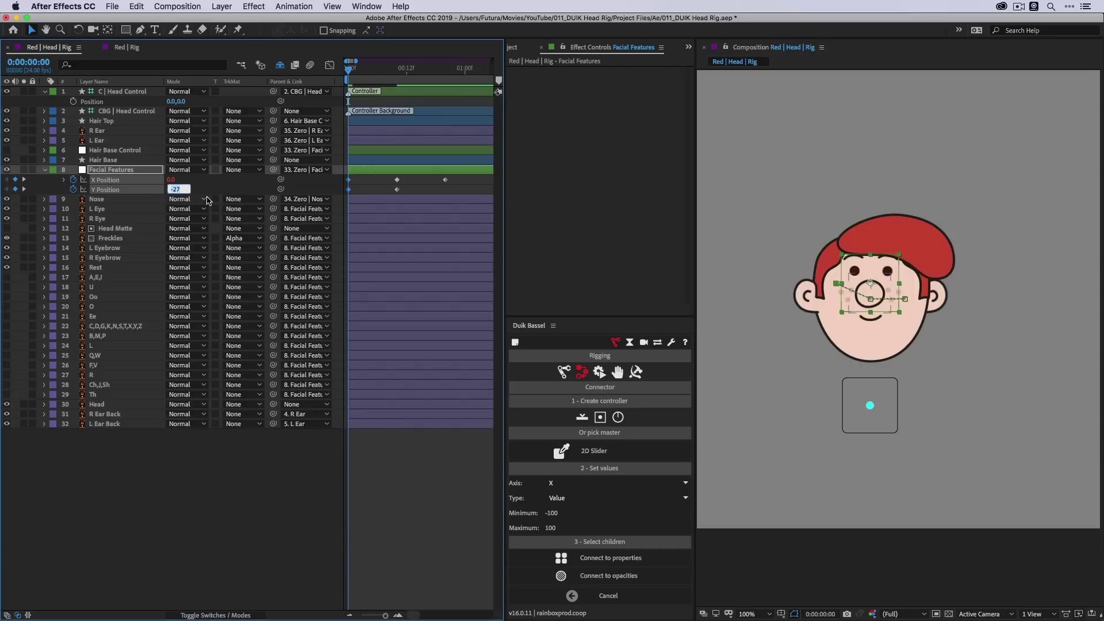
text(-30)
key(Return)
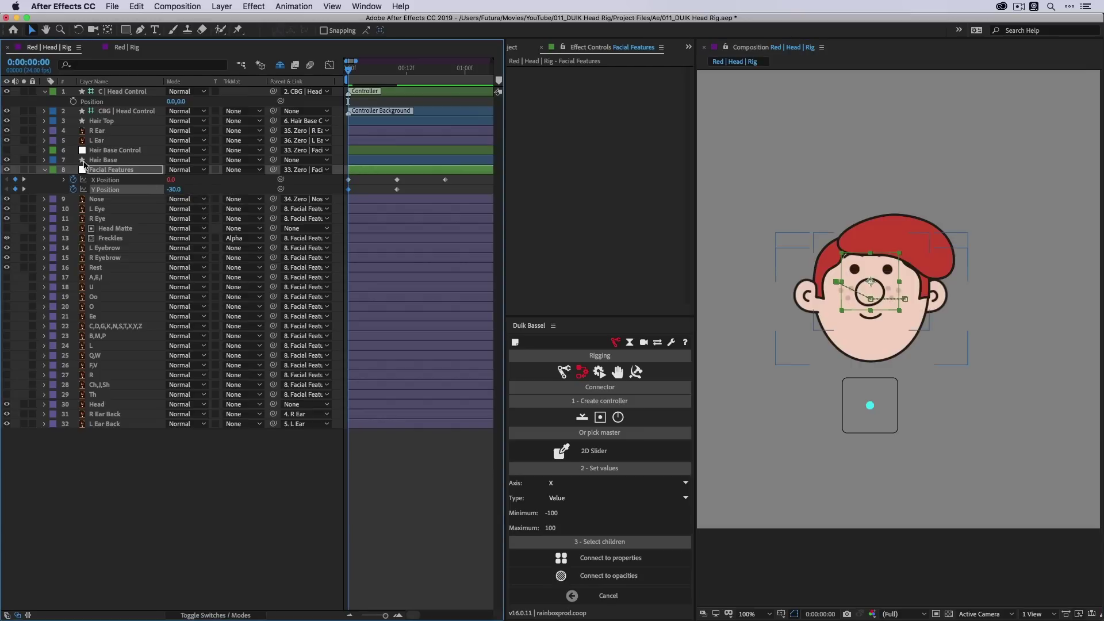
- Raise the hair at frame 0 by setting Hair Base Control's Y Position to -20
click(117, 150)
key(p)
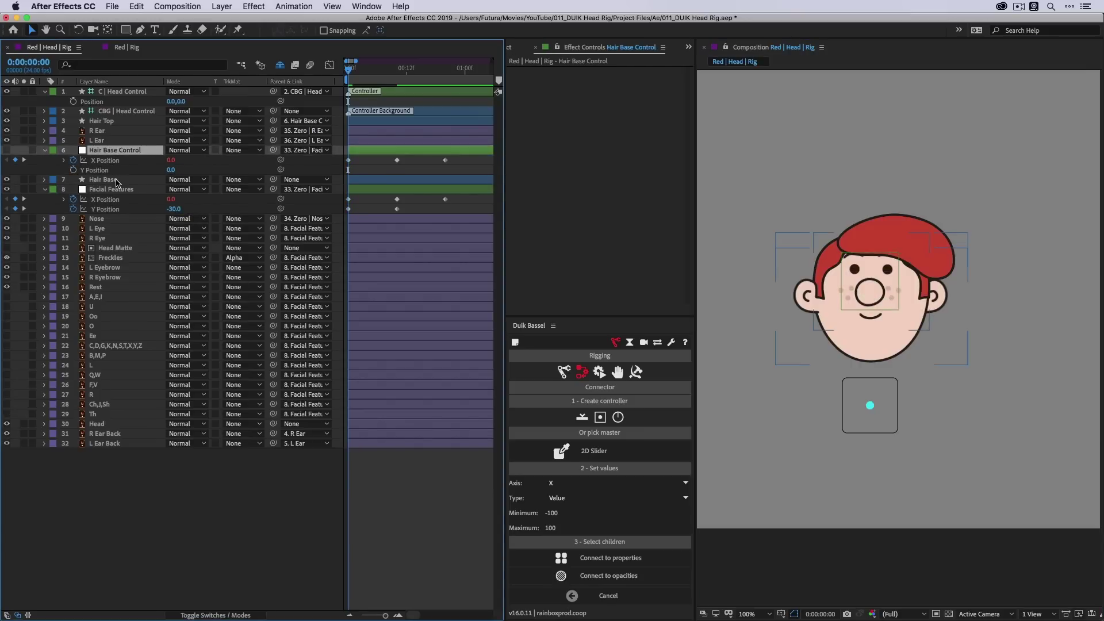
mouse_move(171, 170)
mouse_down()
mouse_move(154, 171)
mouse_move(185, 170)
mouse_up()
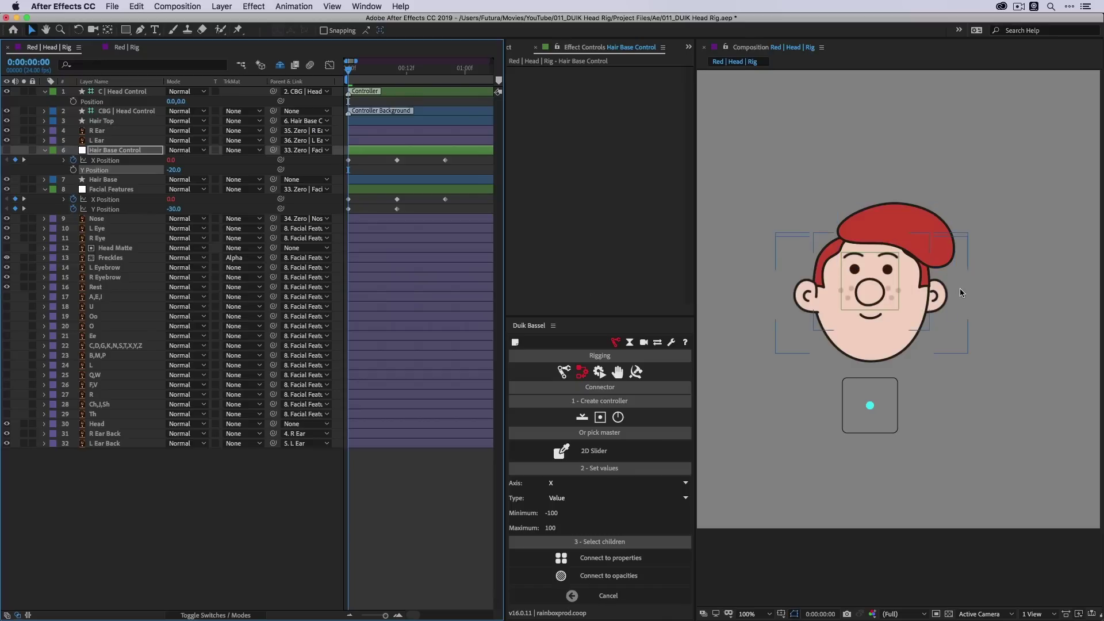
- Keyframe the Y Position of both R Ear and L Ear at 0 on frame 10 and at -20 on frame 0
click(806, 298)
shift+click(806, 299)
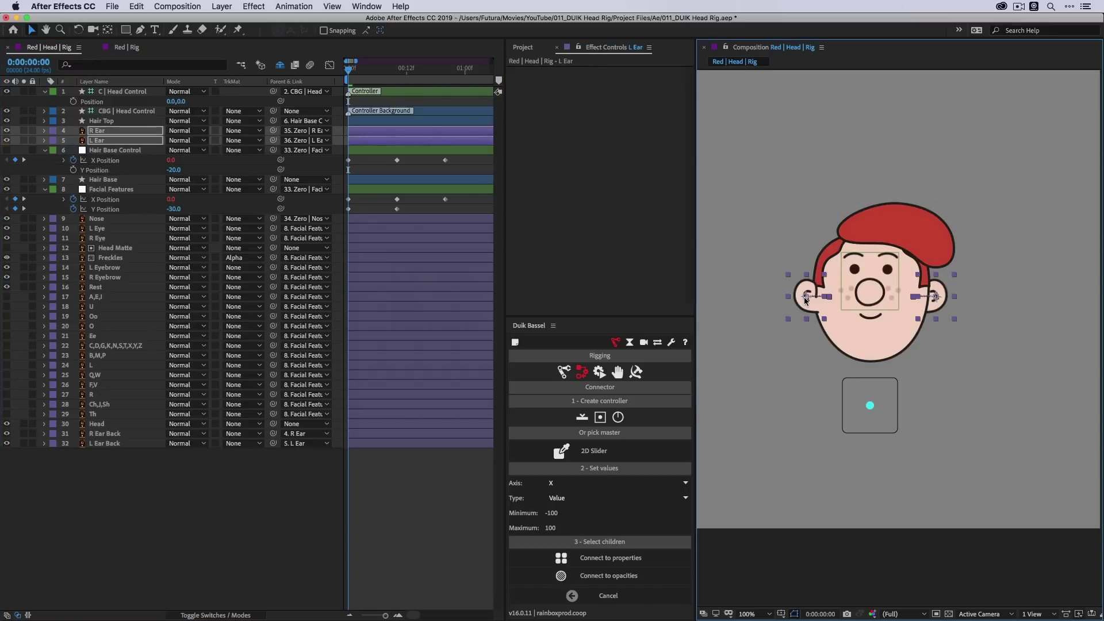
key(u)
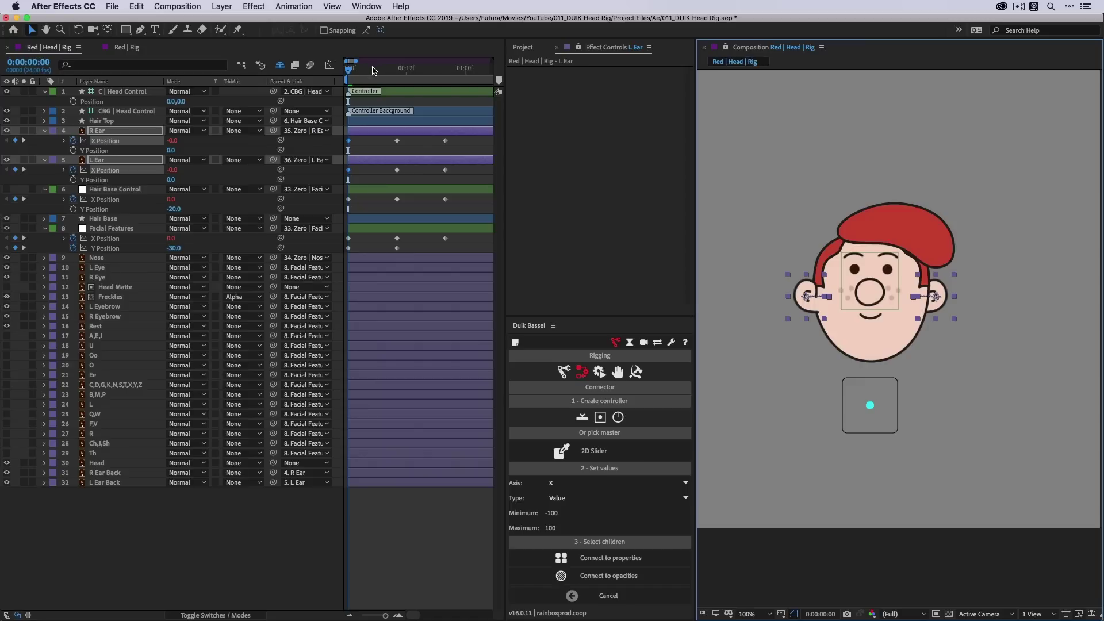
drag(375, 70, 397, 70)
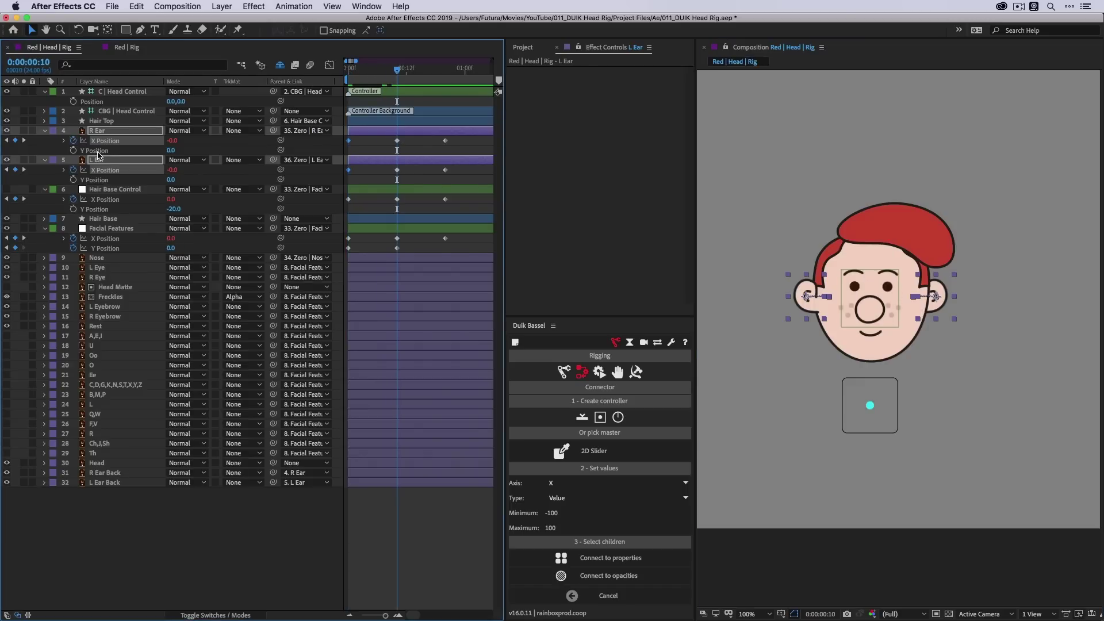
click(73, 150)
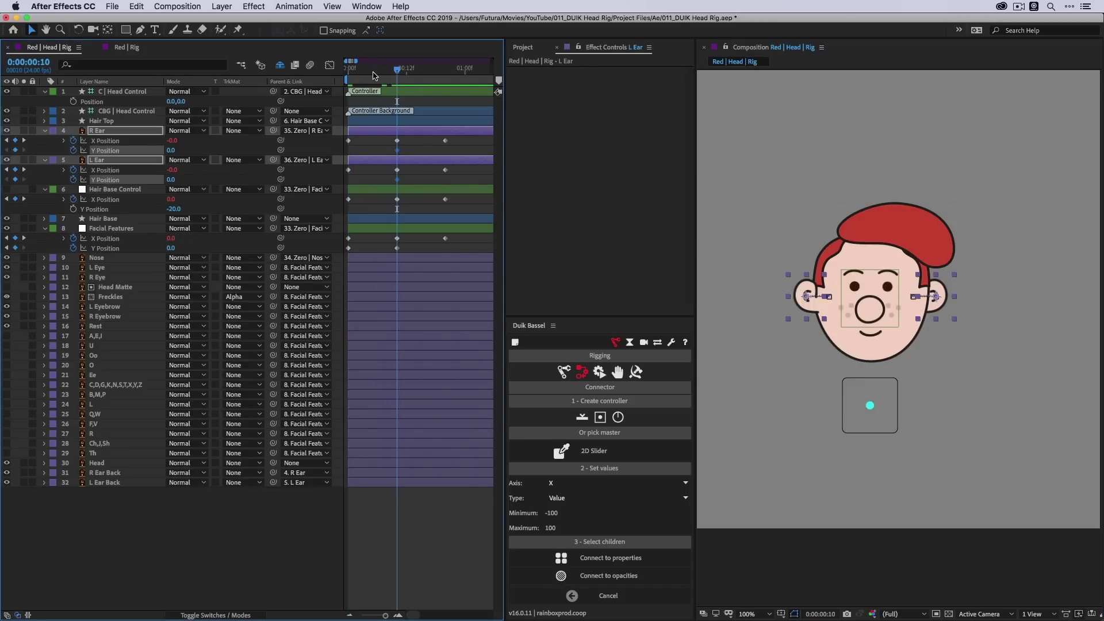
key(Home)
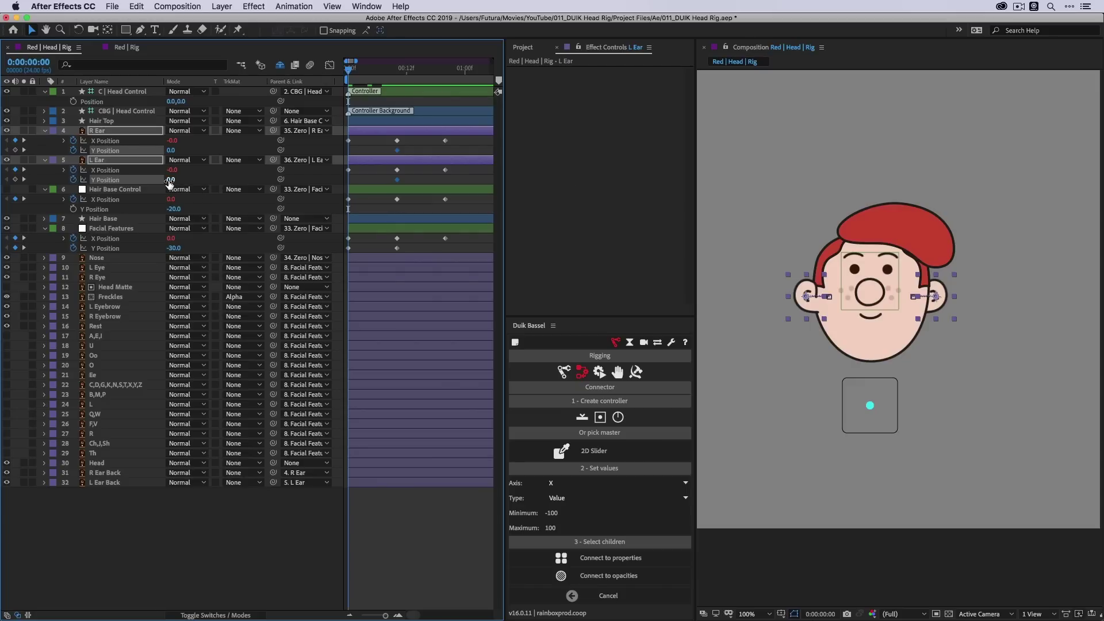
drag(169, 181, 157, 181)
mouse_move(349, 71)
mouse_down()
mouse_move(374, 83)
mouse_move(347, 92)
mouse_up()
- Keyframe Hair Base Control's Y Position at -20 on frame 0 and set it to 0 on frame 10
click(104, 211)
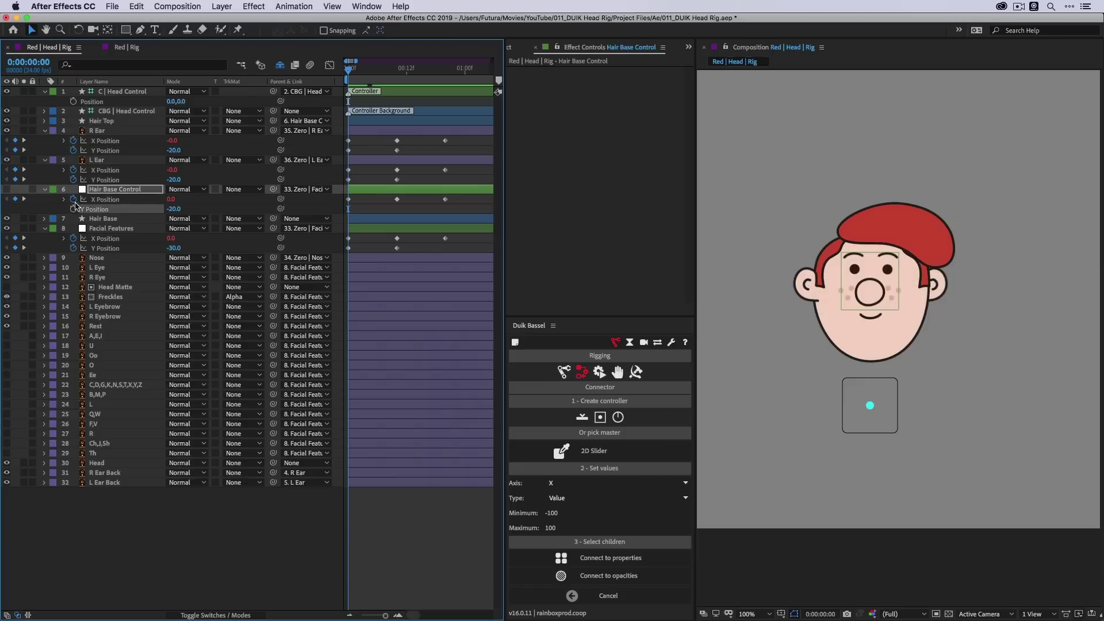
click(73, 208)
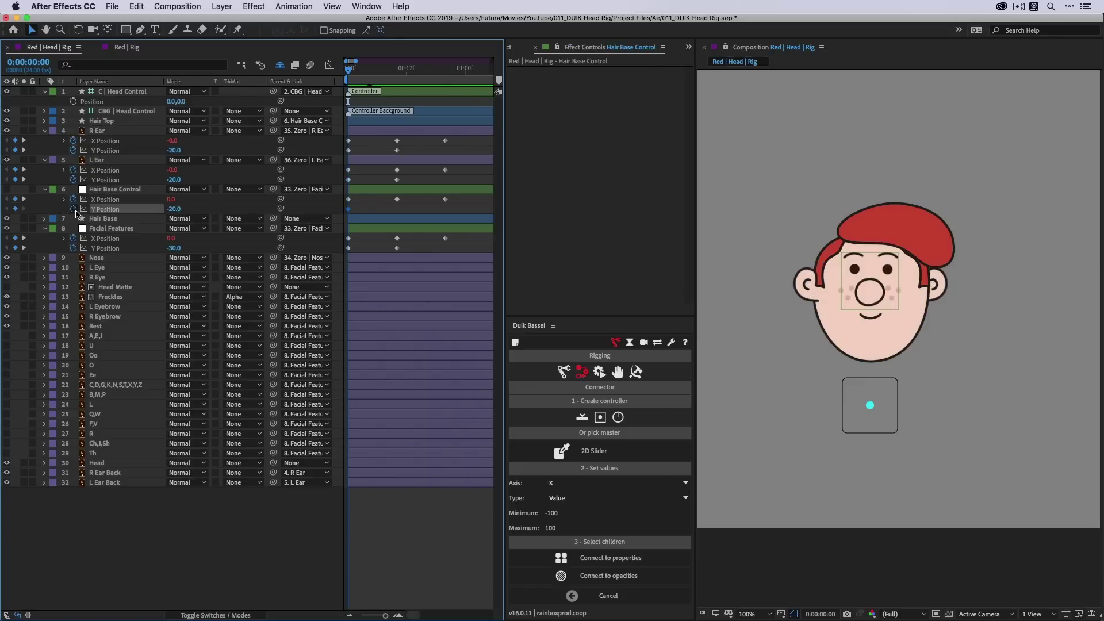
click(398, 73)
click(174, 209)
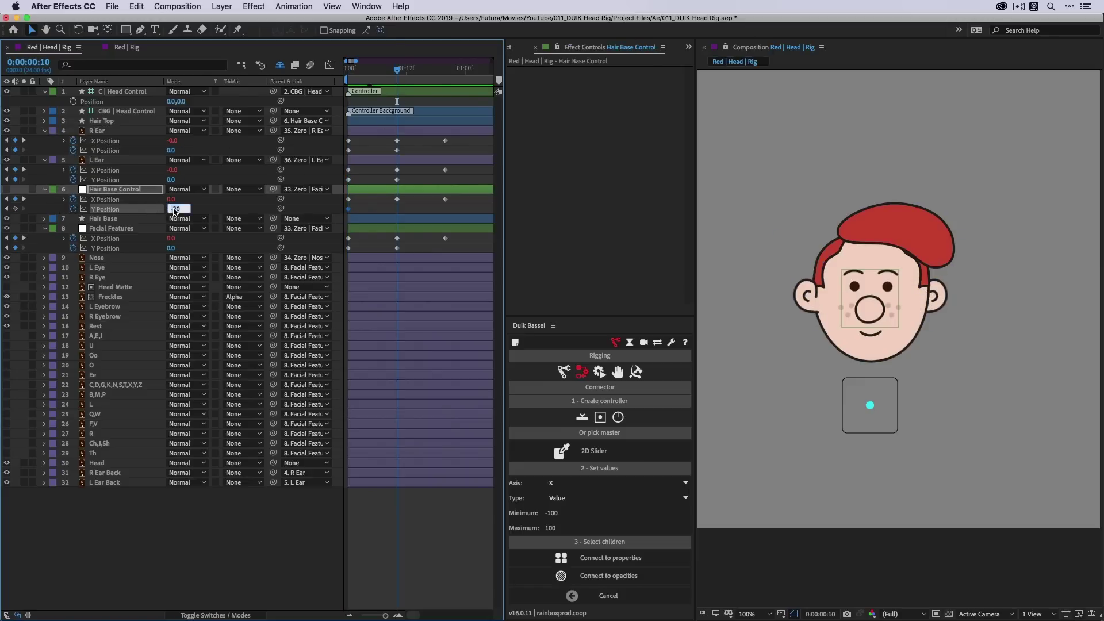
text(0)
key(Return)
- Keyframe the Y Position of both R Ear and L Ear at 20 on frame 20
drag(388, 69, 446, 86)
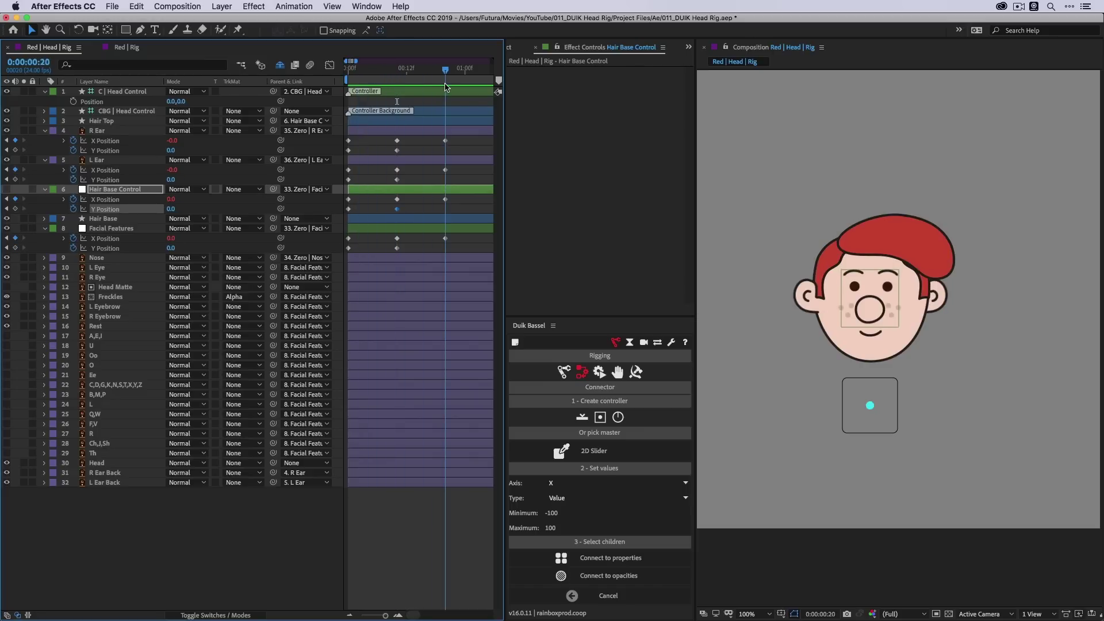
click(161, 151)
click(171, 151)
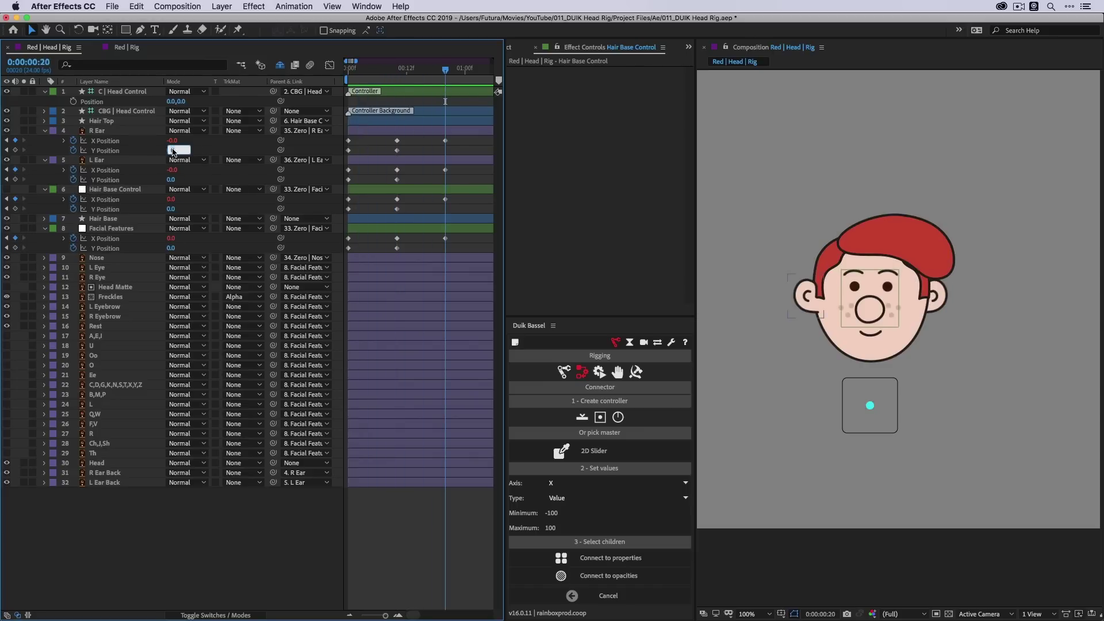
click(170, 180)
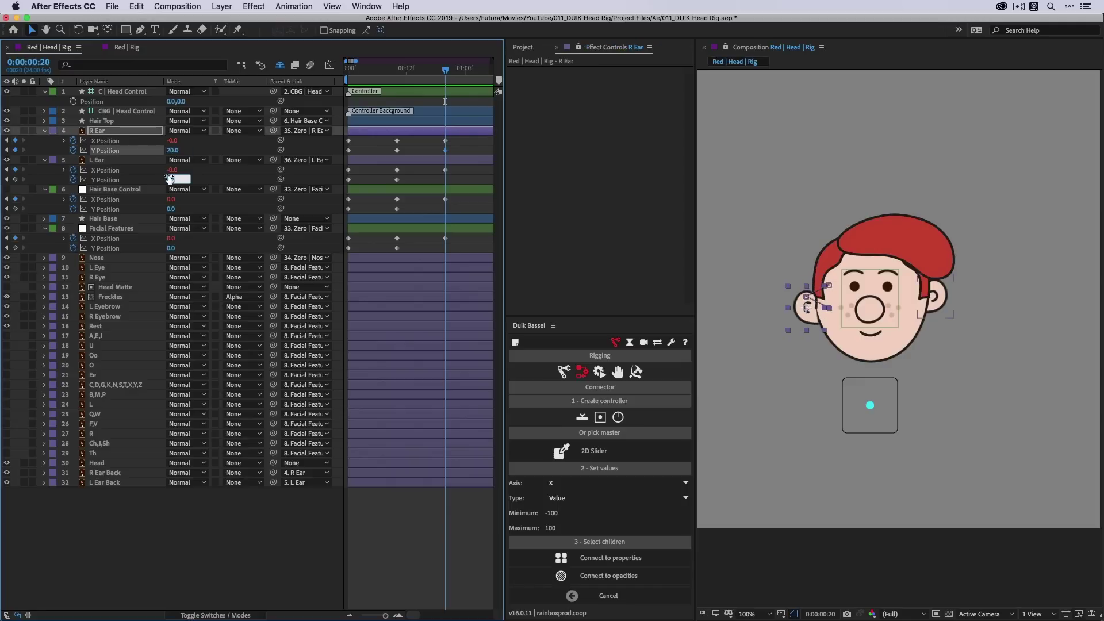
text(20)
key(Return)
- At frame 20, set Hair Base Control's Y Position to 20 and Facial Features' Y Position to 30, and preview the motion
click(171, 209)
text(20)
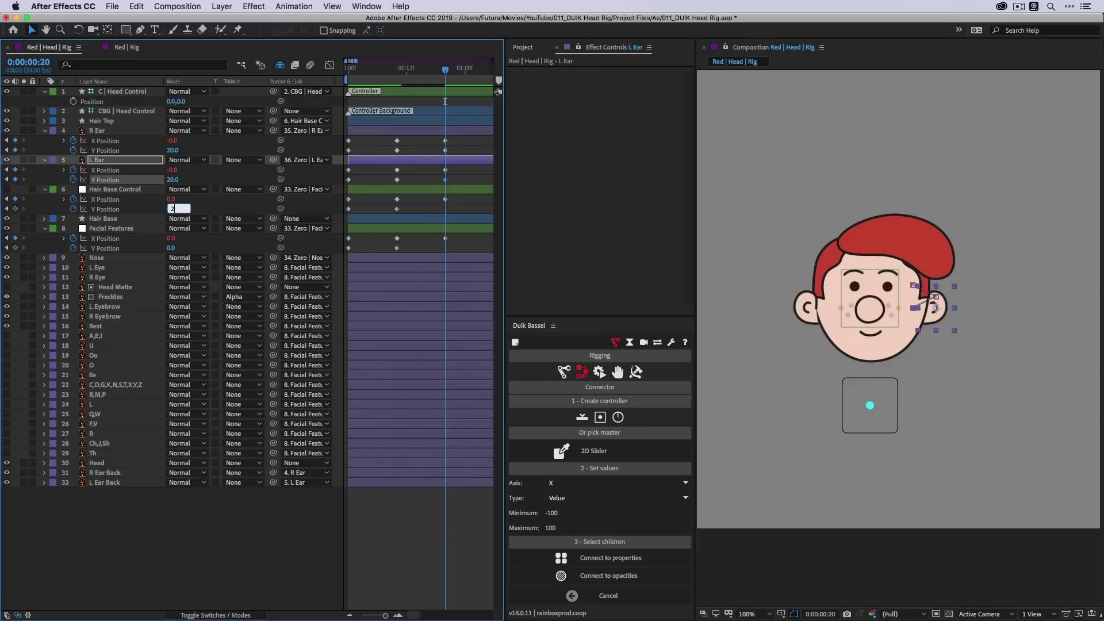
key(Return)
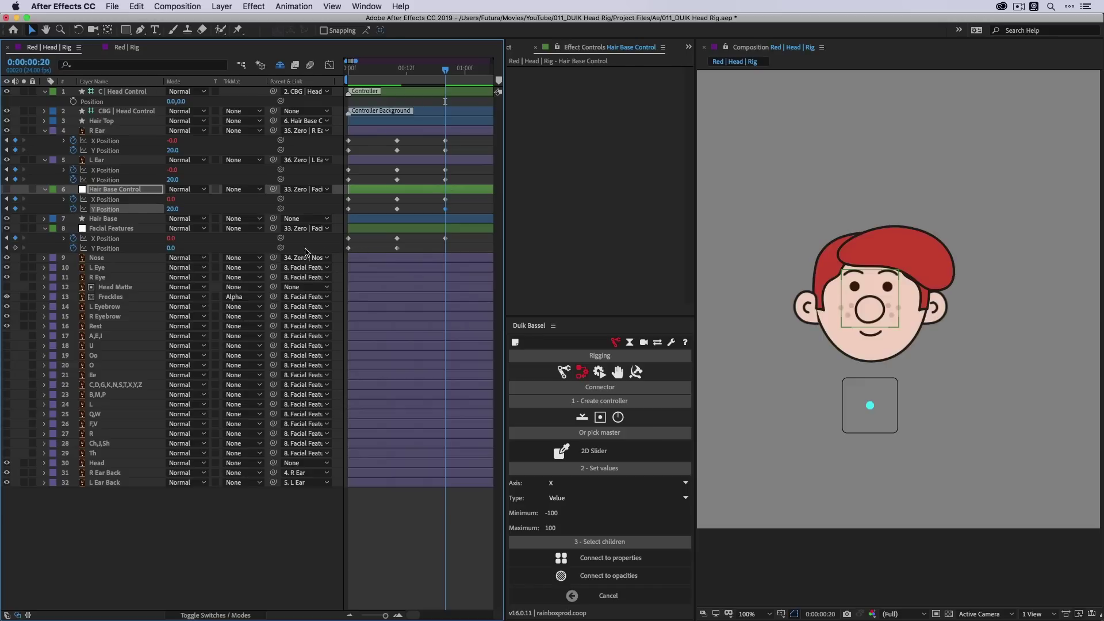
click(171, 248)
key(Return)
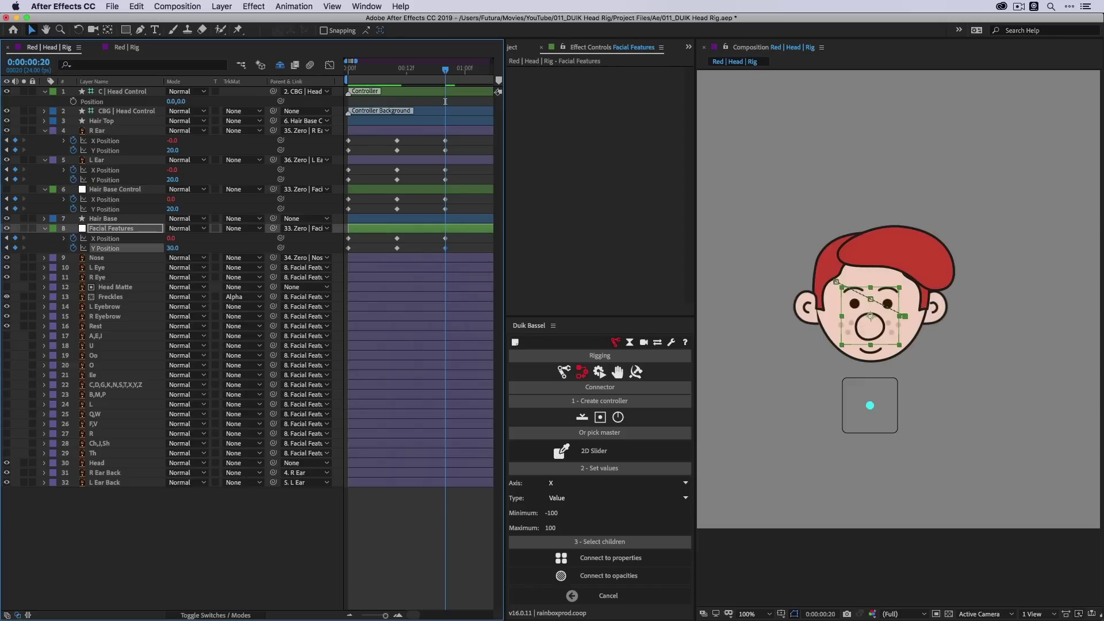
click(454, 149)
drag(445, 70, 447, 96)
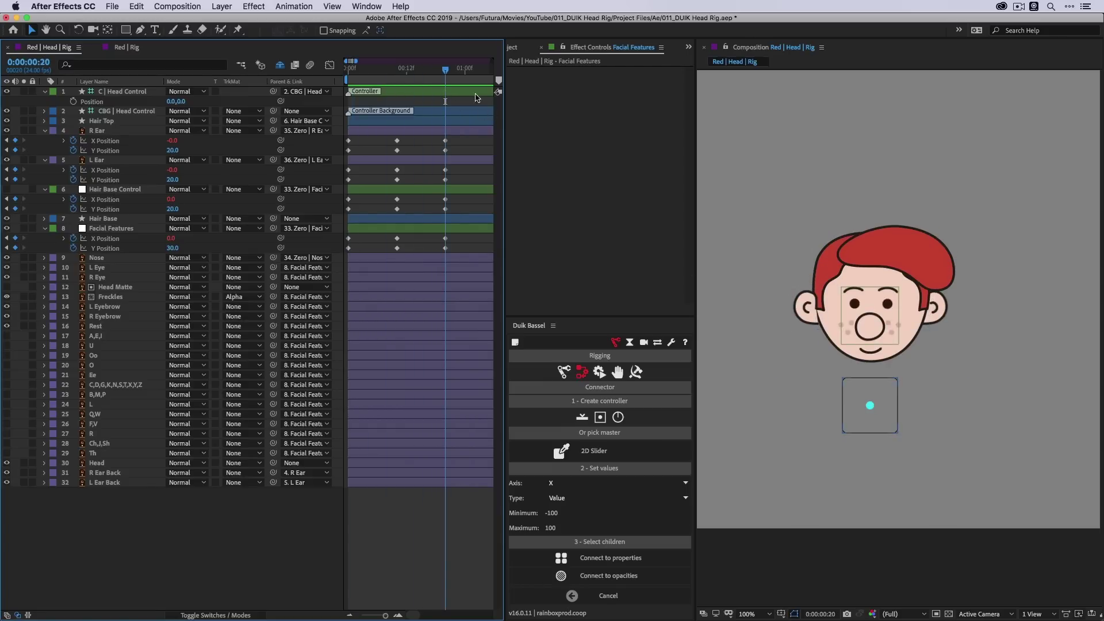
- Return to frame 10 and create an editable shape layer from the Head vector layer
mouse_move(404, 75)
mouse_down()
mouse_move(349, 77)
mouse_move(399, 78)
mouse_up()
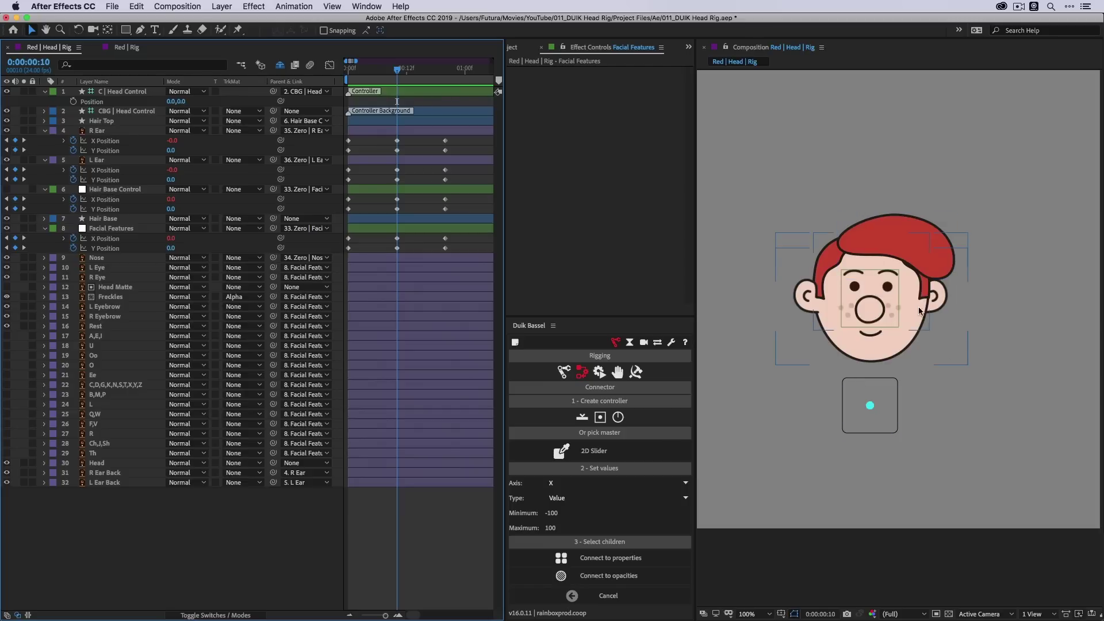
click(892, 361)
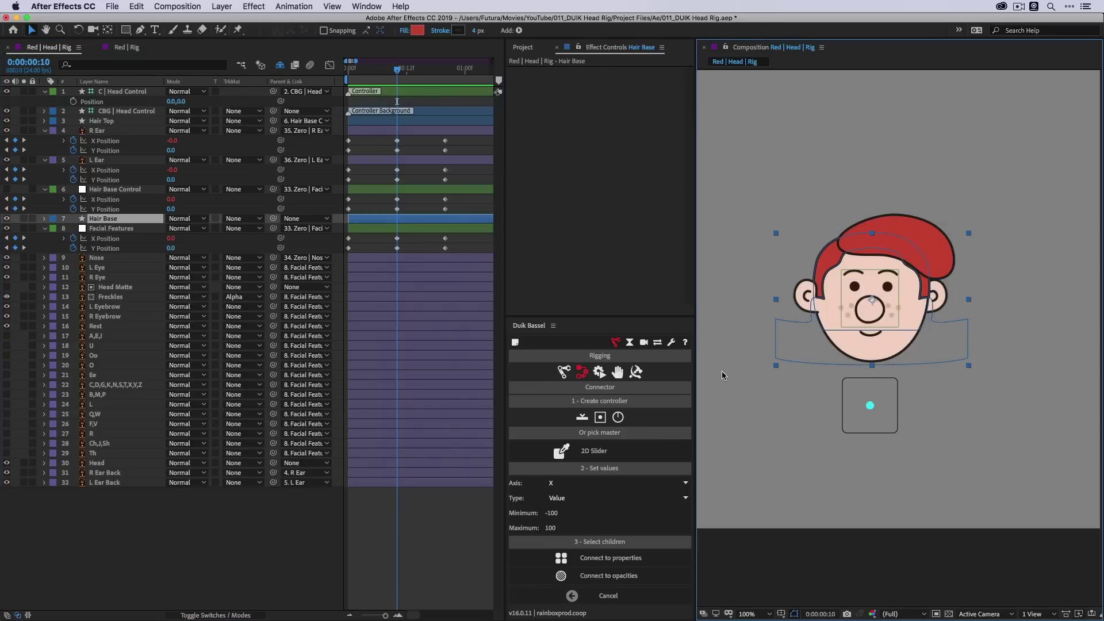
click(98, 464)
right_click(97, 464)
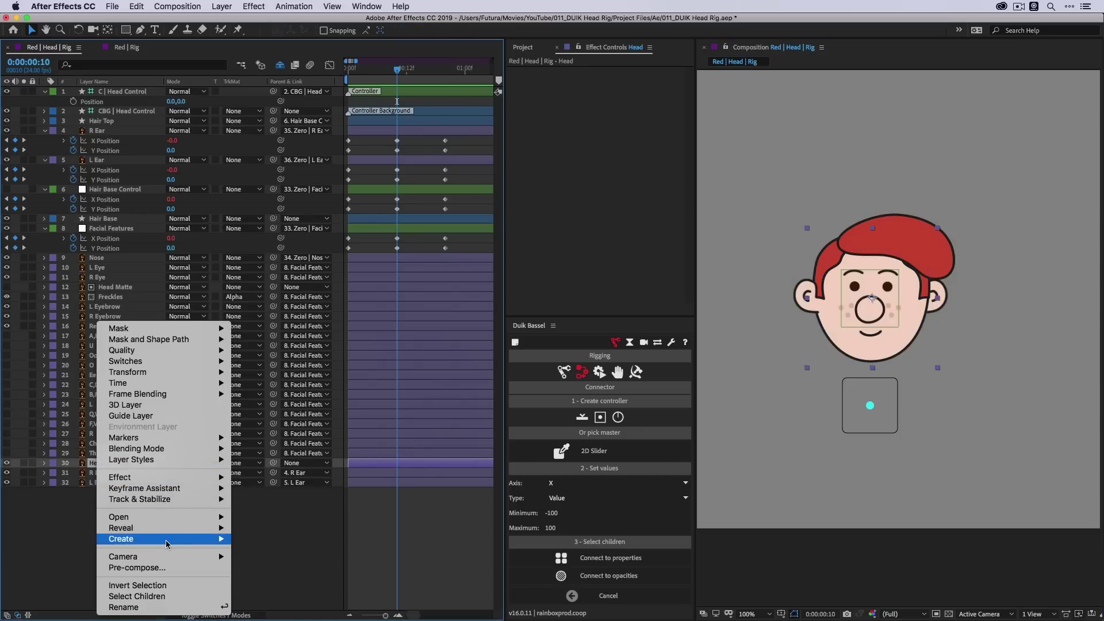
mouse_move(171, 540)
click(266, 573)
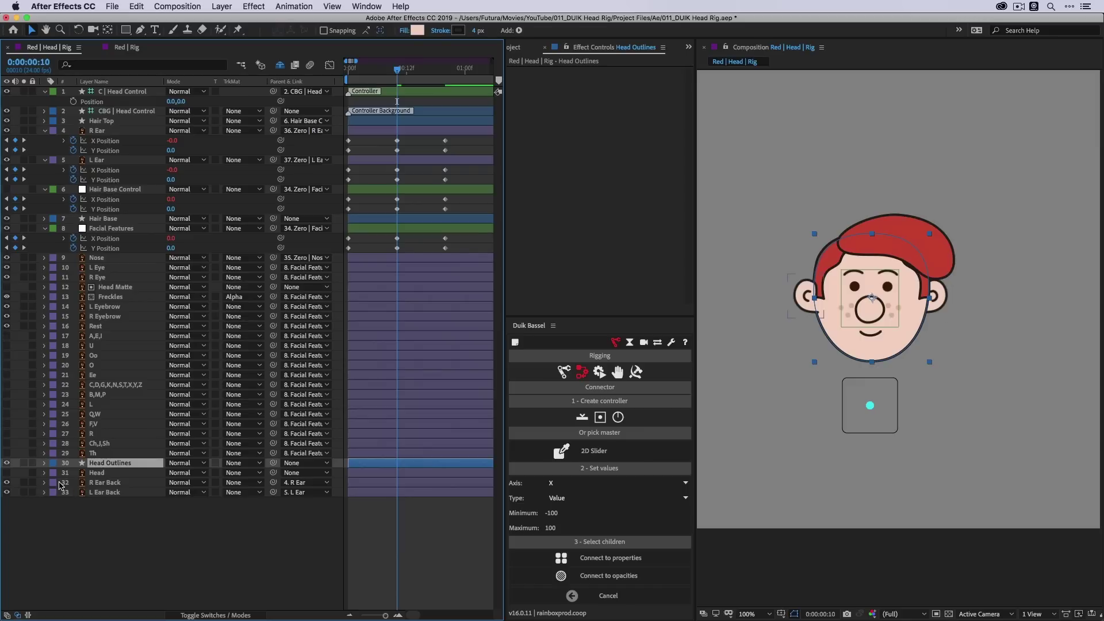
- Reveal the Path property of Group 1 in Head Outlines and keyframe it at frame 10
click(118, 465)
click(45, 464)
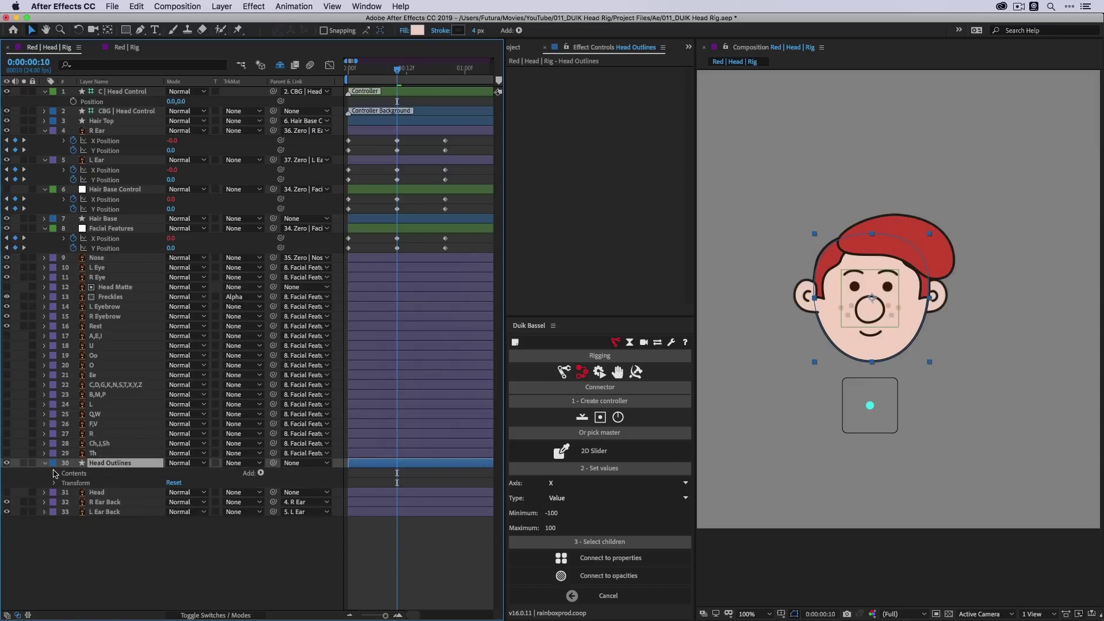
click(54, 473)
click(65, 483)
click(74, 493)
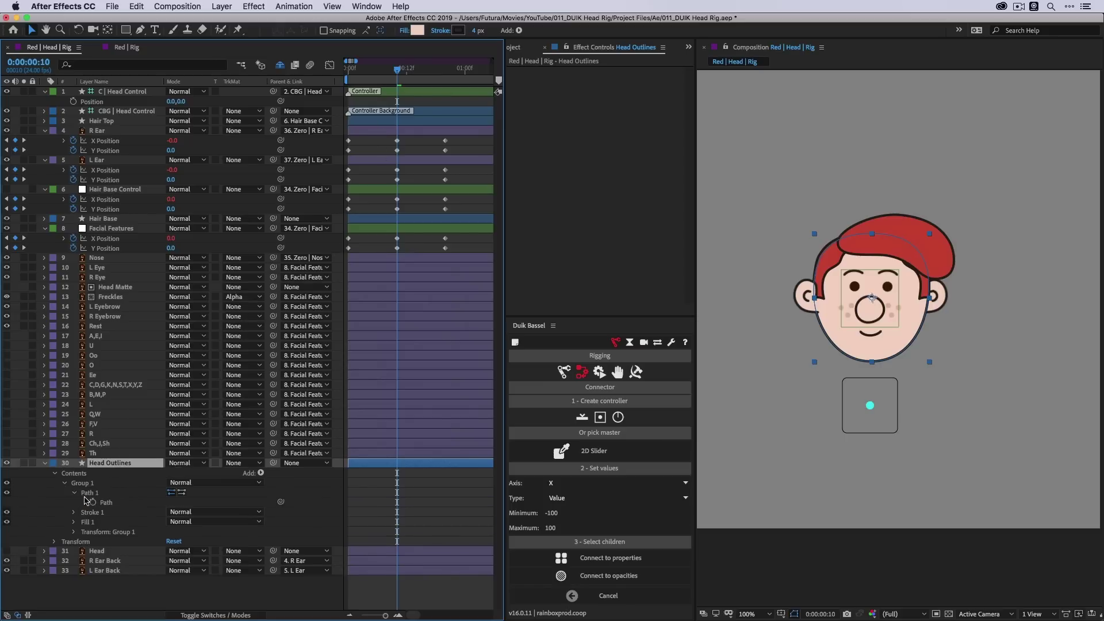
click(91, 501)
- At frame 0, shorten the curve handles of the head path's chin point and raise the point slightly
drag(394, 69, 334, 77)
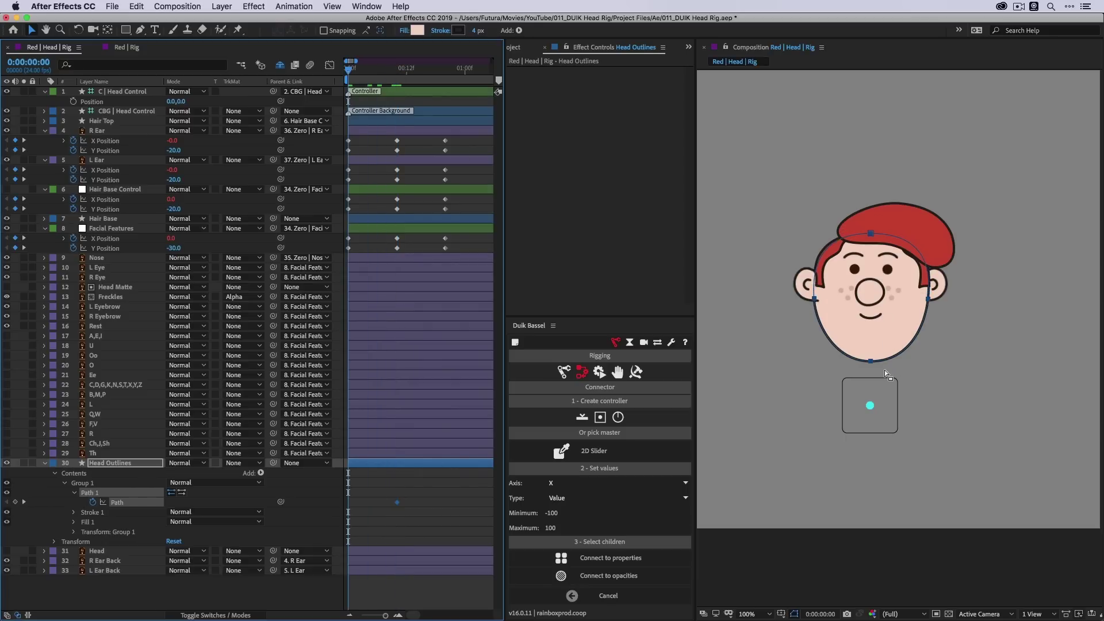
click(870, 362)
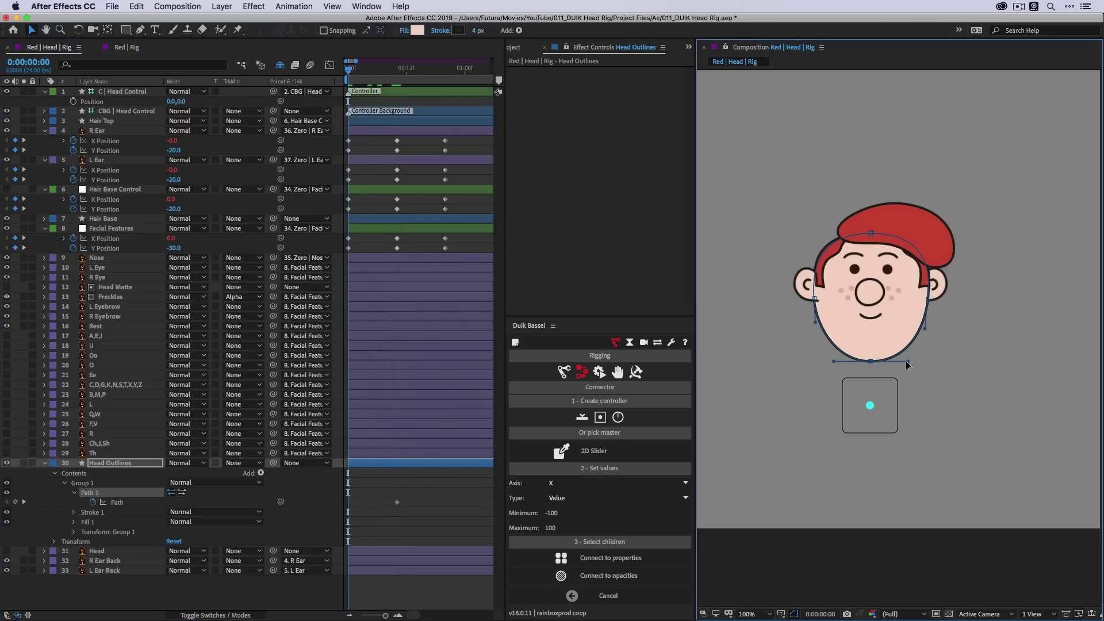
click(140, 31)
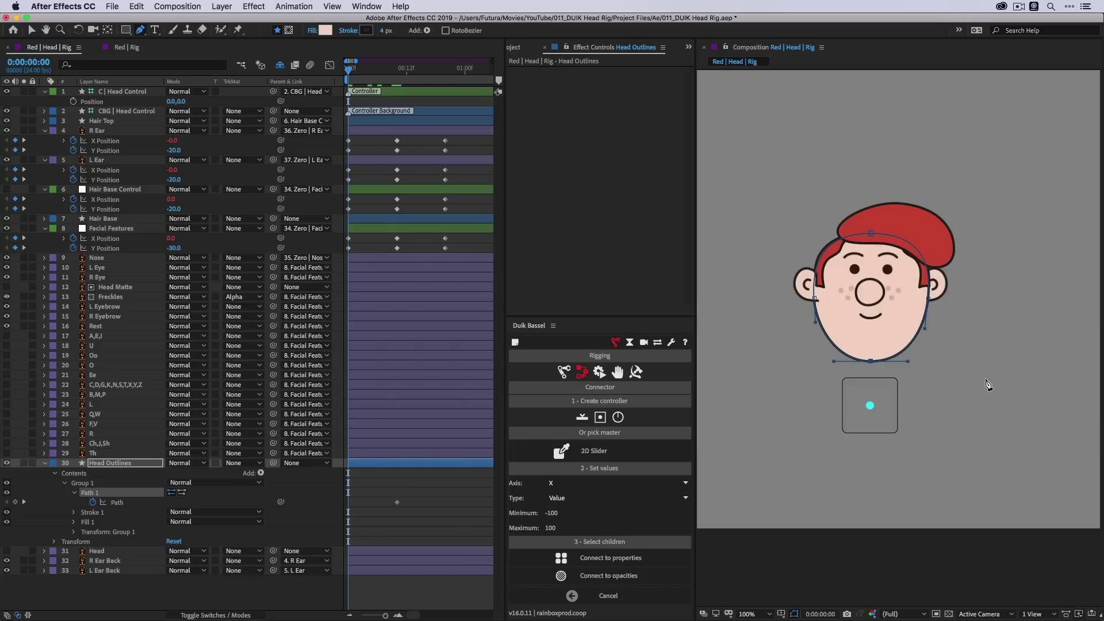
alt+click(871, 362)
drag(854, 360, 844, 360)
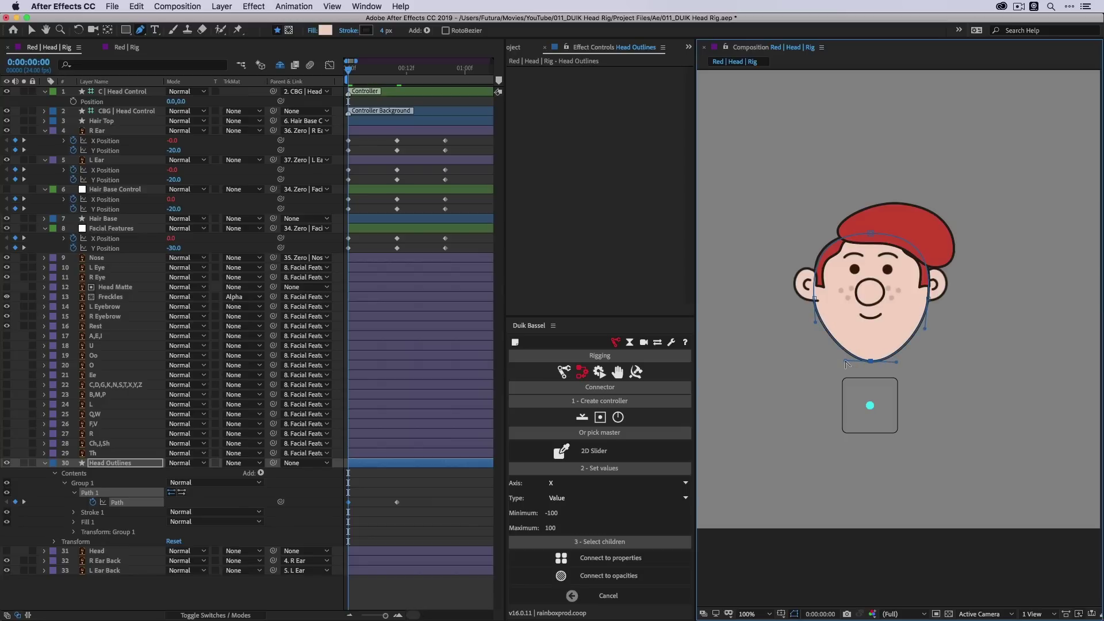
key(v)
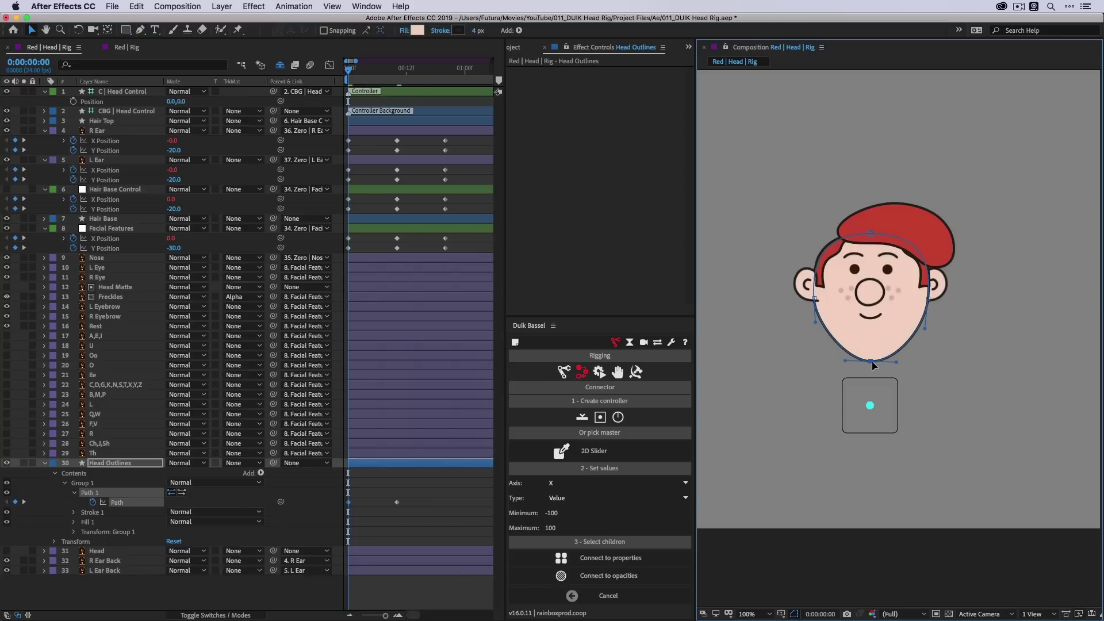
drag(872, 361, 872, 355)
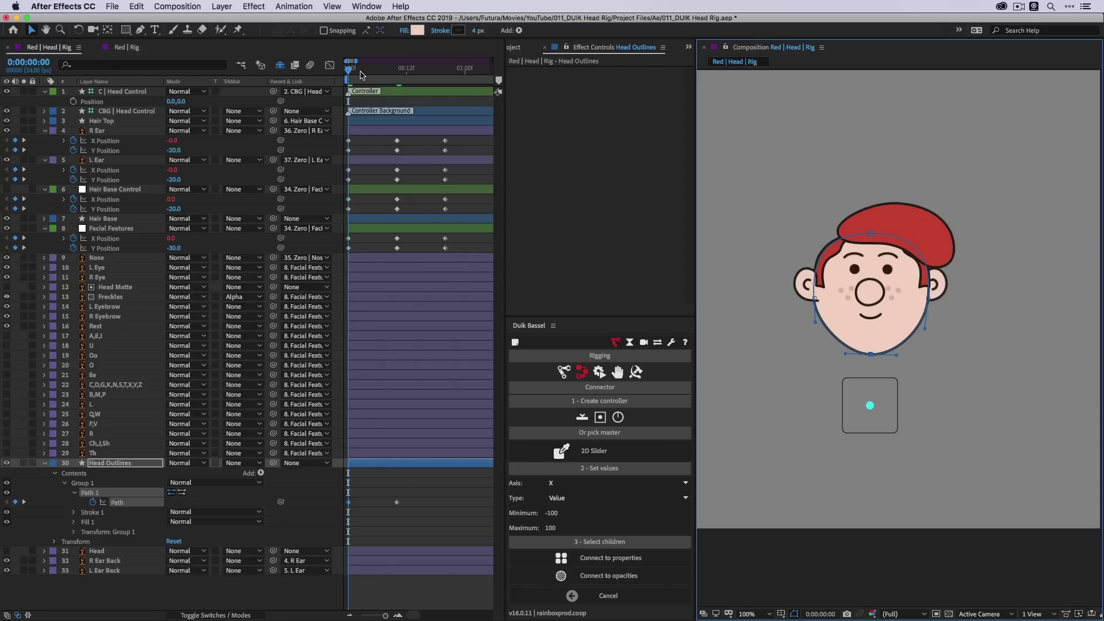
- At frame 20, lower the head path's chin point slightly, shorten its curve handles and preview the change
drag(361, 73, 446, 81)
click(416, 472)
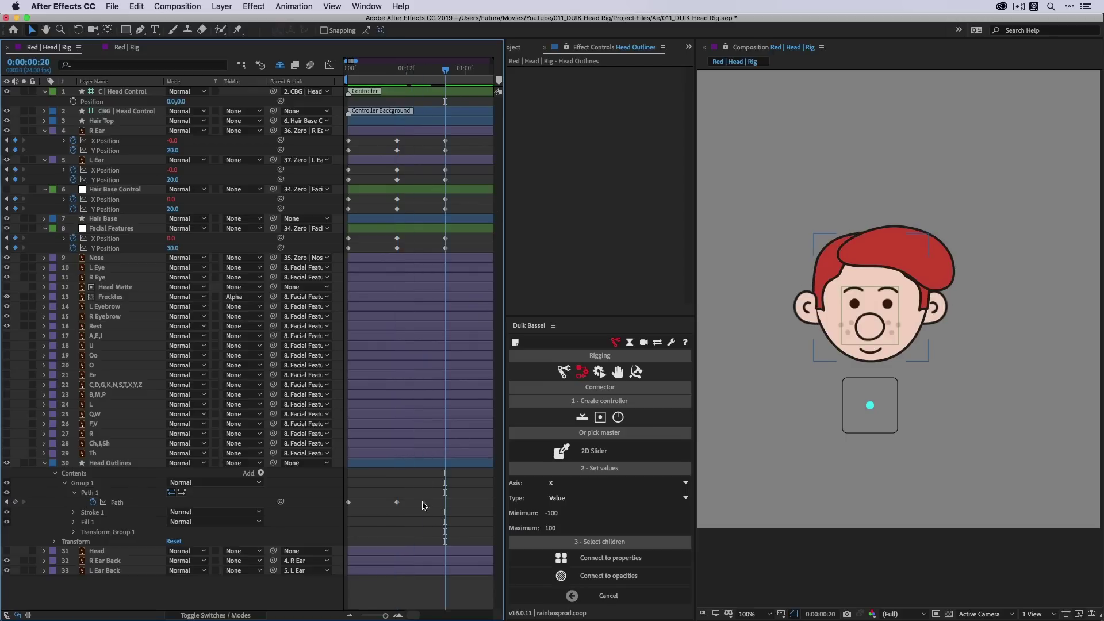
click(349, 503)
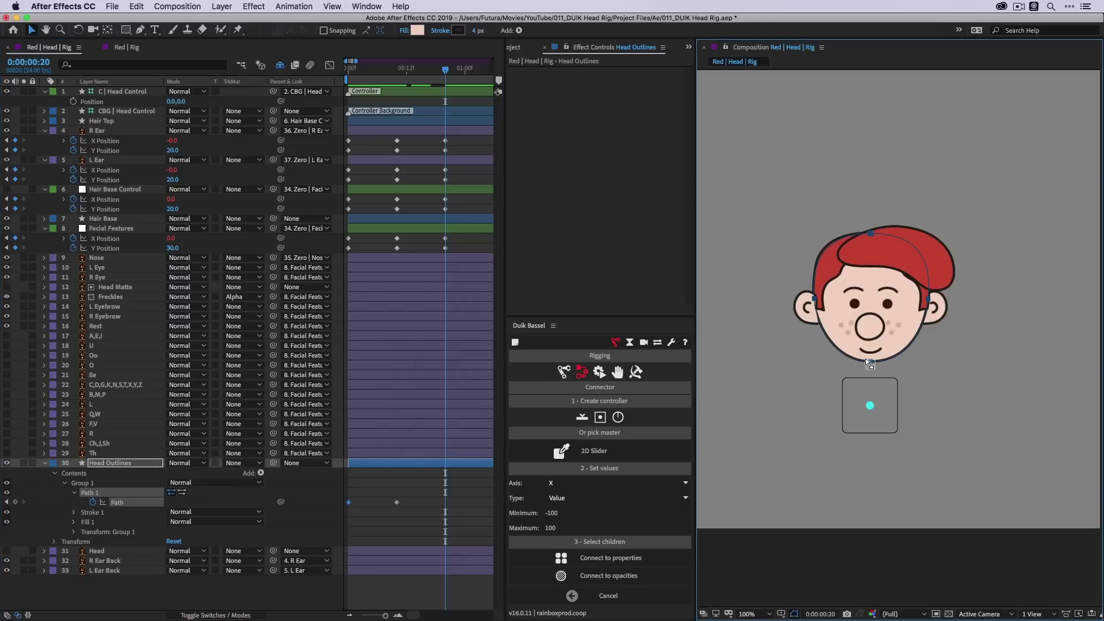
drag(870, 361, 870, 367)
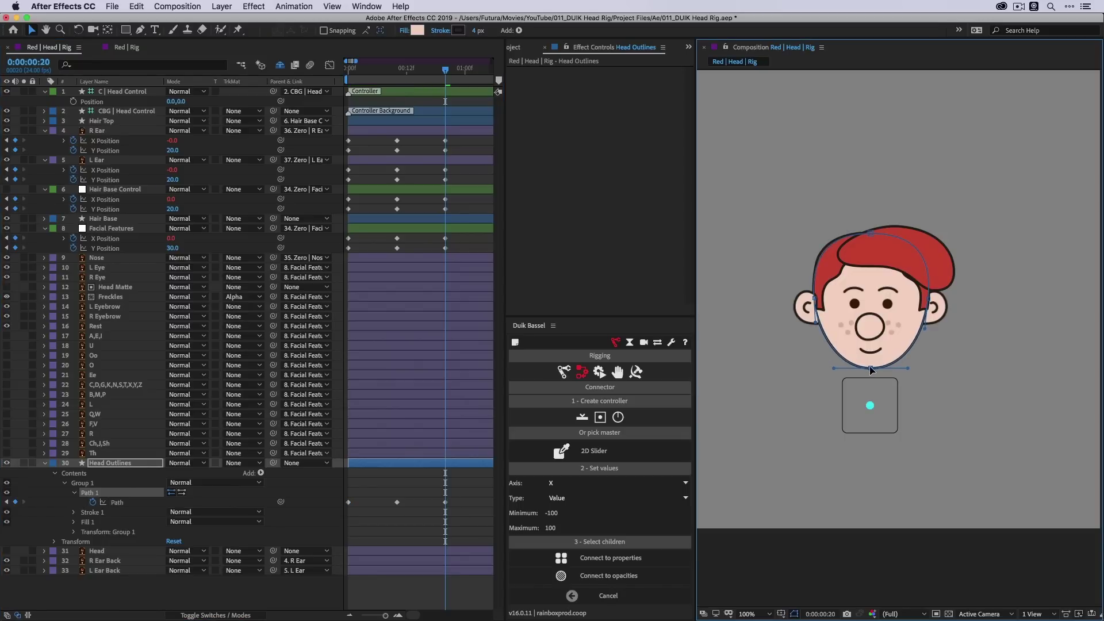
click(141, 32)
drag(872, 370, 840, 368)
click(420, 512)
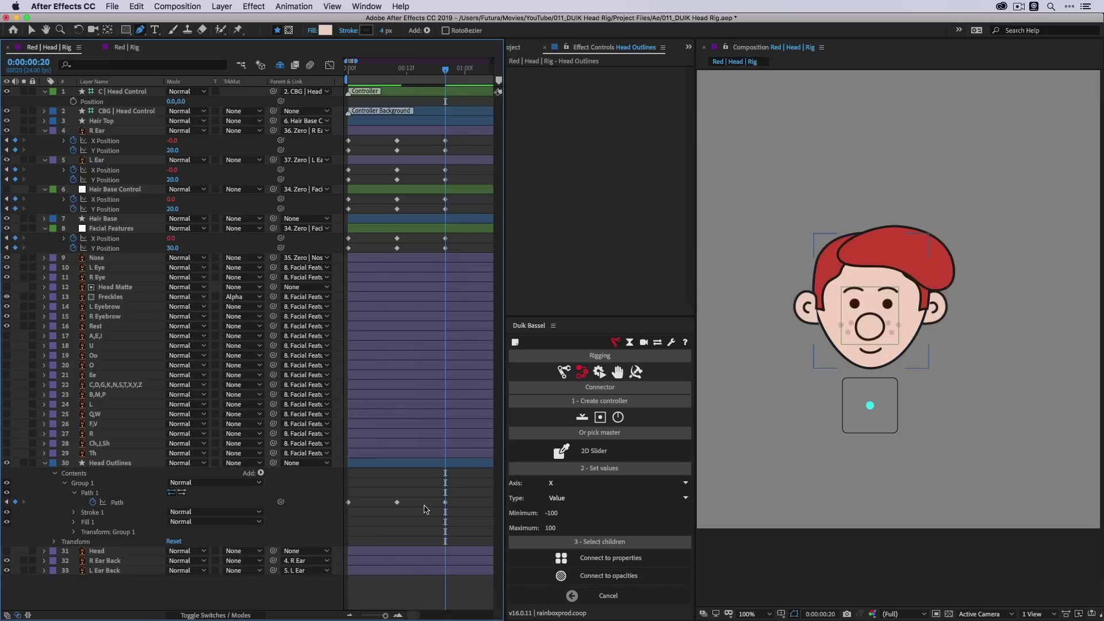
drag(424, 72, 445, 102)
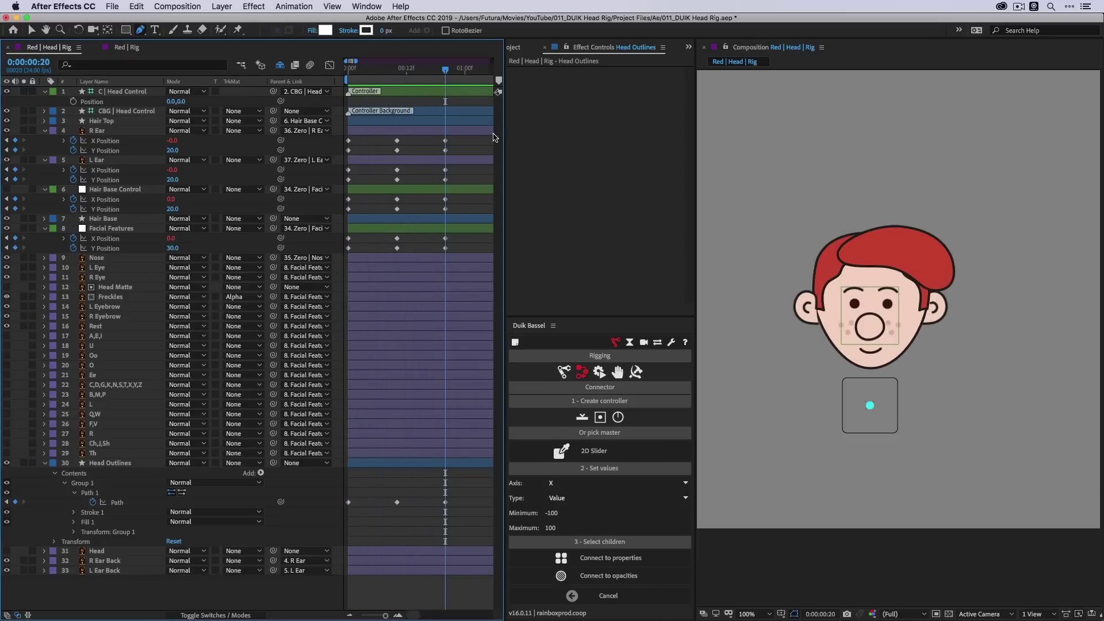
- At frame 20, extend the lower curve handles of the head path's two side points downward to round out the jaw
key(v)
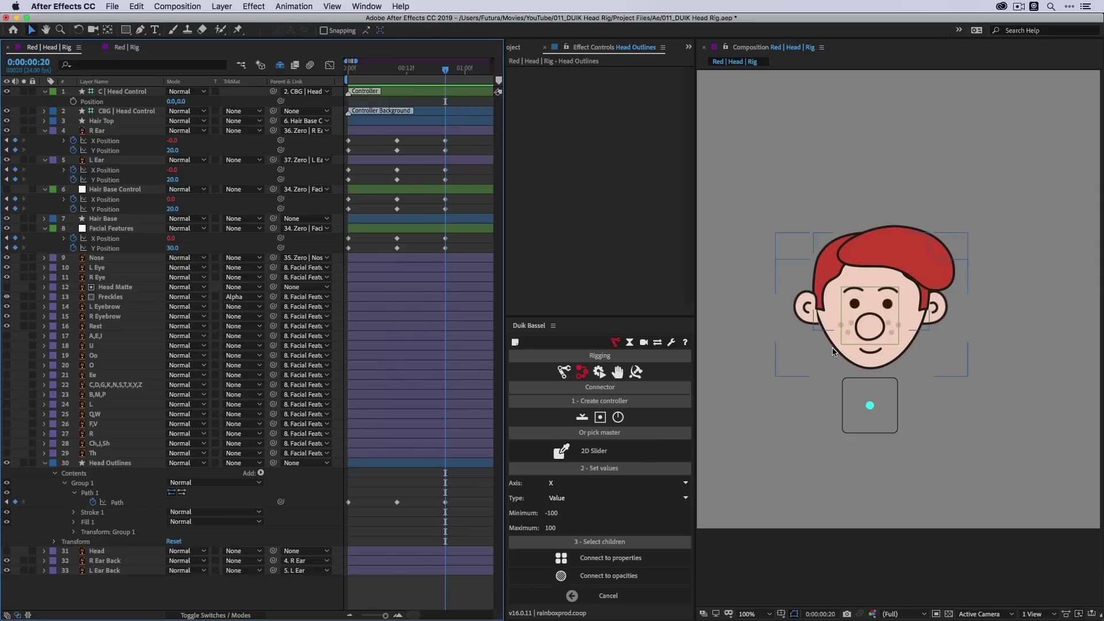
click(824, 312)
key(g)
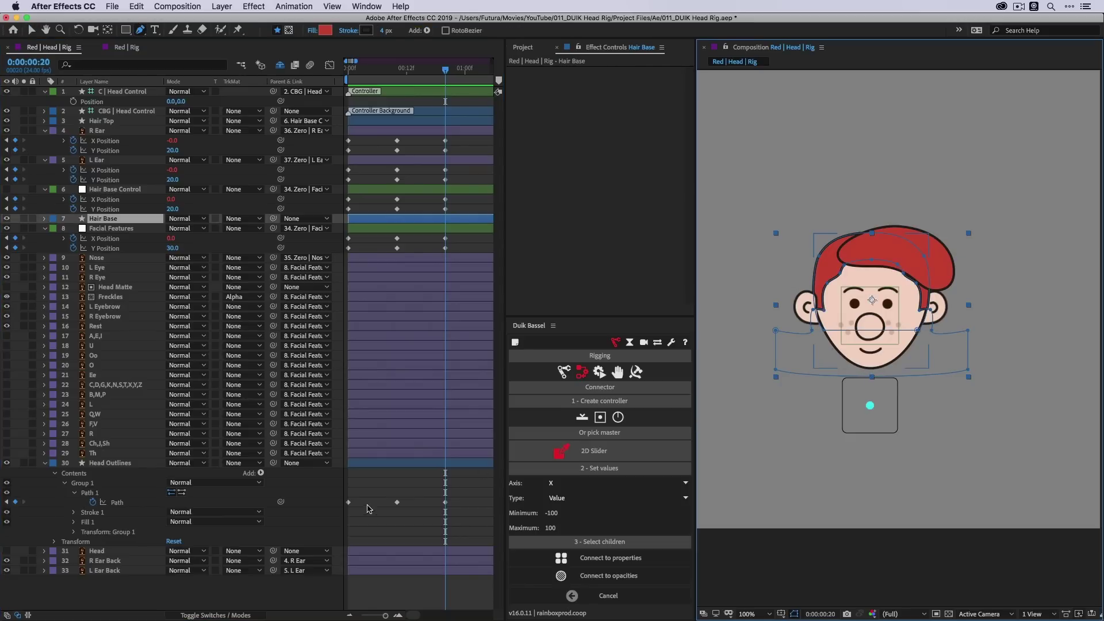
click(446, 503)
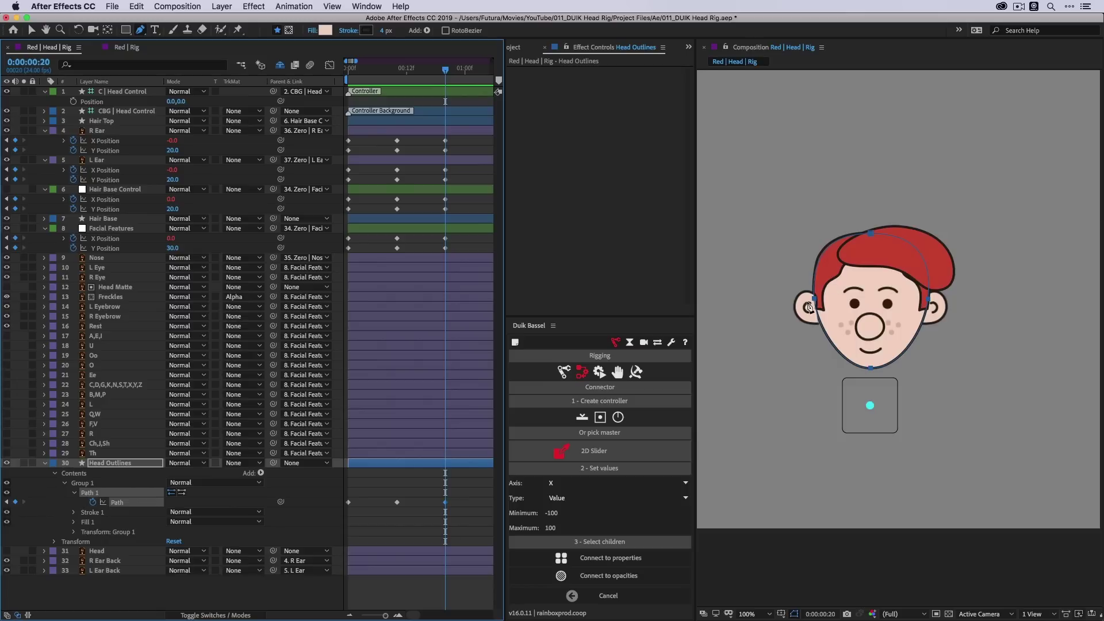
key(v)
click(826, 314)
drag(816, 325, 812, 341)
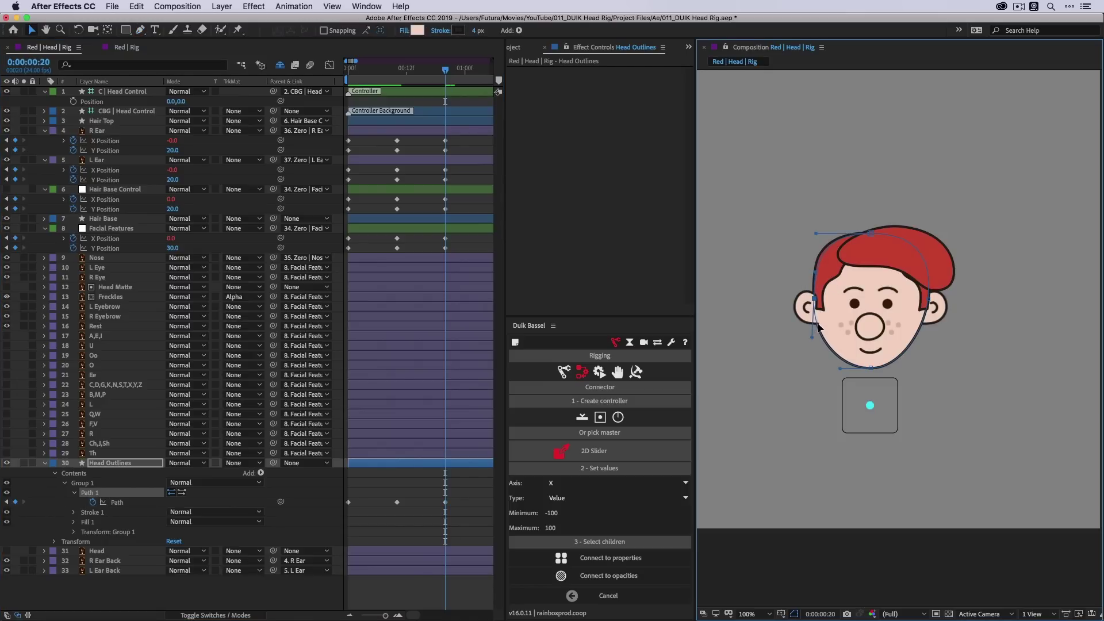
click(930, 300)
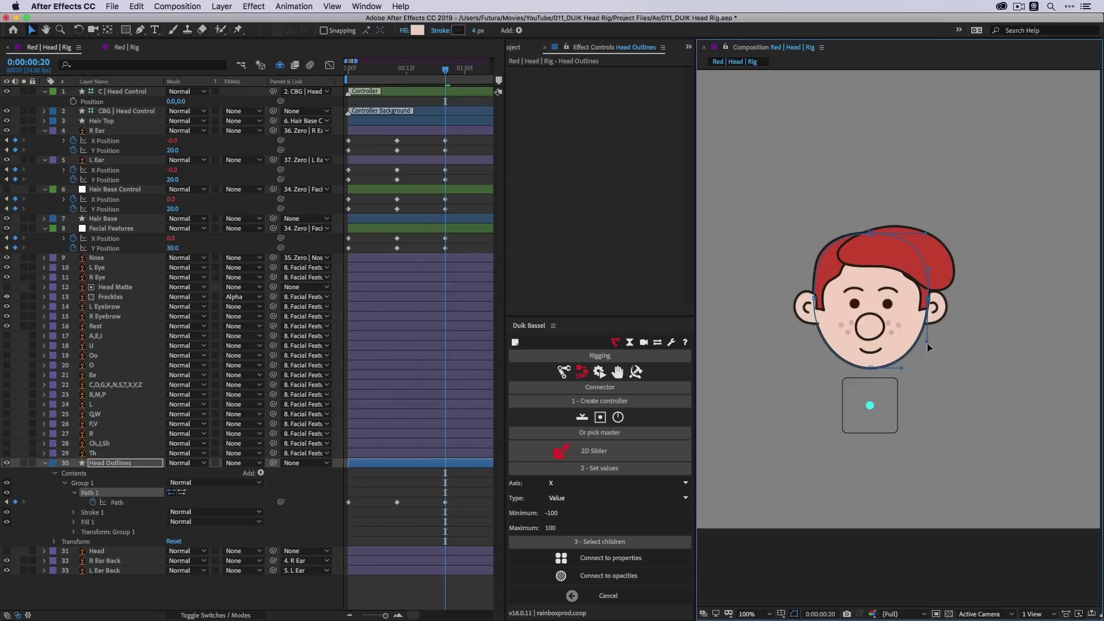
drag(927, 331, 930, 348)
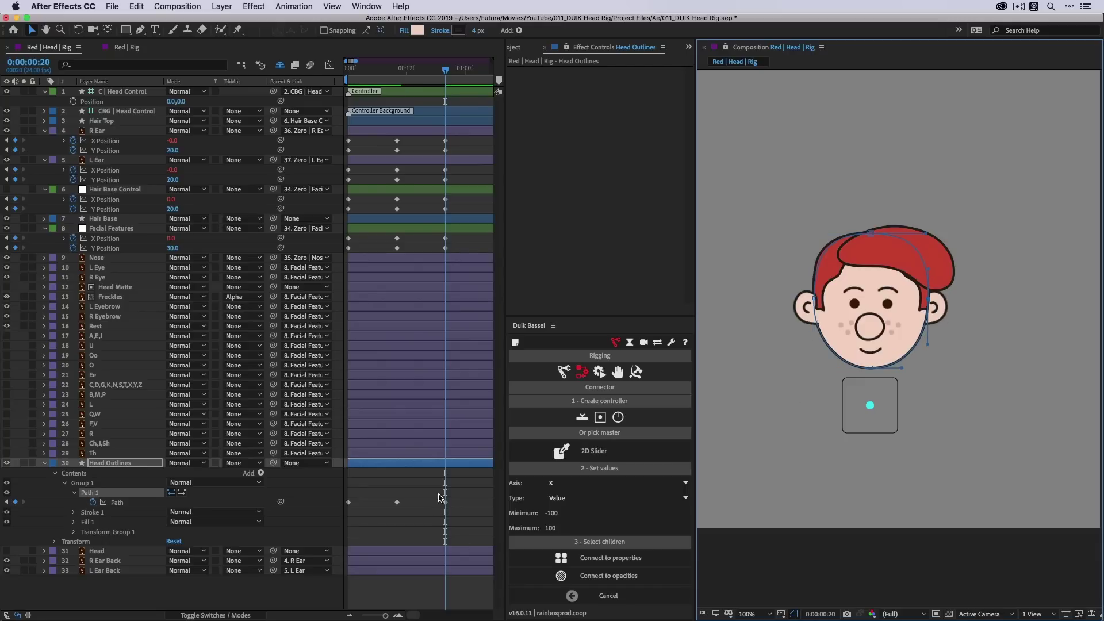
click(418, 151)
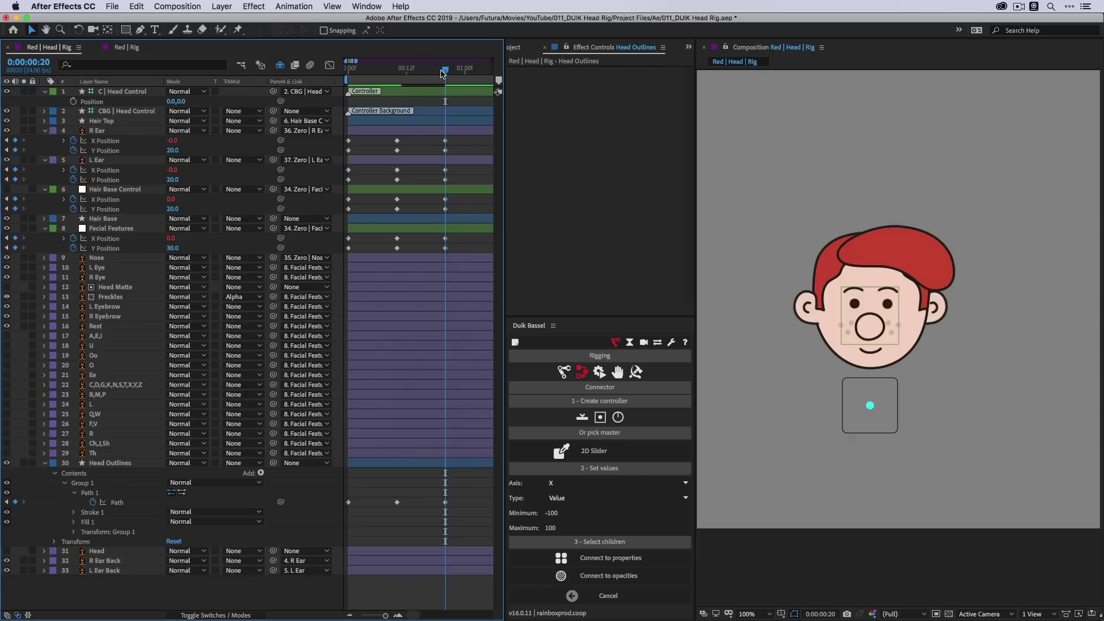
- Extend the side curve handles of the Head Outlines path downward at frame 20, reshaping both cheeks of the down-facing pose
scroll(812, 323, up, 2)
click(840, 346)
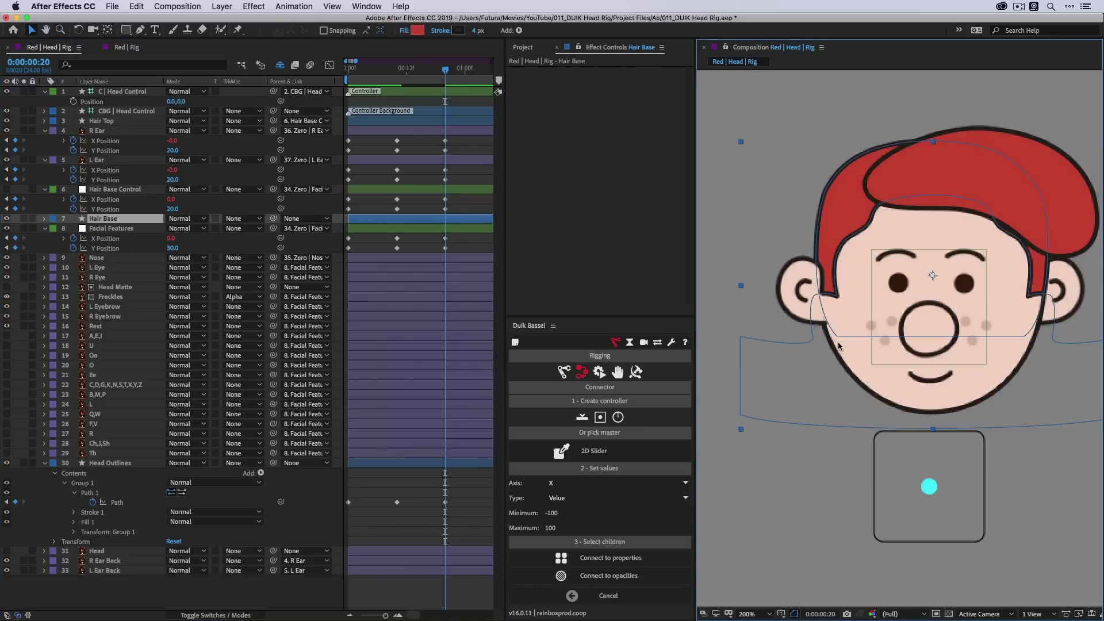
click(431, 463)
key(g)
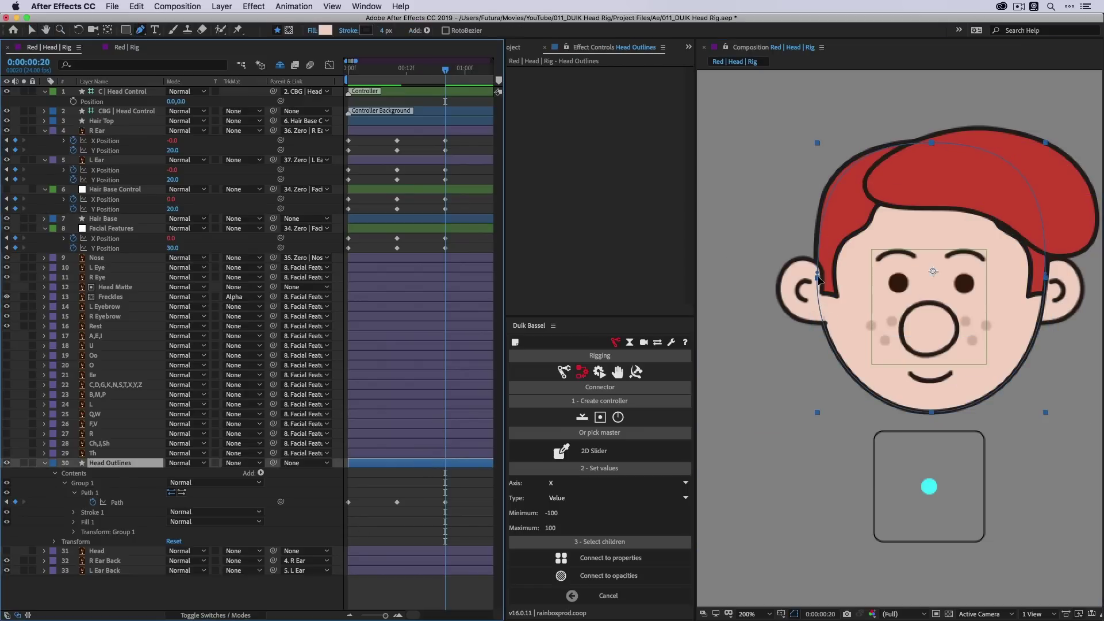
click(818, 276)
drag(812, 356, 812, 359)
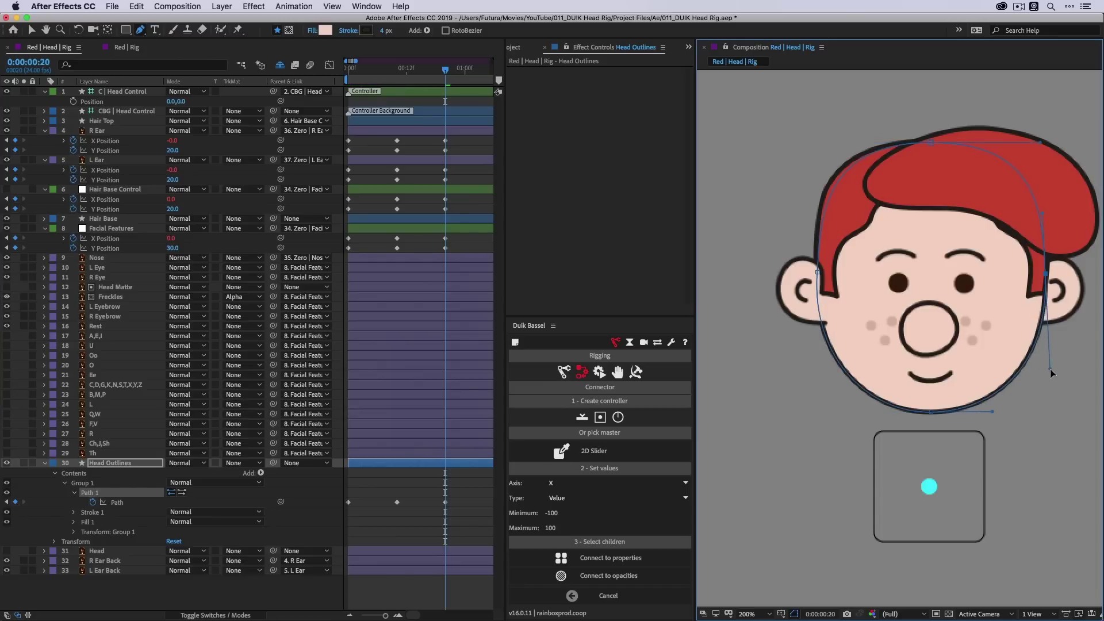
click(522, 457)
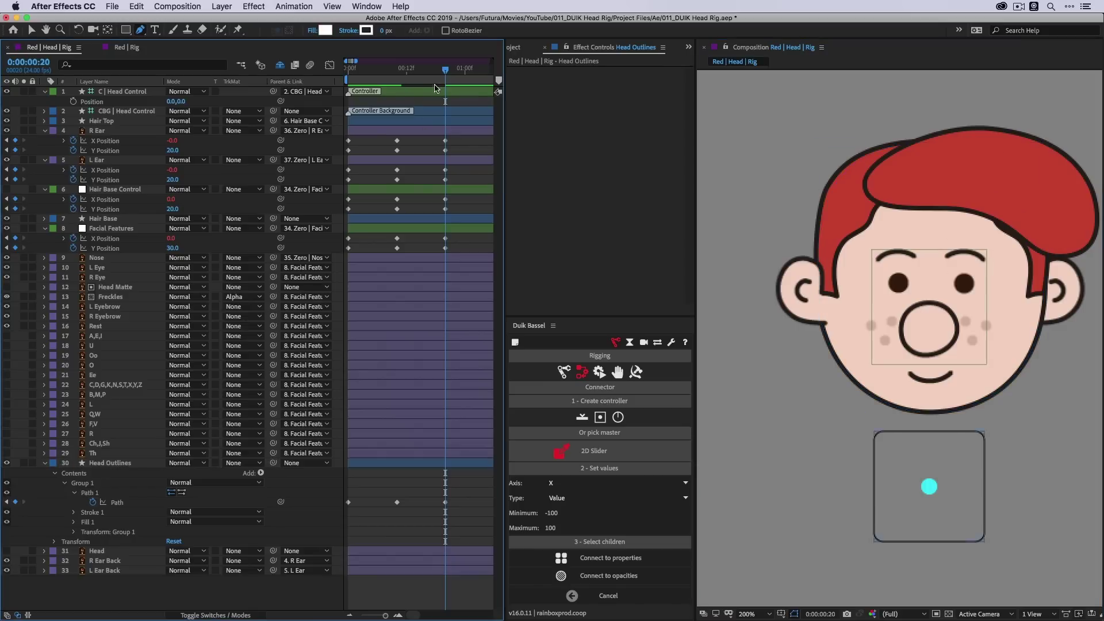
mouse_move(445, 69)
mouse_down()
mouse_move(345, 67)
mouse_move(446, 86)
mouse_up()
- Lower the chin point of the Head Outlines path at frame 20 and level its curve handles
key(v)
click(456, 463)
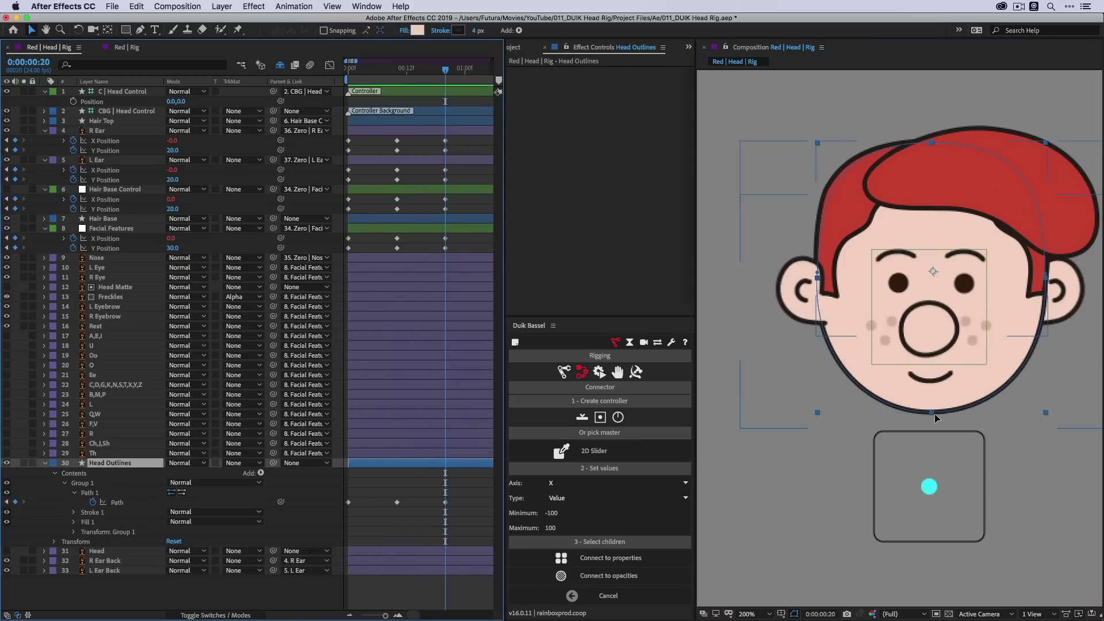
key(g)
drag(932, 413, 879, 424)
key(v)
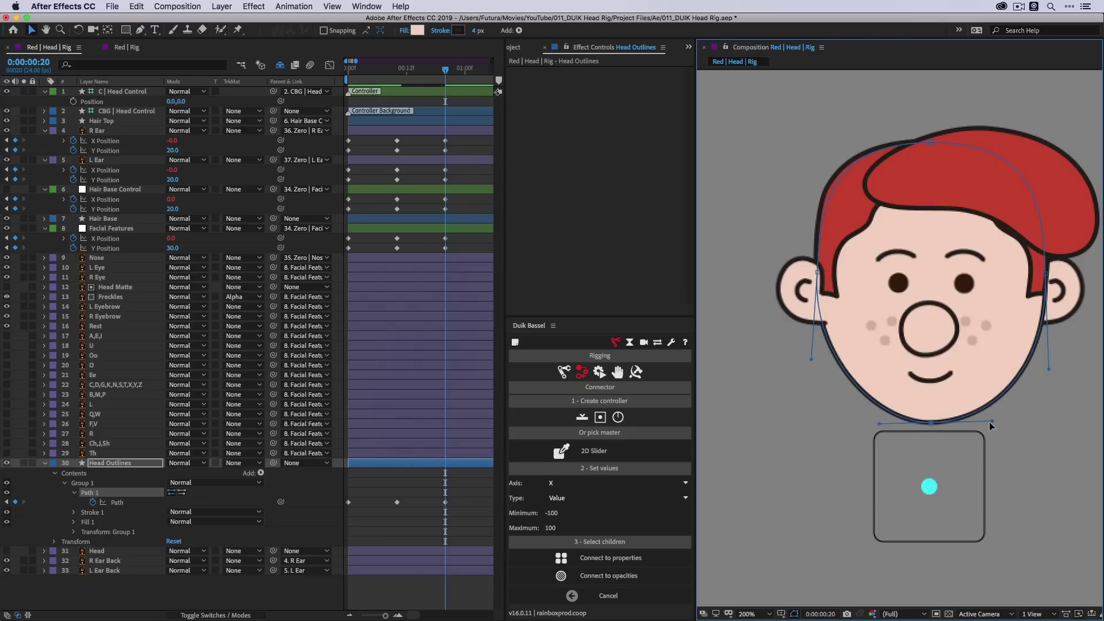
drag(993, 421, 988, 423)
click(447, 487)
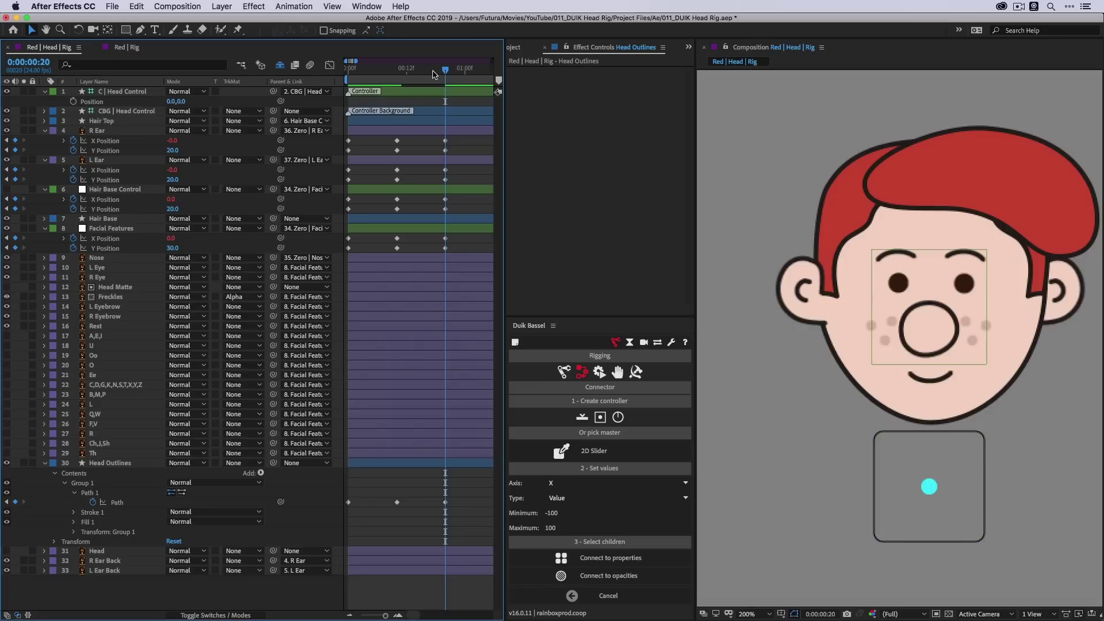
- Refine the curve handles along the lower part of the Head Outlines path at frame 0 for the up-facing pose
drag(445, 70, 337, 77)
key(comma)
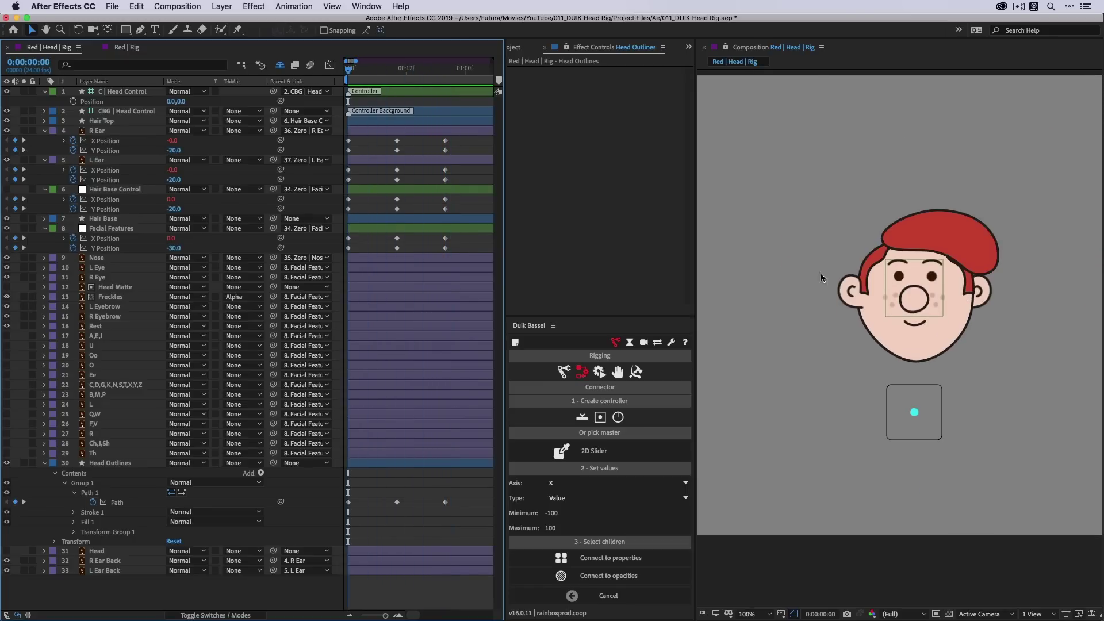
click(903, 336)
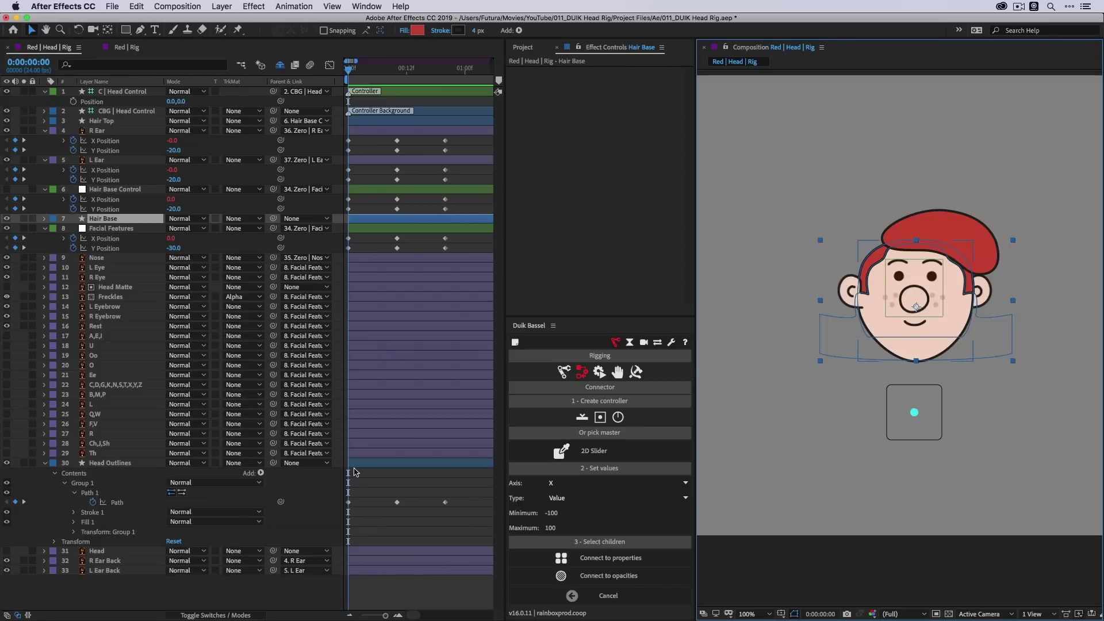
click(90, 493)
key(g)
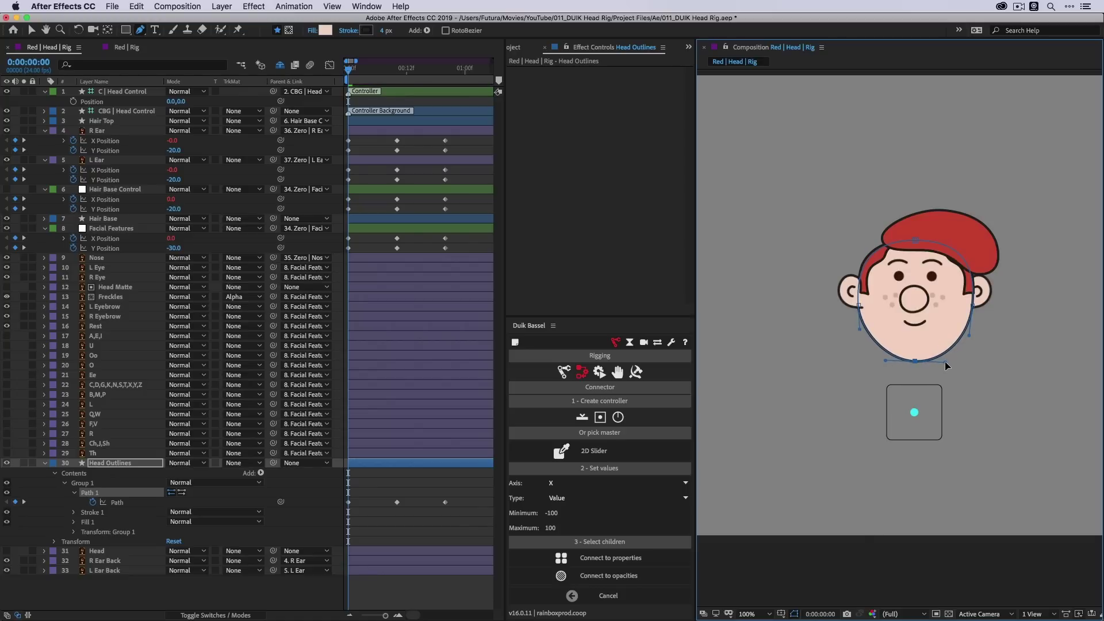
click(447, 545)
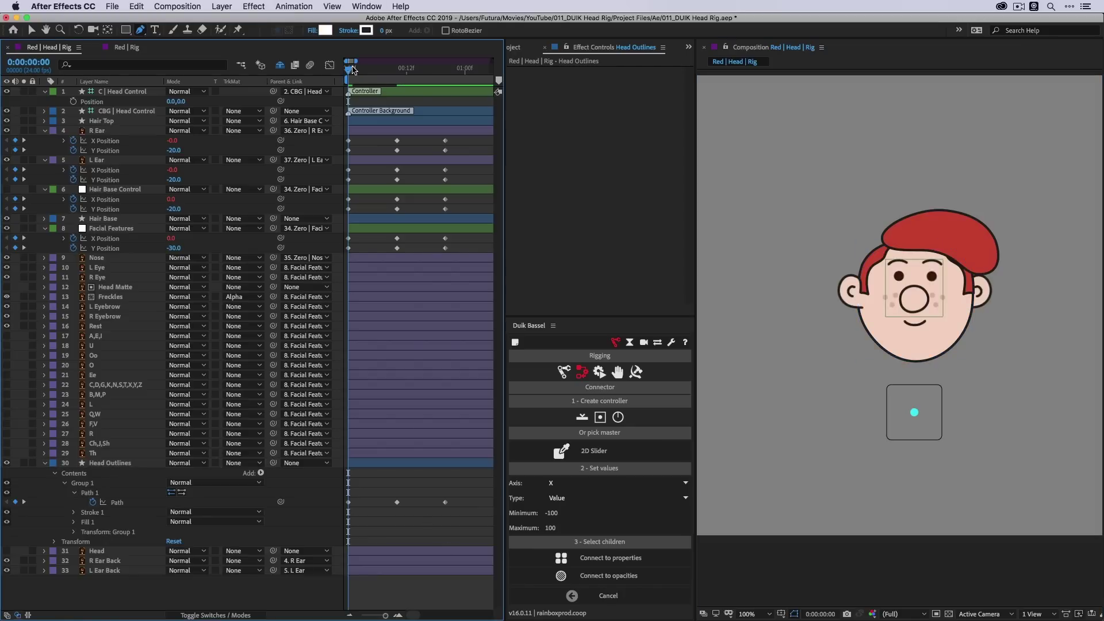
drag(350, 69, 345, 96)
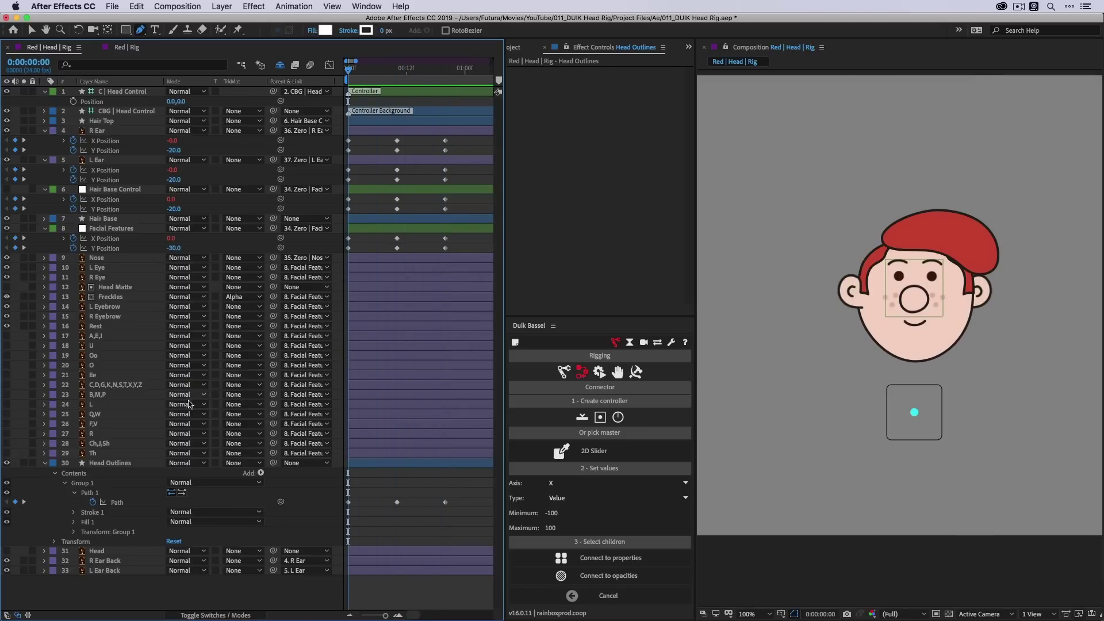
- Connect the Head Outlines path and the Y Position of Facial Features, Hair Base Control, L Ear and R Ear to the 2D slider's Y axis
click(114, 504)
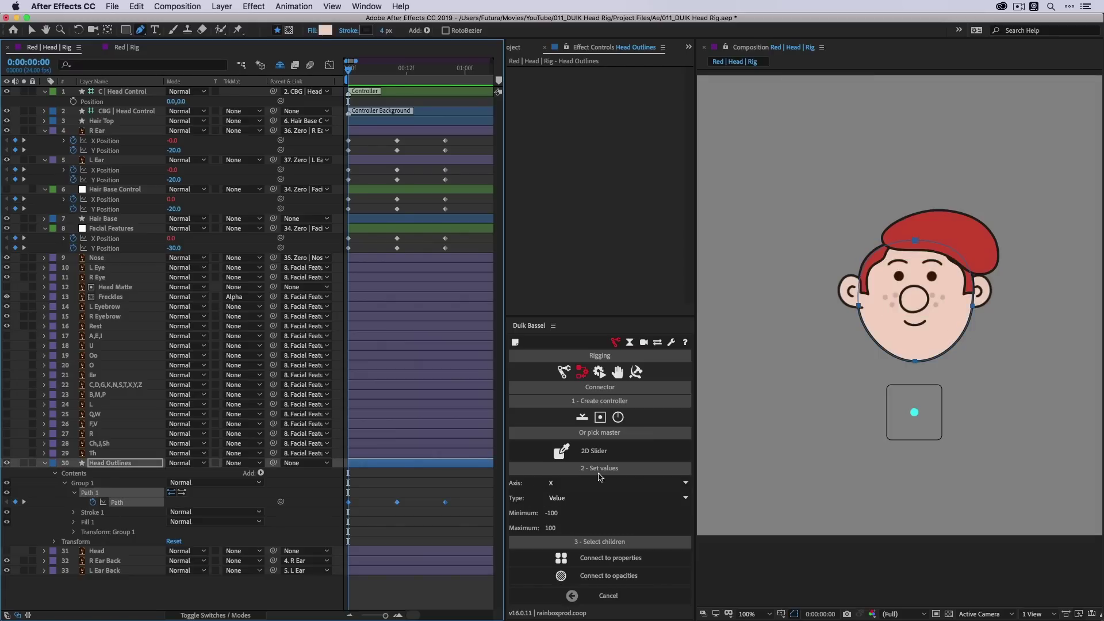
click(558, 485)
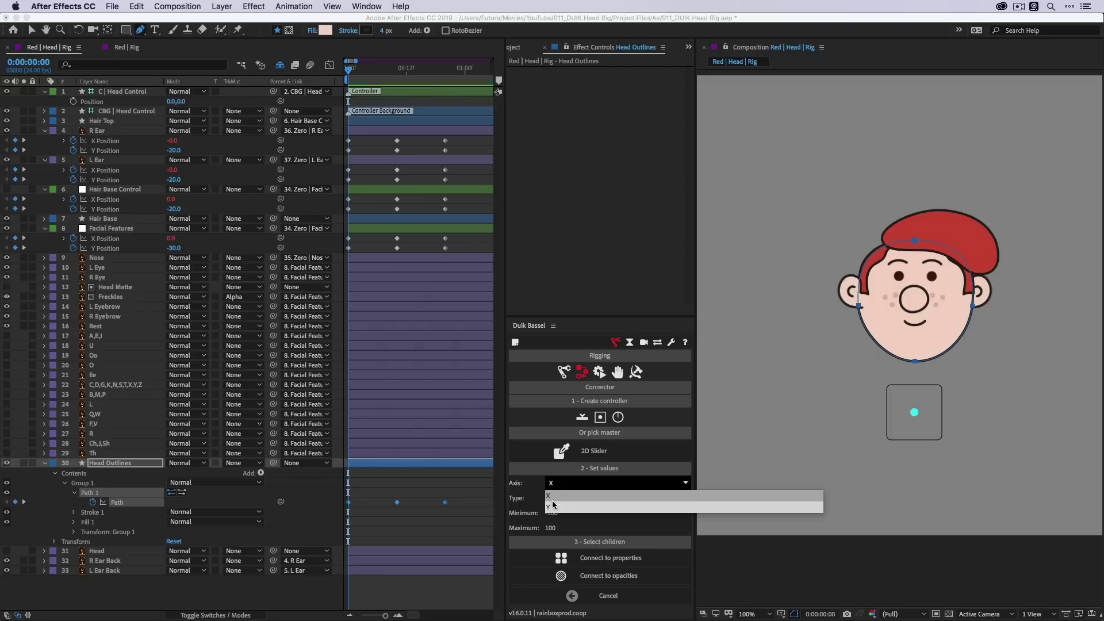
click(553, 505)
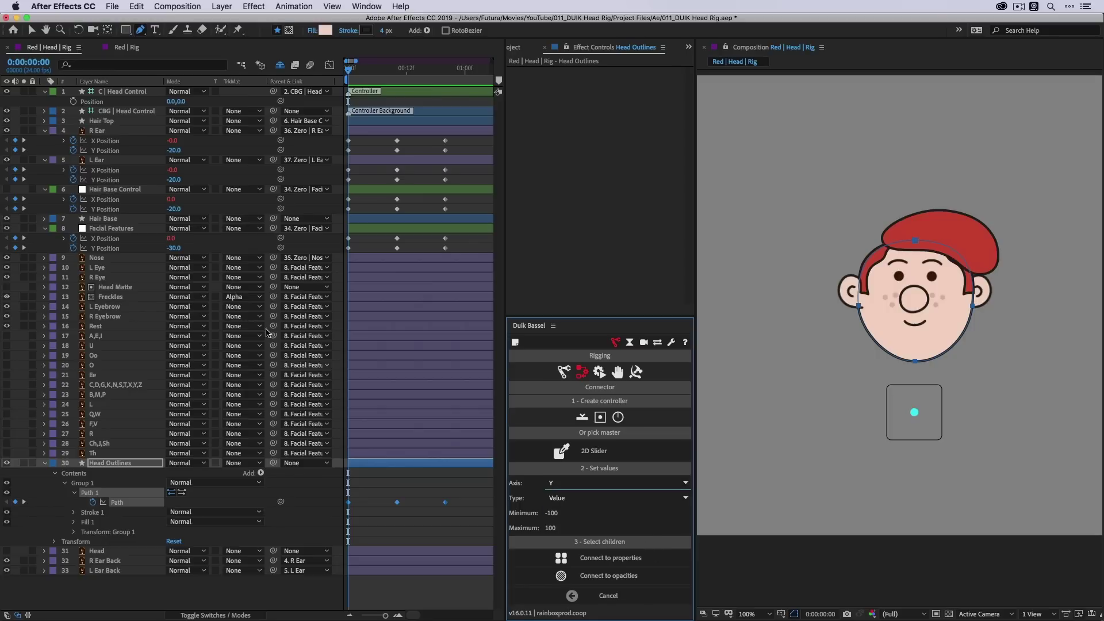
click(104, 248)
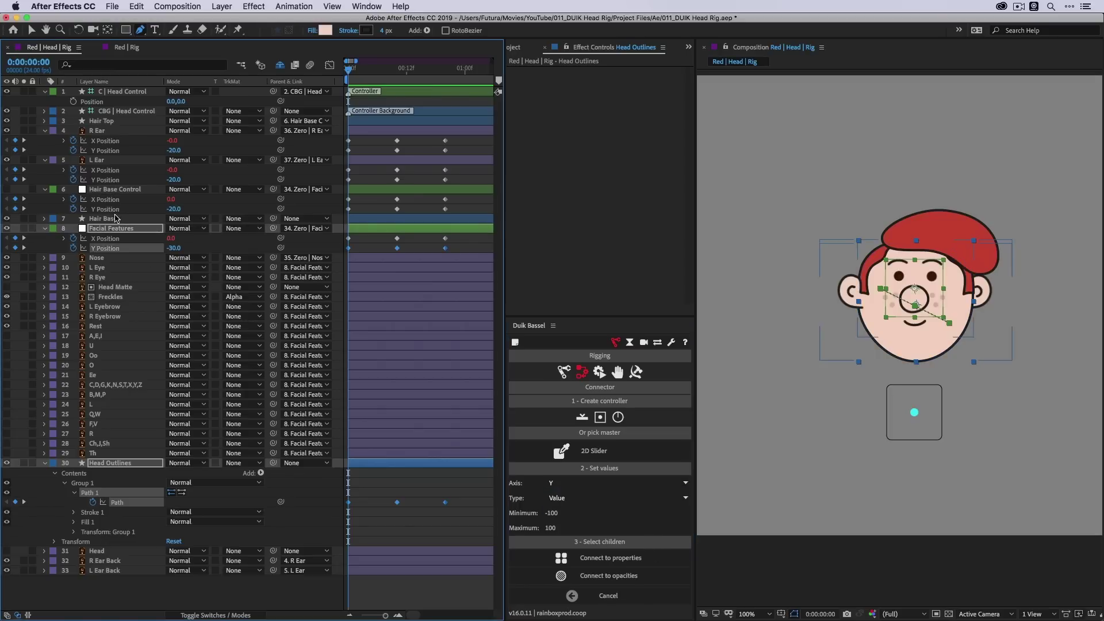
shift+click(106, 210)
shift+click(107, 180)
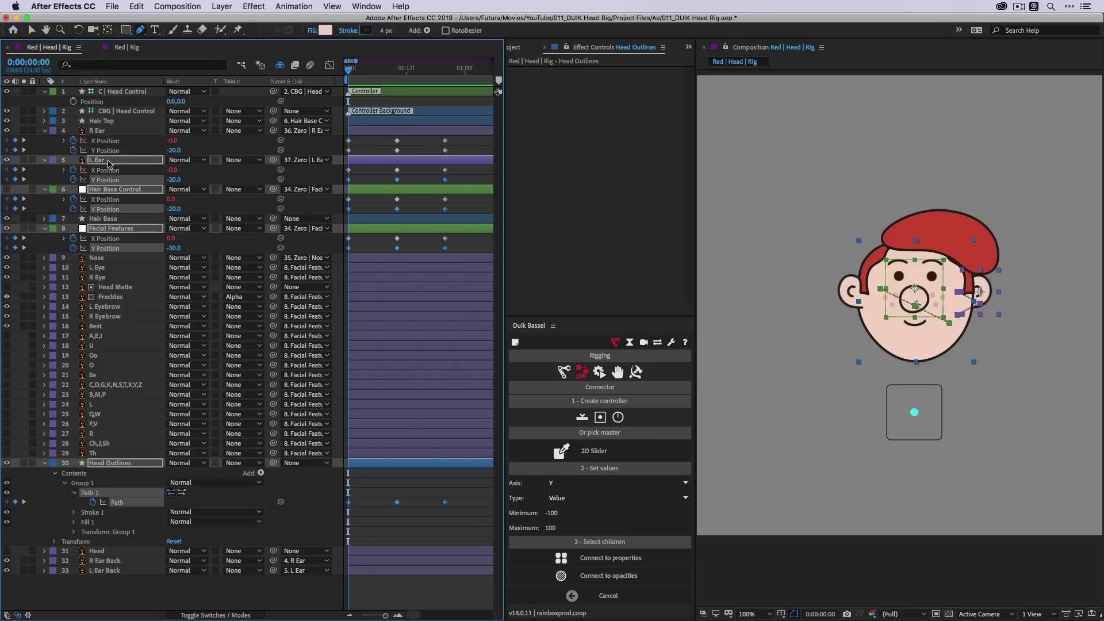
shift+click(109, 151)
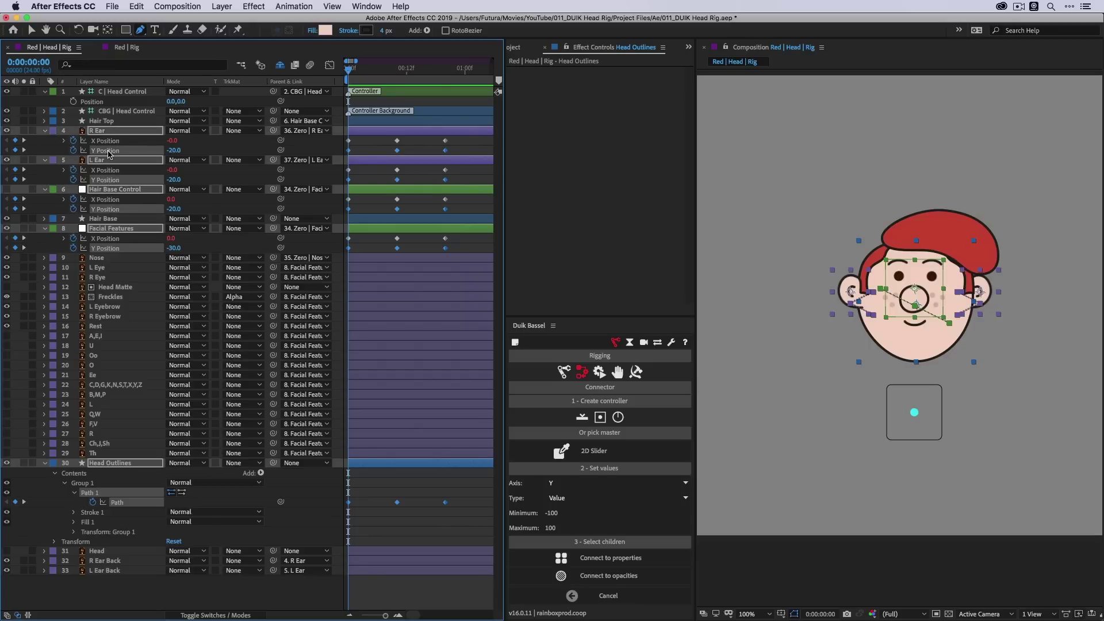
click(610, 559)
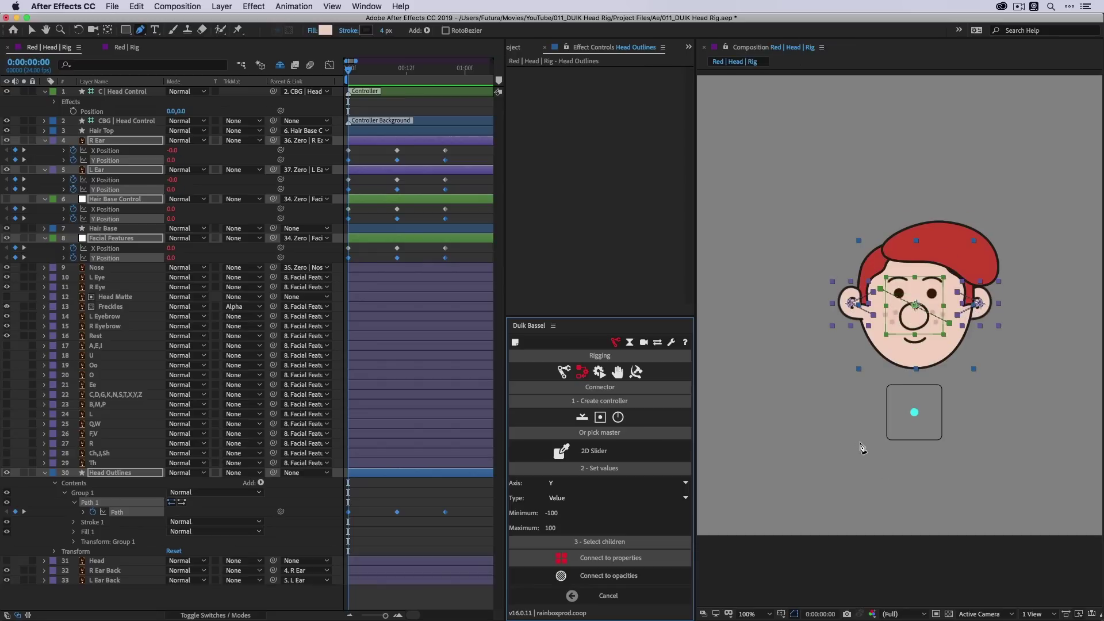
- Move the head controller to the left edge of its box and compare the turned head with the Red | Rig composition
key(v)
click(929, 468)
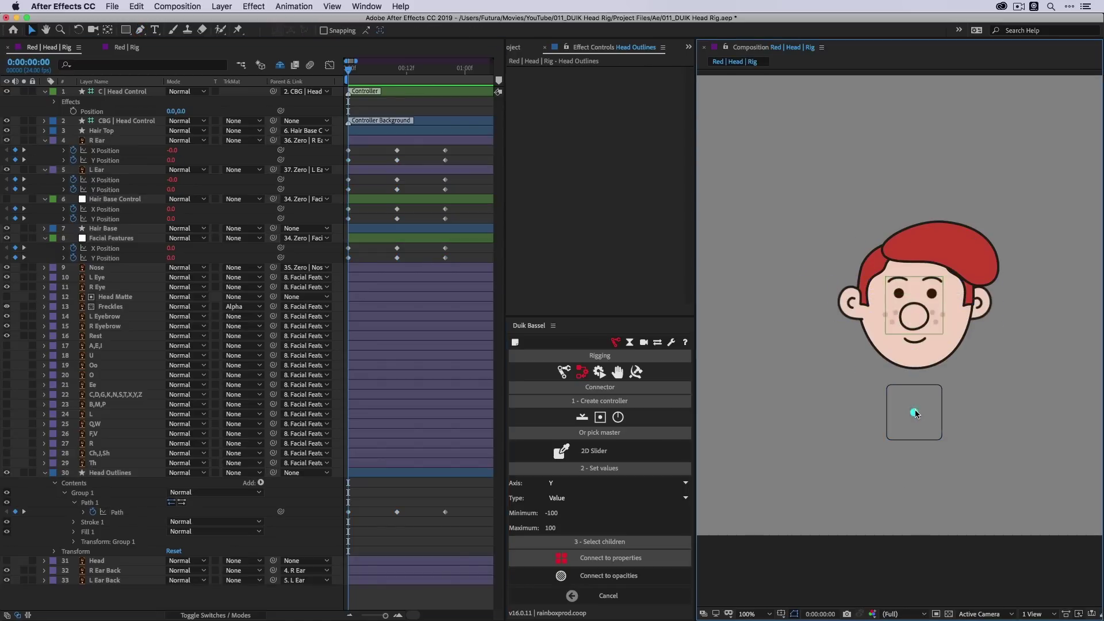
drag(915, 414, 887, 413)
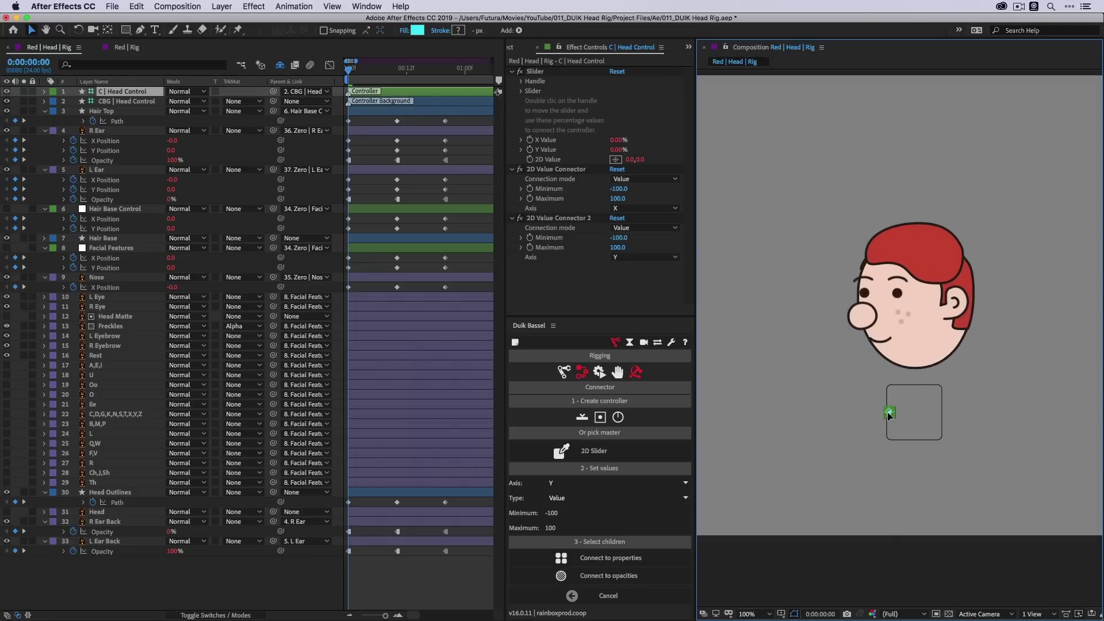
click(107, 50)
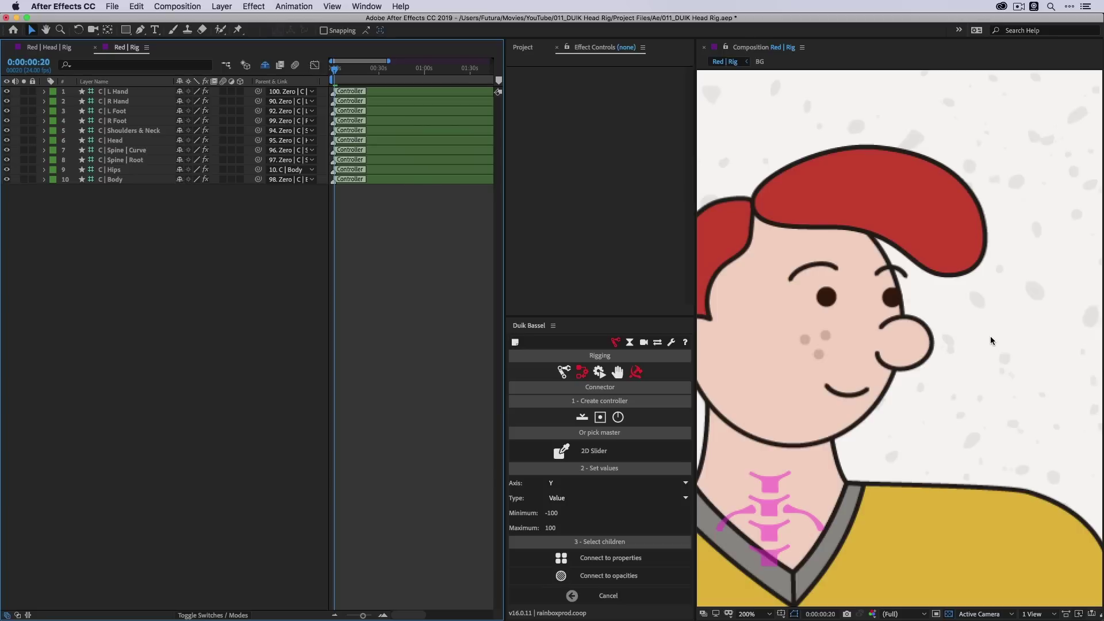
click(38, 48)
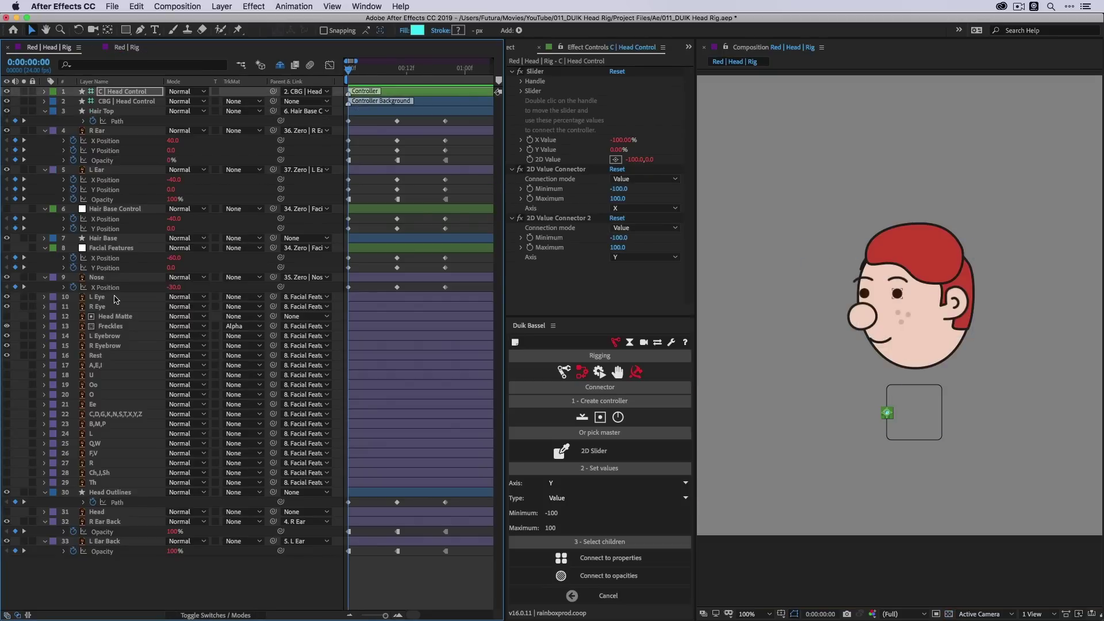
- Create an editable shape layer from the Nose vector layer and delete the original Nose layer
right_click(104, 280)
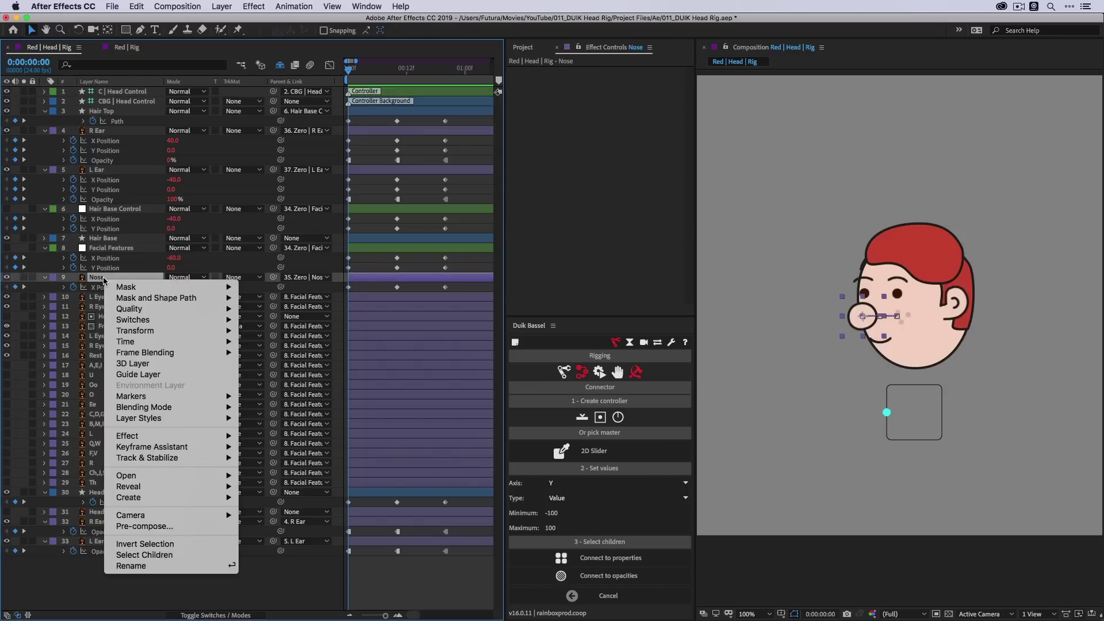
mouse_move(178, 498)
click(286, 530)
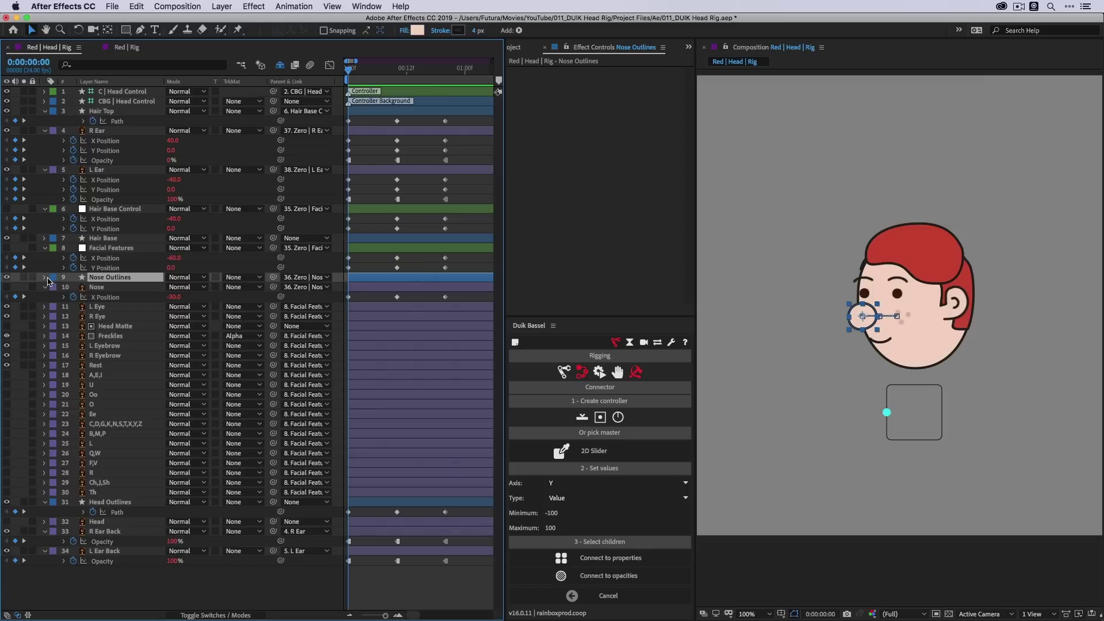
click(45, 278)
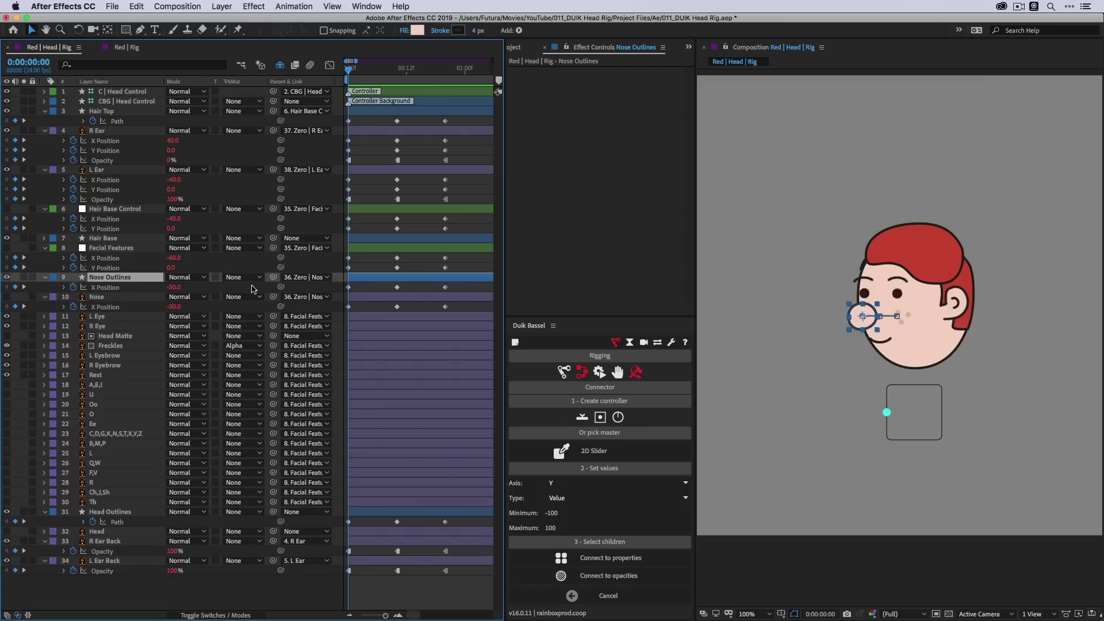
click(118, 297)
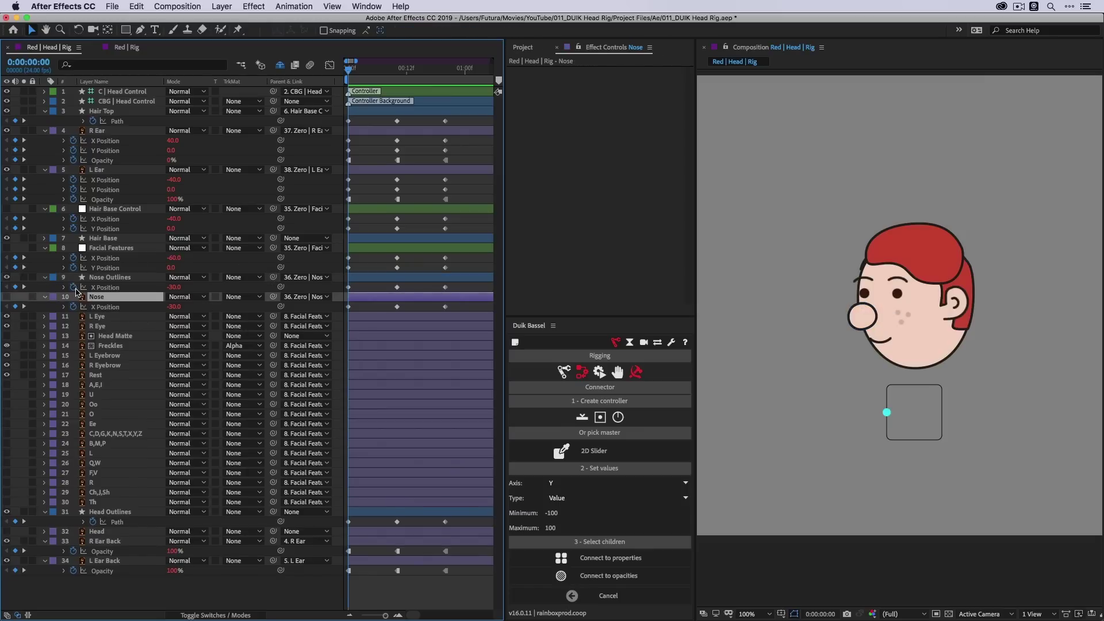
key(Delete)
- Rename the Nose Outlines shape layer as Nose
click(119, 277)
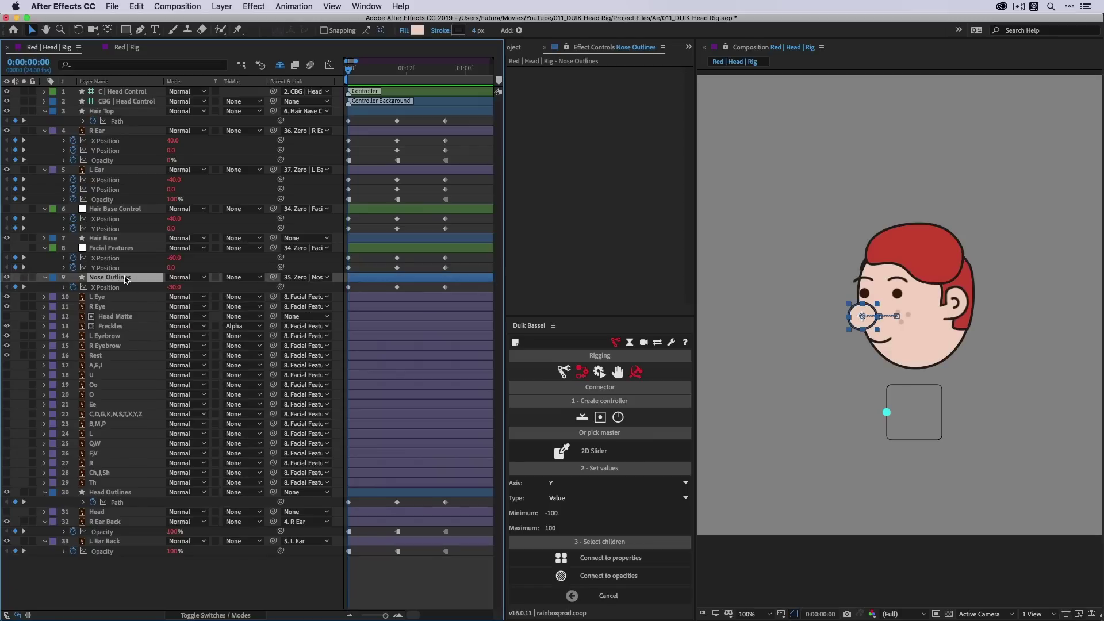
key(BackSpace)
key(Return)
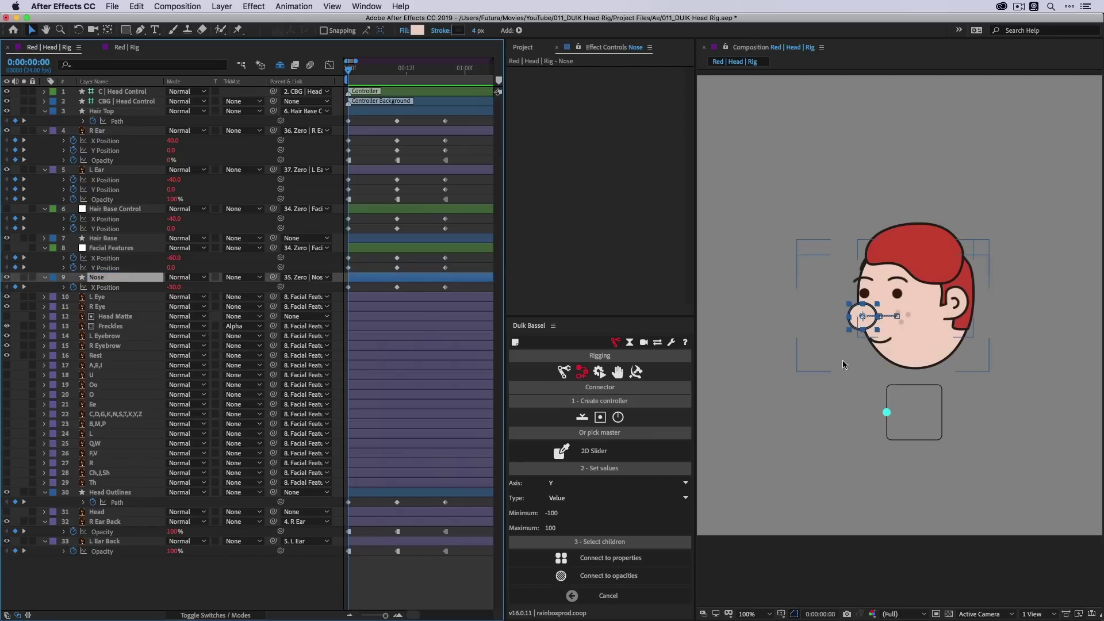
- Add Trim Paths inside Group 1 of the Nose shape layer, directly after Path 1
key(z)
click(869, 326)
click(918, 331)
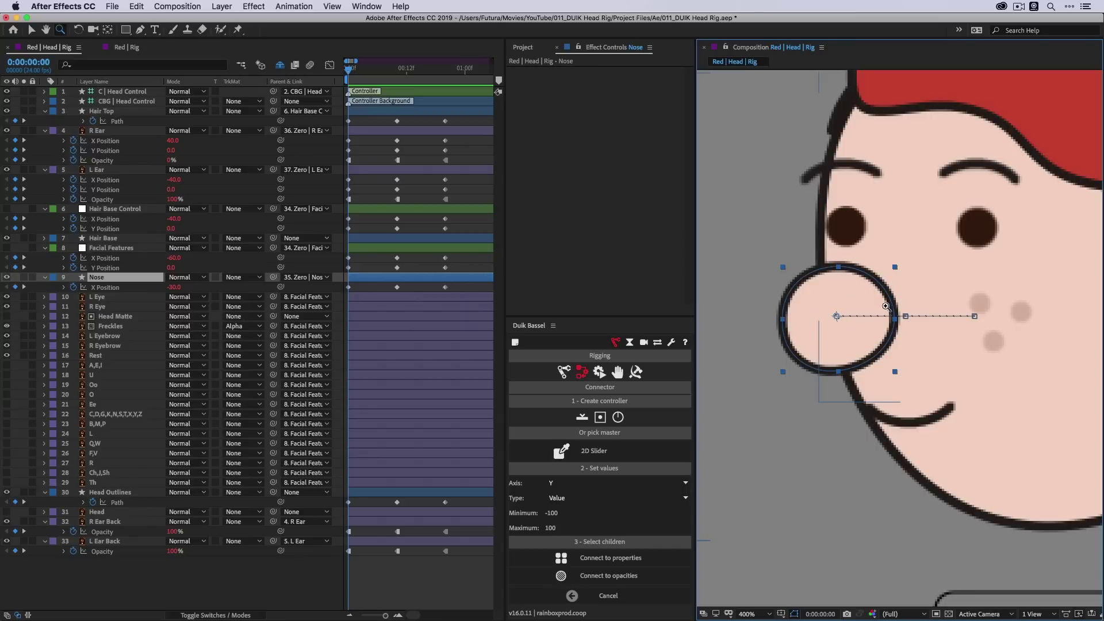
key(g)
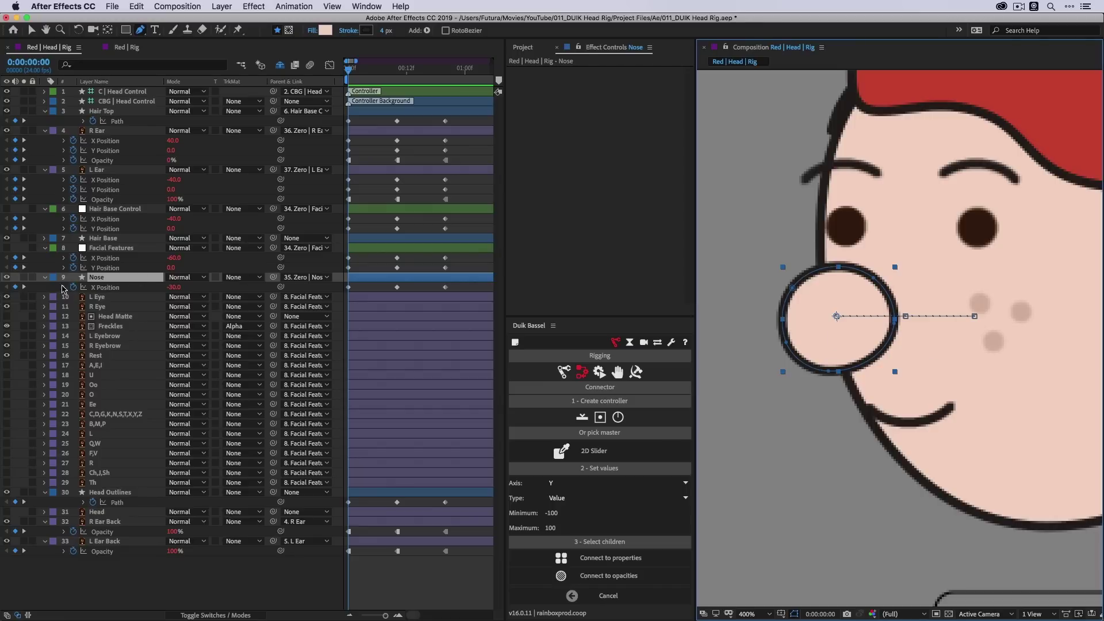
click(46, 278)
click(44, 279)
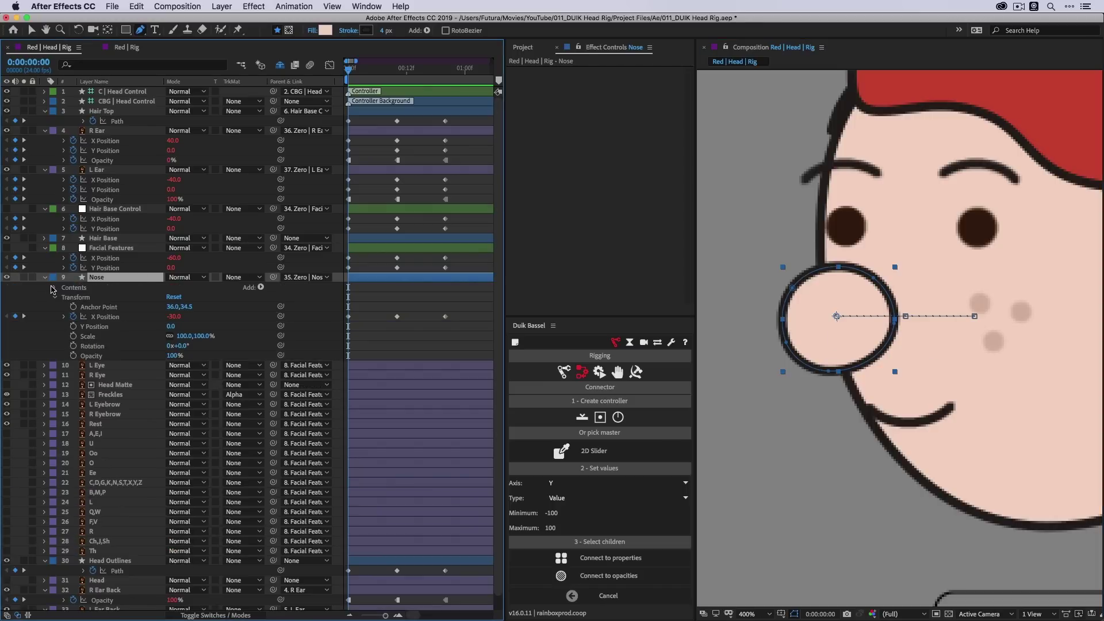
click(54, 288)
click(65, 298)
click(90, 306)
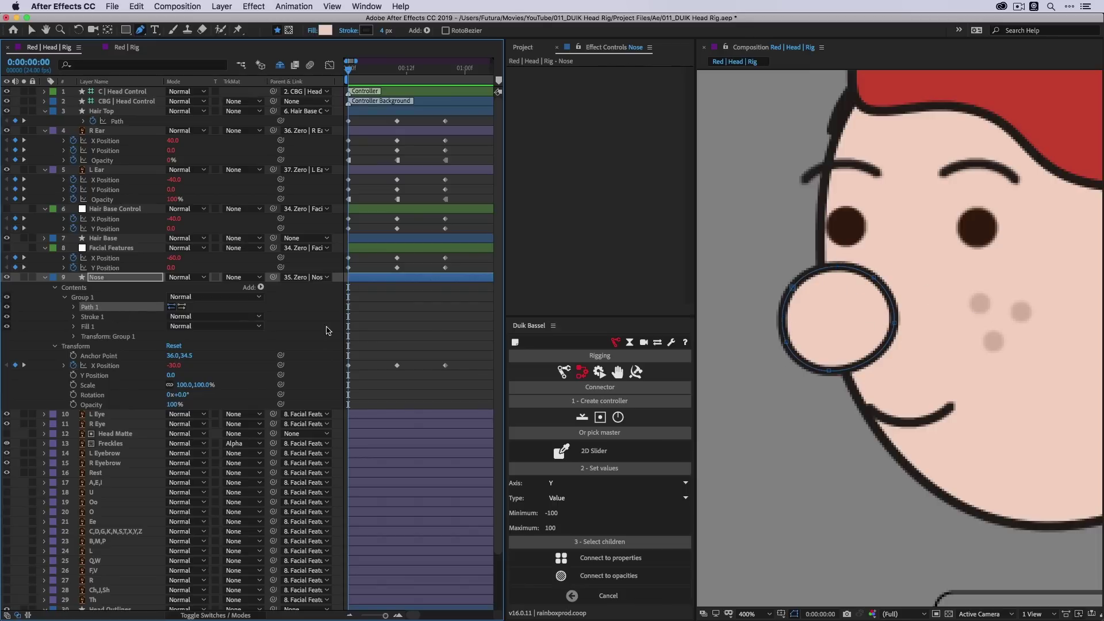
click(261, 288)
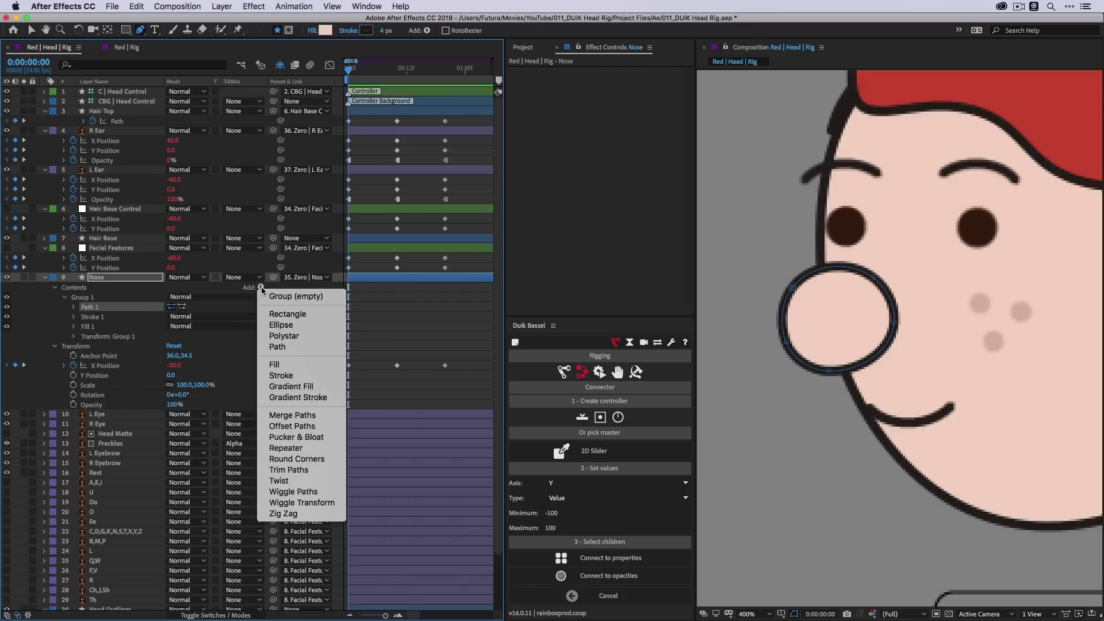
click(305, 470)
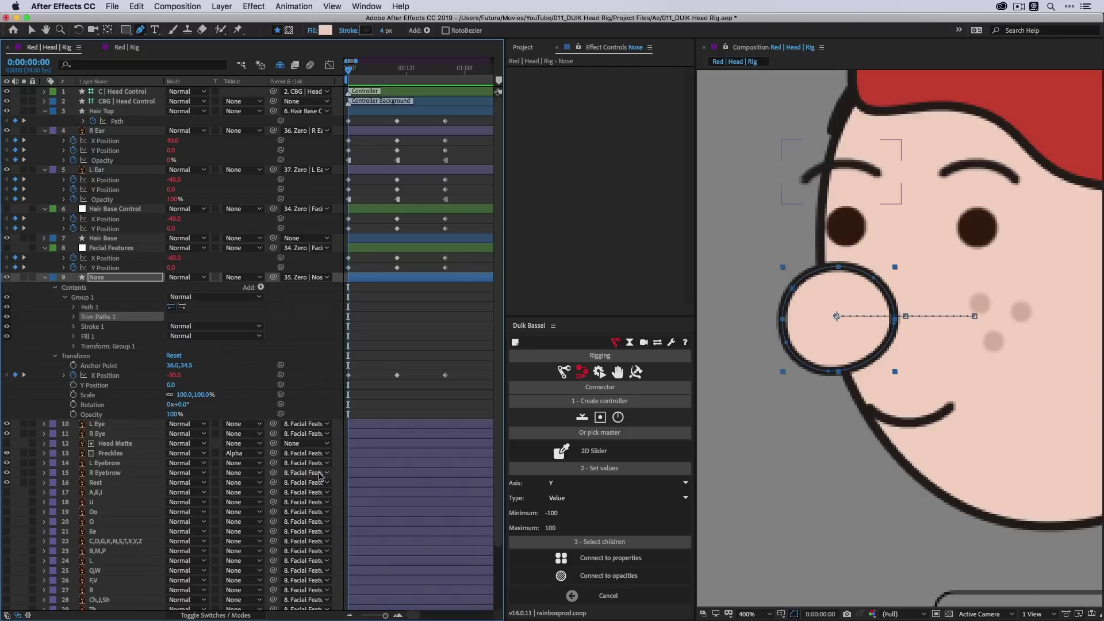
- Set the nose's Trim Paths End to 90% and make the path point nearest the face the first vertex
click(74, 317)
drag(175, 337, 172, 338)
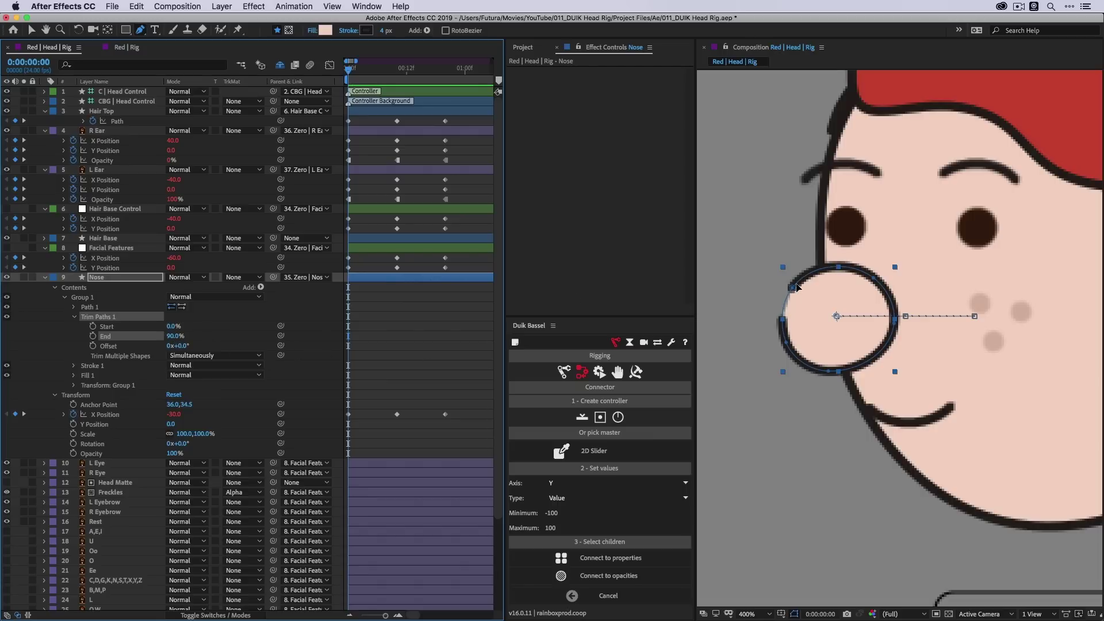
click(898, 322)
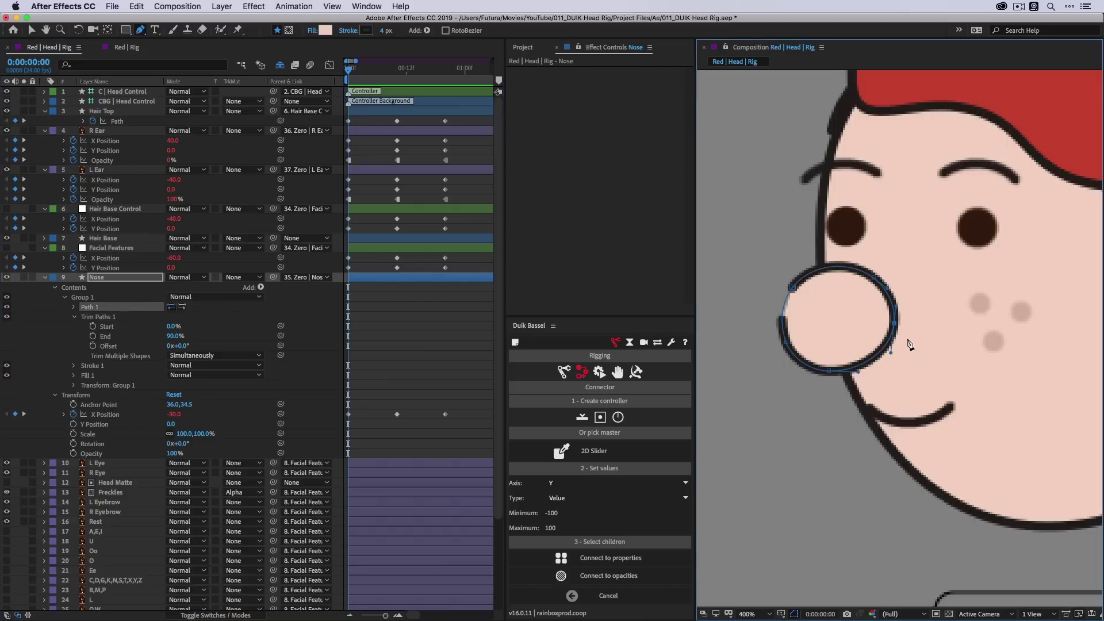
right_click(895, 326)
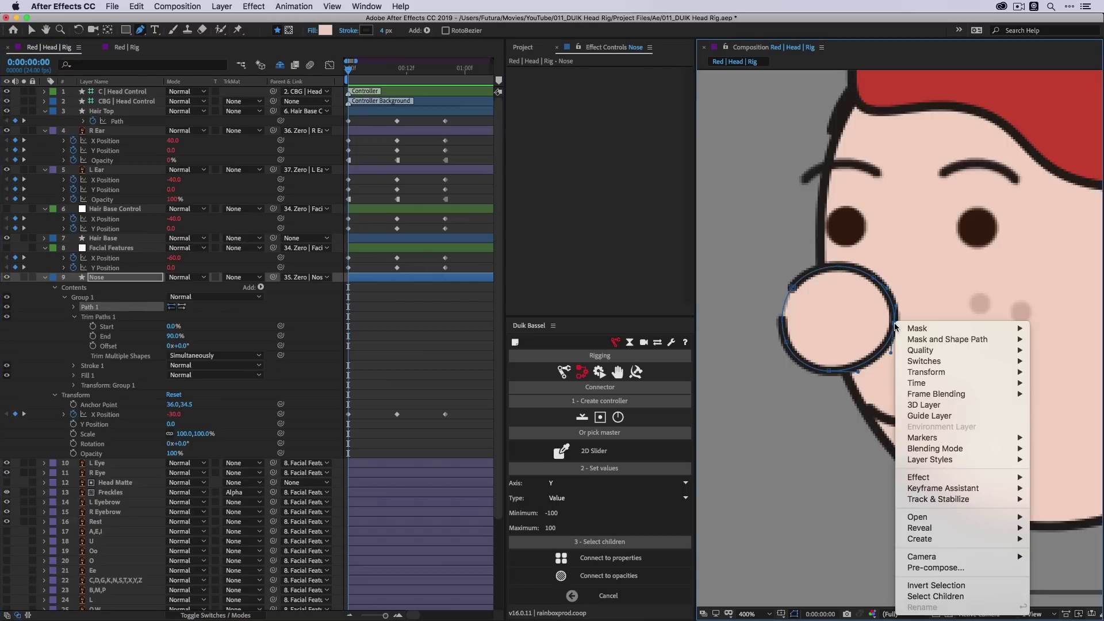
mouse_move(921, 343)
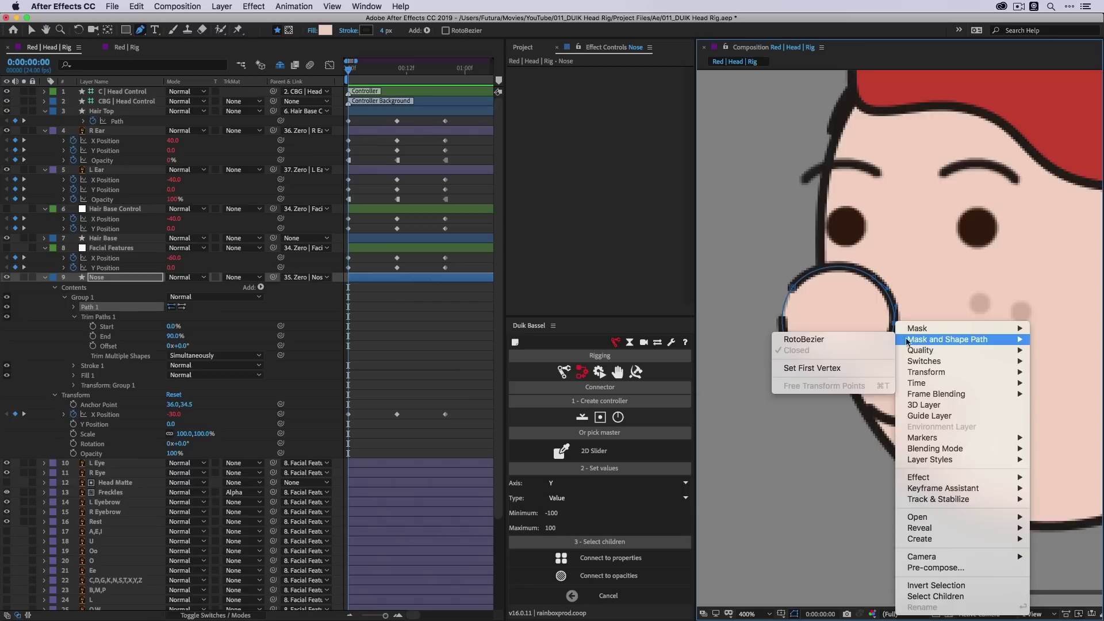
click(855, 368)
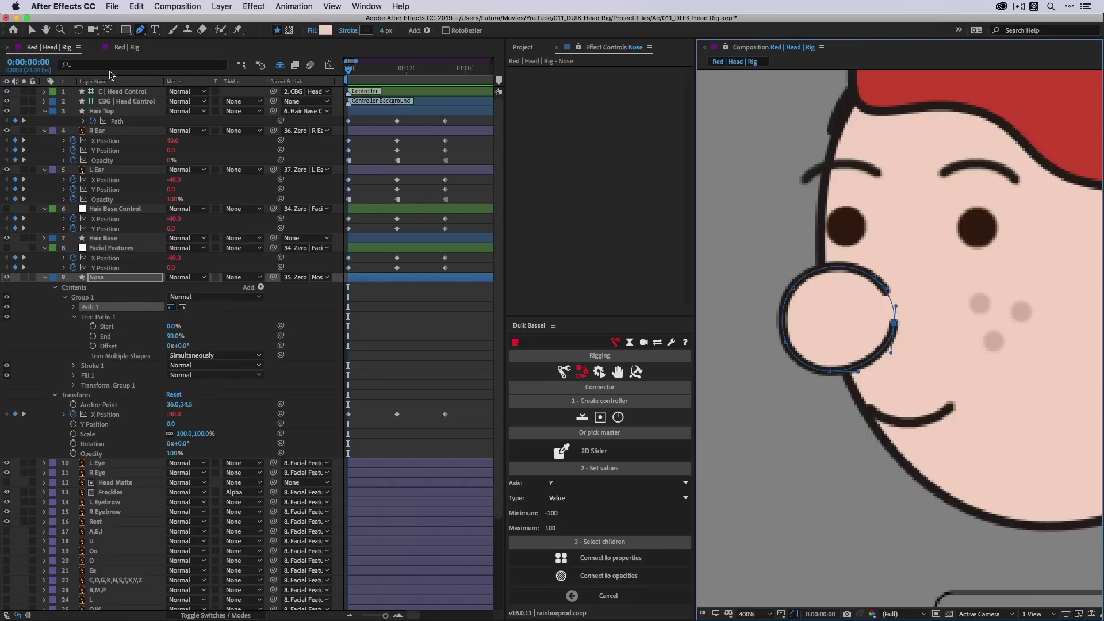
- Check the nose gap in the Red | Rig composition, then set the nose's Trim Paths Start to 8% and End to 92%
click(120, 48)
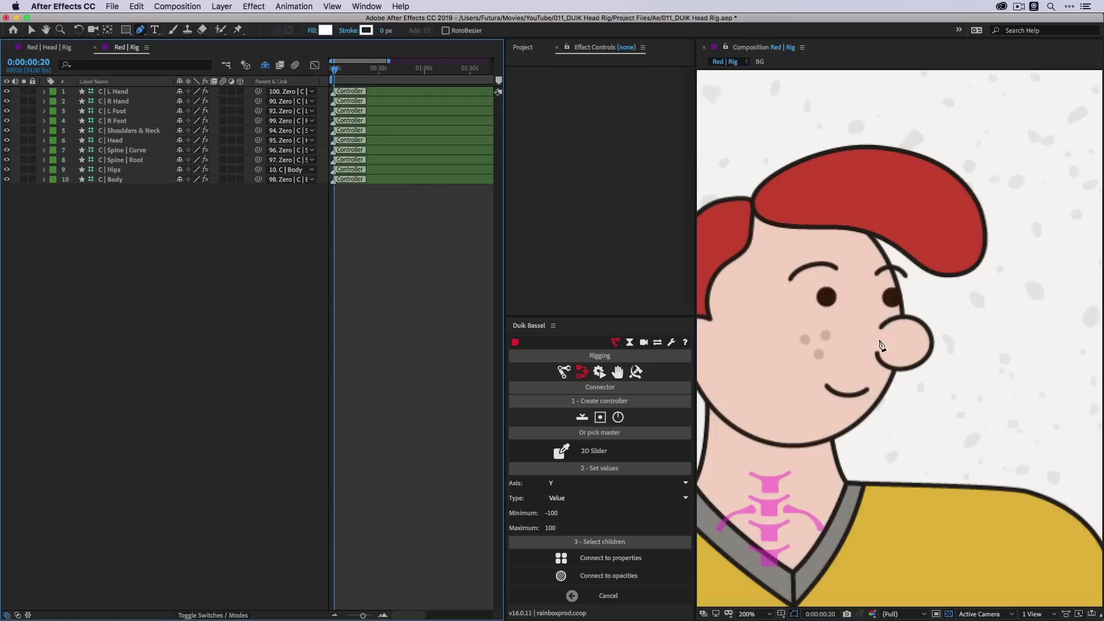
click(49, 47)
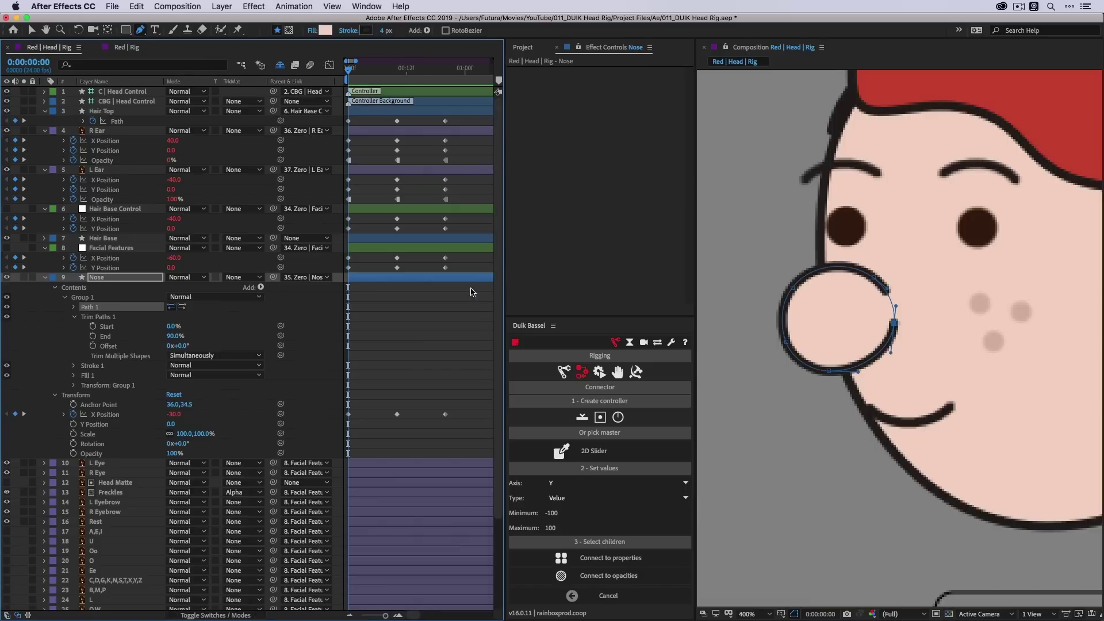
click(172, 327)
text(10)
key(Return)
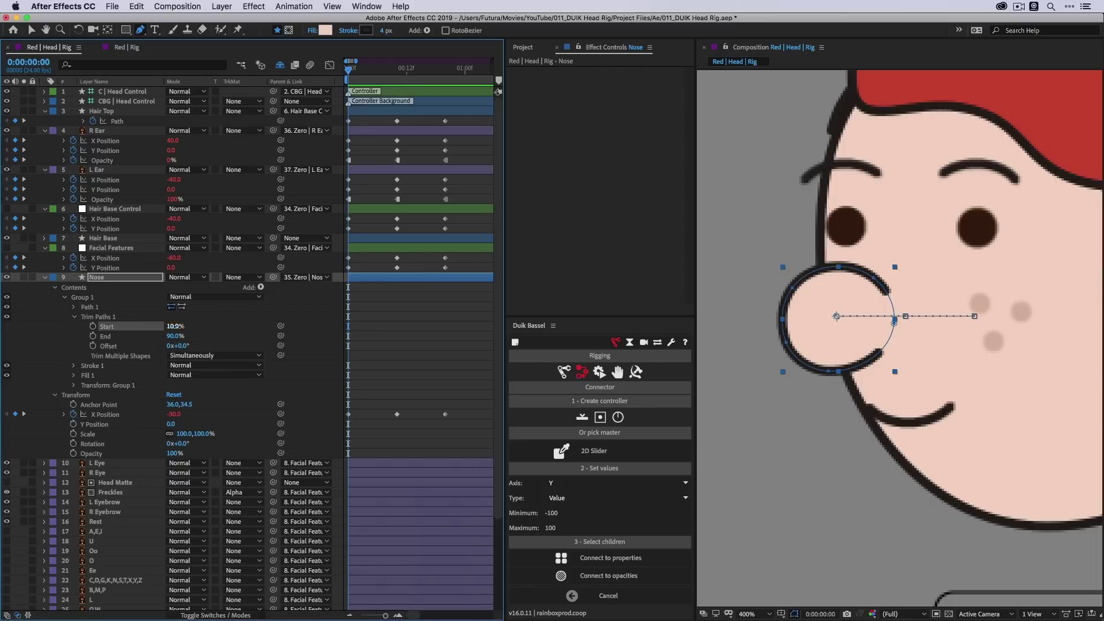
click(175, 326)
key(Return)
click(175, 337)
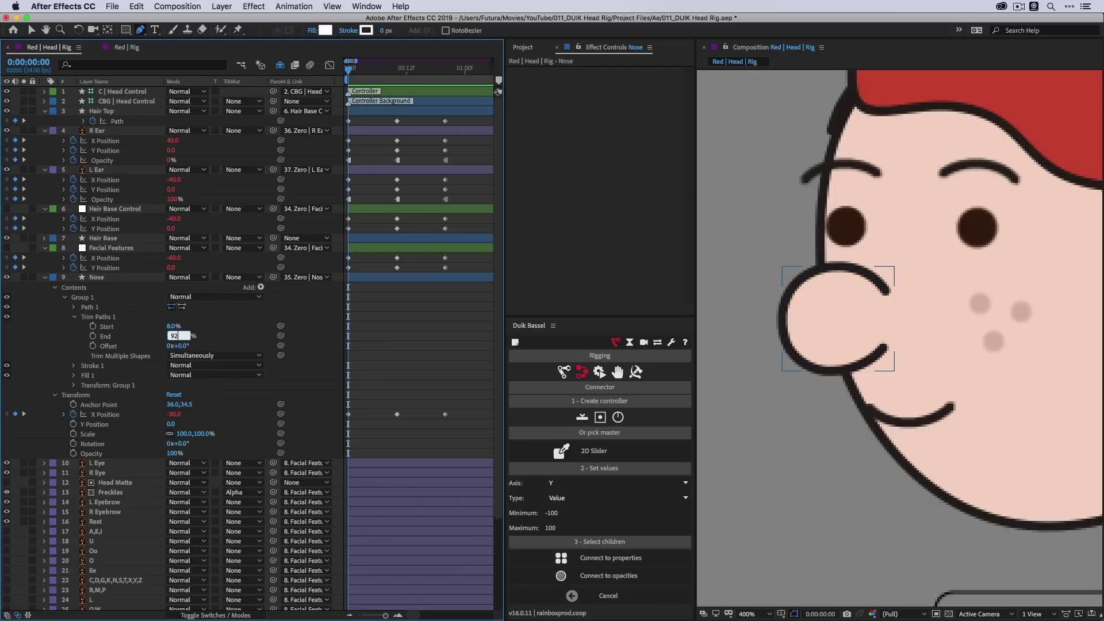
key(Return)
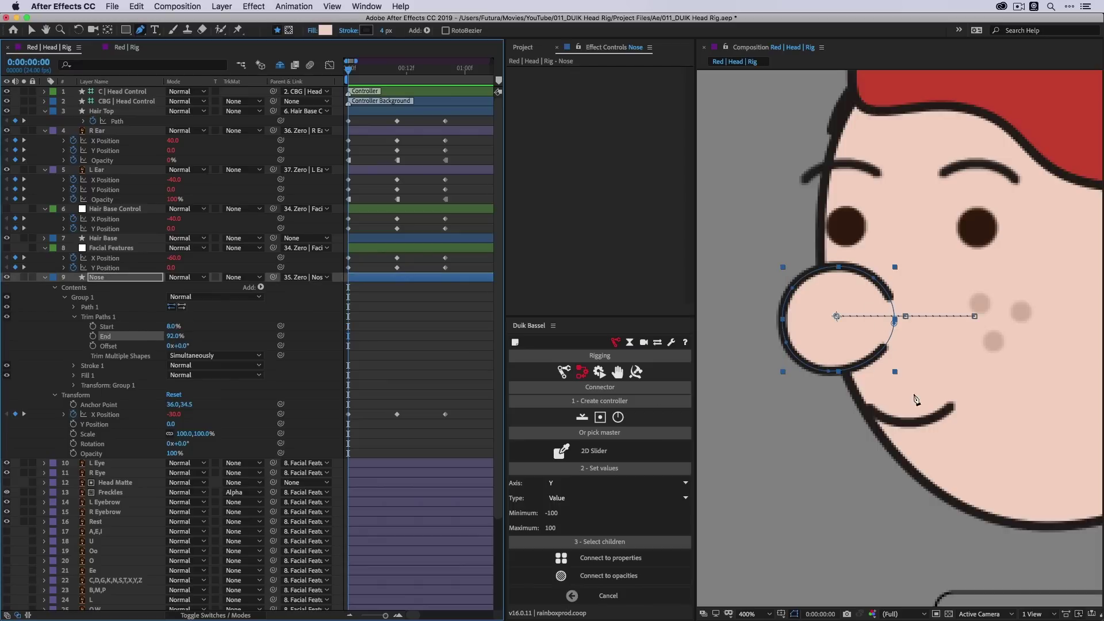
- Enable keyframing for the nose's Trim Paths Start and End at frame 0
key(z)
alt+click(956, 333)
drag(993, 311, 970, 307)
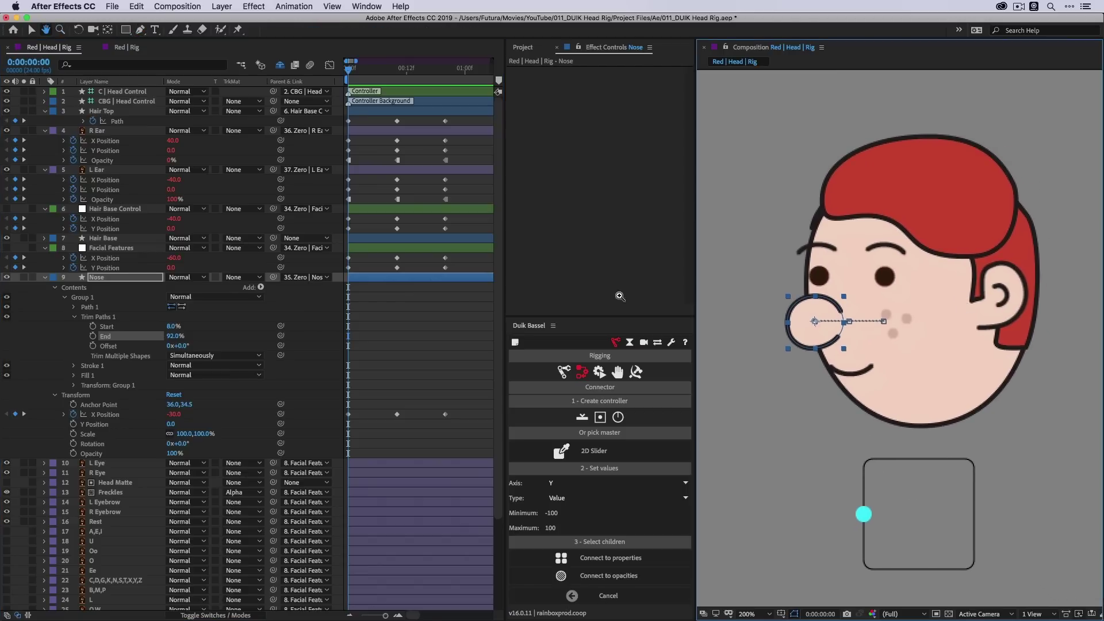
key(v)
drag(93, 329, 93, 337)
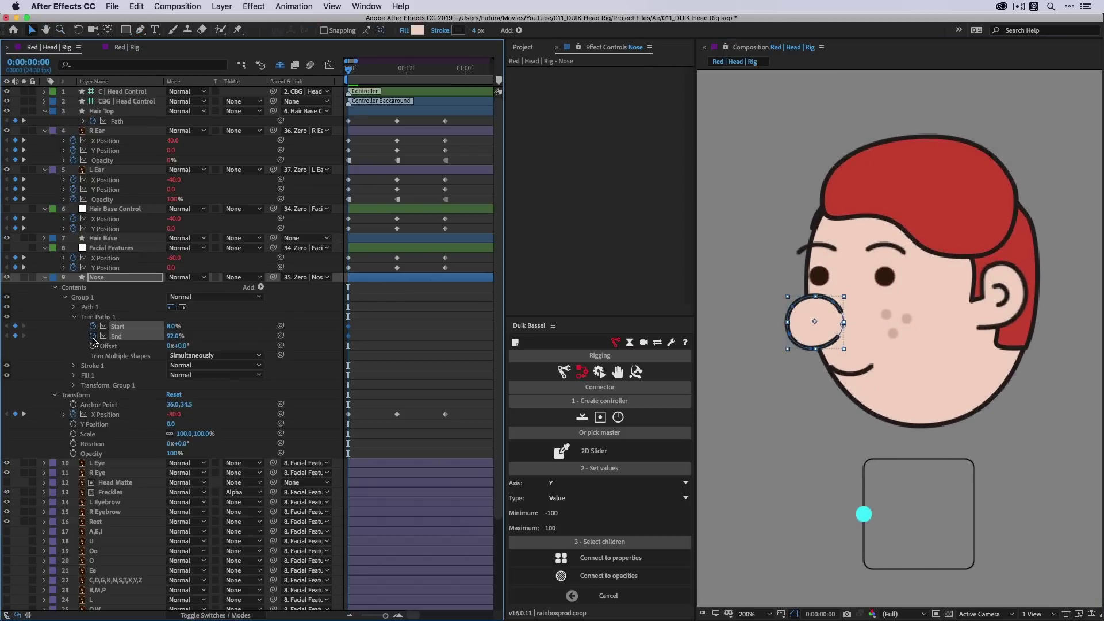
click(581, 419)
- At frame 10, keyframe the nose's Trim Paths Start at 0% and End at 100% to close the outline
click(397, 69)
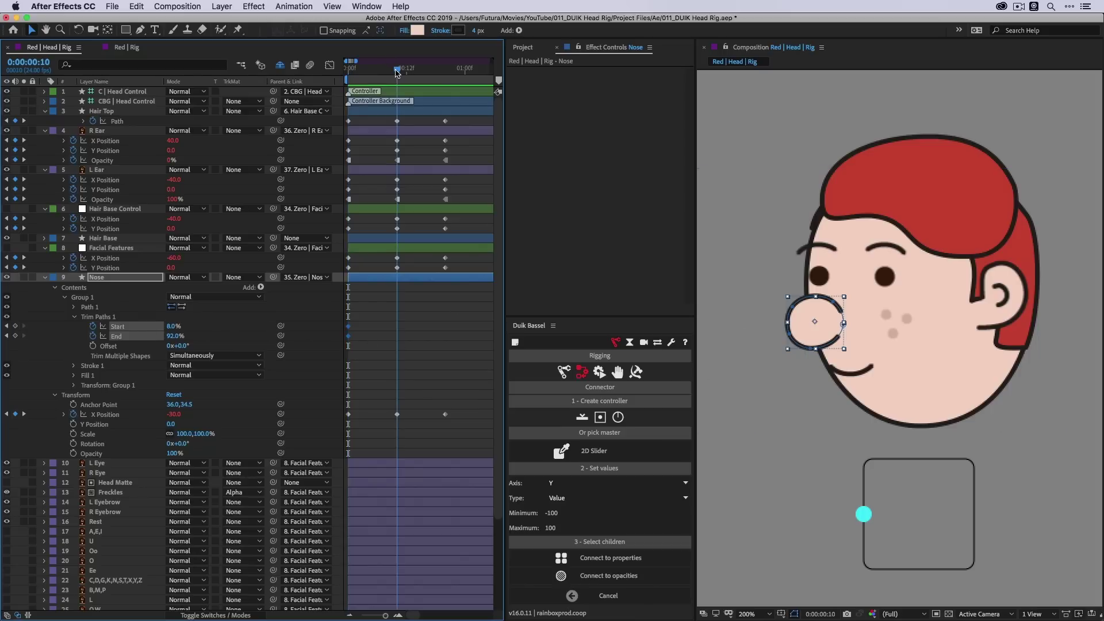
click(173, 326)
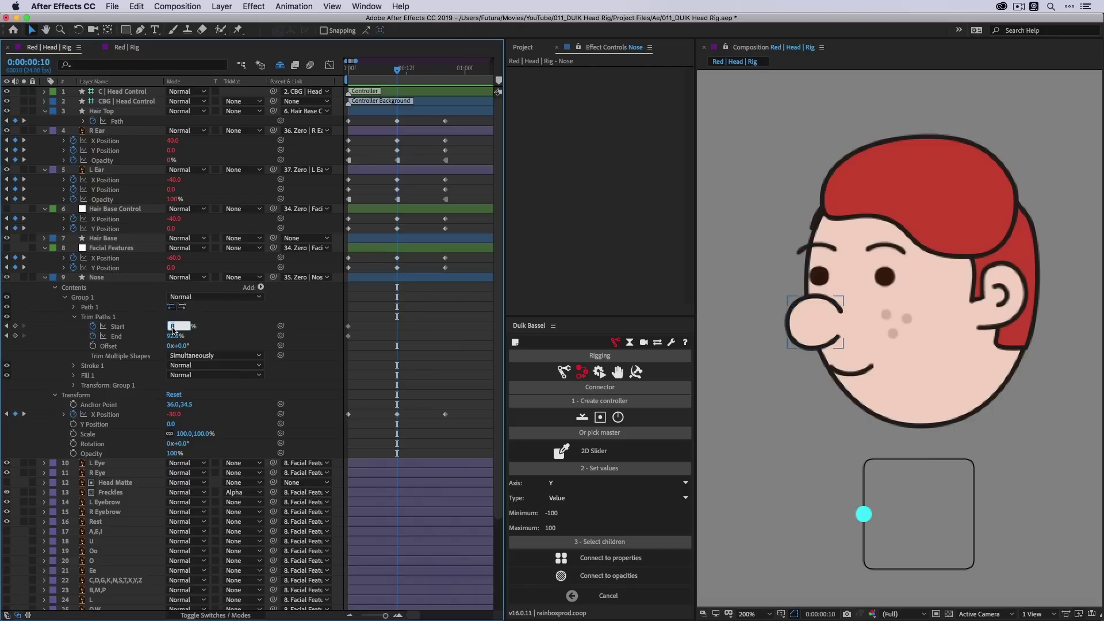
text(0)
key(Return)
drag(173, 339, 210, 344)
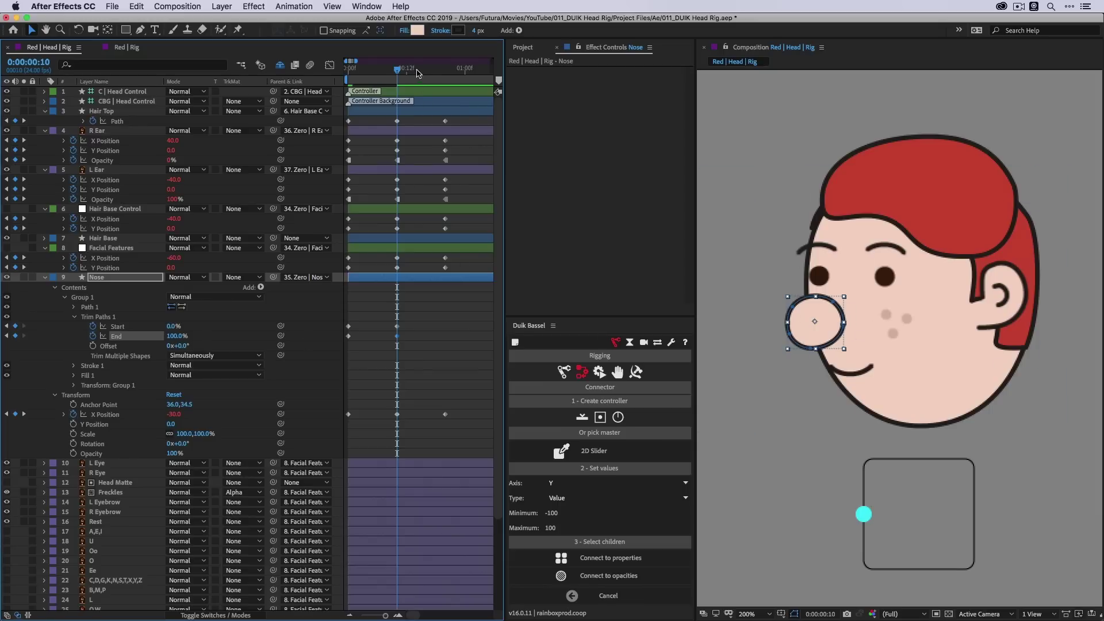
- Copy the nose's frame 0 Trim Paths Start and End keyframes to frame 20
drag(418, 73, 445, 73)
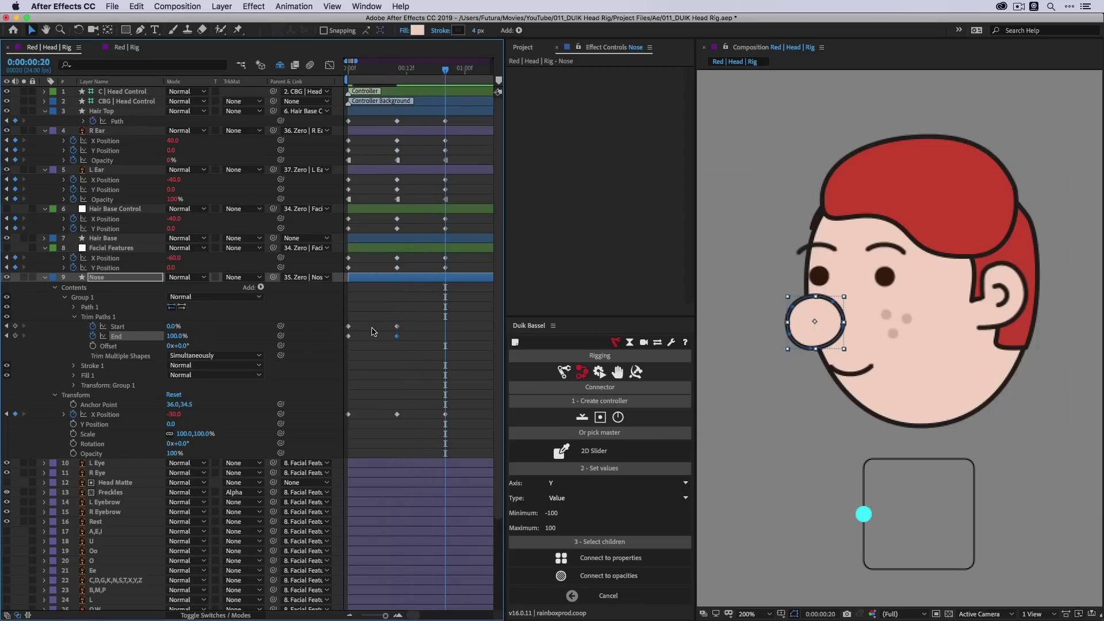
drag(354, 324, 344, 339)
key(super+c)
key(super+v)
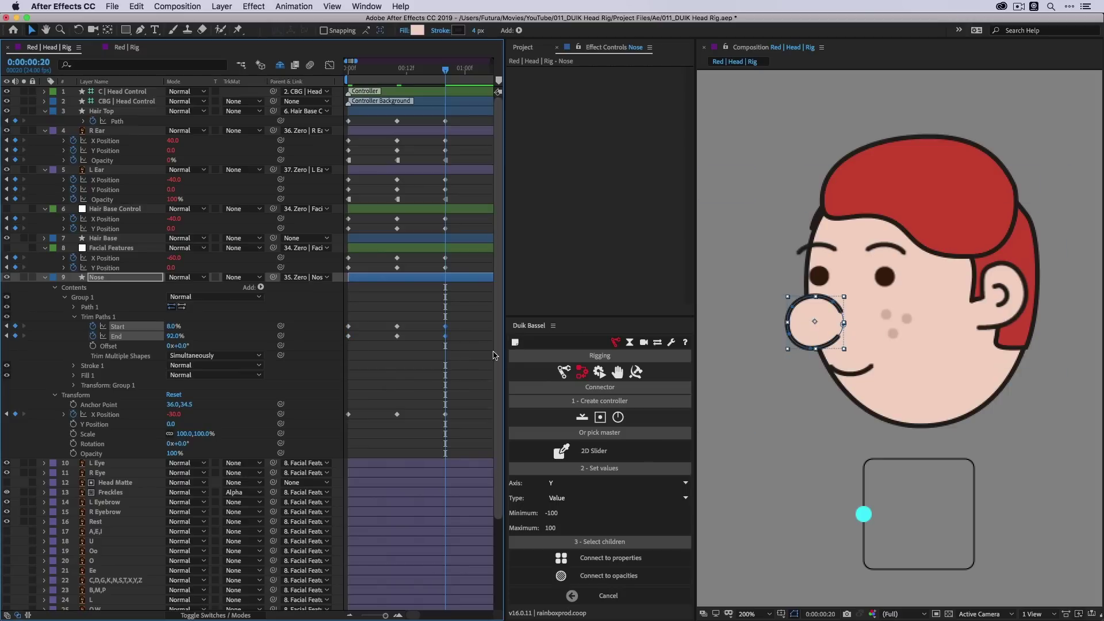
click(260, 341)
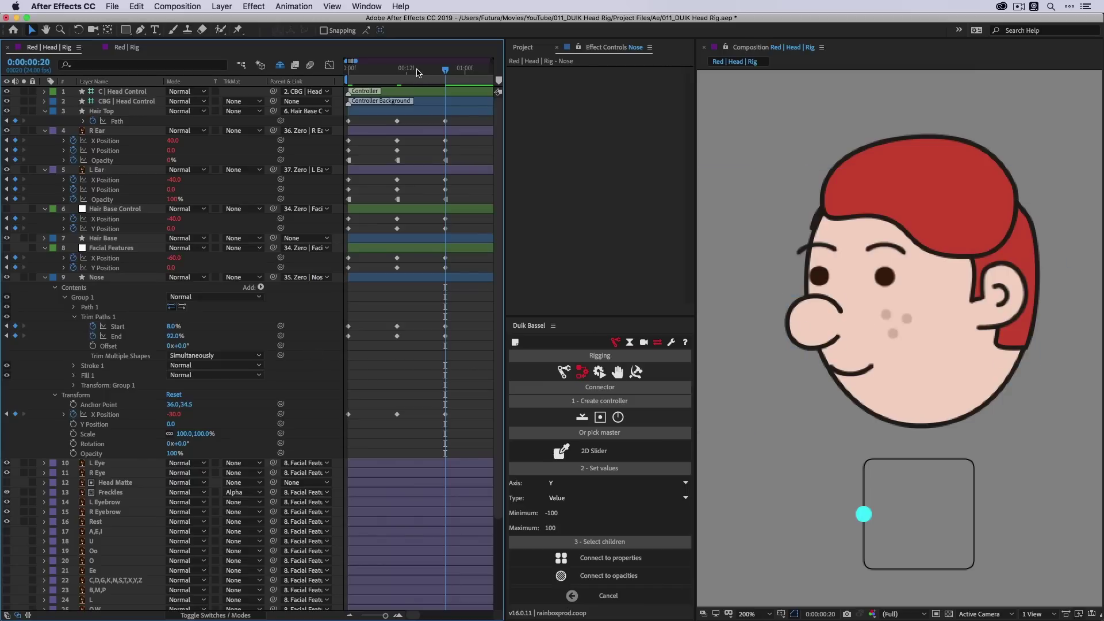
- Keyframe the nose's Trim Paths Offset at 0° on frames 0 and 10, and at 169° on frame 20
drag(412, 69, 398, 71)
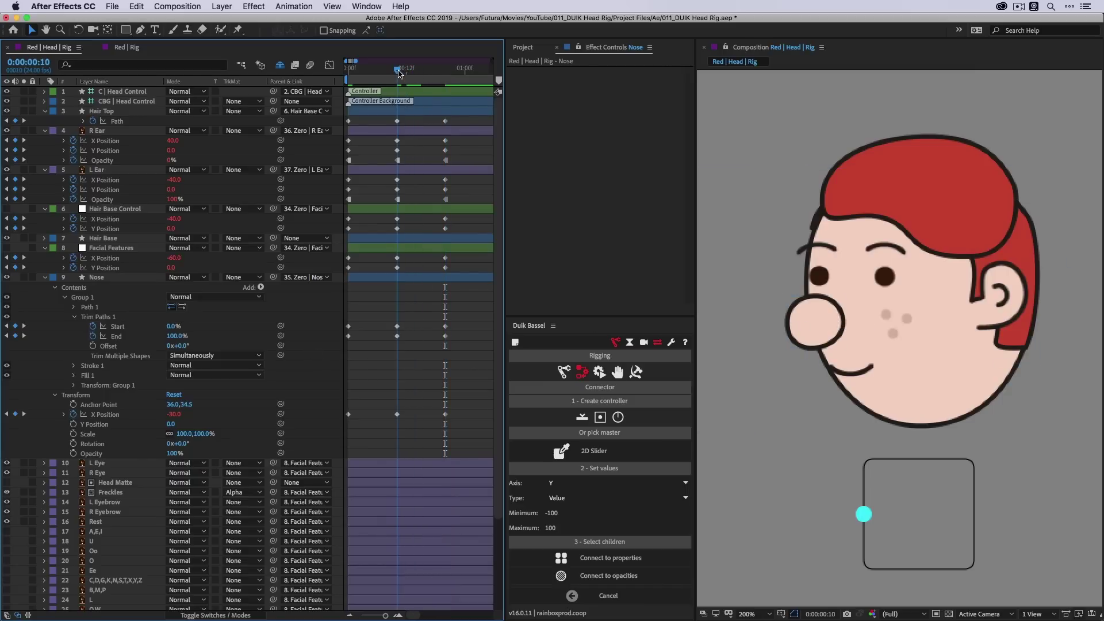
click(93, 346)
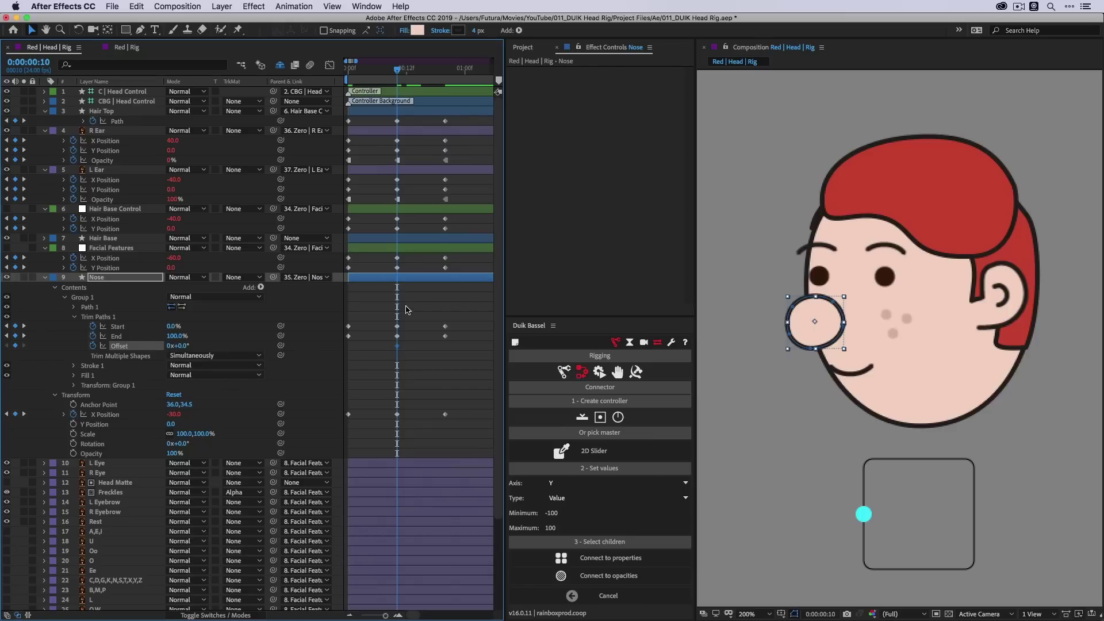
drag(392, 75, 348, 70)
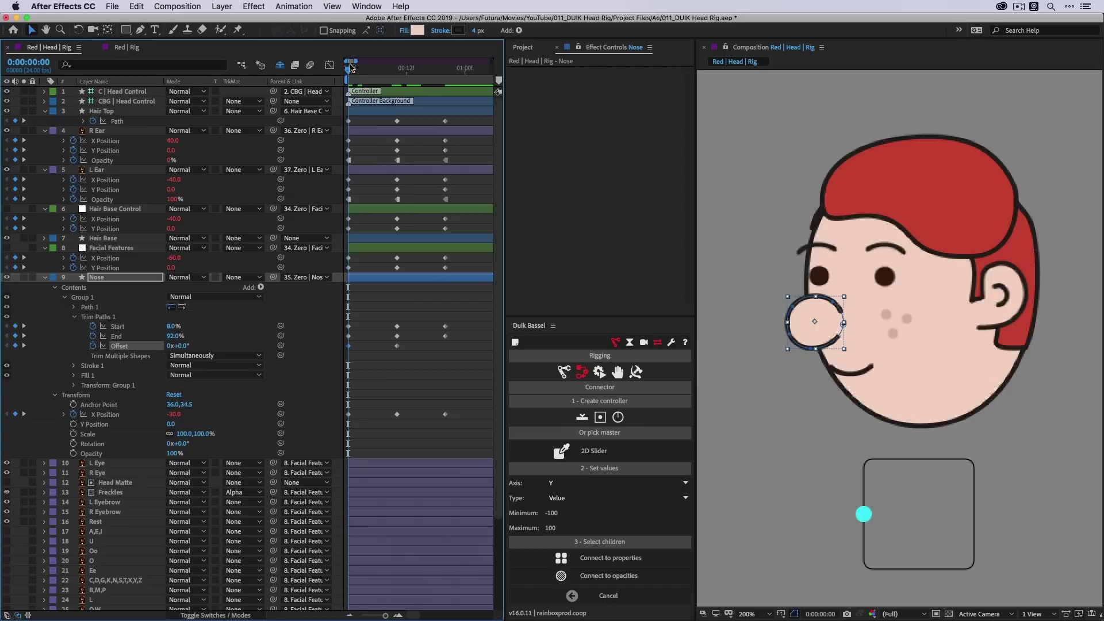
drag(364, 76, 445, 74)
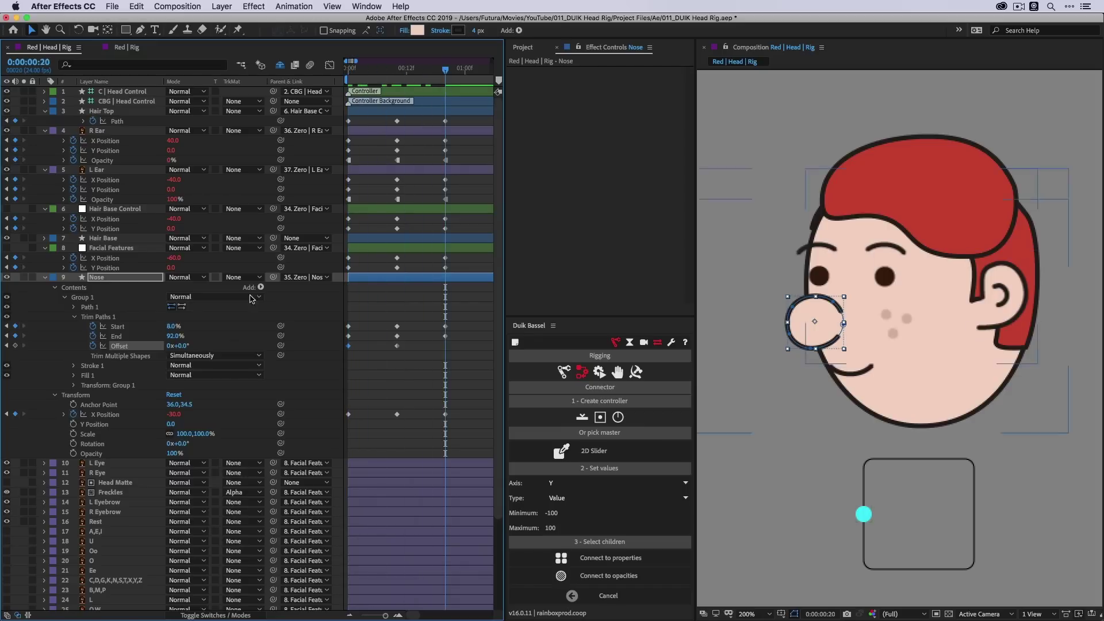
drag(184, 347, 207, 347)
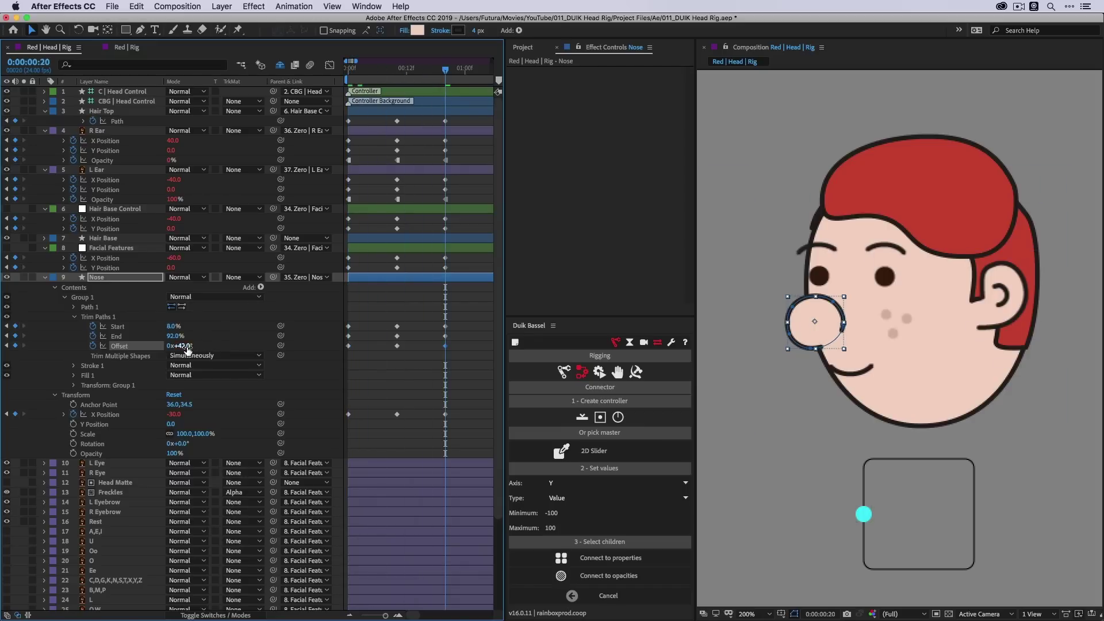
click(183, 347)
key(Return)
- Convert all three Trim Paths Offset keyframes of the nose to hold keyframes
drag(455, 348, 347, 351)
right_click(349, 348)
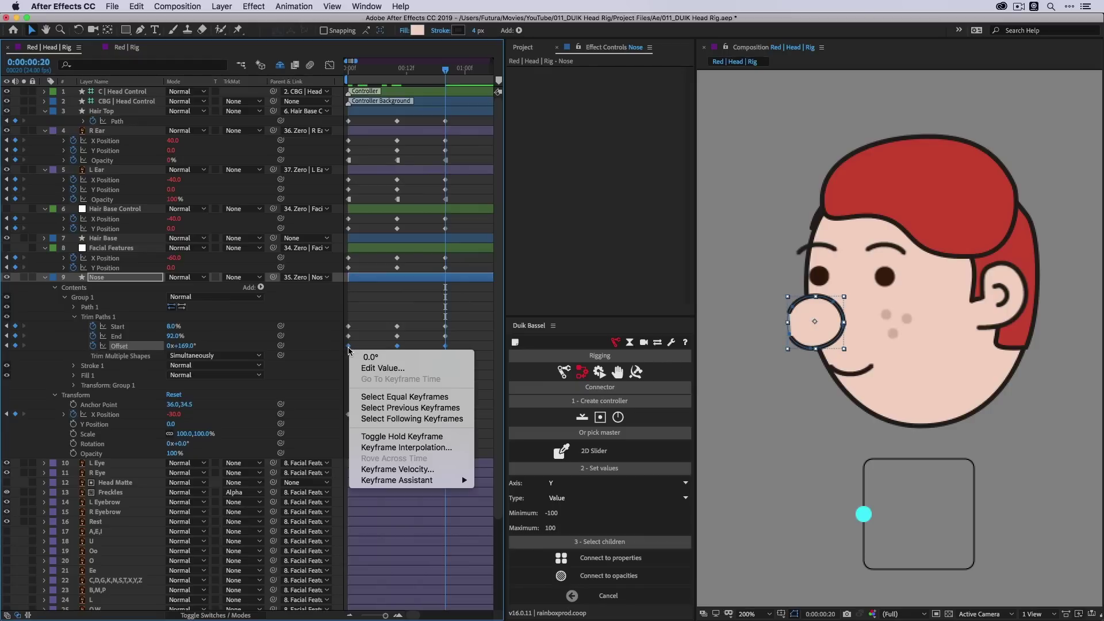
click(402, 437)
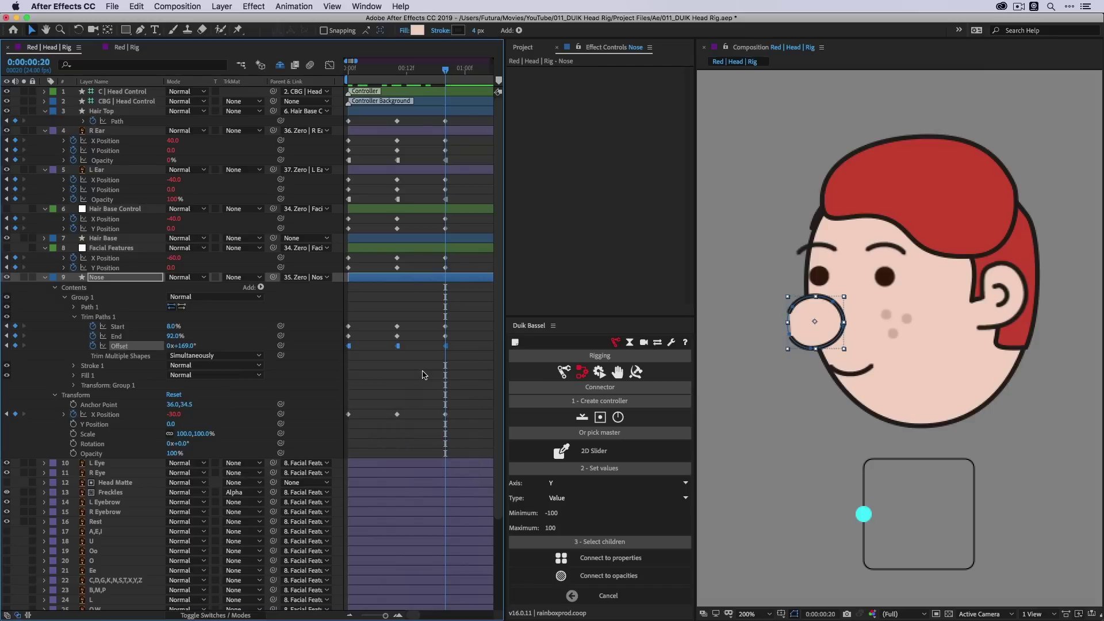
- Connect the nose's keyframed Trim Paths Start, End and Offset properties to the 2D slider's X axis
drag(454, 324, 344, 356)
click(563, 484)
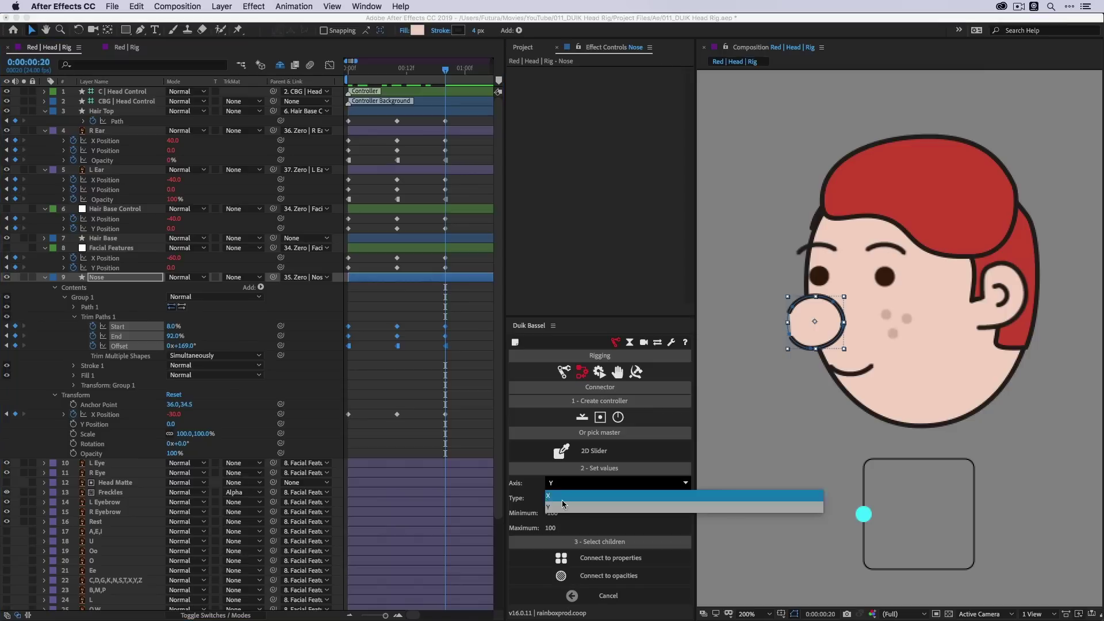
click(565, 498)
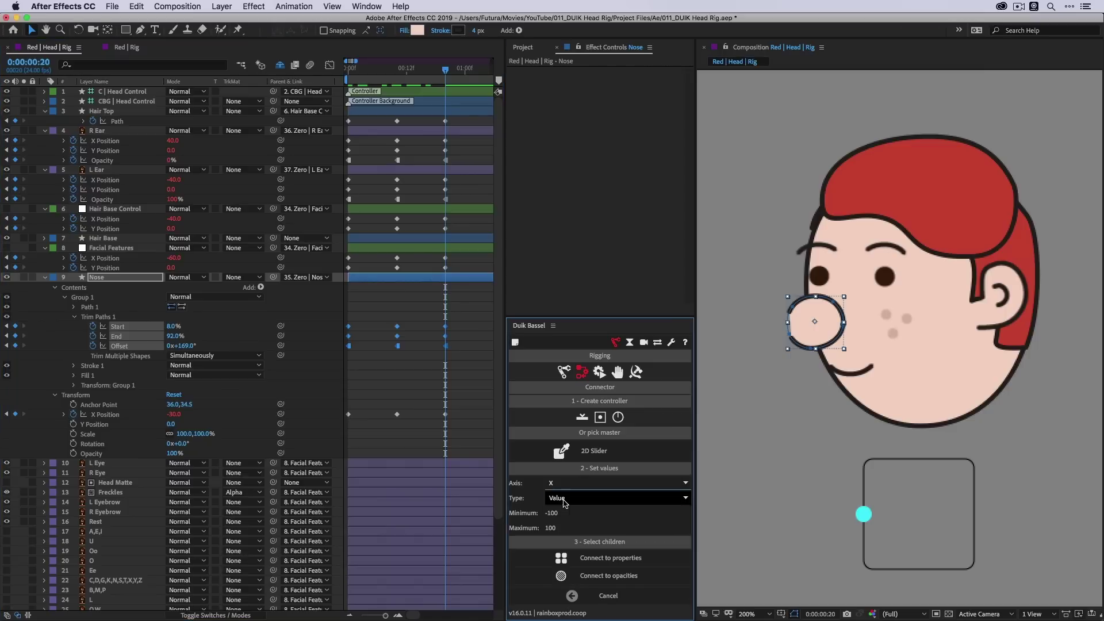
click(614, 564)
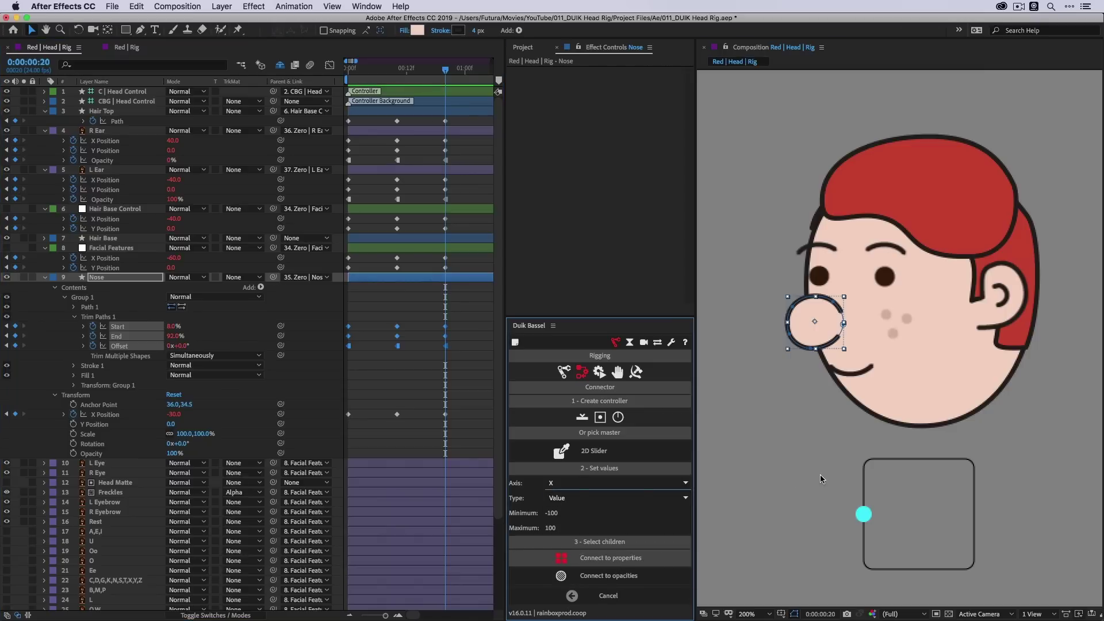
- Set the nose's frame 10 Offset keyframe to 169° and test the turn by moving the head controller to 40% X
drag(863, 515, 922, 519)
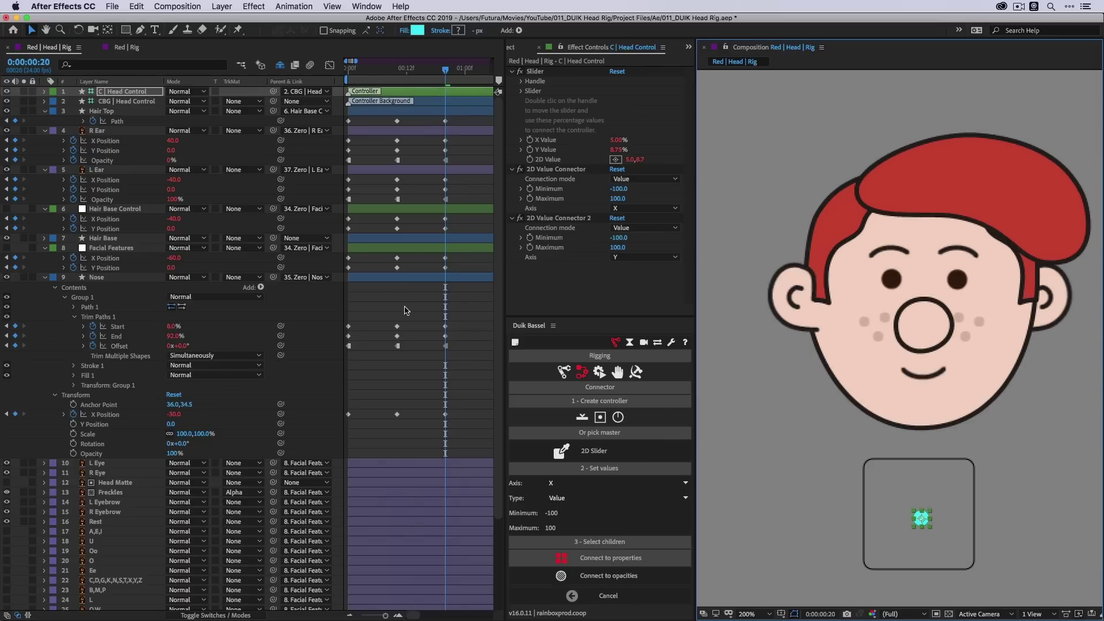
click(446, 347)
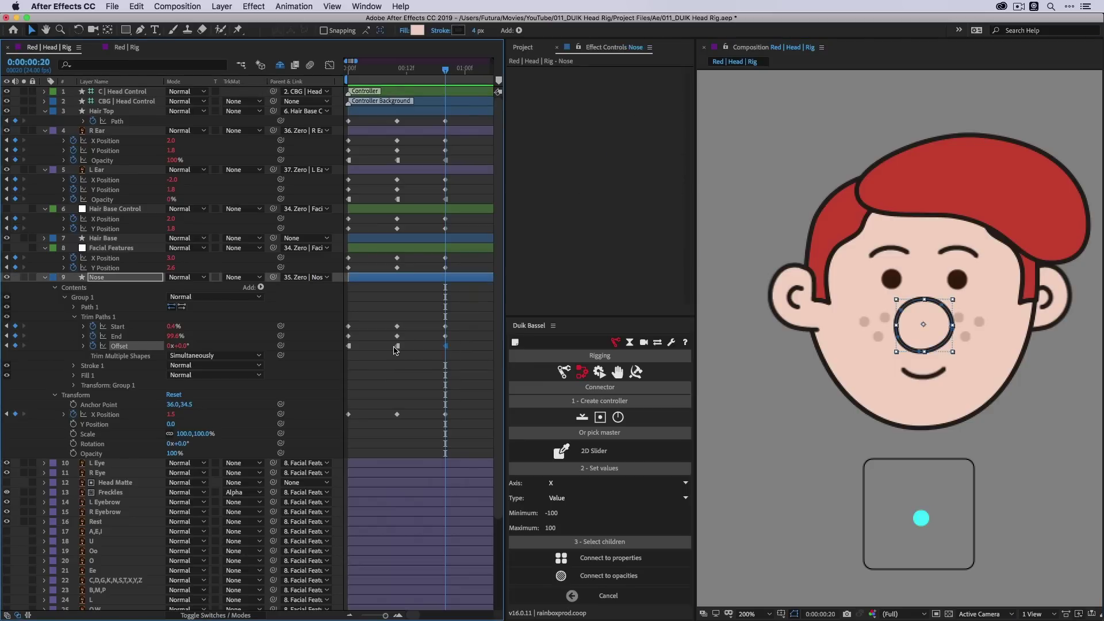
double_click(396, 345)
text(169)
key(Return)
click(398, 70)
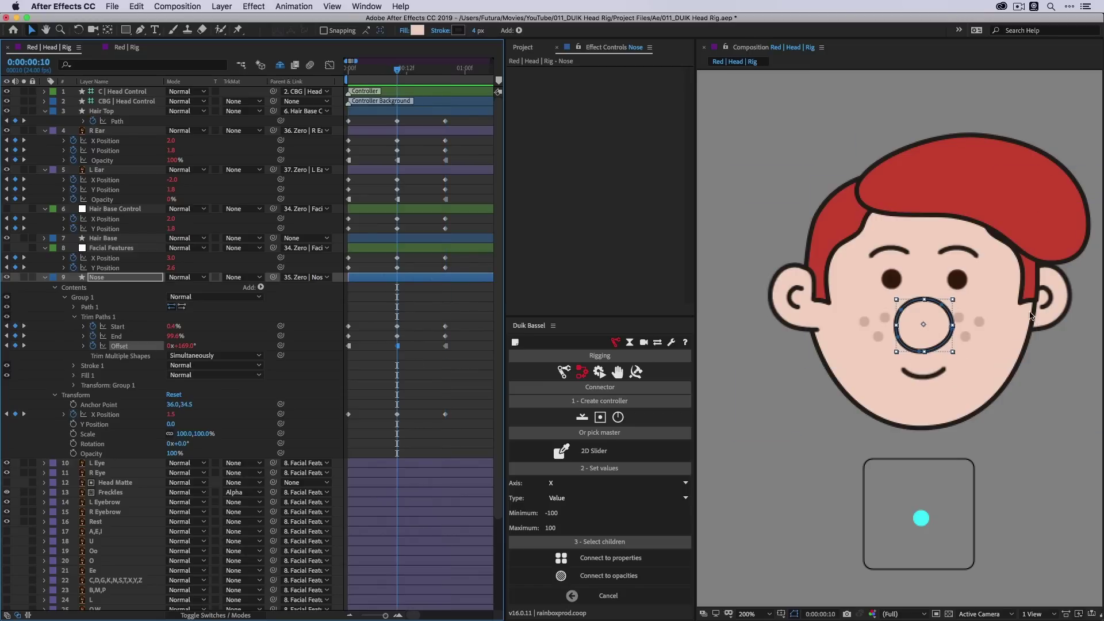
click(788, 506)
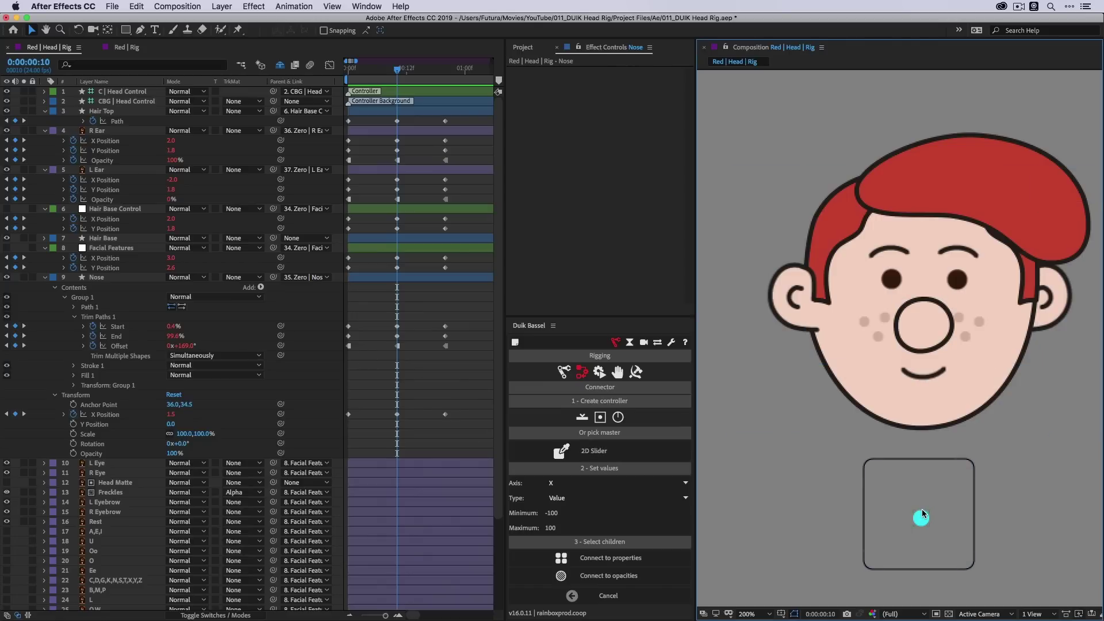
mouse_move(921, 517)
mouse_down()
mouse_move(966, 518)
mouse_move(891, 516)
mouse_move(949, 517)
mouse_move(923, 519)
mouse_move(938, 519)
mouse_up()
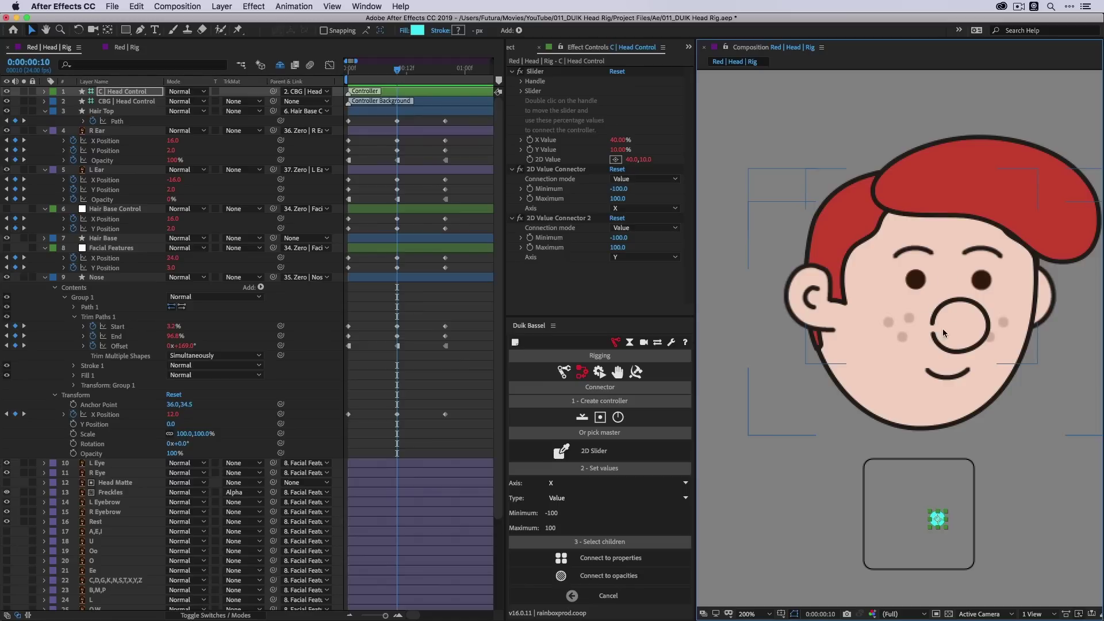
- Copy the nose's frame 10 Trim Paths Start and End keyframes to frames 8 and 12
drag(406, 322, 390, 341)
drag(397, 69, 397, 70)
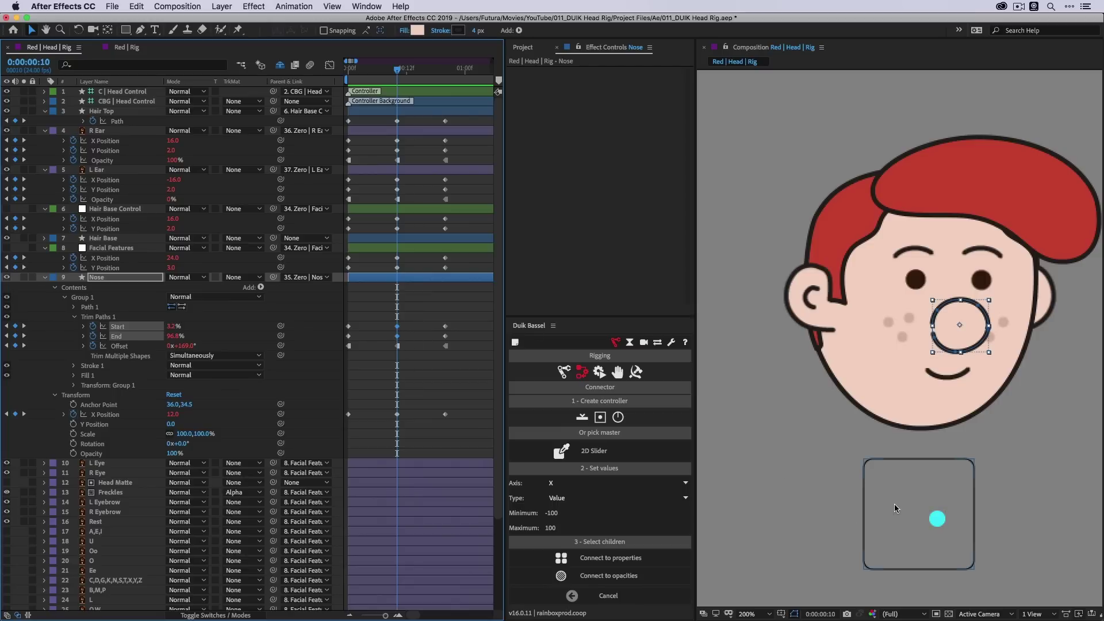
key(Page_Up)
key(Page_Up)
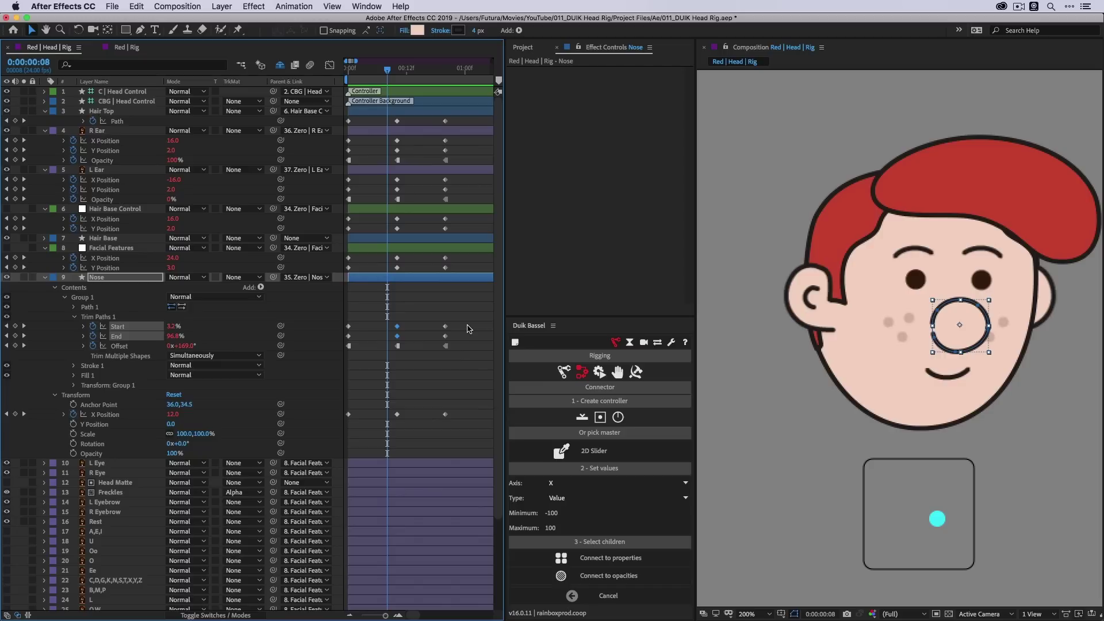
key(Page_Down)
key(Page_Down)
key(Page_Down)
key(Page_Down)
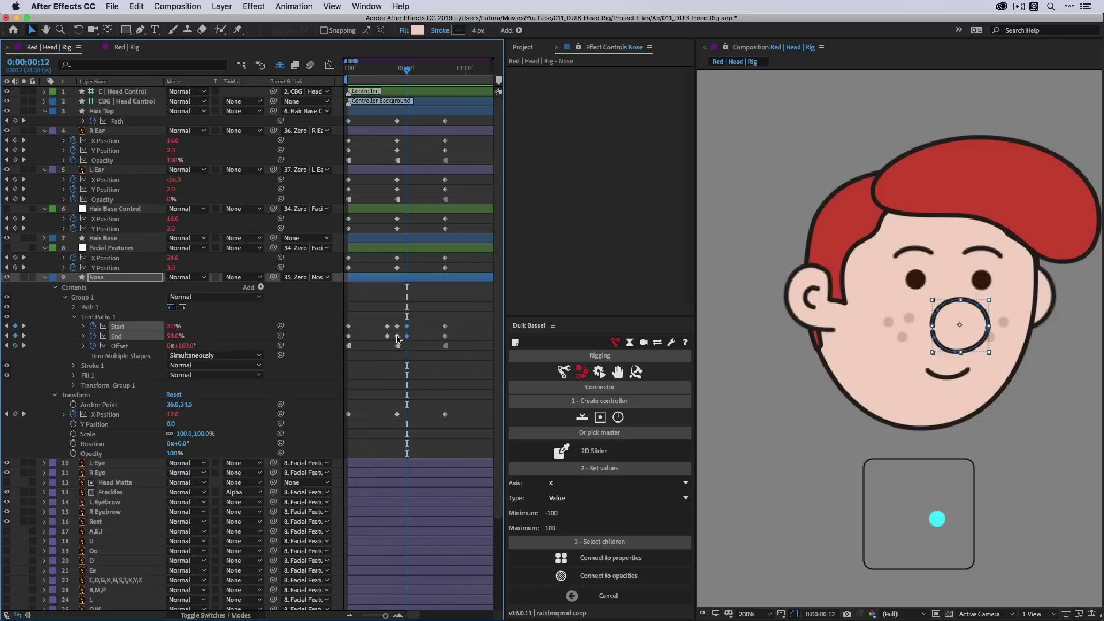
key(Page_Up)
key(Page_Up)
- Spread the nose's inner Start and End keyframes outward to frames 6 and 14, testing the turn with the head controller
click(921, 514)
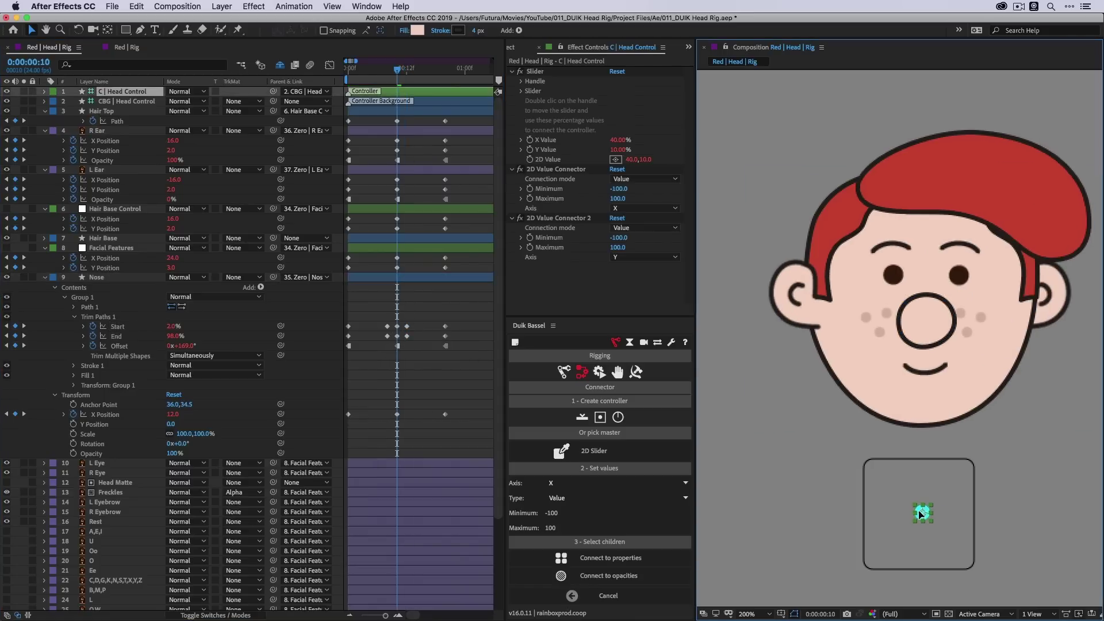
drag(921, 513, 946, 513)
mouse_move(413, 321)
mouse_down()
mouse_move(404, 343)
mouse_move(383, 340)
mouse_up()
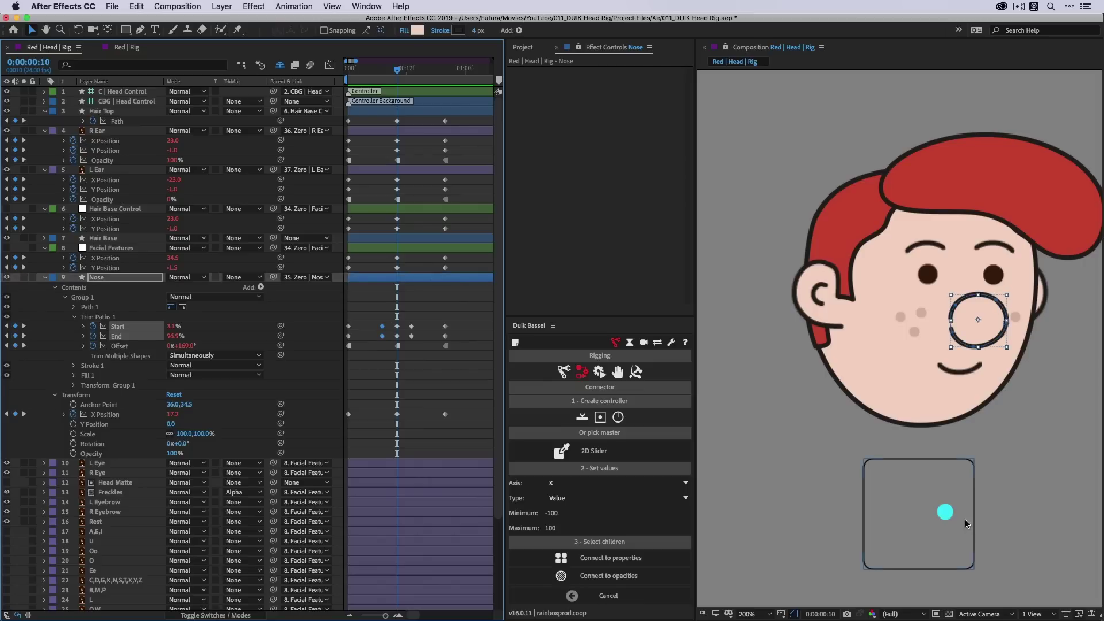
mouse_move(946, 513)
mouse_down()
mouse_move(872, 512)
mouse_move(956, 516)
mouse_up()
drag(431, 319, 407, 340)
drag(411, 327, 377, 337)
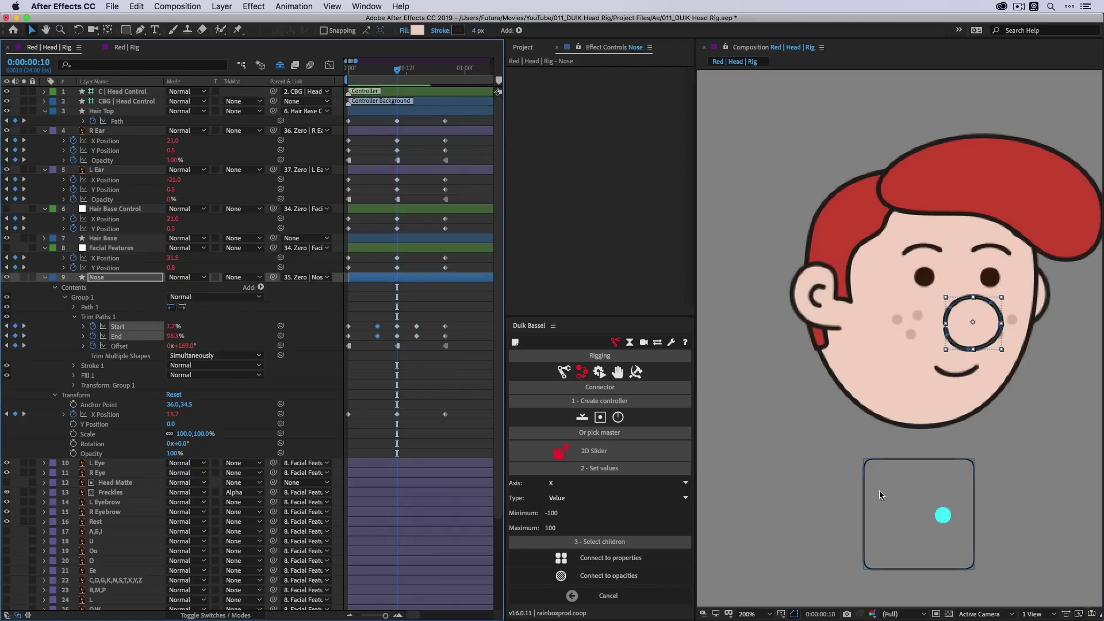
- Return the head controller to 0% X and 0% Y and collapse the revealed keyframe properties of all layers
click(948, 515)
drag(948, 516, 923, 520)
click(441, 296)
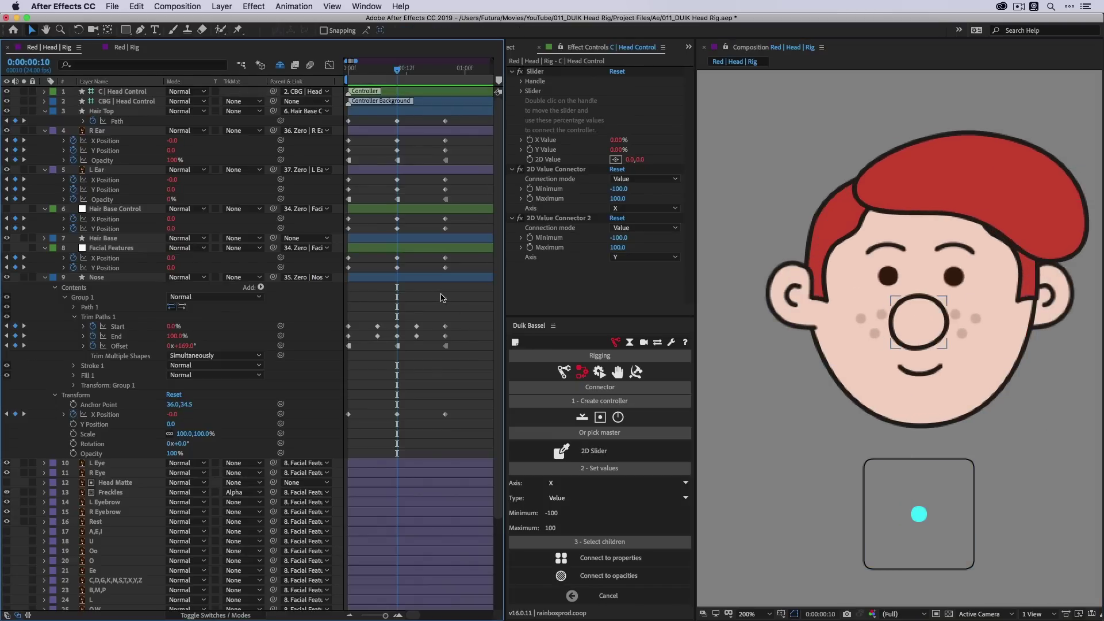
key(u)
drag(951, 297, 888, 257)
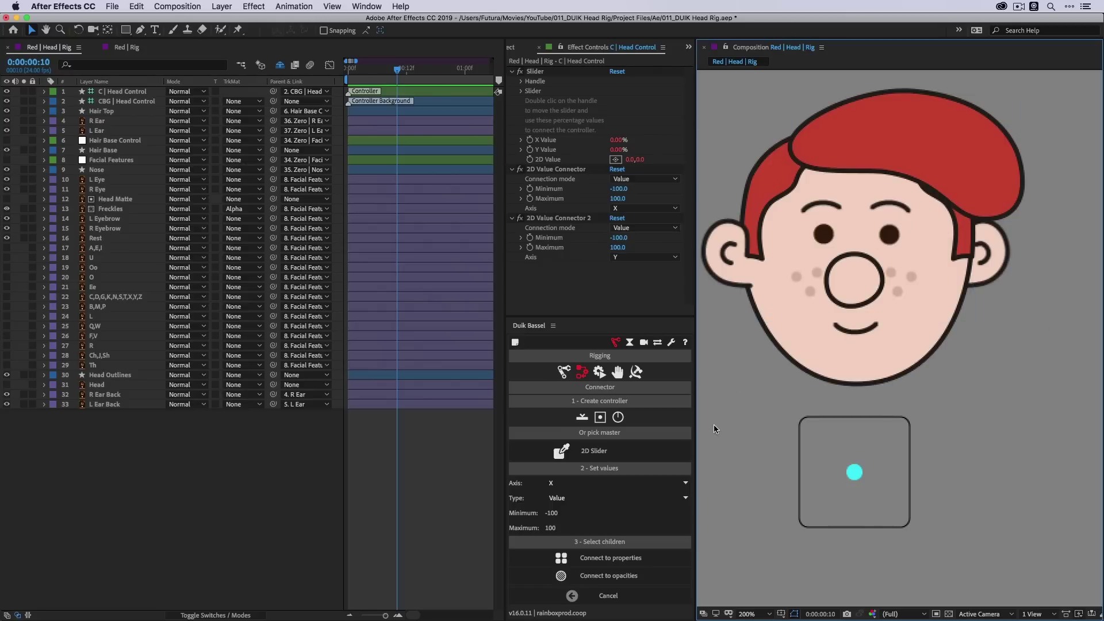
drag(770, 241, 787, 251)
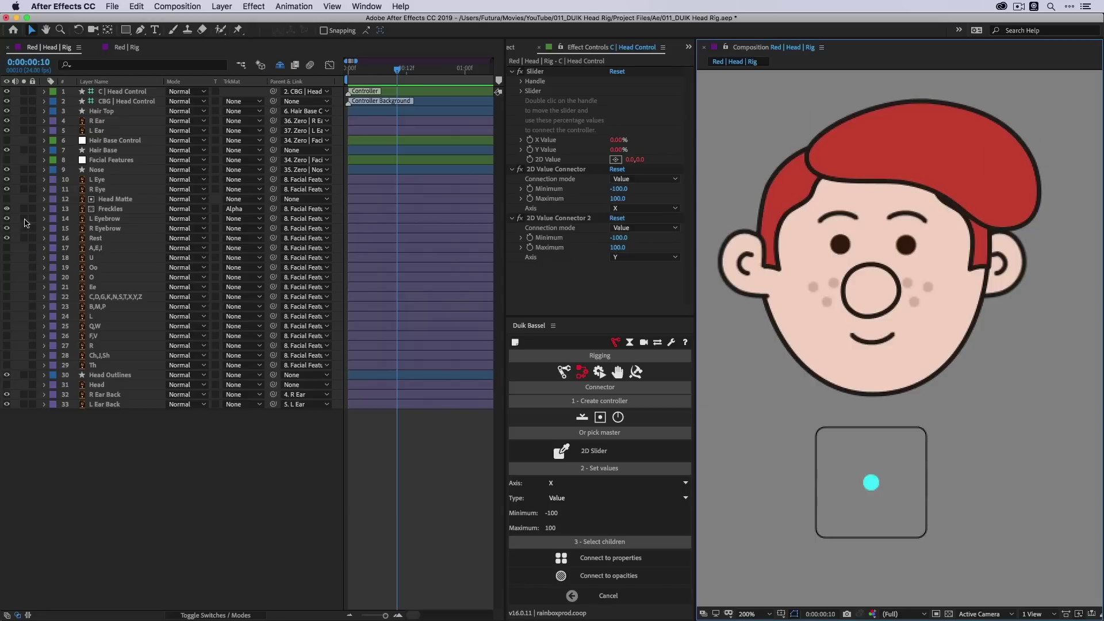
- Try rotating the L Eyebrow layer slightly and undo the rotation
click(113, 219)
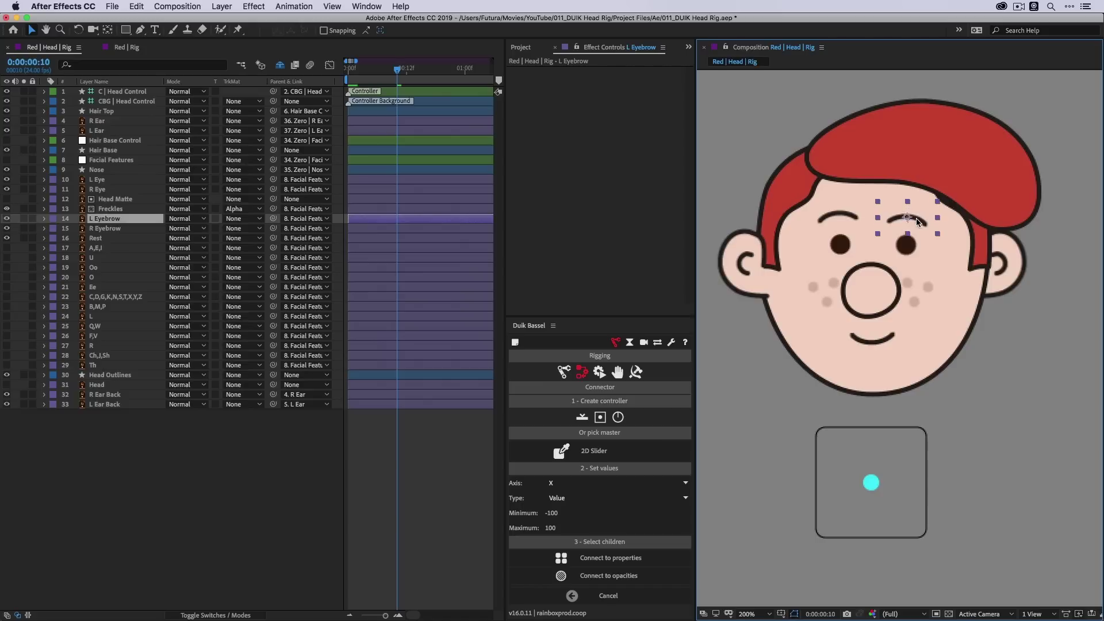
key(w)
mouse_move(921, 221)
mouse_down()
mouse_move(922, 209)
mouse_move(925, 229)
mouse_up()
key(super+z)
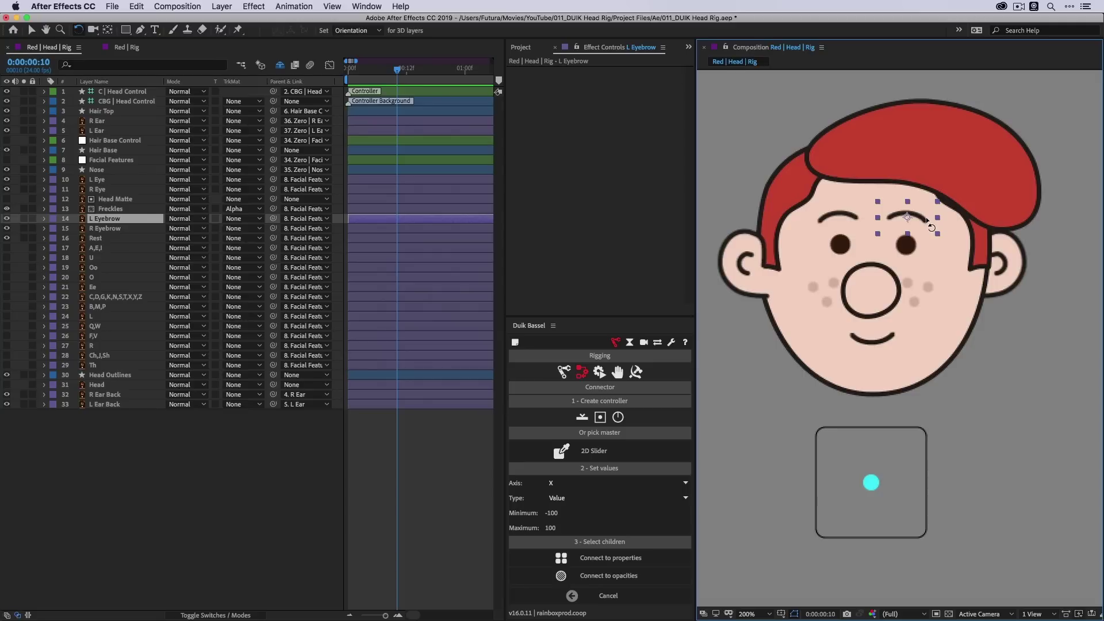
key(v)
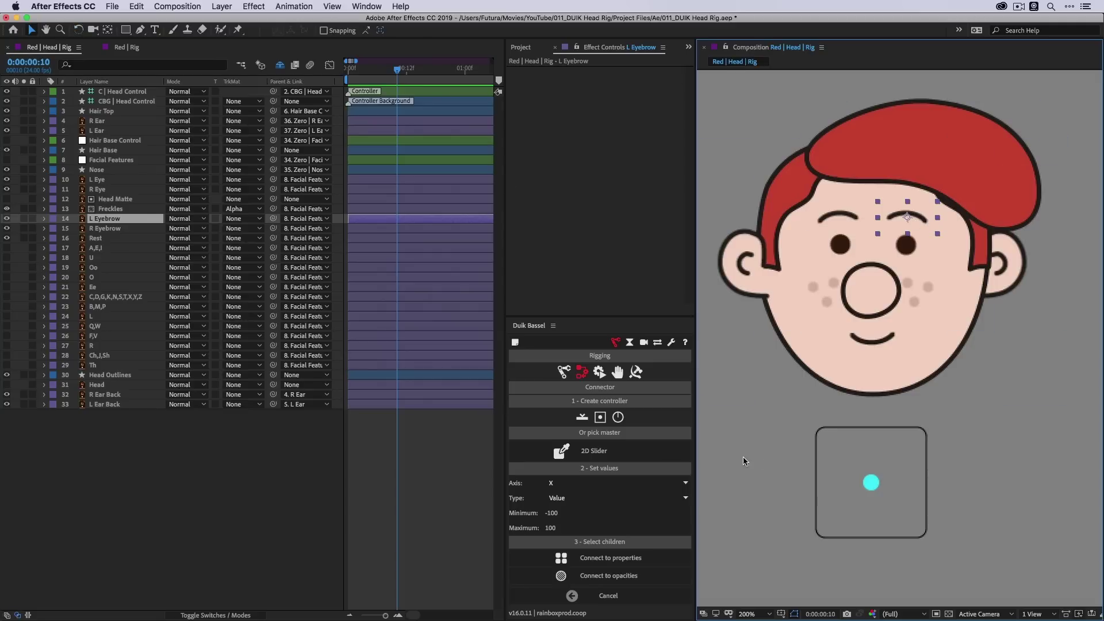
- Try a one-axis Duik slider controller placed just below the chin, and undo its placement
click(754, 442)
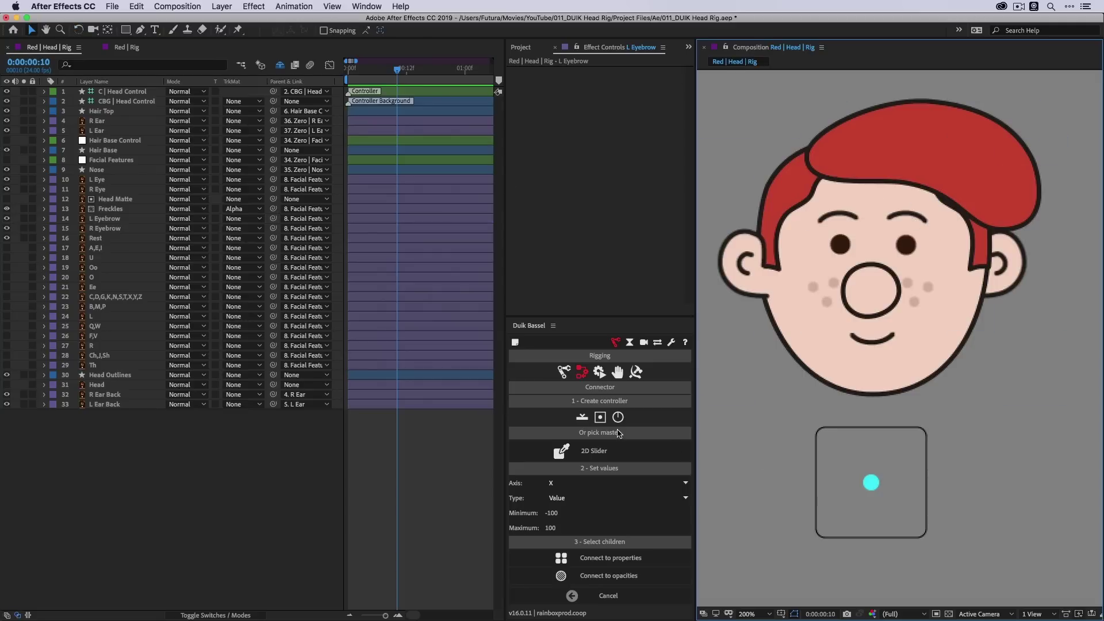
click(582, 419)
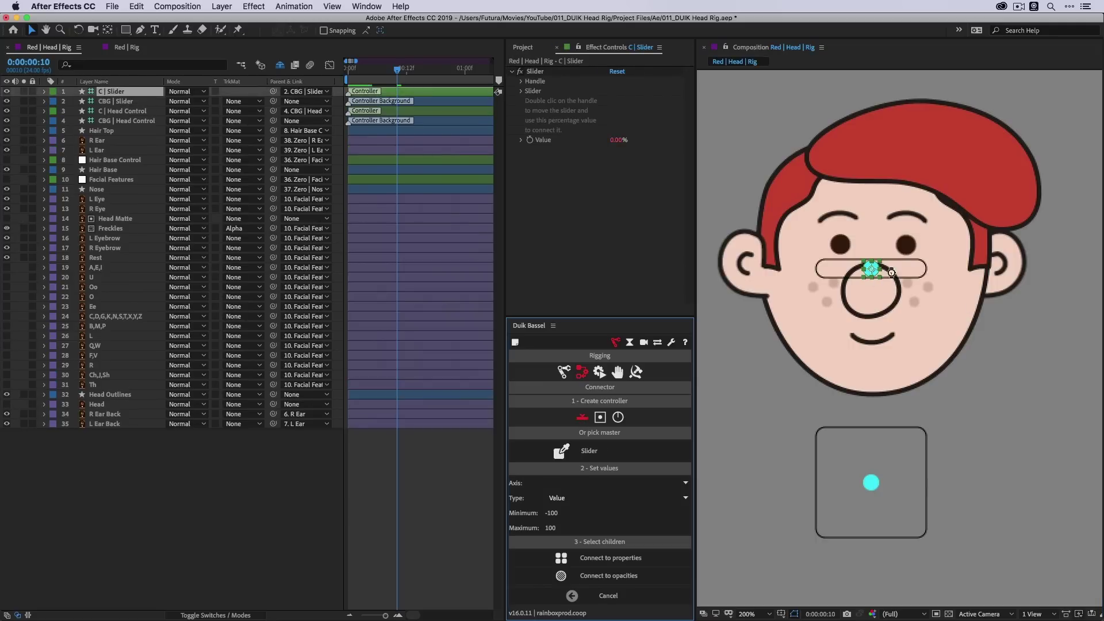
drag(904, 273, 904, 404)
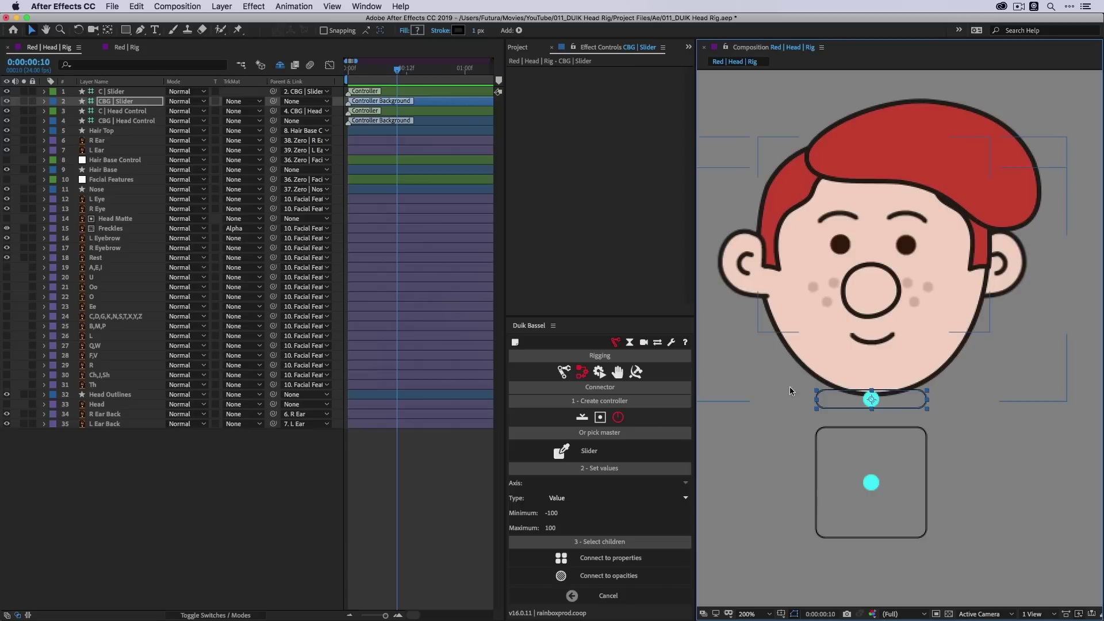
key(super+z)
key(super+z)
key(super+z)
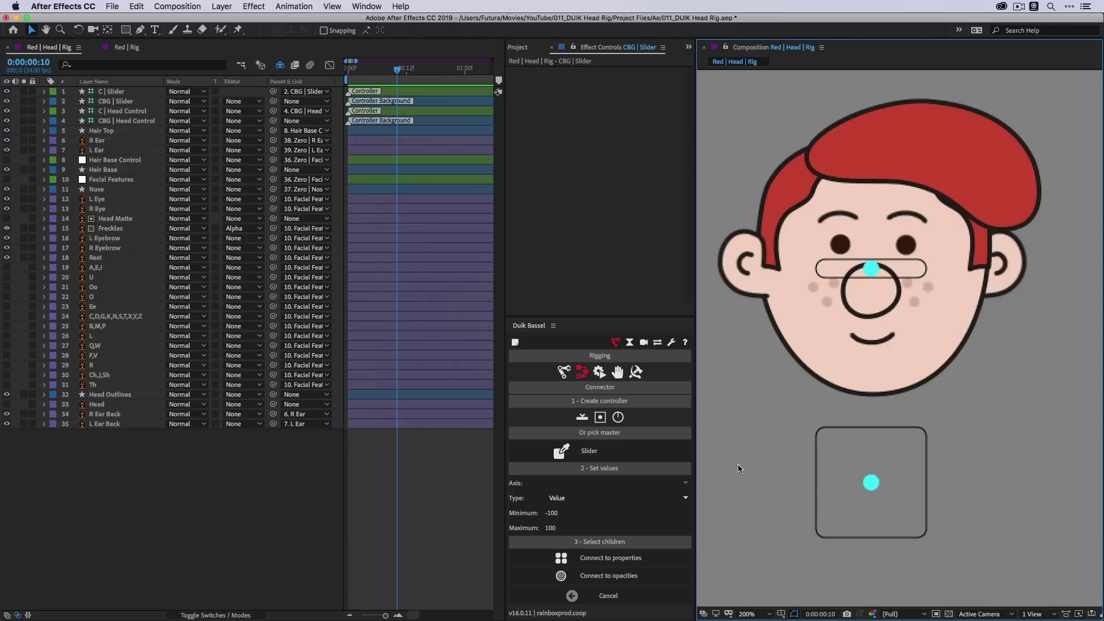
- Create a second 2D slider beside the head slider and rename its background layer CBG | Eyebrows
click(599, 417)
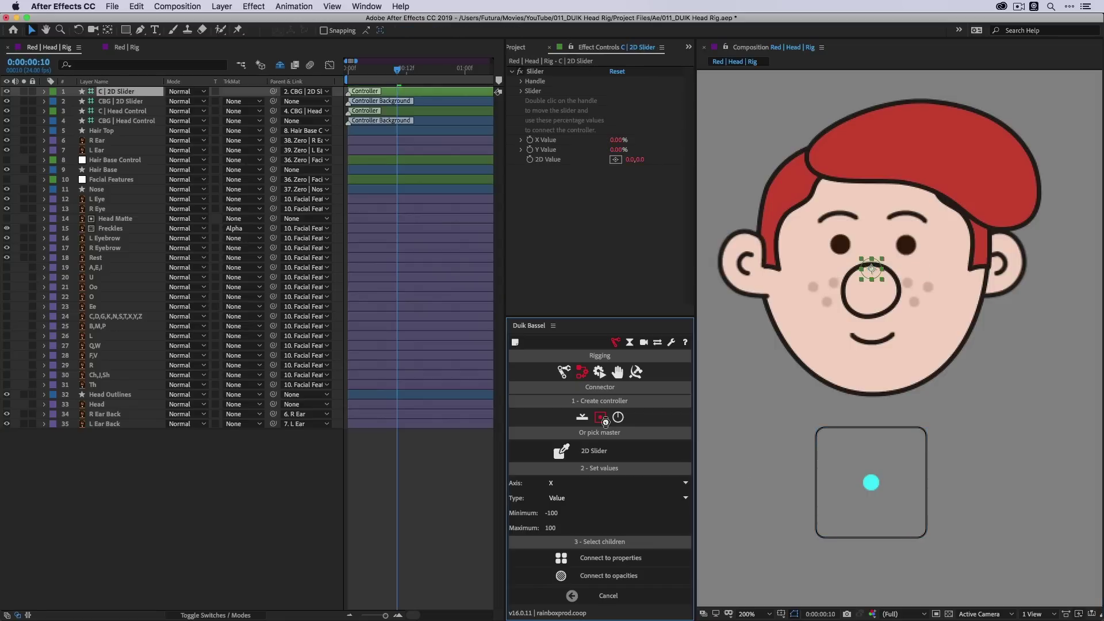
drag(907, 298, 1031, 513)
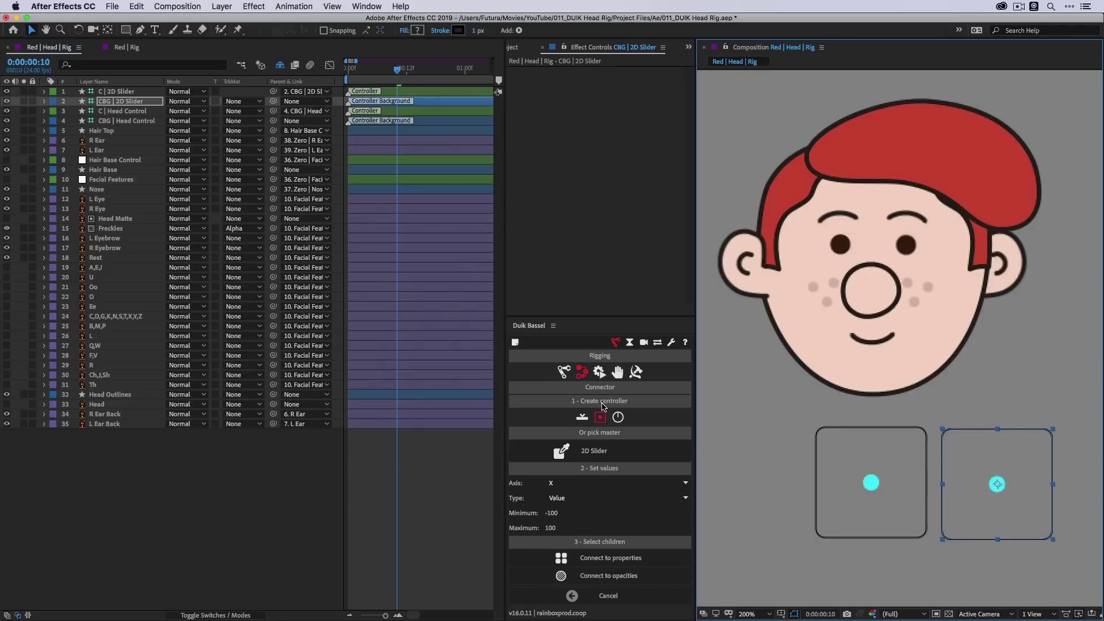
click(121, 101)
key(Return)
click(108, 101)
drag(108, 101, 164, 101)
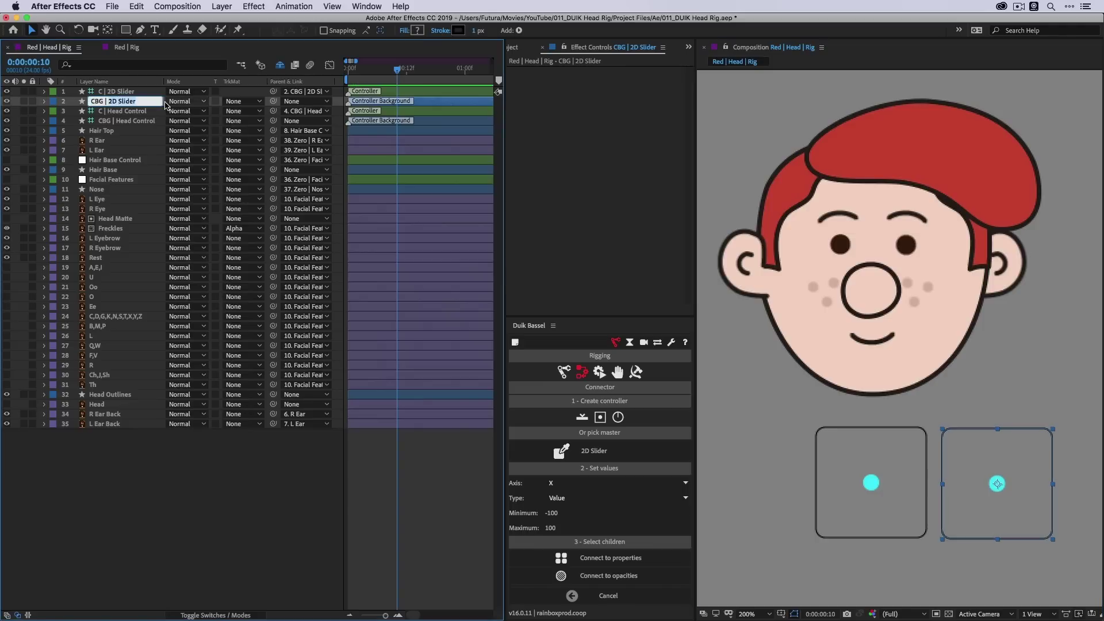
text(Eyebrows)
key(Return)
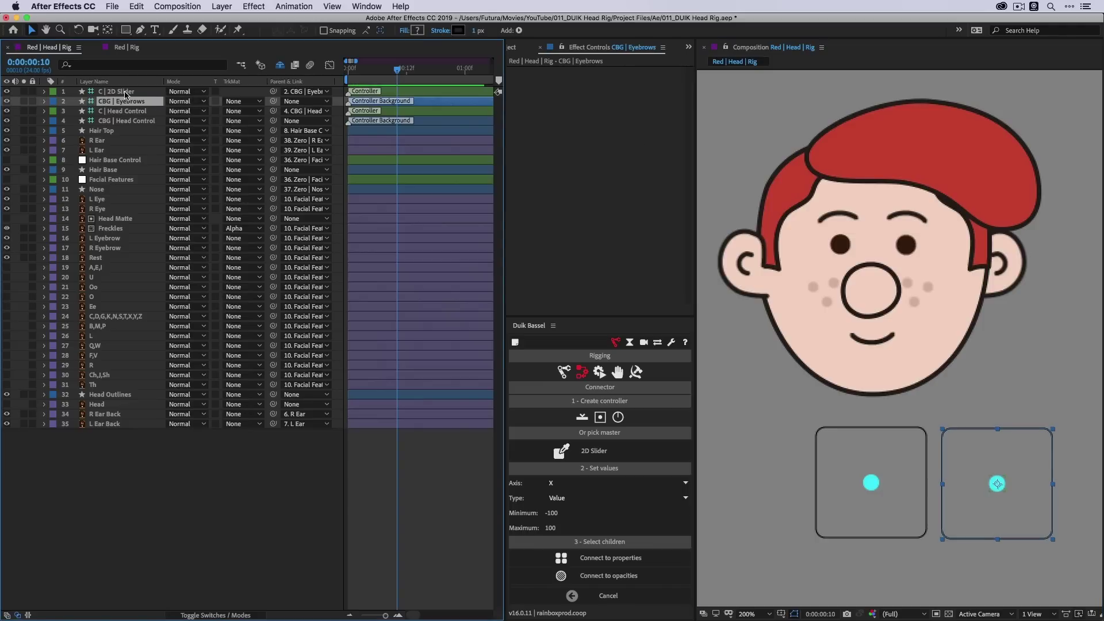
- Rename the new 2D slider's controller layer C | Eyebrows
click(113, 91)
key(Return)
drag(100, 92, 152, 91)
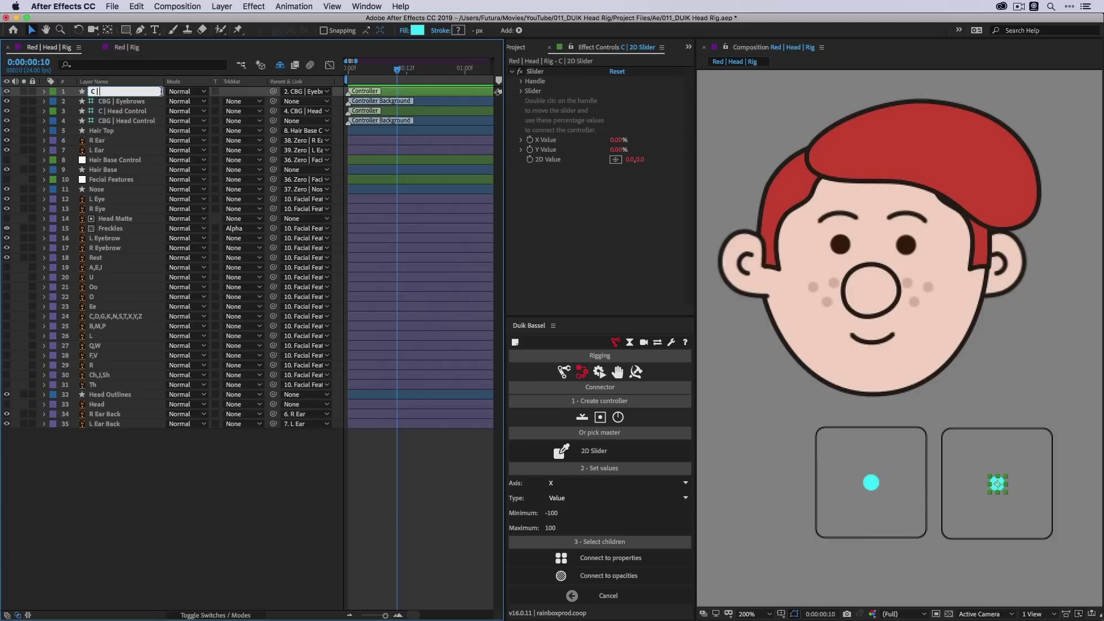
text(Eyebrows)
key(Return)
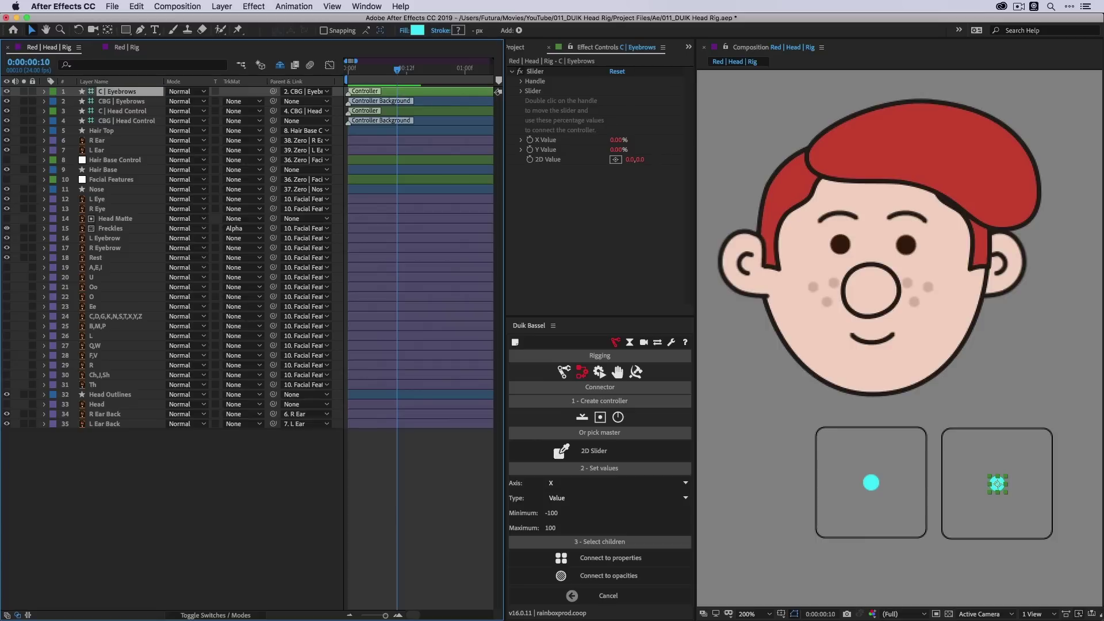
- Rename the head slider's layers C | Head Turn and CBG | Head Turn, and save the project
click(131, 110)
key(Return)
text(T)
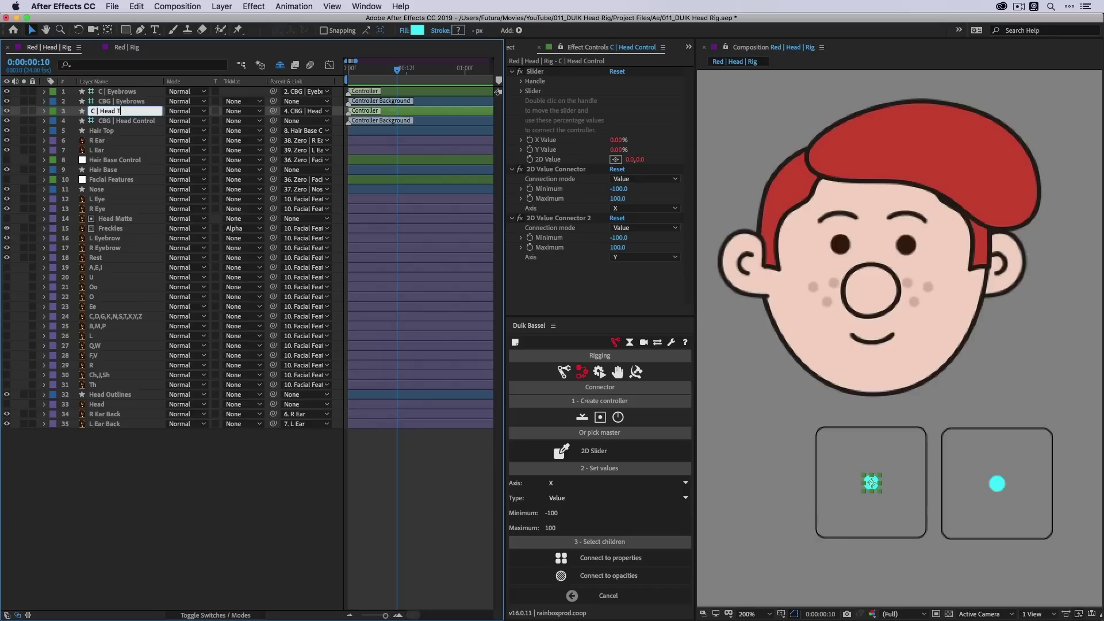
text(urn)
key(Return)
click(137, 121)
key(Return)
double_click(136, 120)
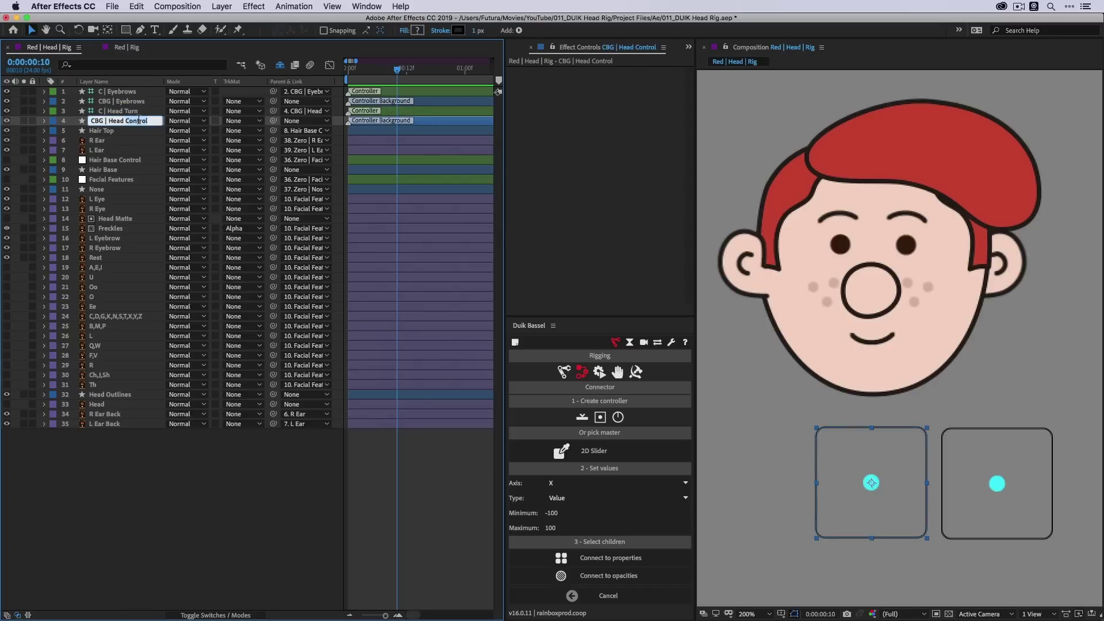
text(Turn)
key(Return)
key(super+s)
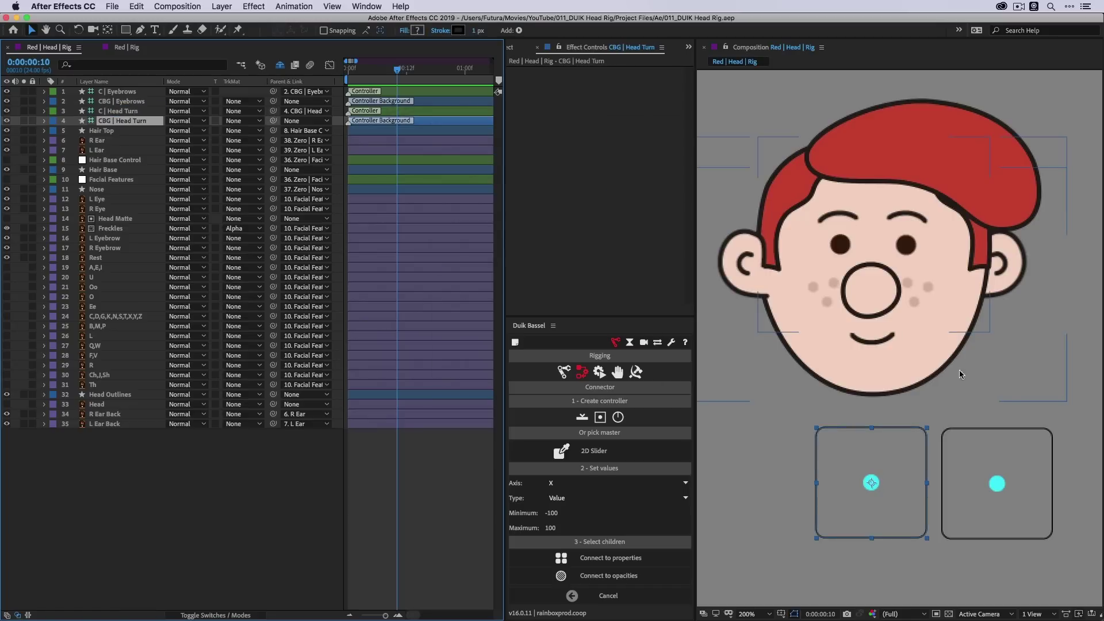
- Try moving the eyebrows controller vertically and horizontally within its box, and undo the movement
click(1006, 486)
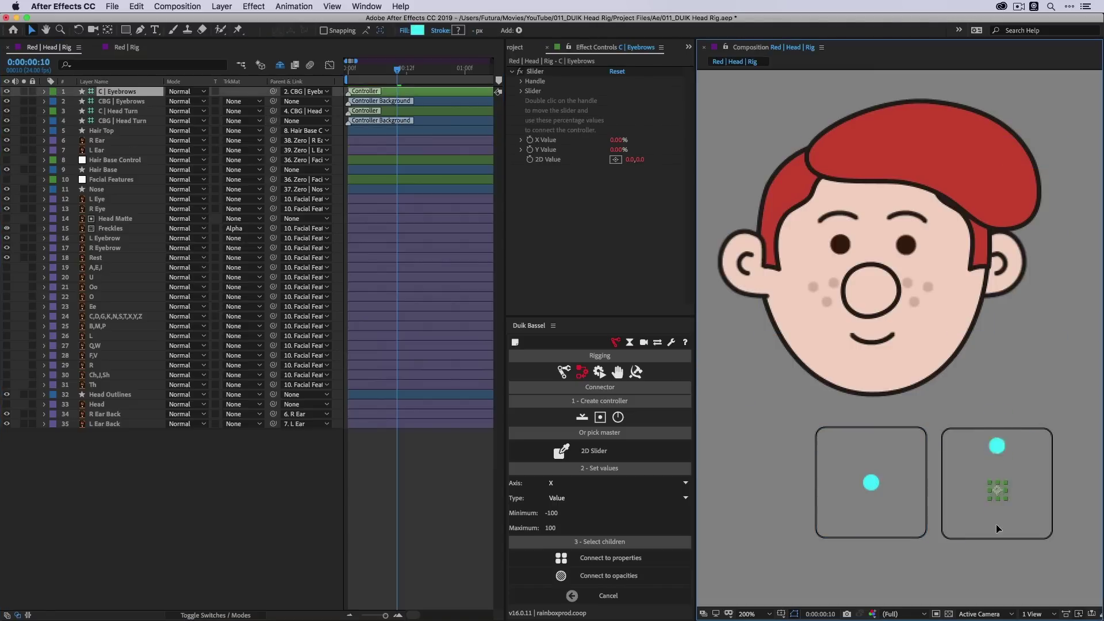
drag(996, 525, 1036, 484)
key(super+z)
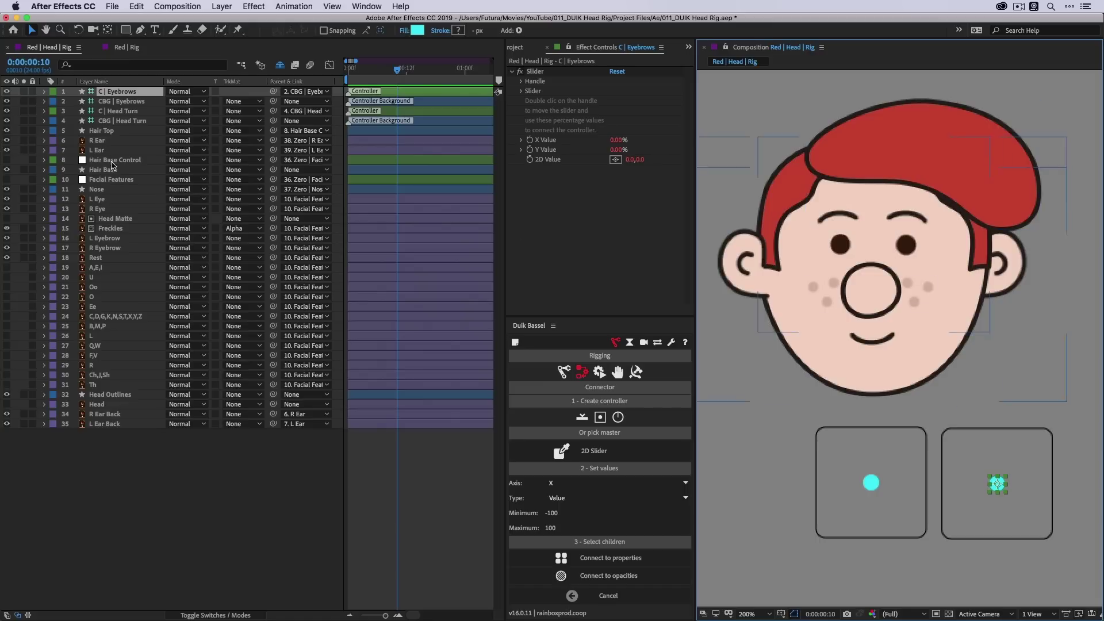
- Add a null object directly above the L Eyebrow and R Eyebrow layers and name it Eyebrows
click(106, 248)
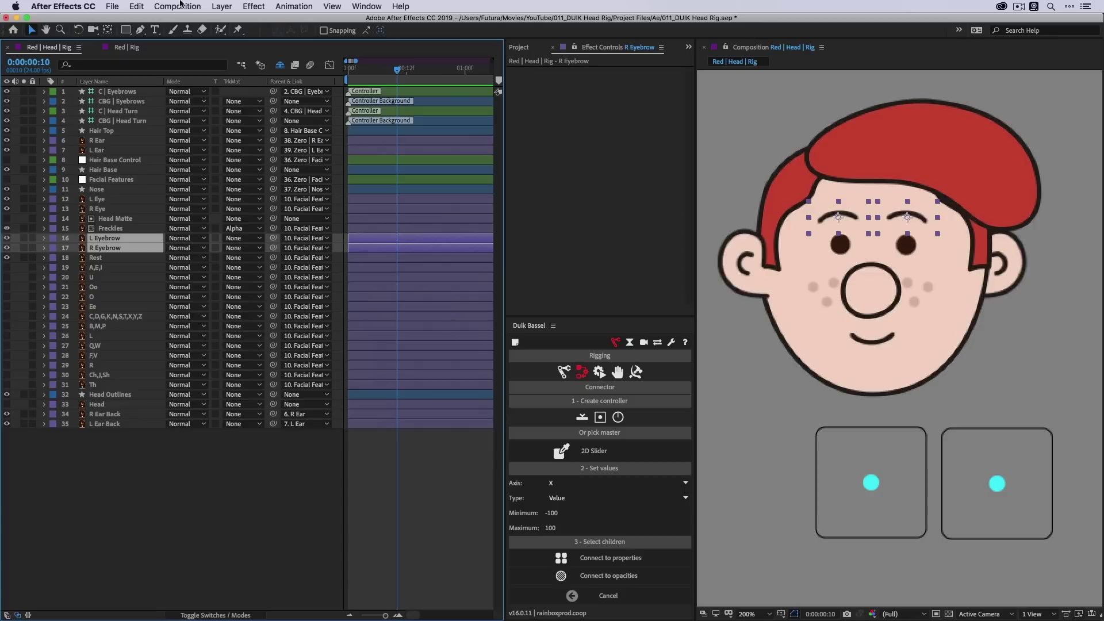
click(222, 6)
mouse_move(237, 20)
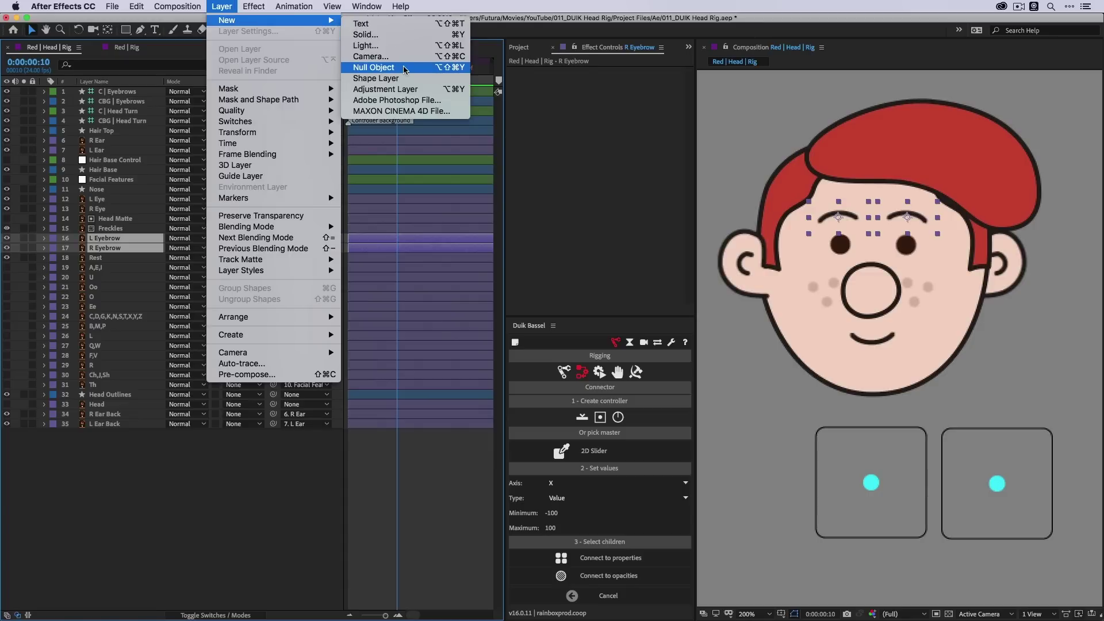
click(405, 68)
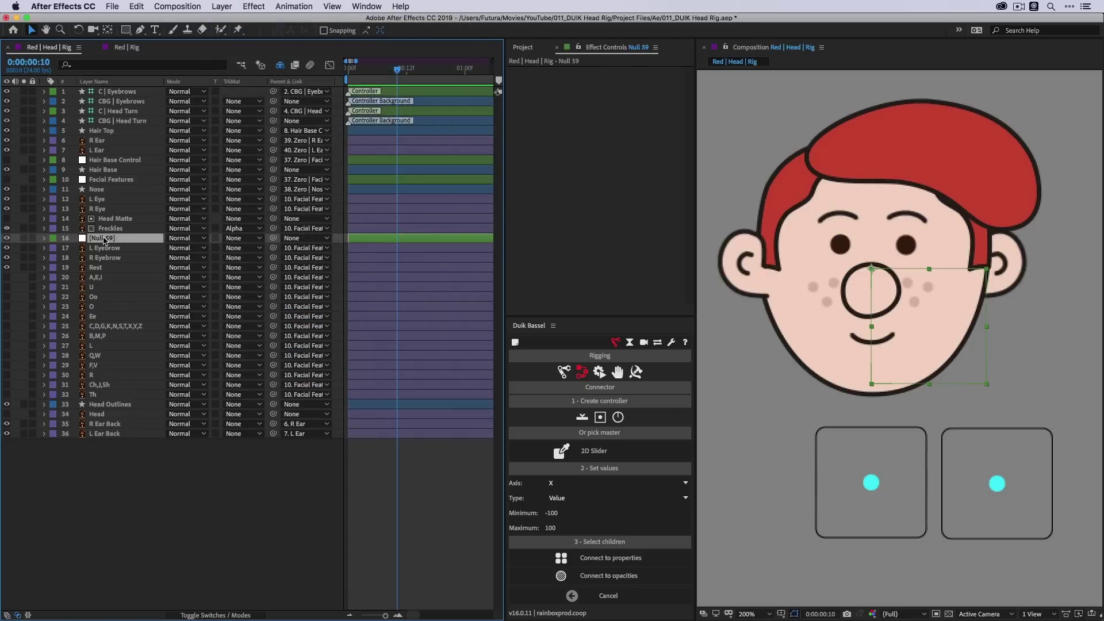
key(Return)
text(Eyebrows)
key(Return)
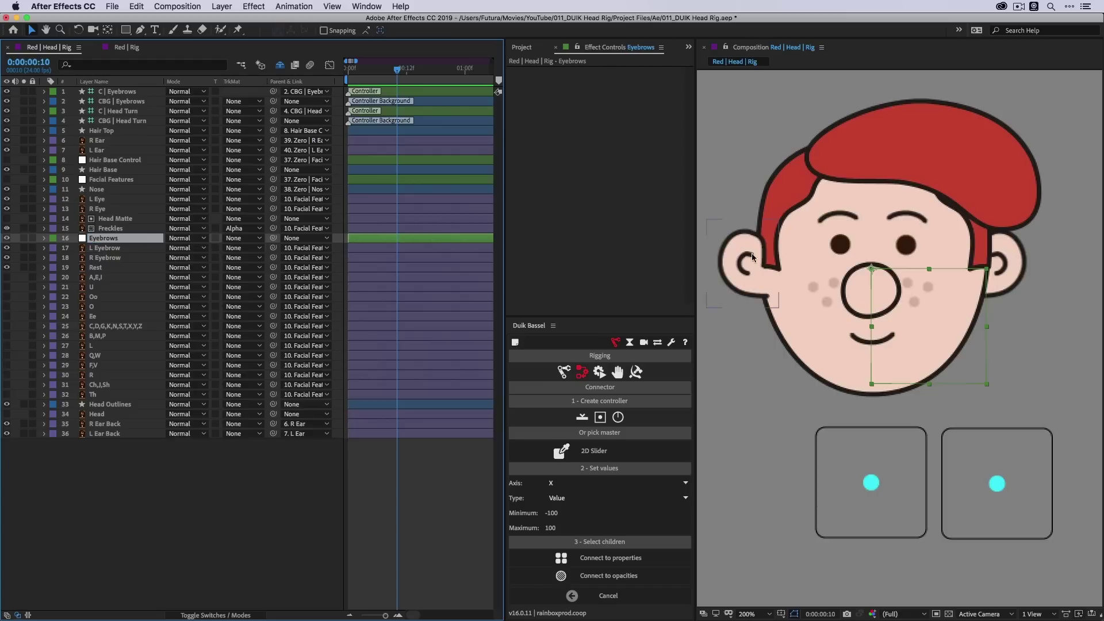
- Place the Eyebrows null midway between the two eyebrows and set its anchor point to 50, 50
drag(887, 285, 885, 230)
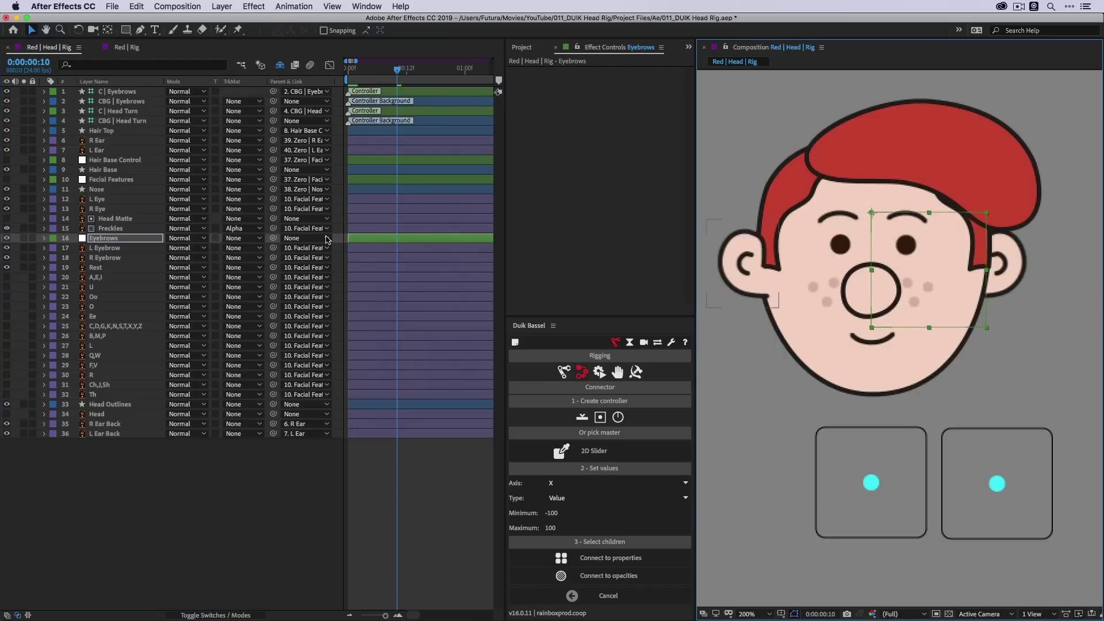
key(a)
click(171, 248)
text(50)
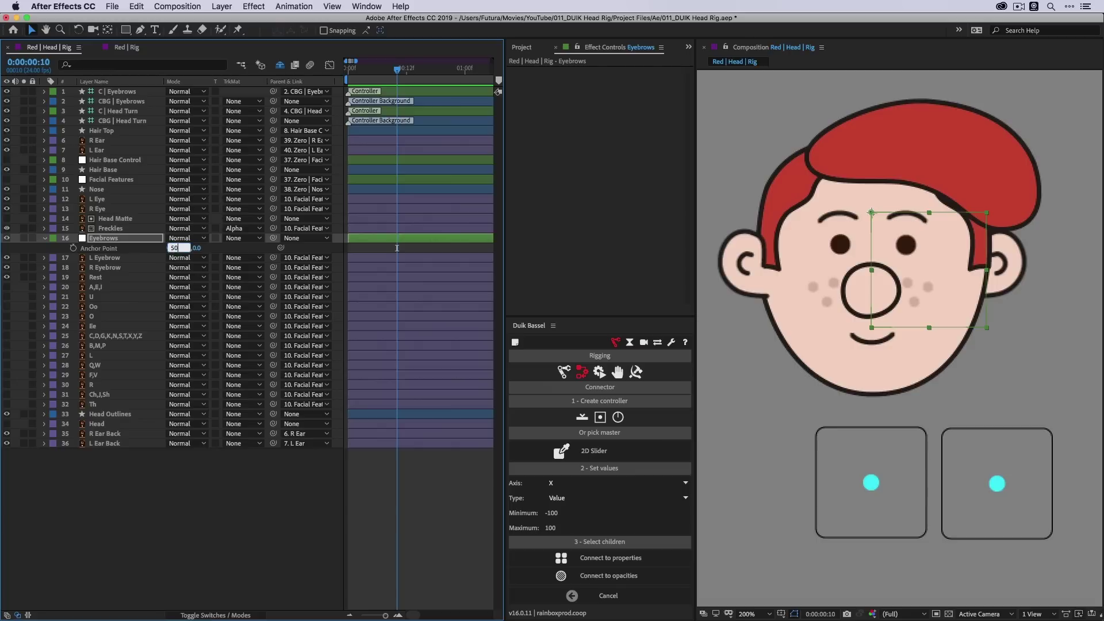
key(Tab)
text(50)
key(Return)
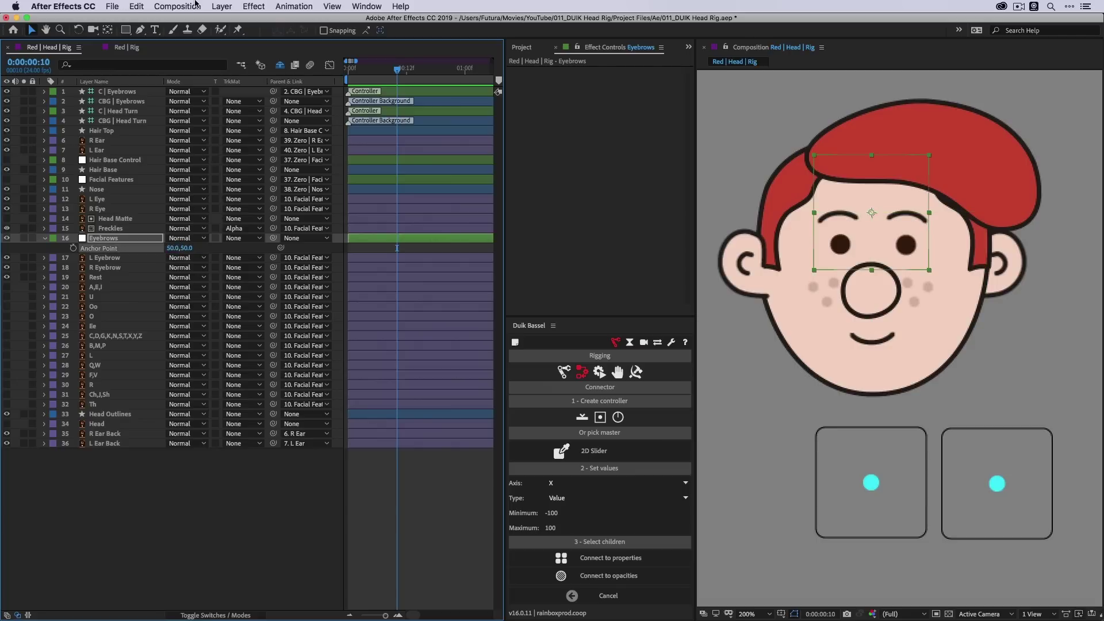
- Reduce the Eyebrows null's height so it frames only the eyebrows, and nudge it slightly down to center it on them
click(222, 7)
click(231, 38)
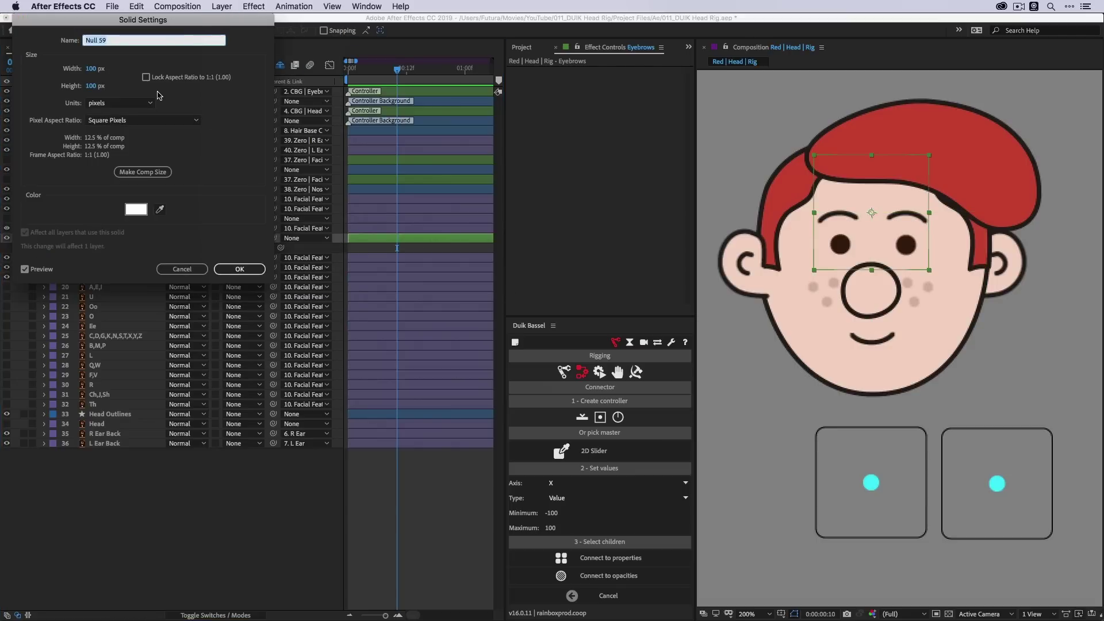
drag(98, 88, 46, 84)
click(239, 269)
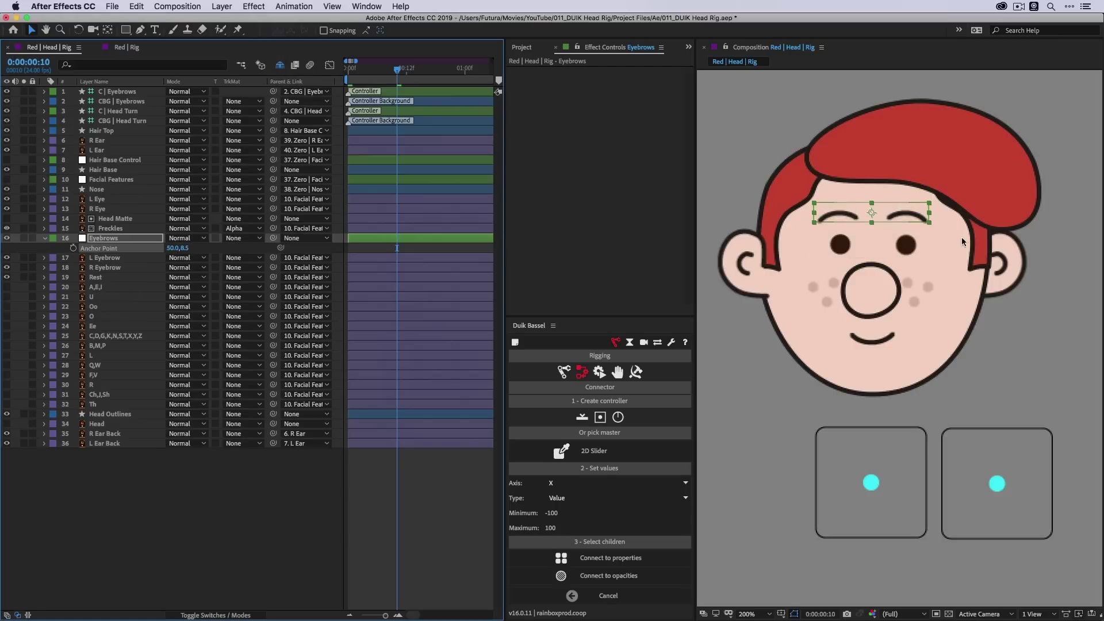
drag(871, 214, 872, 217)
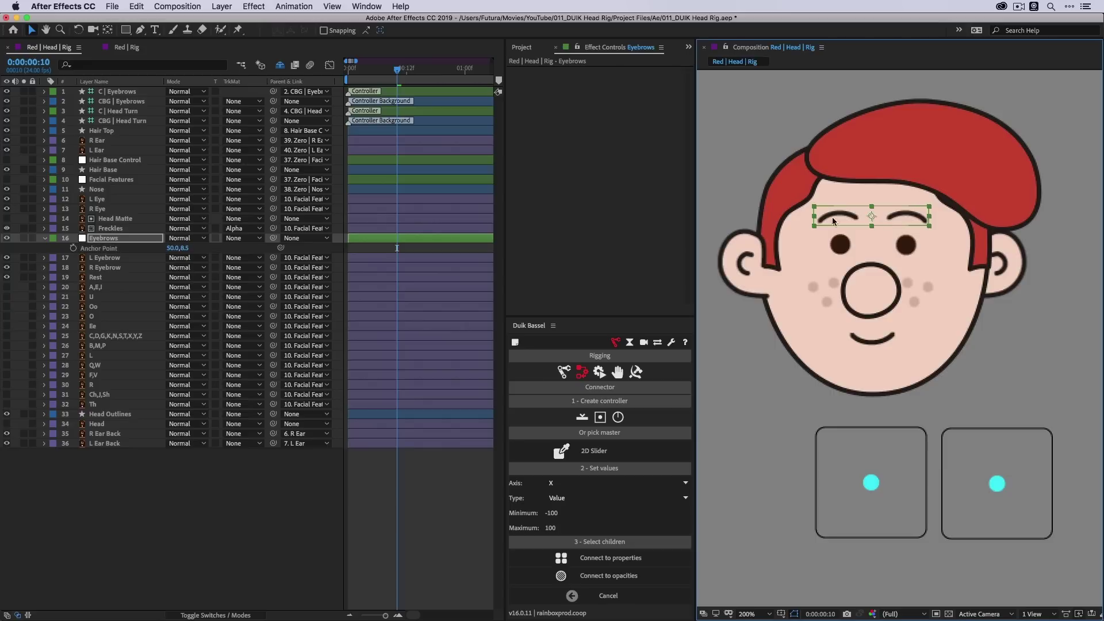
- Parent the L Eyebrow and R Eyebrow layers to the Eyebrows null
click(118, 260)
shift+click(116, 267)
drag(273, 258, 105, 239)
- Parent the Eyebrows null to the Facial Features null and check the eyebrow layers
click(105, 239)
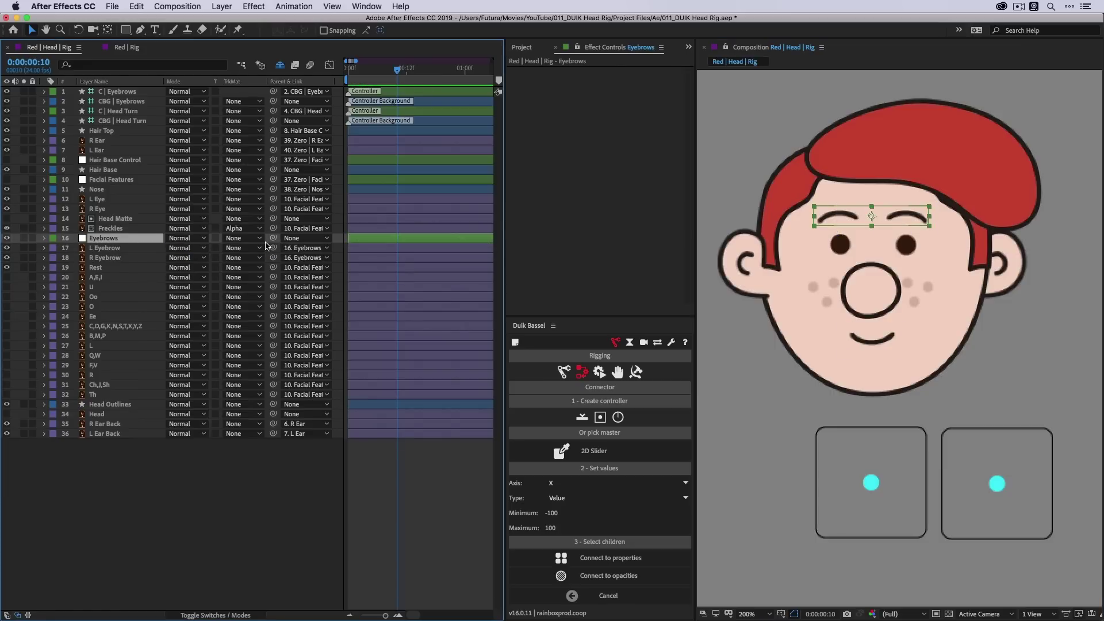
drag(274, 238, 102, 181)
click(115, 180)
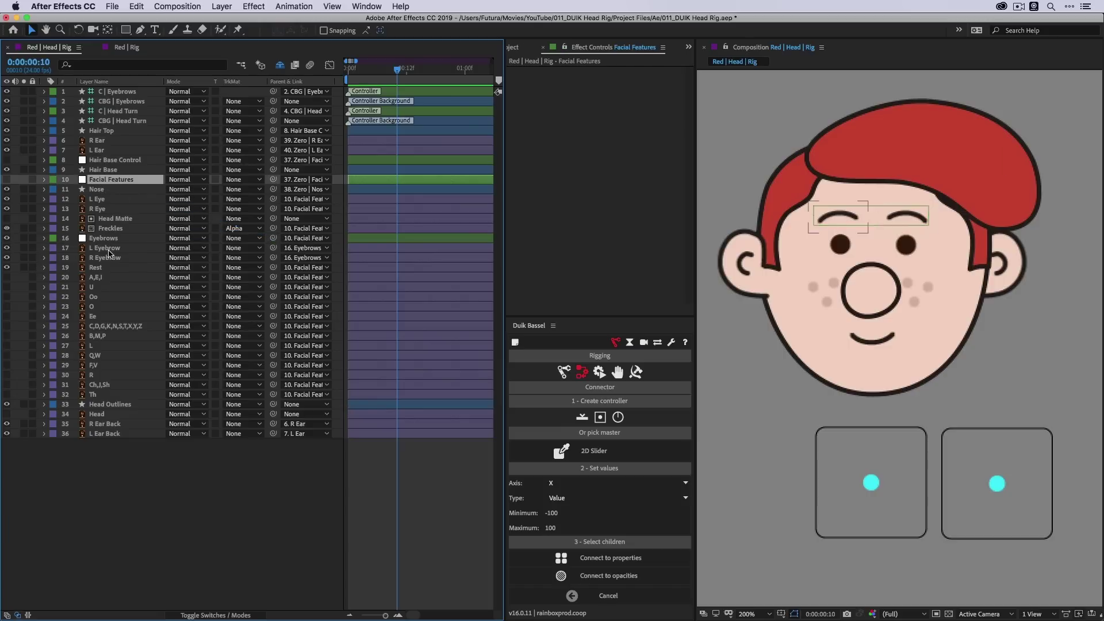
click(107, 249)
click(113, 258)
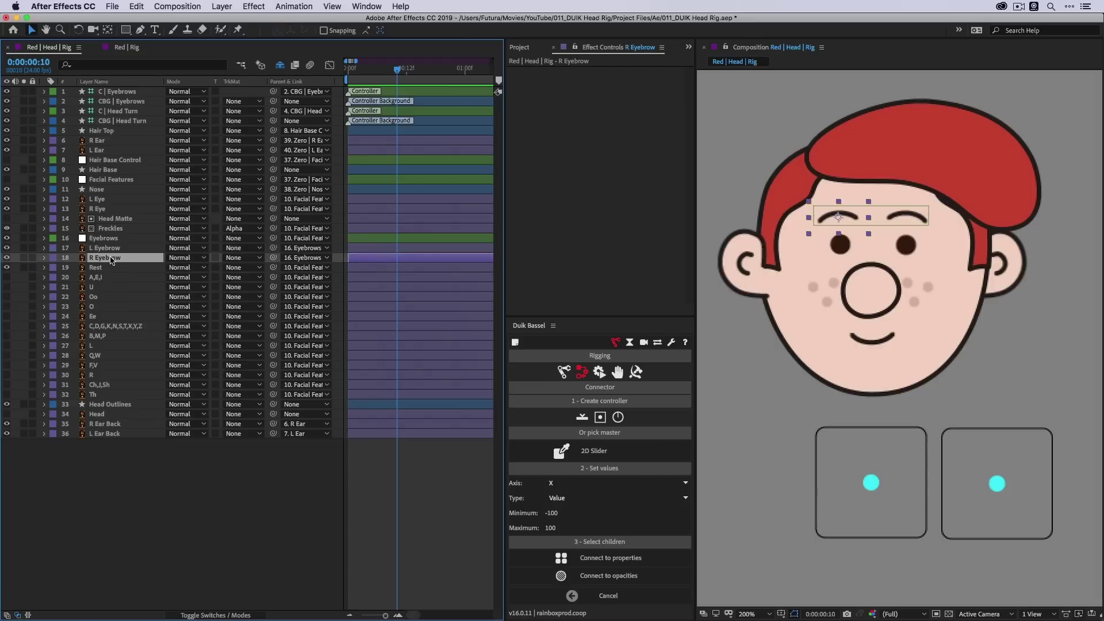
- Separate the Eyebrows null's position into X and Y dimensions and zero the layer with Duik's Zero command
click(106, 240)
key(p)
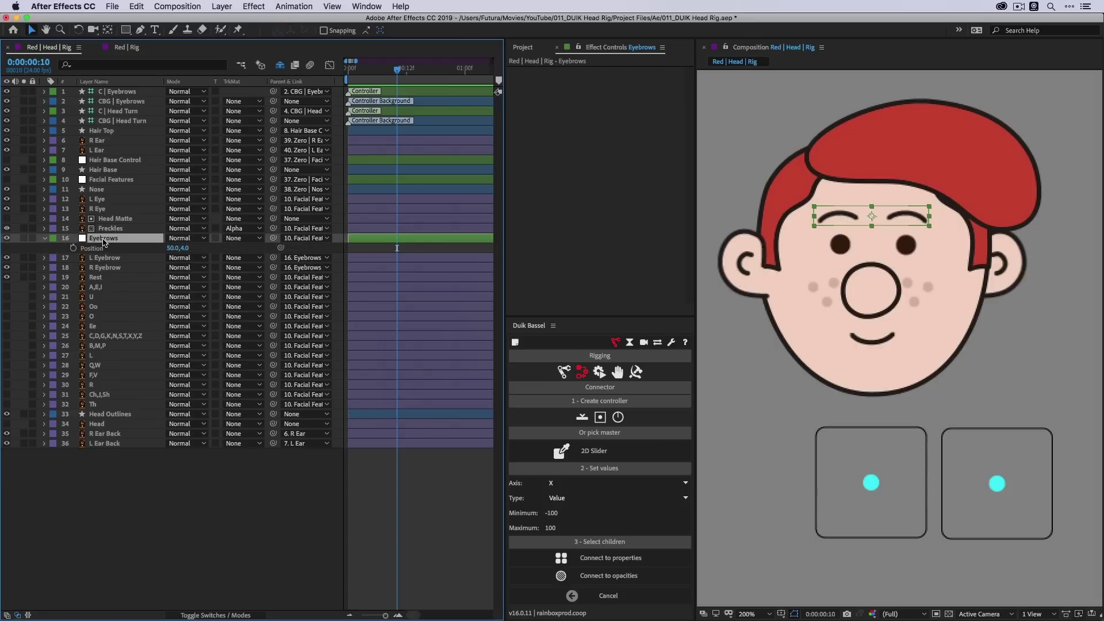
right_click(96, 248)
click(117, 269)
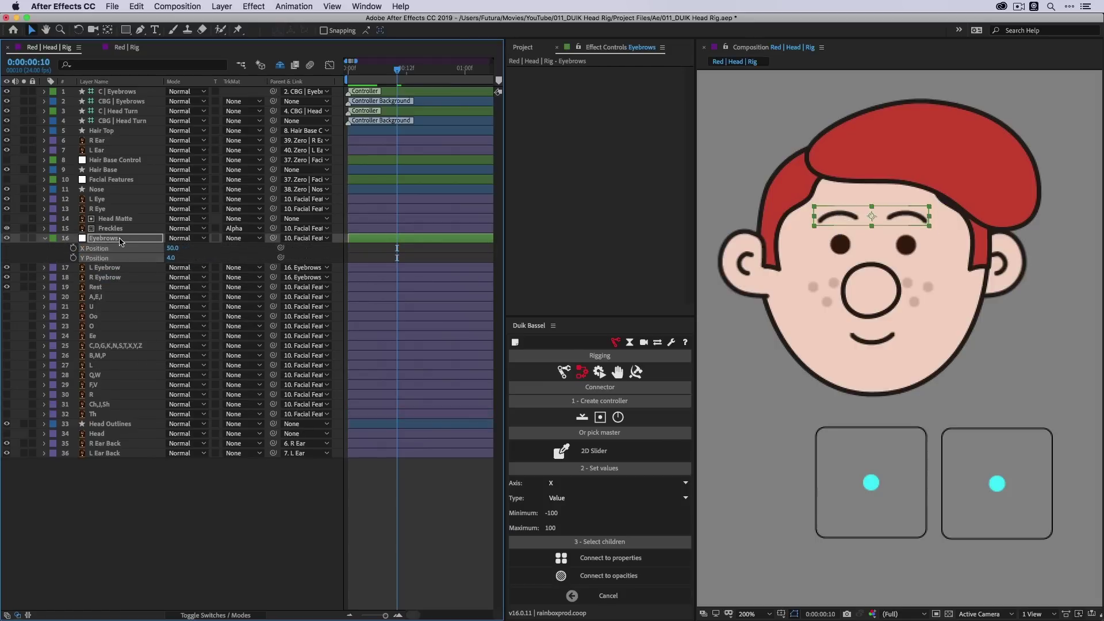
click(120, 241)
click(609, 596)
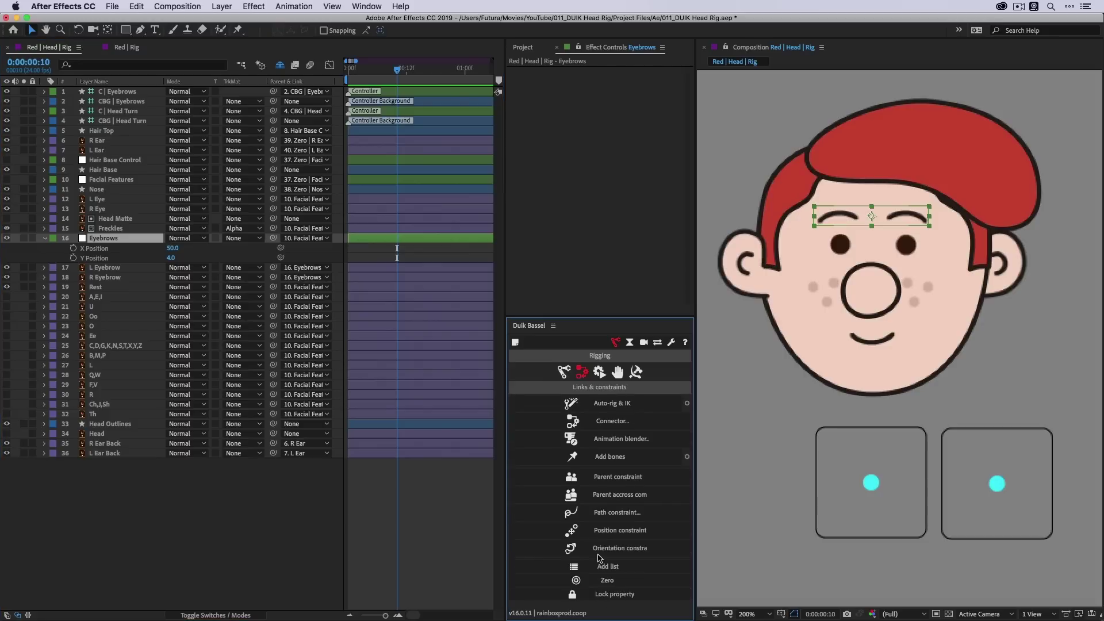
click(614, 584)
- Keyframe the Eyebrows null's Y Position at 0 on frame 10, -15 on frame 0 and 15 on frame 20
click(115, 259)
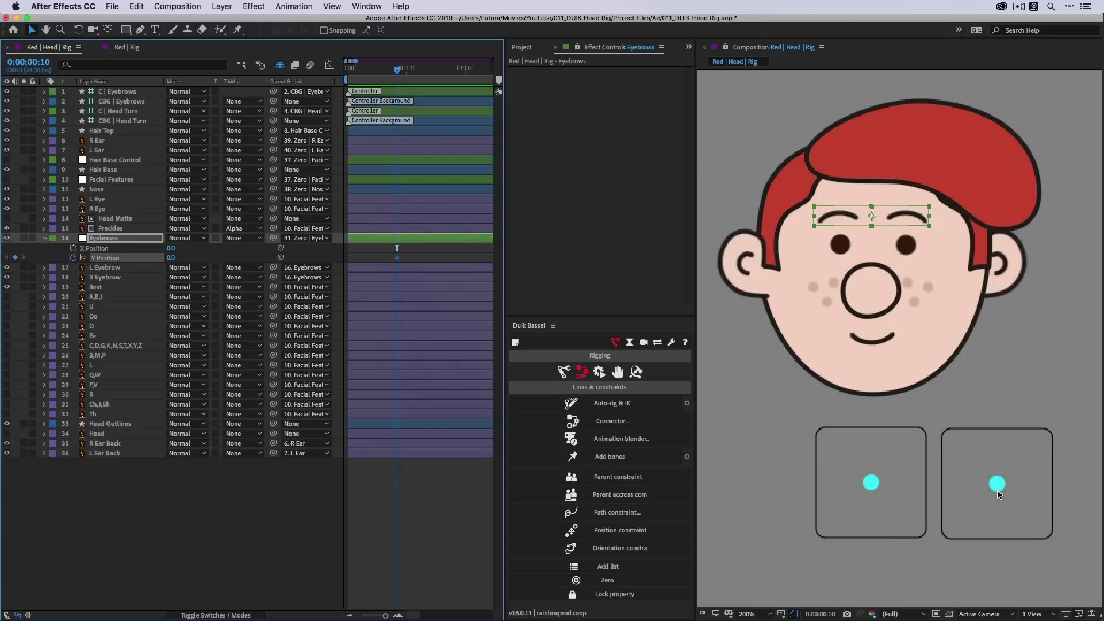
click(755, 510)
key(Home)
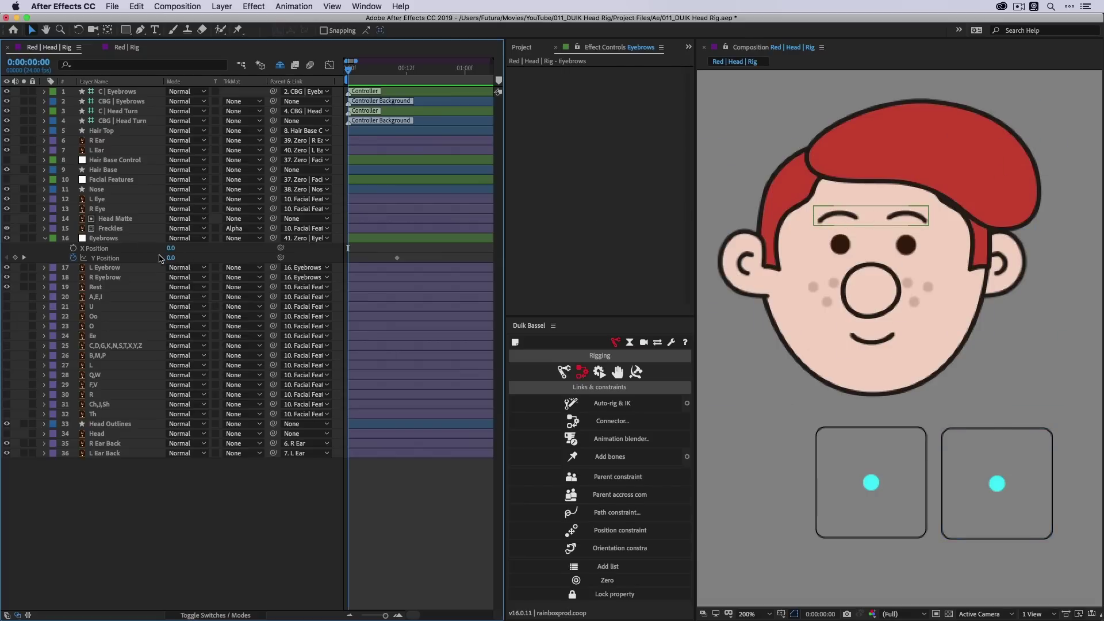
drag(171, 258, 160, 258)
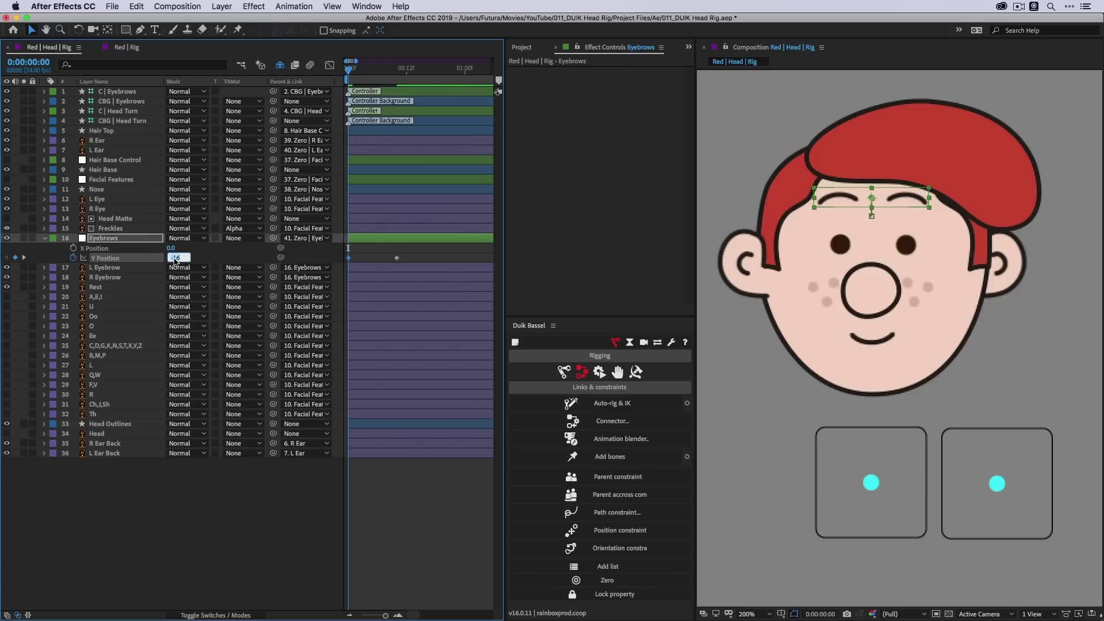
key(Return)
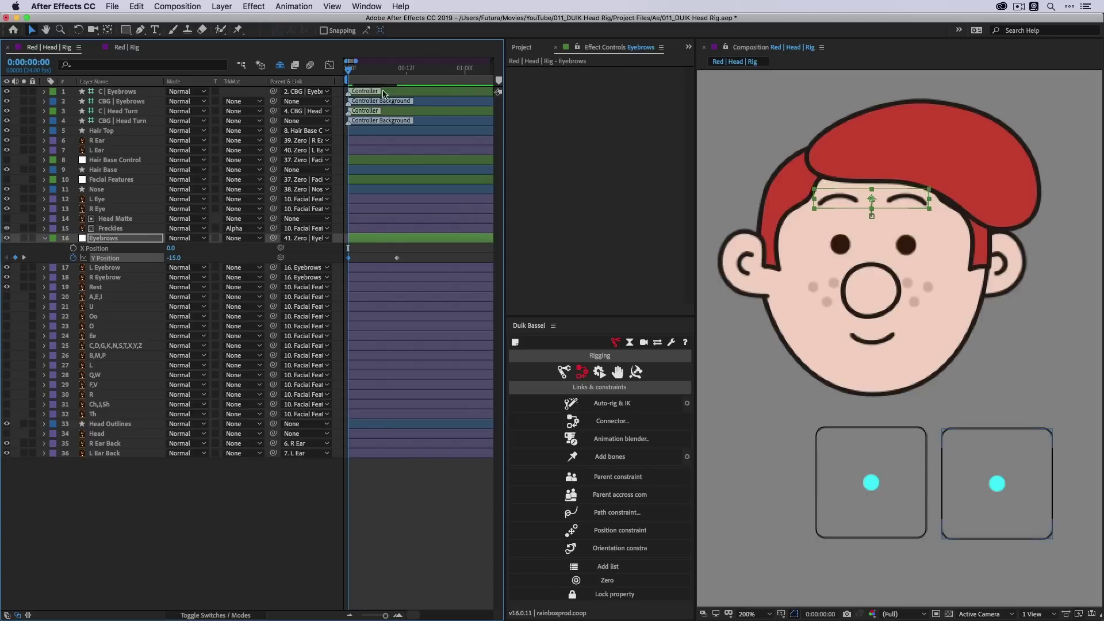
drag(382, 69, 396, 71)
key(shift+Page_Down)
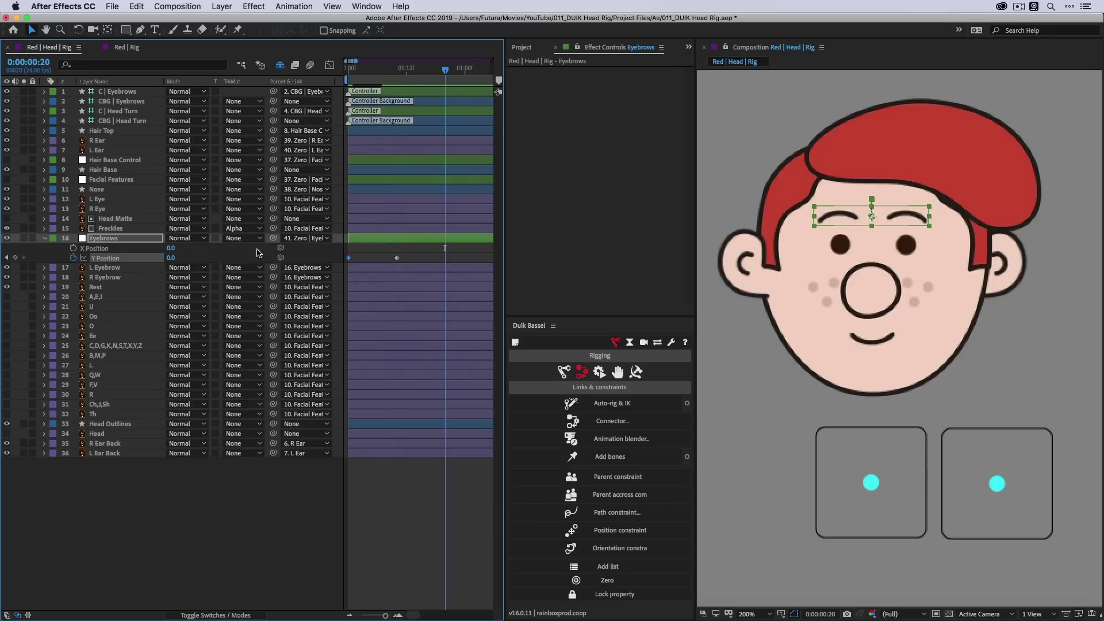
text(15)
key(Return)
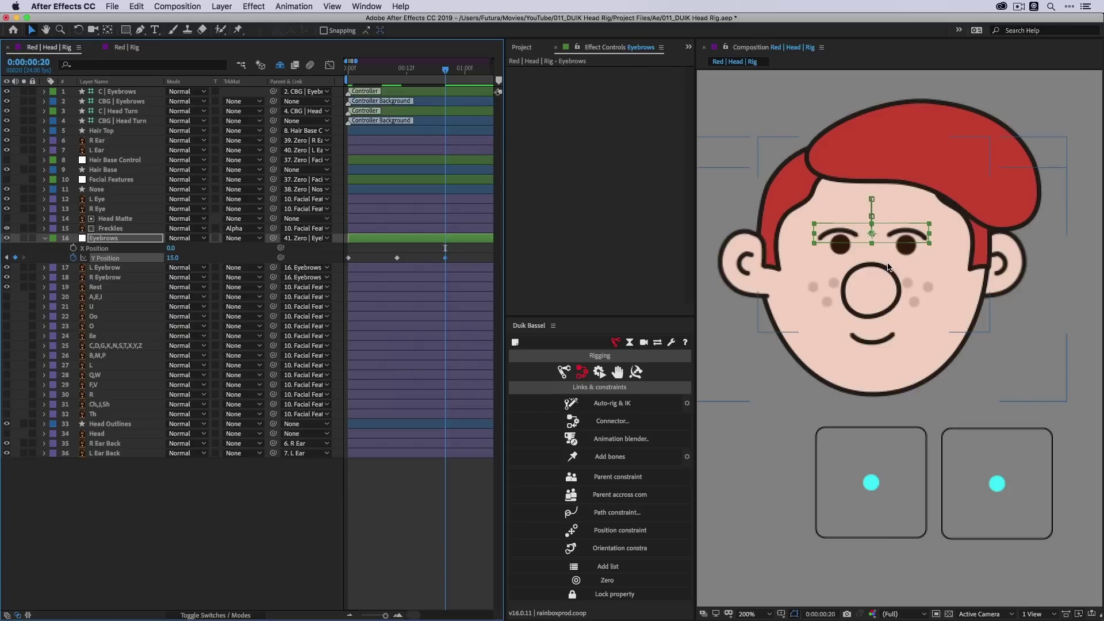
- Connect the Eyebrows null's Y Position to the Y axis of the C | Eyebrows 2D slider and test the controller
drag(460, 263, 344, 254)
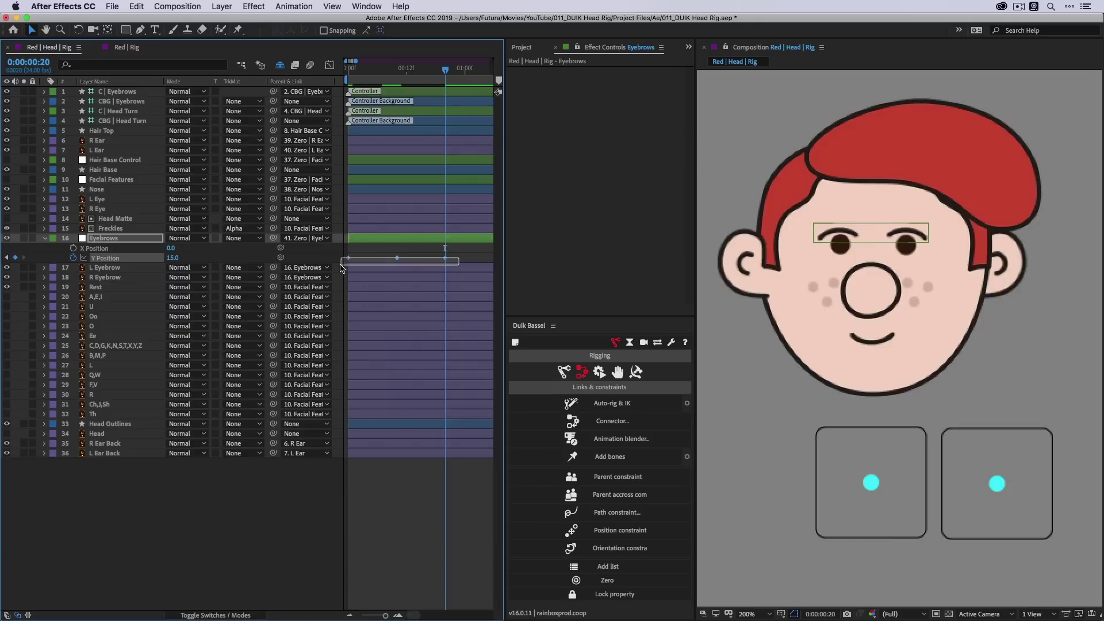
click(613, 421)
click(999, 486)
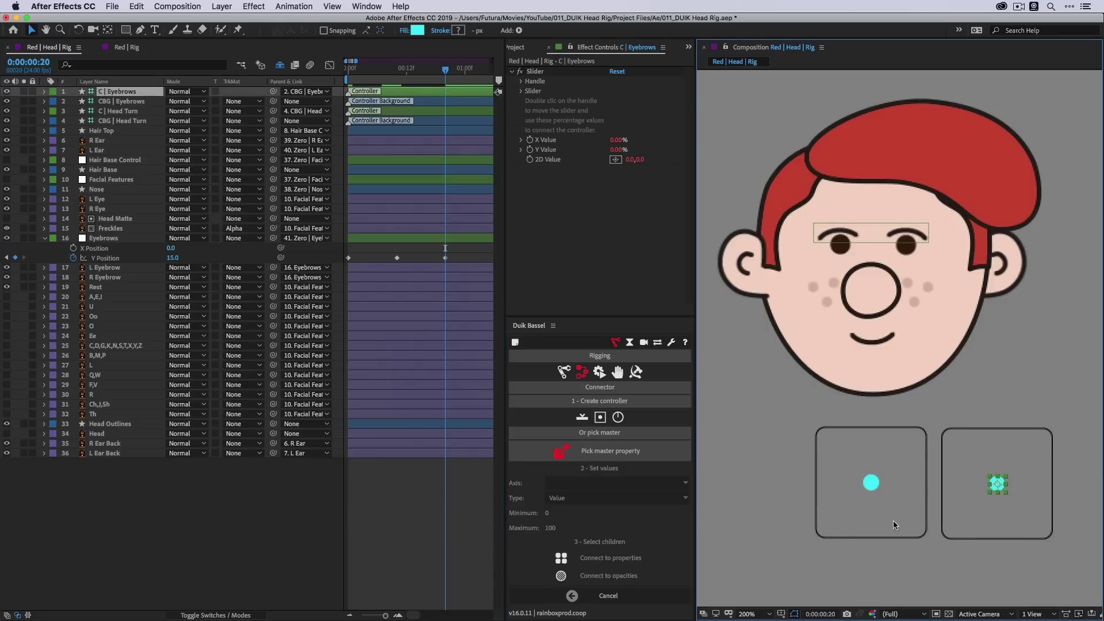
click(608, 455)
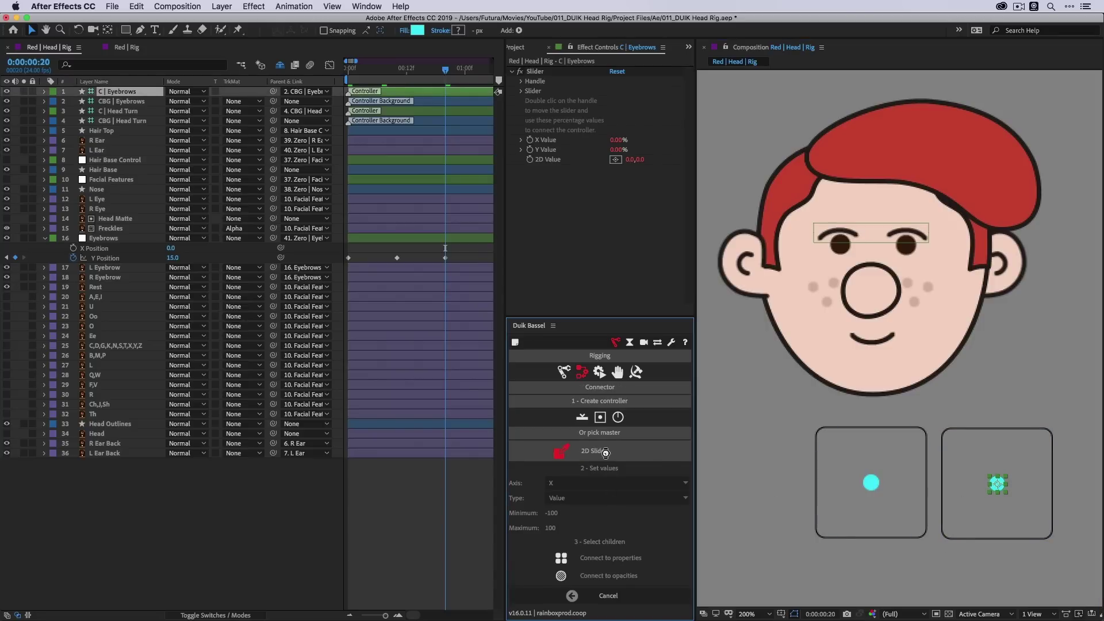
click(553, 485)
click(558, 509)
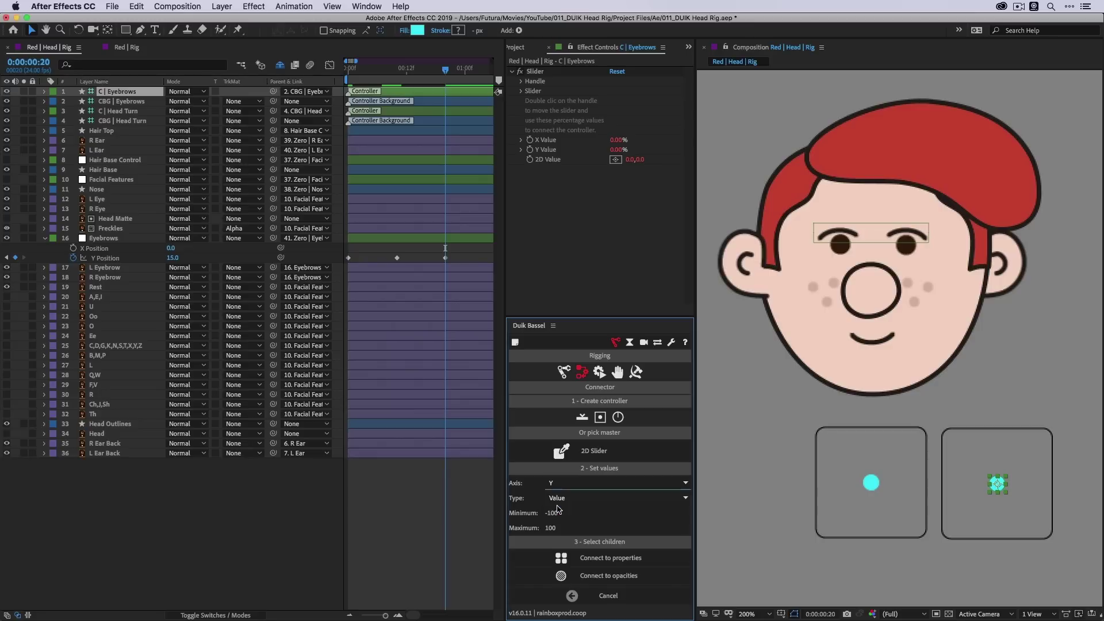
click(106, 258)
click(614, 559)
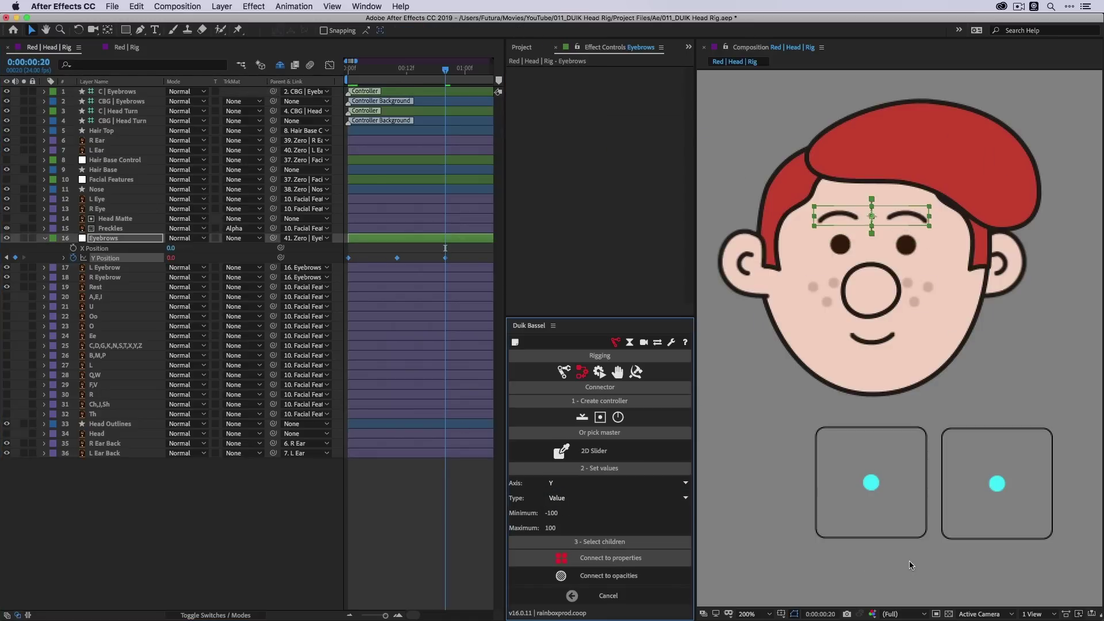
mouse_move(997, 485)
mouse_down()
mouse_move(998, 510)
mouse_move(1001, 458)
mouse_move(1000, 544)
mouse_move(999, 484)
mouse_up()
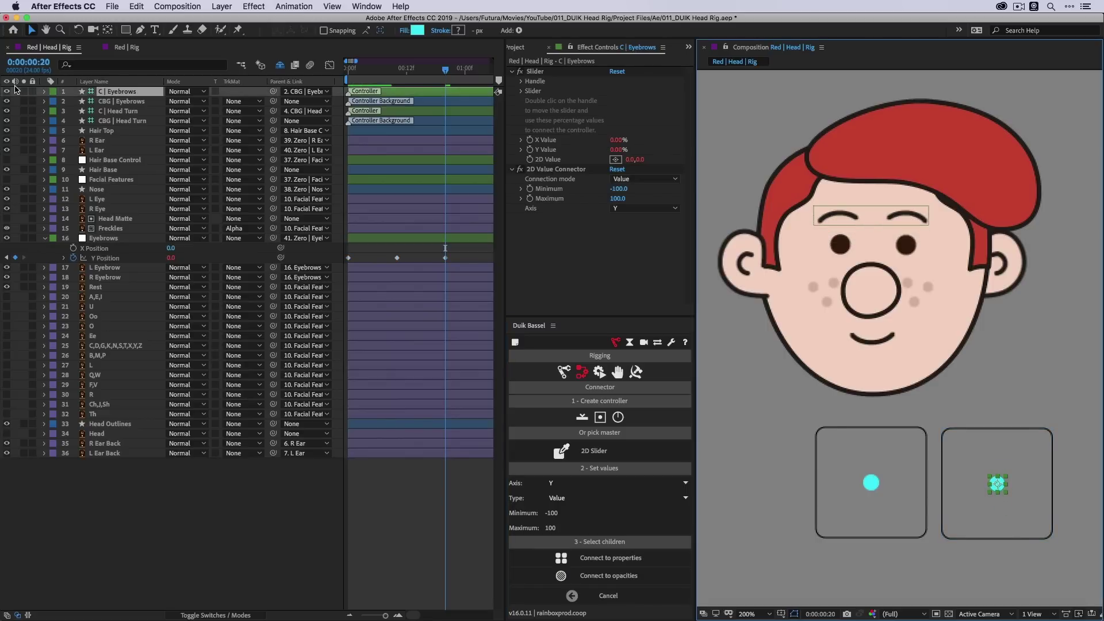
- Hide the Eyebrows null and save the project
click(6, 240)
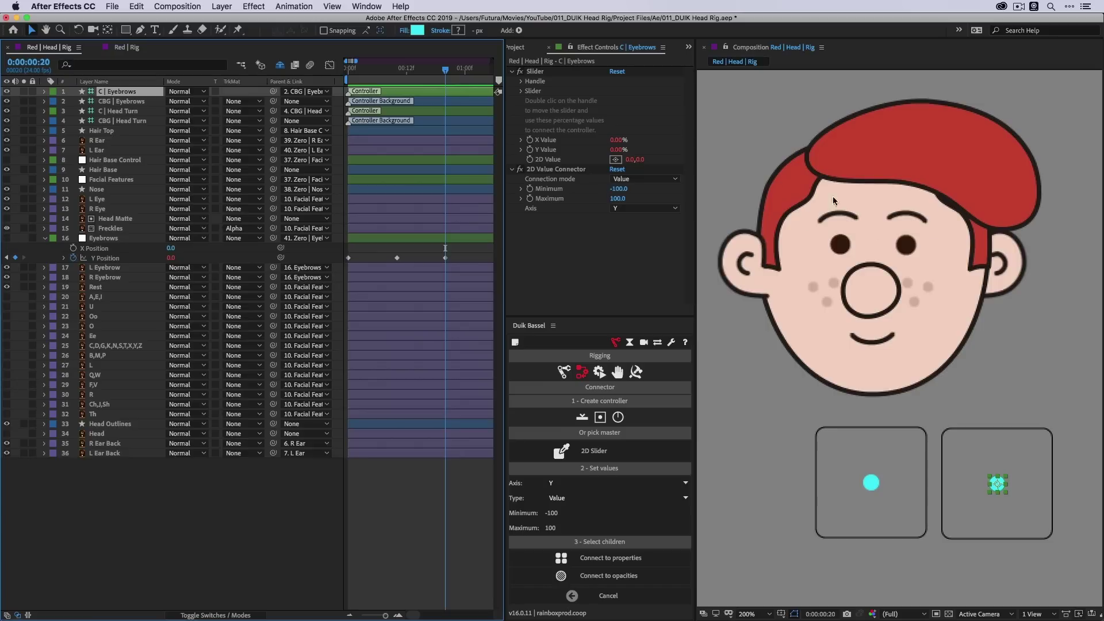
key(super+s)
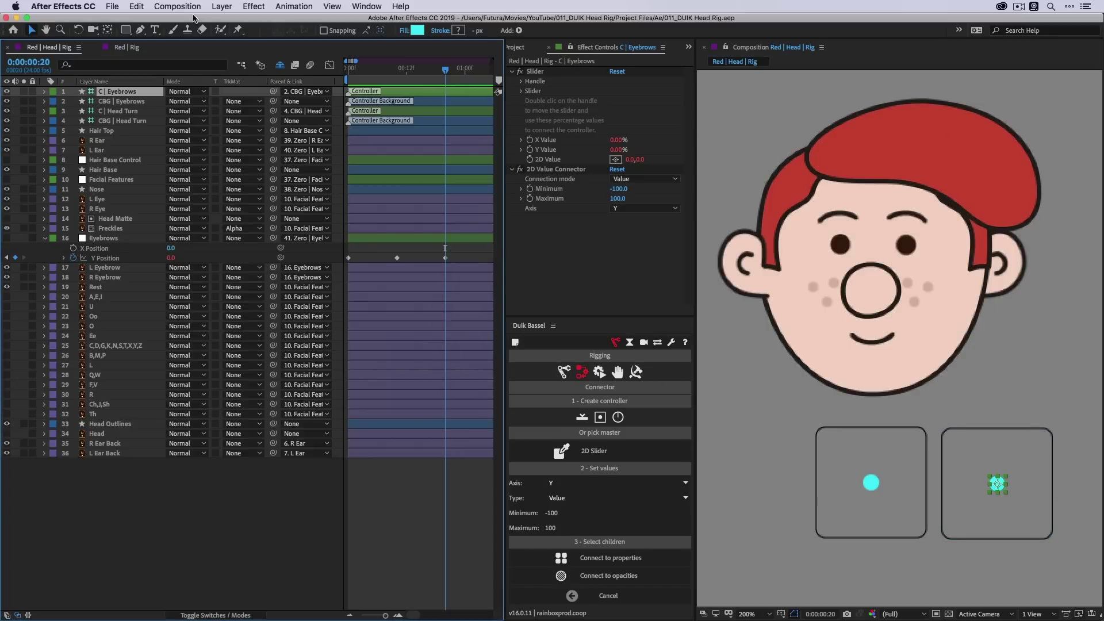
- Set the connector axis to X and add 0° Rotation keyframes to L Eyebrow and R Eyebrow at frame 10
click(114, 279)
shift+click(118, 269)
key(r)
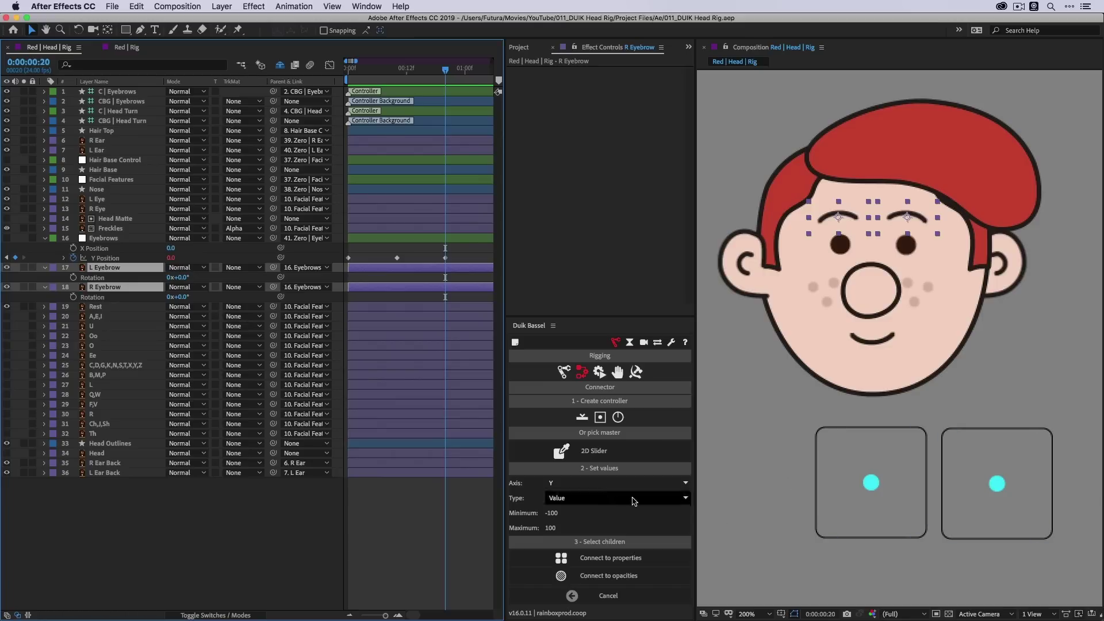
click(568, 484)
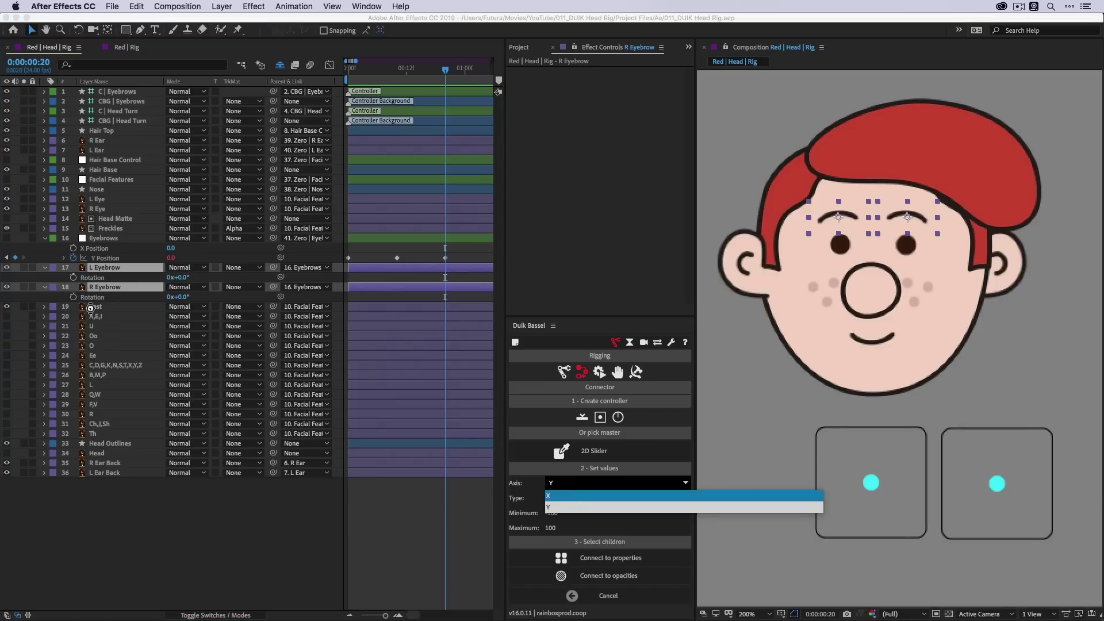
click(398, 70)
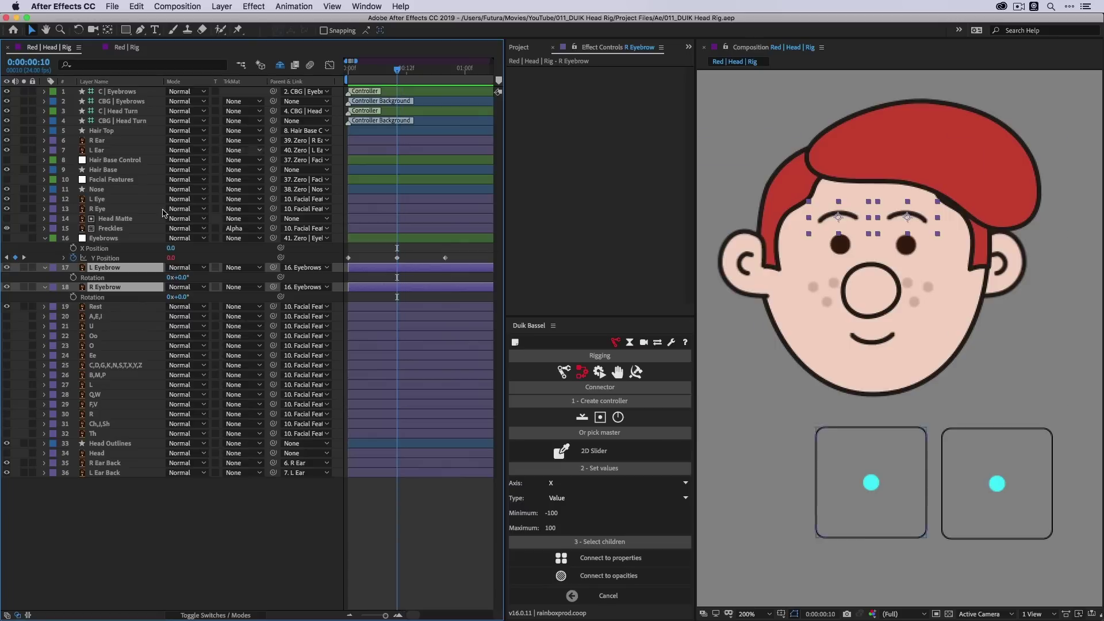
click(73, 277)
click(73, 297)
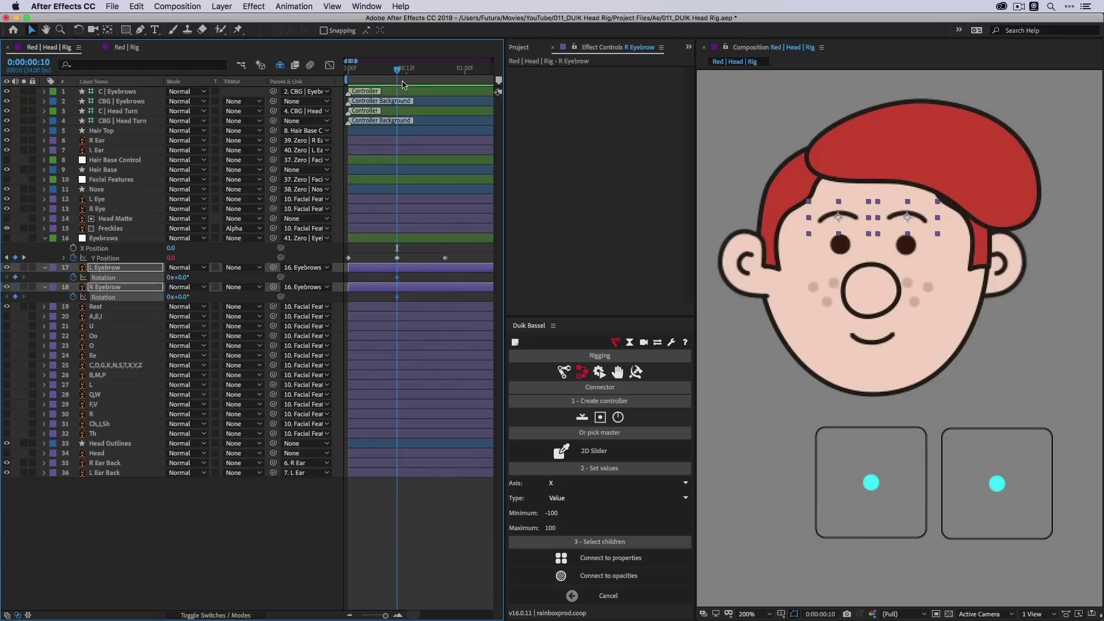
- At frame 0, set the rotation of L Eyebrow to 20° and R Eyebrow to -20°
click(378, 70)
key(Home)
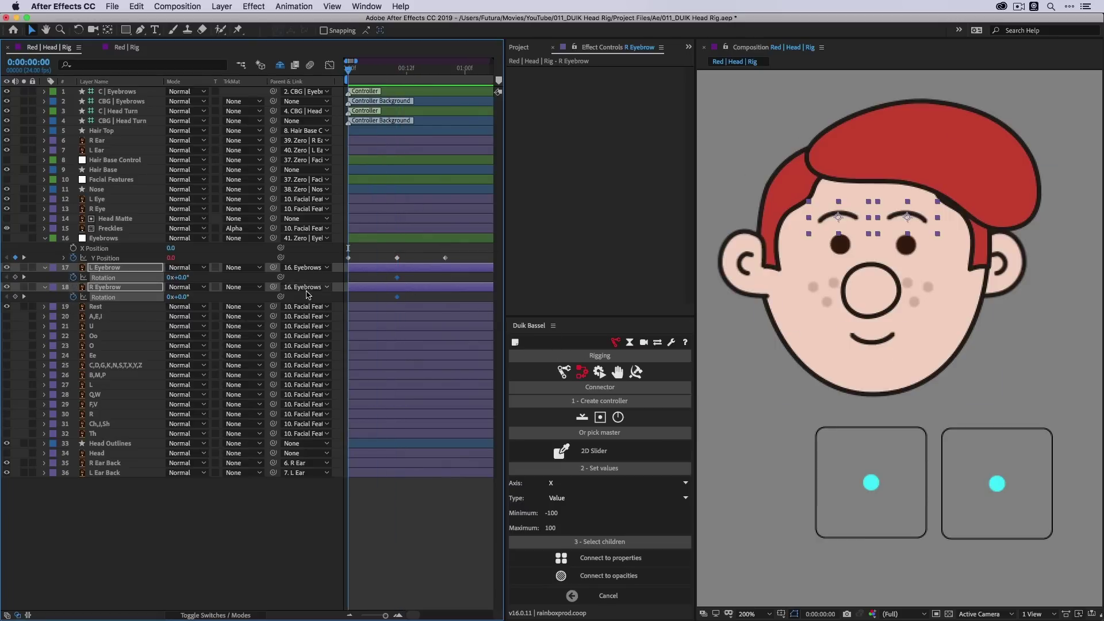
key(shift+super+a)
drag(184, 278, 177, 303)
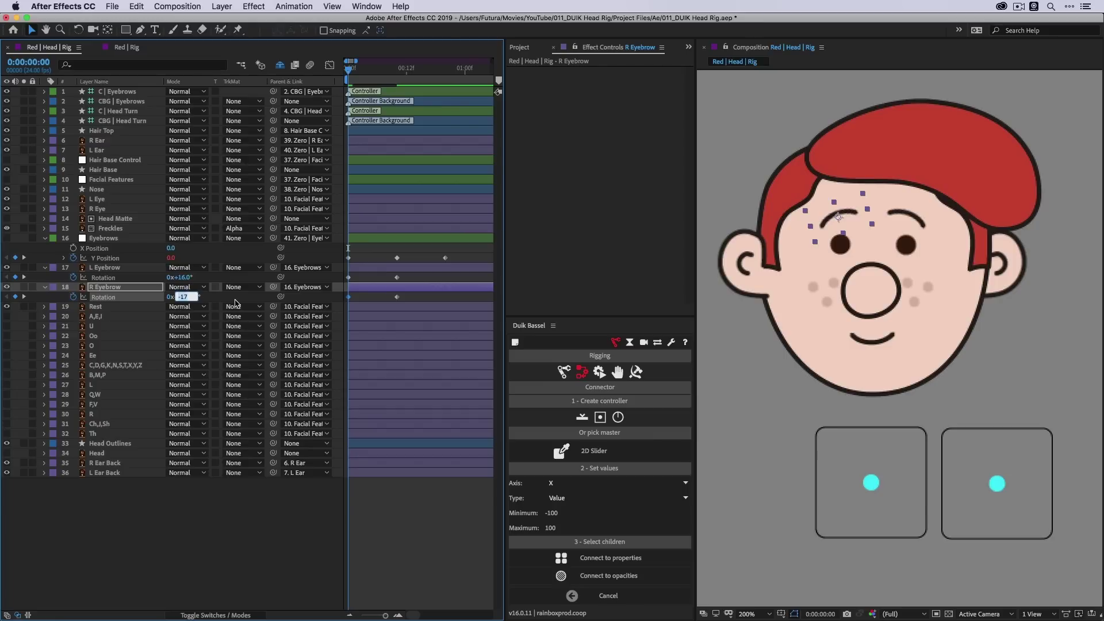
text(-20)
key(Return)
key(Return)
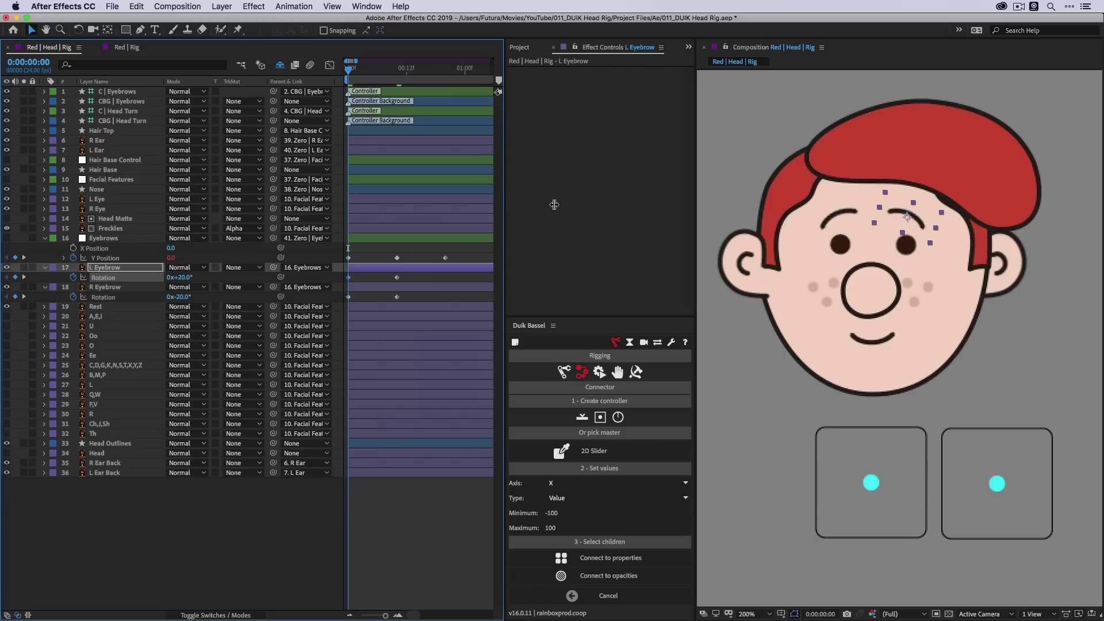
- At frame 20, set the rotation of L Eyebrow to -30° and R Eyebrow to 30°
drag(377, 68, 454, 87)
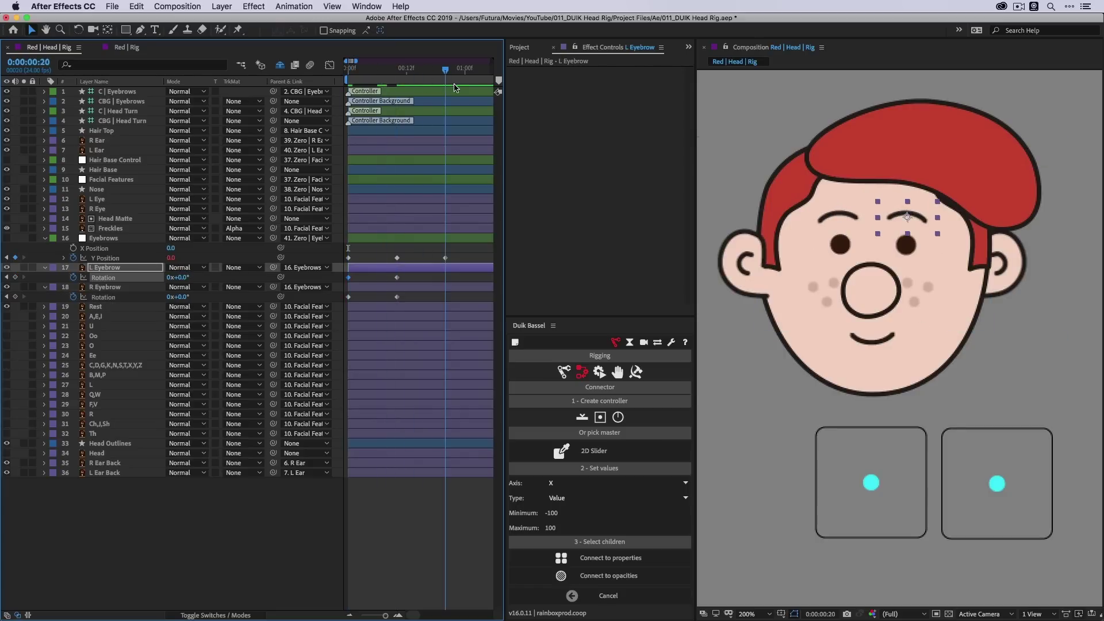
click(195, 278)
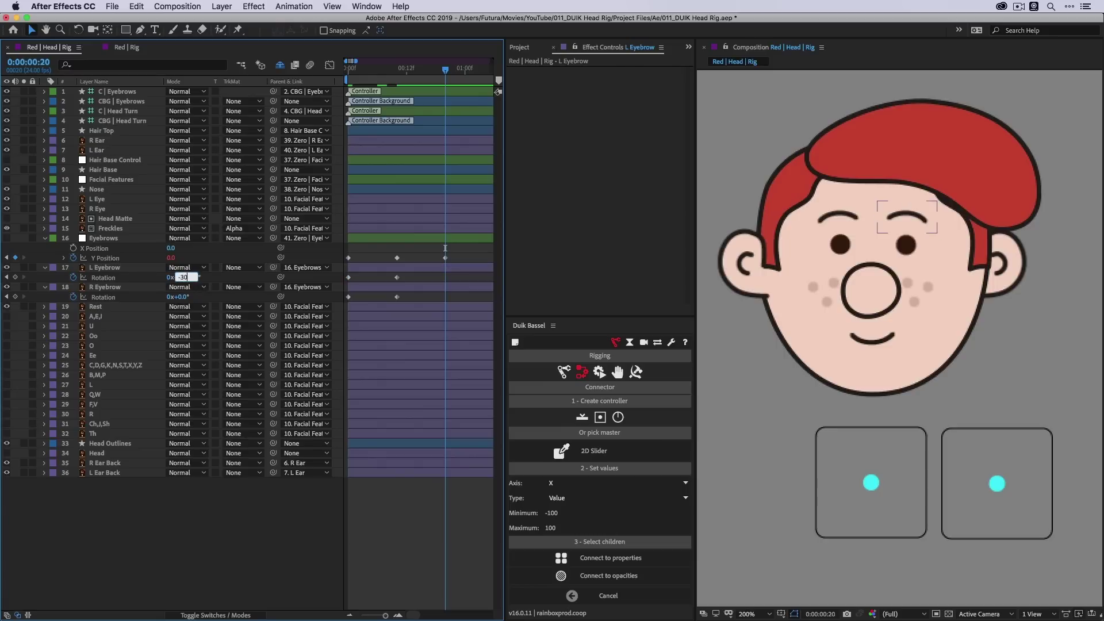
text(-30)
key(Return)
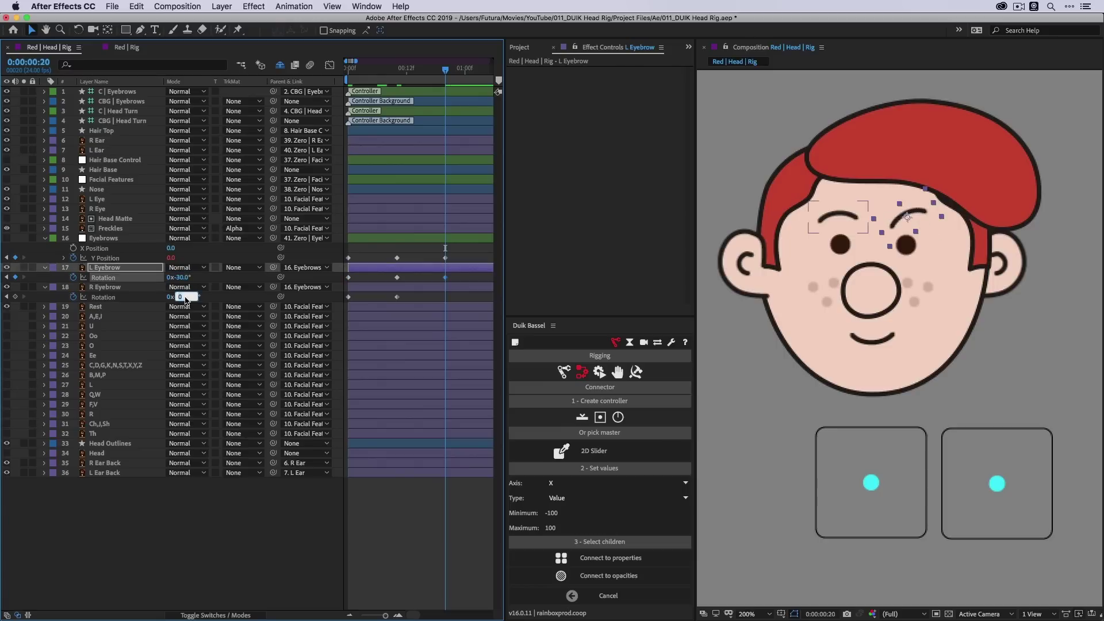
text(30)
key(Return)
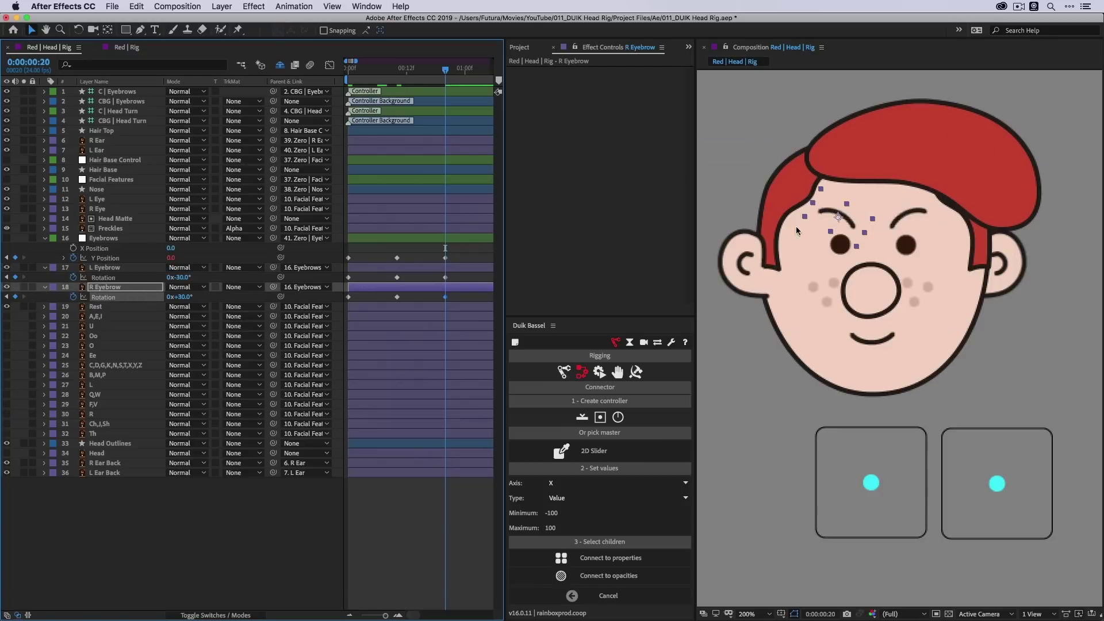
- Connect the Rotation properties of L Eyebrow and R Eyebrow to the eyebrow slider's X axis and try the C | Eyebrows handle
click(109, 278)
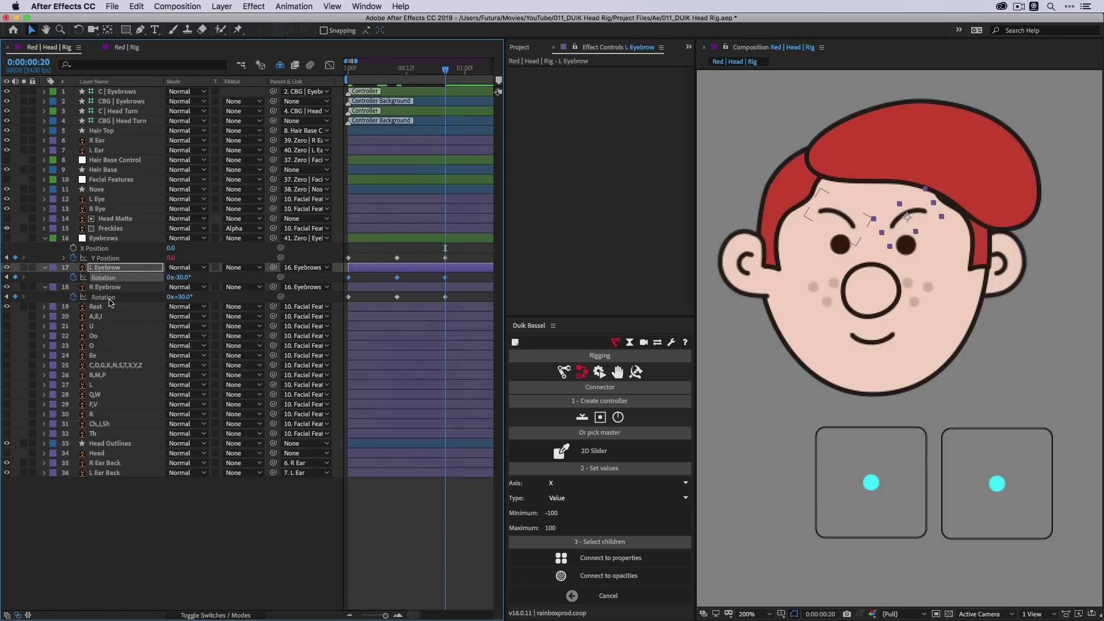
shift+click(109, 298)
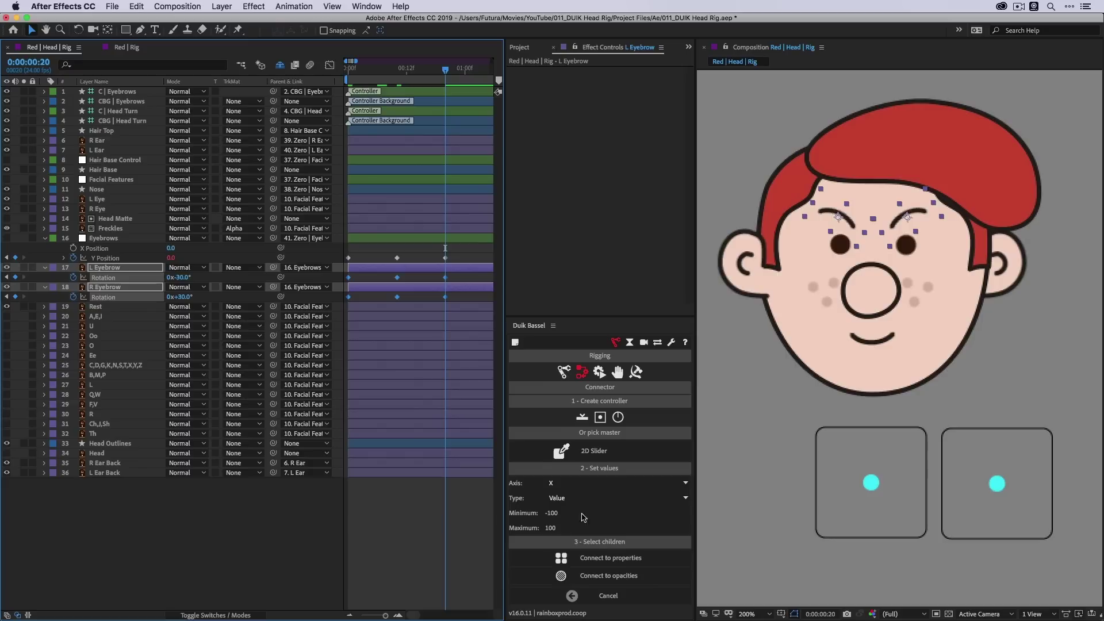
click(606, 559)
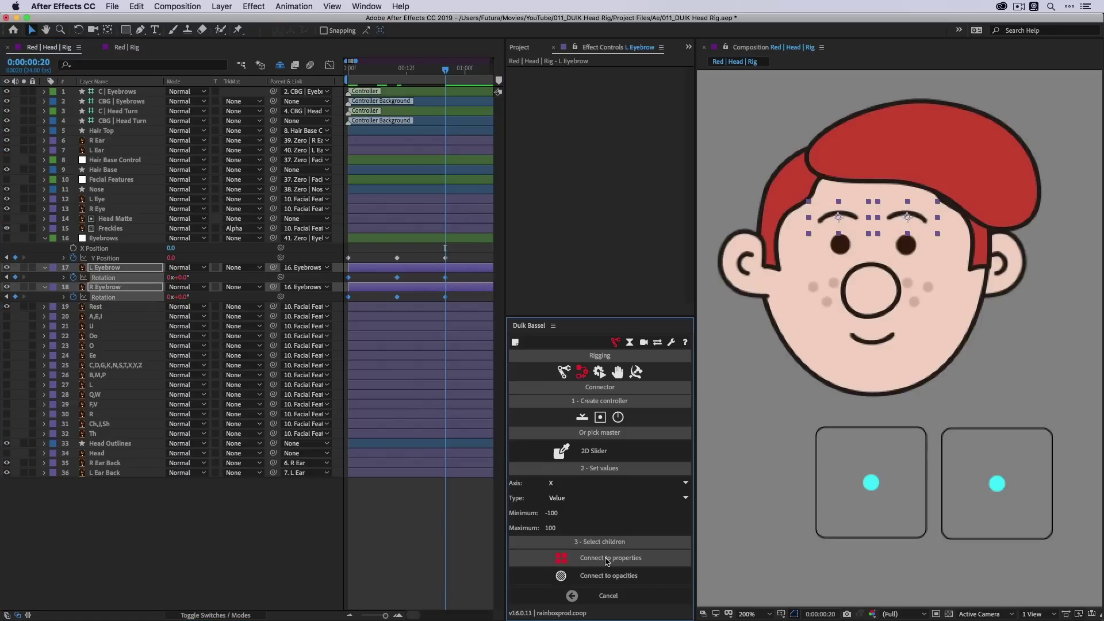
click(1033, 567)
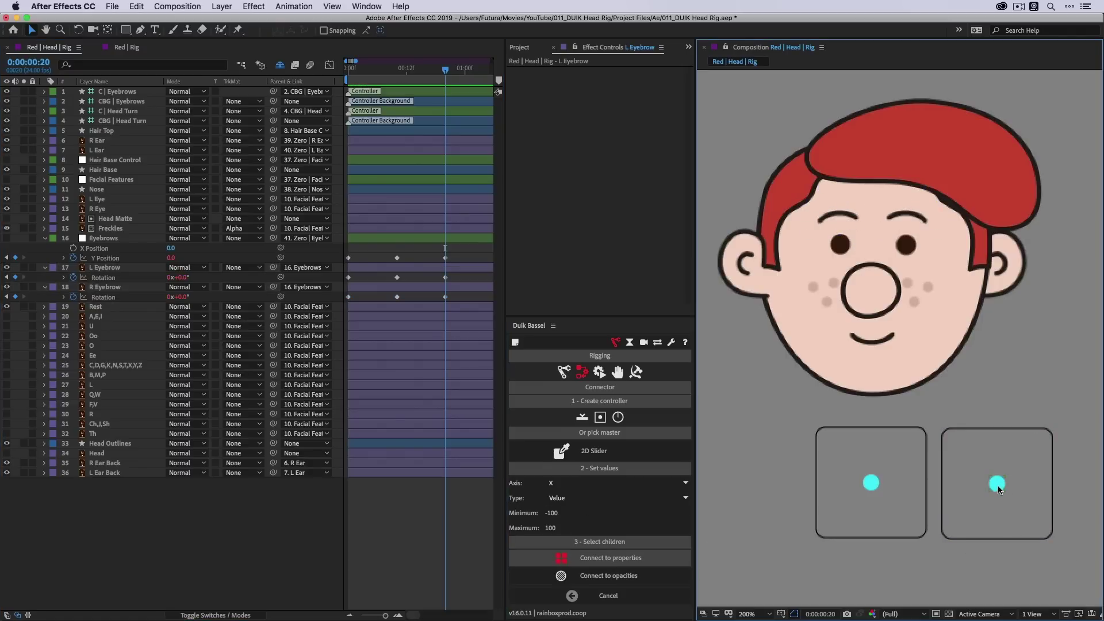
mouse_move(999, 490)
mouse_down()
mouse_move(964, 486)
mouse_move(1032, 486)
mouse_move(964, 495)
mouse_move(960, 454)
mouse_move(960, 512)
mouse_move(947, 509)
mouse_move(945, 527)
mouse_move(949, 446)
mouse_move(1070, 462)
mouse_move(1069, 542)
mouse_move(929, 494)
mouse_move(1012, 480)
mouse_move(1010, 454)
mouse_move(953, 489)
mouse_move(1012, 520)
mouse_move(952, 486)
mouse_move(1015, 486)
mouse_move(1000, 489)
mouse_move(985, 454)
mouse_move(961, 519)
mouse_move(1016, 474)
mouse_move(980, 492)
mouse_move(1009, 490)
mouse_move(992, 490)
mouse_up()
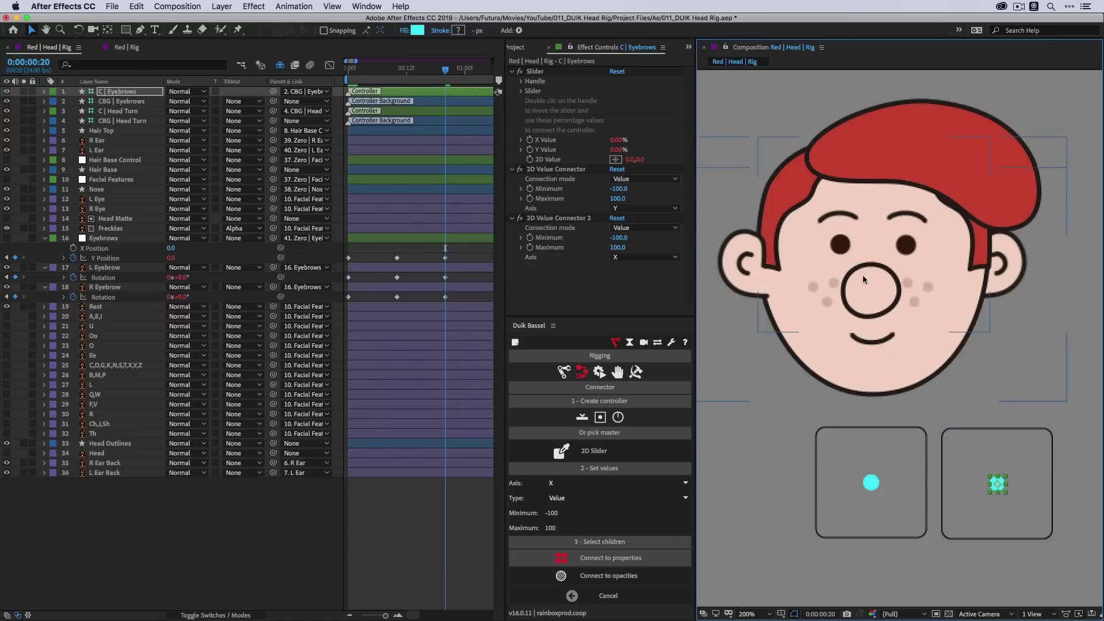
click(1018, 407)
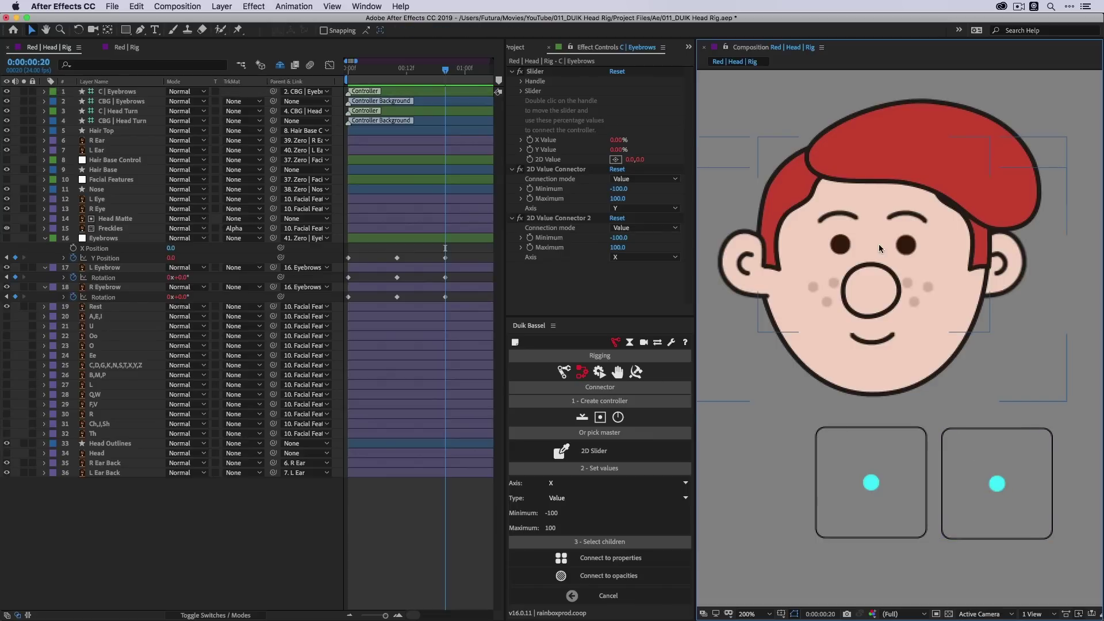
- Create another 2D slider and place it below the face, to the left of the two existing sliders
click(600, 419)
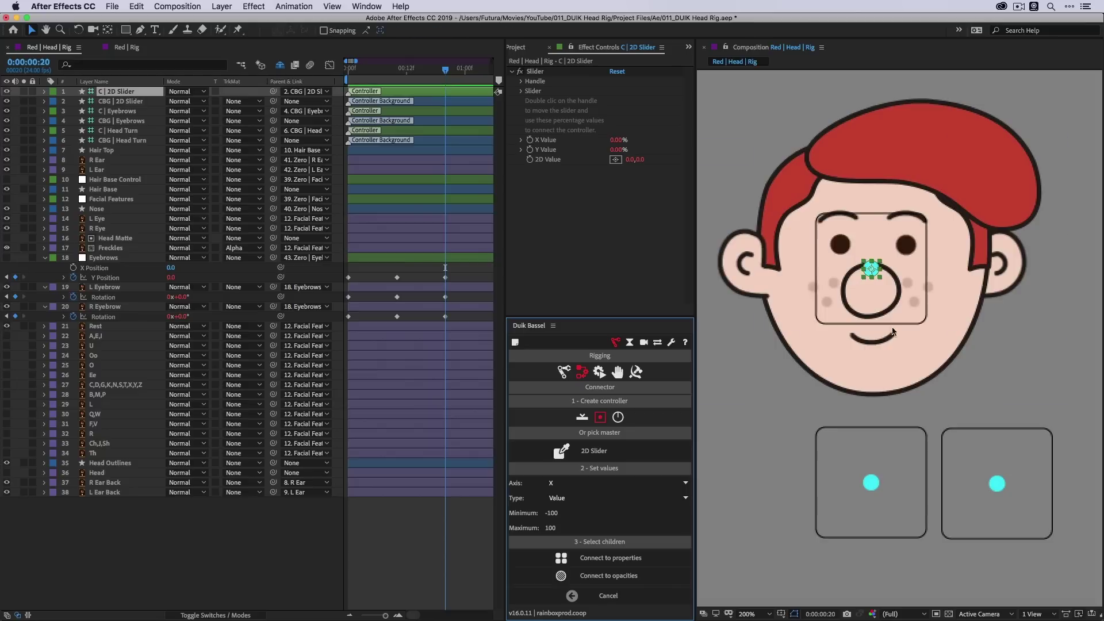
click(1043, 348)
key(super+shift+a)
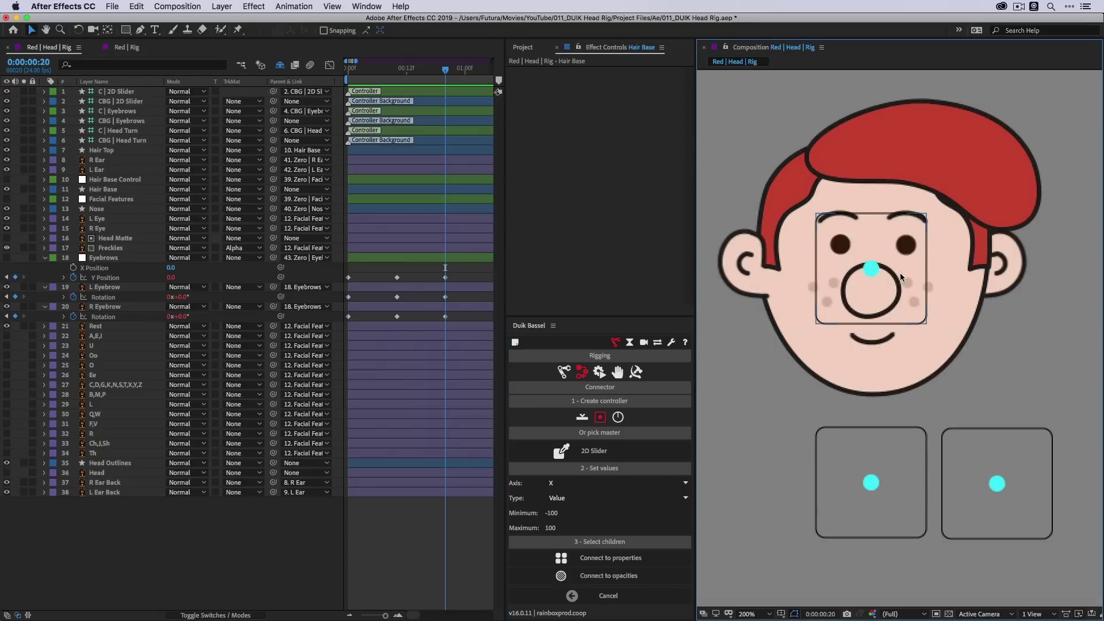
drag(899, 273, 778, 485)
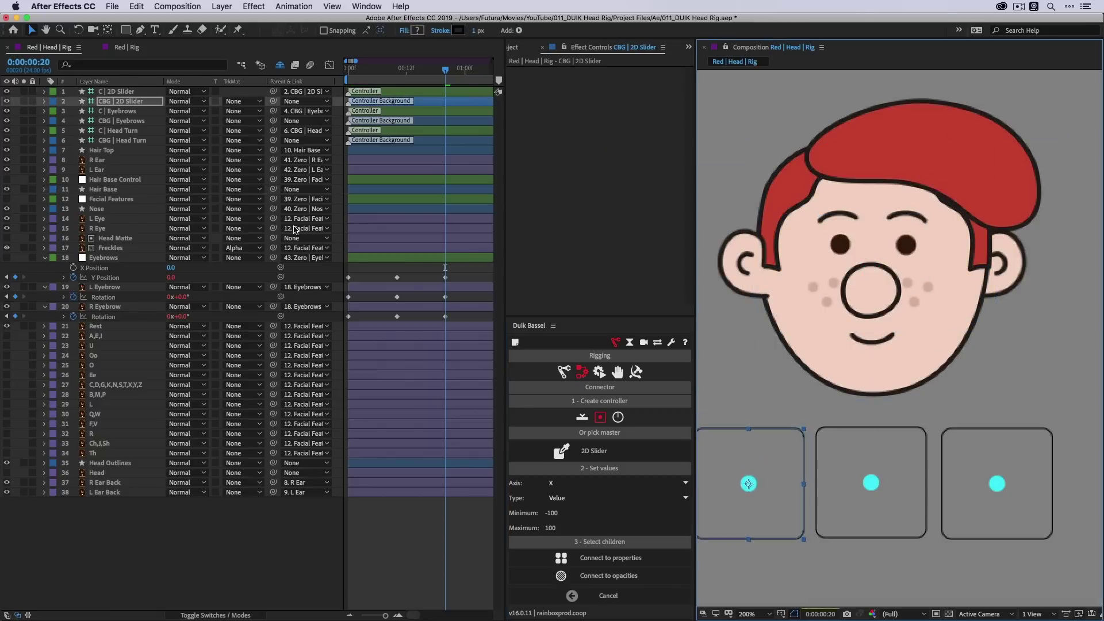
- Rename the new slider's background layer to CBG | Eyes and its controller layer to C | Eyes
key(Return)
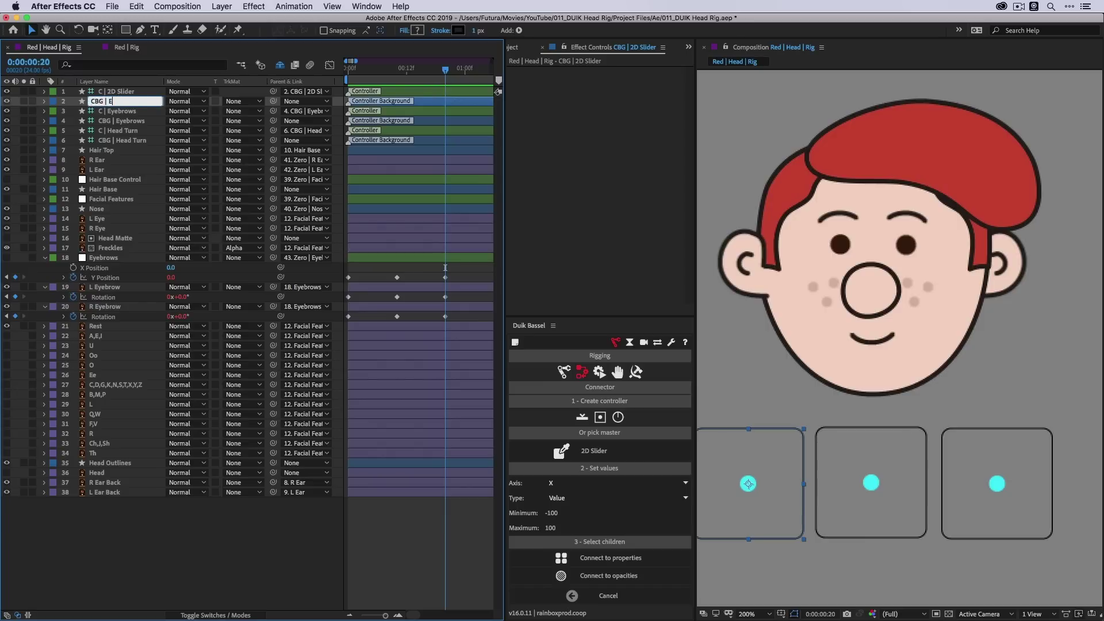
click(100, 92)
key(Return)
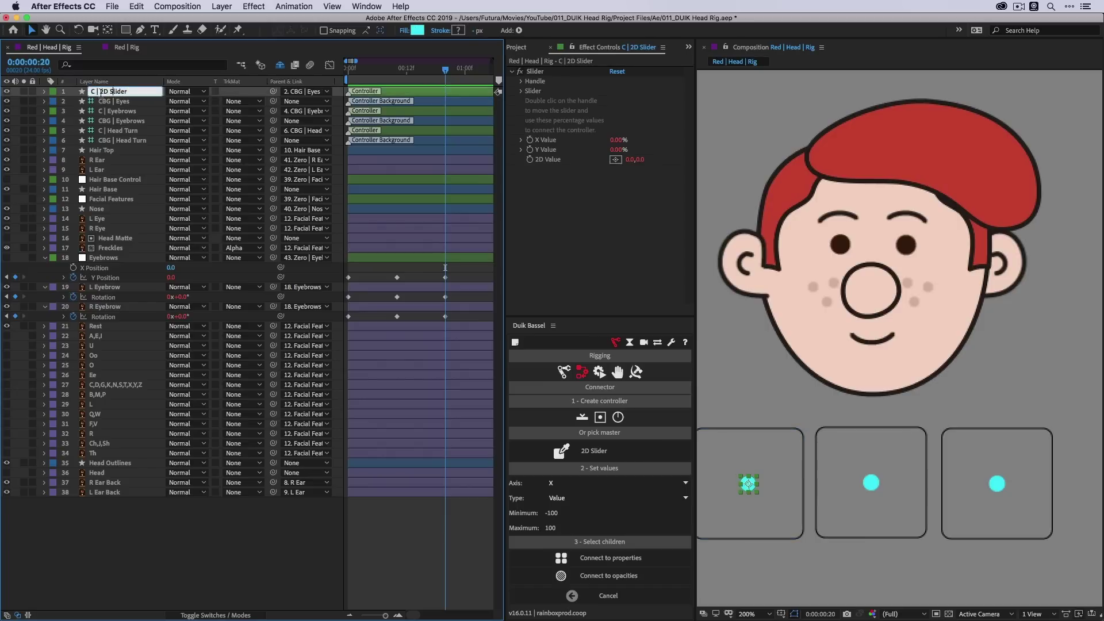
text(C | Eyes)
key(Return)
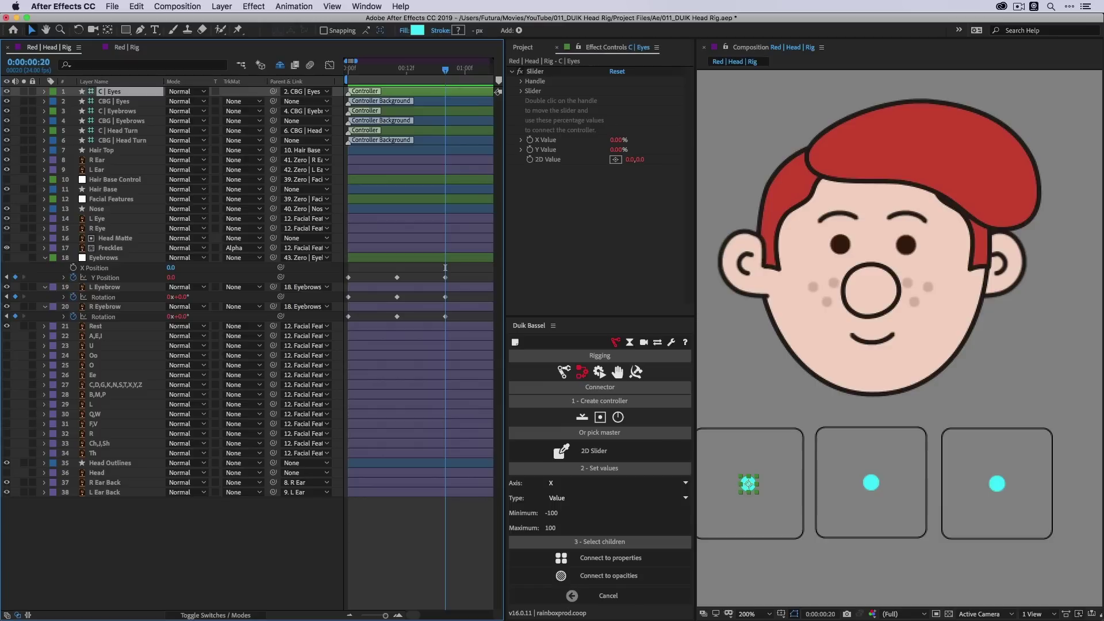
- Add a null object above the L Eye and R Eye layers and name it Eyes Control
click(115, 219)
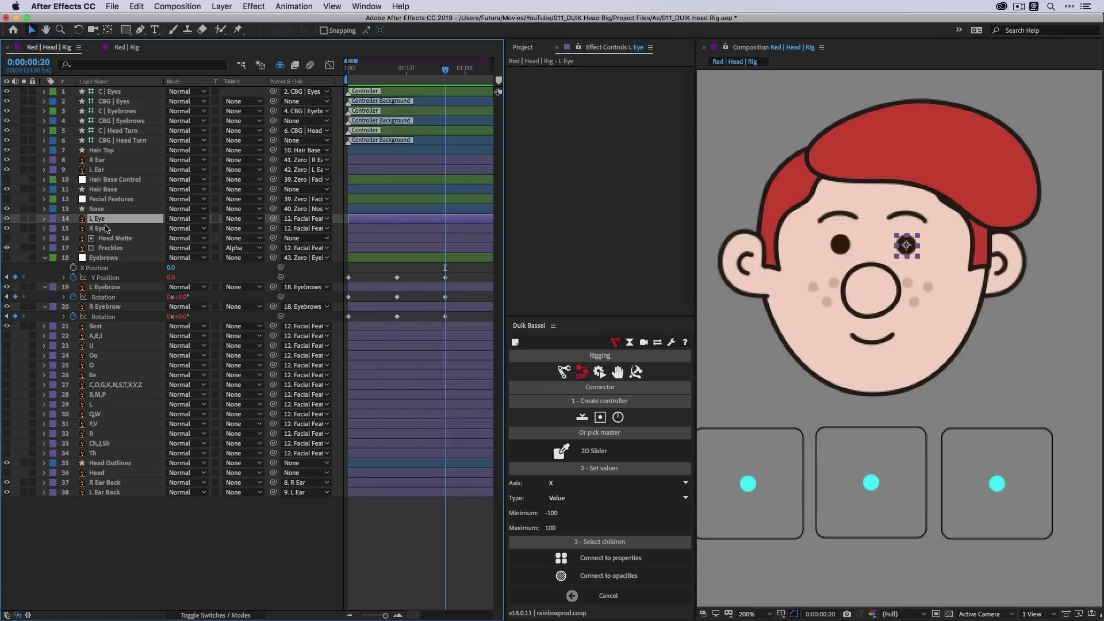
shift+click(115, 228)
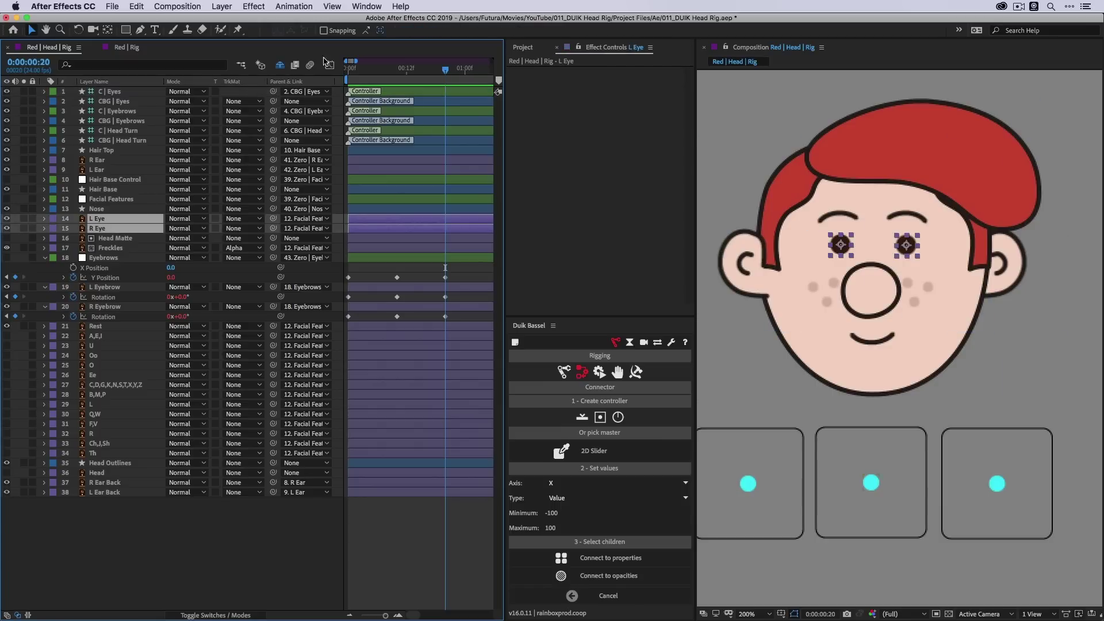
click(222, 6)
mouse_move(276, 20)
click(409, 69)
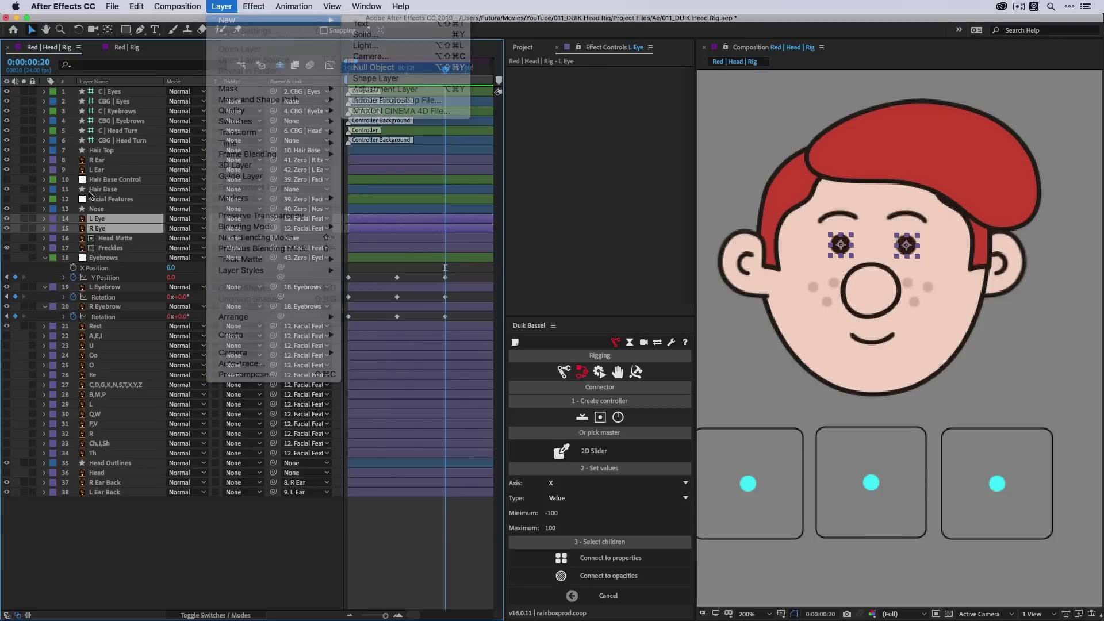
key(Return)
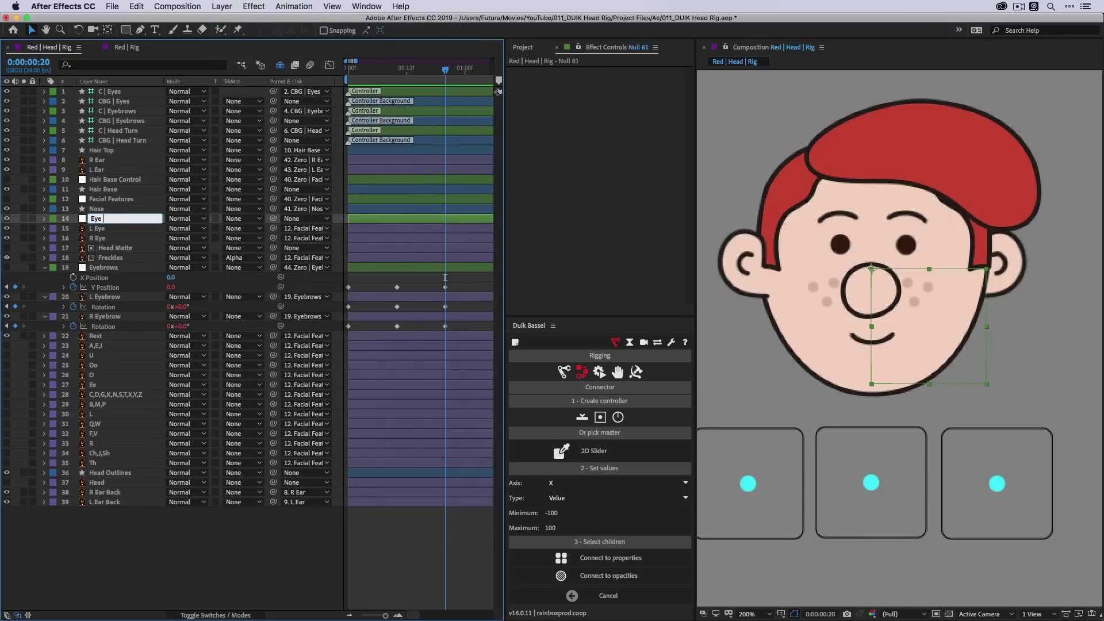
text(Eye Control)
key(Return)
key(Return)
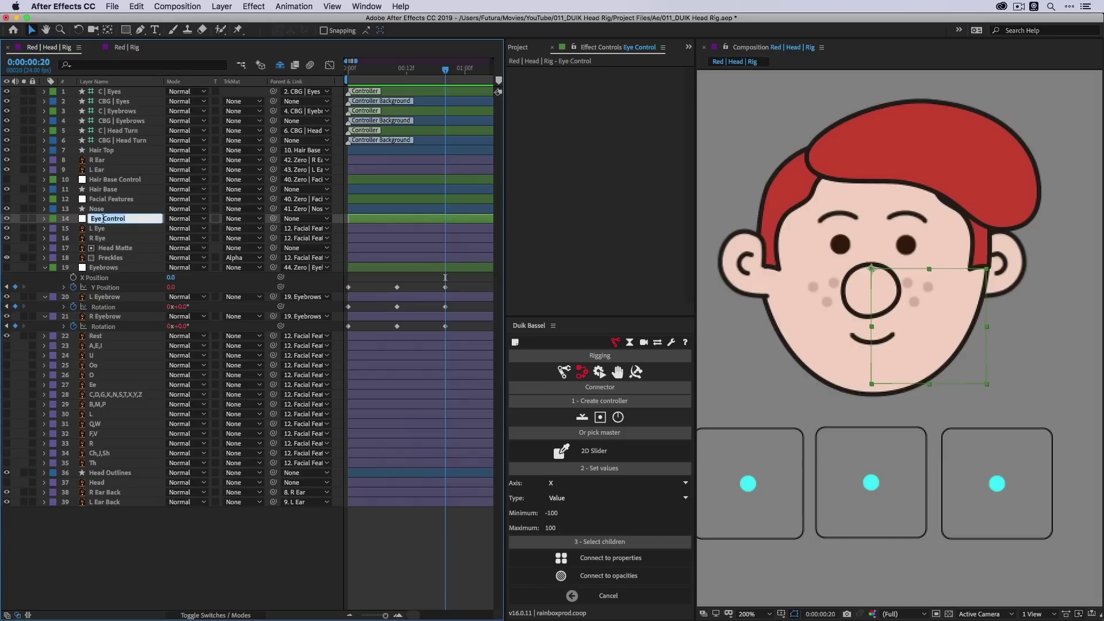
key(Return)
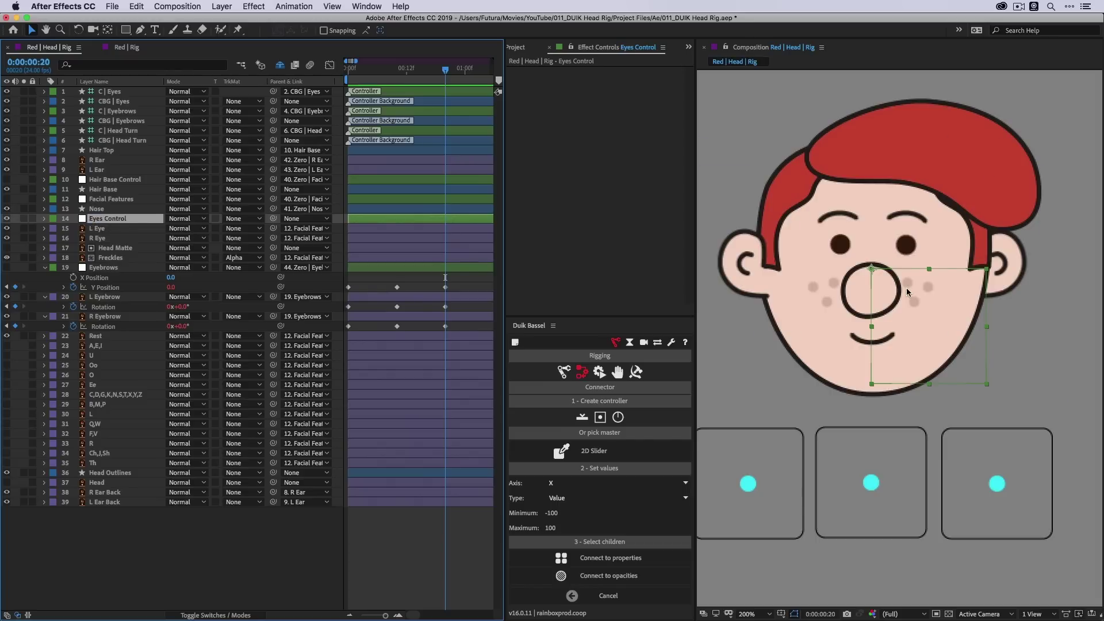
- Move the Eyes Control null up to eye level and set its anchor point to 50, 50
drag(906, 288, 906, 265)
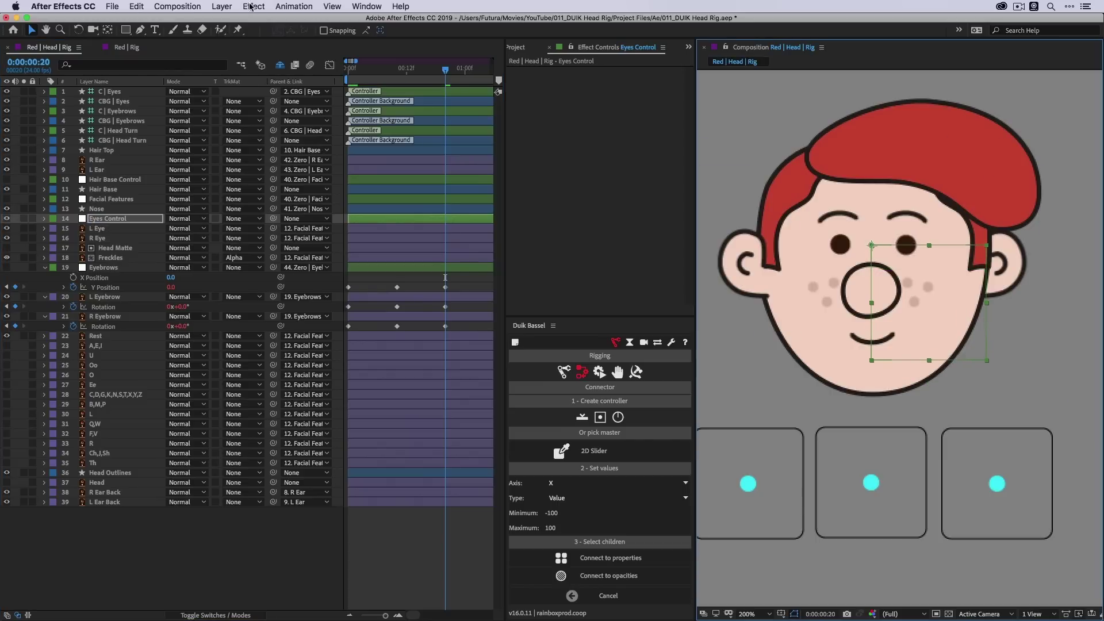
key(a)
click(175, 229)
text(50)
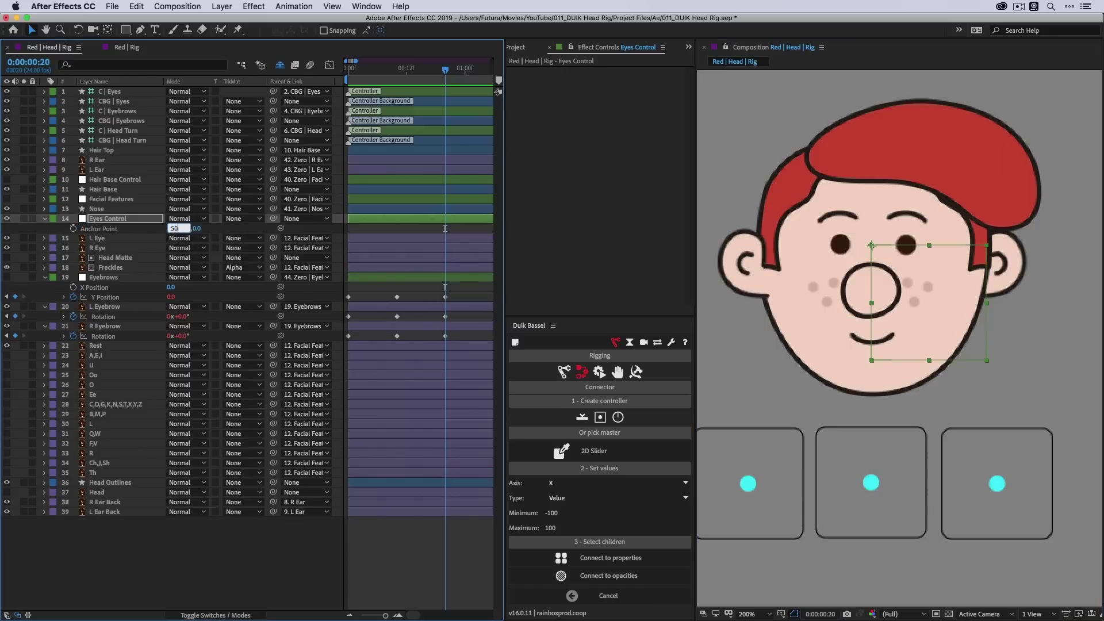
key(Tab)
text(50)
key(Return)
- Resize the Eyes Control null to 79 × 19 px and nudge it so it is centred around both eyes
click(233, 7)
click(237, 31)
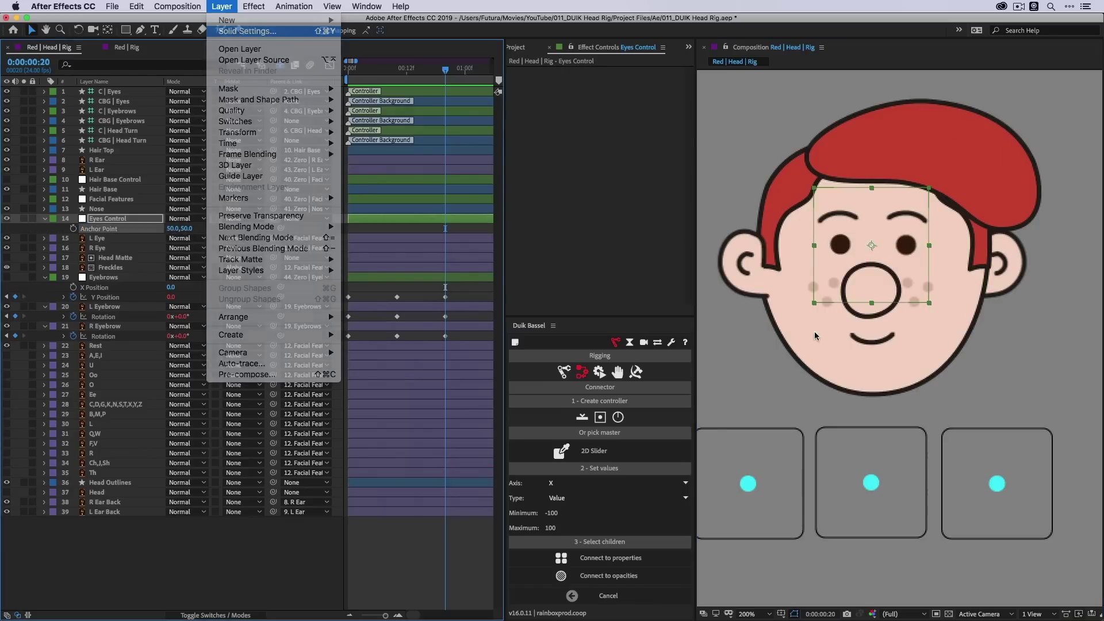
drag(91, 87, 19, 88)
drag(88, 89, 81, 71)
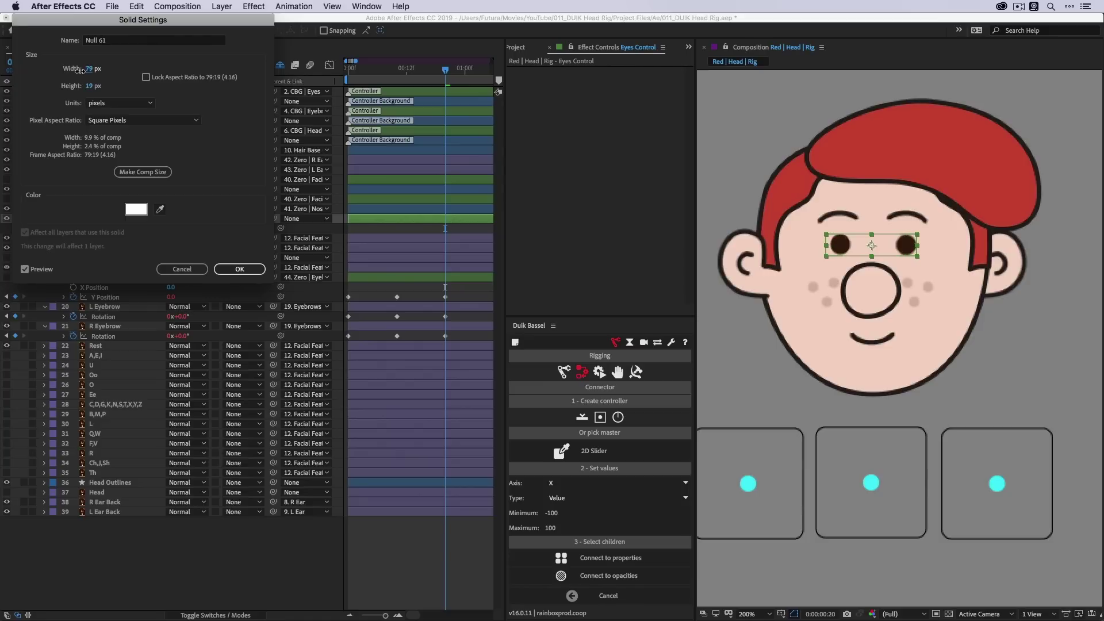
click(239, 269)
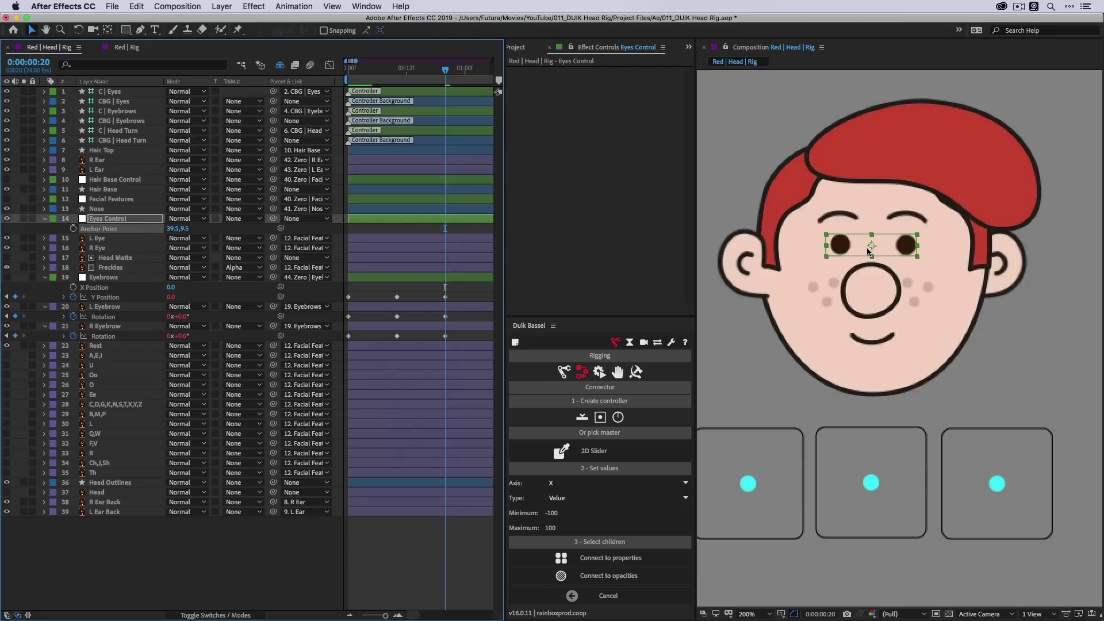
drag(874, 247, 874, 246)
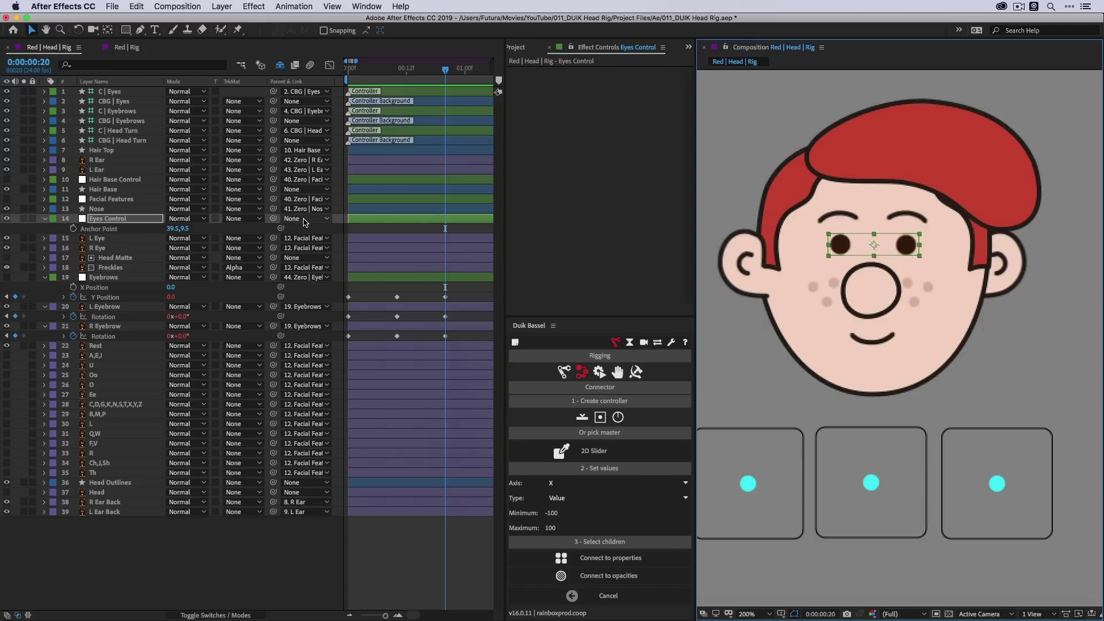
- Parent Eyes Control to Facial Features, and parent L Eye and R Eye to Eyes Control
drag(273, 218, 126, 202)
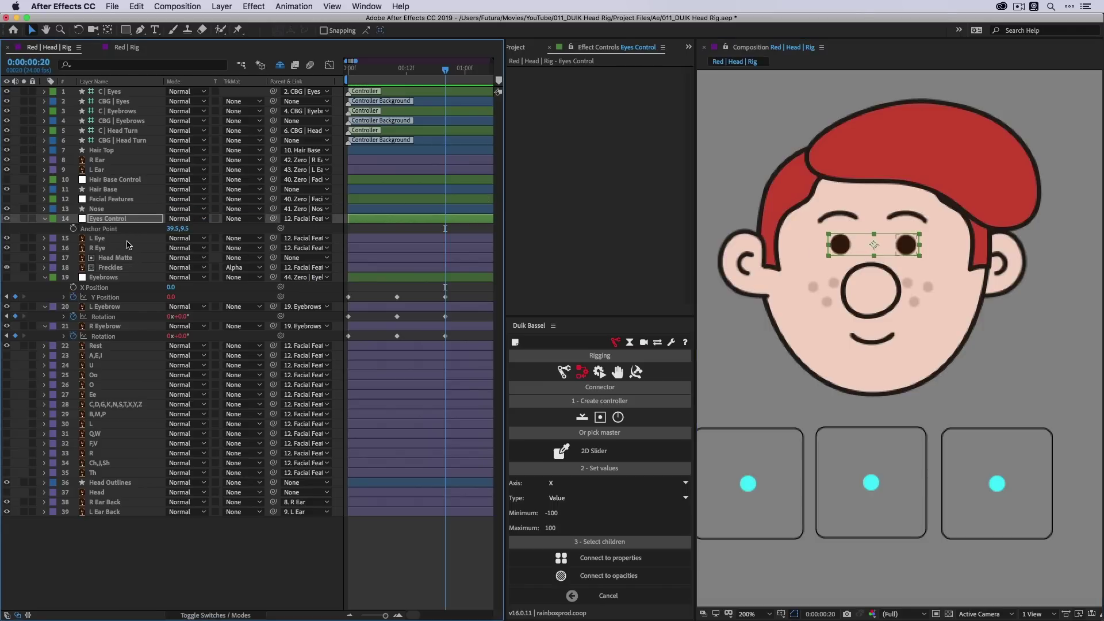
click(127, 241)
shift+click(198, 249)
drag(274, 242, 112, 220)
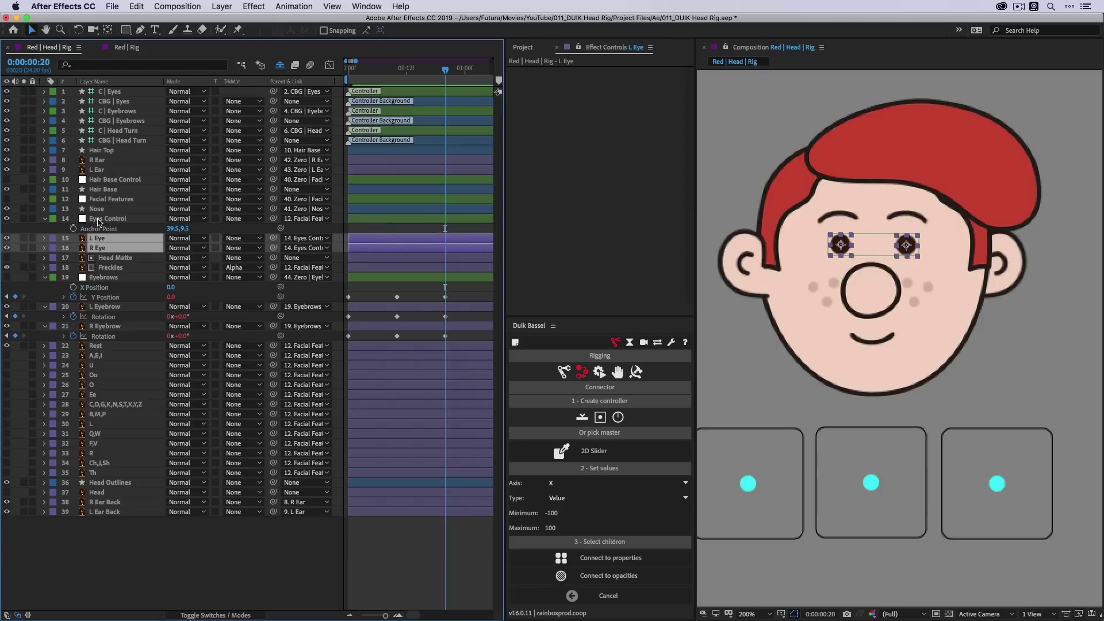
- Zero out Eyes Control with Duik and separate its Position into X and Y dimensions
click(112, 220)
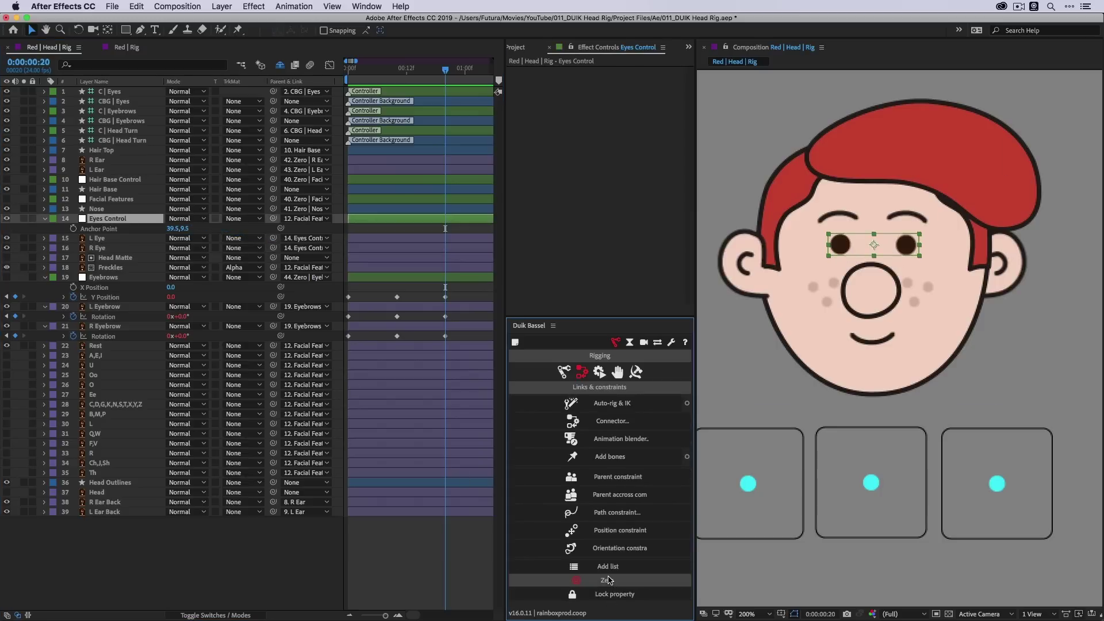
click(608, 580)
right_click(107, 234)
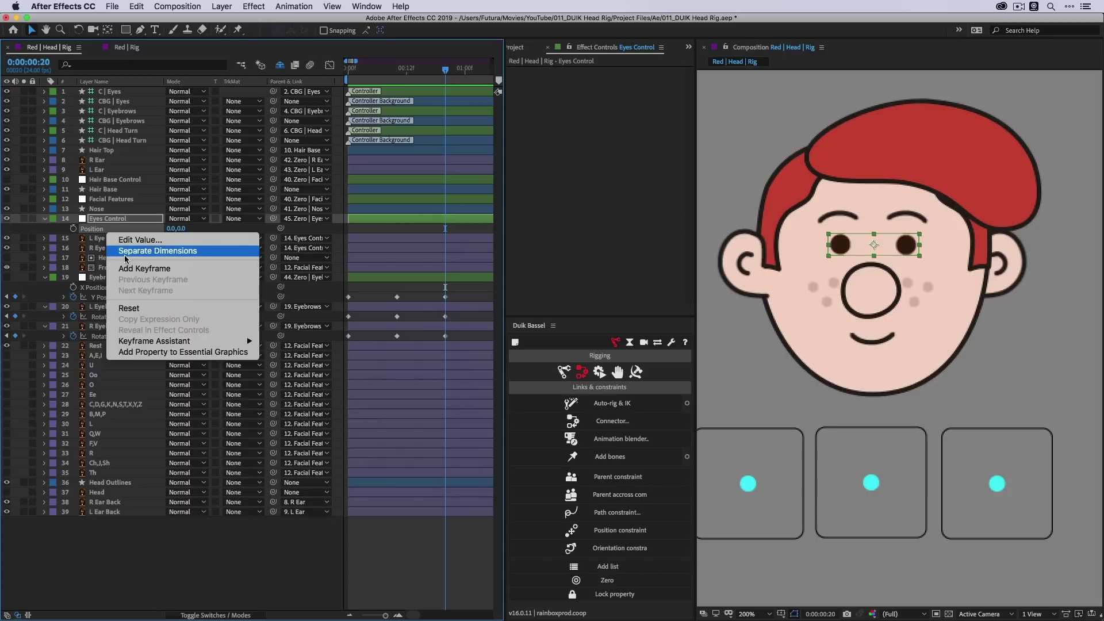
click(125, 252)
- Add X Position and Y Position keyframes to Eyes Control at frame 10
key(j)
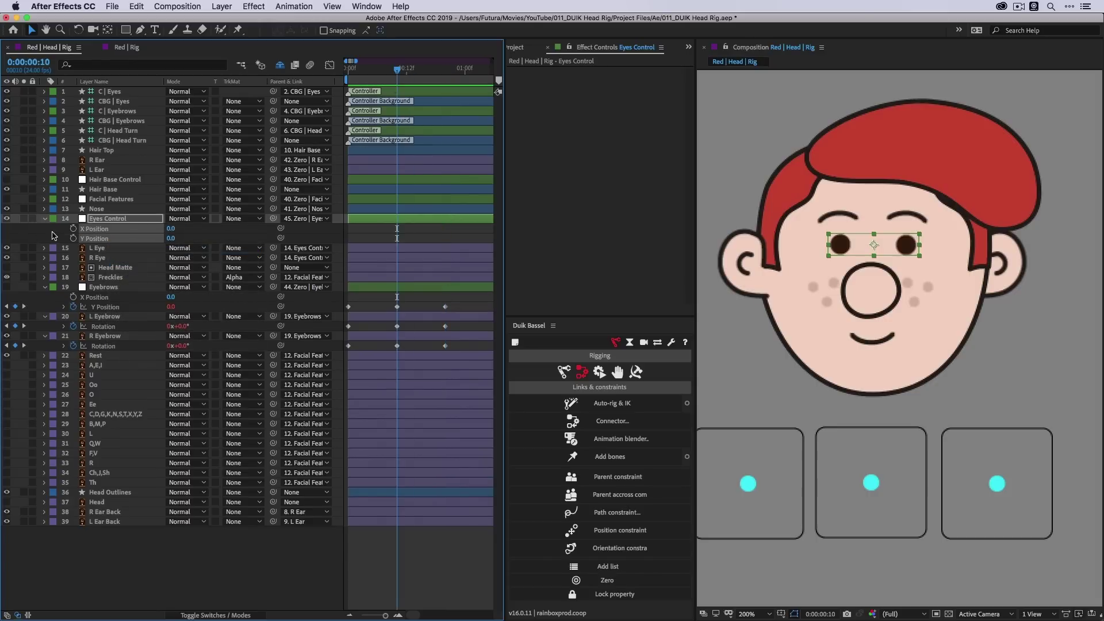
click(52, 236)
drag(73, 229, 73, 239)
- At frame 0, set the X Position of Eyes Control to -15
drag(401, 75, 347, 103)
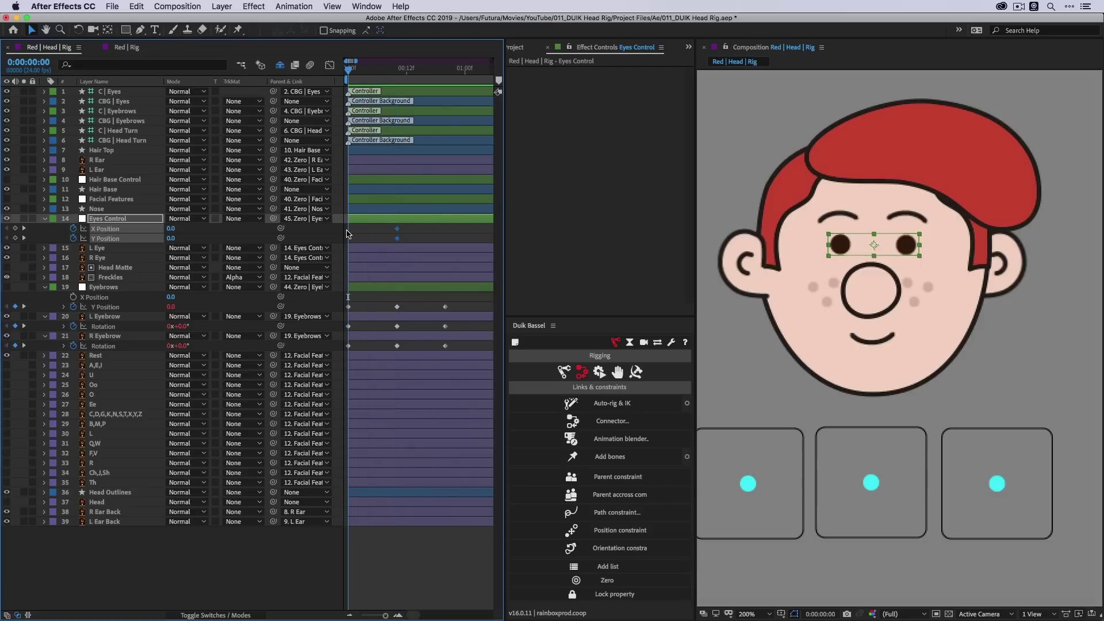
click(346, 233)
drag(170, 228, 158, 230)
click(172, 230)
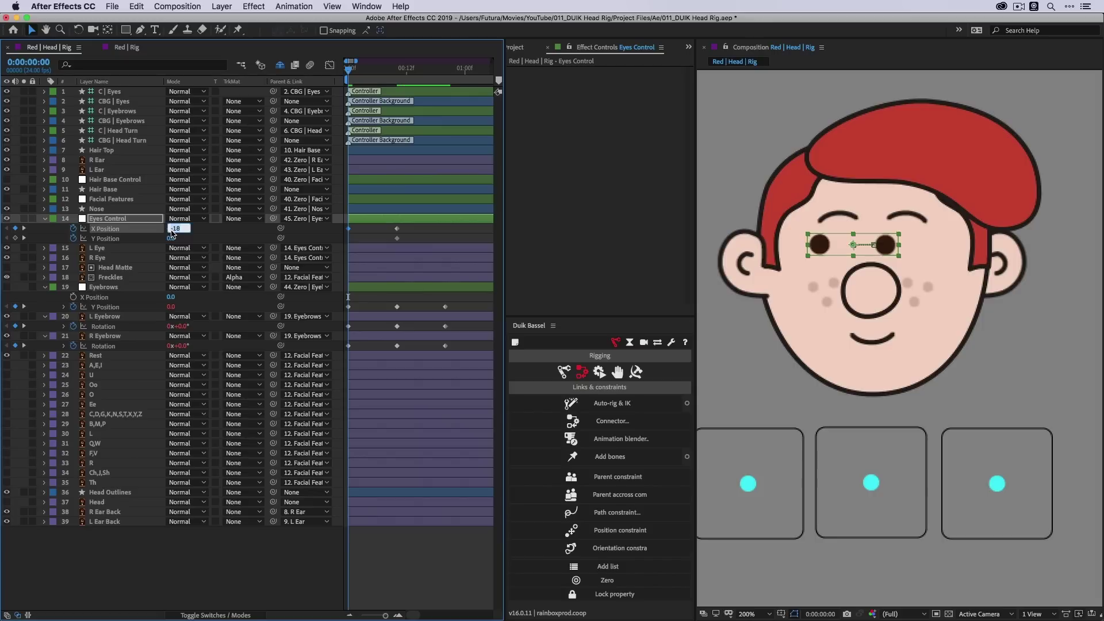
text(-20)
key(Return)
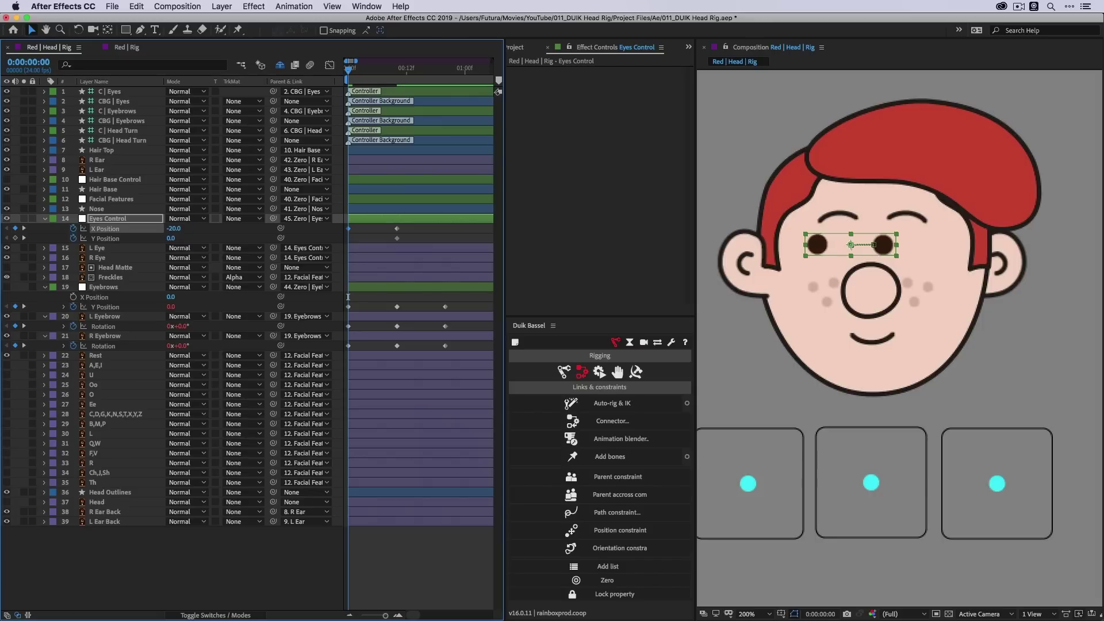
click(178, 231)
text(0)
key(Return)
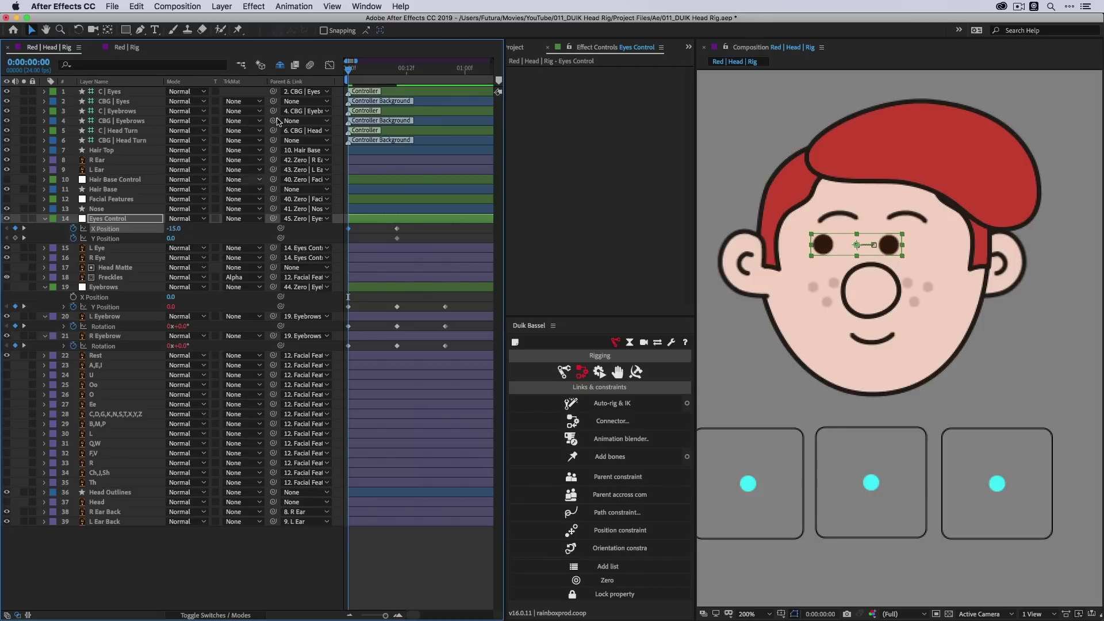
- At frame 20, set the X Position of Eyes Control to 15
click(400, 72)
drag(399, 72, 445, 72)
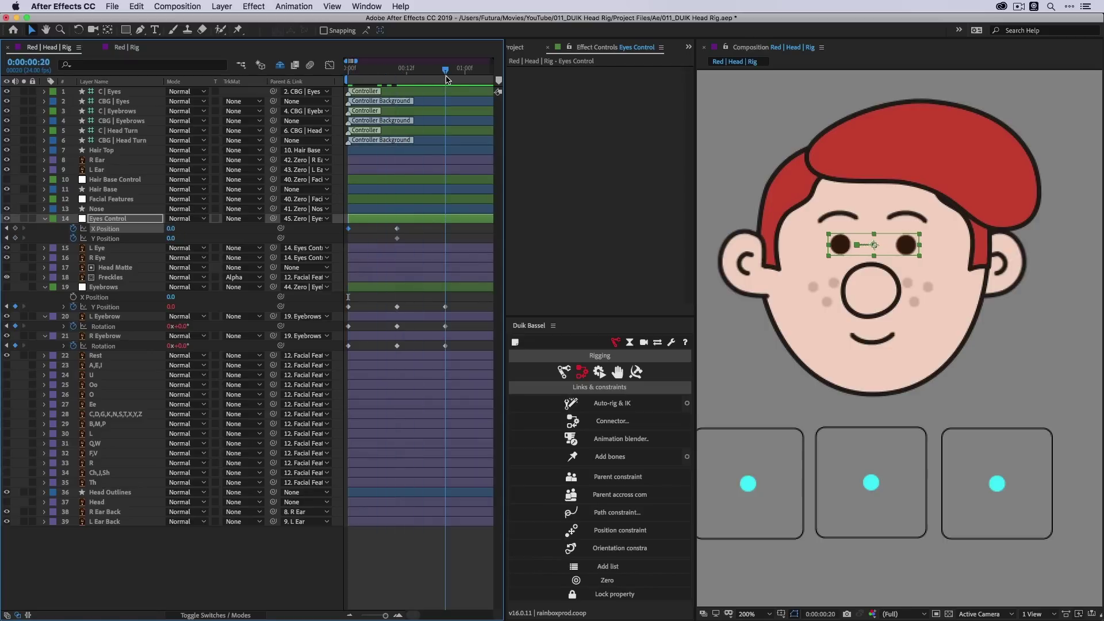
click(170, 229)
key(Return)
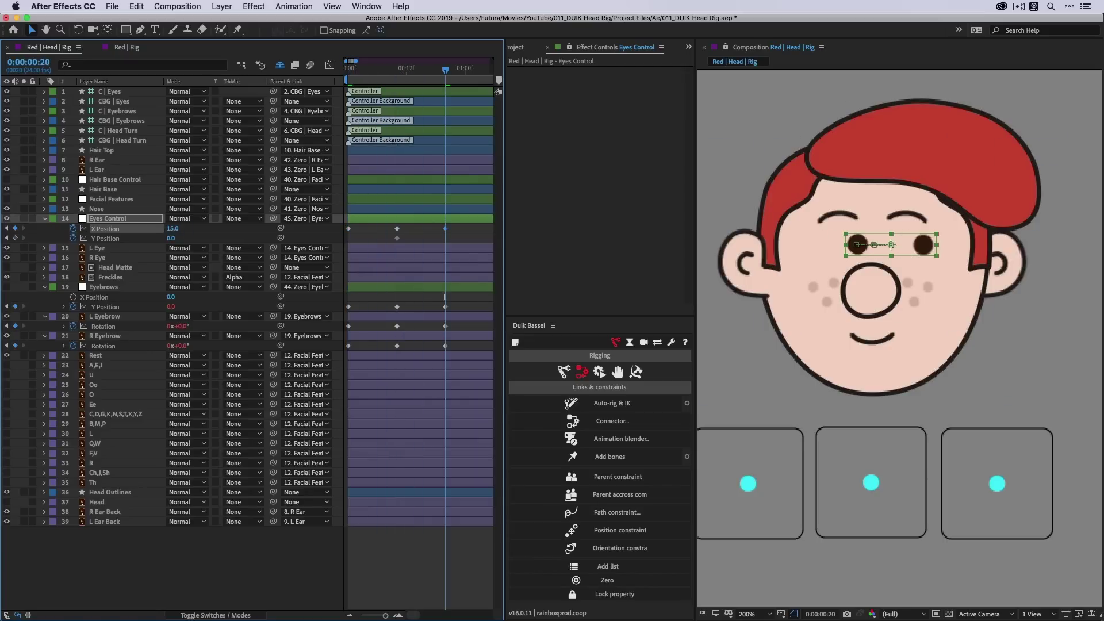
- At frame 0, set the Y Position of Eyes Control to -15
click(394, 73)
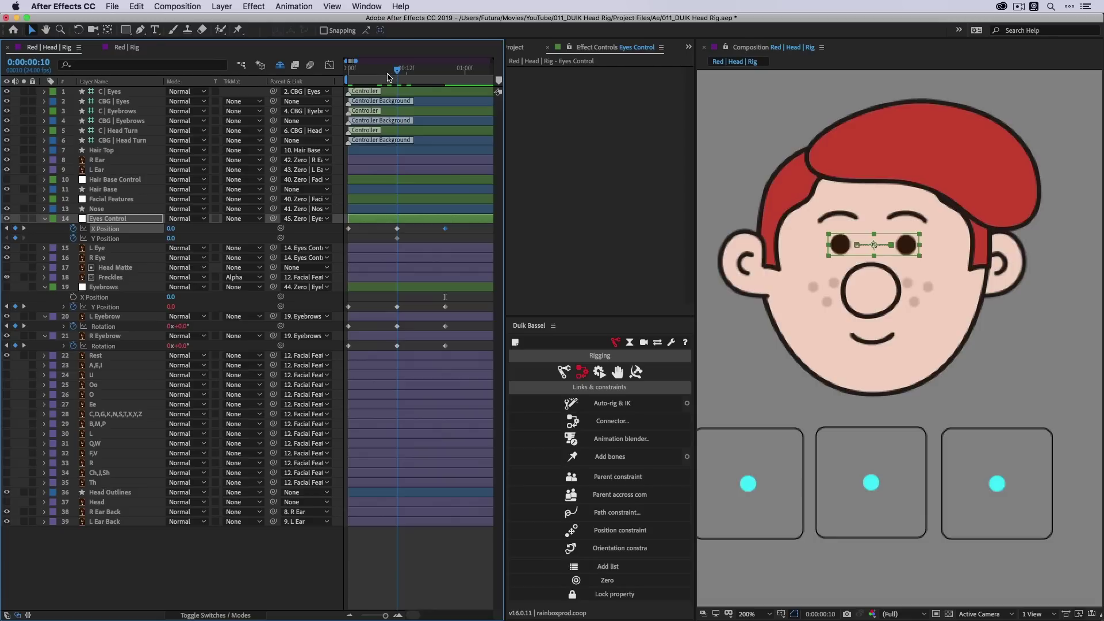
drag(386, 76, 330, 76)
click(180, 238)
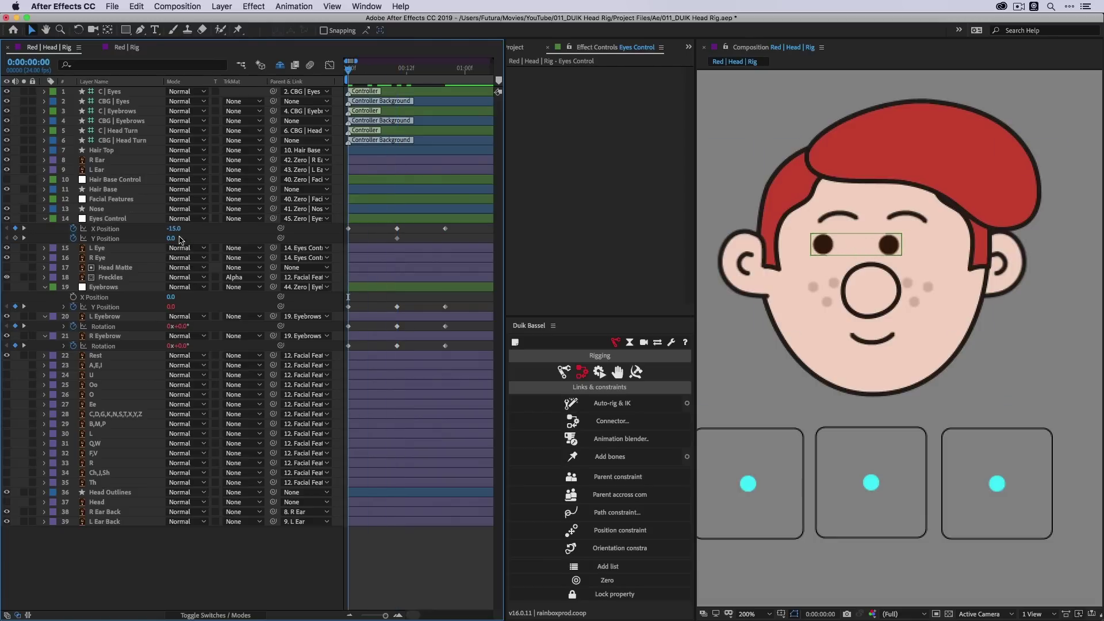
text(-15)
key(Return)
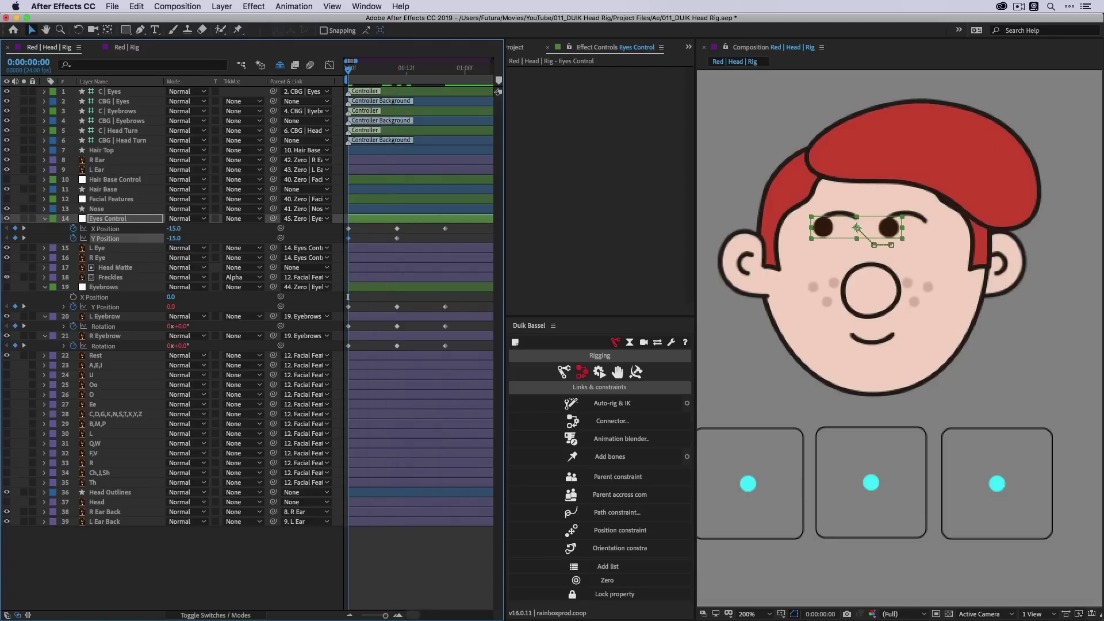
- At frame 20, set the Y Position of Eyes Control to 15
drag(421, 74, 441, 76)
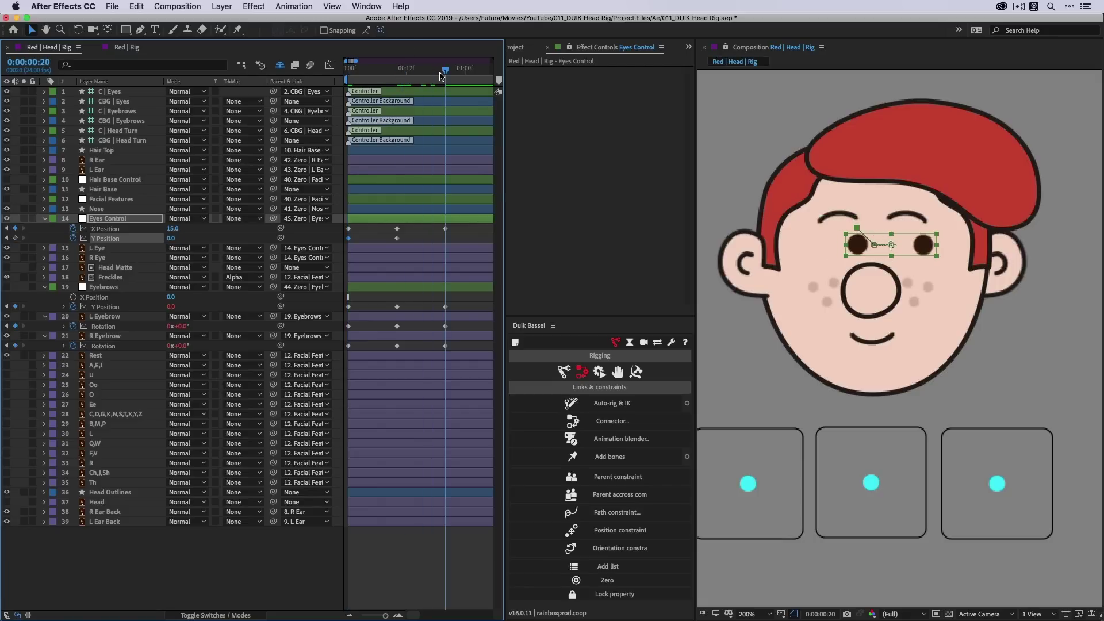
click(173, 236)
text(15)
key(Return)
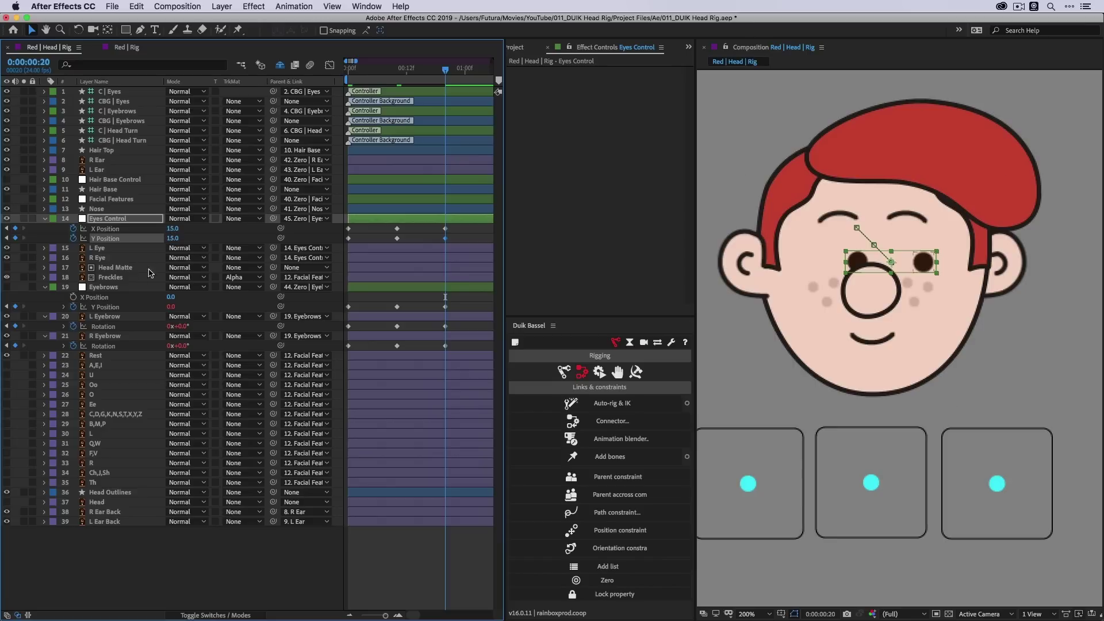
- Set both the X Position and Y Position of Eyes Control to 10 at frame 20
key(F2)
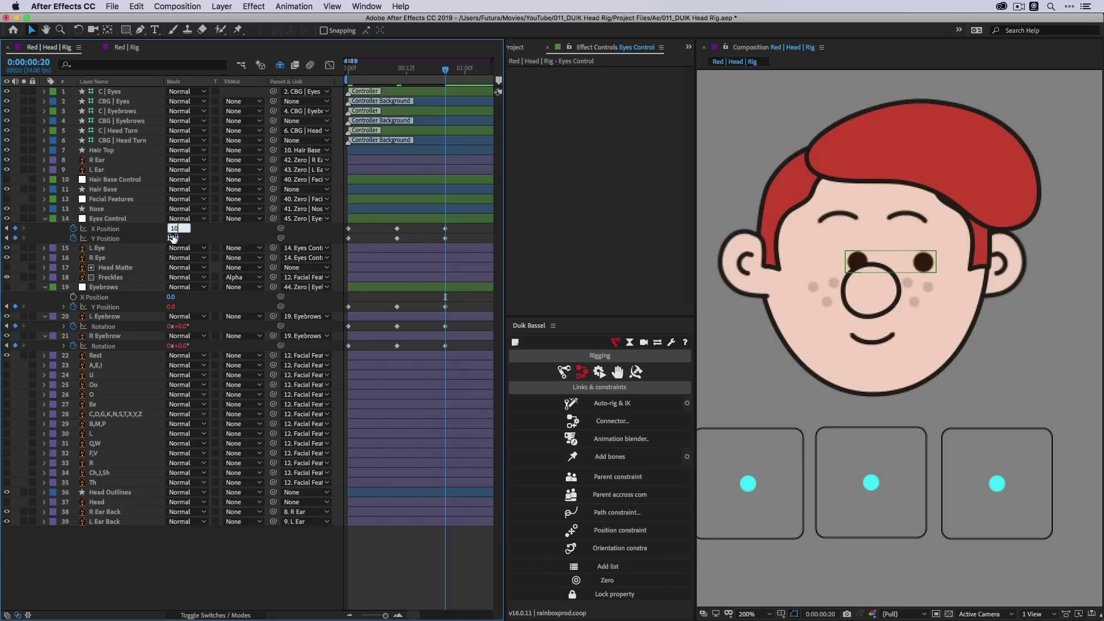
click(173, 238)
text(10)
click(225, 239)
- Set both the X Position and Y Position of Eyes Control to -10 at frame 0
drag(407, 75, 240, 223)
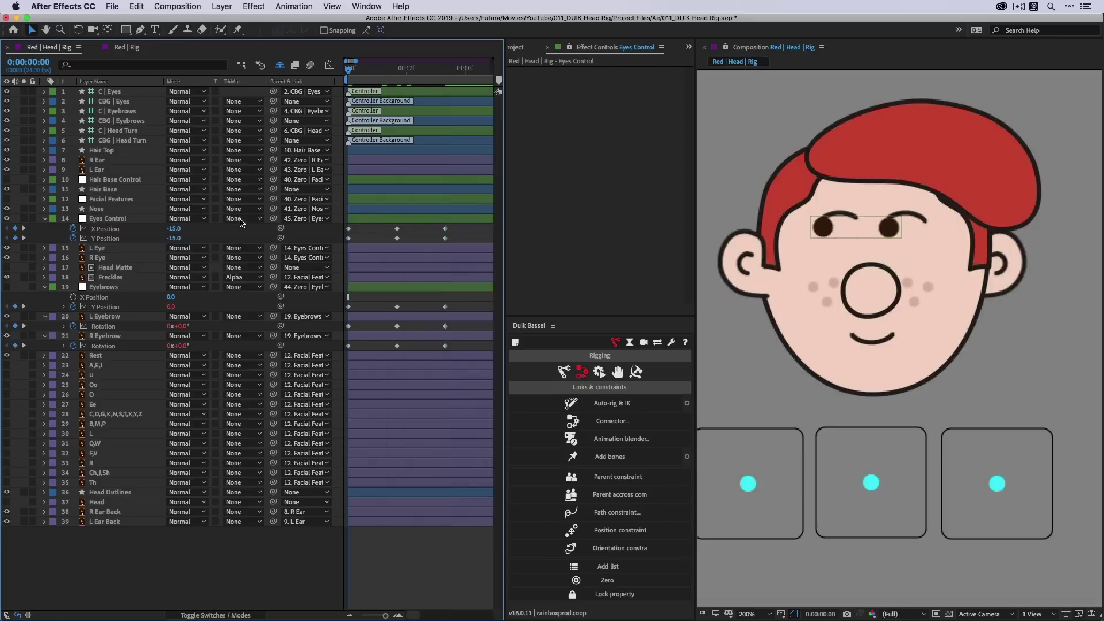
click(172, 228)
text(-10)
key(Tab)
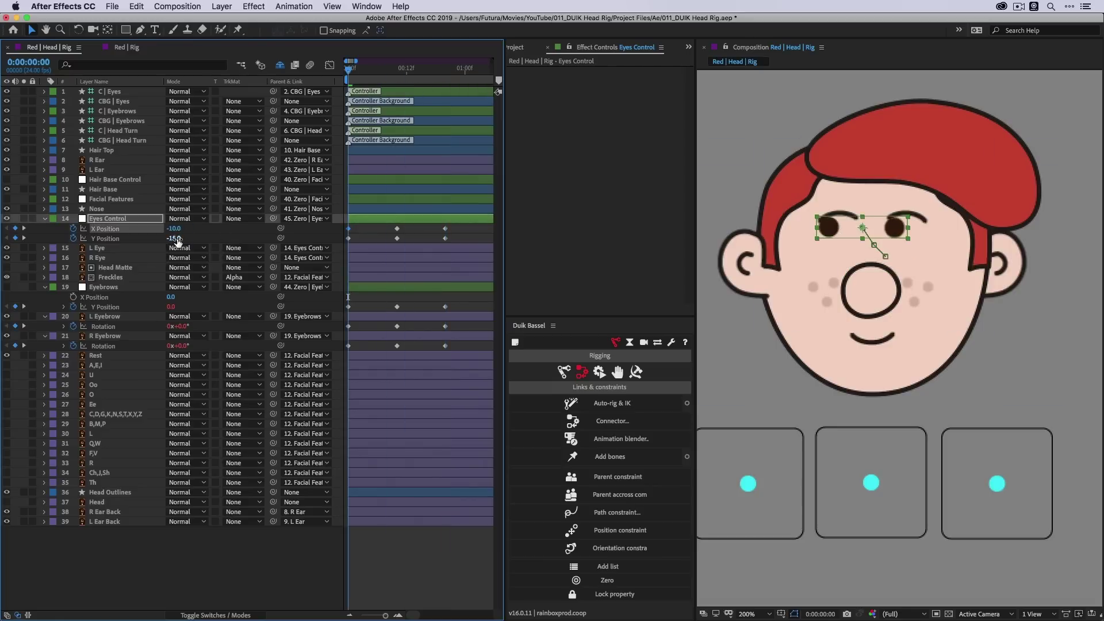
text(-10)
key(Return)
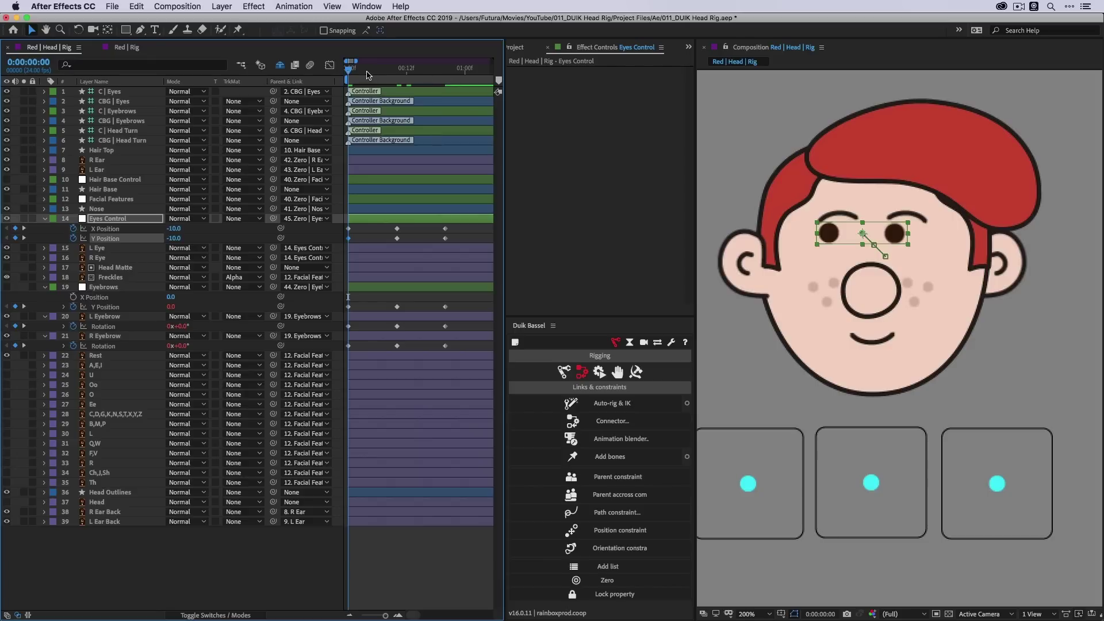
- At frame 10, use the Duik Connector to link the X axis of the C | Eyes 2D slider to Eyes Control's X Position
drag(377, 74, 430, 75)
key(j)
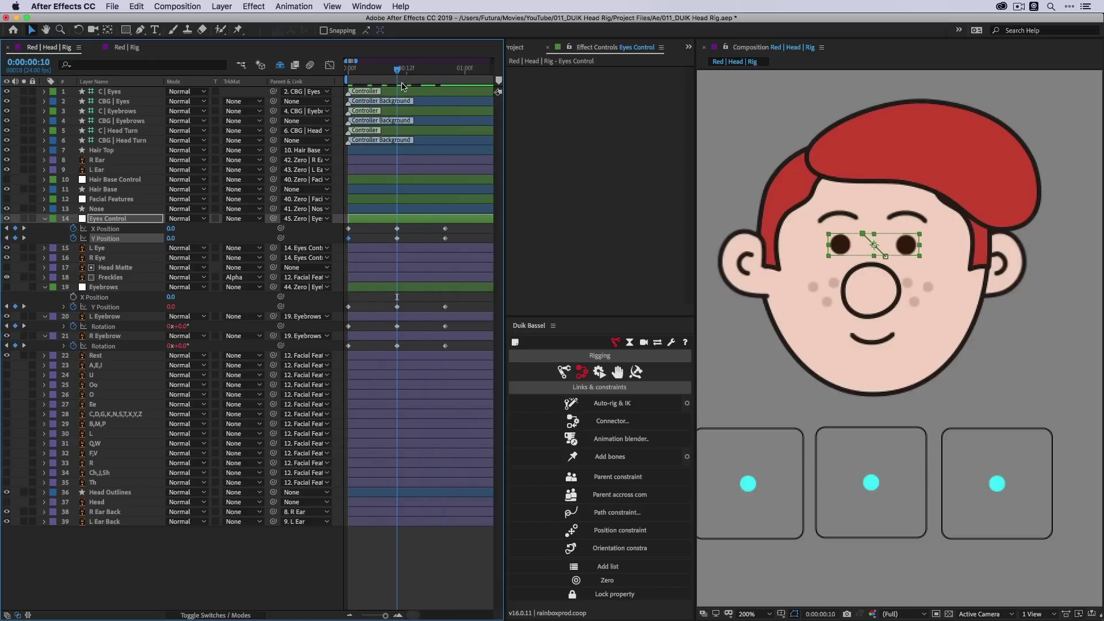
click(746, 483)
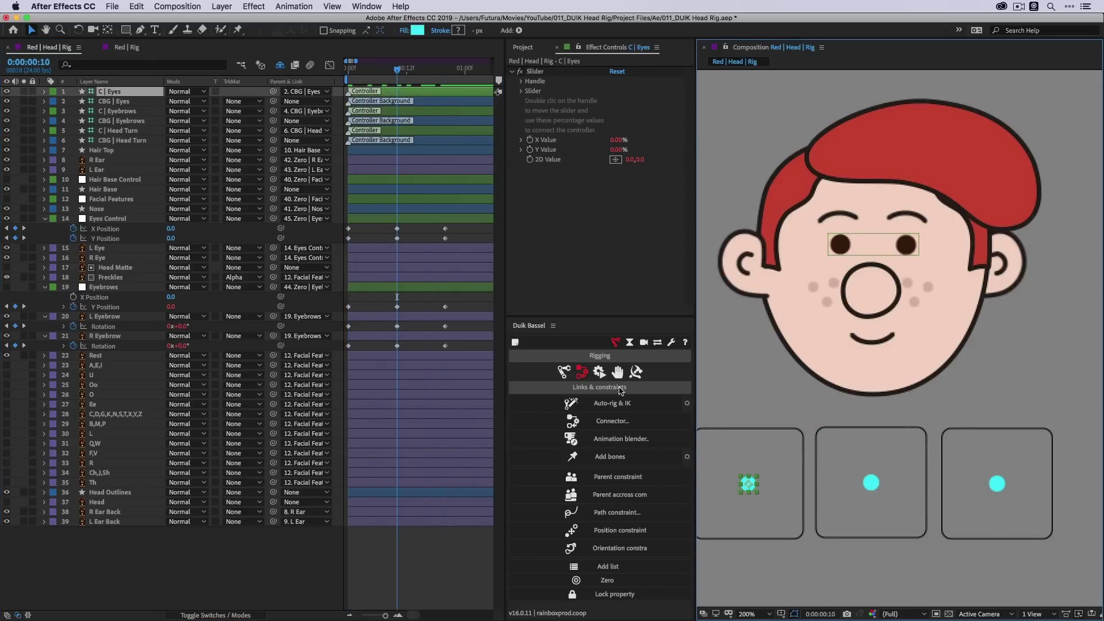
click(614, 422)
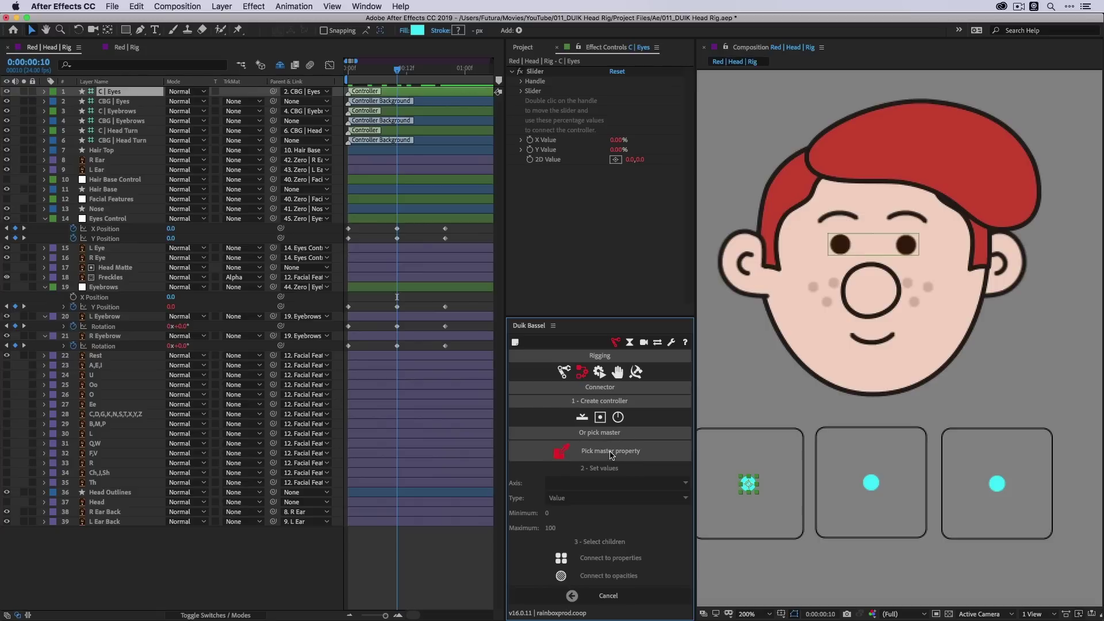
click(611, 454)
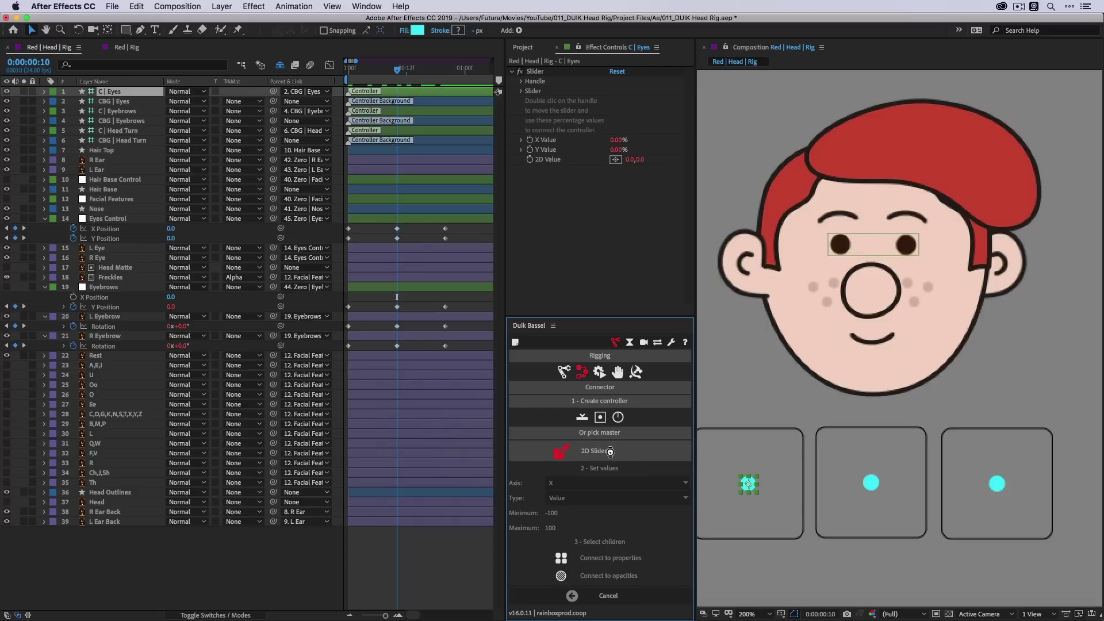
click(109, 229)
click(611, 558)
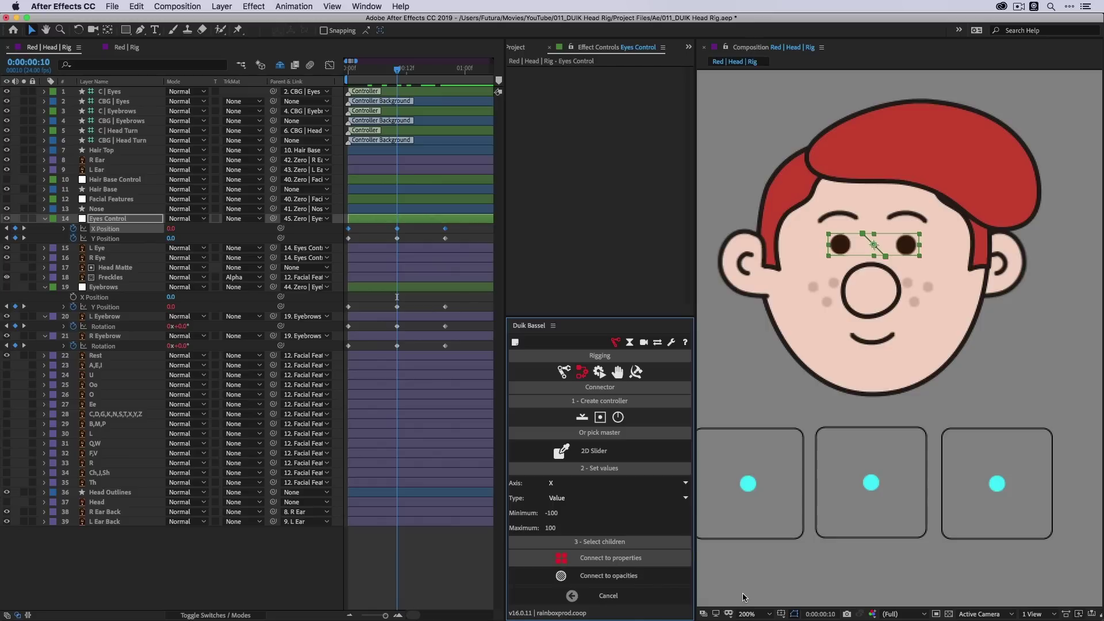
- Switch the connector to the Y axis and connect it to the Y Position of Eyes Control
click(601, 483)
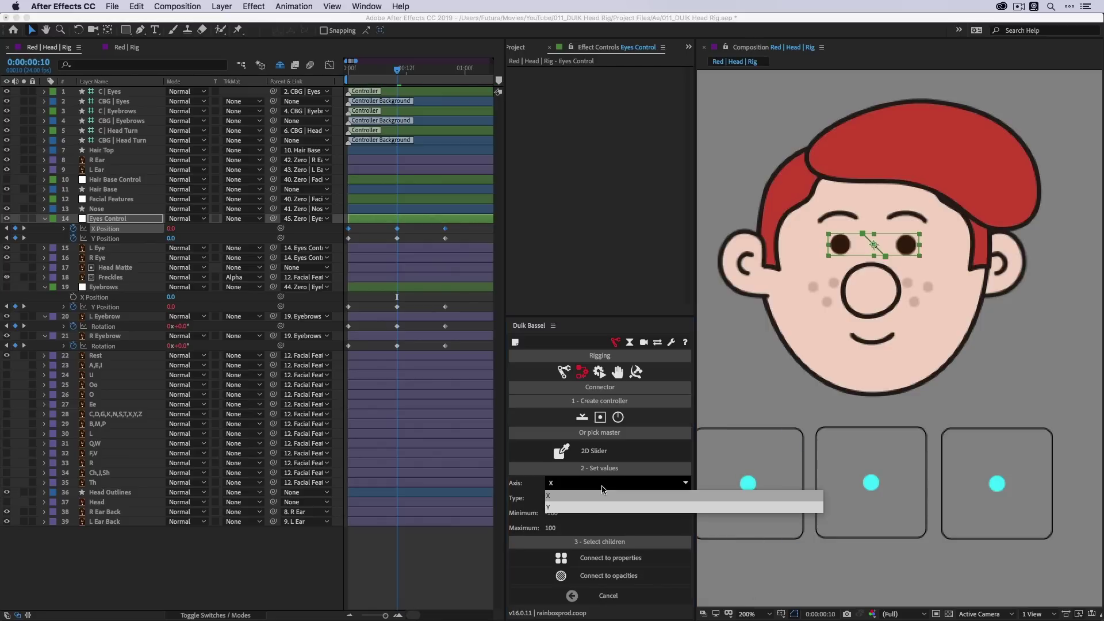
click(104, 238)
click(613, 561)
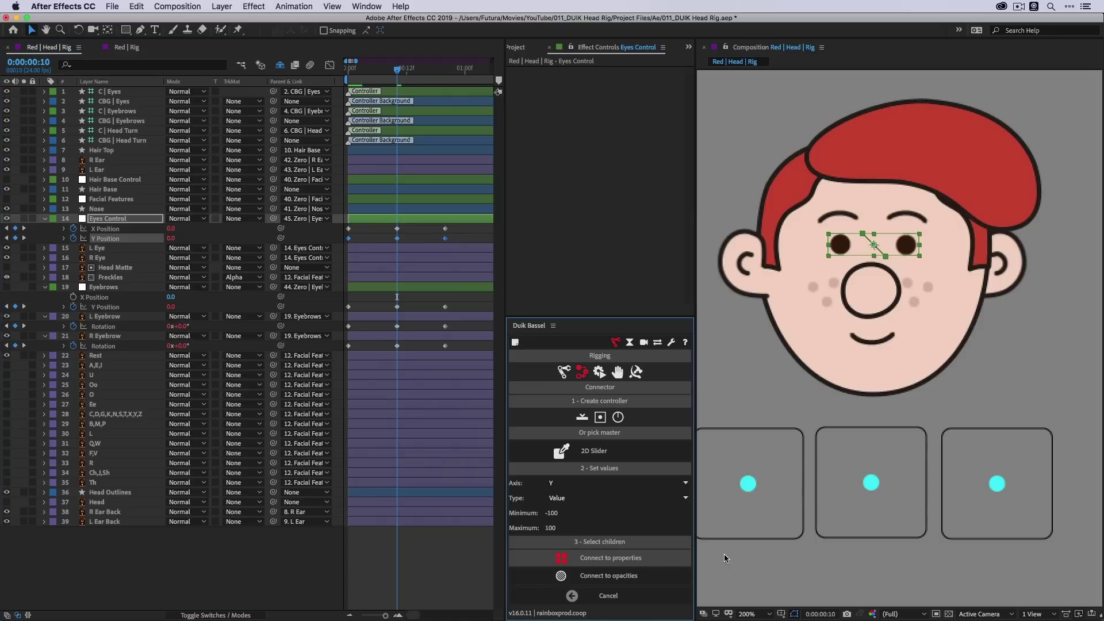
- Test the C | Eyes slider by moving its handle down and to the left, and hide the Eyes Control layer
click(737, 517)
drag(748, 485, 728, 509)
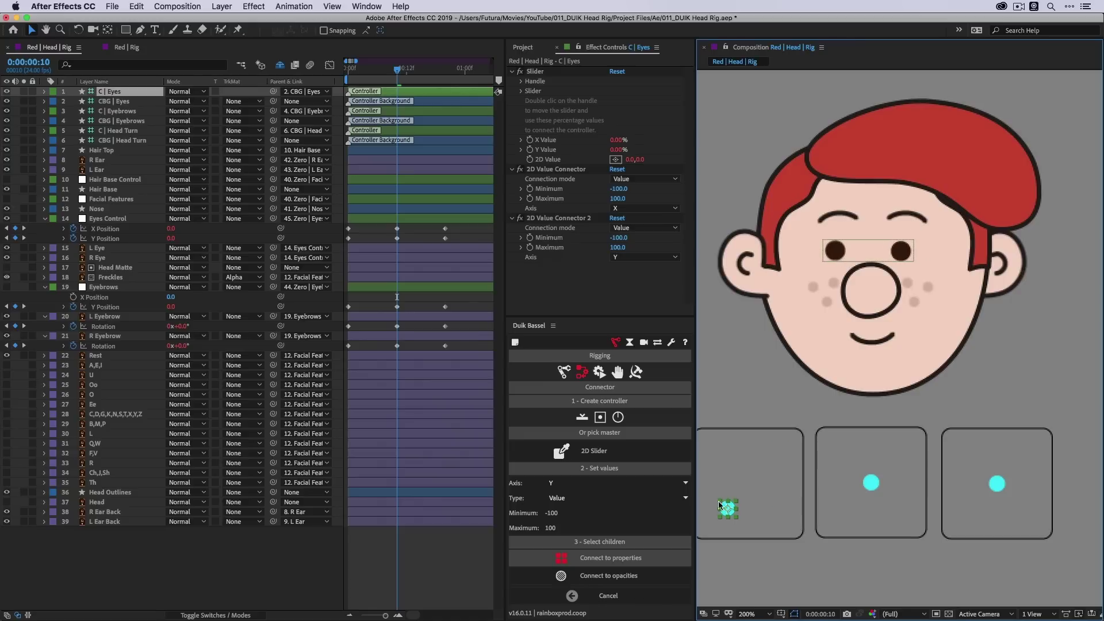
click(7, 219)
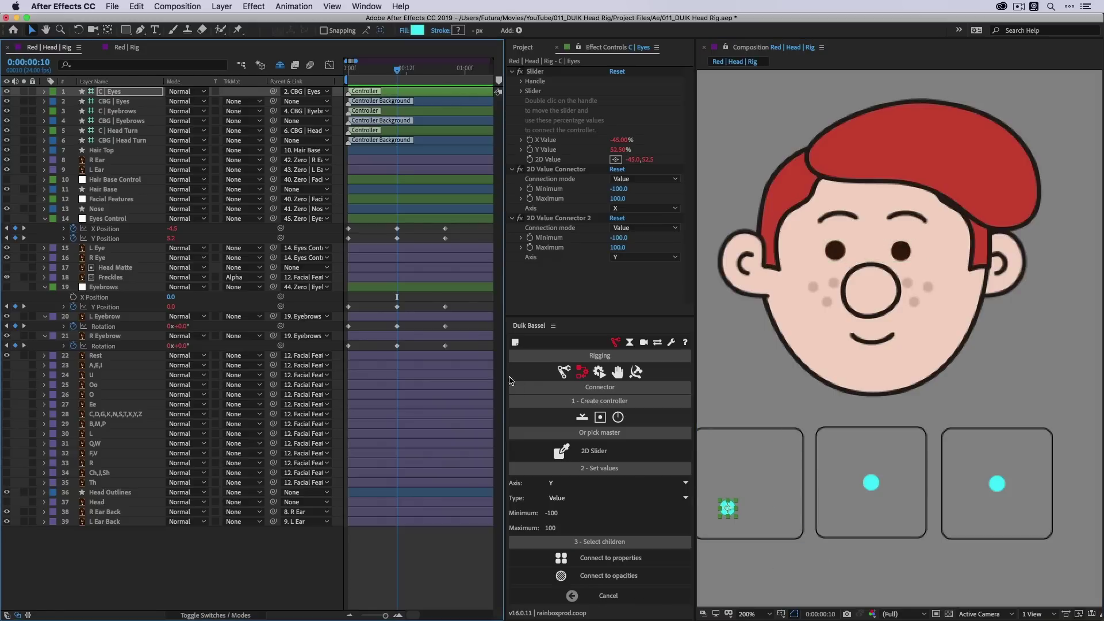
- Reveal the Position of C | Eyes and reset it to 0, 0
key(p)
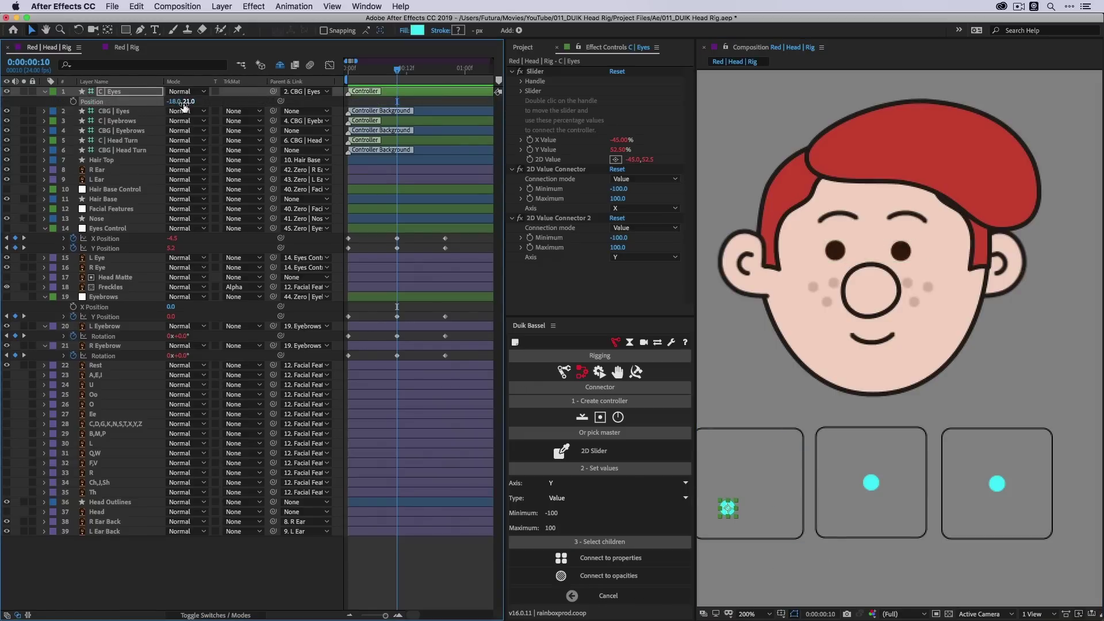
click(183, 102)
text(0)
key(Tab)
text(0)
key(Return)
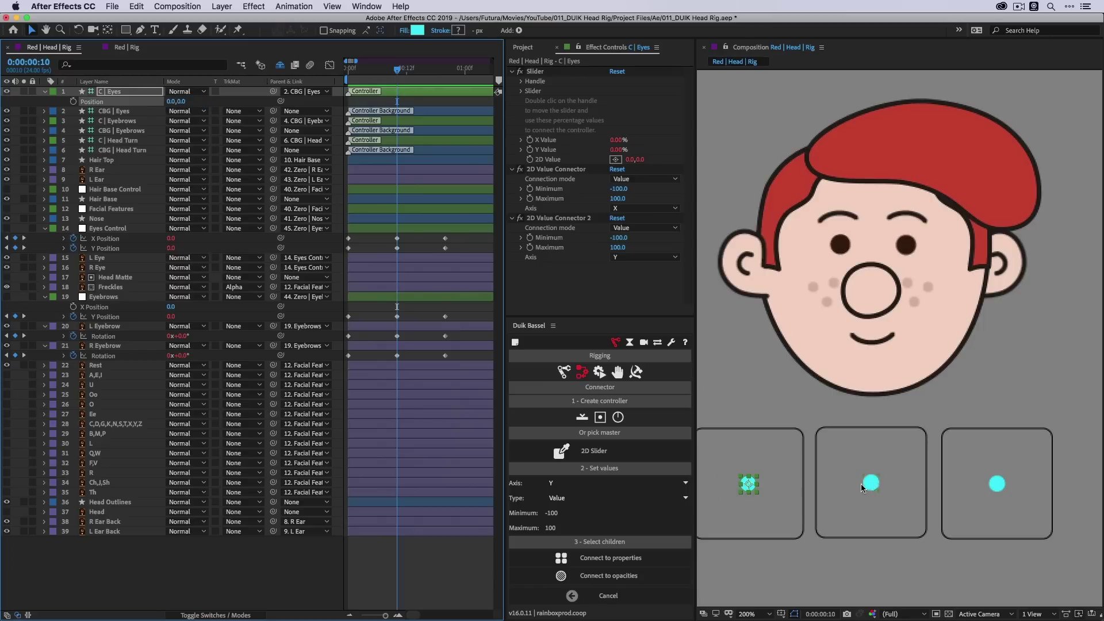
- Test the head turn, eyes and eyebrows sliders together by moving their handles, and return the head turn handle to its centre
drag(863, 488, 920, 473)
drag(753, 483, 788, 432)
drag(998, 483, 1029, 487)
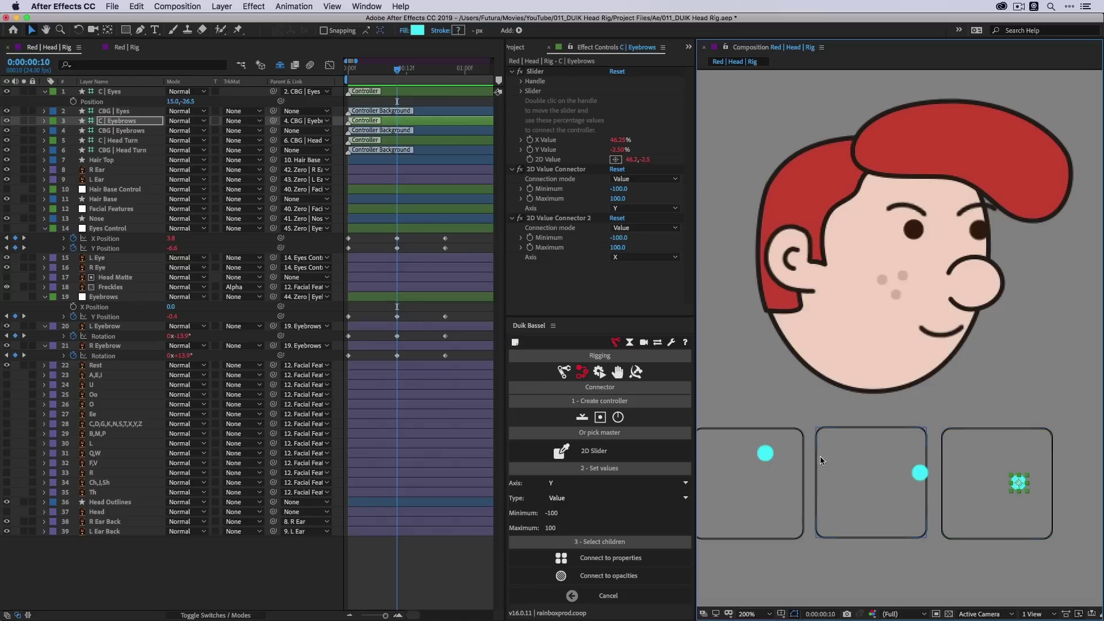
drag(933, 485, 872, 483)
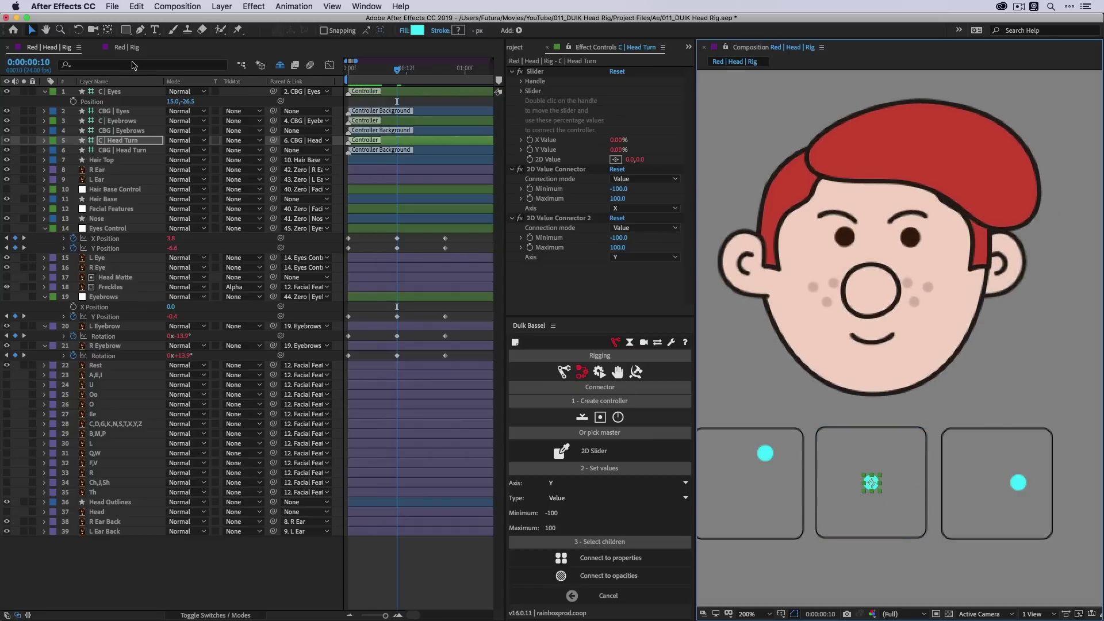
- Reveal the Position of C | Eyebrows and C | Head Turn, and reset the C | Eyes Position to 0, 0
super+click(129, 121)
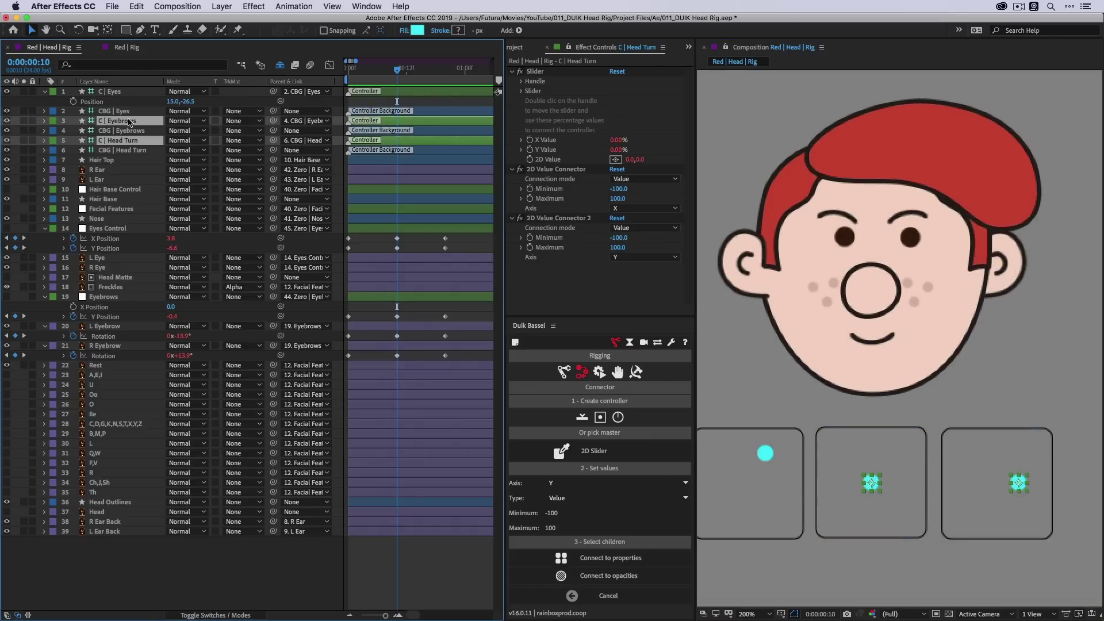
key(p)
click(171, 102)
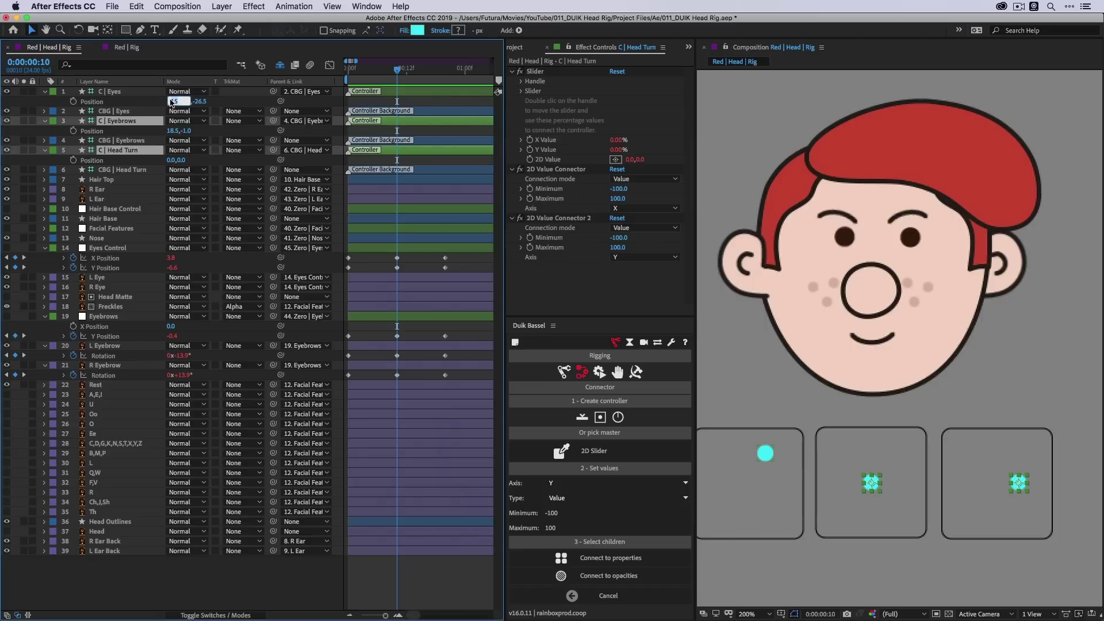
key(Return)
super+click(104, 103)
click(171, 101)
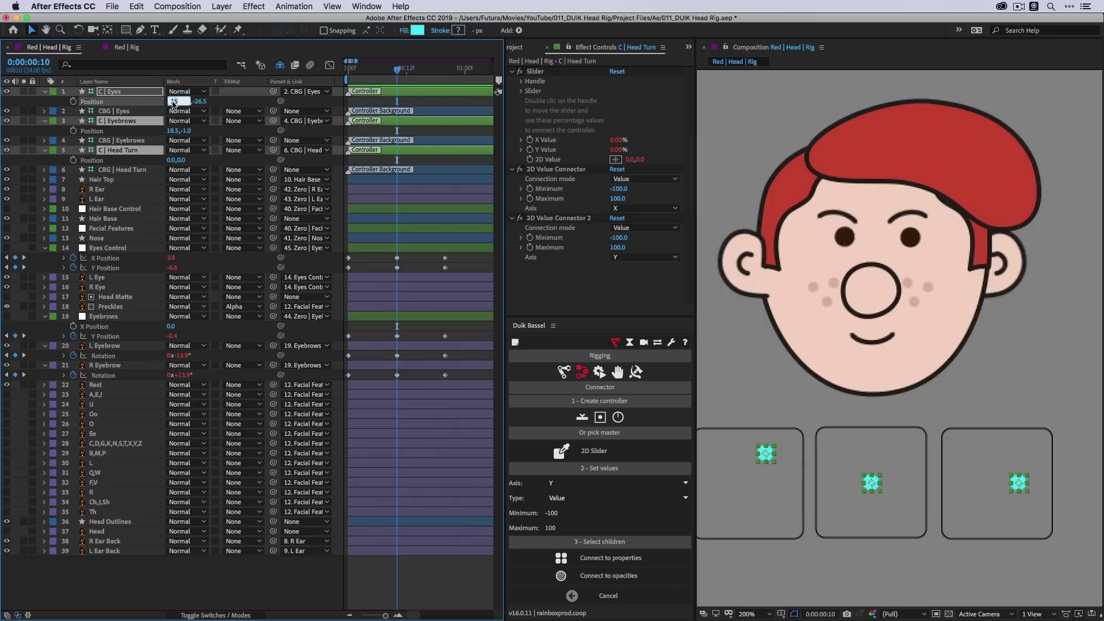
text(0)
key(Tab)
text(0)
key(Return)
- Reset the Position of C | Eyebrows to 0, 0
click(171, 131)
text(0)
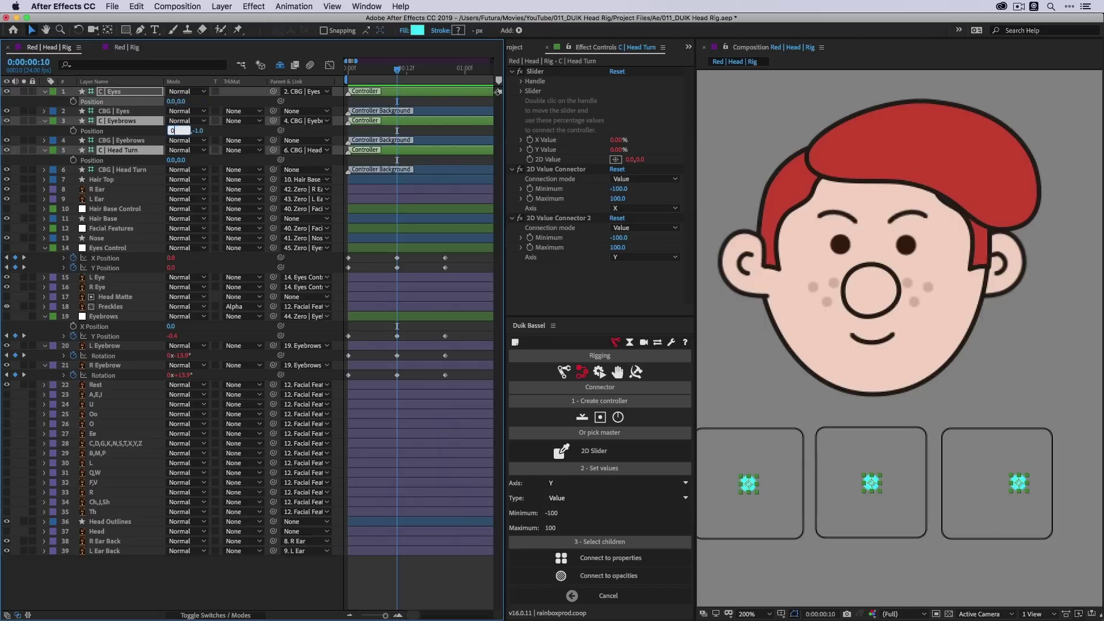
key(Tab)
text(0)
key(Return)
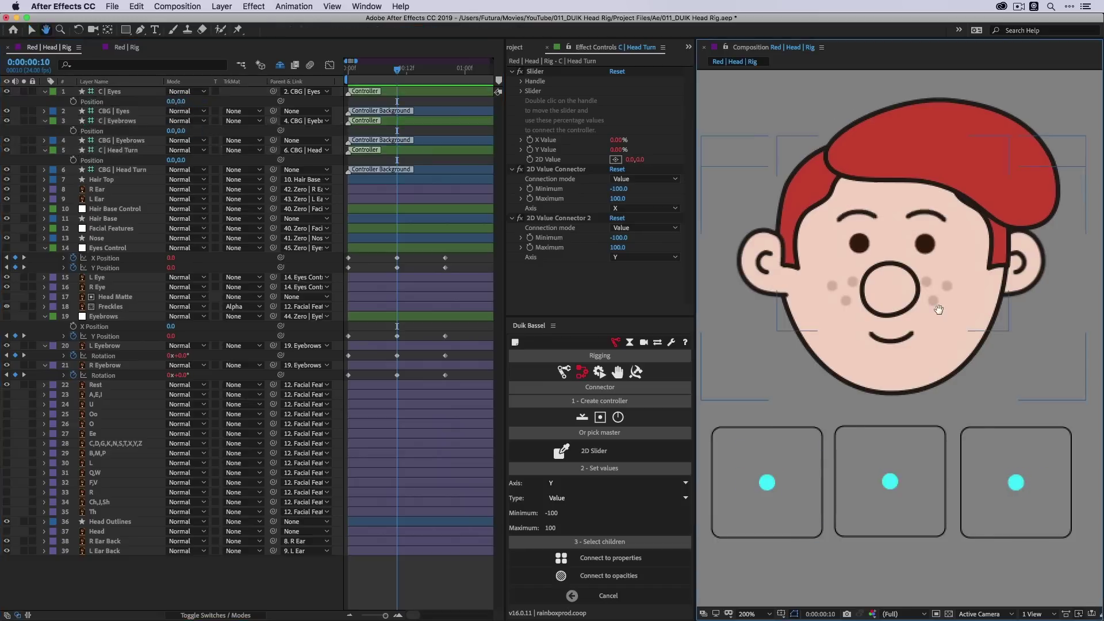
- Reframe the head and sliders in the composition view and widen that view by narrowing the neighbouring areas
drag(937, 307, 938, 314)
key(v)
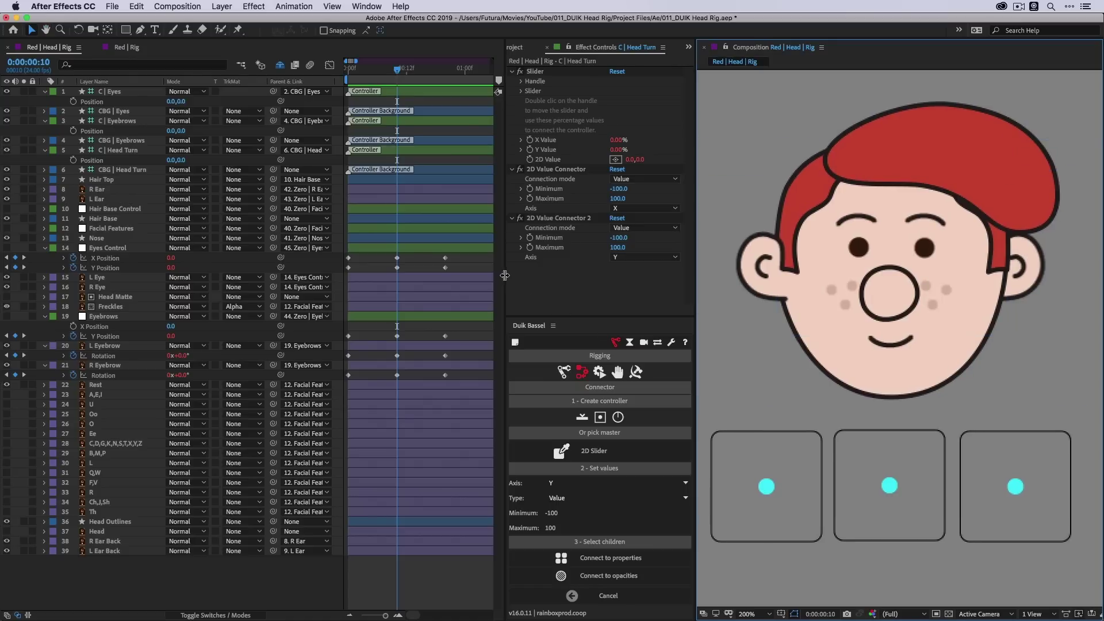
drag(505, 275, 491, 276)
drag(695, 276, 654, 277)
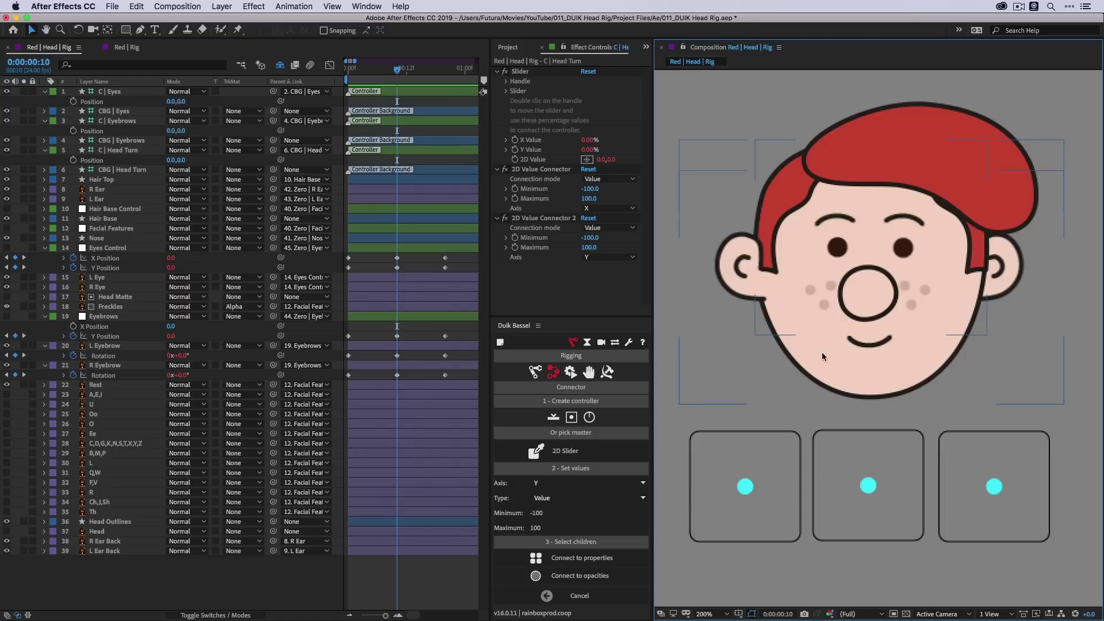
- Select the L Eye and R Eye layers and reveal their Scale properties
click(105, 190)
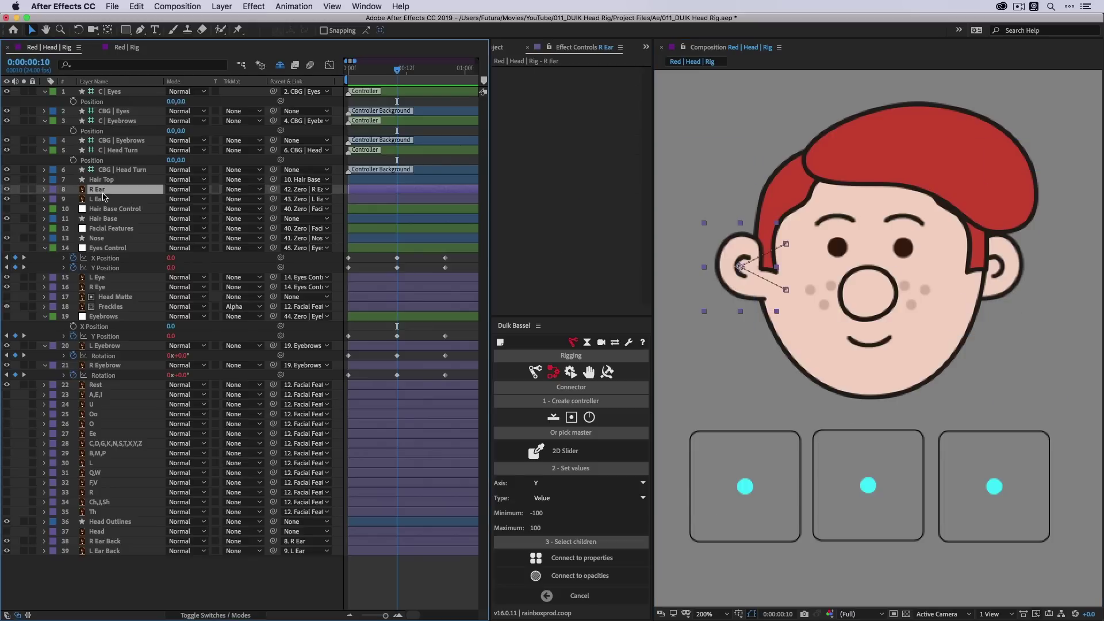
click(110, 287)
shift+click(109, 279)
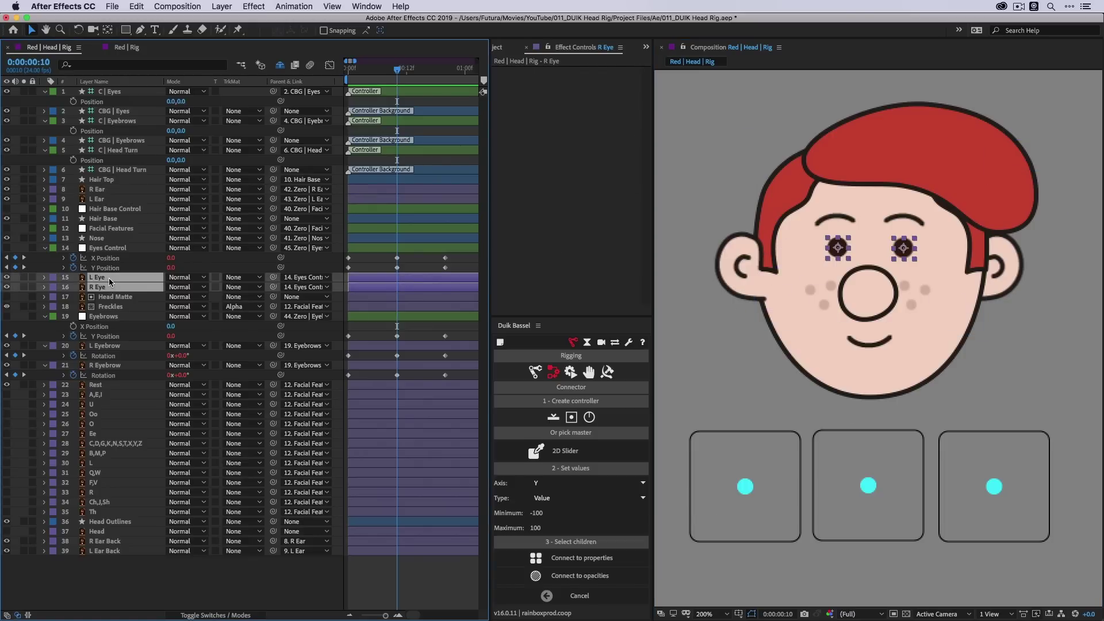
key(s)
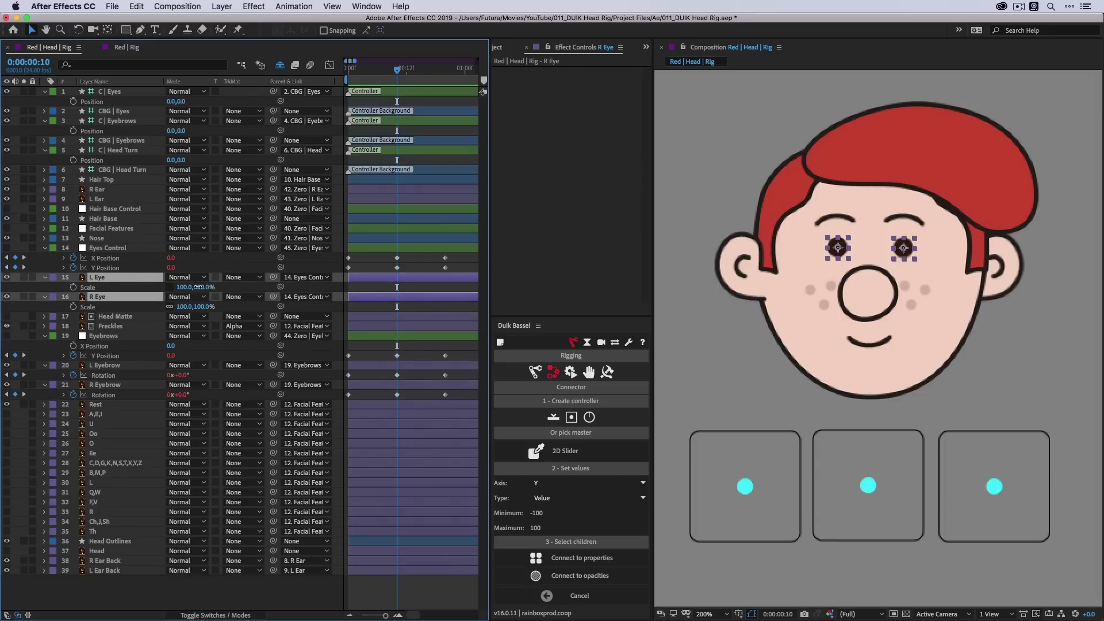
- Try squashing both eyes vertically to about 26% scale, and undo the change
drag(211, 289, 171, 288)
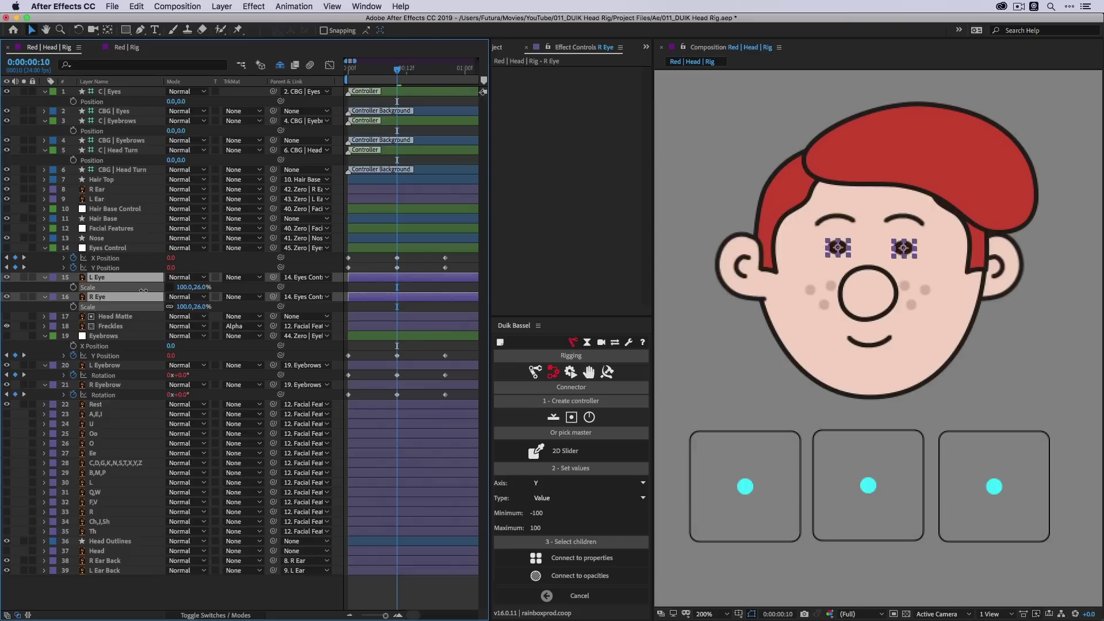
key(super+z)
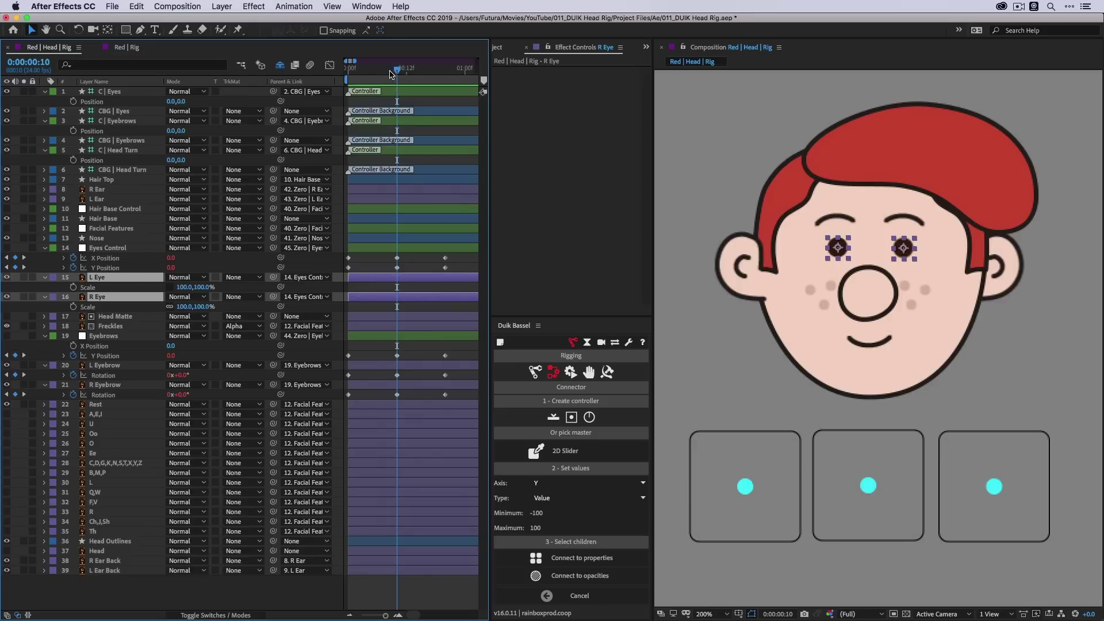
- Keyframe the Scale of L Eye and R Eye at 100% on frame 0 and 100, 20% on frame 20
drag(396, 73, 337, 78)
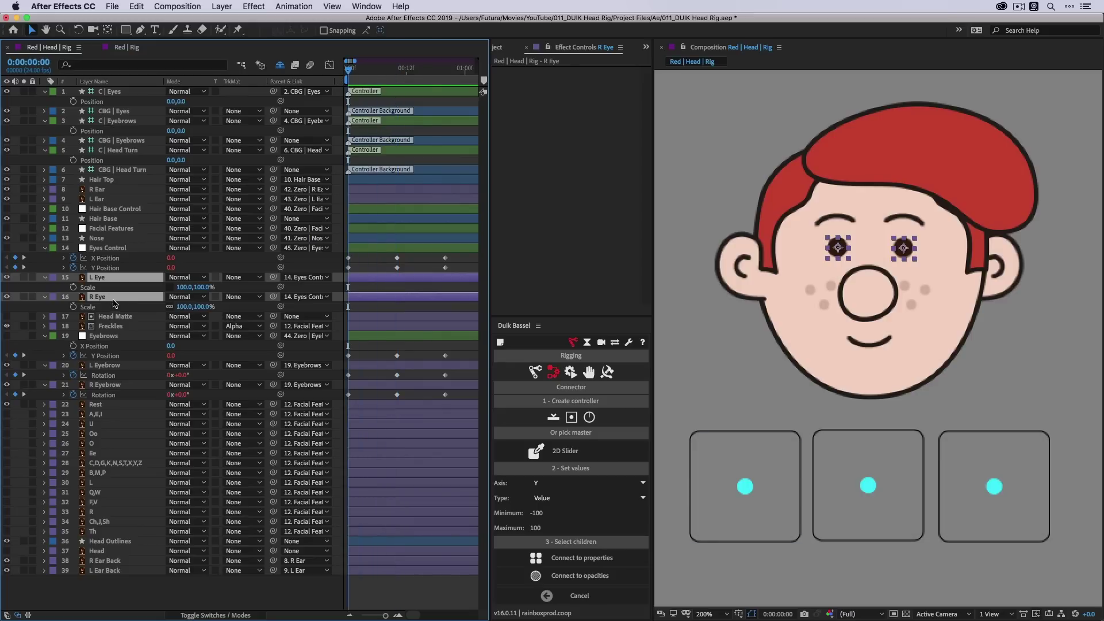
click(73, 287)
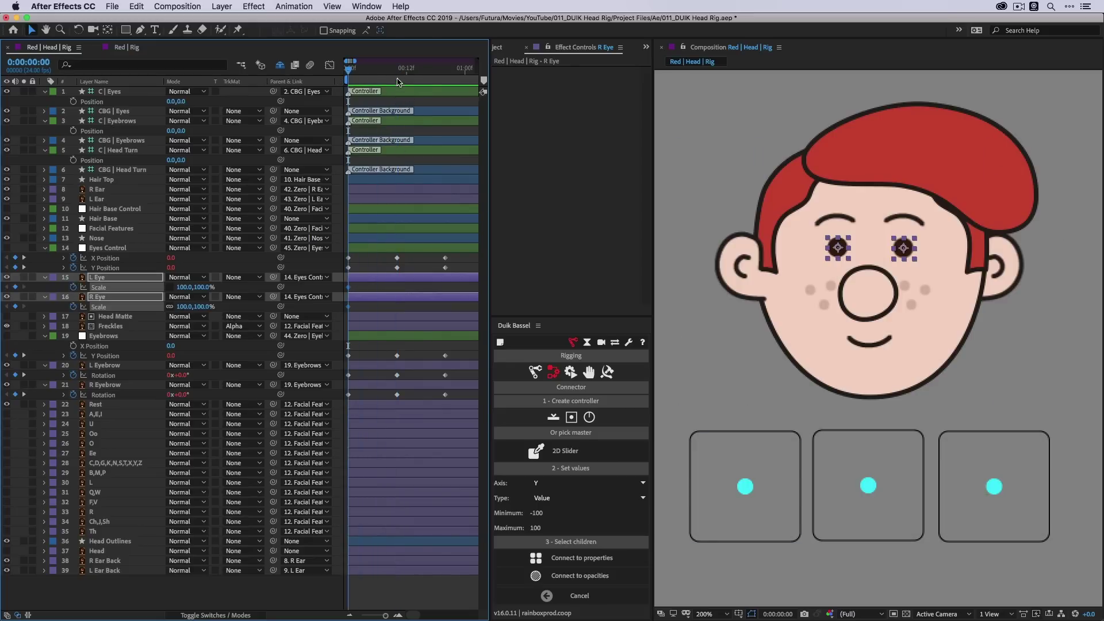
drag(401, 70, 446, 75)
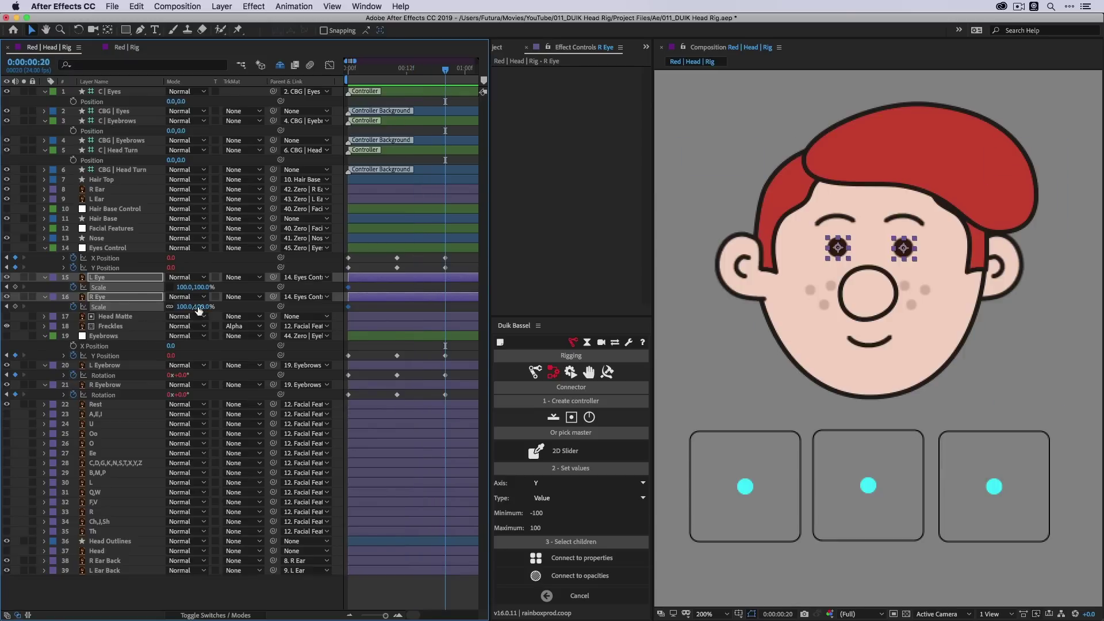
drag(199, 307, 151, 288)
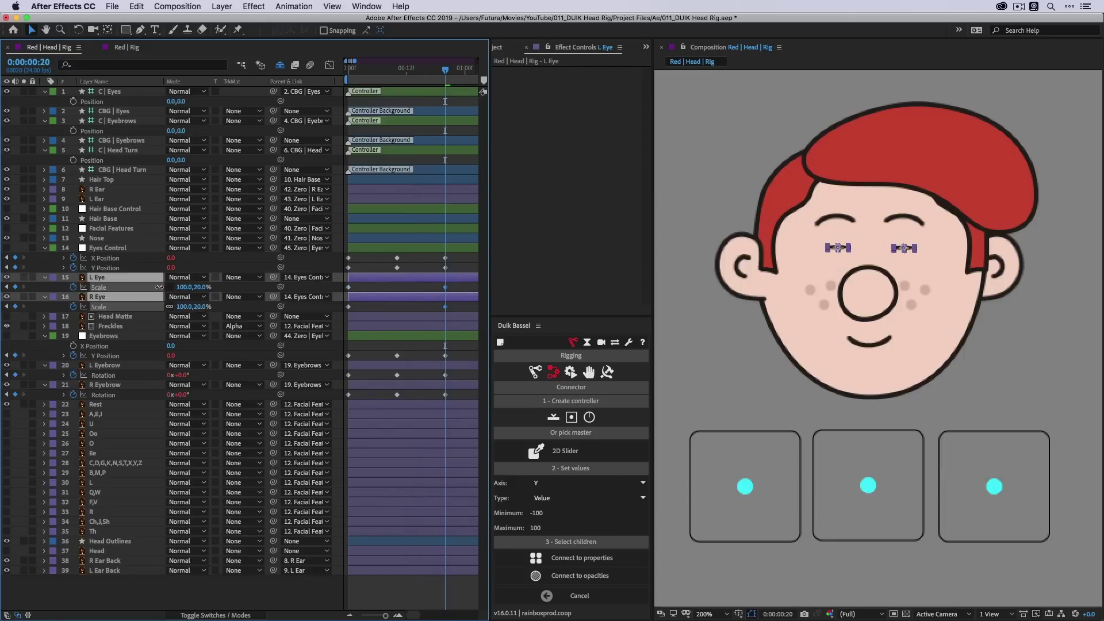
click(504, 326)
click(471, 285)
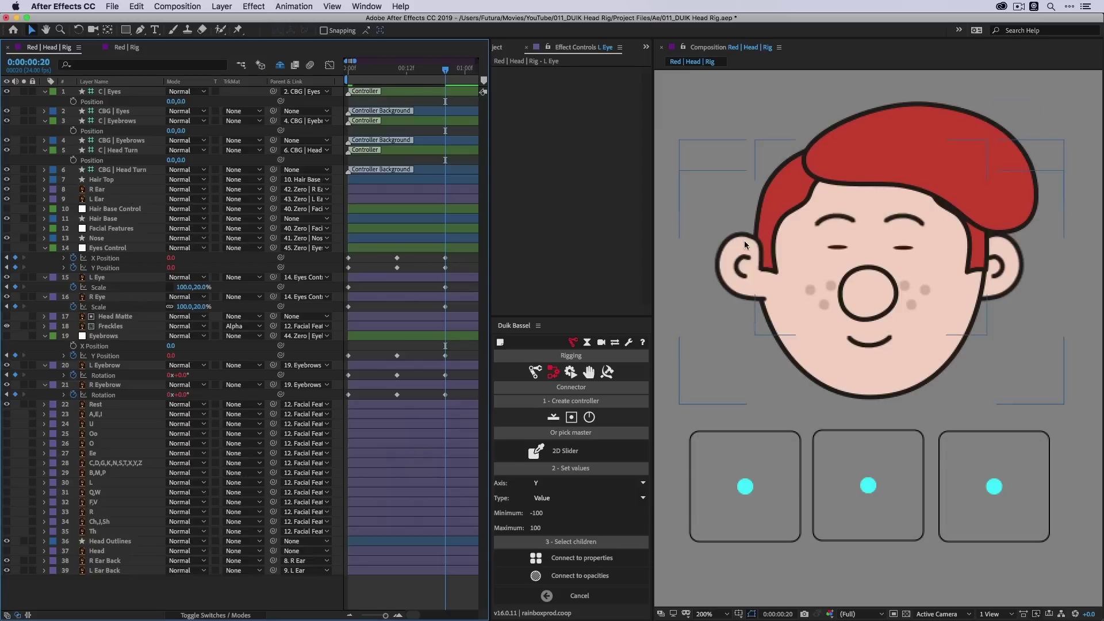
- Create a Duik slider controller and align it just beneath the Eyes 2D slider box
click(554, 419)
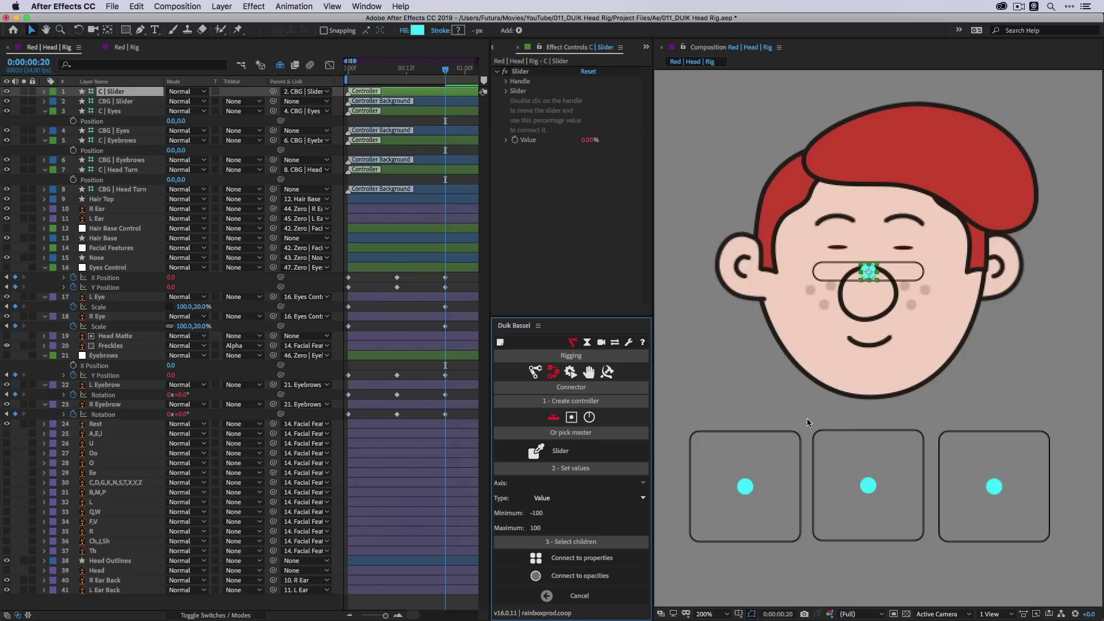
click(806, 419)
drag(828, 279, 710, 566)
mouse_move(746, 487)
mouse_down()
mouse_move(716, 496)
mouse_move(742, 474)
mouse_up()
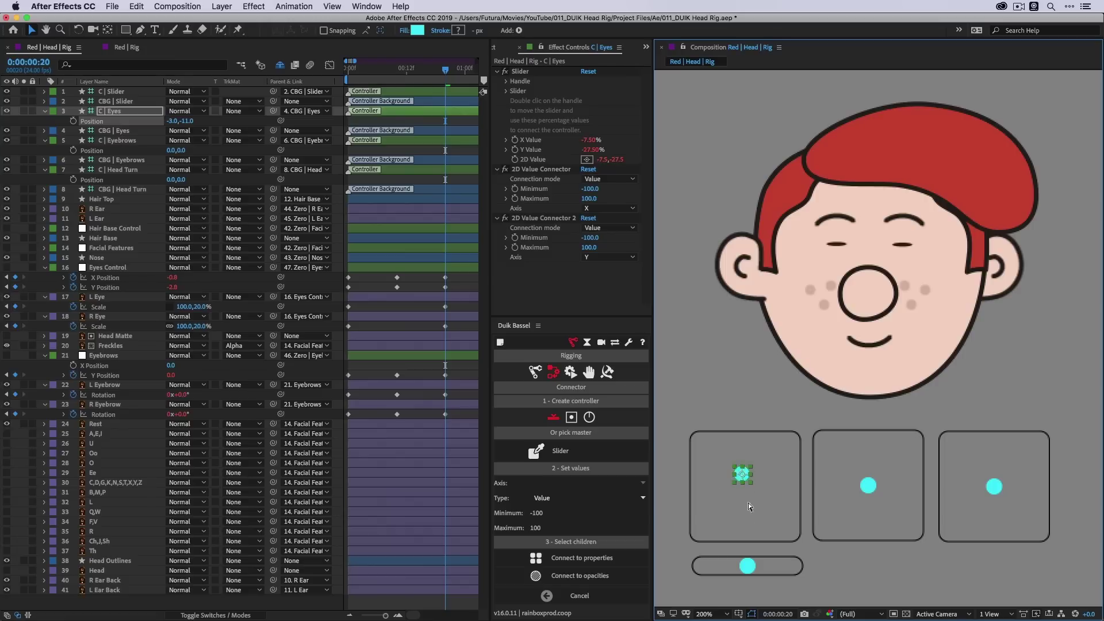
key(super+z)
drag(719, 566, 716, 561)
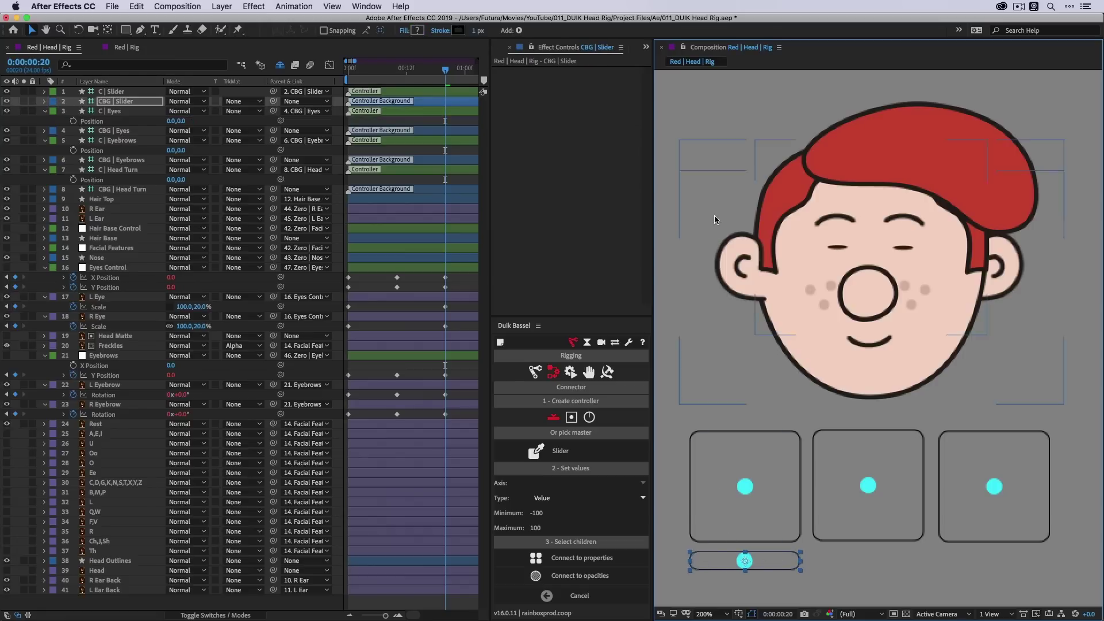
- Set the Size of the new slider controller to 20%
click(118, 95)
click(505, 94)
click(506, 92)
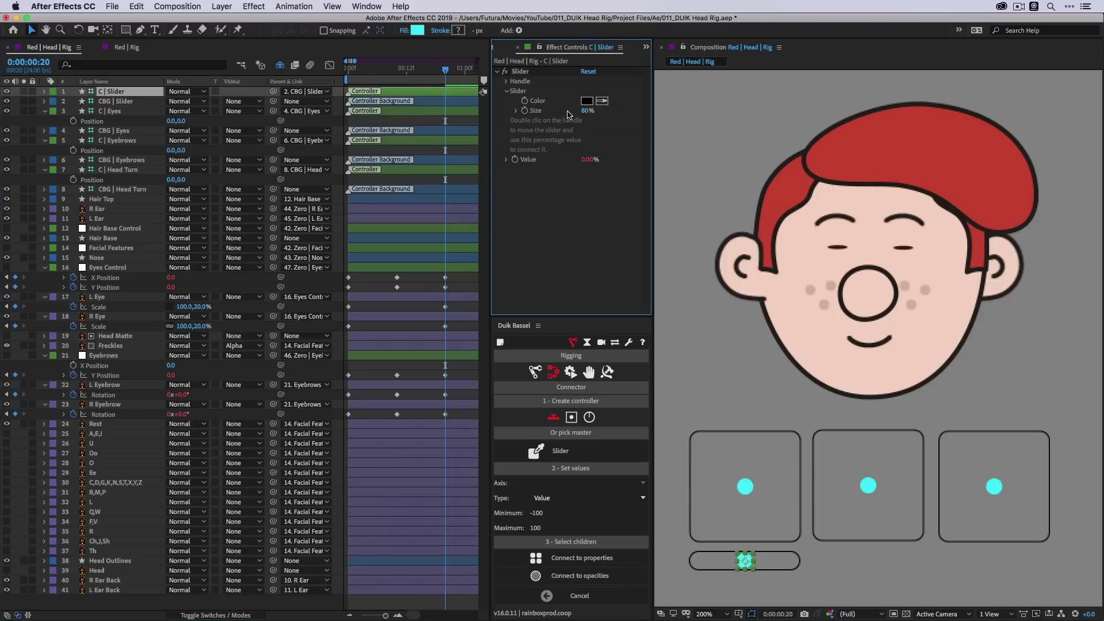
mouse_move(589, 114)
mouse_down()
mouse_move(572, 113)
mouse_move(588, 111)
mouse_up()
click(587, 111)
text(20)
key(Return)
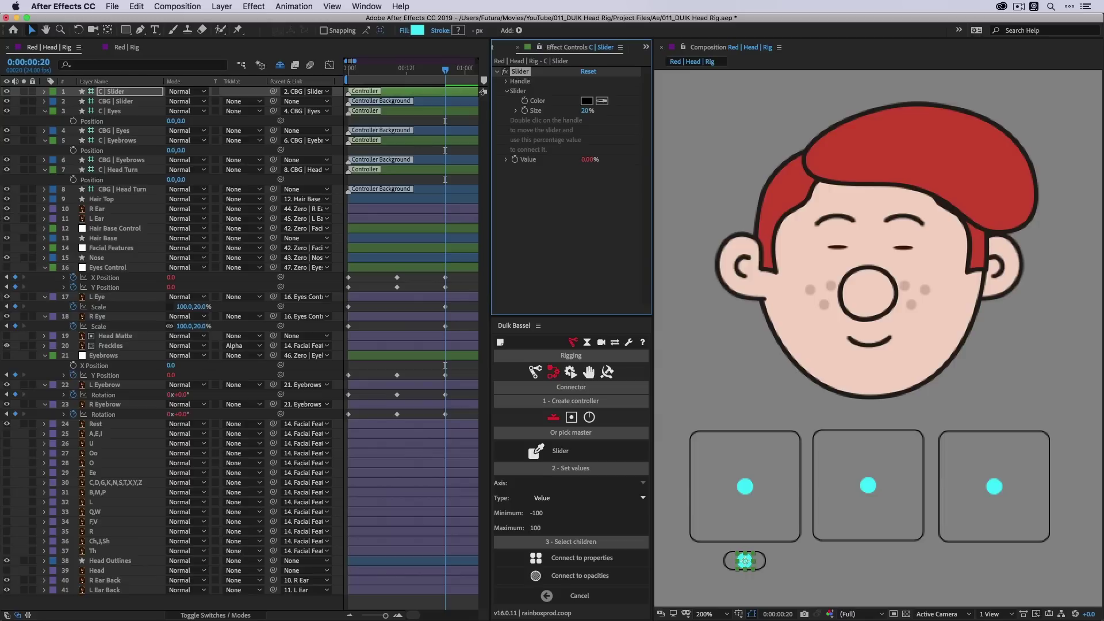
- Try sliding the small slider's handle to the left end of its track, and undo the move
click(754, 585)
mouse_move(746, 564)
mouse_down()
mouse_move(757, 563)
mouse_move(731, 563)
mouse_up()
key(super+z)
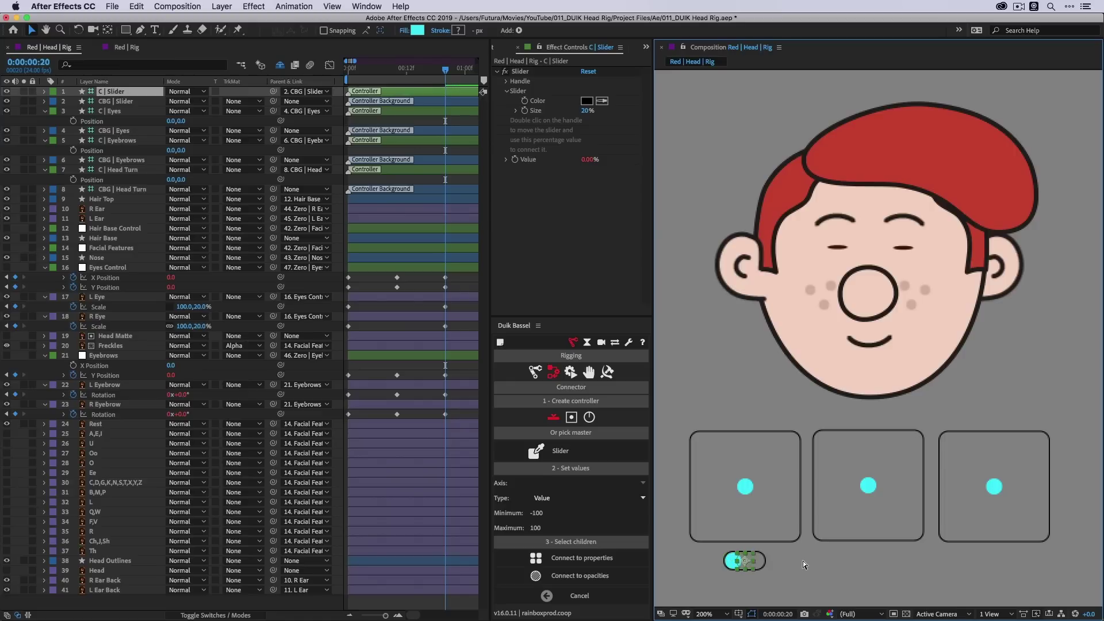
- Rename the new slider's controller and background layers to C | Blink and CBG | Blink
click(114, 92)
key(Return)
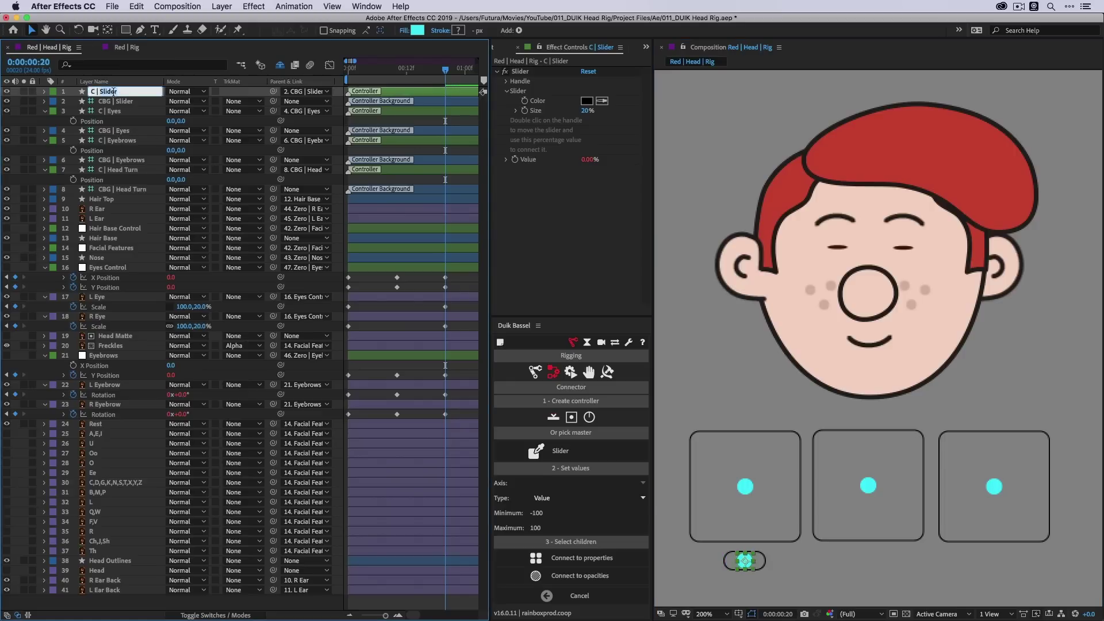
text(Blink)
key(Return)
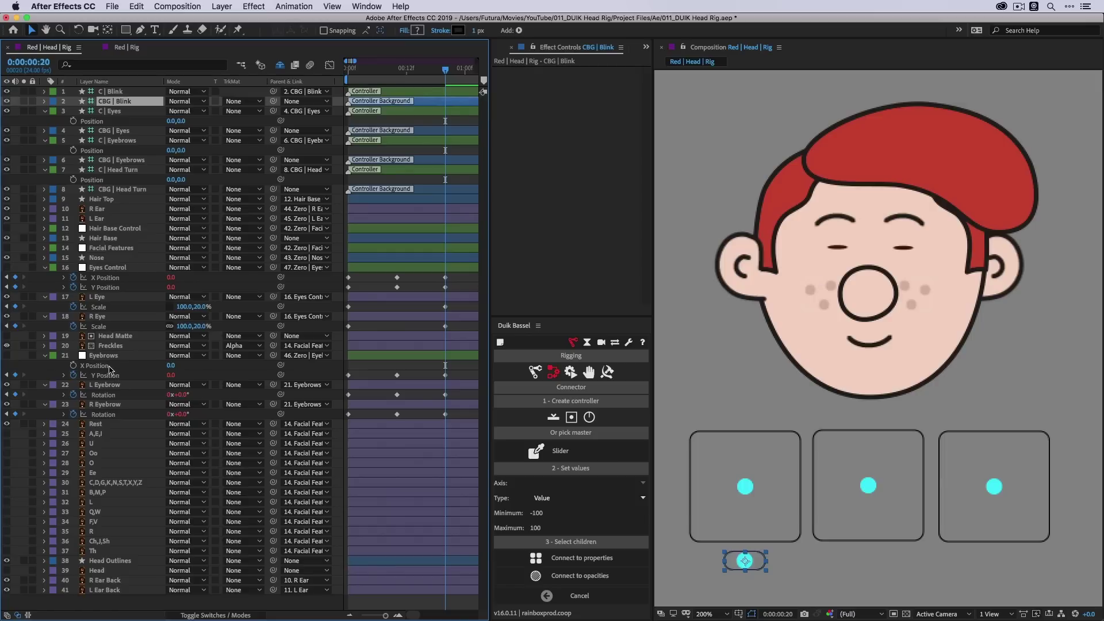
- Connect the Scale of L Eye and R Eye to the Blink slider and move its handle to the left end
click(103, 319)
super+click(99, 307)
click(578, 558)
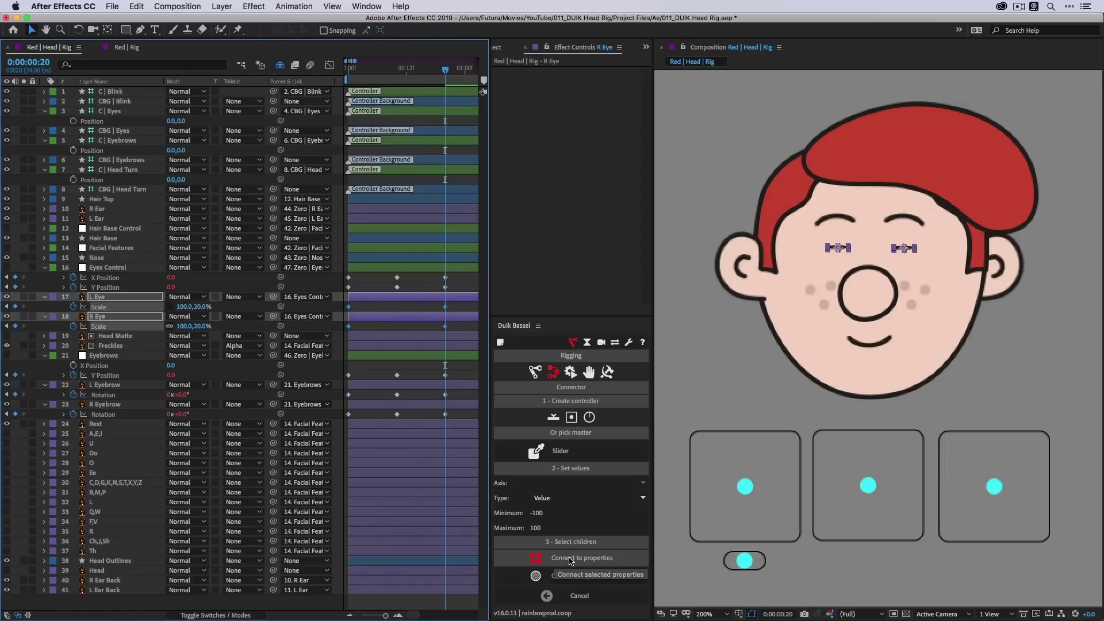
mouse_move(746, 572)
mouse_down()
mouse_move(735, 567)
mouse_move(759, 566)
mouse_move(735, 566)
mouse_up()
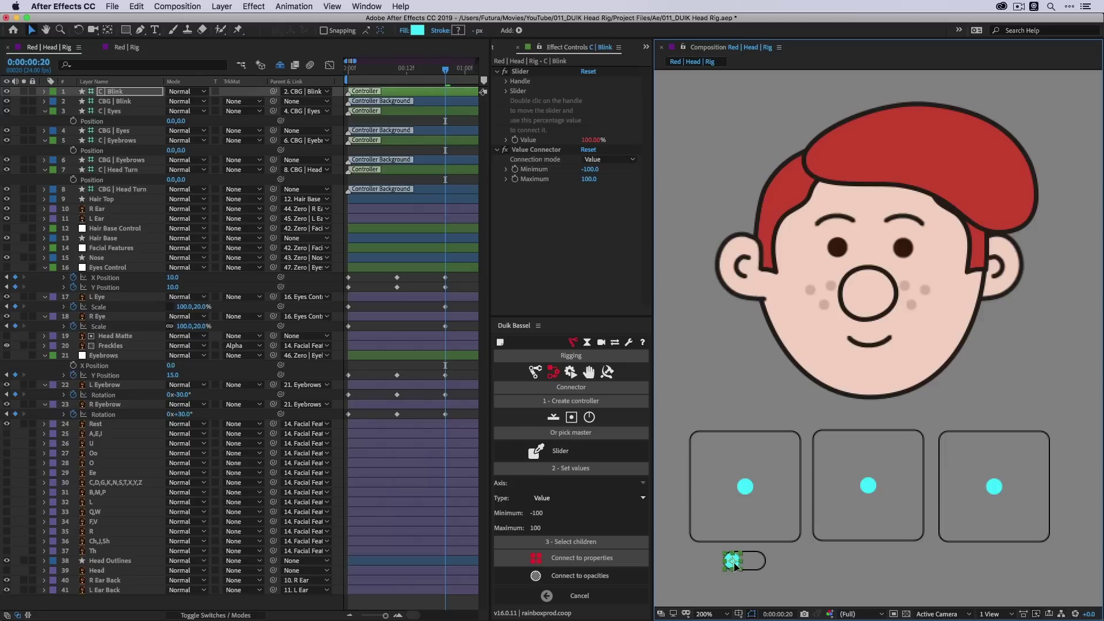
click(582, 558)
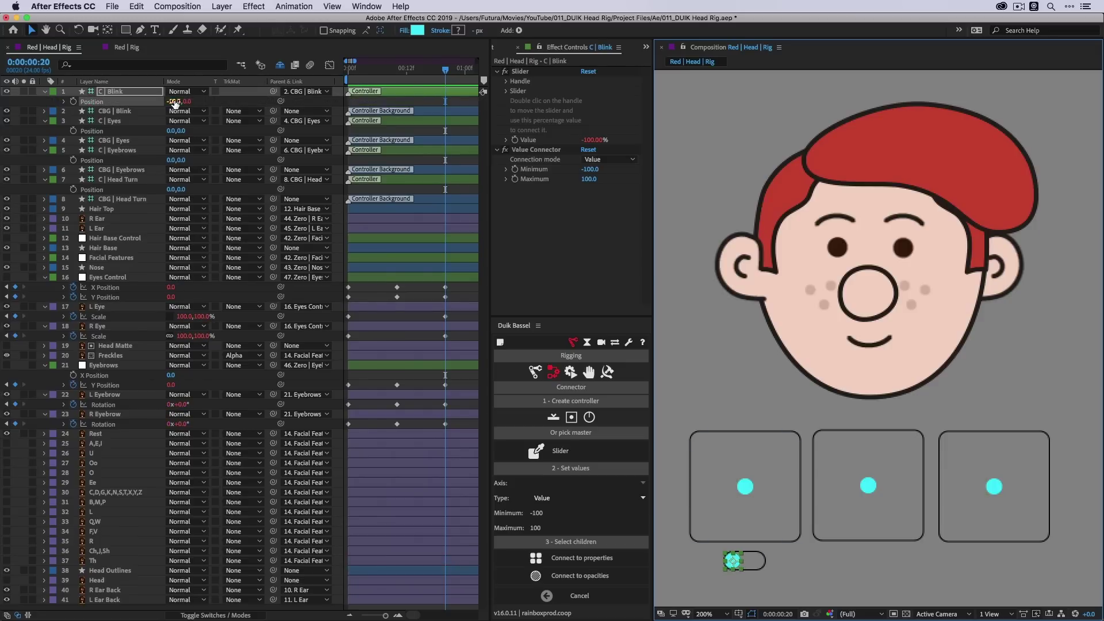
- Set the X value of C | Blink's Position to -10
click(174, 102)
text(-10)
key(Return)
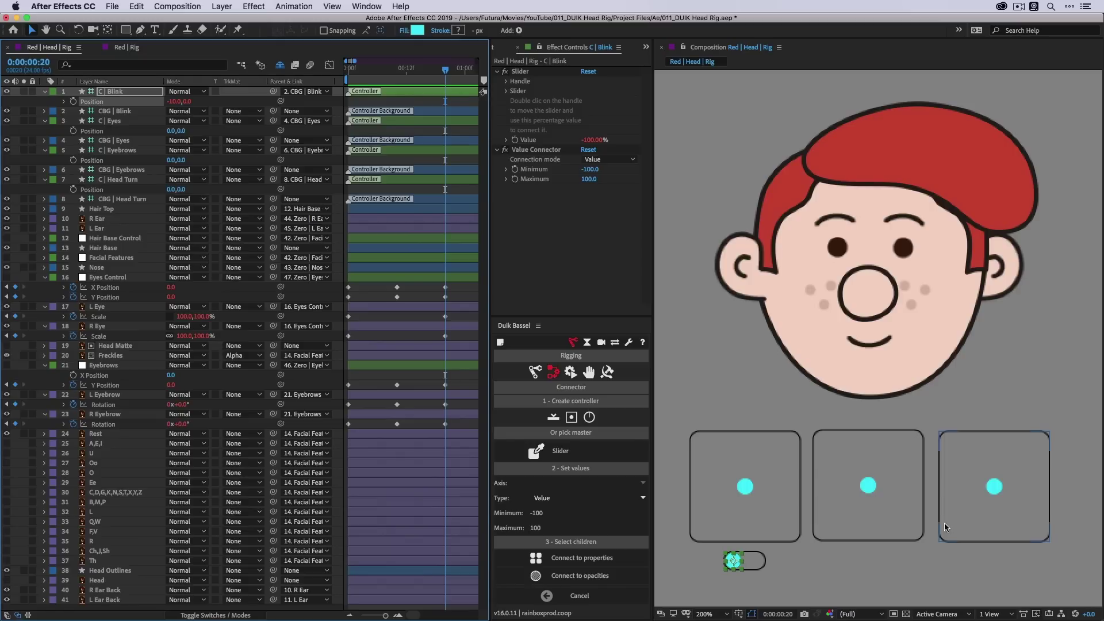
click(802, 423)
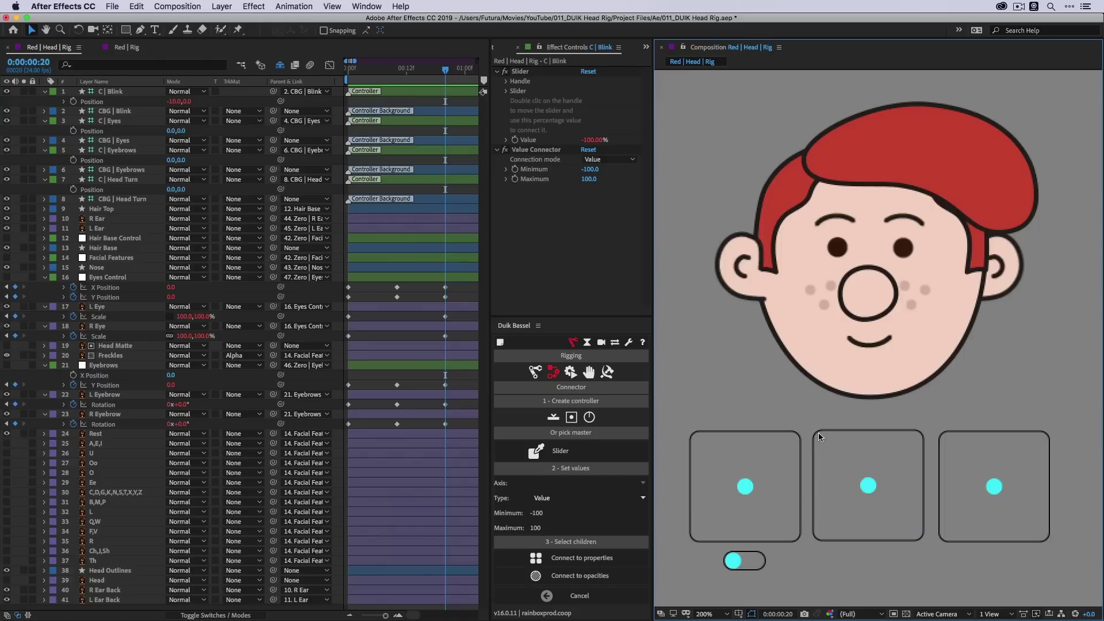
- Collapse the revealed properties of every layer in the timeline, including the controllers' Position
click(434, 299)
key(u)
key(u)
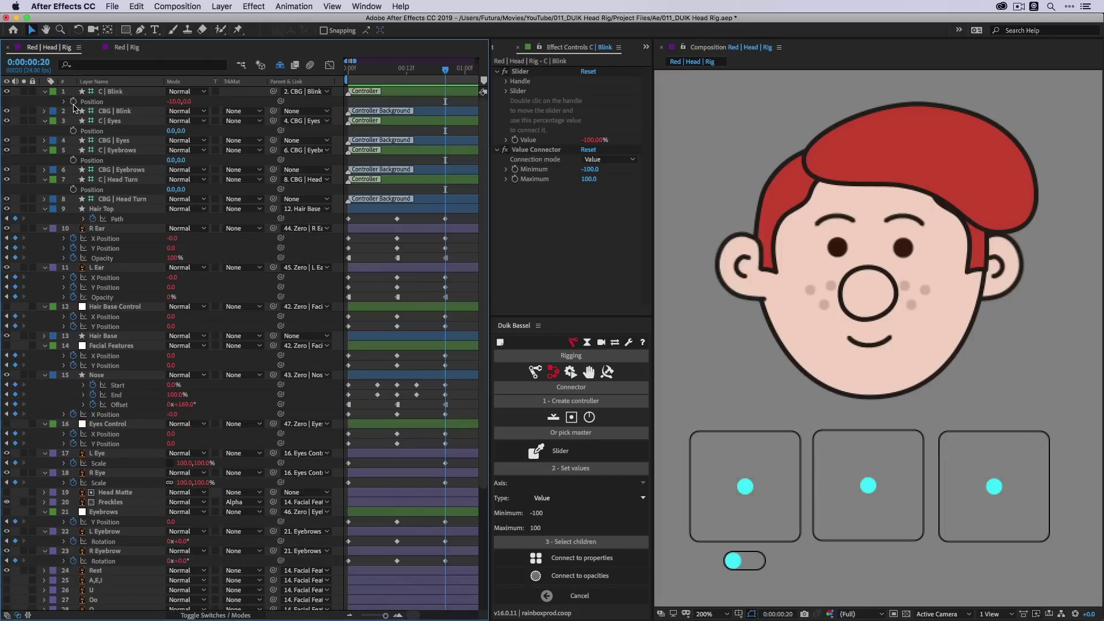
click(45, 92)
click(45, 111)
click(45, 131)
click(46, 151)
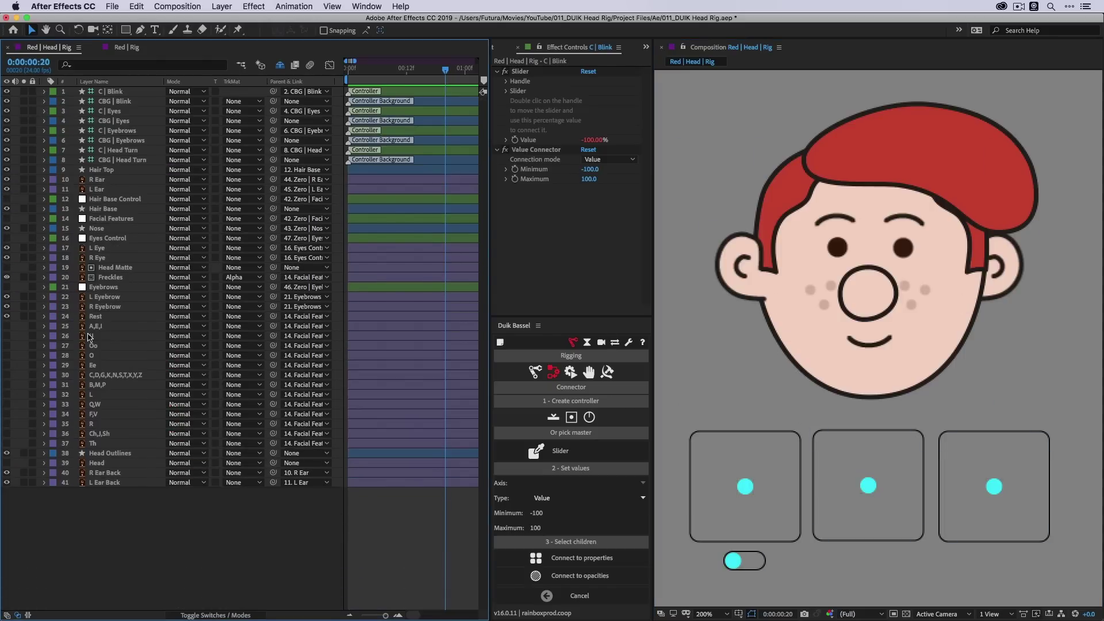
- Turn on visibility for all hidden mouth-shape layers from A,E,I to Th
click(108, 326)
shift+click(115, 435)
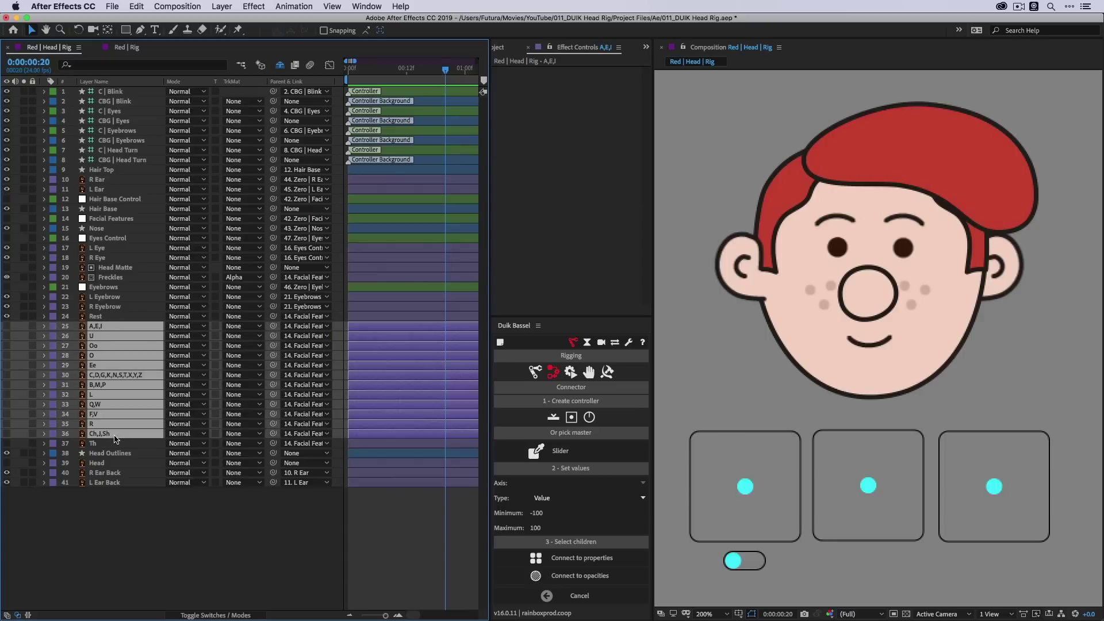
drag(8, 332, 6, 434)
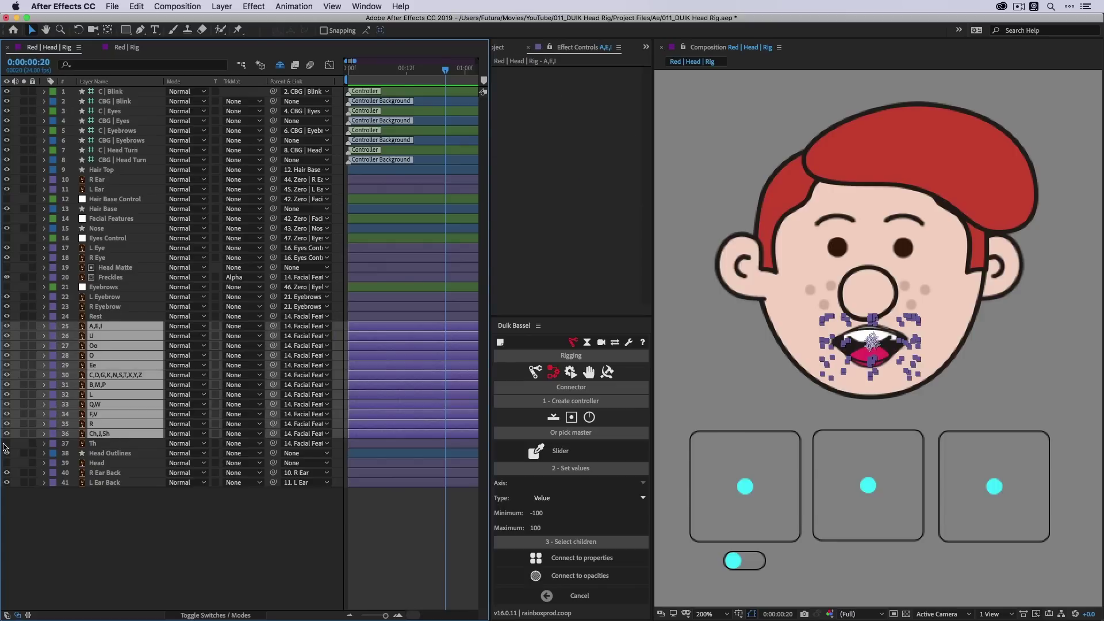
- Give the mouth layers from Rest to Th the Yellow label colour
click(118, 317)
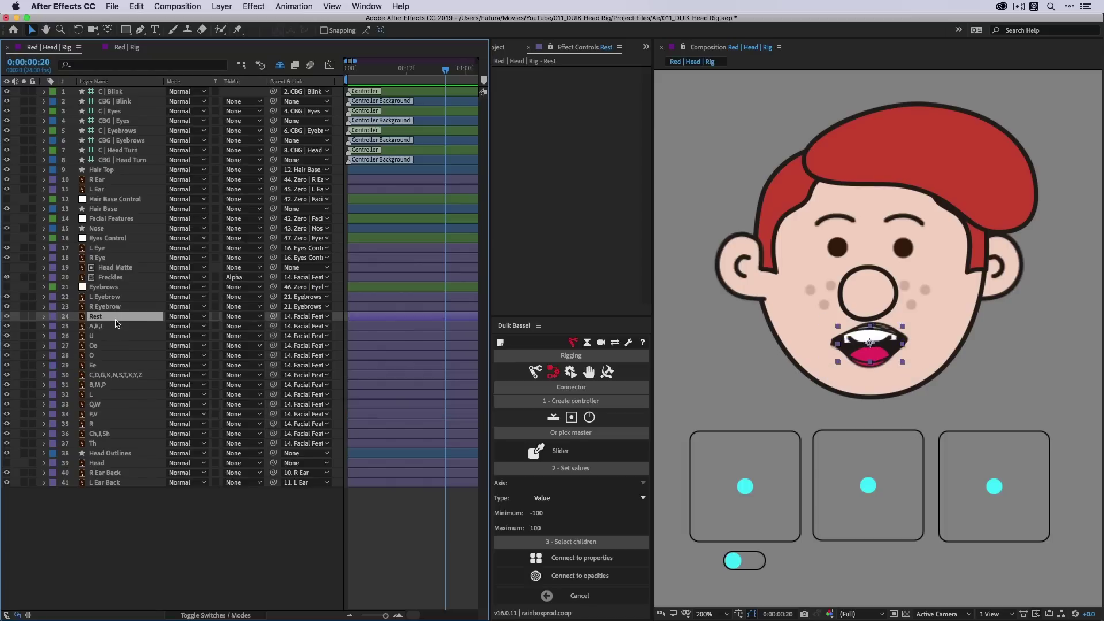
shift+click(105, 443)
click(55, 444)
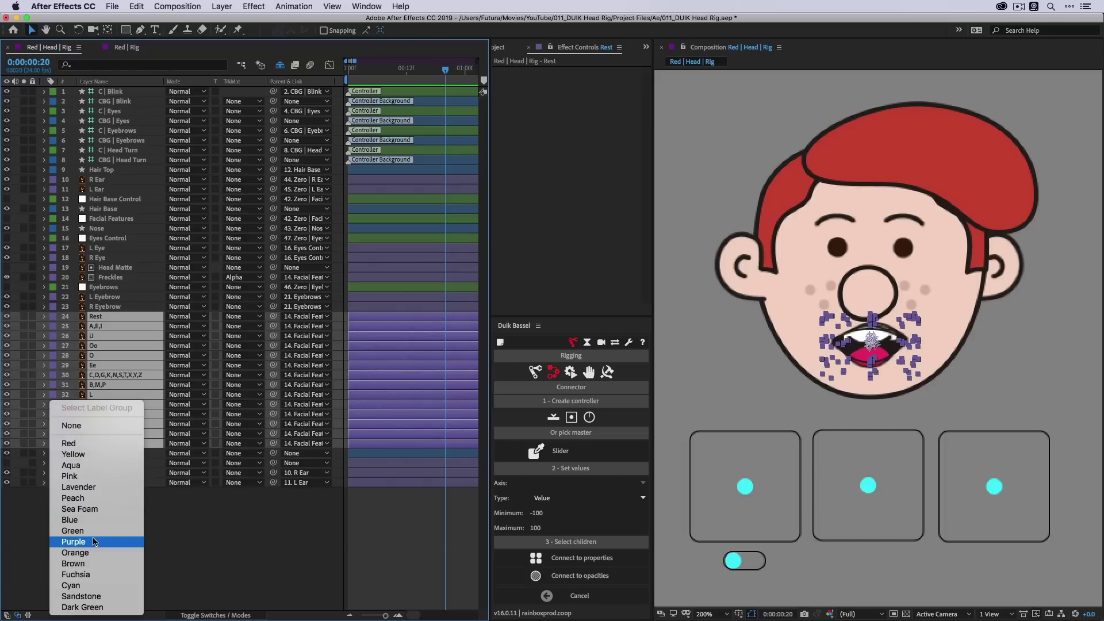
click(72, 455)
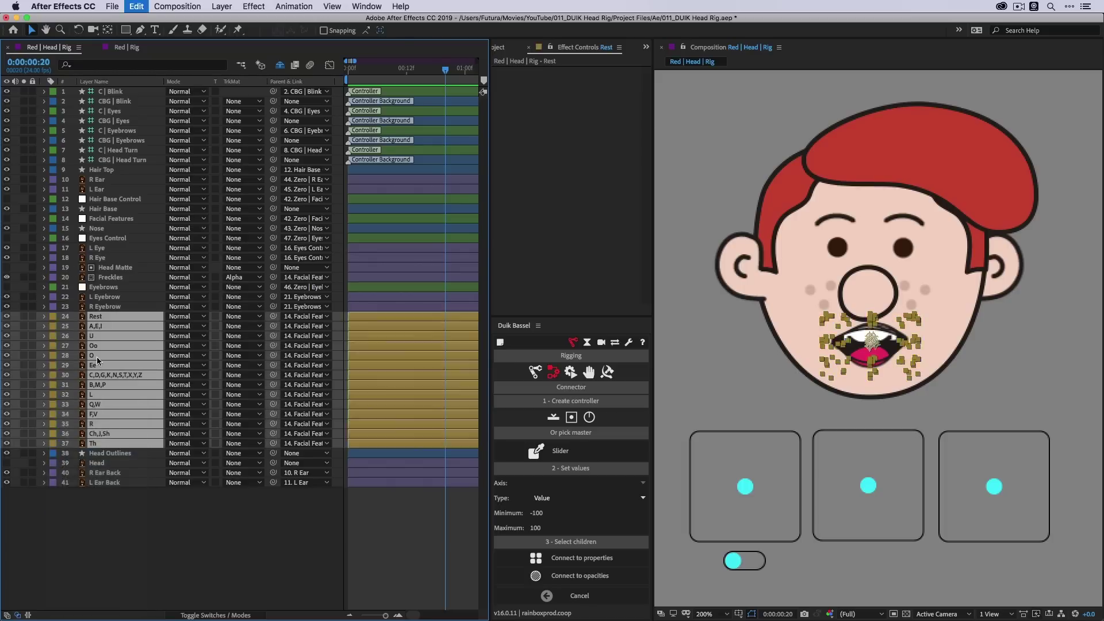
click(182, 547)
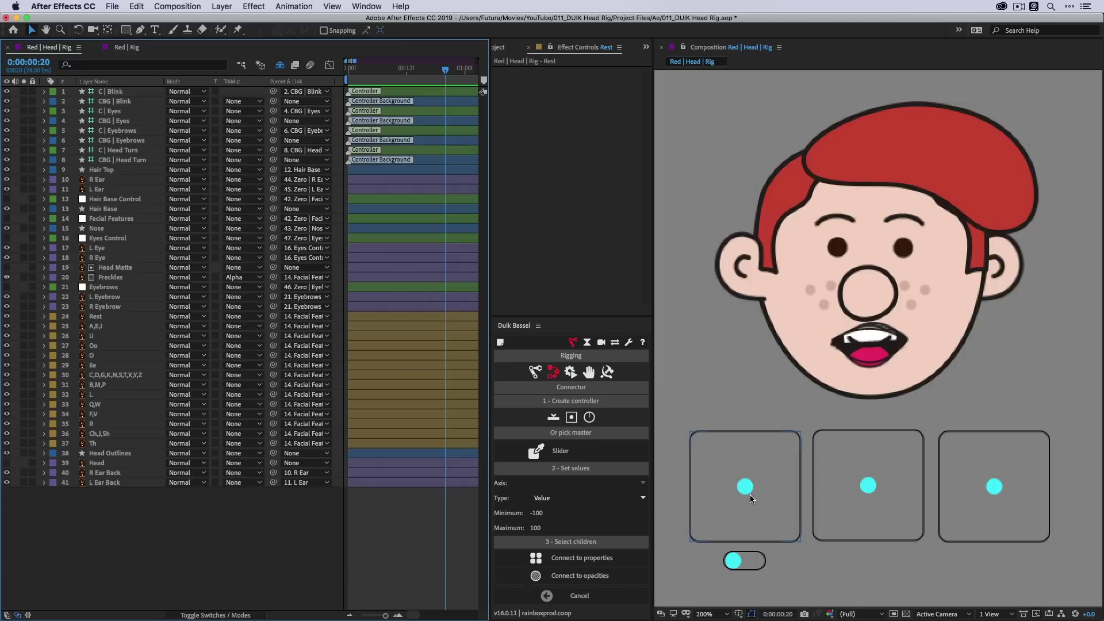
- Try moving the C | Head Turn handle diagonally within its box, and undo the move
click(860, 489)
drag(856, 492, 886, 473)
key(ctrl+z)
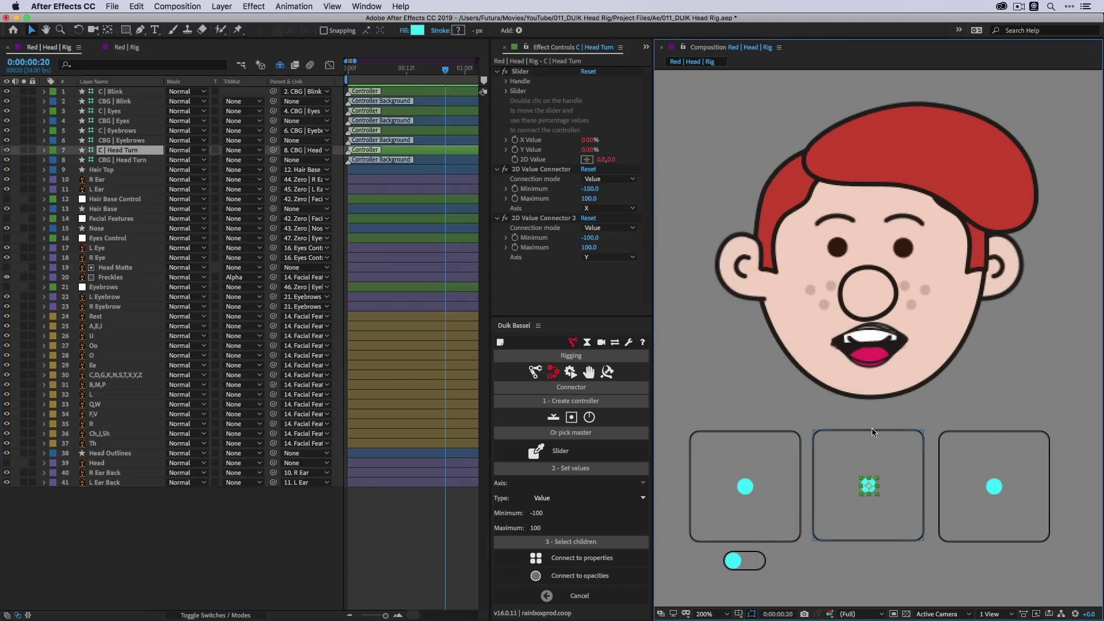
- Create another Duik slider controller and name its layers C | Mouth Shapes and CBG | Mouth Shapes
scroll(872, 427, down, 2)
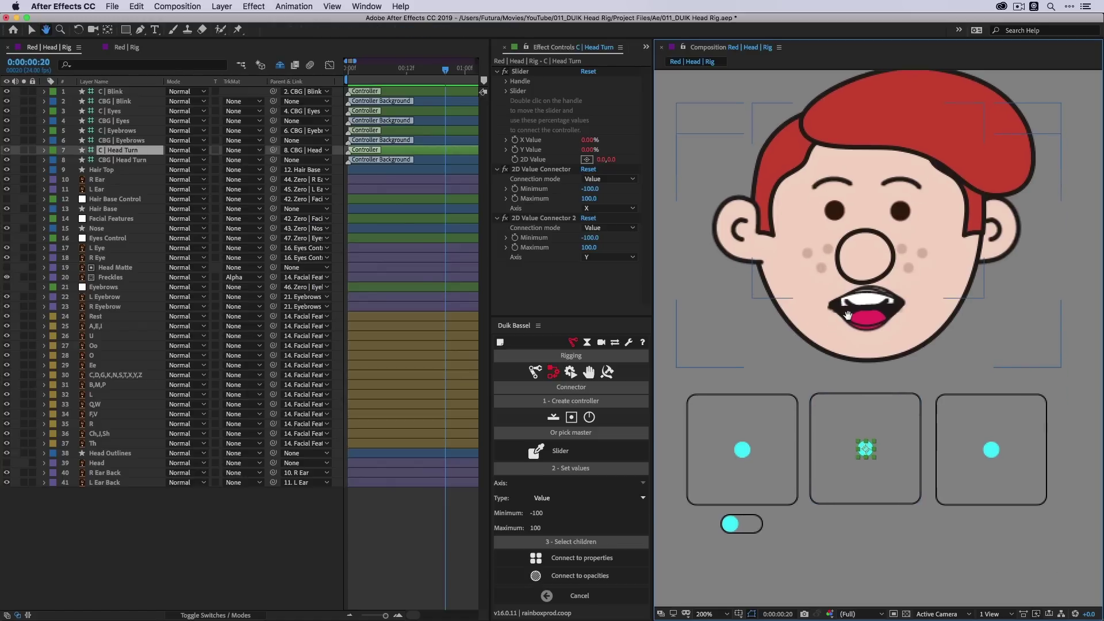
click(779, 539)
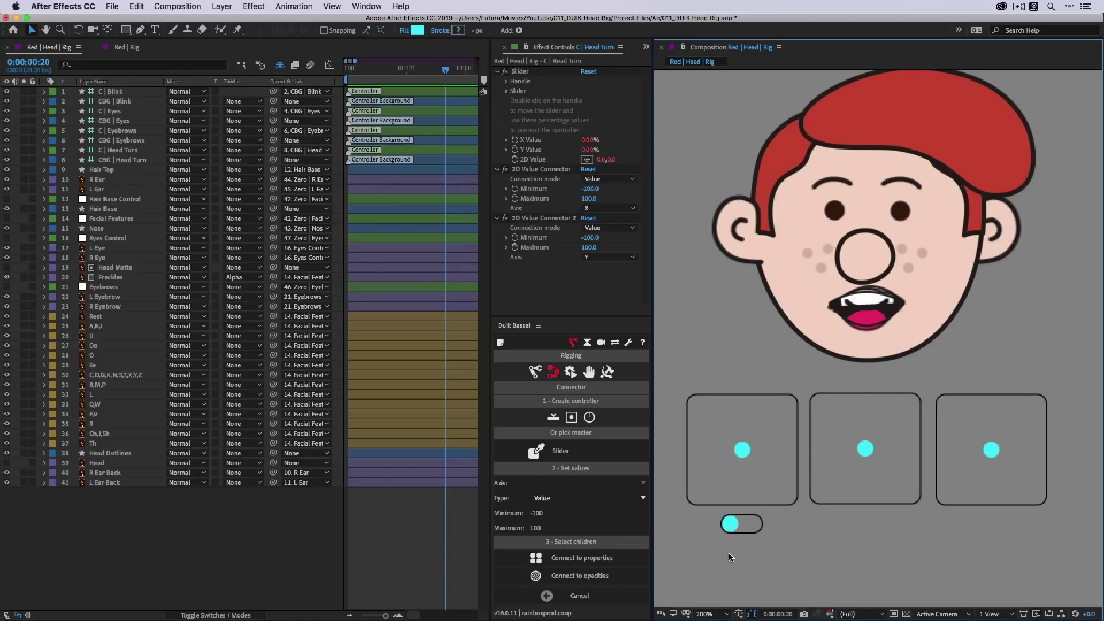
click(554, 419)
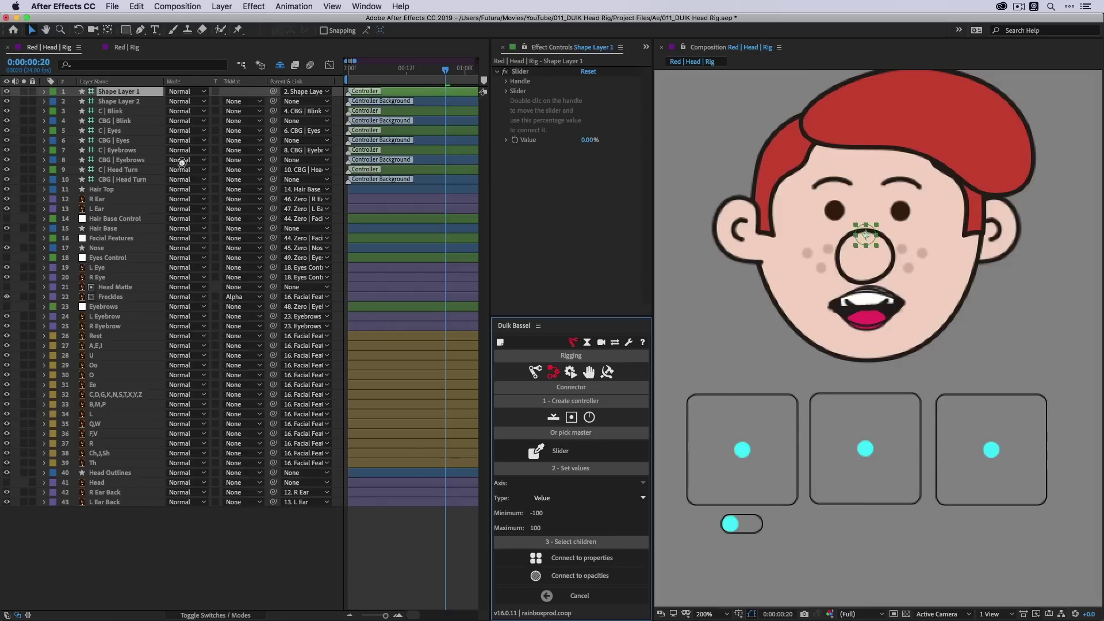
click(123, 102)
key(Return)
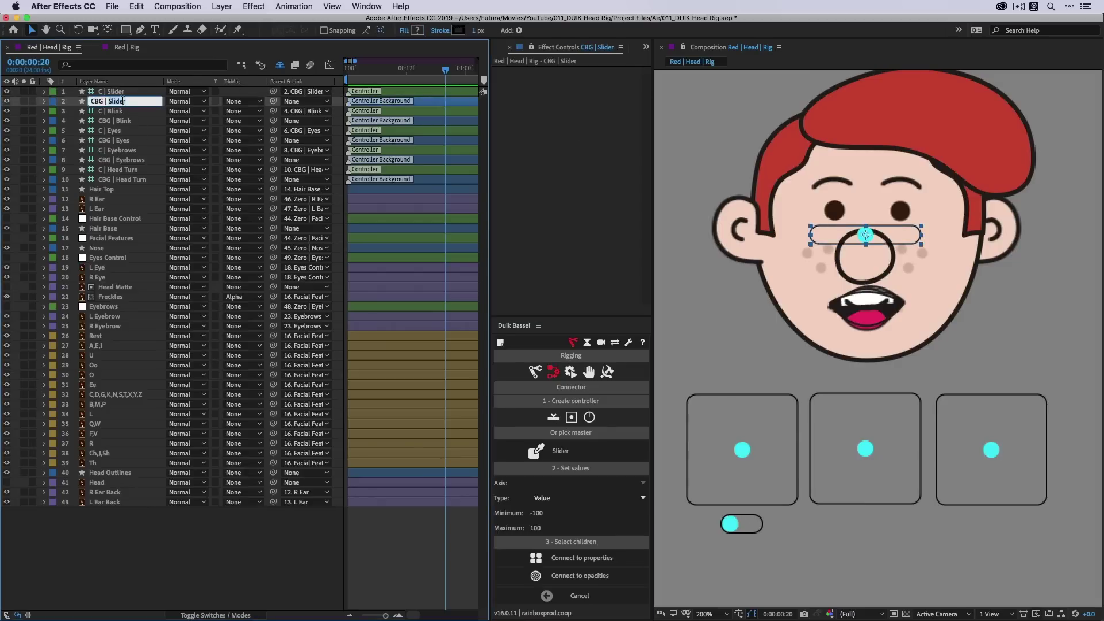
double_click(122, 101)
text(Mou)
click(117, 93)
key(Return)
double_click(109, 92)
text(Mouth Shapes)
key(Return)
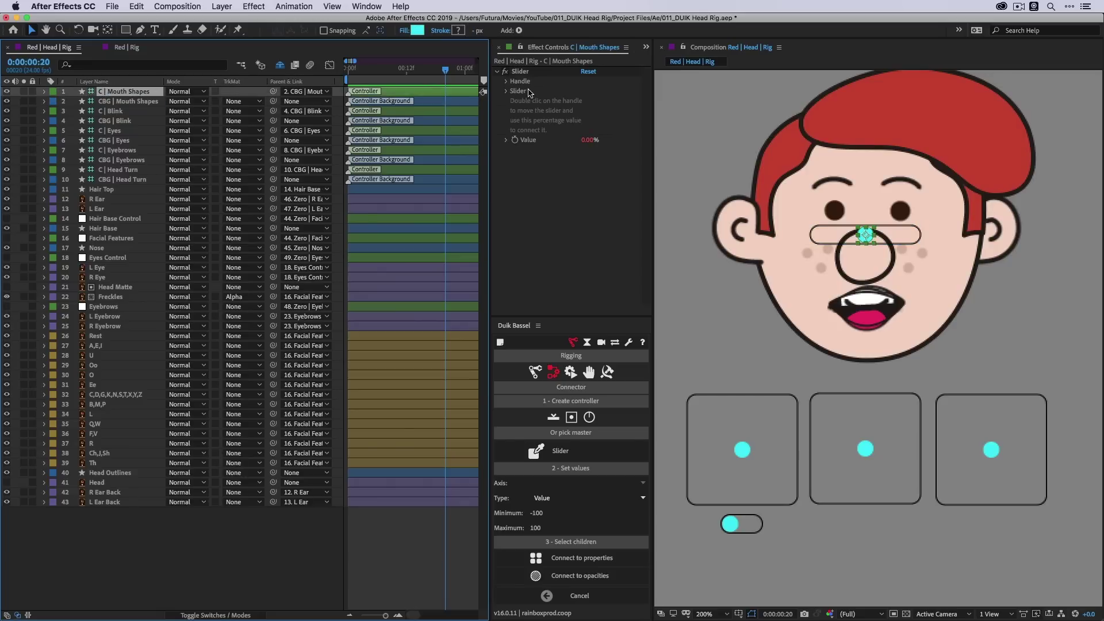
- Enlarge the Mouth Shapes slider until it is wider than the three slider boxes together, and centre it below the Blink slider
click(506, 91)
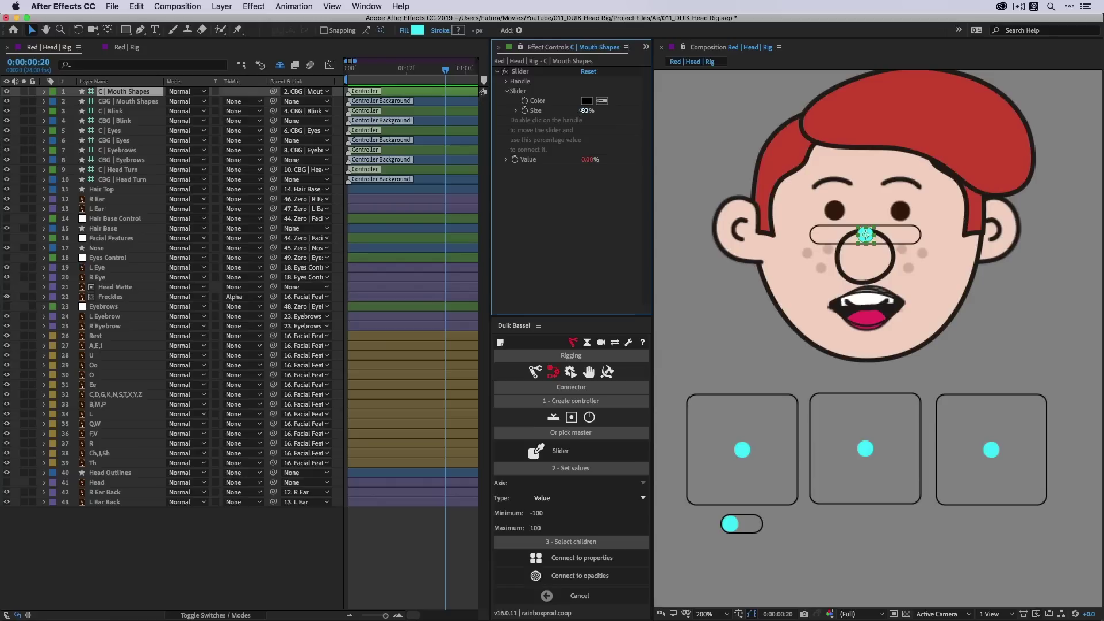
drag(585, 111, 598, 110)
key(comma)
drag(753, 253, 763, 432)
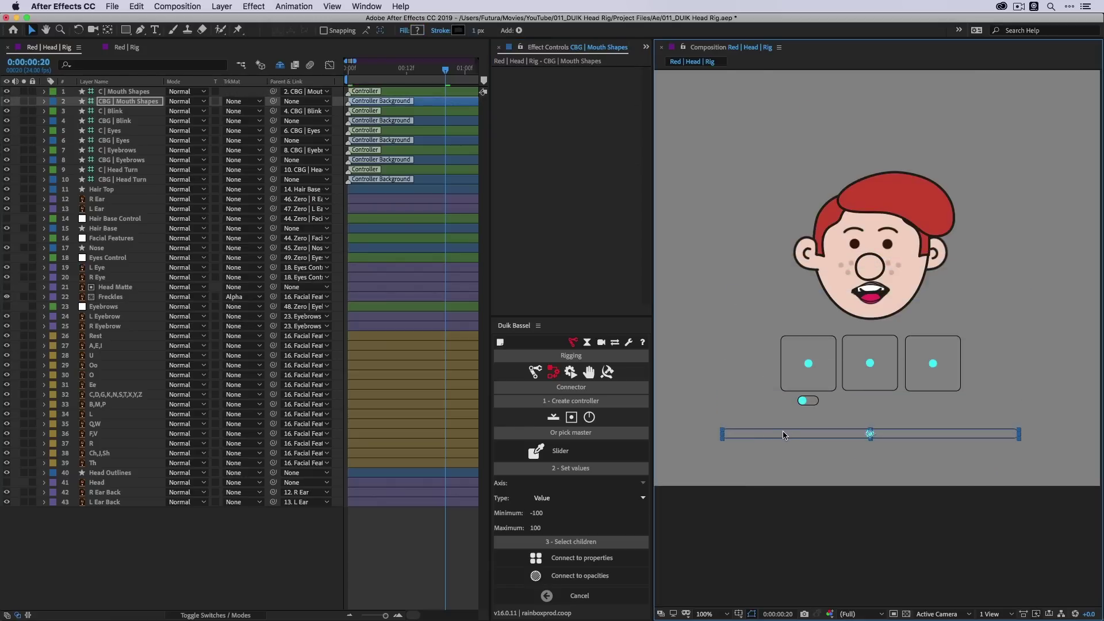
click(792, 460)
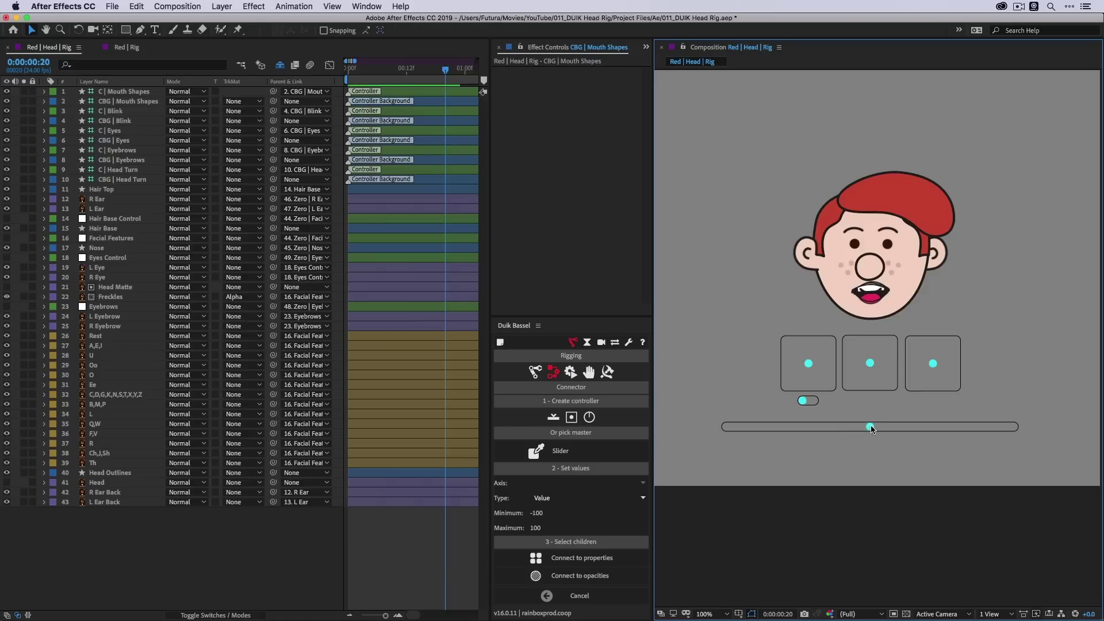
- Try moving the C | Mouth Shapes handle along its slider, and undo the move
click(870, 427)
mouse_move(776, 429)
mouse_down()
mouse_move(726, 423)
mouse_move(1001, 427)
mouse_up()
key(ctrl+z)
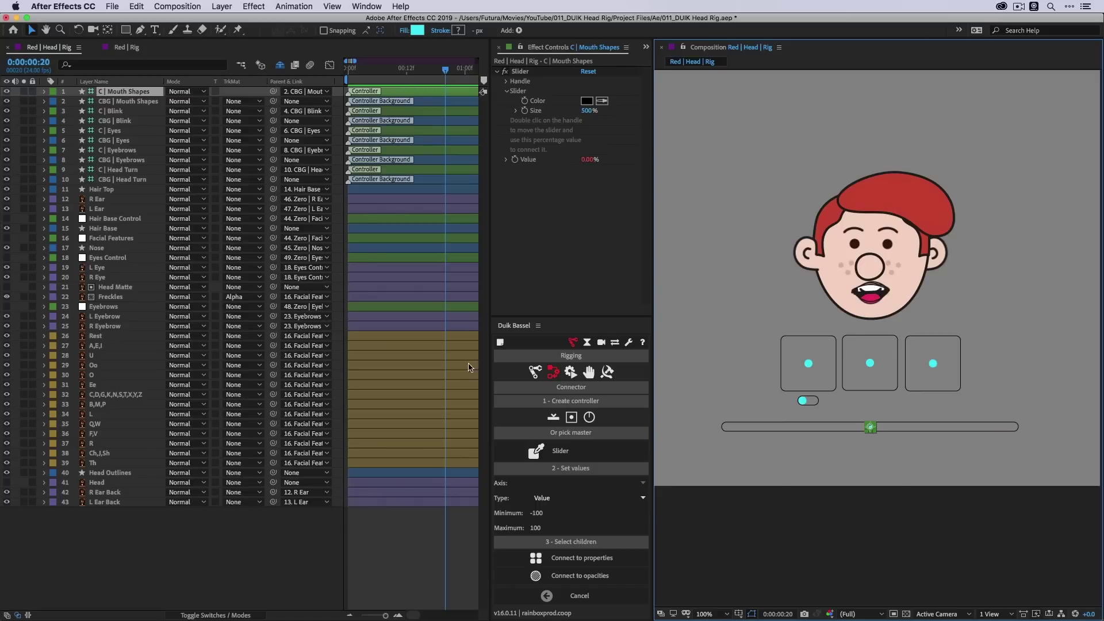
- Connect the opacities of the mouth layers from Rest to Th to the Mouth Shapes slider, and reveal their opacity keyframes
click(103, 338)
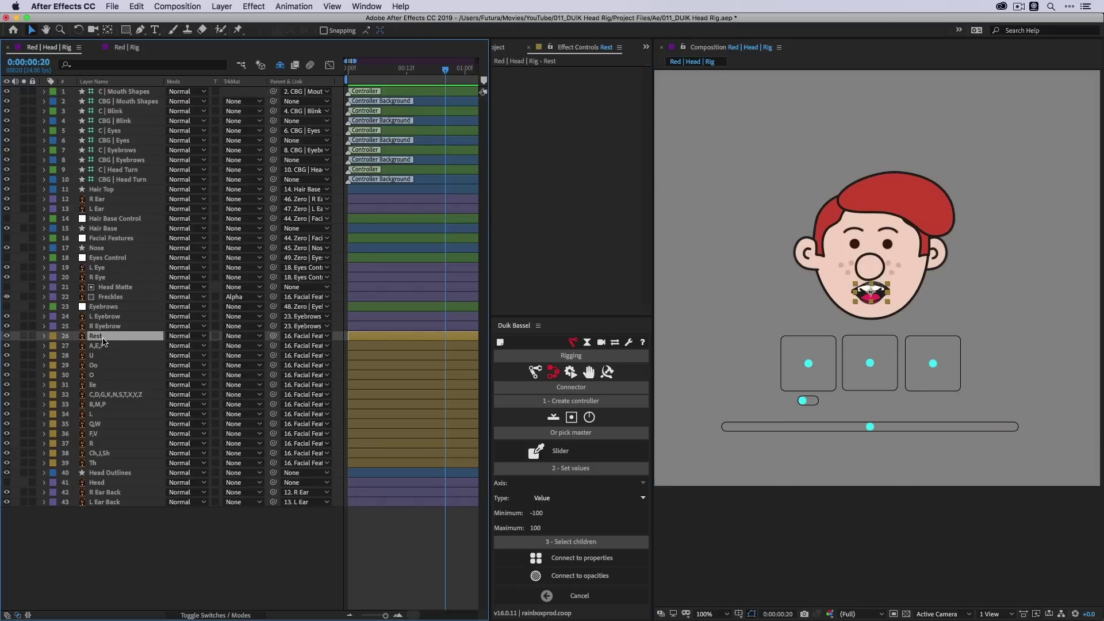
shift+click(101, 464)
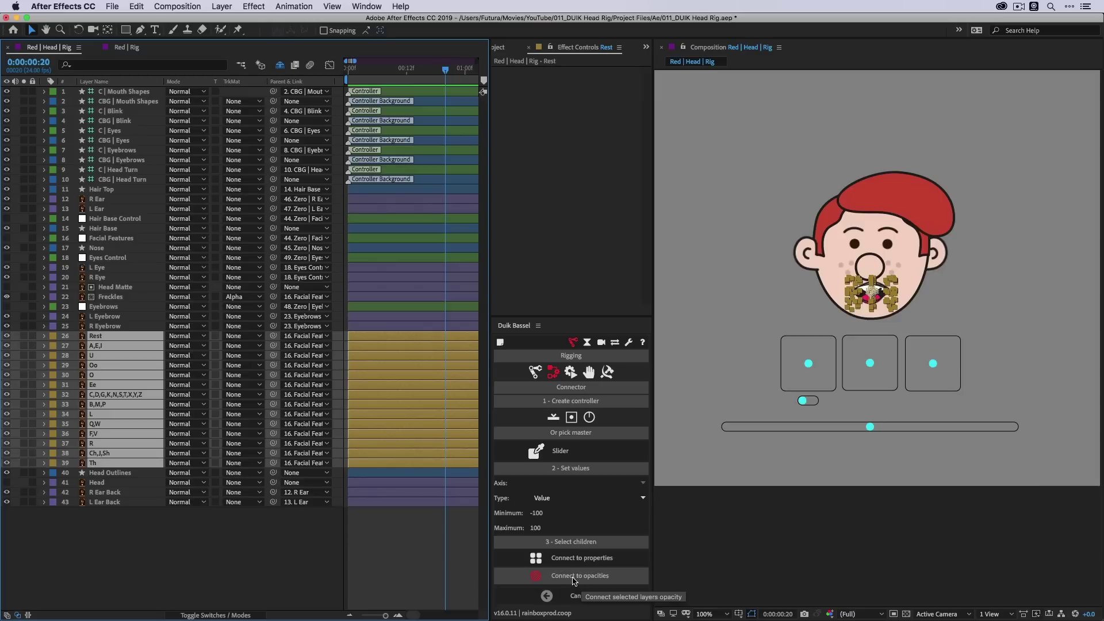
click(593, 576)
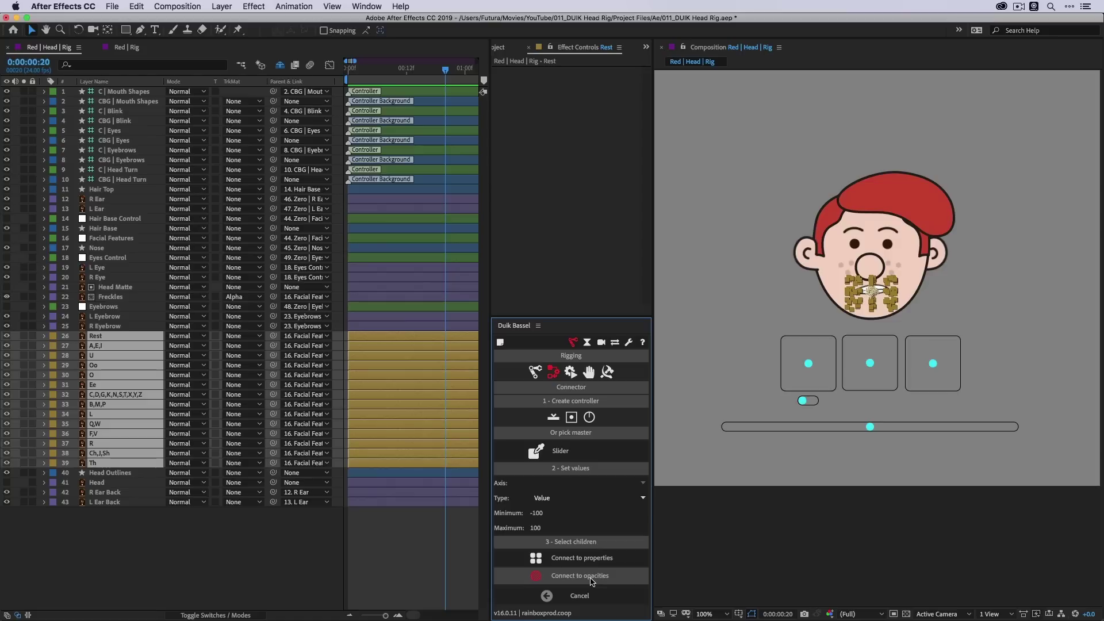
key(u)
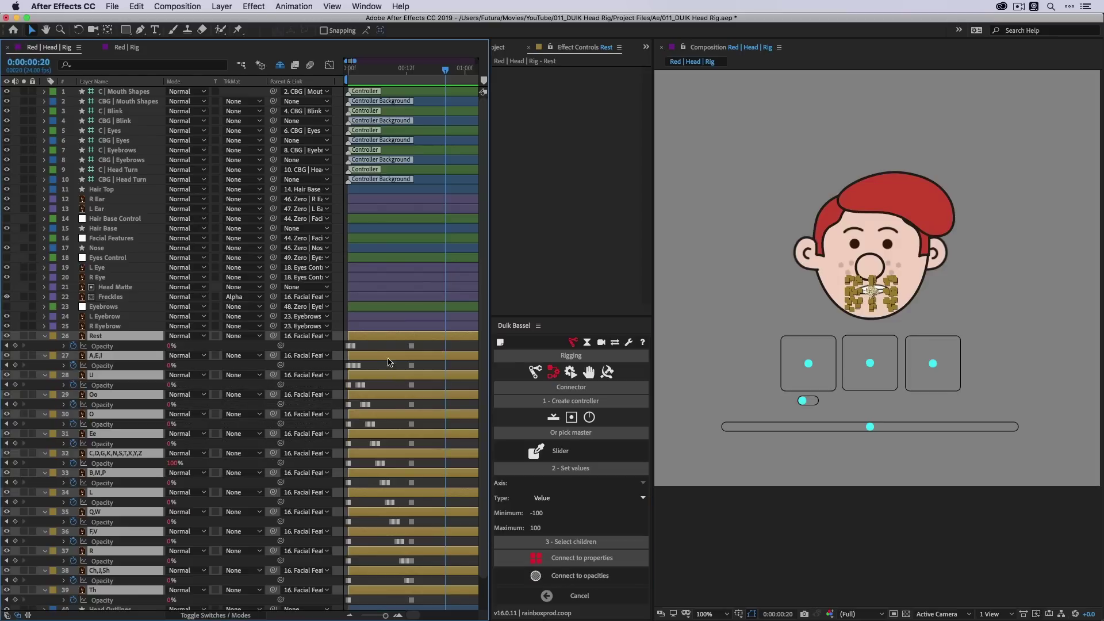
scroll(393, 464, down, 2)
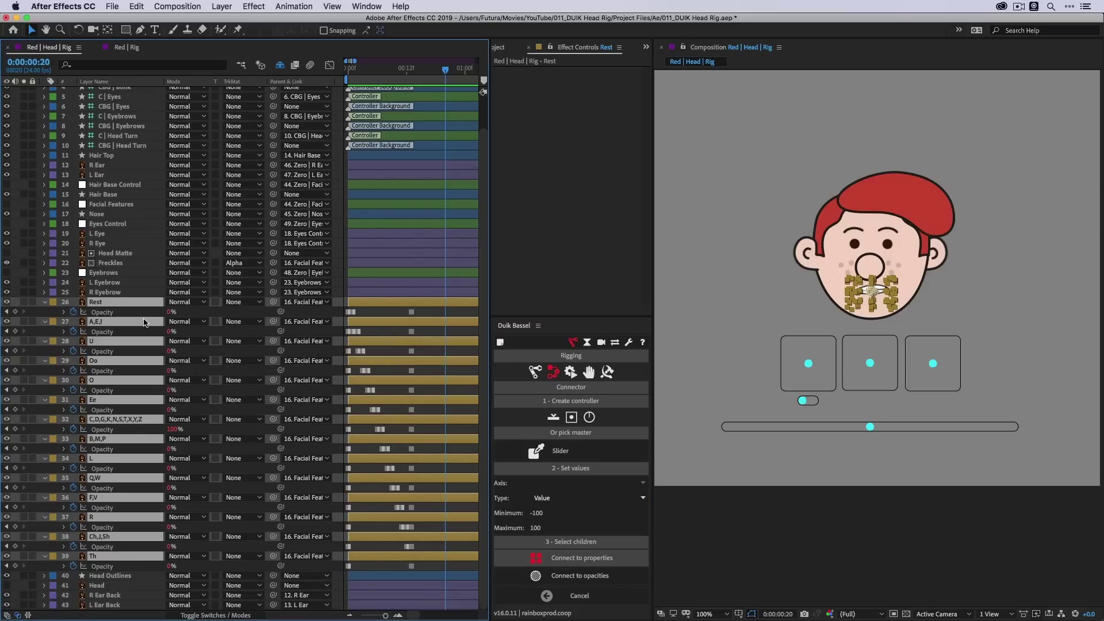
- Test the mouth shapes by moving the C | Mouth Shapes handle to both ends of its slider, ending near the Rest end
click(871, 446)
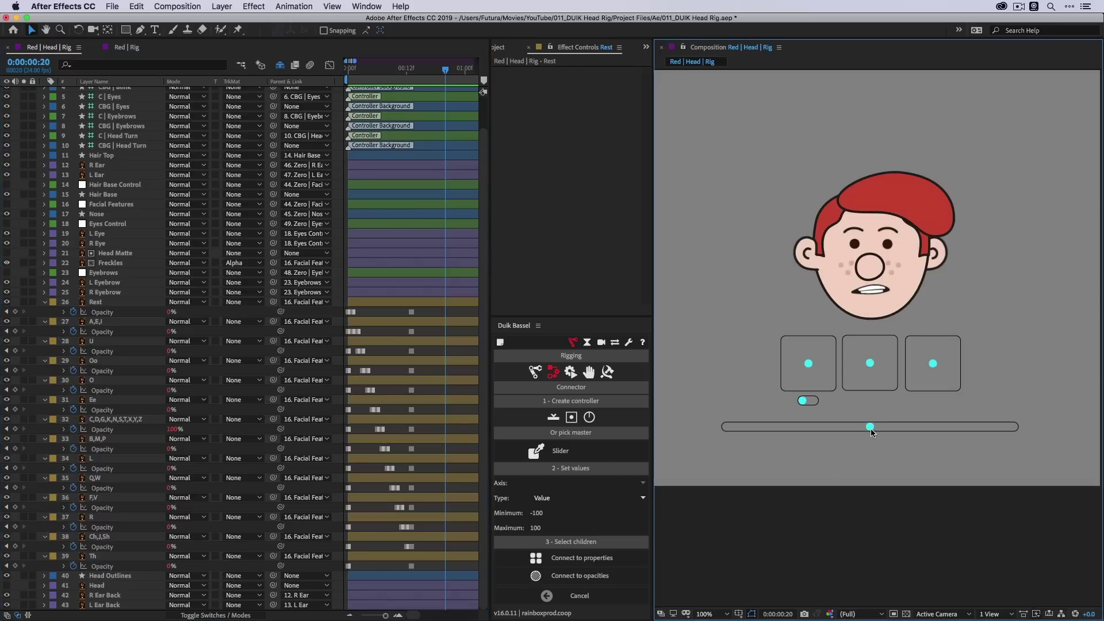
drag(872, 429, 766, 428)
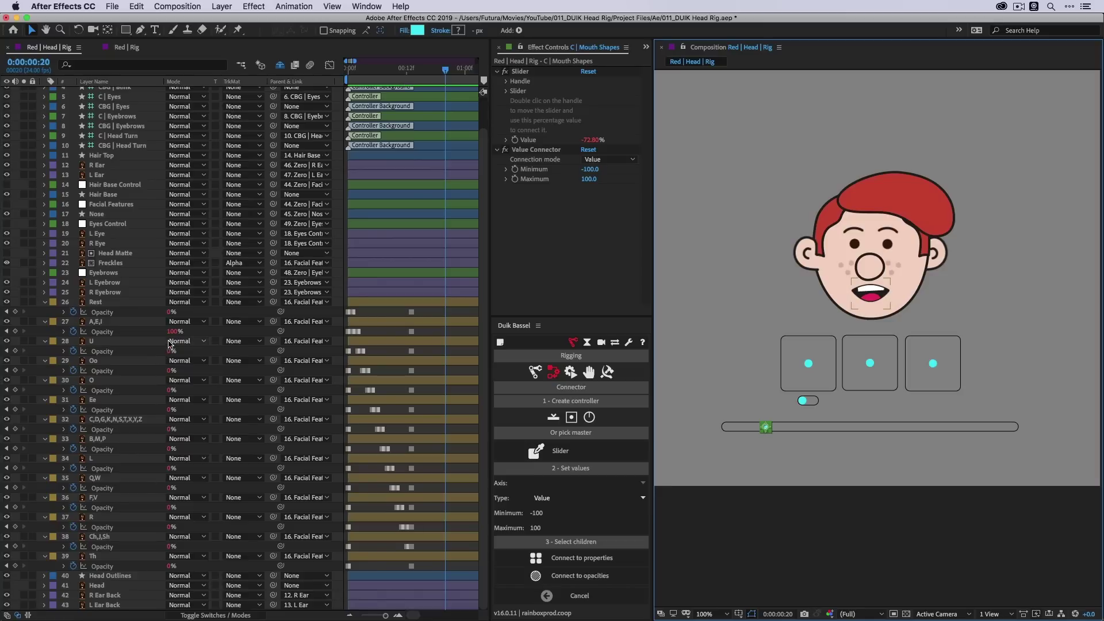
drag(171, 332, 230, 336)
drag(765, 429, 727, 426)
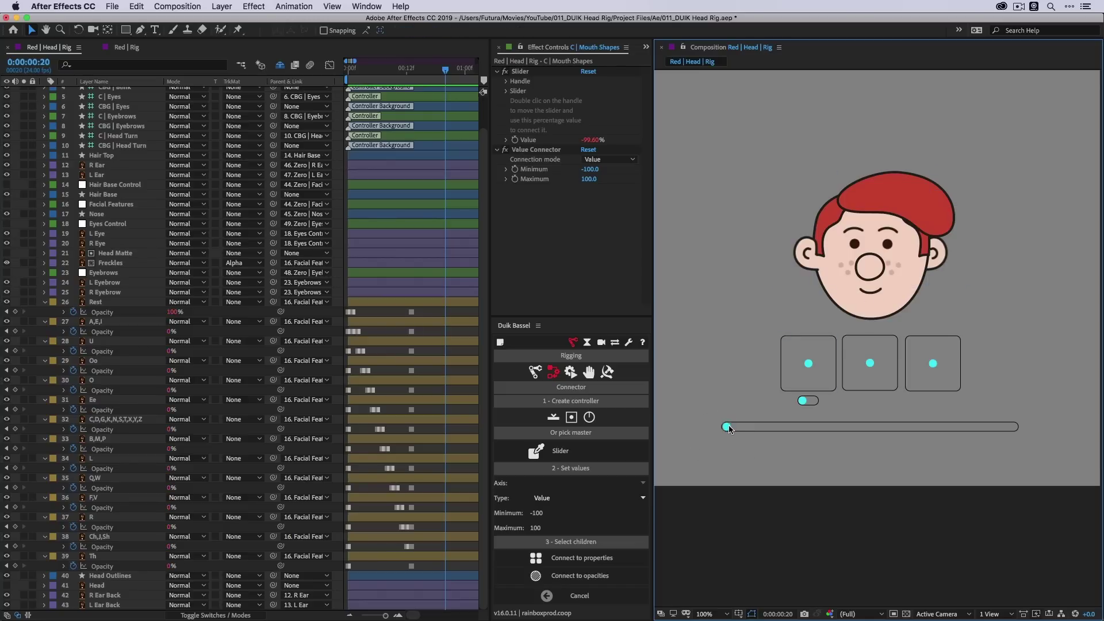
drag(727, 426, 1015, 427)
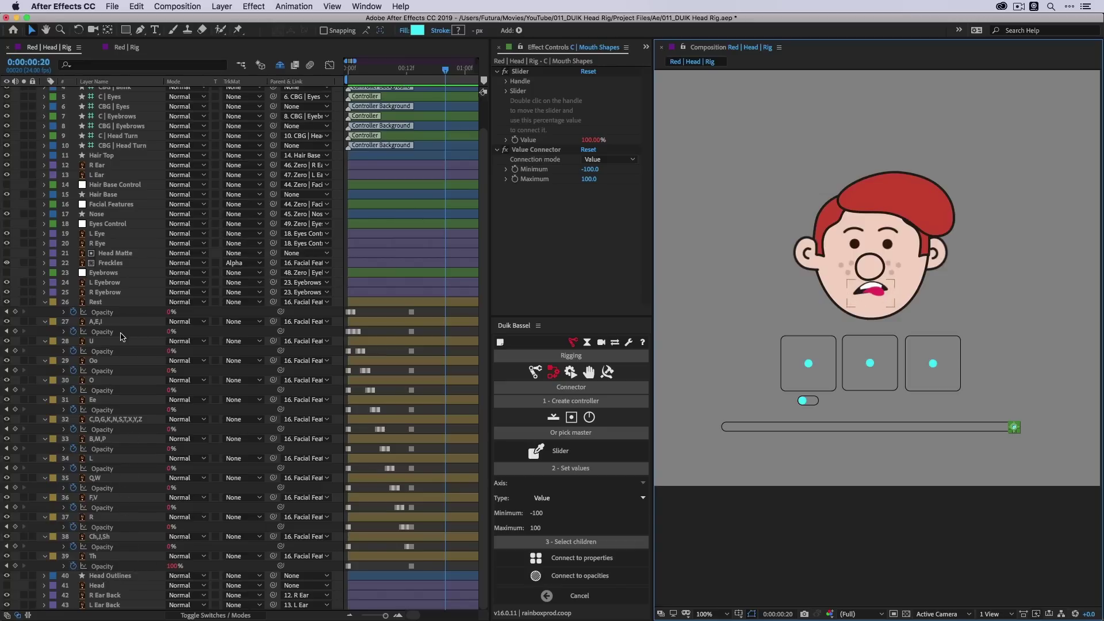
drag(1015, 427, 733, 428)
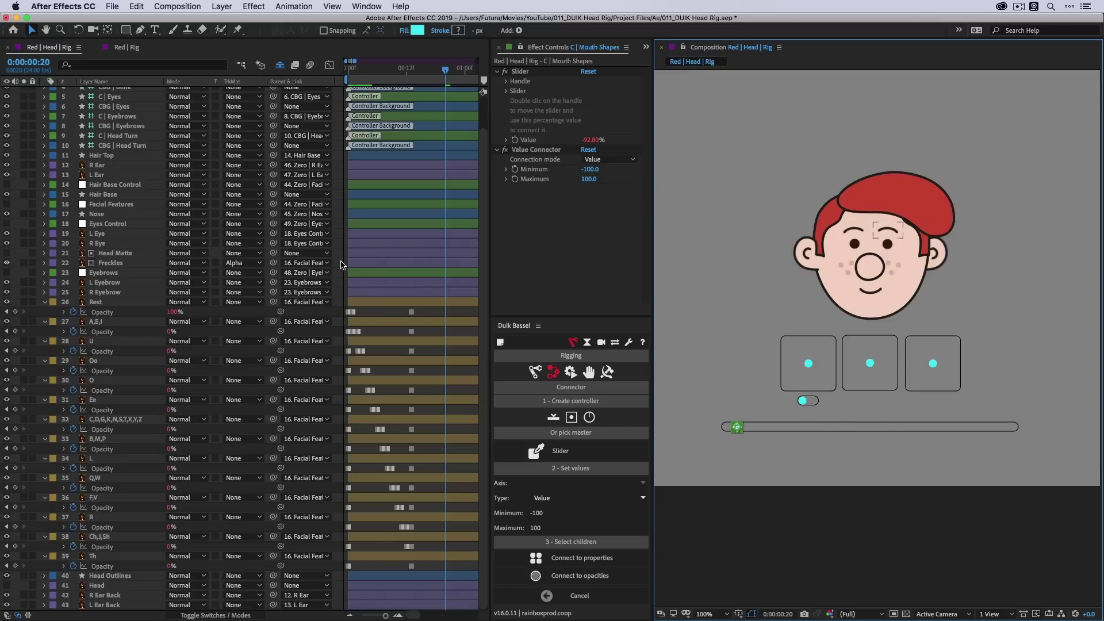
- Reveal the keyframed properties of all layers to review them, and collapse the layers again
scroll(200, 165, up, 2)
click(130, 93)
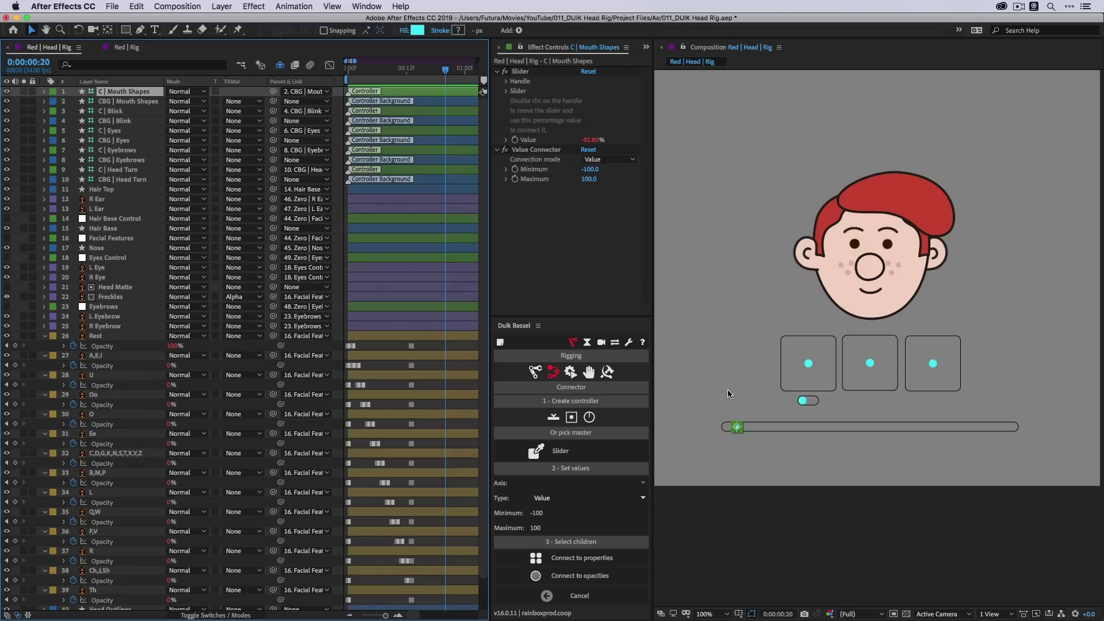
click(738, 473)
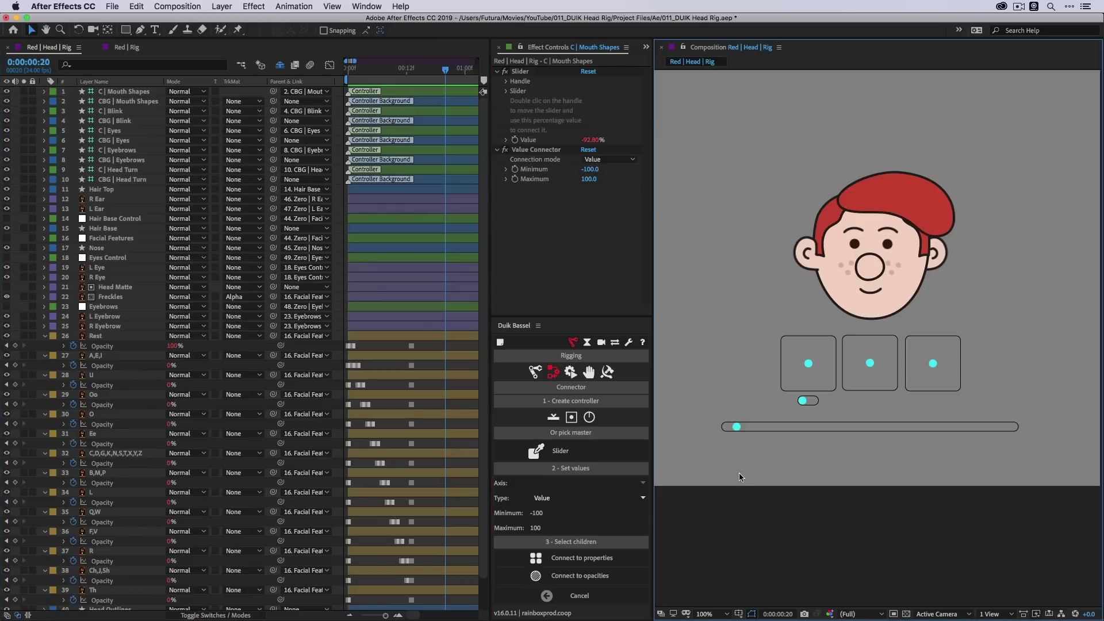
click(443, 348)
key(u)
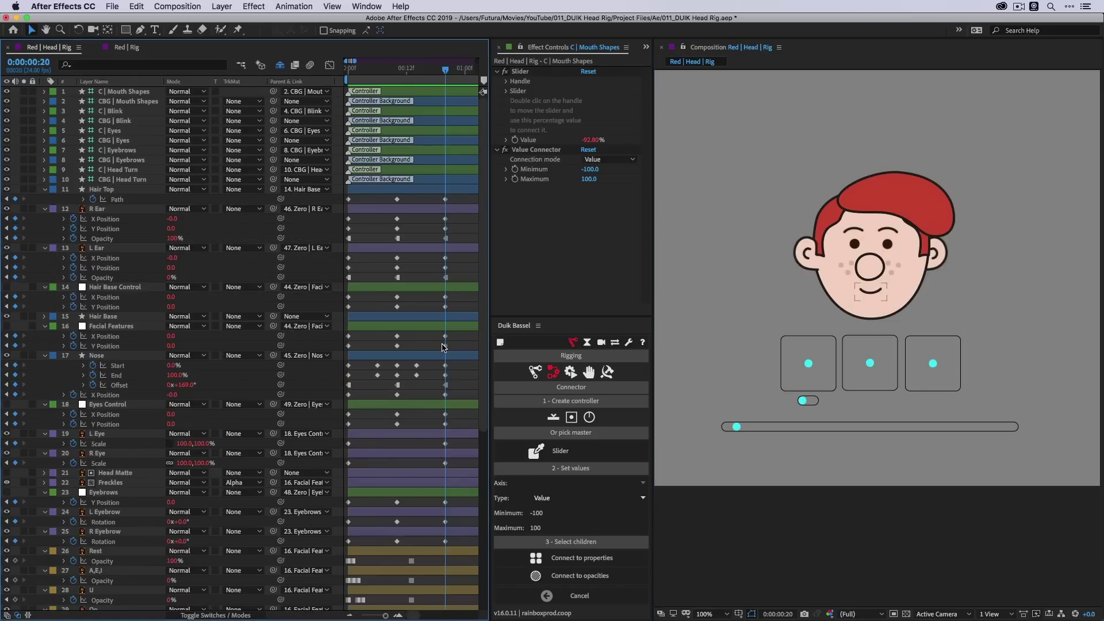
key(u)
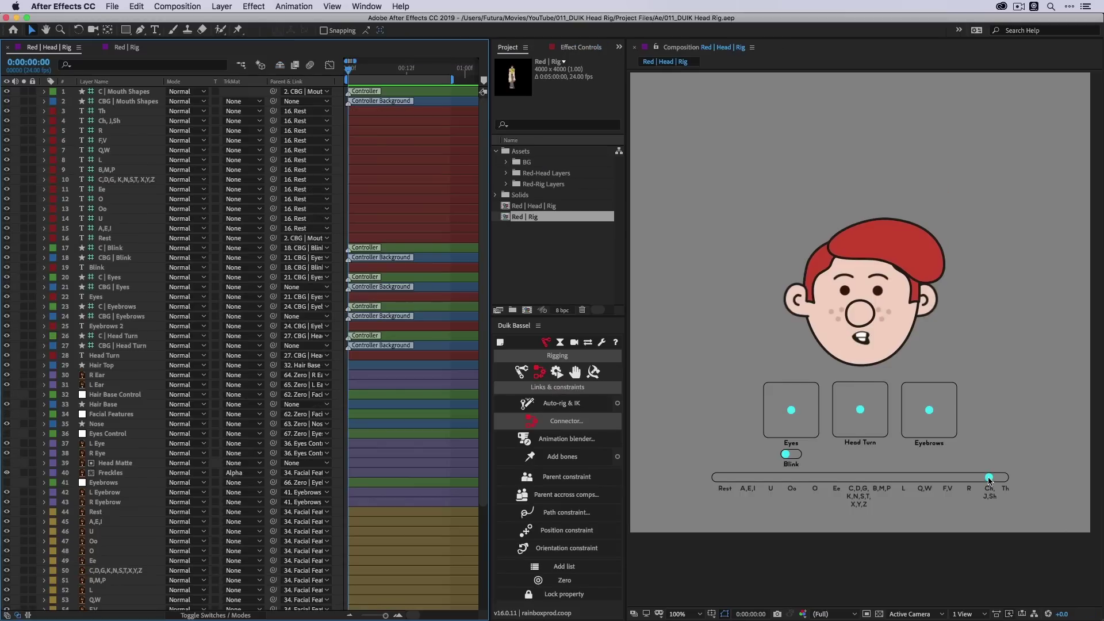
- Move the C | Mouth Shapes handle from the Ch, J, Sh label to the Rest label, and clear the selection
drag(987, 477, 716, 480)
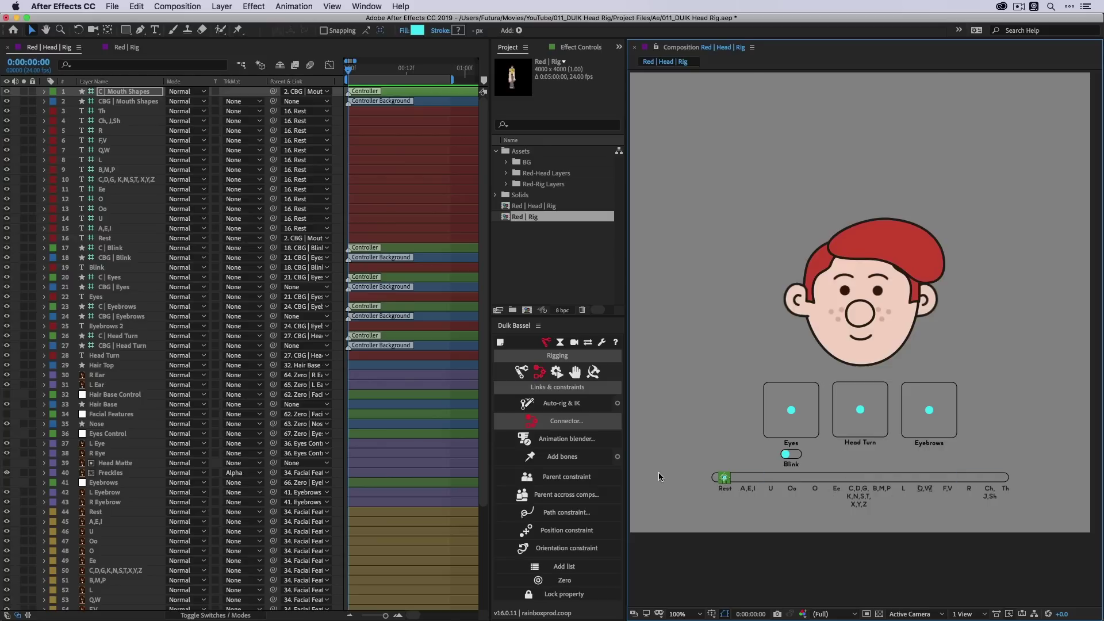
drag(723, 479, 750, 482)
drag(772, 444, 793, 432)
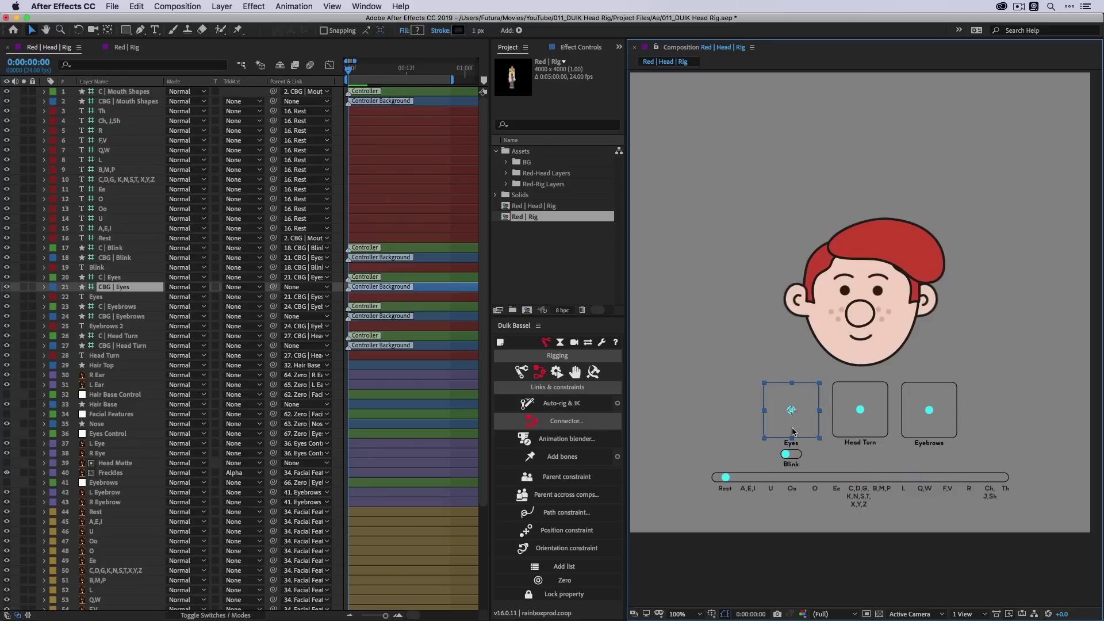
click(957, 444)
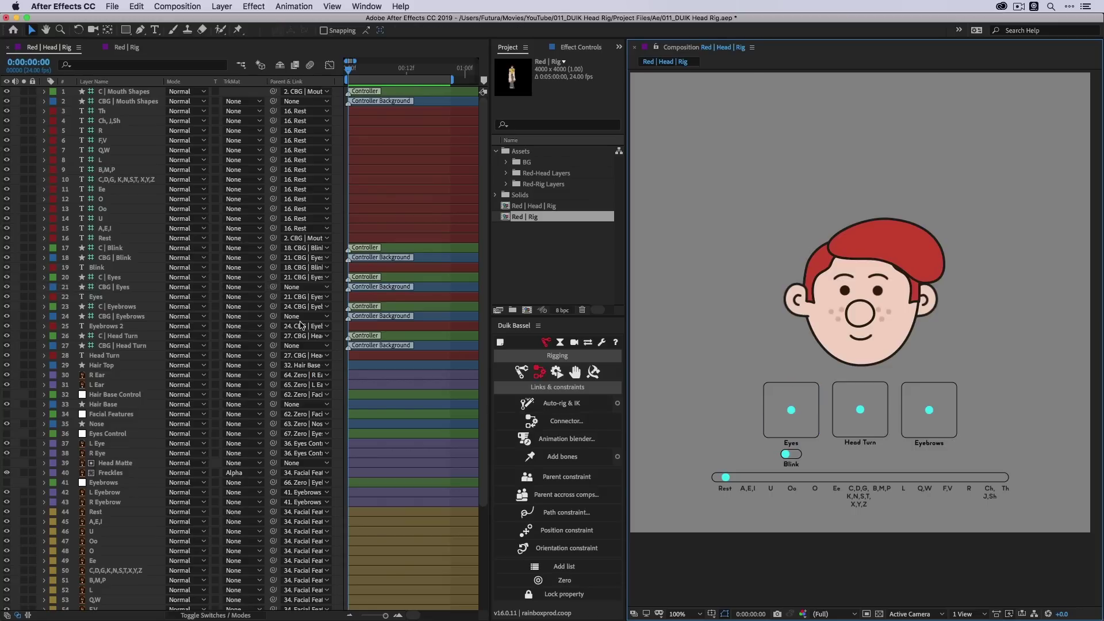
- Check the Guide Layer setting of the mouth label text layers from Rest to Th
click(106, 238)
shift+click(109, 111)
right_click(109, 111)
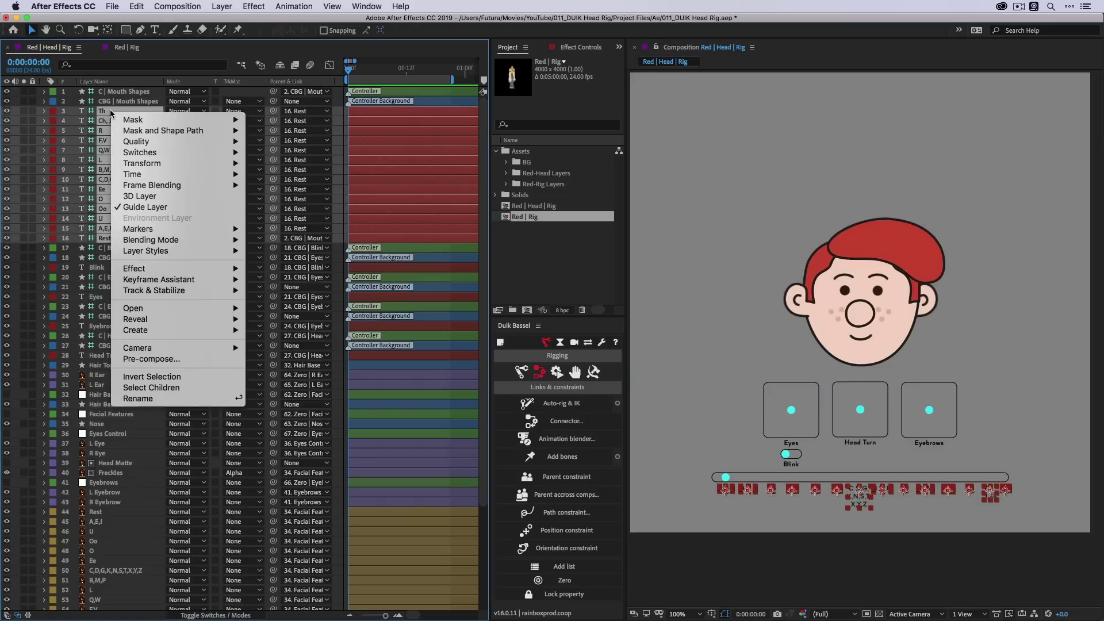
click(134, 207)
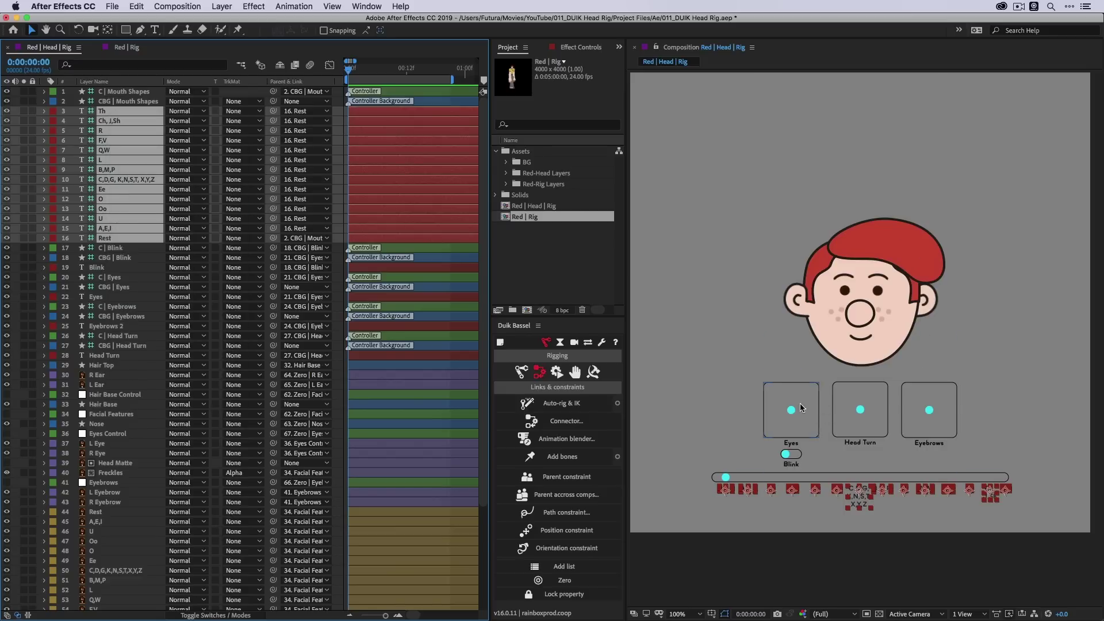
click(733, 340)
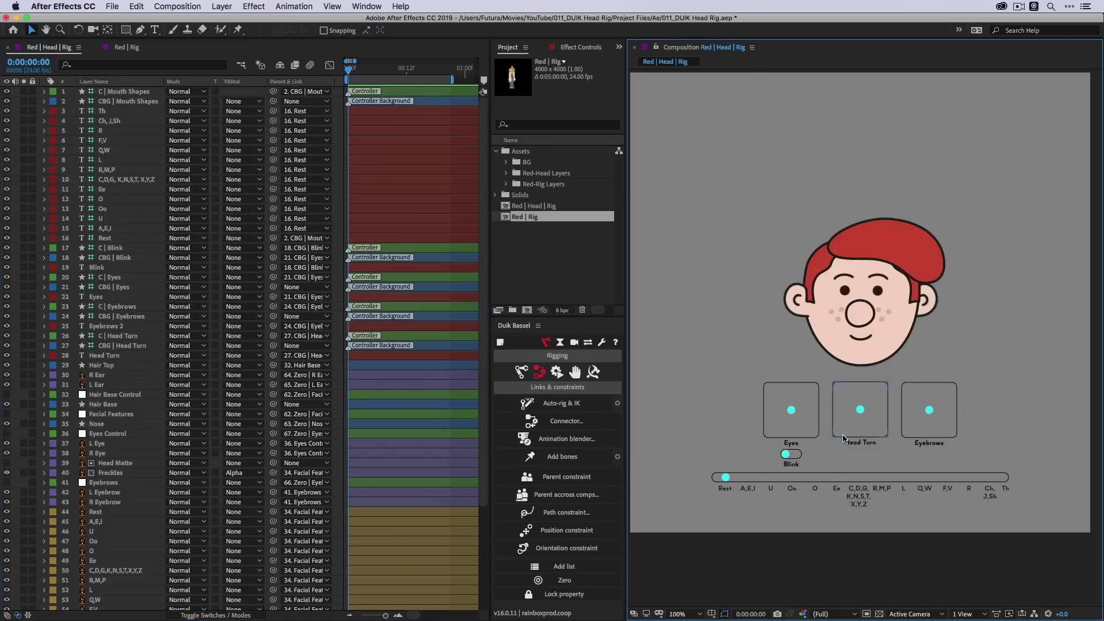
- Try rotating the CBG | Mouth Shapes slider to vertical and placing it beside the head, and undo both changes
click(960, 476)
key(w)
drag(978, 476, 810, 568)
key(super+z)
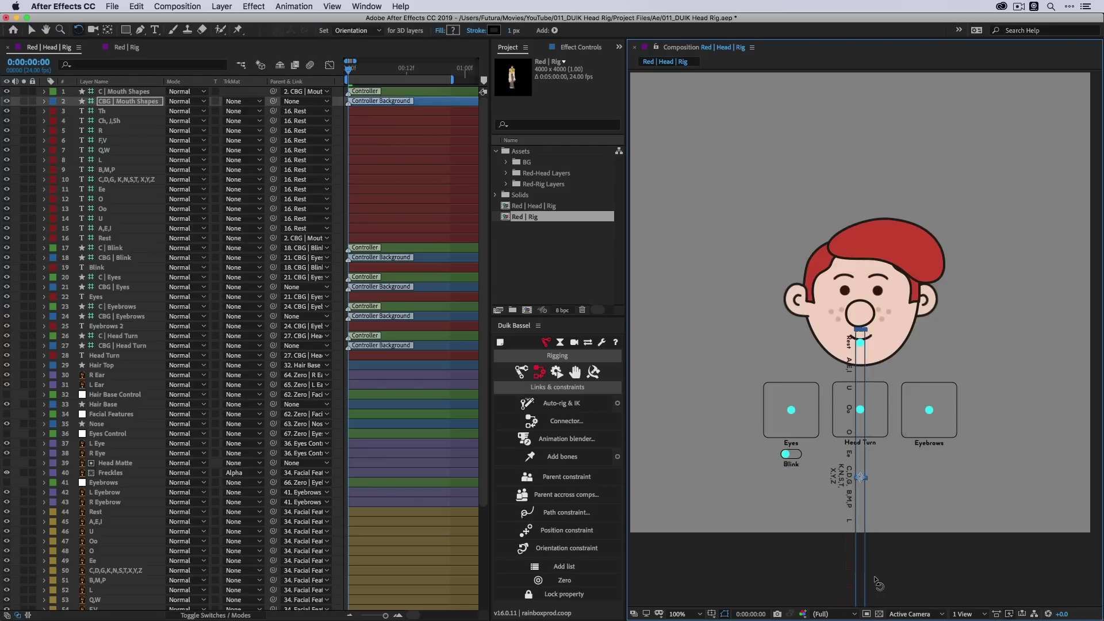
key(v)
drag(860, 455, 694, 308)
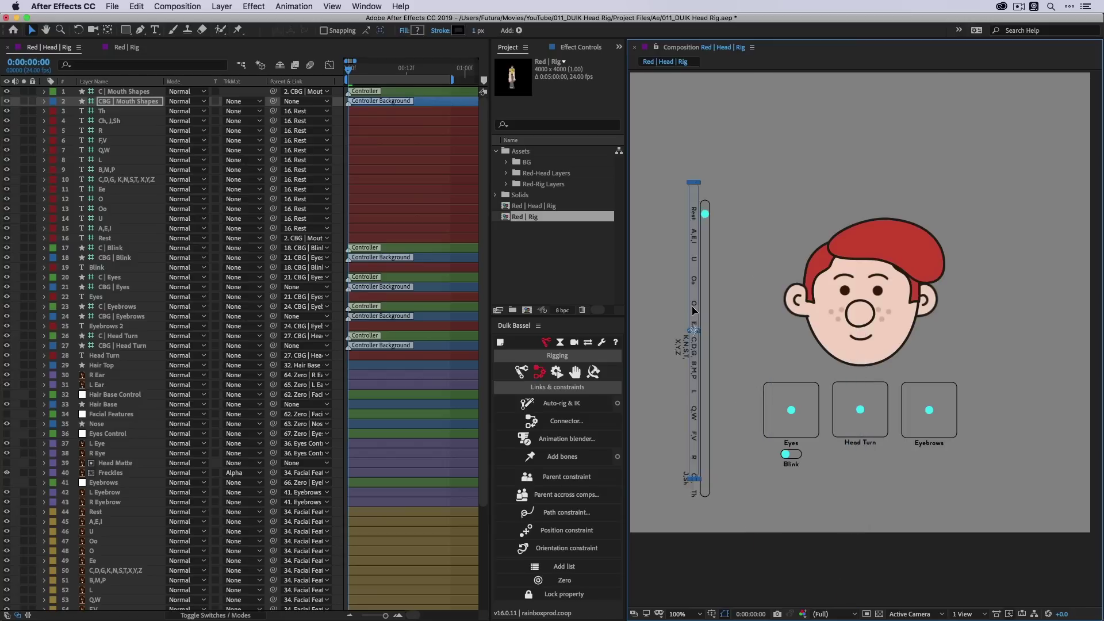
click(844, 507)
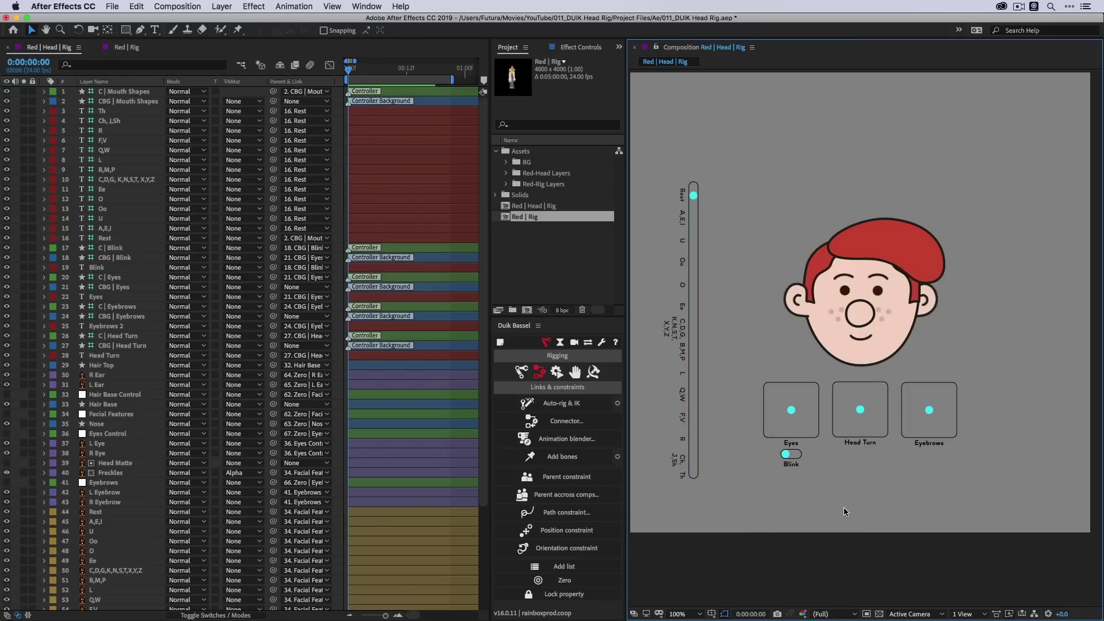
key(super+z)
key(super+z)
key(super+z)
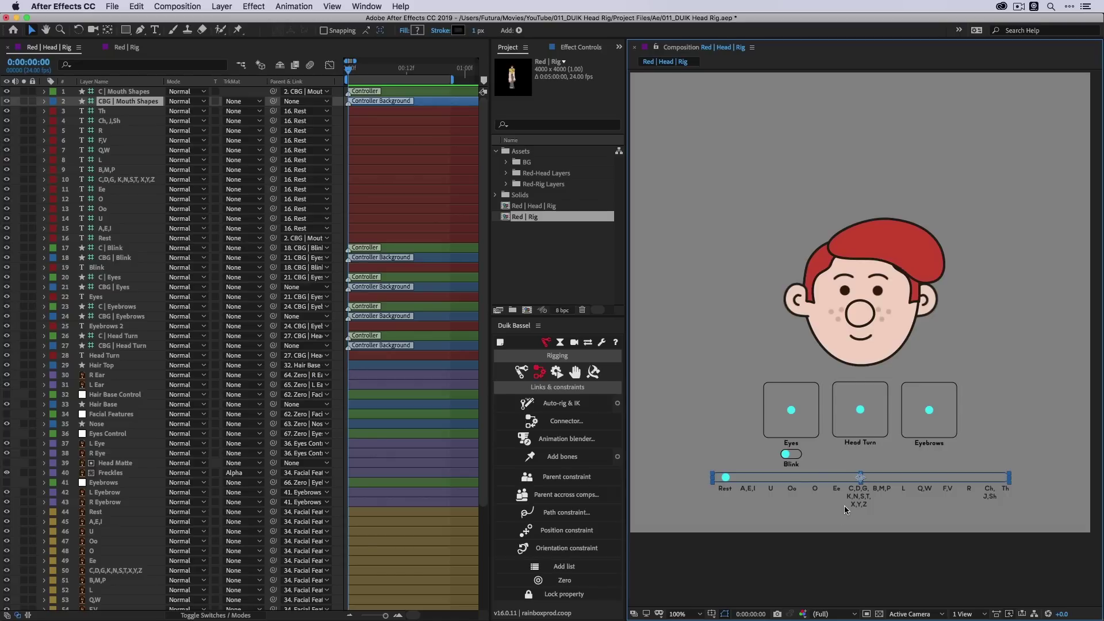
- Set the C | Eyes handle colour to the red sampled from the character's hair
click(791, 410)
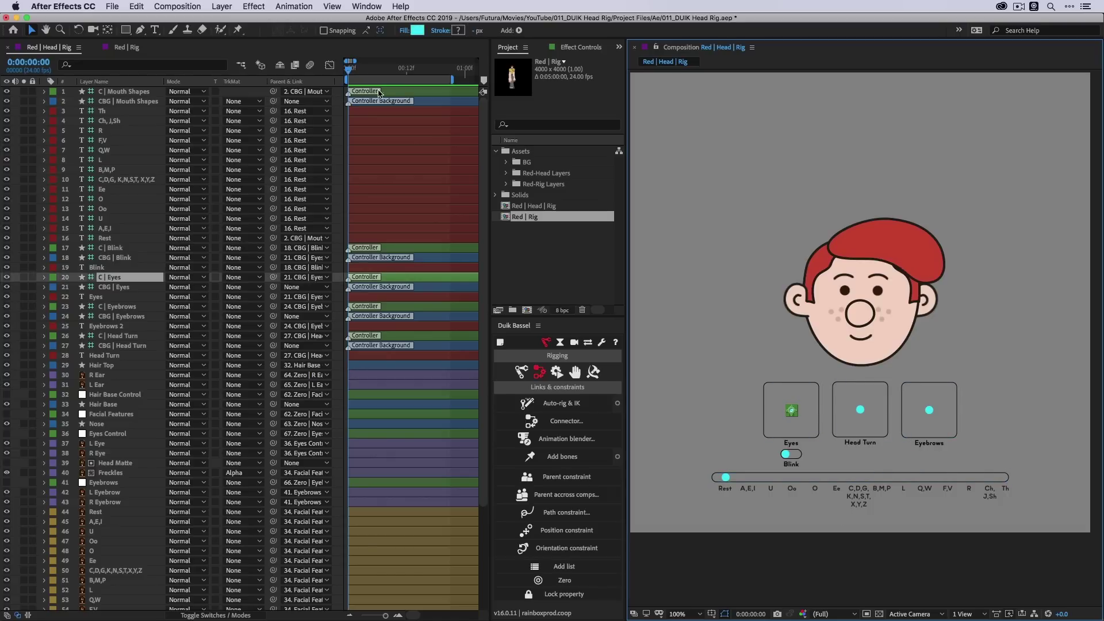
click(555, 47)
click(506, 81)
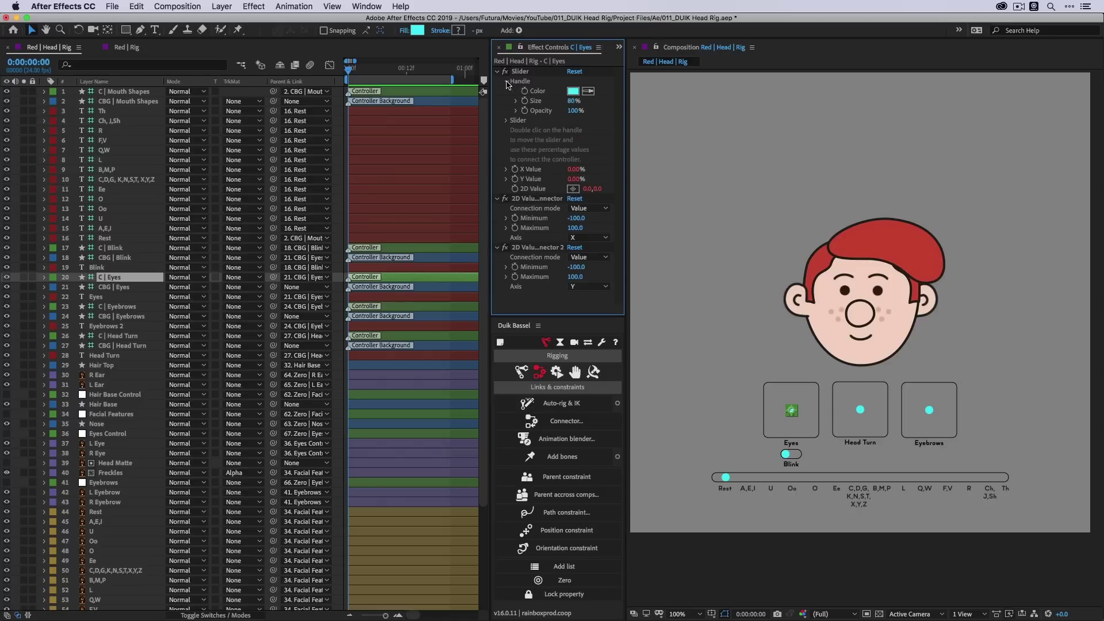
click(588, 92)
click(878, 246)
- Set the C | Eyebrows handle colour to the same red as the character's hair
click(859, 406)
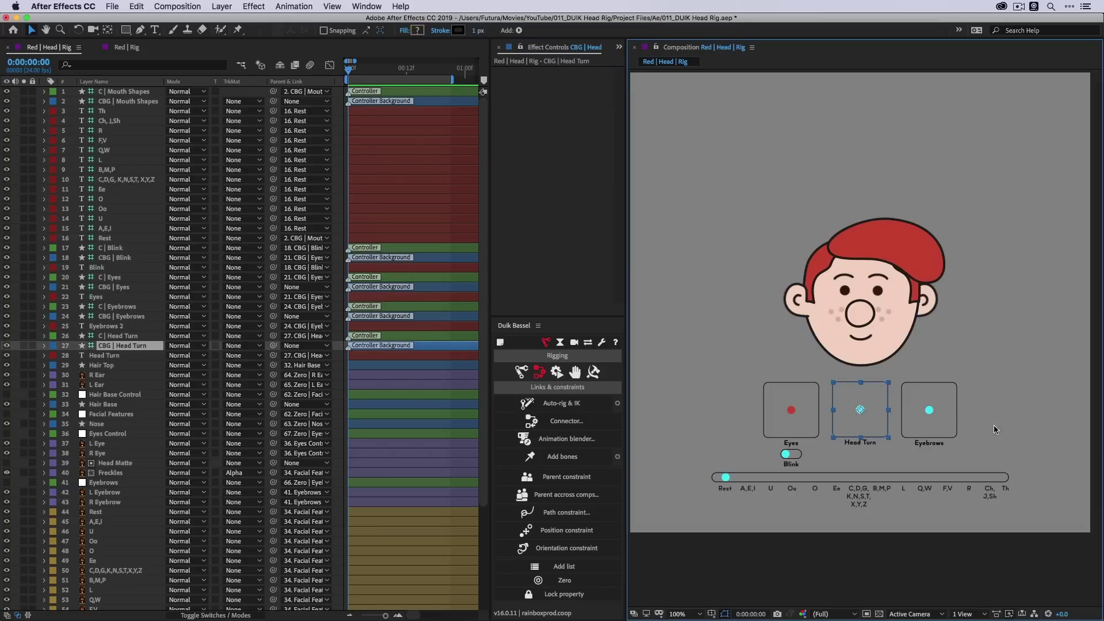
click(930, 410)
click(506, 82)
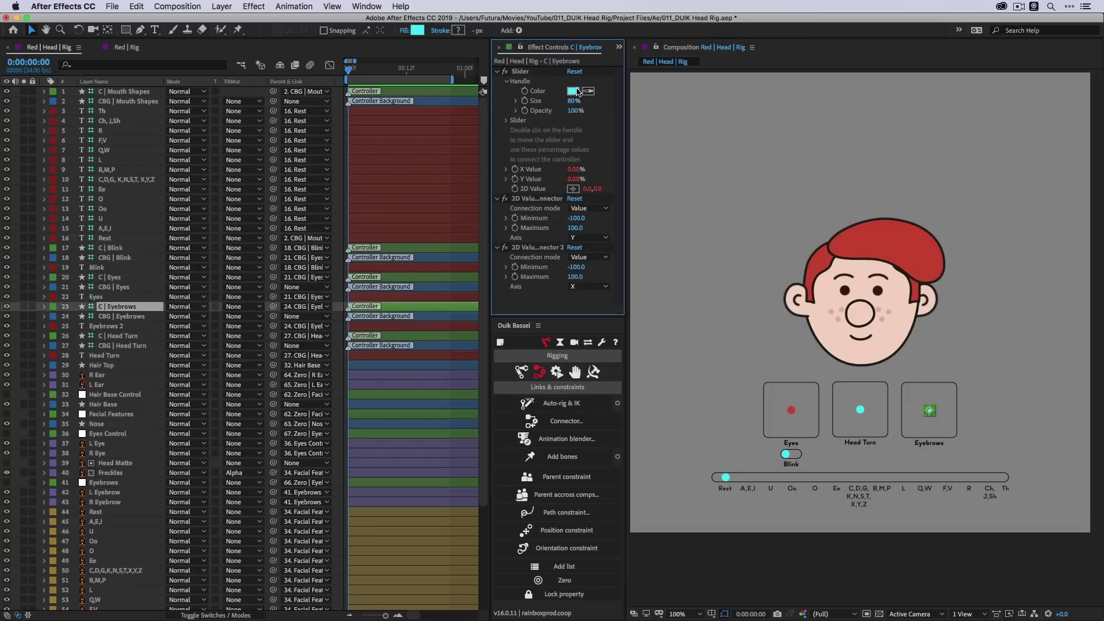
click(588, 91)
click(882, 280)
- Set the C | Head Turn handle colour to the hair red as well, and clear the selection
click(861, 410)
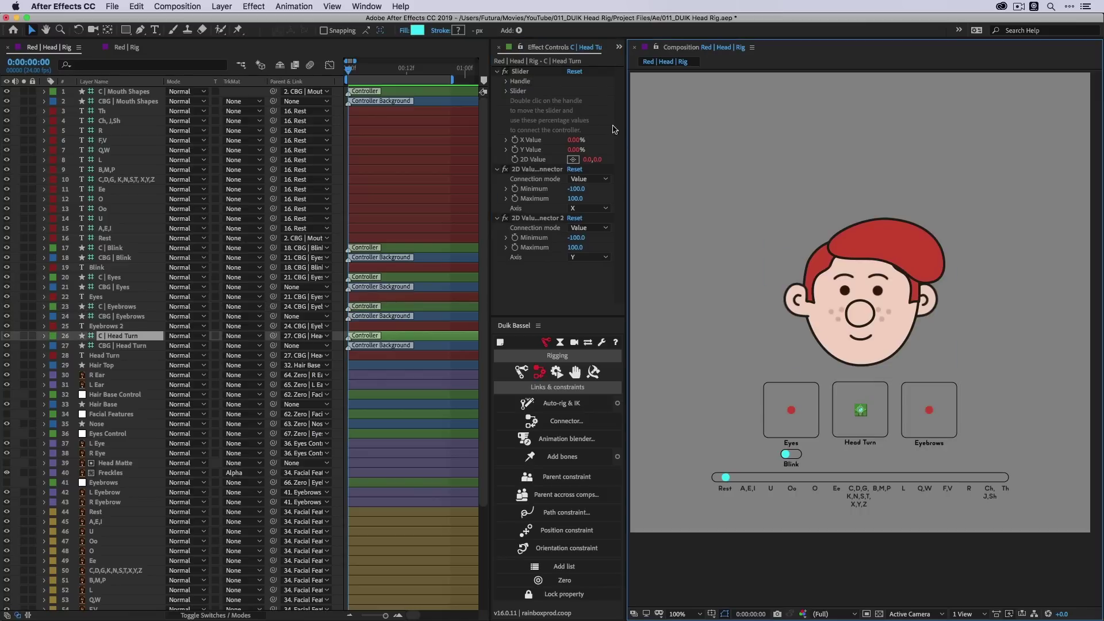
click(517, 84)
click(589, 92)
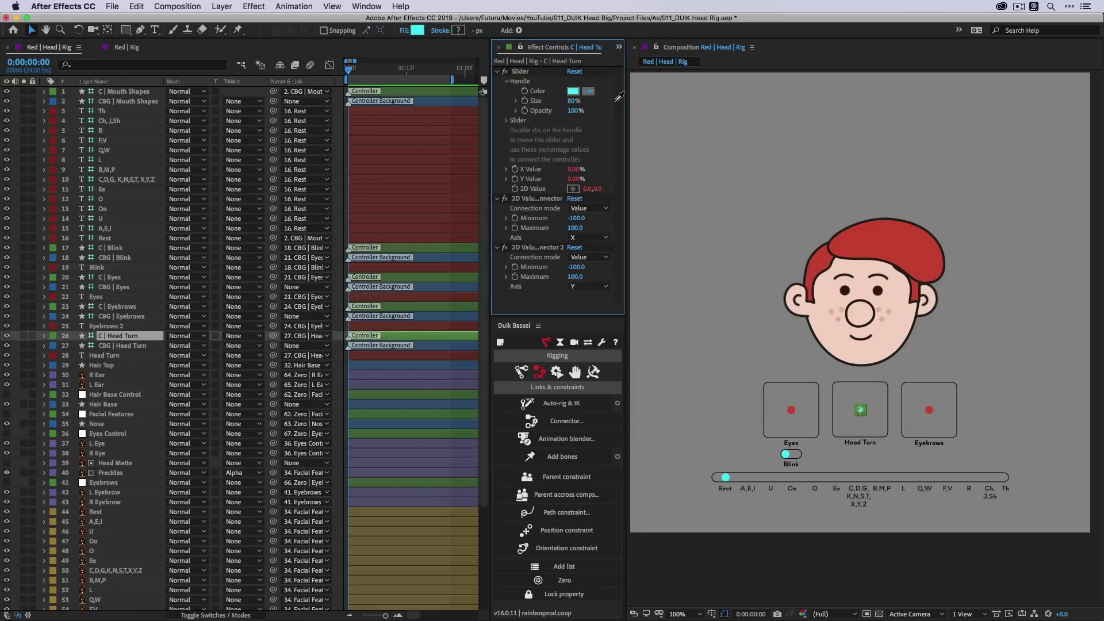
click(879, 251)
click(889, 598)
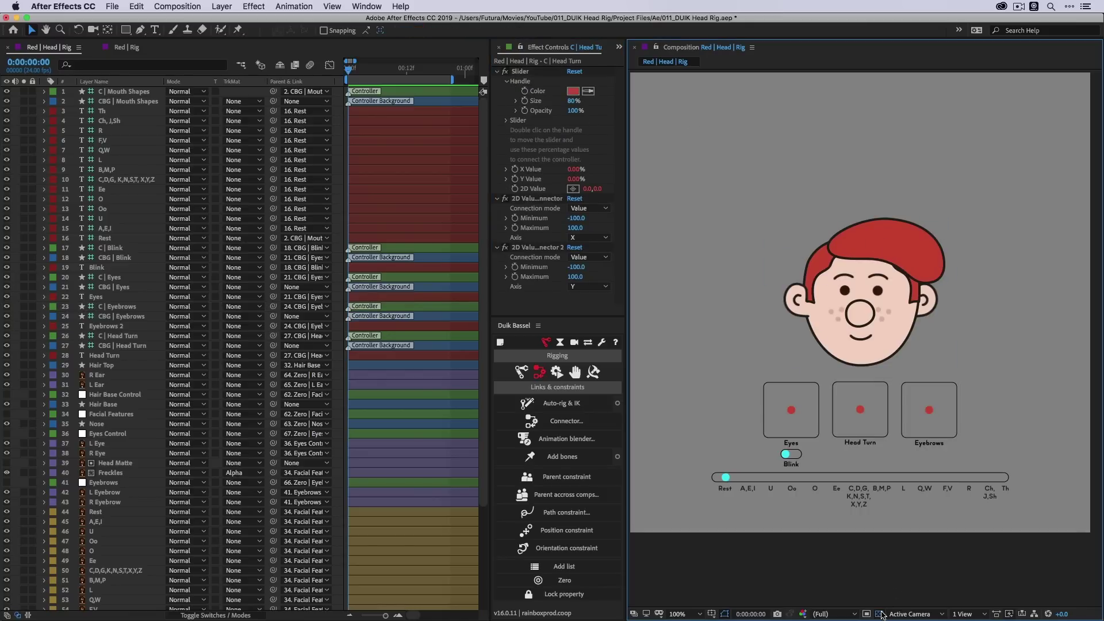
- Show the transparency grid behind the head in the Red | Head | Rig composition
click(879, 614)
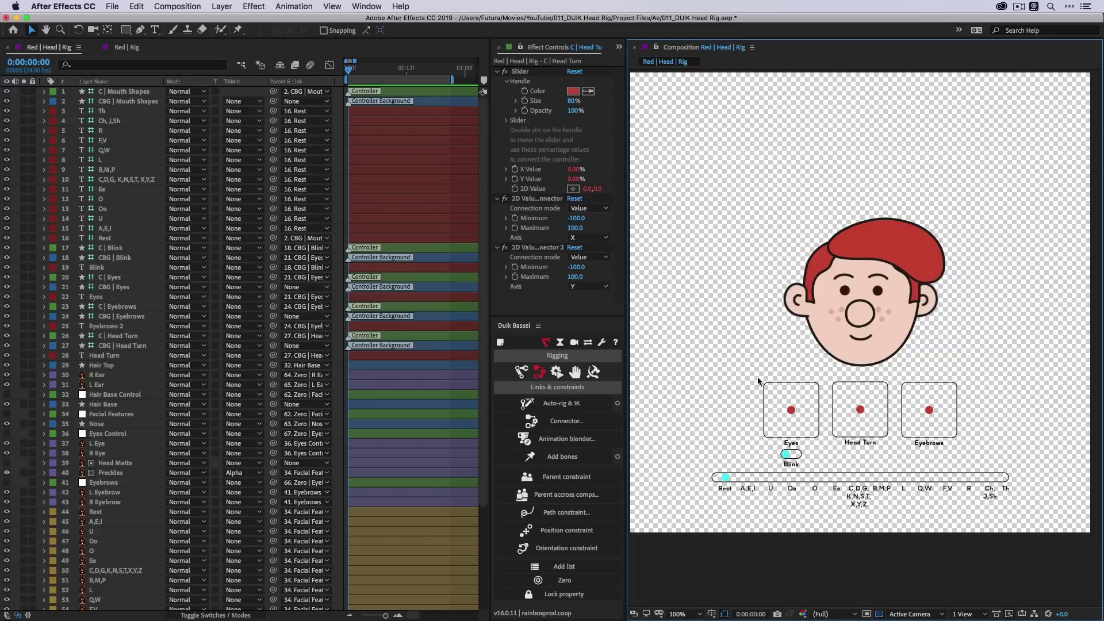
- Try enlarging the slider size of C | Eyes to 190%, and undo the change
click(792, 410)
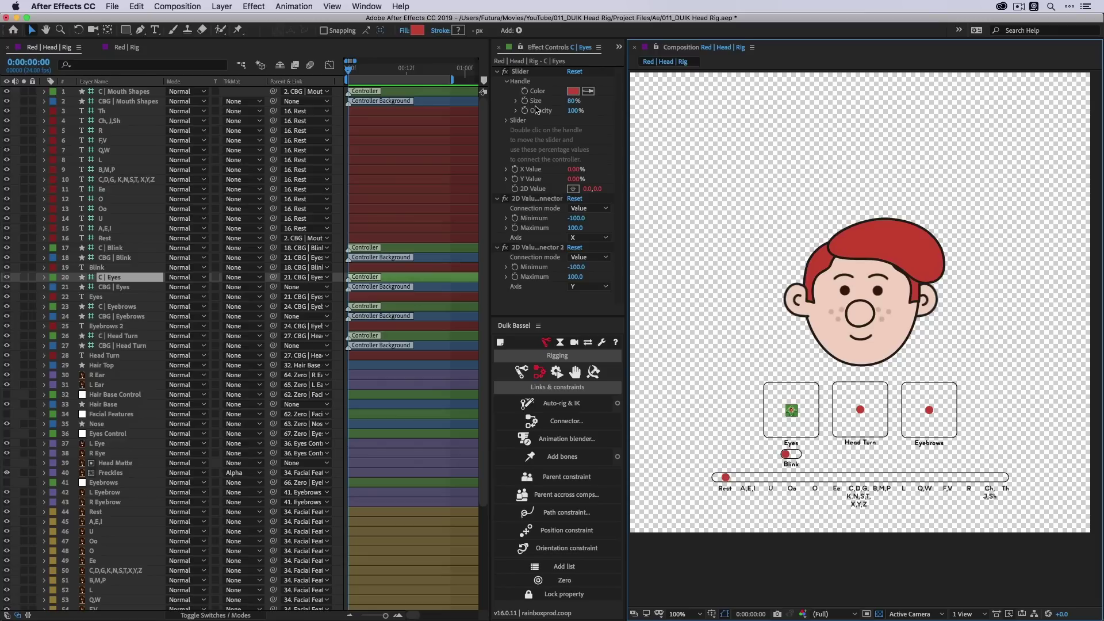
click(506, 81)
click(506, 91)
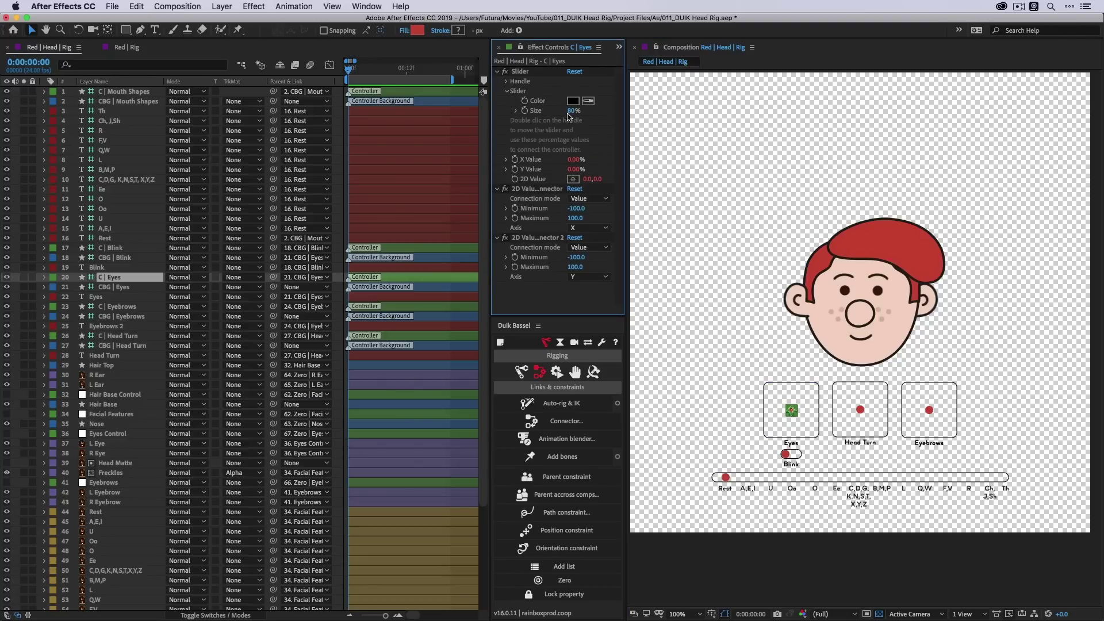
drag(573, 111, 605, 112)
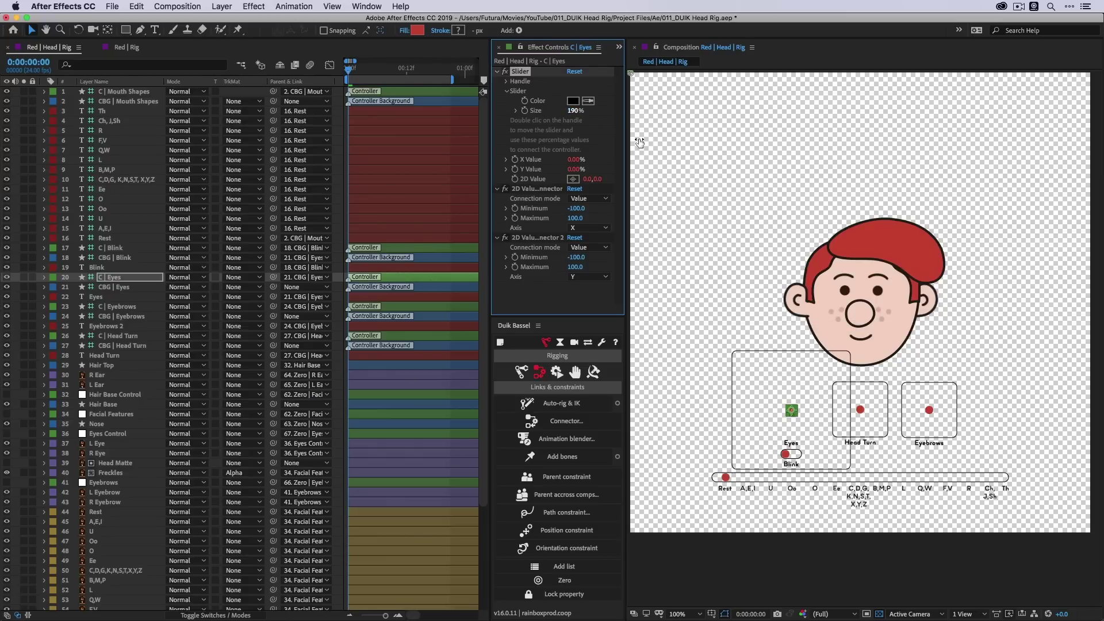
key(super+z)
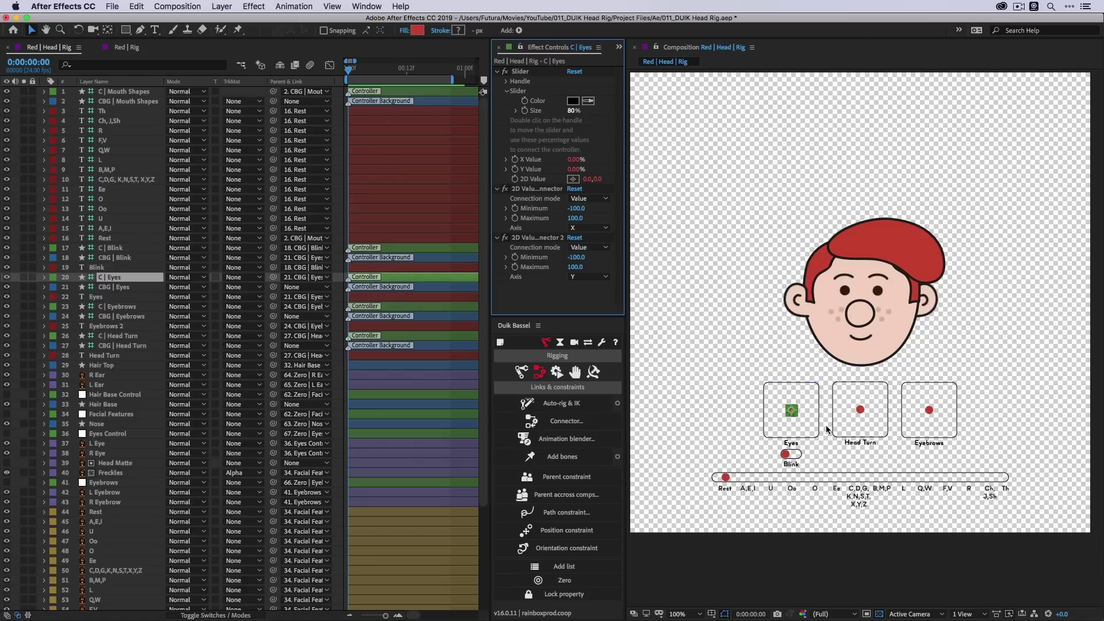
- Move the Eyes slider box about 30 px left and the Eyebrows box about 40 px right, away from Head Turn
click(765, 387)
click(755, 396)
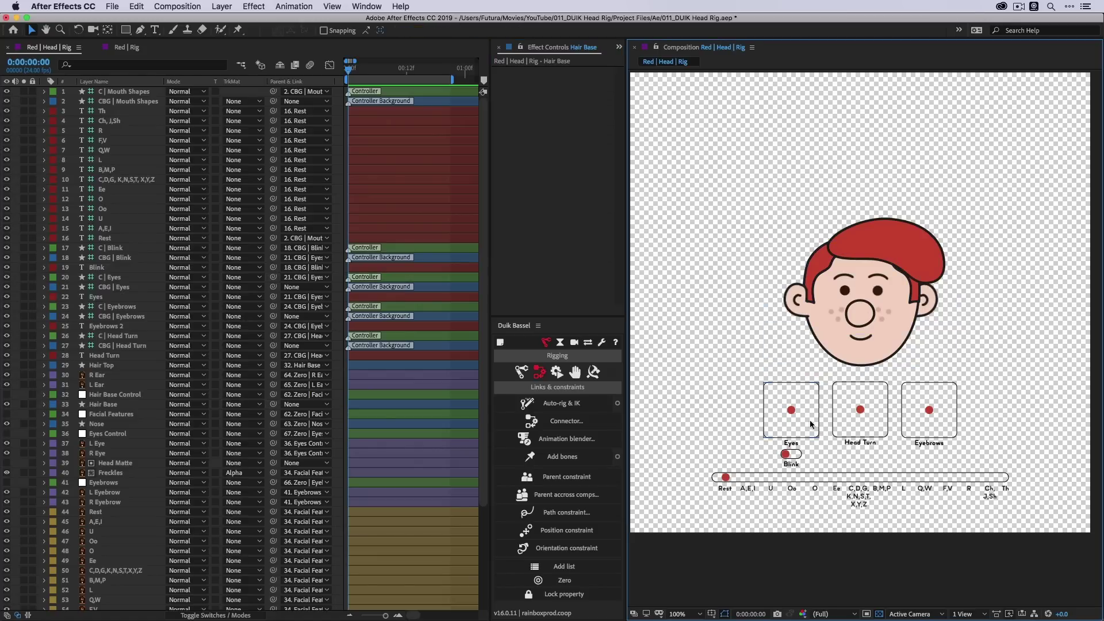
click(782, 395)
key(shift+Left)
key(shift+Left)
key(shift+Left)
click(910, 422)
key(shift+Right)
key(shift+Right)
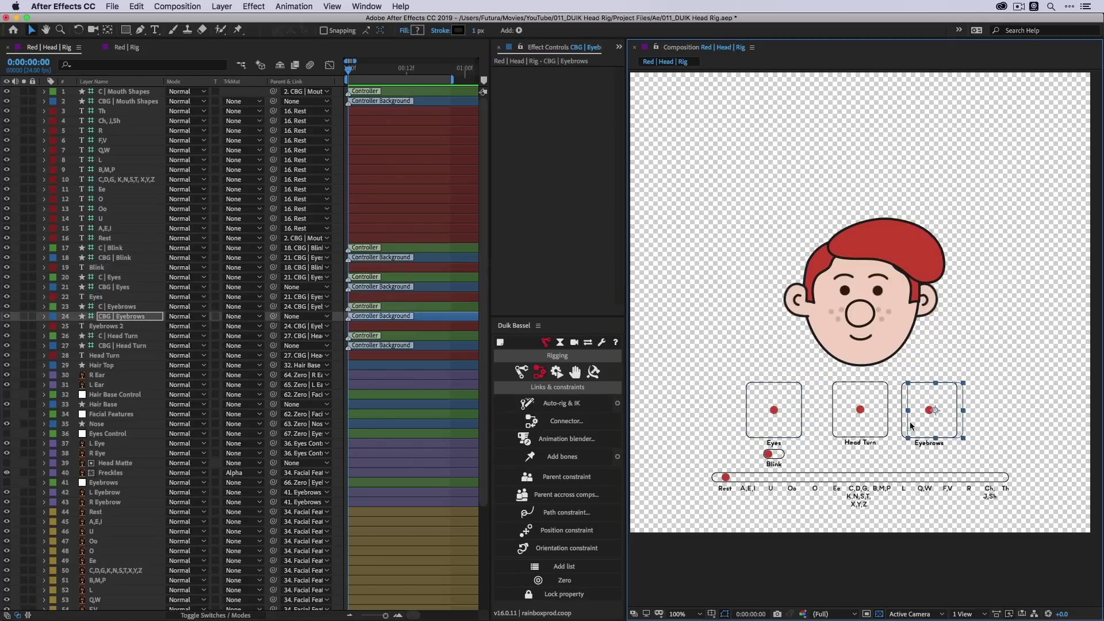
key(shift+Right)
- Set the slider size of C | Head Turn to 100% and shift the Head Turn label down below the box
click(876, 407)
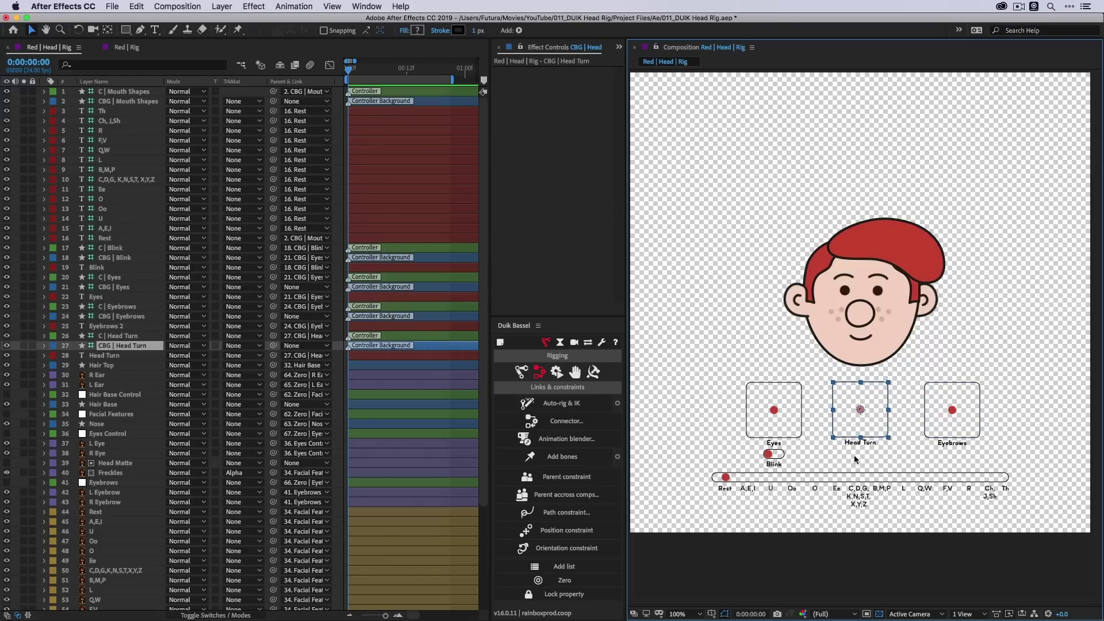
click(861, 410)
click(507, 92)
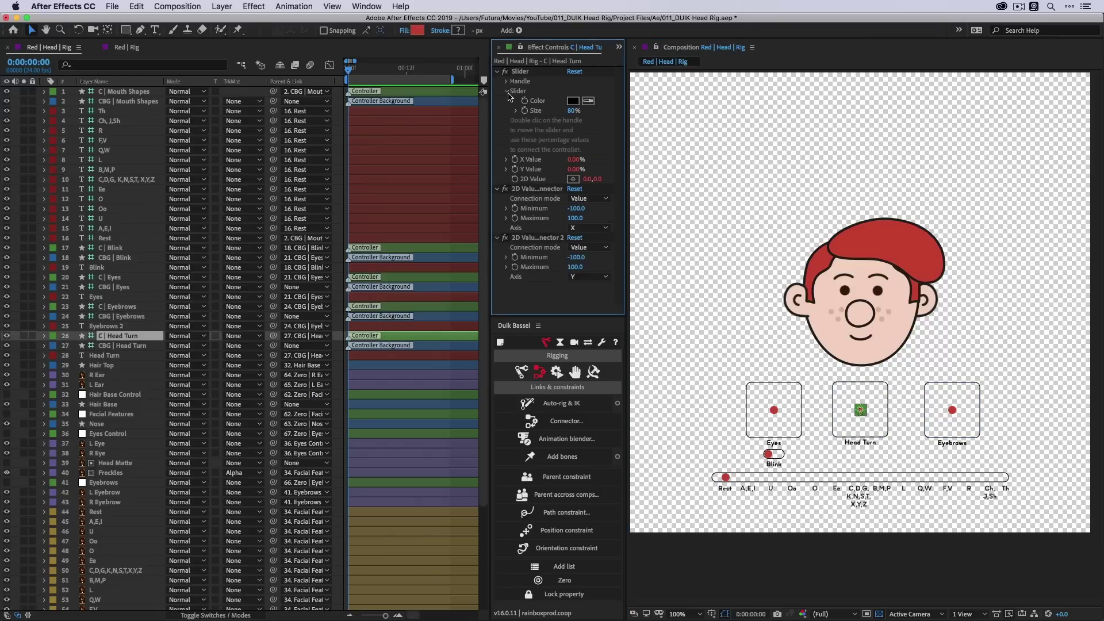
click(575, 110)
key(Return)
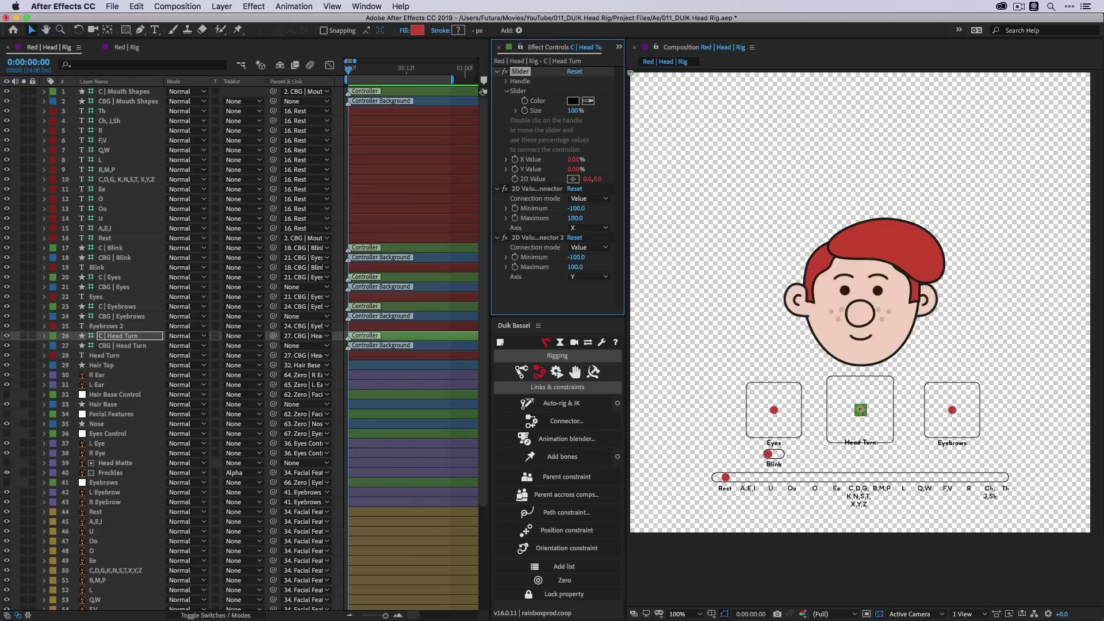
click(869, 444)
click(901, 460)
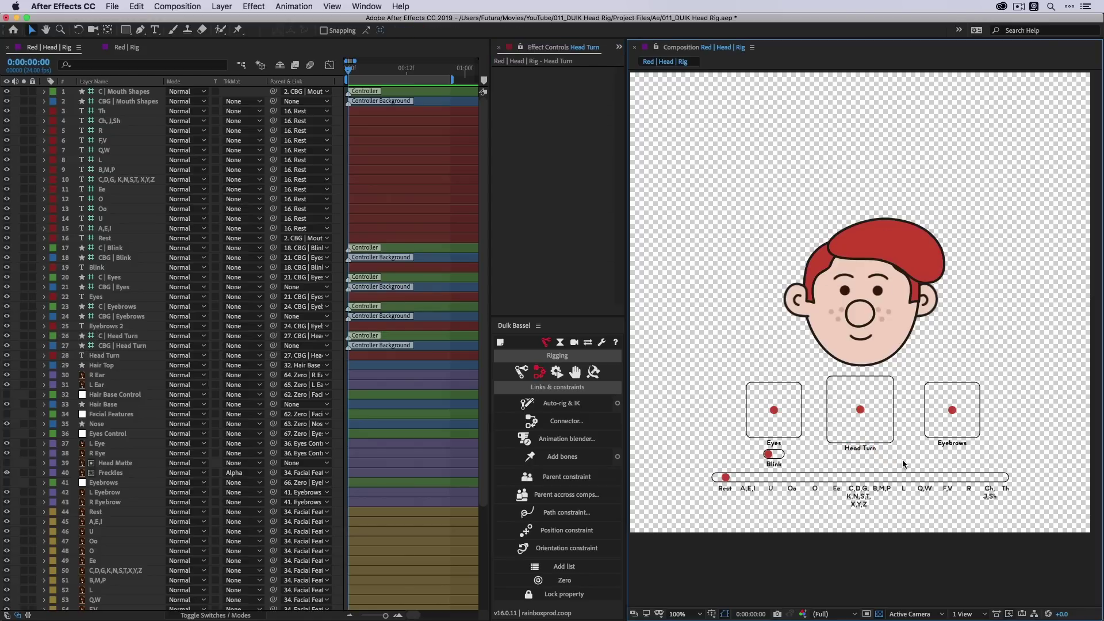
- Set the stroke width of the CBG | Head Turn box to 4, and clear the selection
click(894, 439)
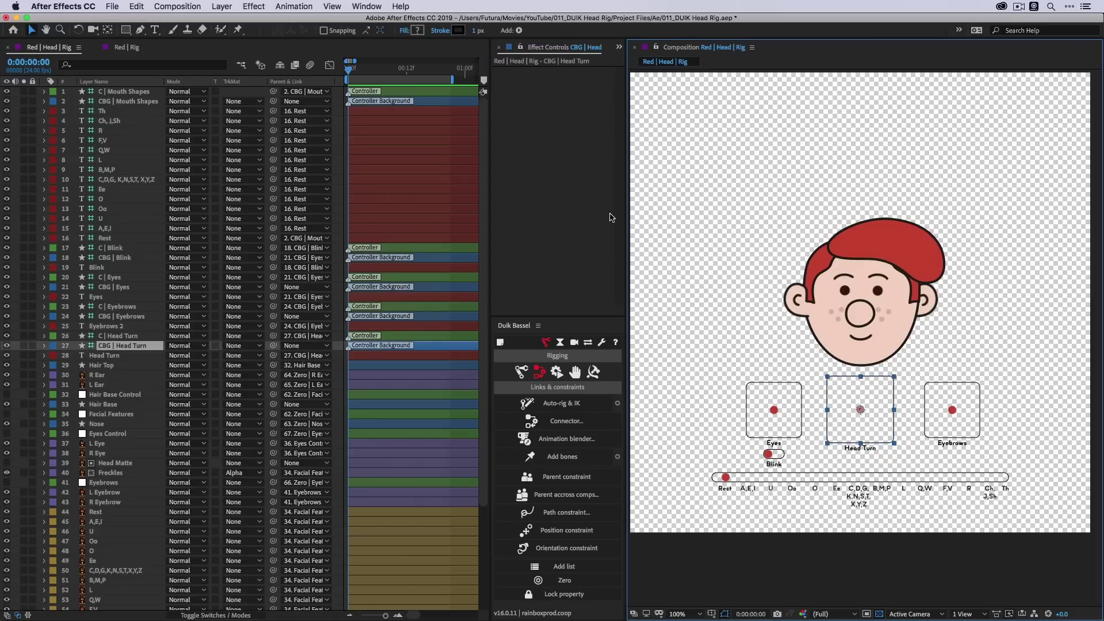
click(45, 346)
click(56, 356)
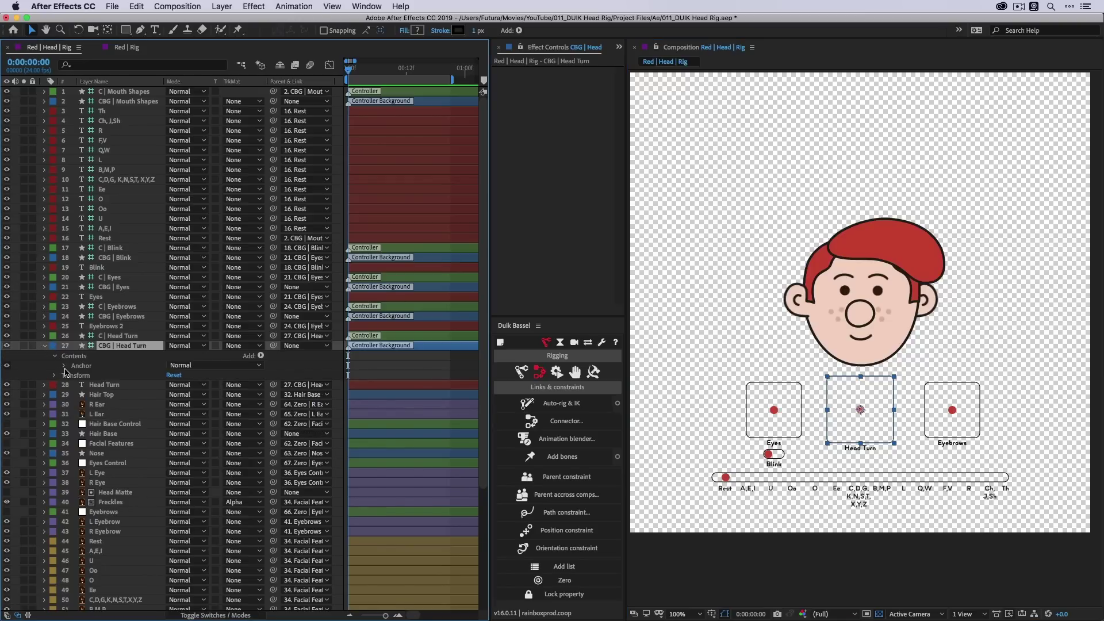
click(65, 367)
click(73, 385)
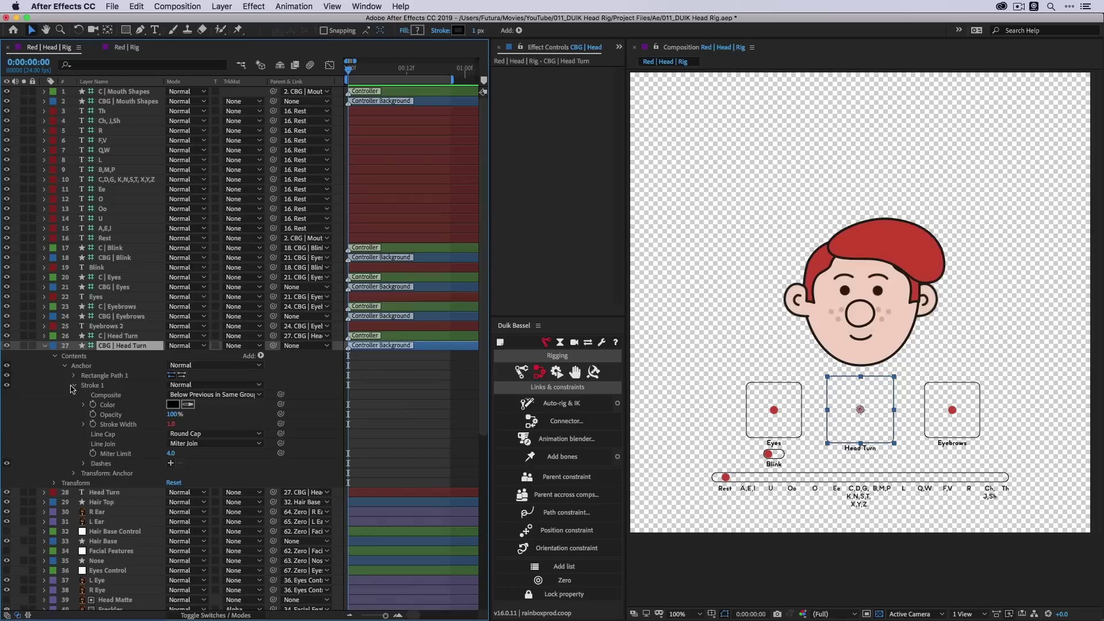
click(150, 424)
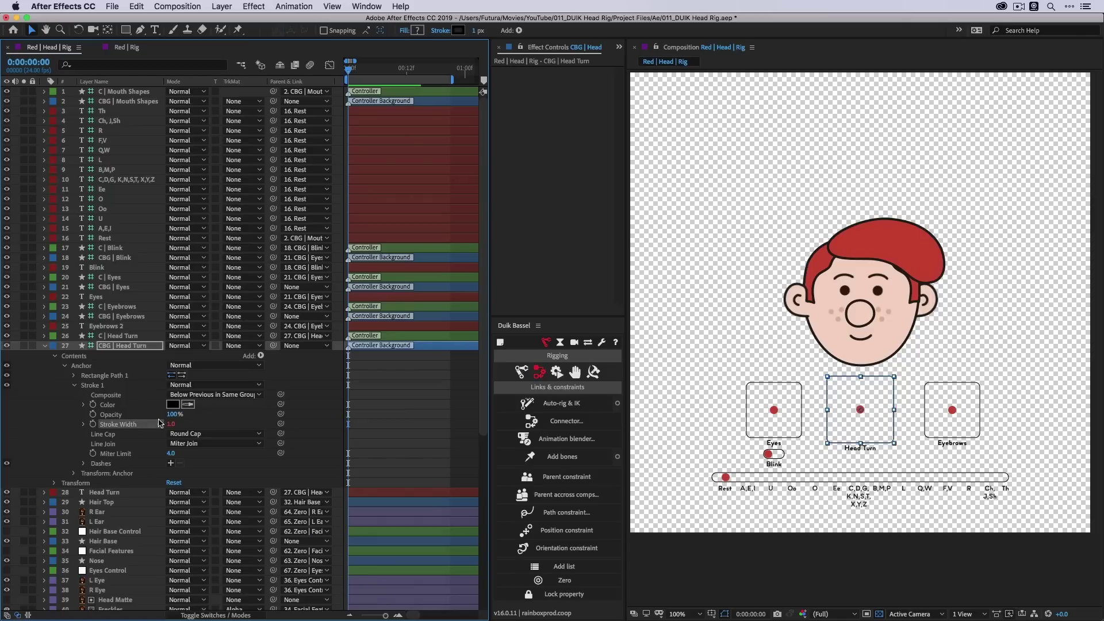
click(83, 425)
click(180, 435)
click(172, 424)
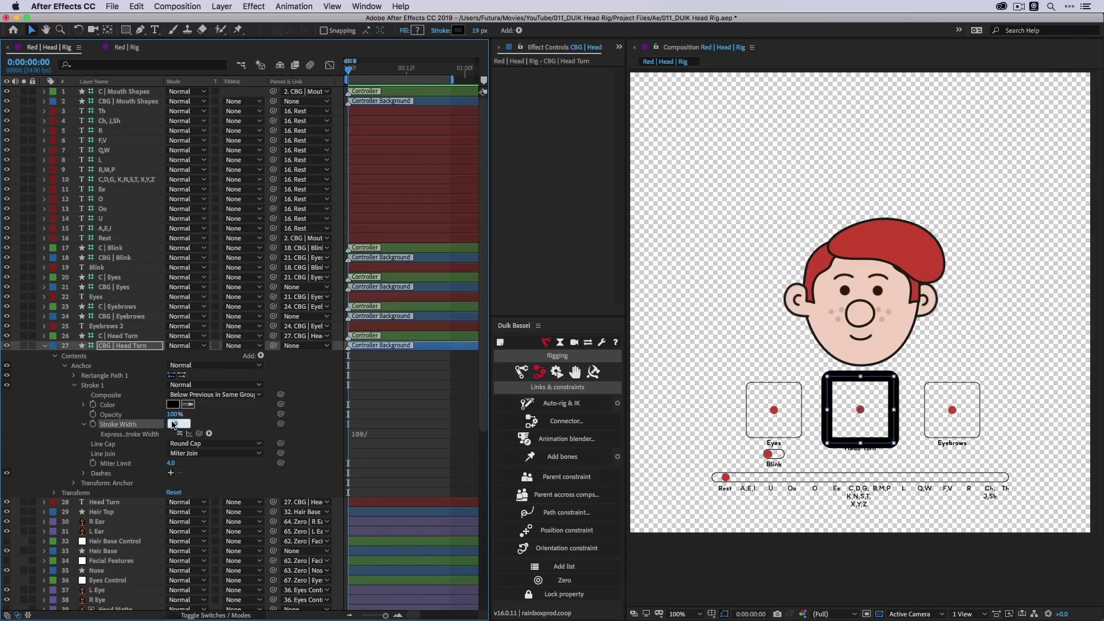
text(5)
key(Return)
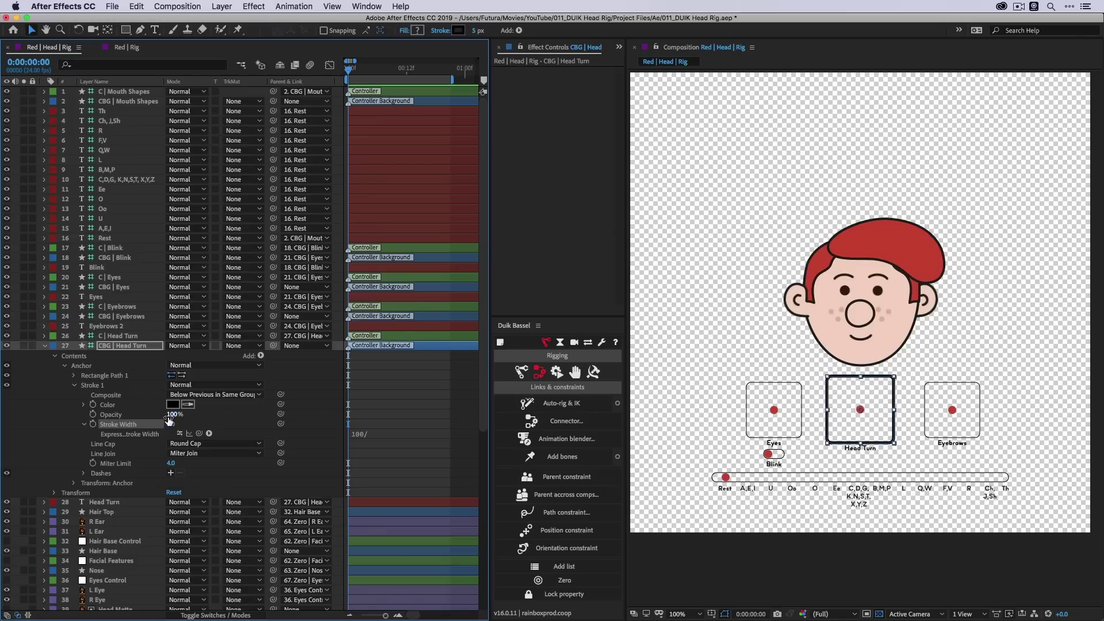
click(170, 424)
text(4)
key(Return)
click(819, 266)
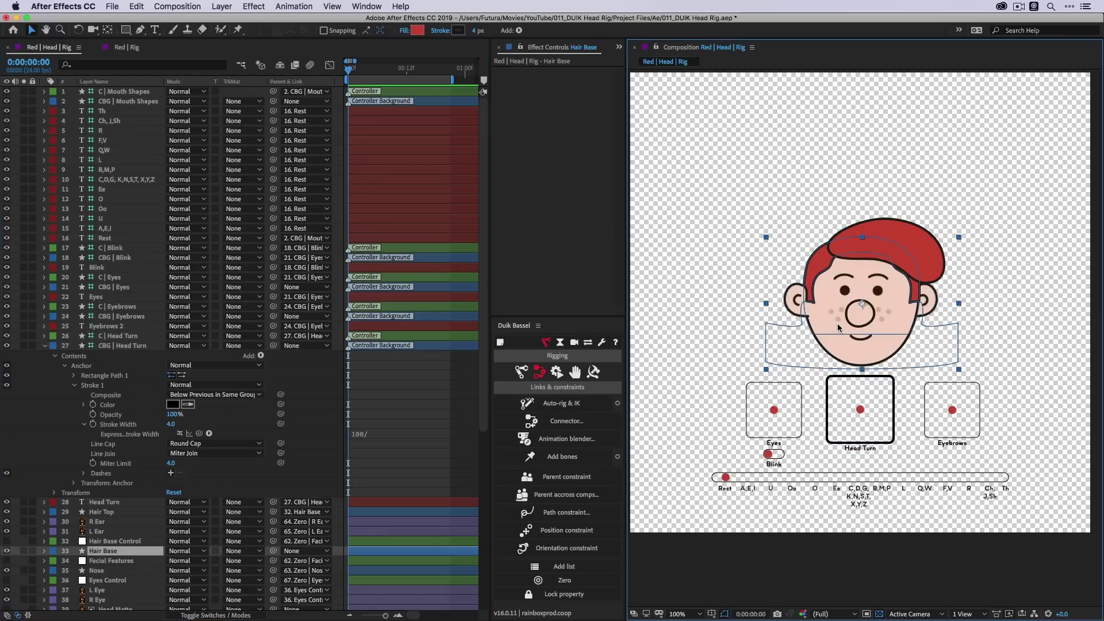
click(799, 552)
- In Red | Rig, reveal the shy layers, duplicate the Head layer and replace the duplicate with the Red | Head | Rig composition
click(115, 48)
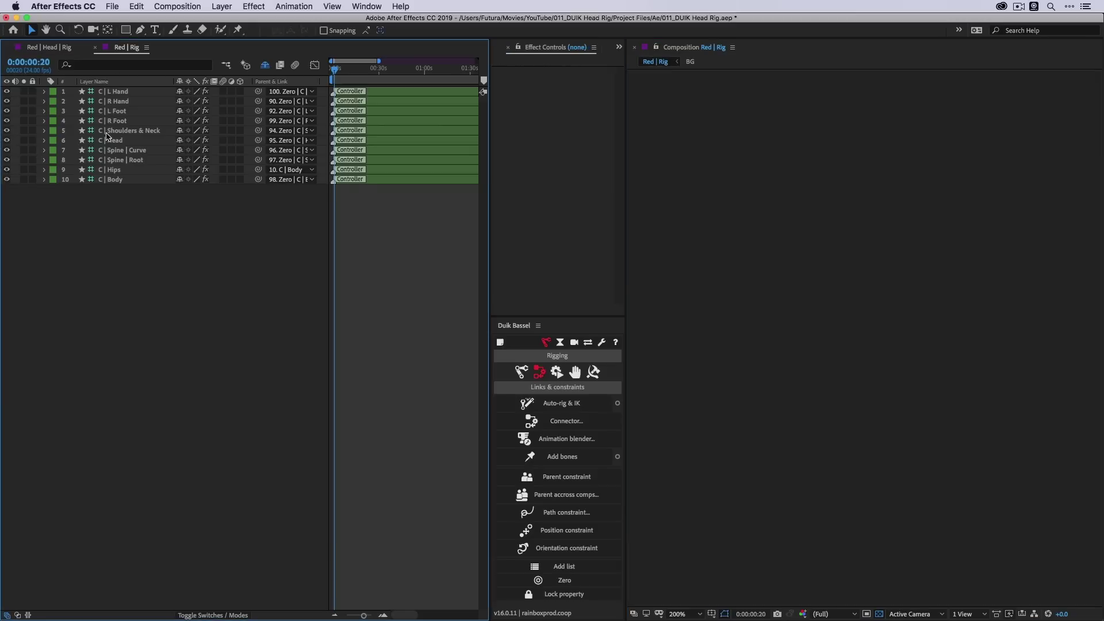
scroll(552, 51, up, 1)
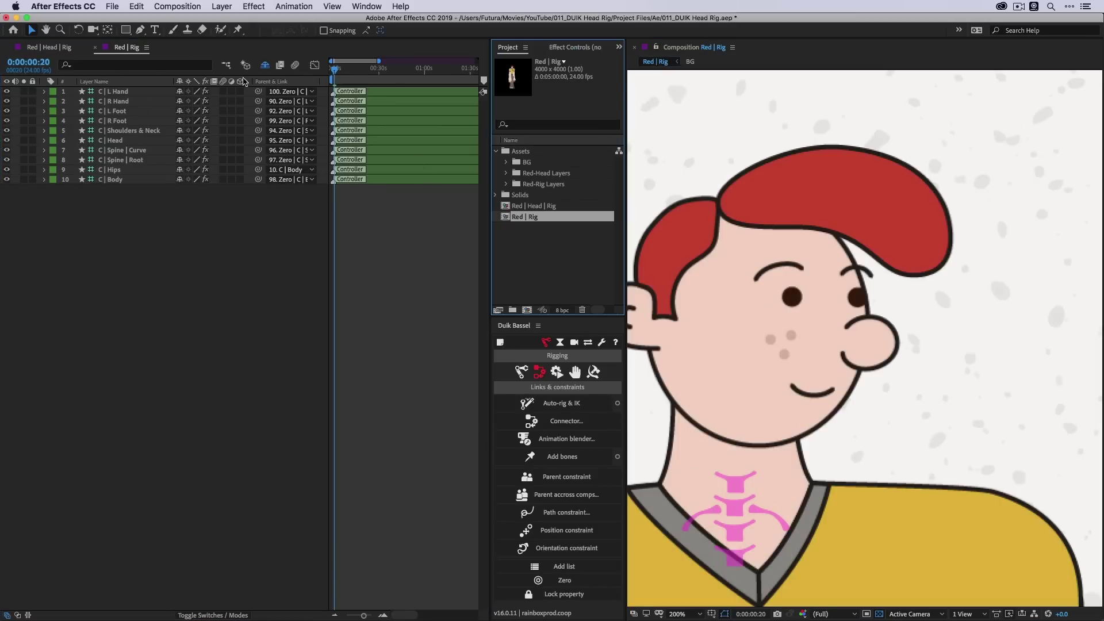
click(264, 65)
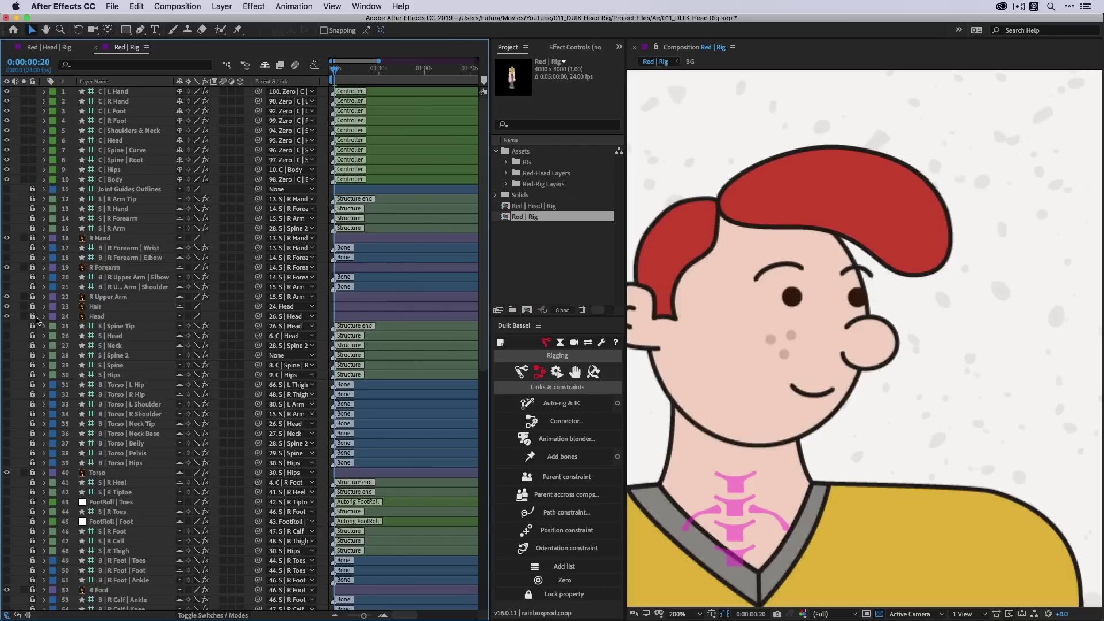
click(97, 316)
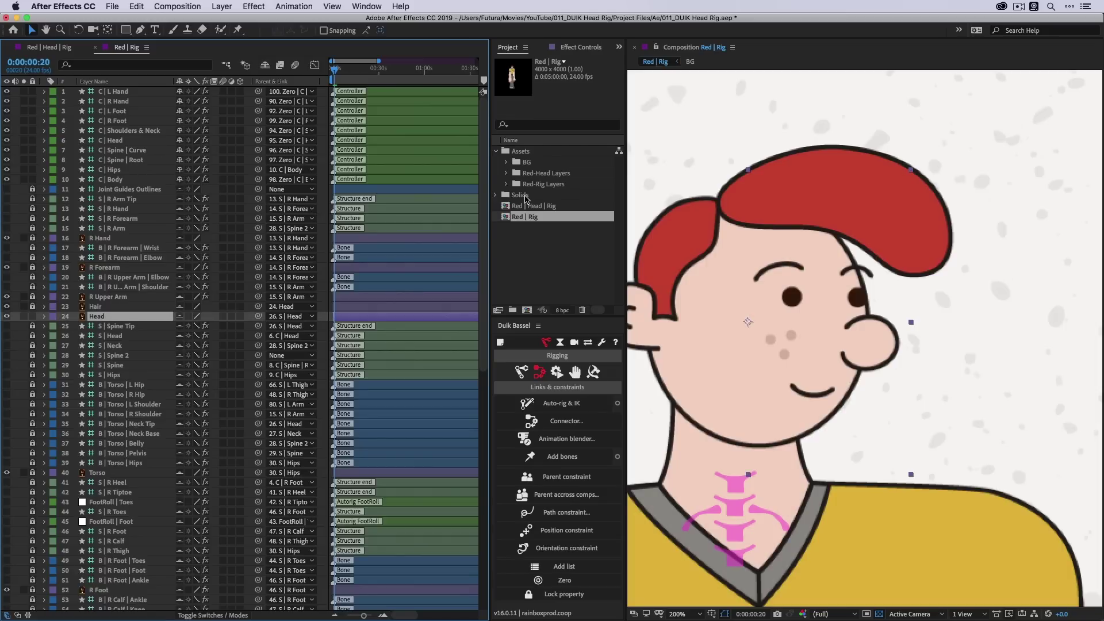
key(super+d)
drag(541, 207, 127, 326)
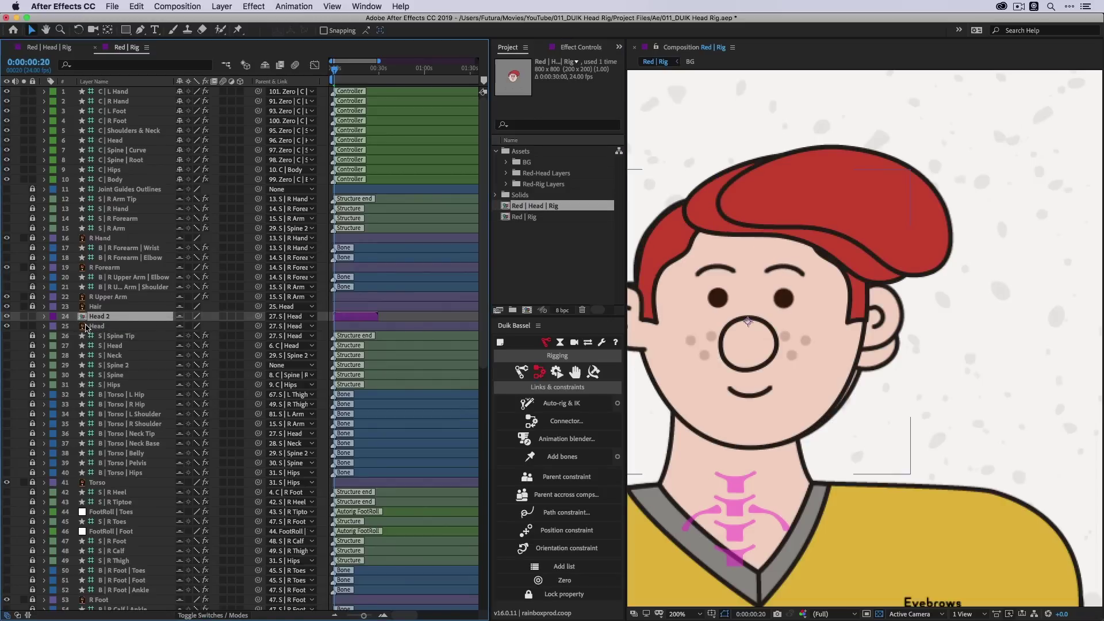
- Rename the replaced duplicate Head | Rig and lock it, and hide the original Head and Hair layers along with the shy layers
key(Return)
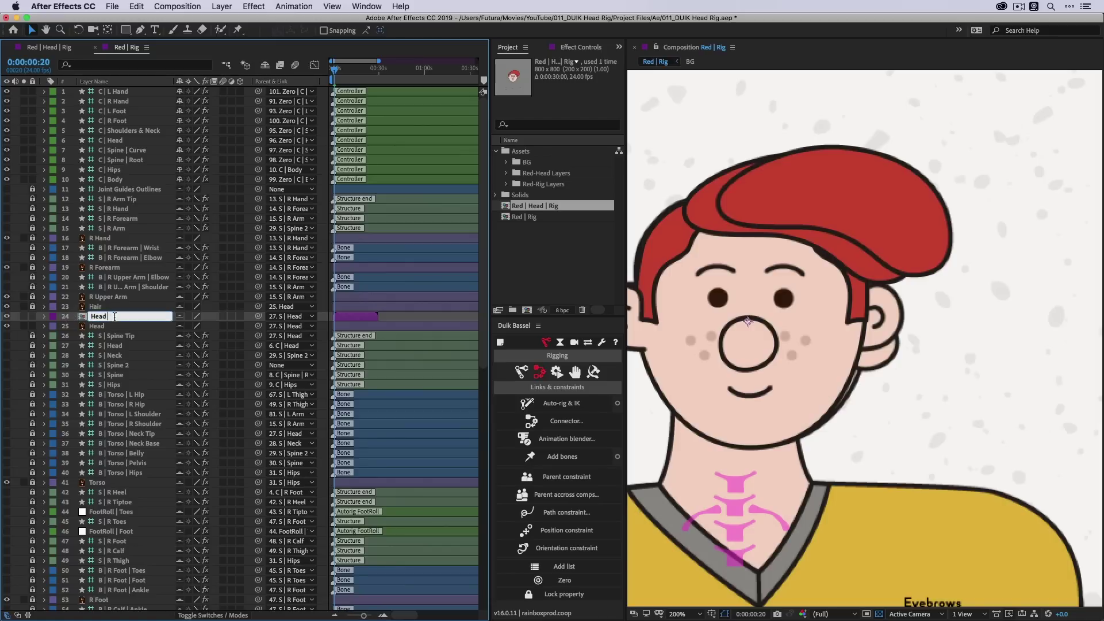
text(Head | Rig)
key(Return)
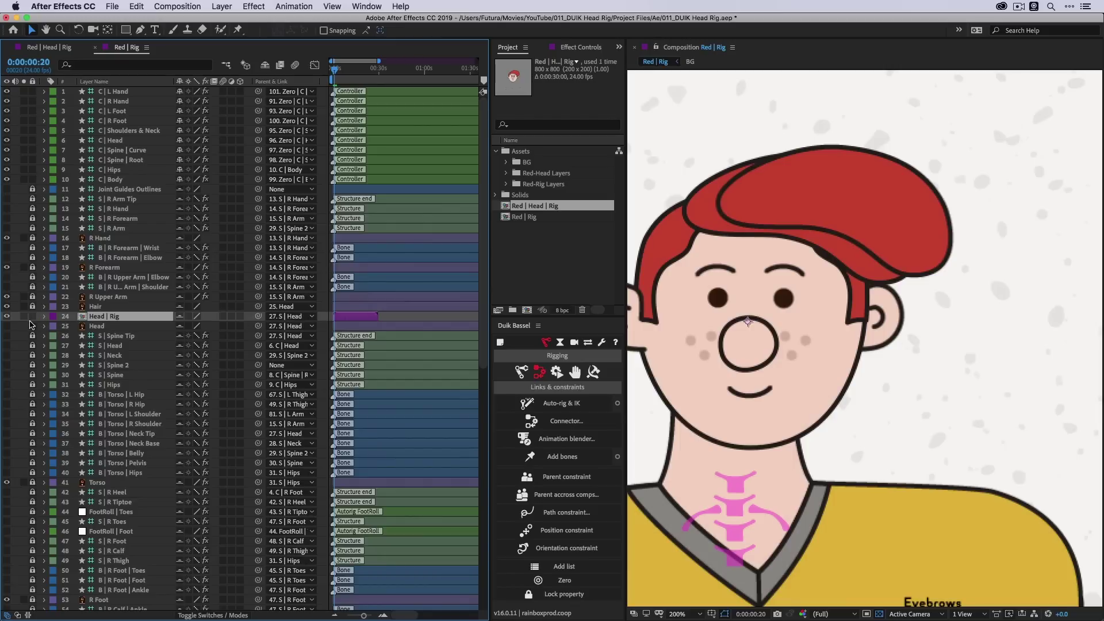
click(32, 317)
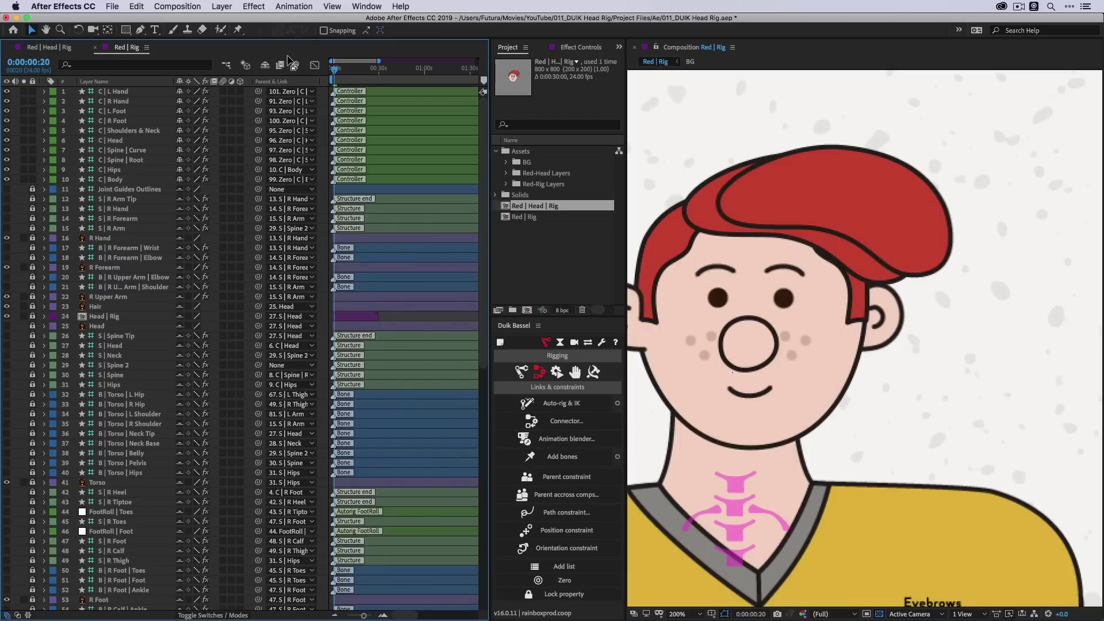
click(265, 65)
- Check the new head on the full body in Red | Rig and the slider controllers in Red | Head | Rig
scroll(937, 230, down, 2)
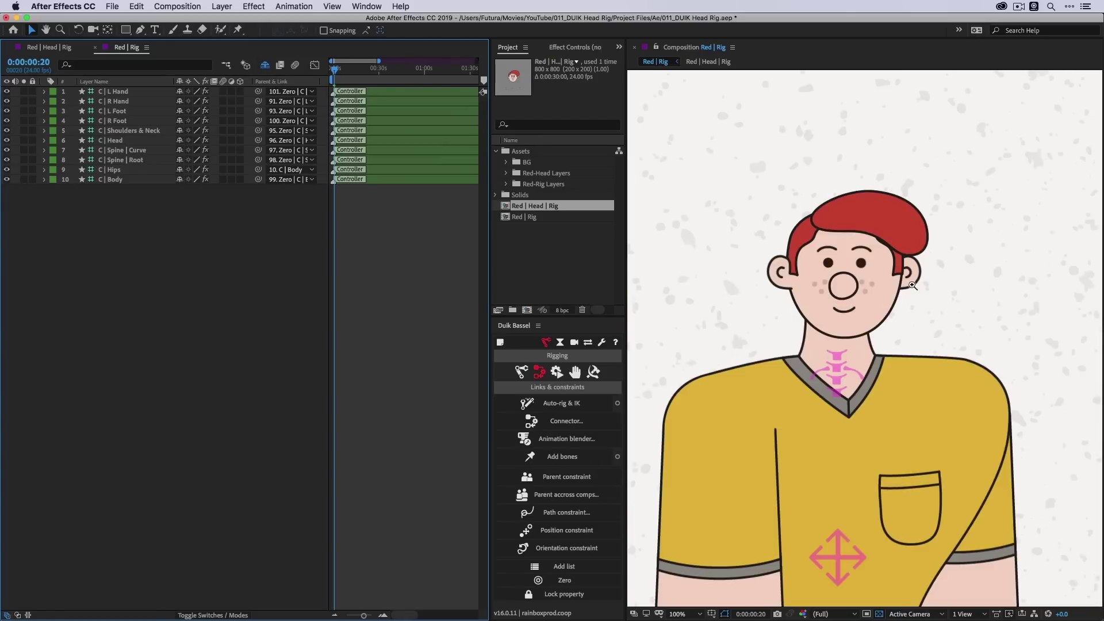
key(z)
alt+click(913, 286)
drag(866, 354, 876, 249)
key(v)
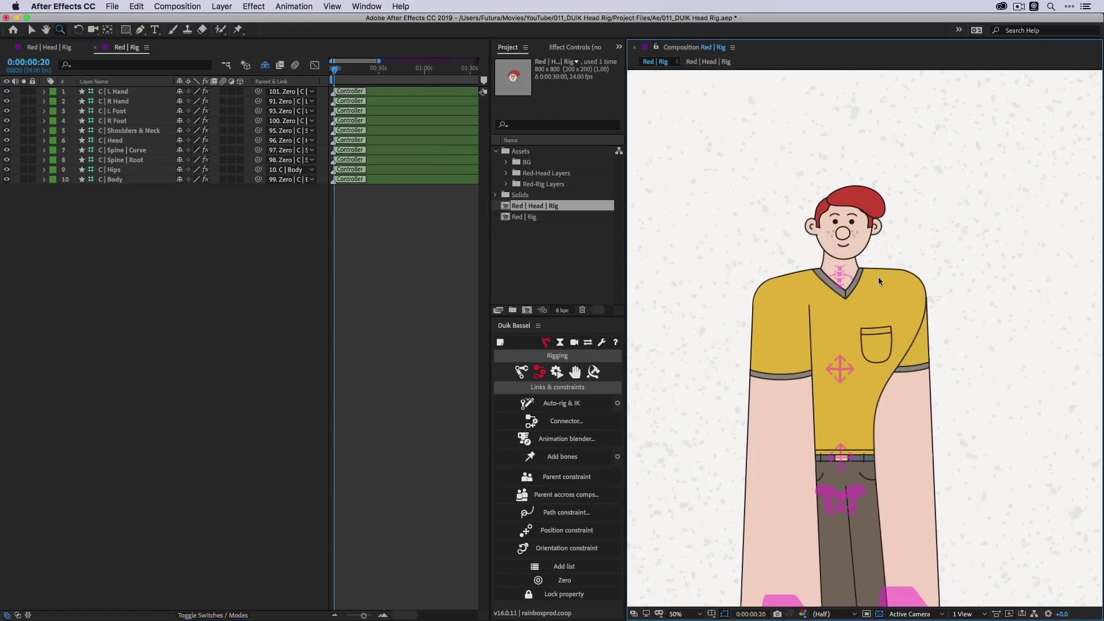
click(53, 49)
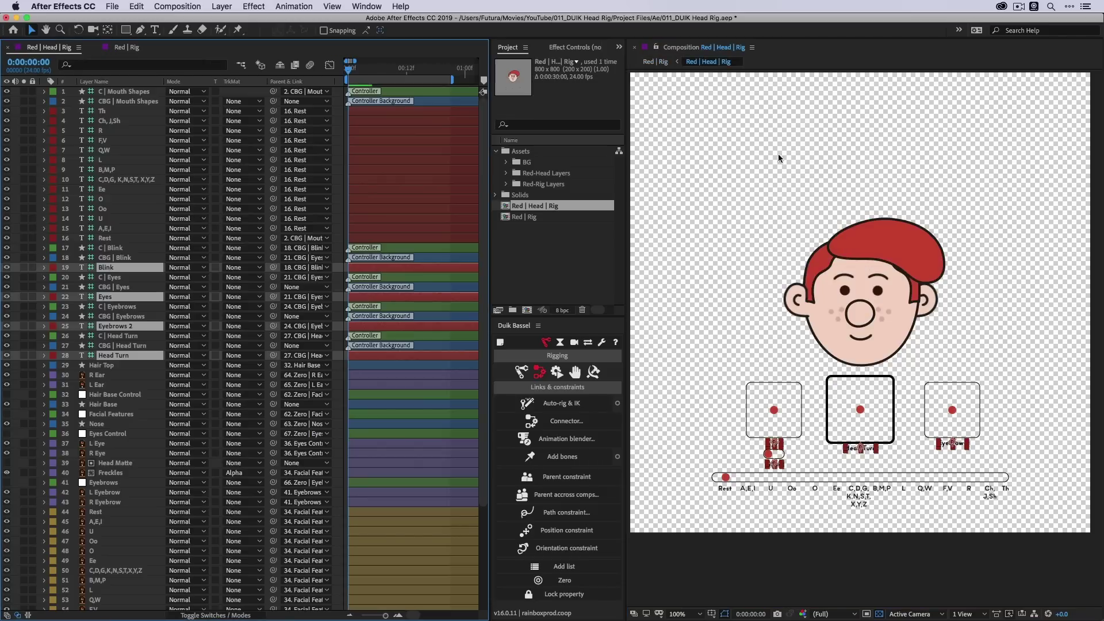
click(999, 232)
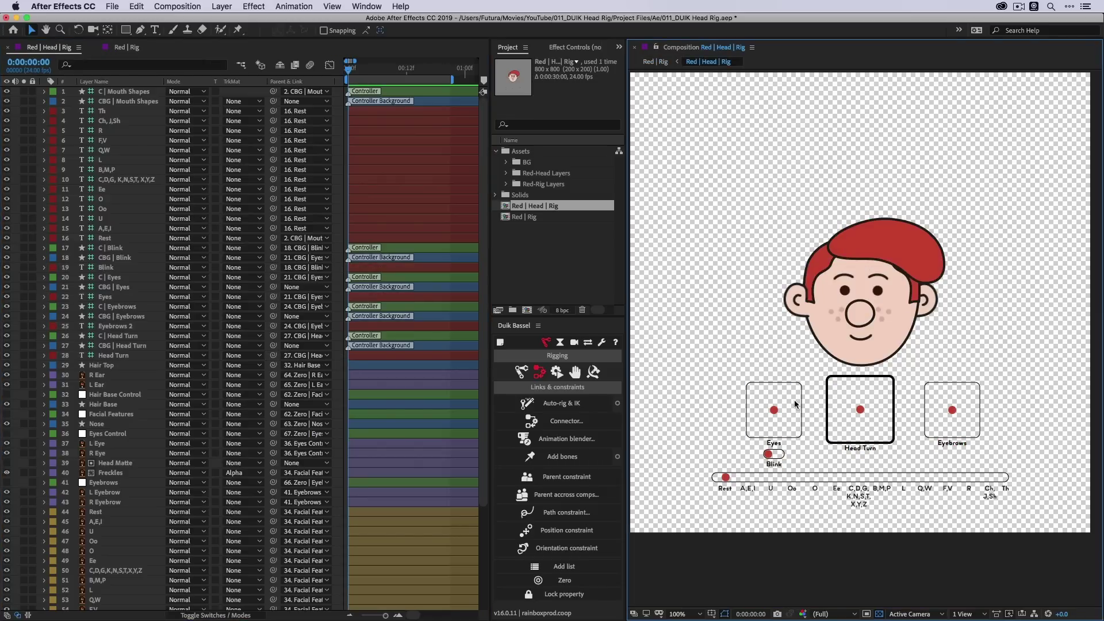
- Switch to the Red | Rig composition, reveal its shy layers and unlock the Head | Rig layer
click(127, 48)
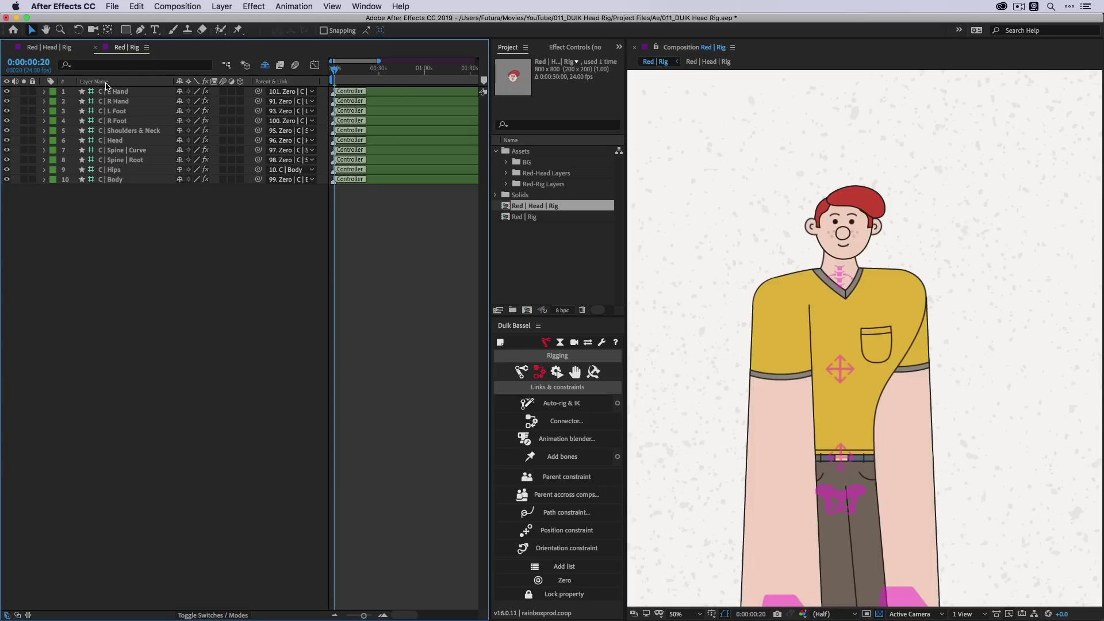
drag(490, 389, 443, 385)
click(265, 65)
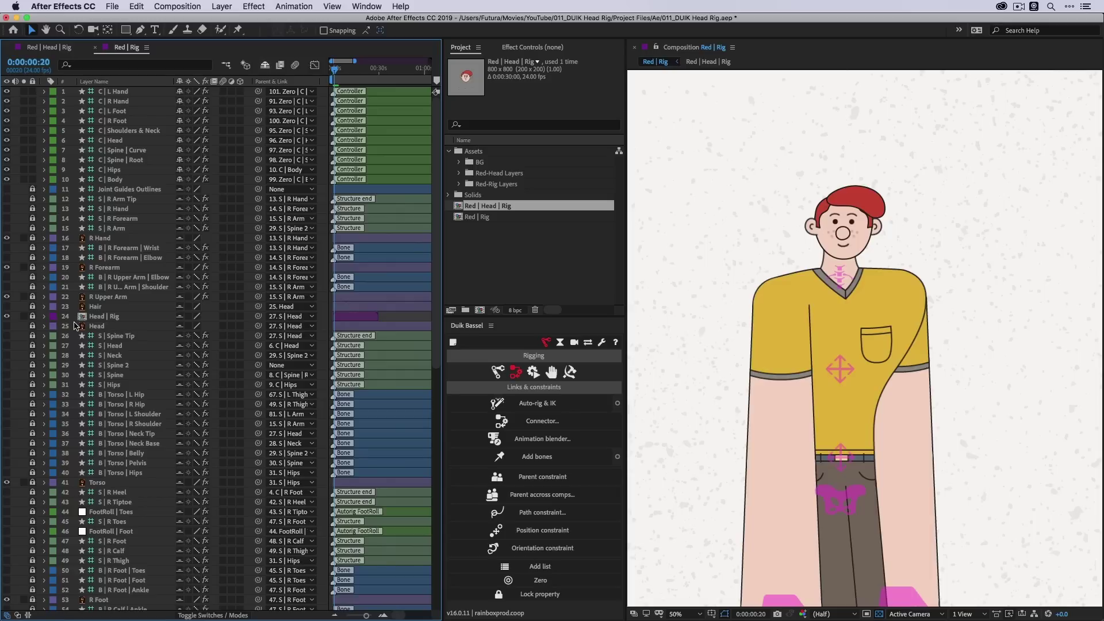
click(32, 316)
- Extract the controllers from the Head | Rig layer with Duik, using master properties instead of expressions
click(103, 317)
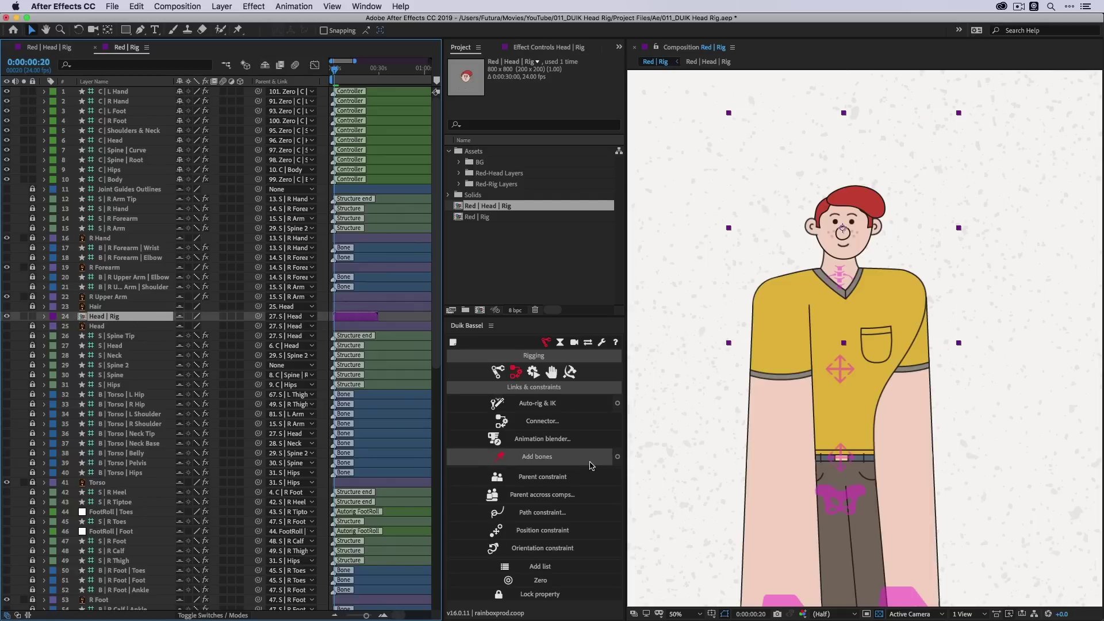
click(552, 375)
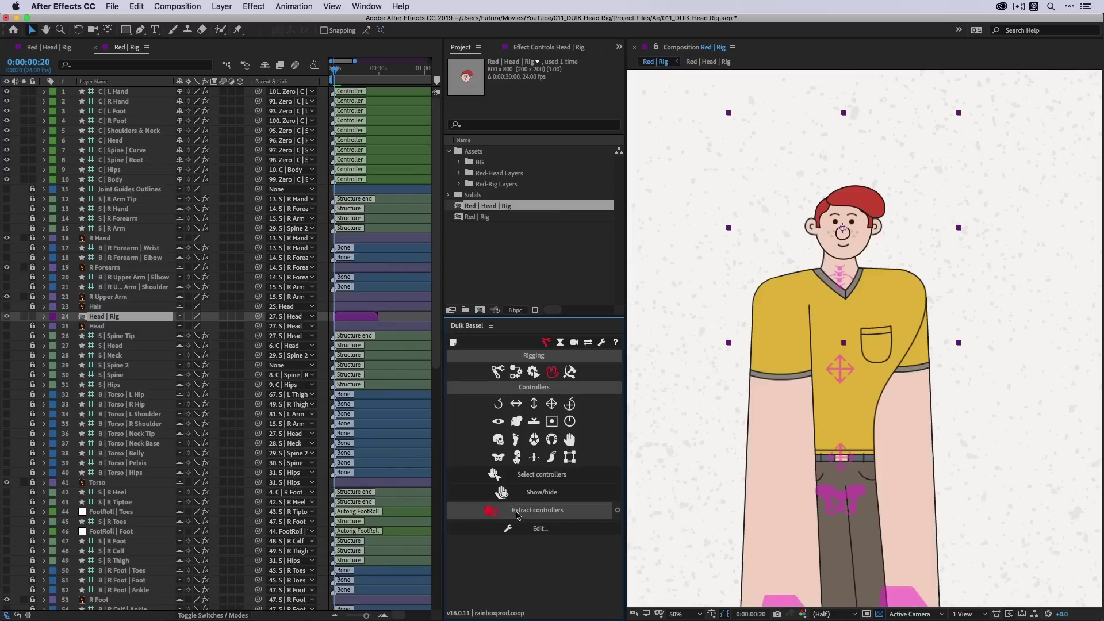
click(618, 510)
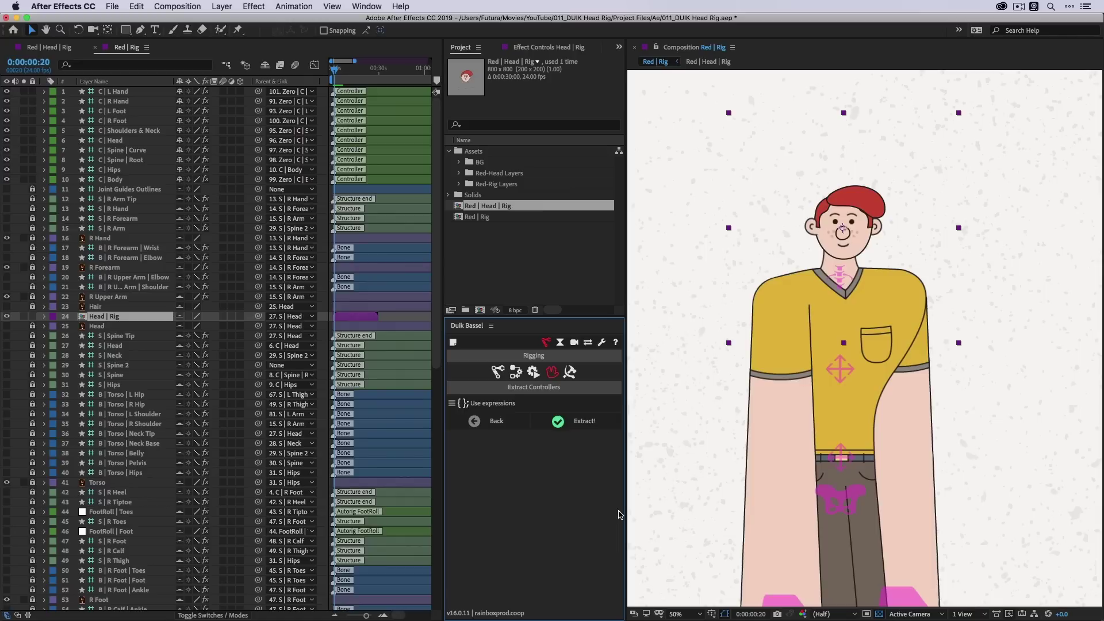
click(460, 403)
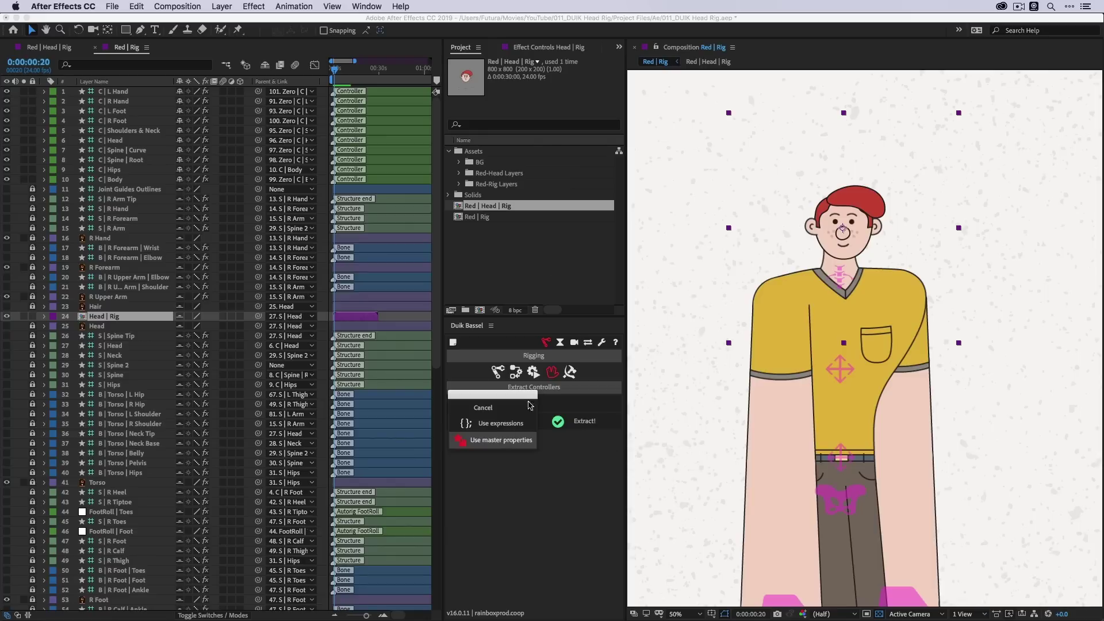
click(522, 208)
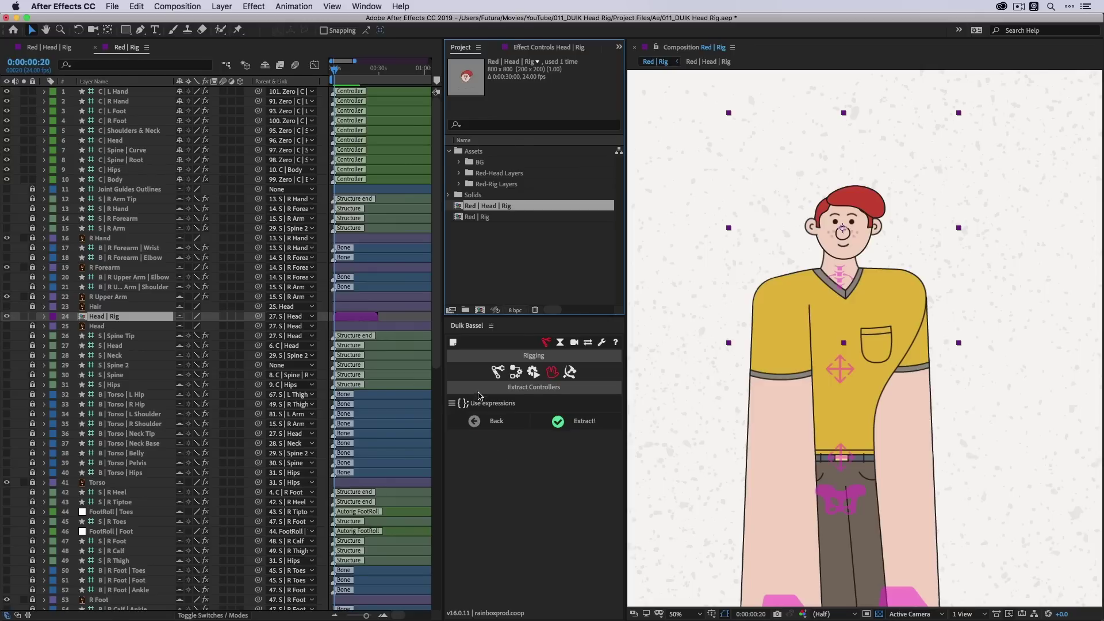
click(512, 405)
click(506, 404)
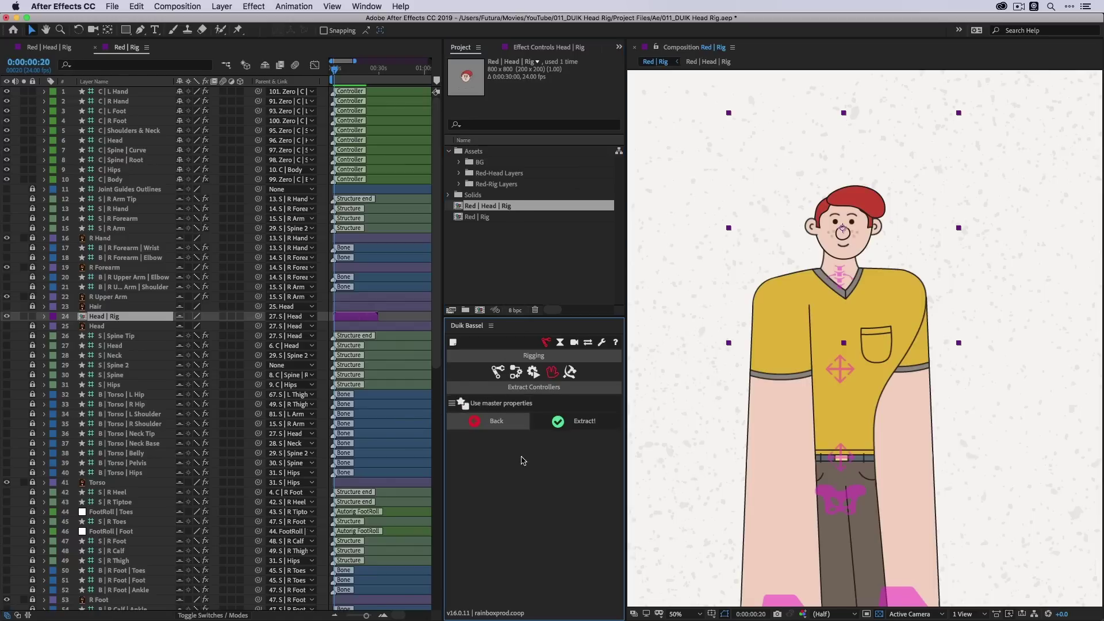
click(558, 421)
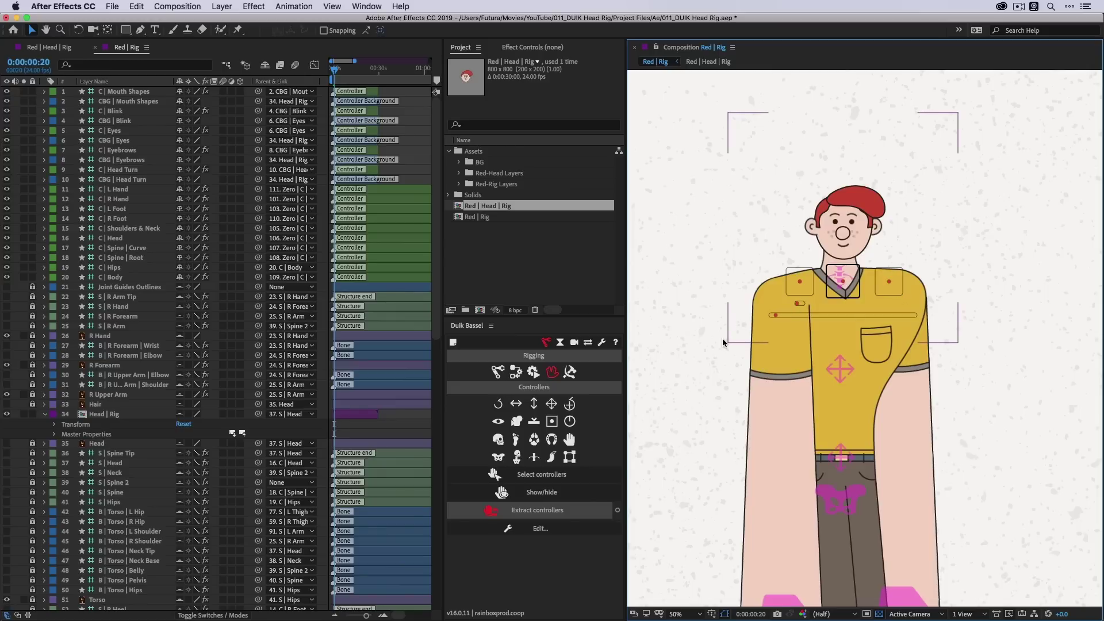
- Parent the CBG | Mouth Shapes, CBG | Eyes and CBG | Eyebrows layers to CBG | Head Turn
click(790, 289)
click(850, 293)
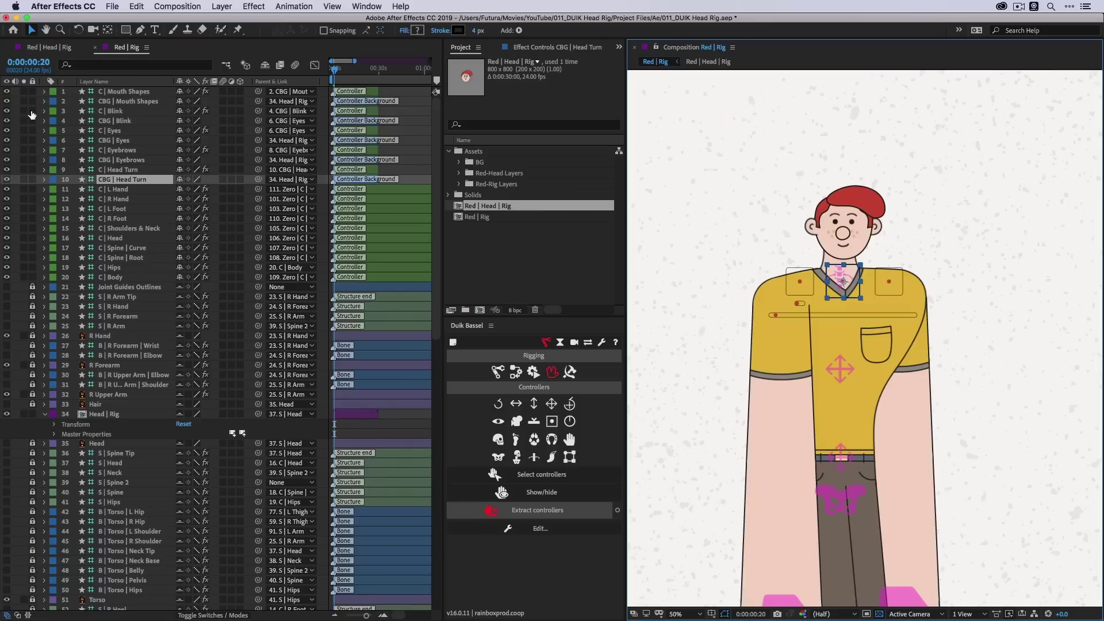
key(super+shift+a)
click(838, 295)
click(127, 161)
super+click(114, 142)
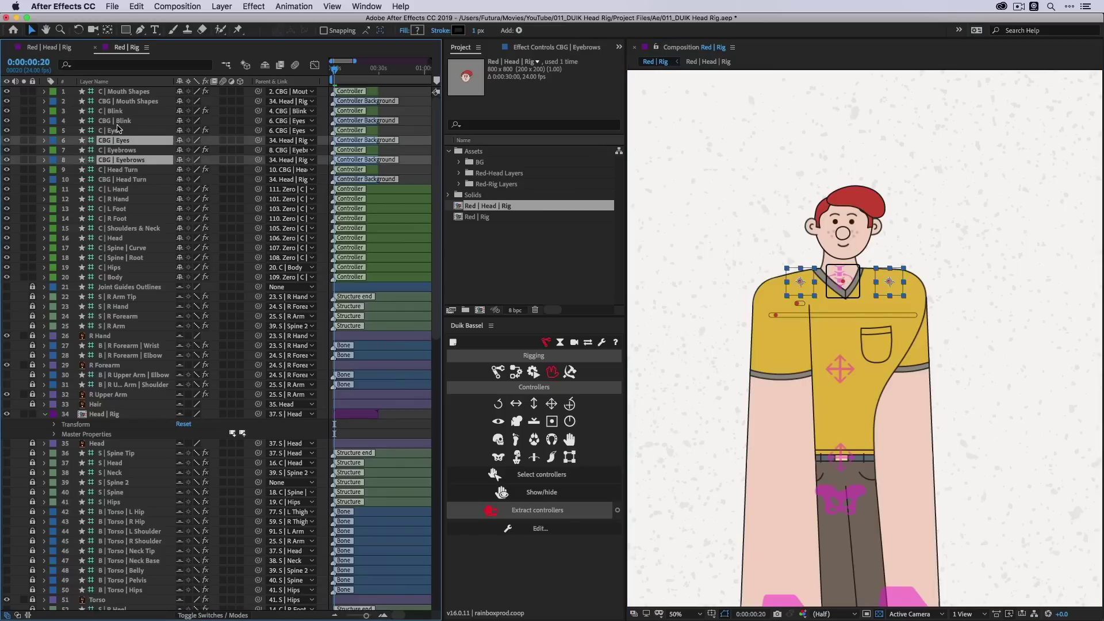
super+click(119, 121)
super+click(121, 101)
super+click(124, 122)
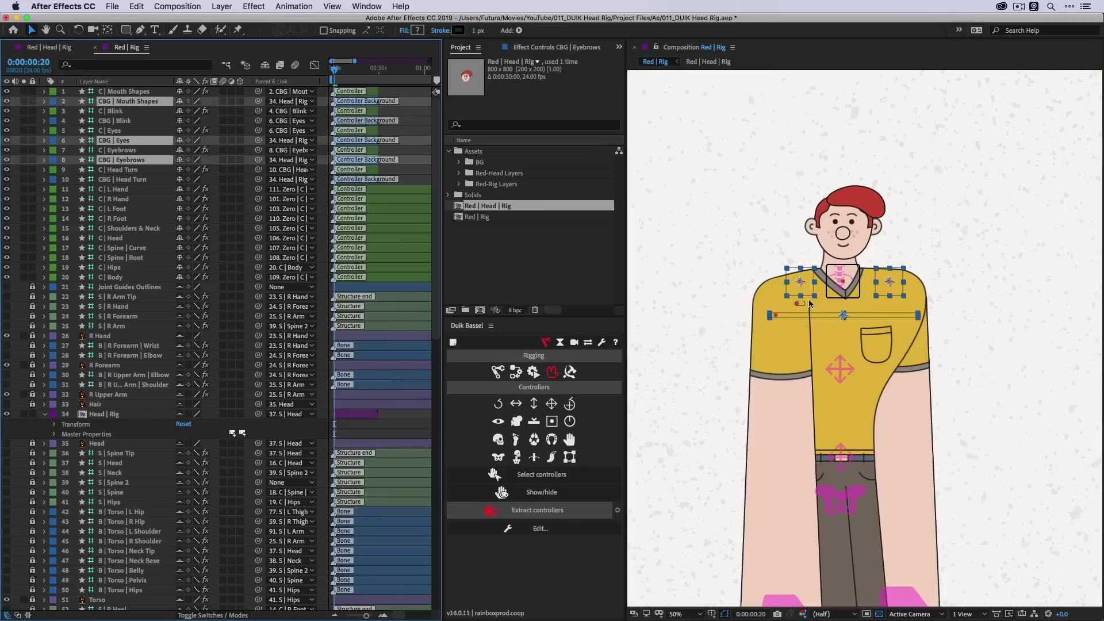
drag(259, 101, 132, 180)
- Move the CBG | Head Turn box above the character's head and set its parent to None
click(133, 179)
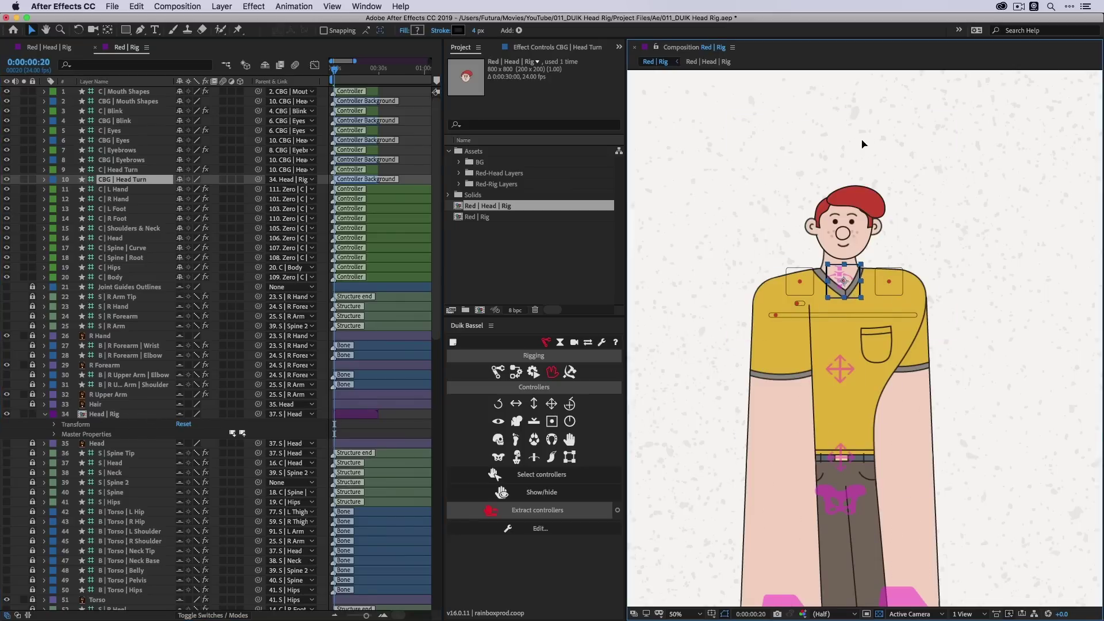
drag(853, 293, 862, 132)
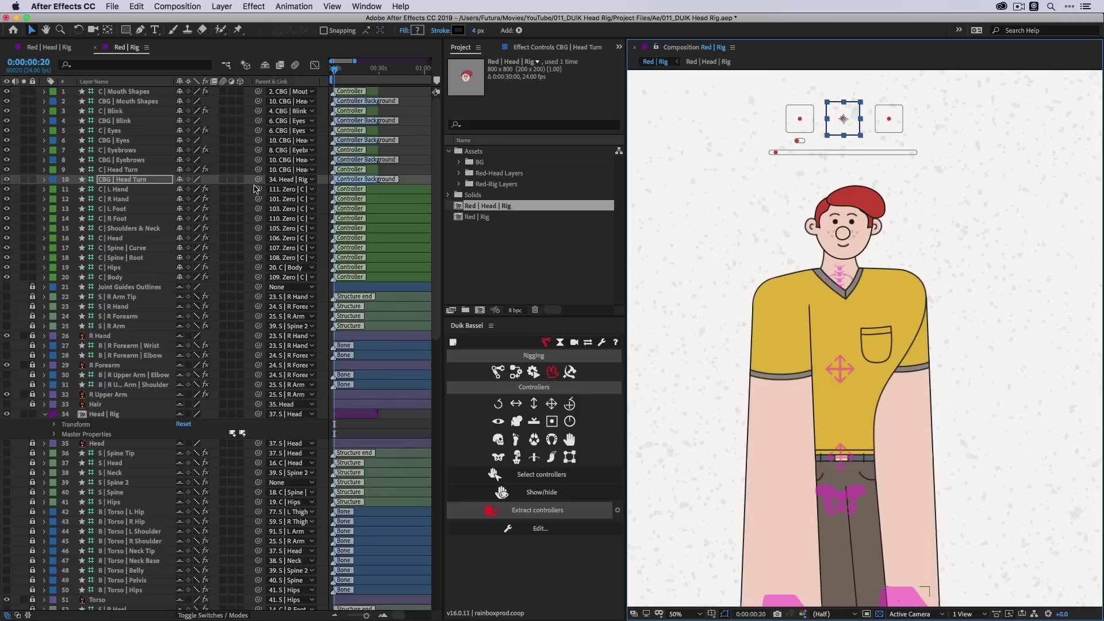
click(292, 180)
click(298, 191)
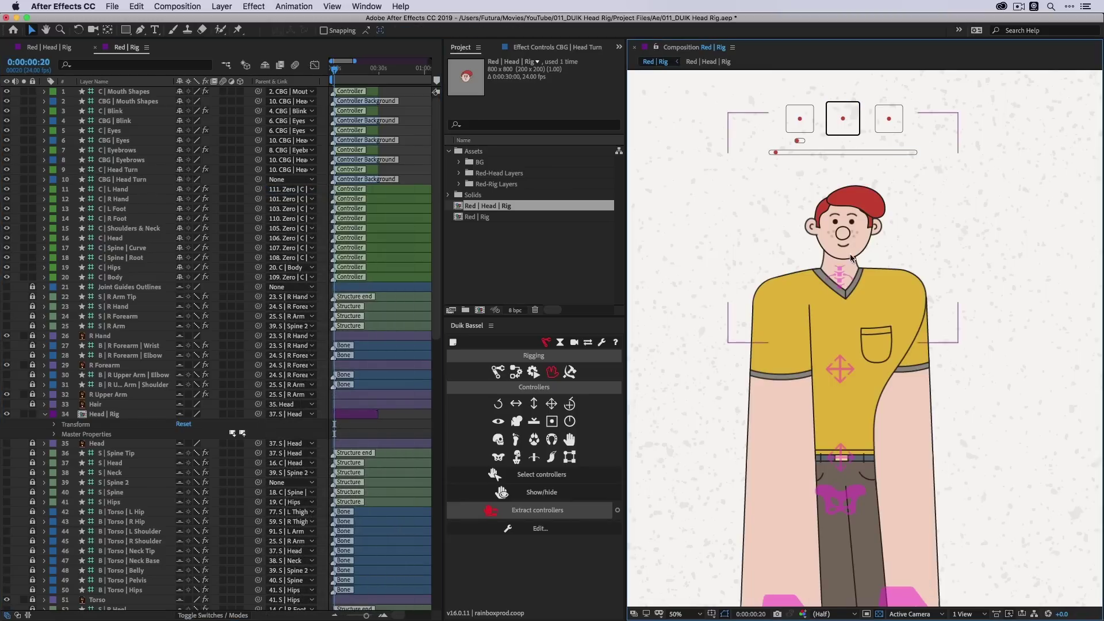
- Test the C | Head controller by nudging it slightly, and undo the move
scroll(968, 379, down, 2)
click(694, 295)
drag(694, 301, 701, 303)
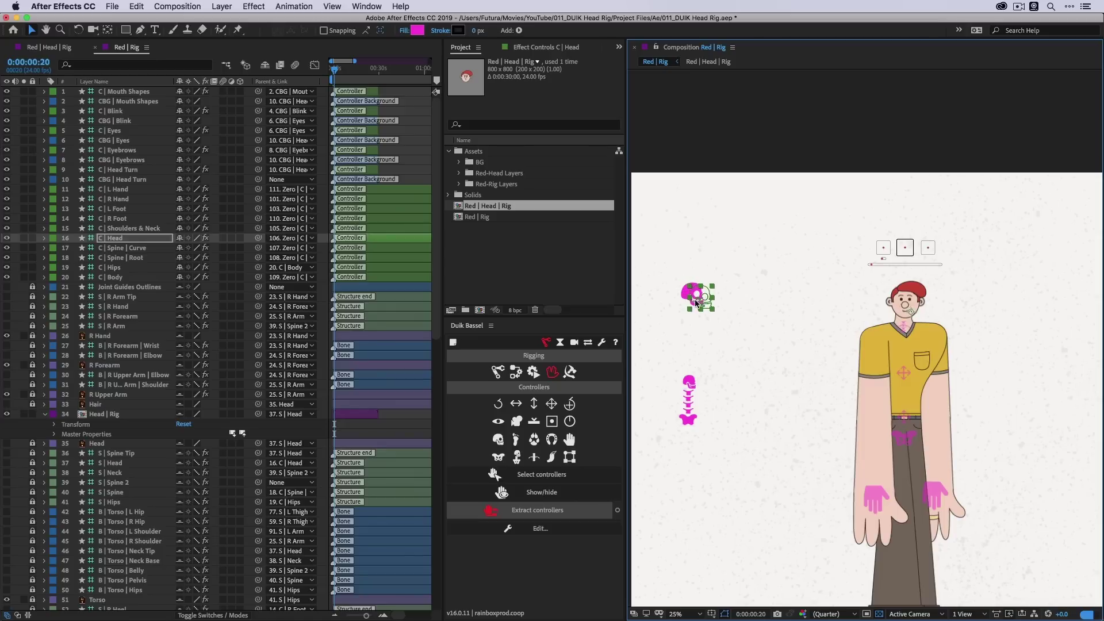
key(super+z)
- Move the C | Head Turn slider horizontally to an X value of 100% and clear the selection
drag(907, 250, 914, 256)
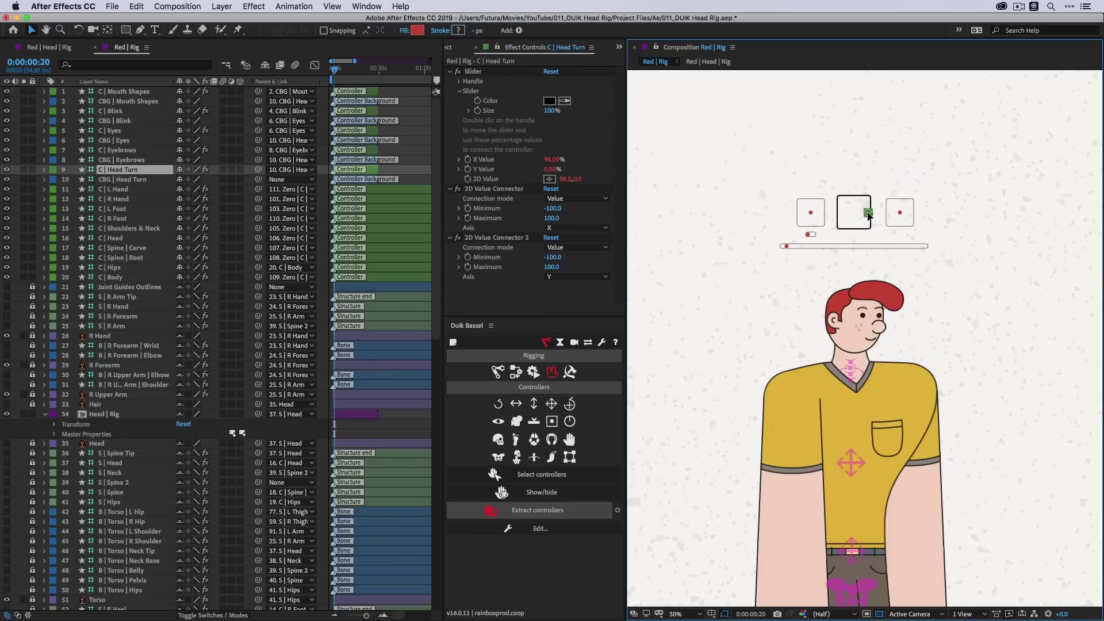
drag(869, 214, 871, 213)
click(935, 180)
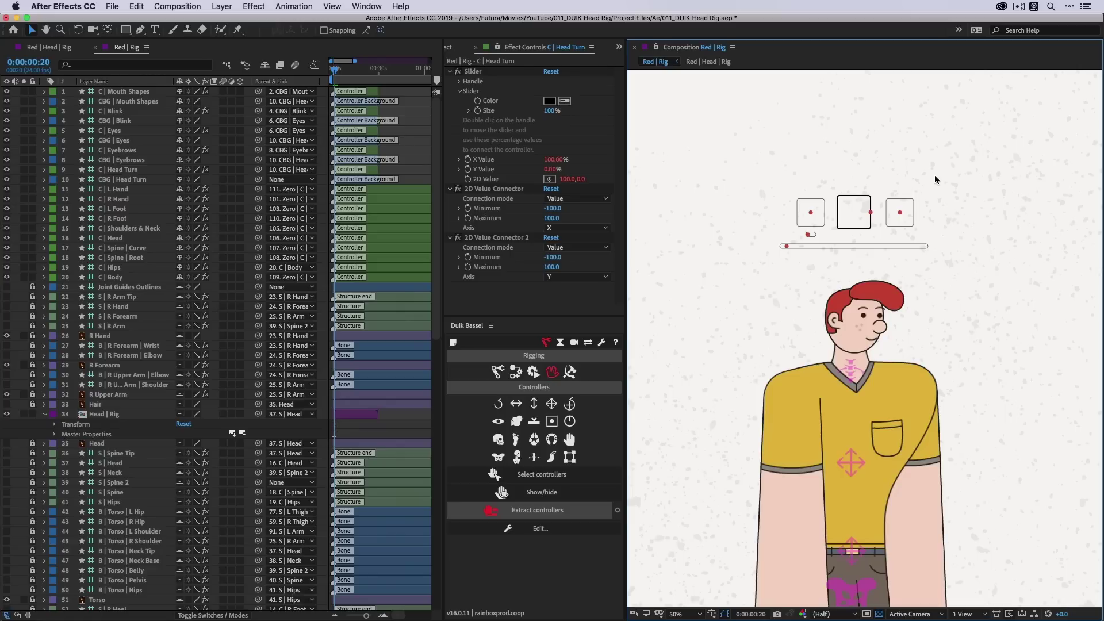
- Open the Red | Head | Rig composition and examine the settings of its C | Eyes controller
double_click(861, 327)
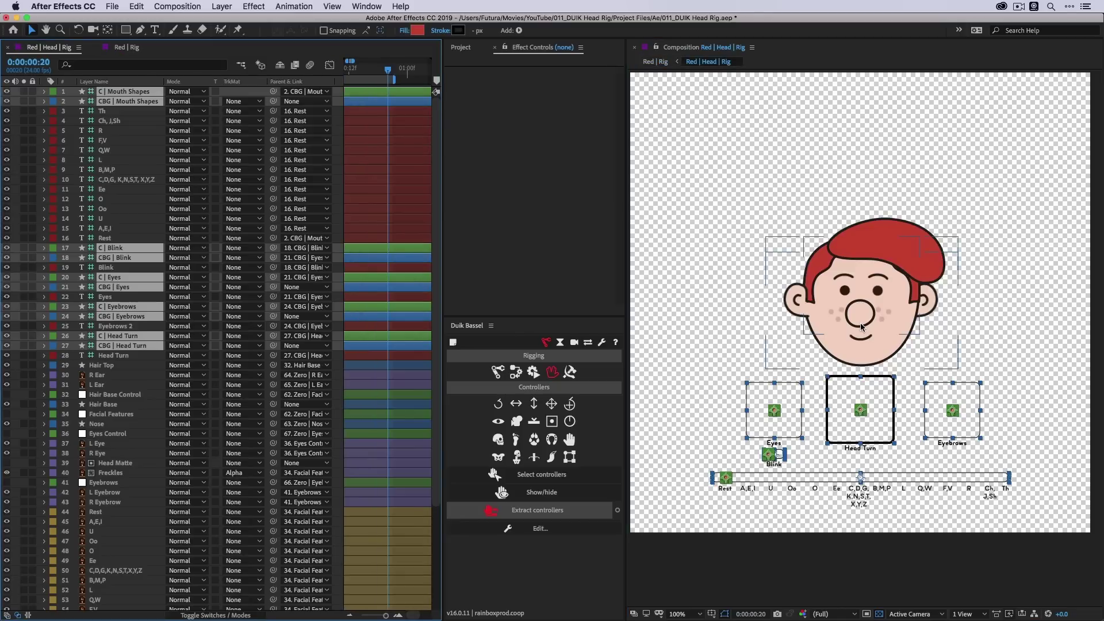
click(1047, 301)
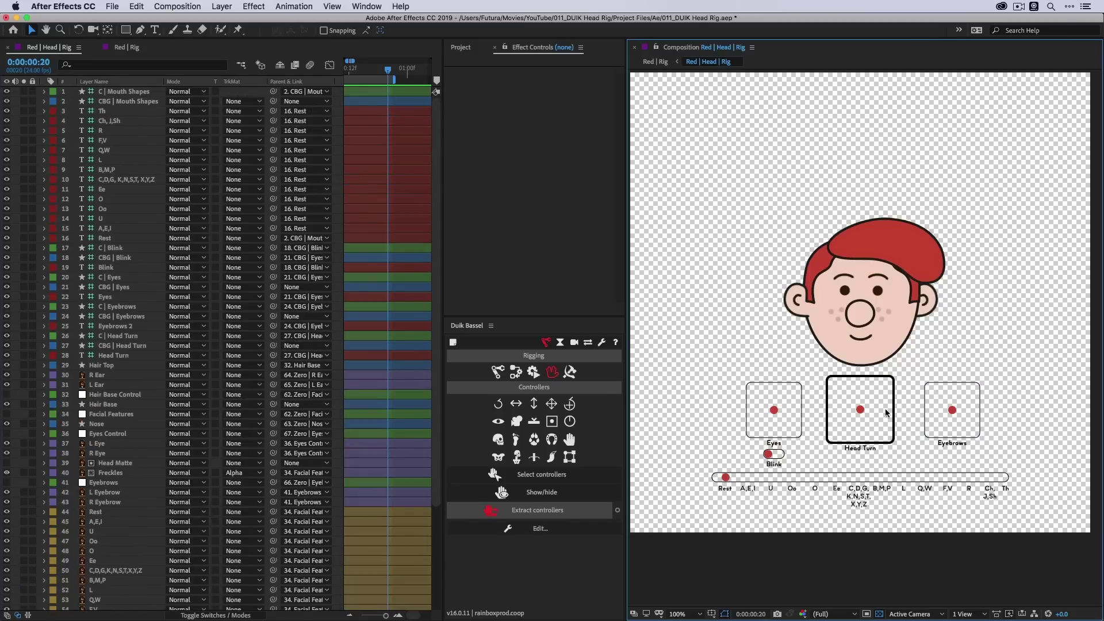
click(774, 410)
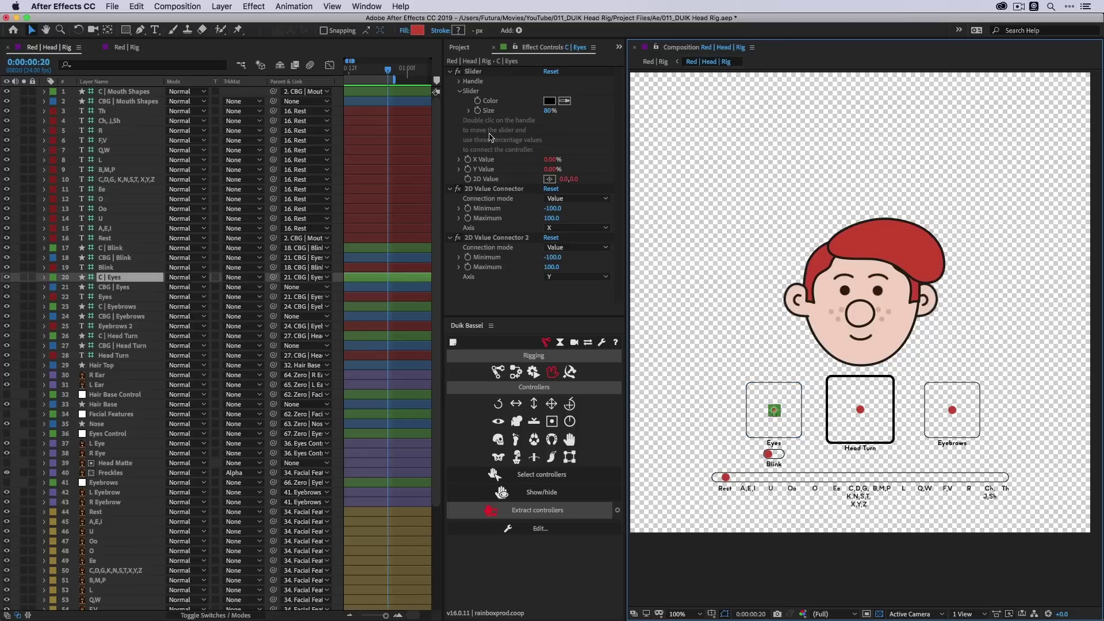
- Make all layers except the C | Mouth Shapes, Blink, Eyes, Eyebrows and Head Turn controllers shy, lock them, and hide the shy layers
key(super+a)
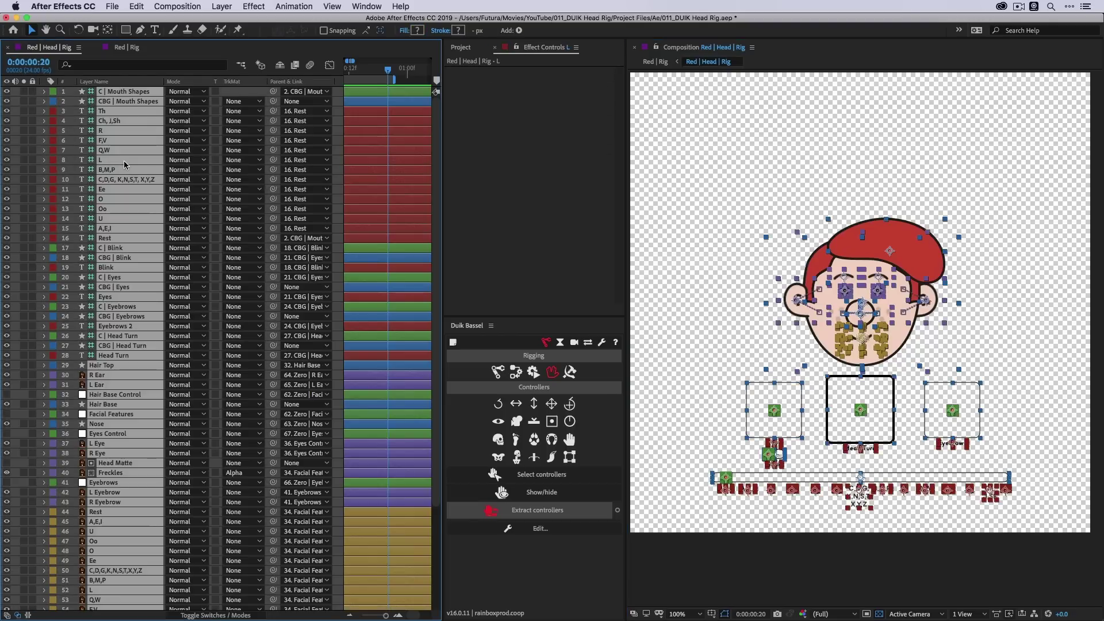
super+click(122, 92)
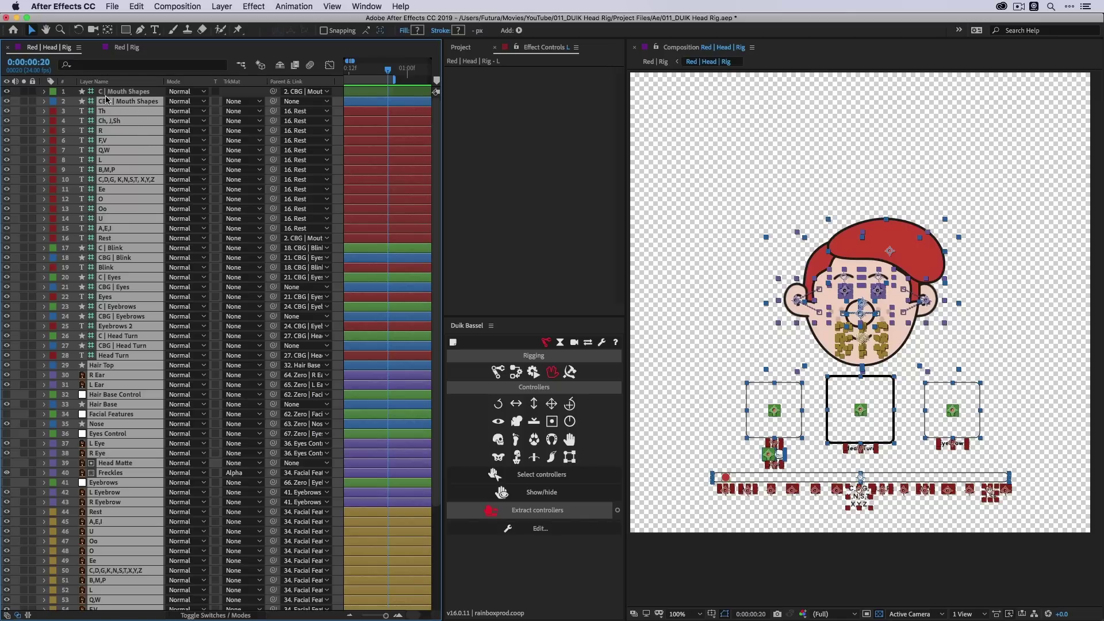
super+click(107, 249)
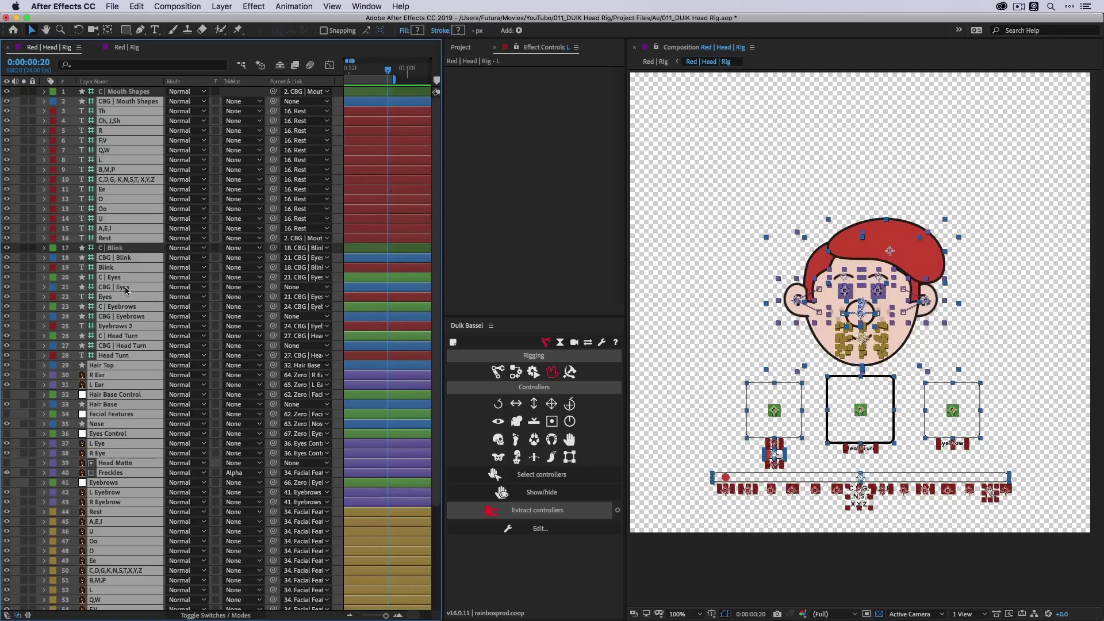
super+click(123, 279)
super+click(123, 307)
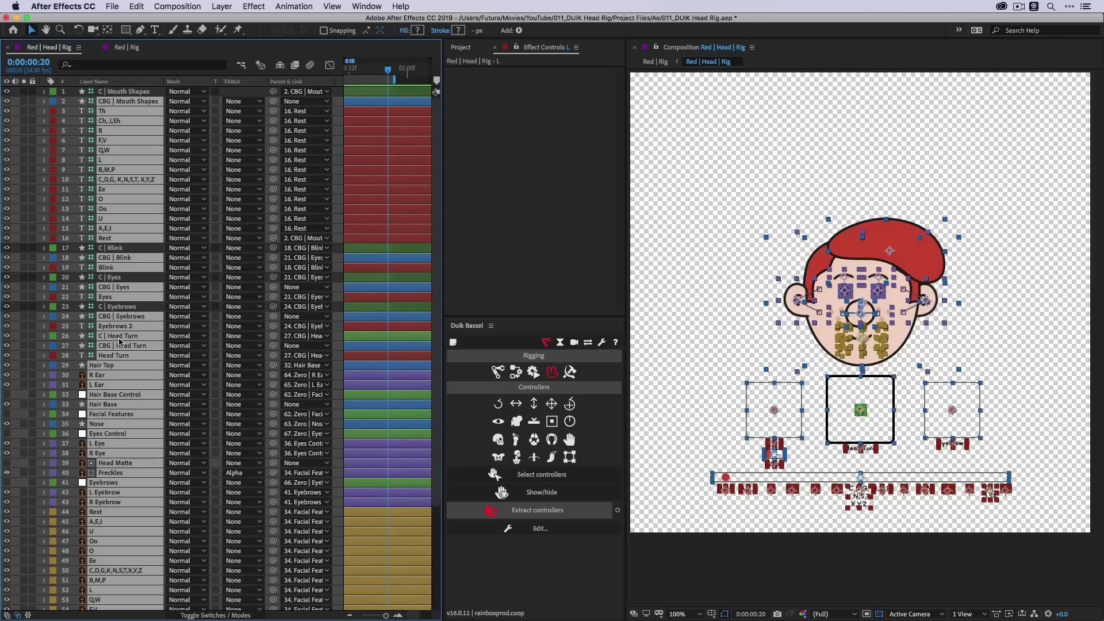
super+click(123, 336)
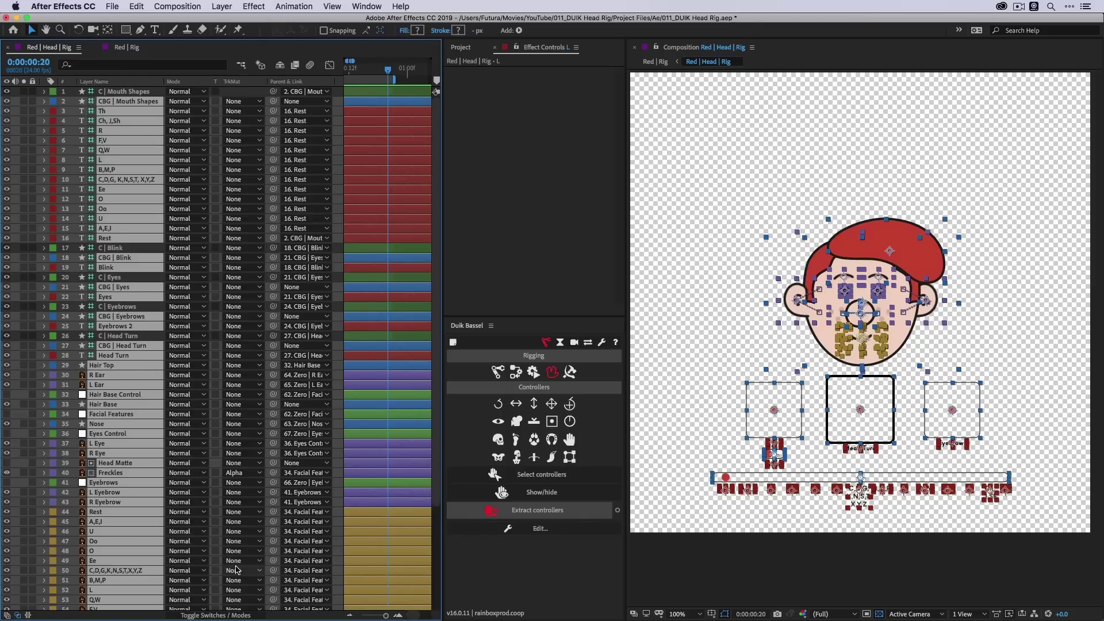
click(209, 616)
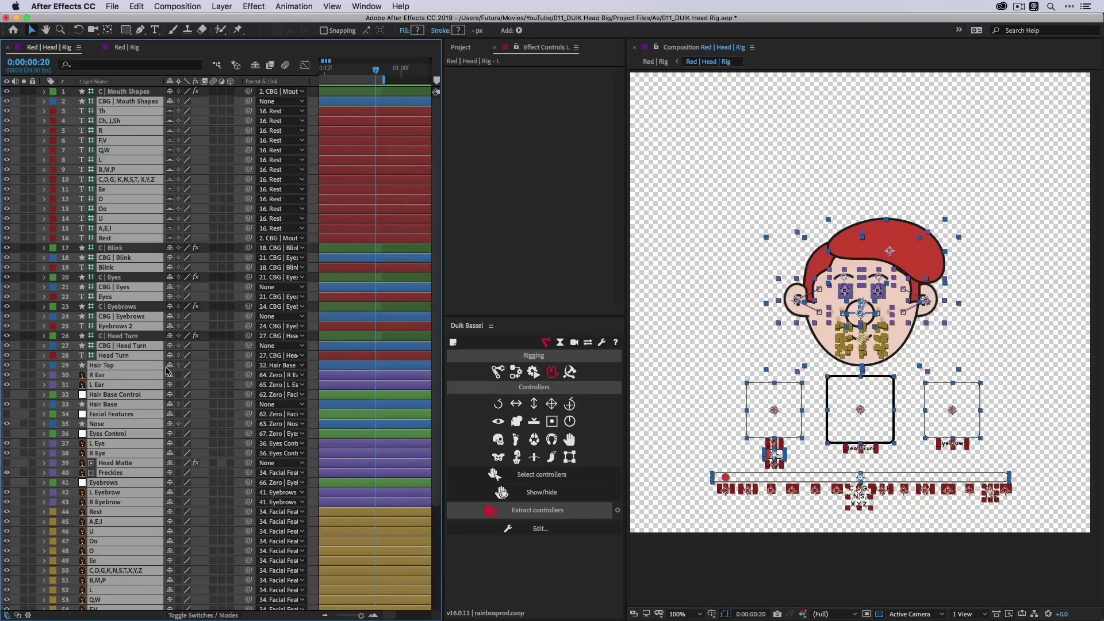
click(171, 259)
click(34, 262)
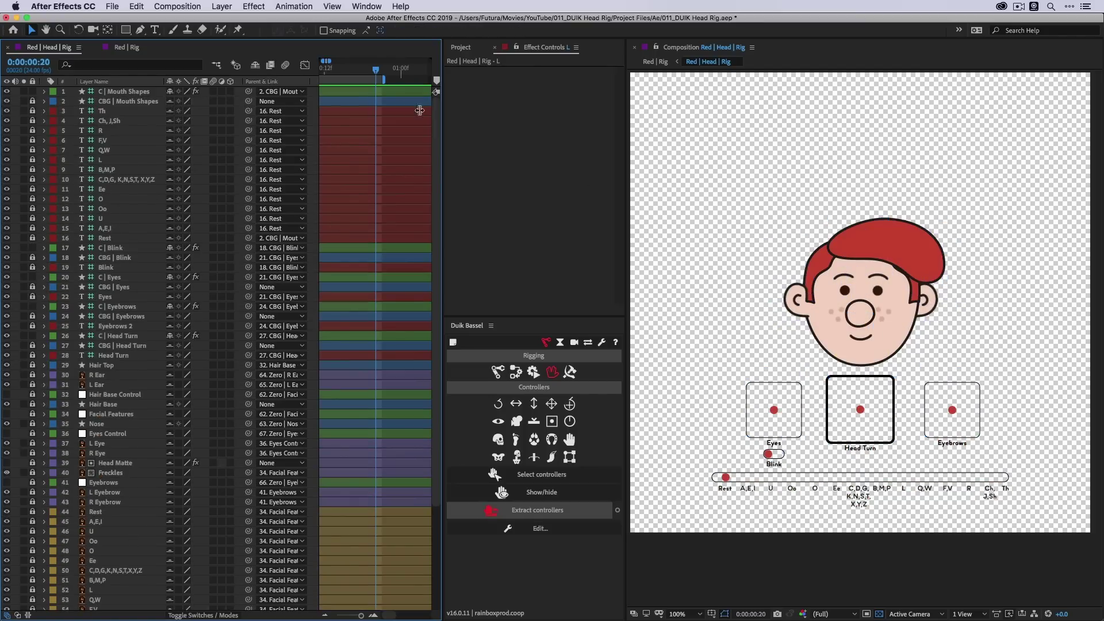
click(255, 66)
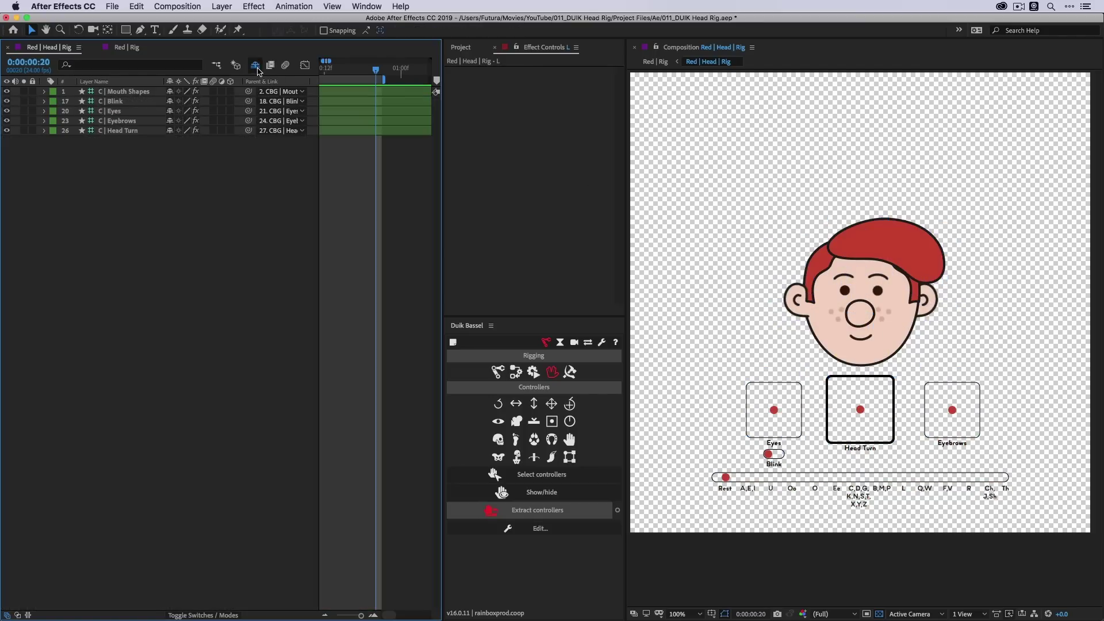
- Try the C | Head Turn slider inside Red | Head | Rig, and undo its move
click(136, 91)
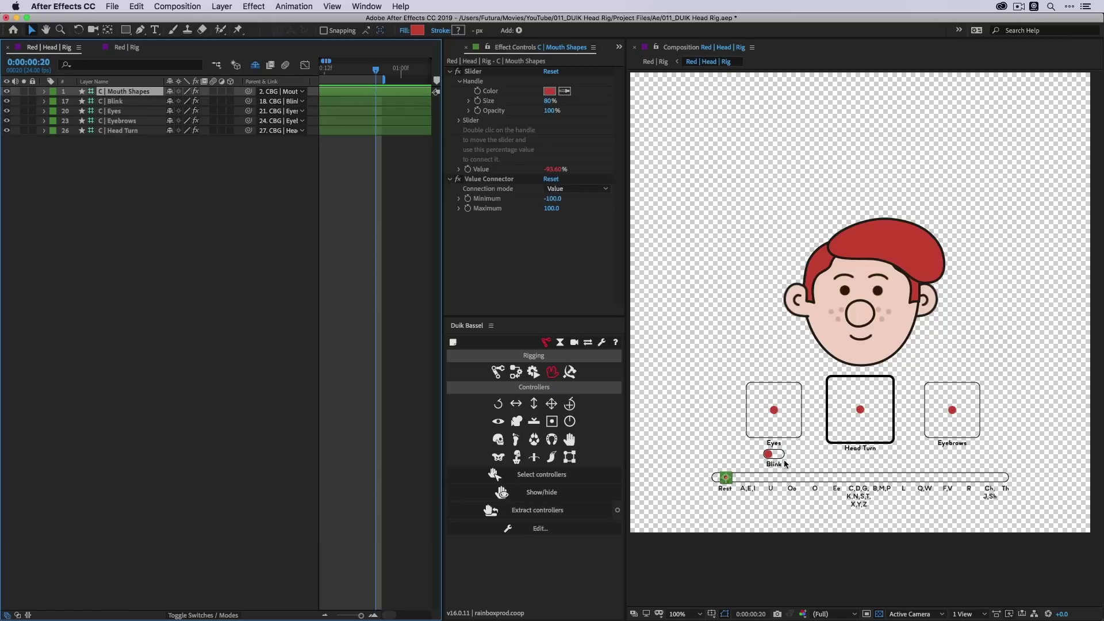
click(729, 297)
mouse_move(863, 409)
mouse_down()
mouse_move(880, 439)
mouse_move(845, 404)
mouse_move(878, 402)
mouse_move(861, 419)
mouse_move(882, 410)
mouse_up()
key(super+z)
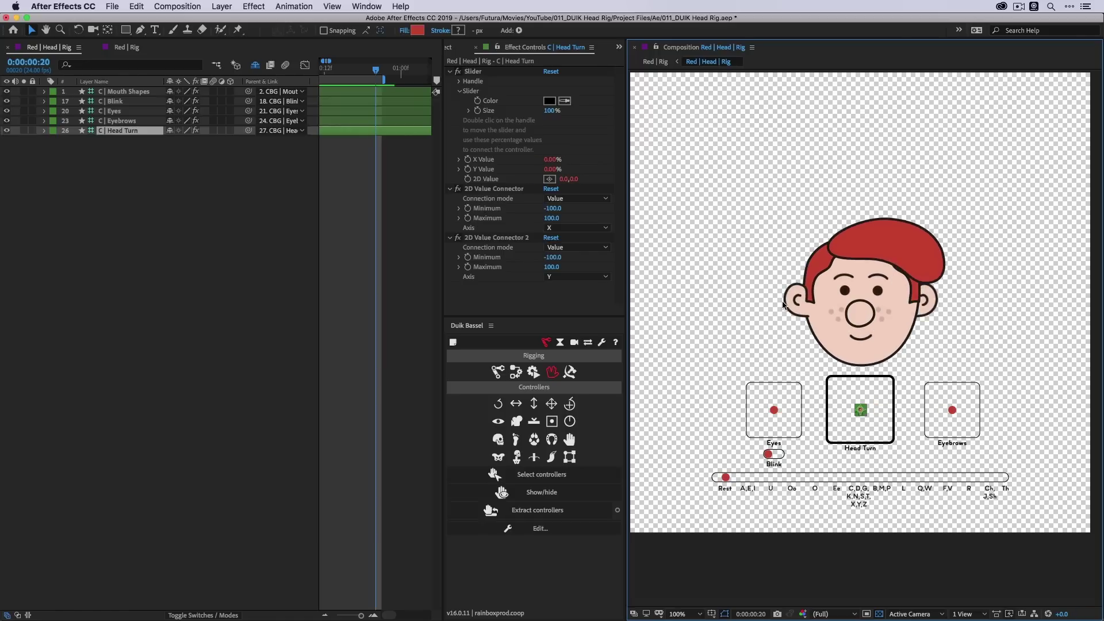